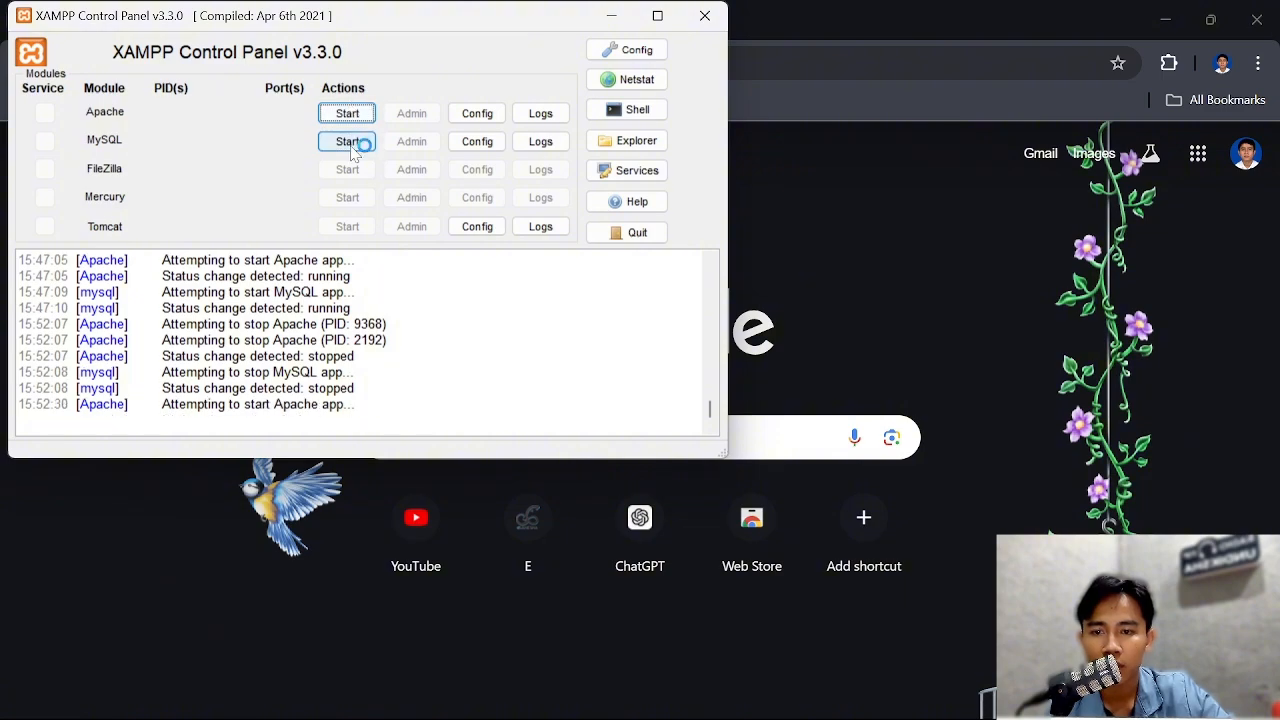
Start the MySQL module in the XAMPP Control Panel and switch to Chrome to open localhost
left_click(355, 141)
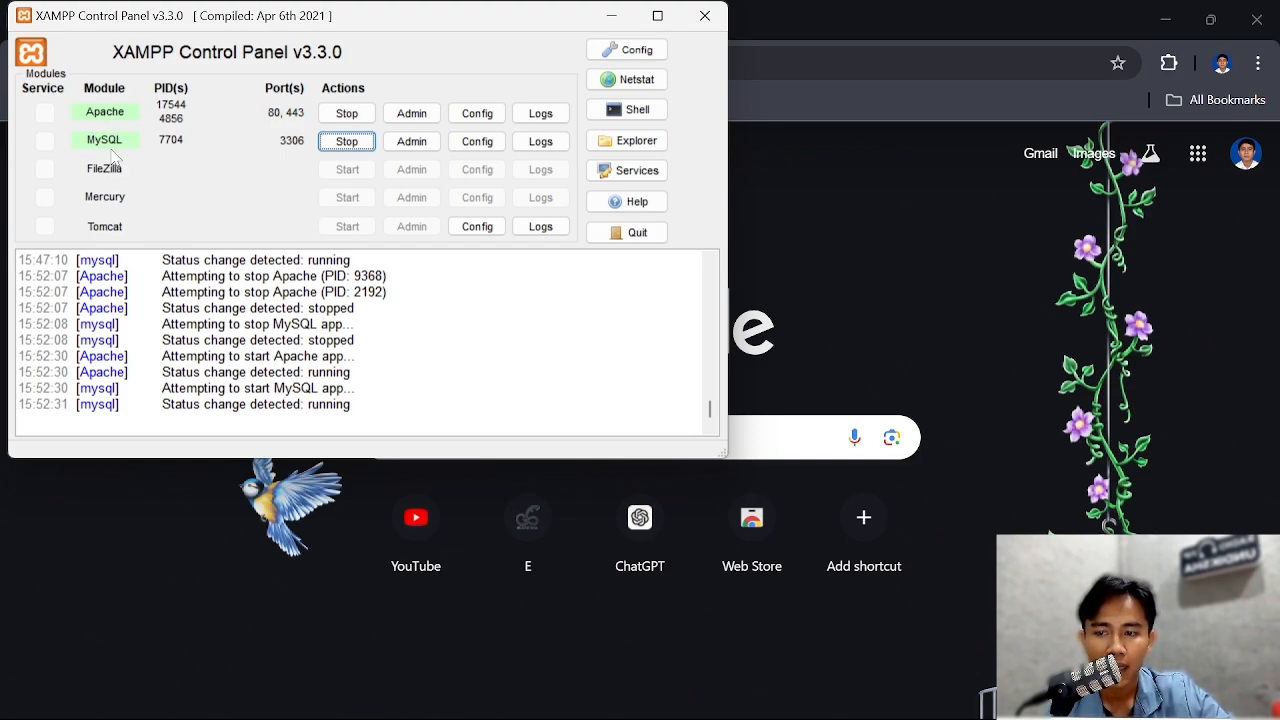
left_click(610, 17)
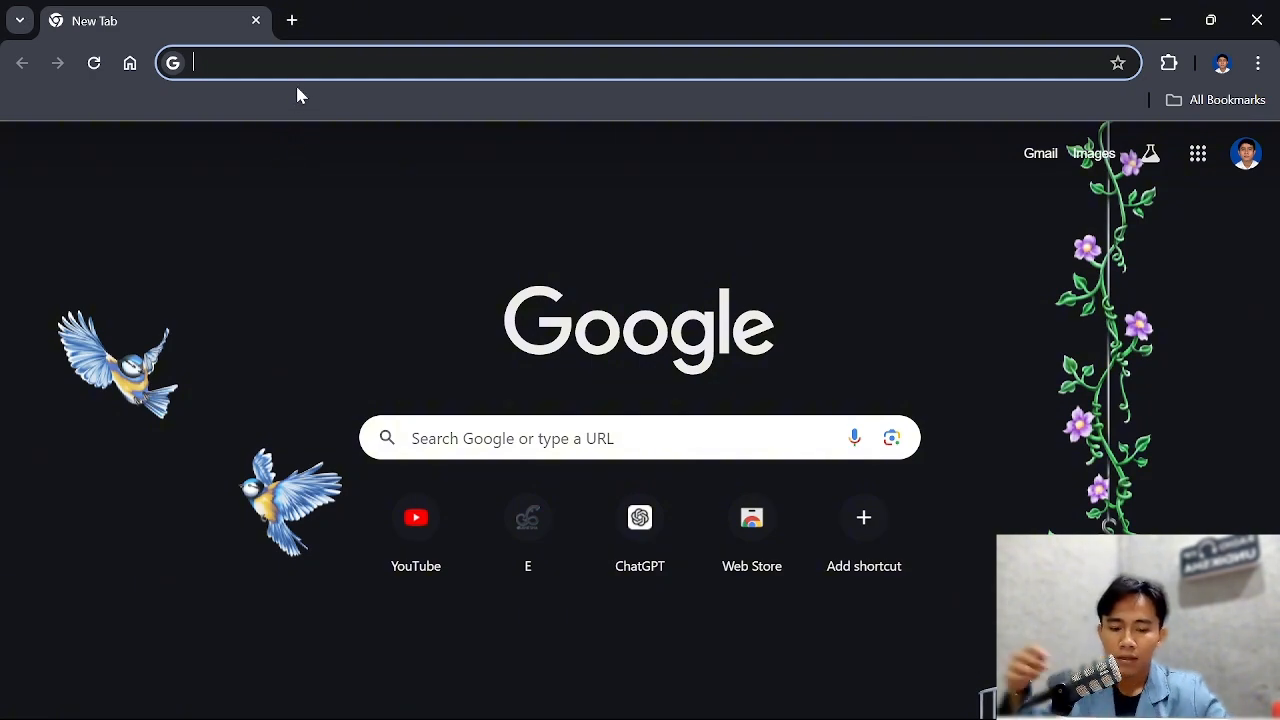
type("localhost")
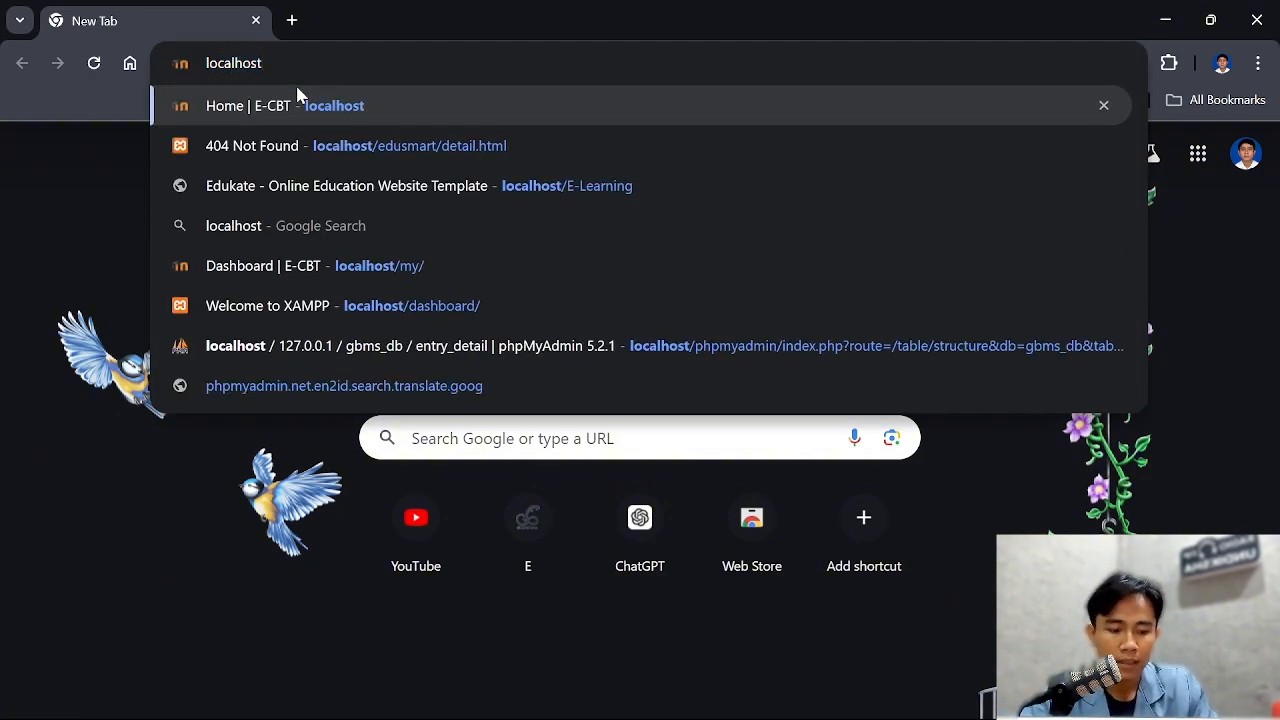
key("Return")
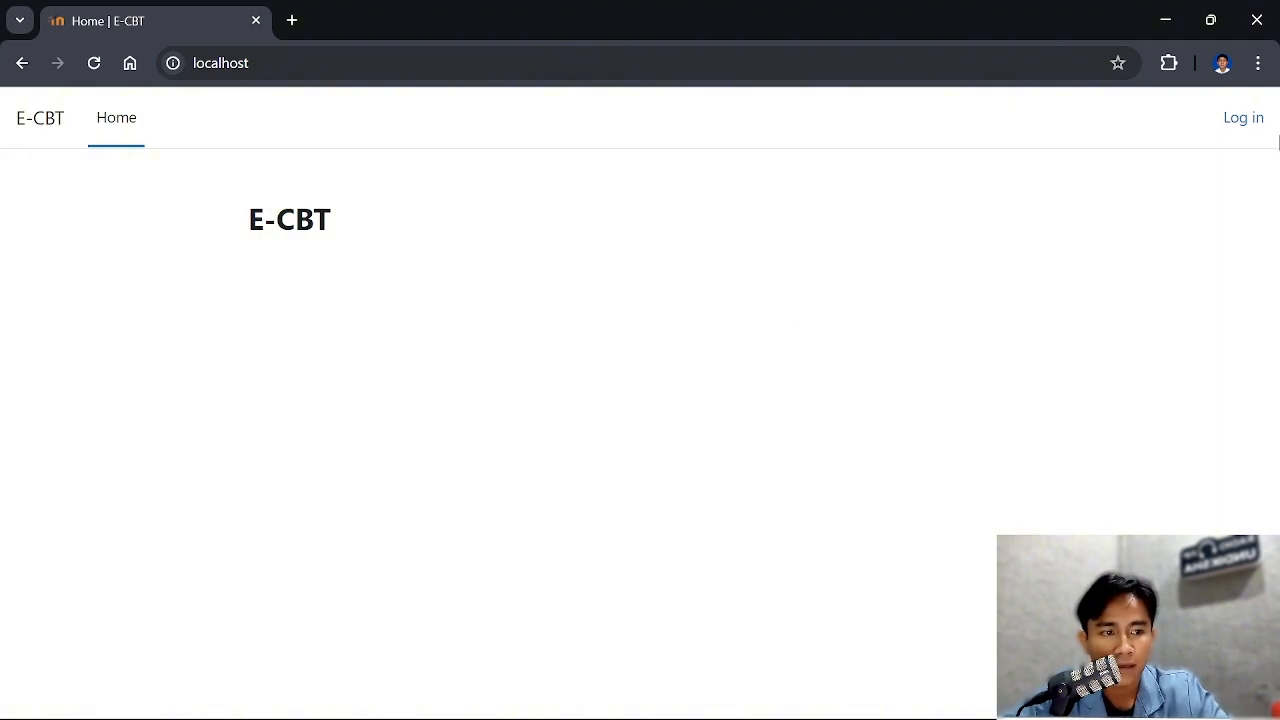
Open the E-CBT login form and replace the prefilled username with Admin
left_click(1247, 120)
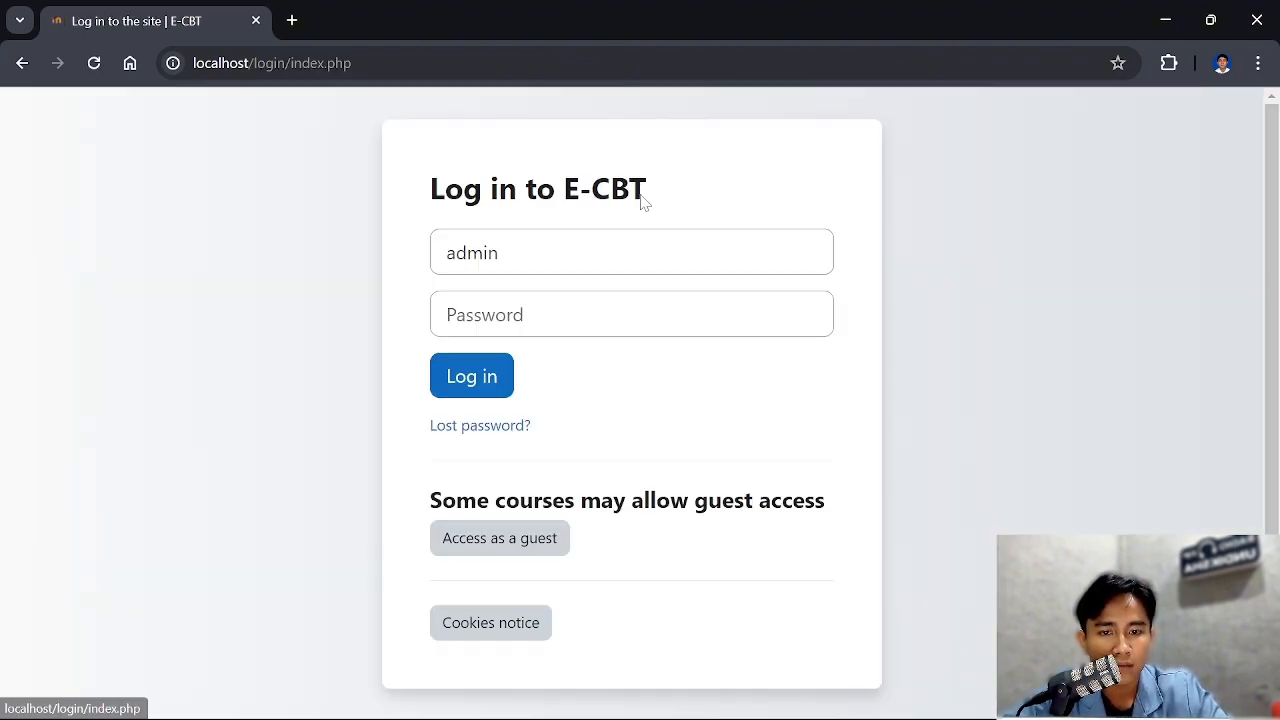
left_click(590, 253)
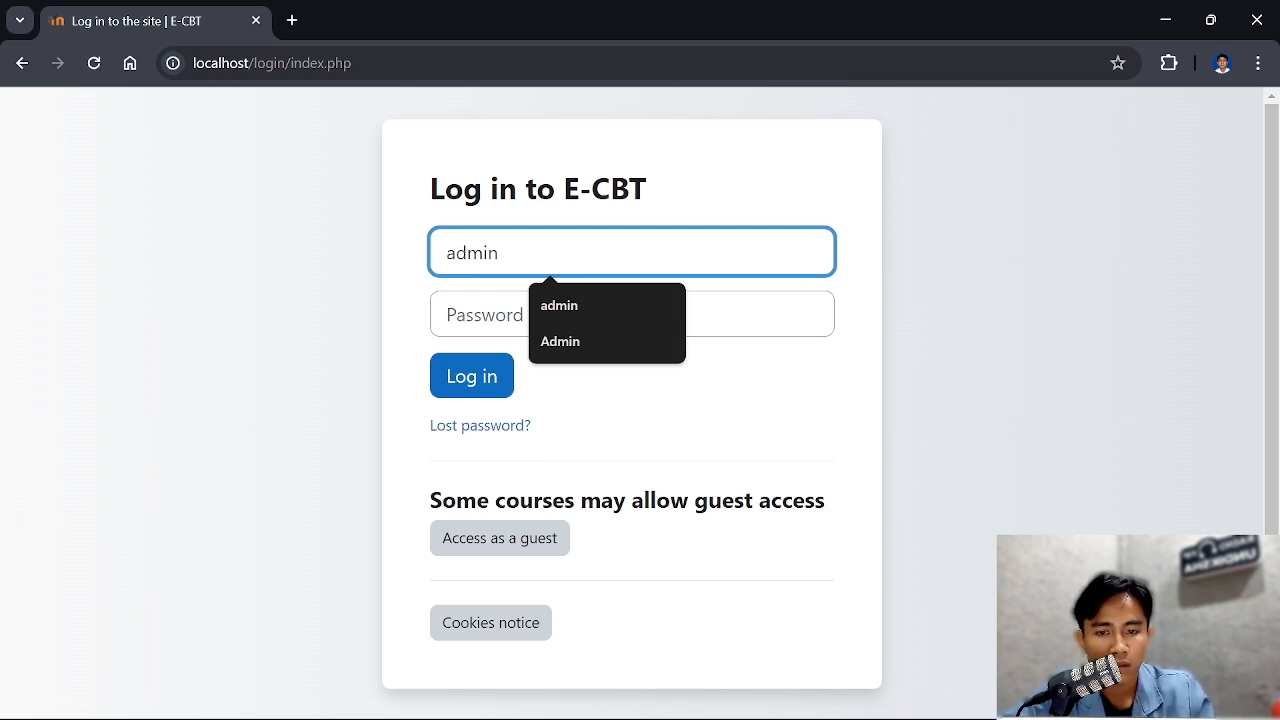
left_click(678, 476)
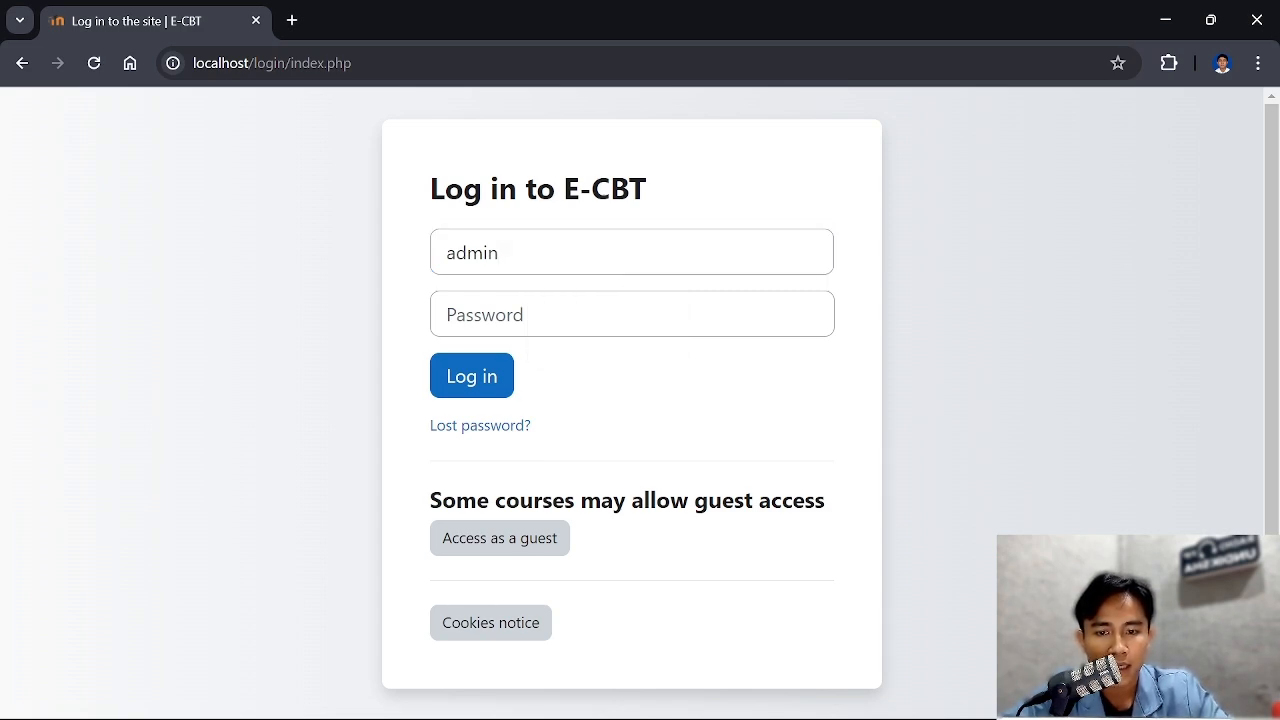
left_click(506, 251)
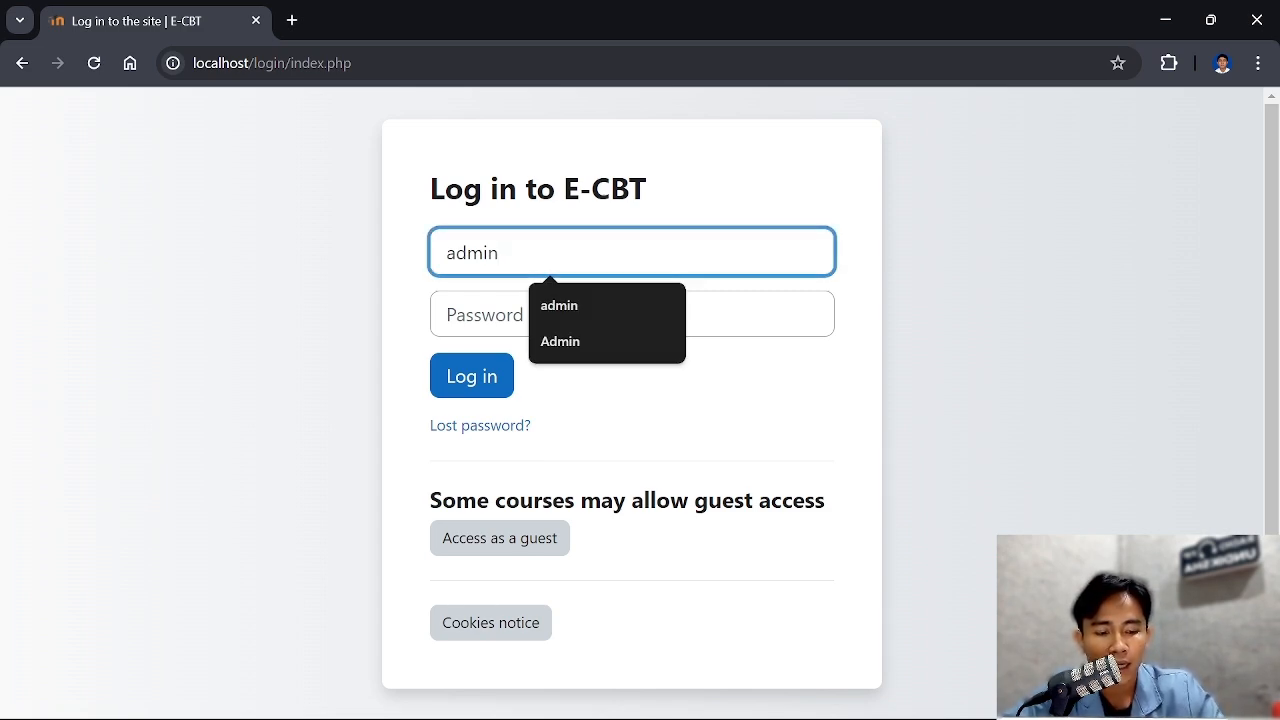
key("BackSpace")
key("BackSpace")
key("BackSpace")
key("BackSpace")
key("BackSpace")
key("Escape")
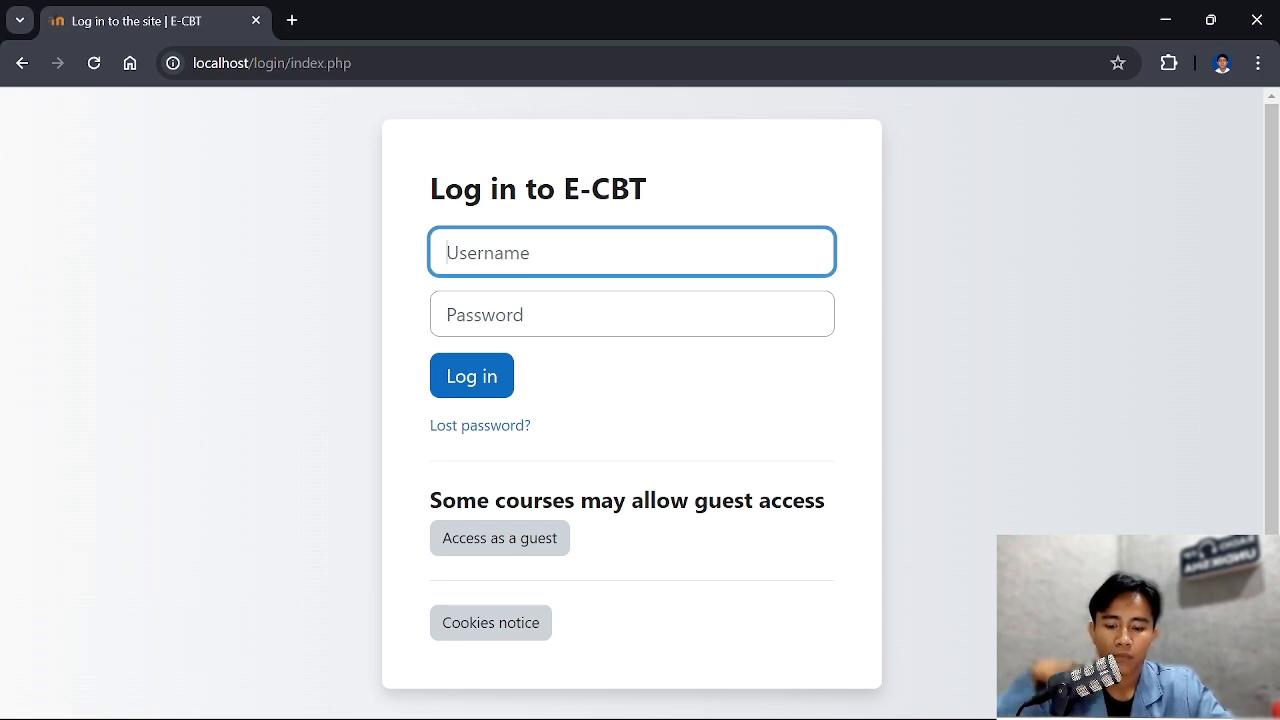
type("Admo=")
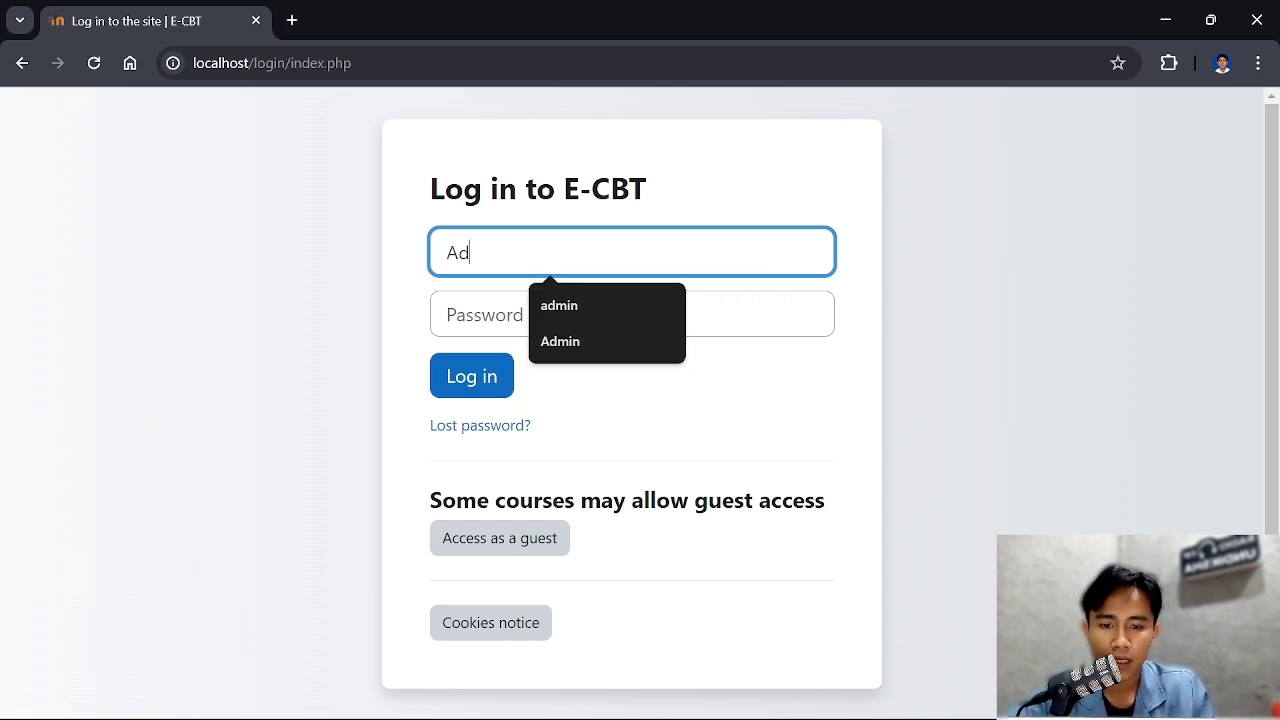
key("BackSpace")
key("BackSpace")
type("in")
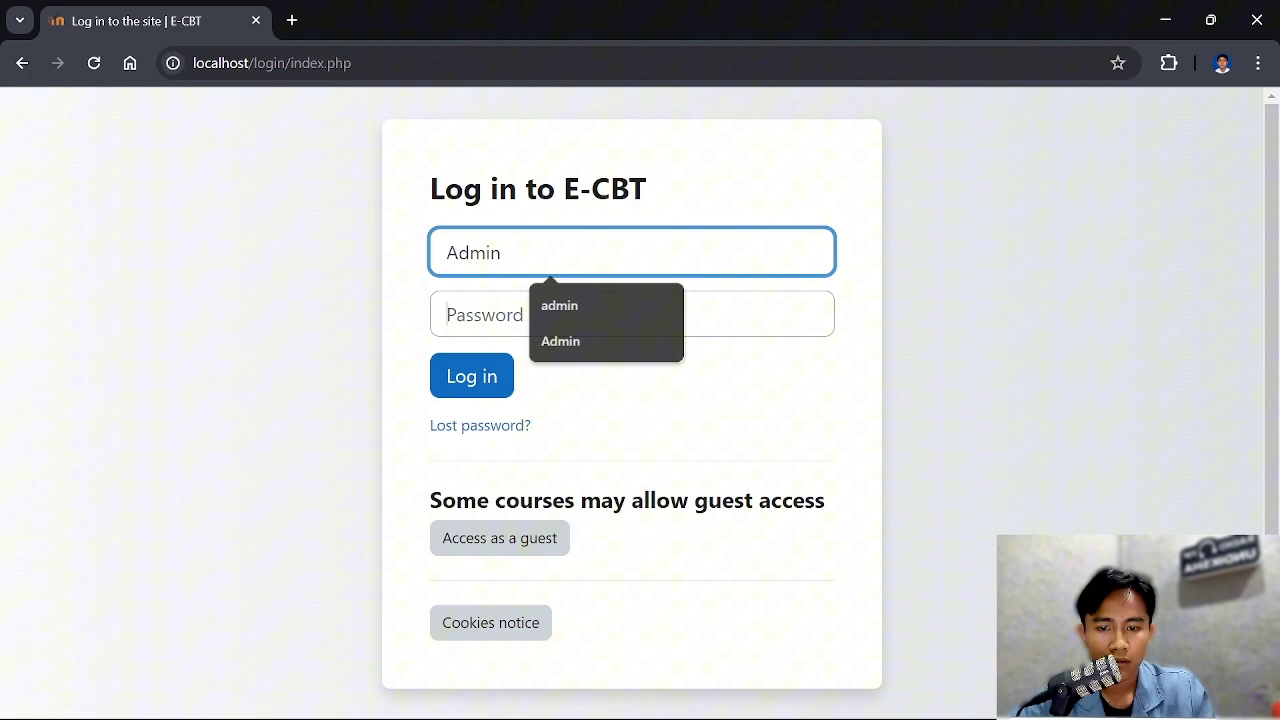
Enter the account password and log in to E-CBT
key("Tab")
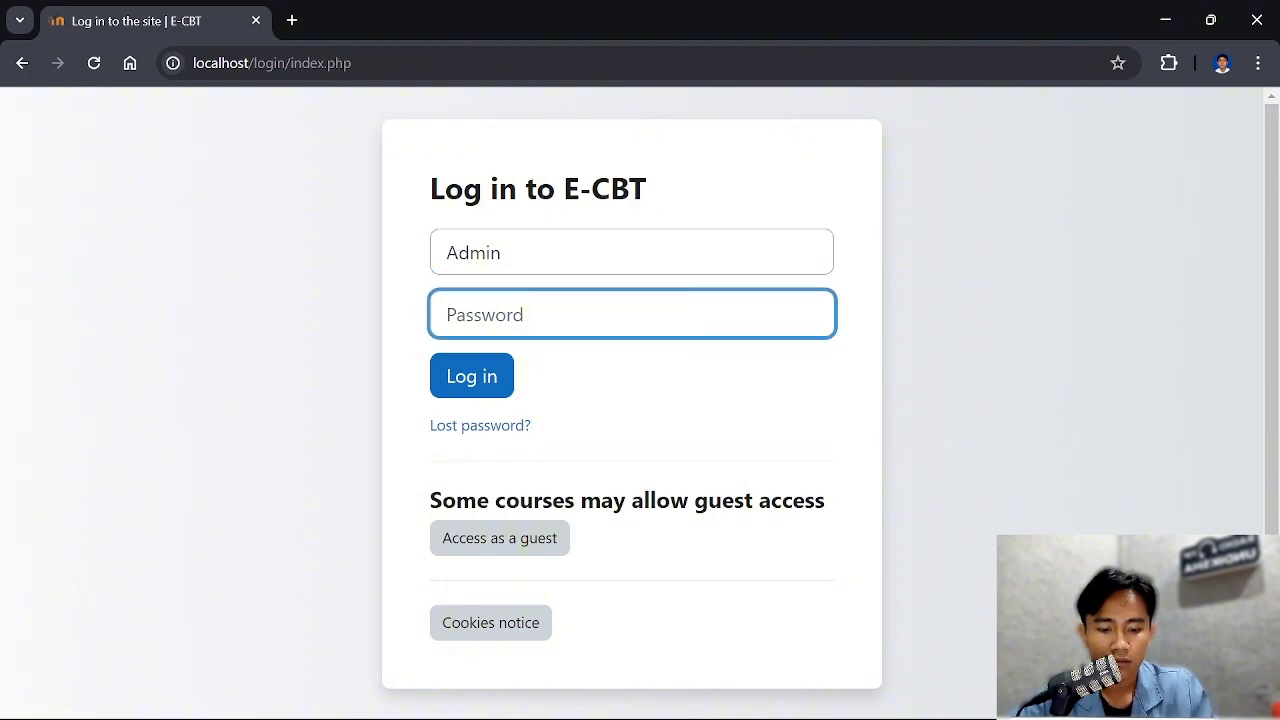
type("•••")
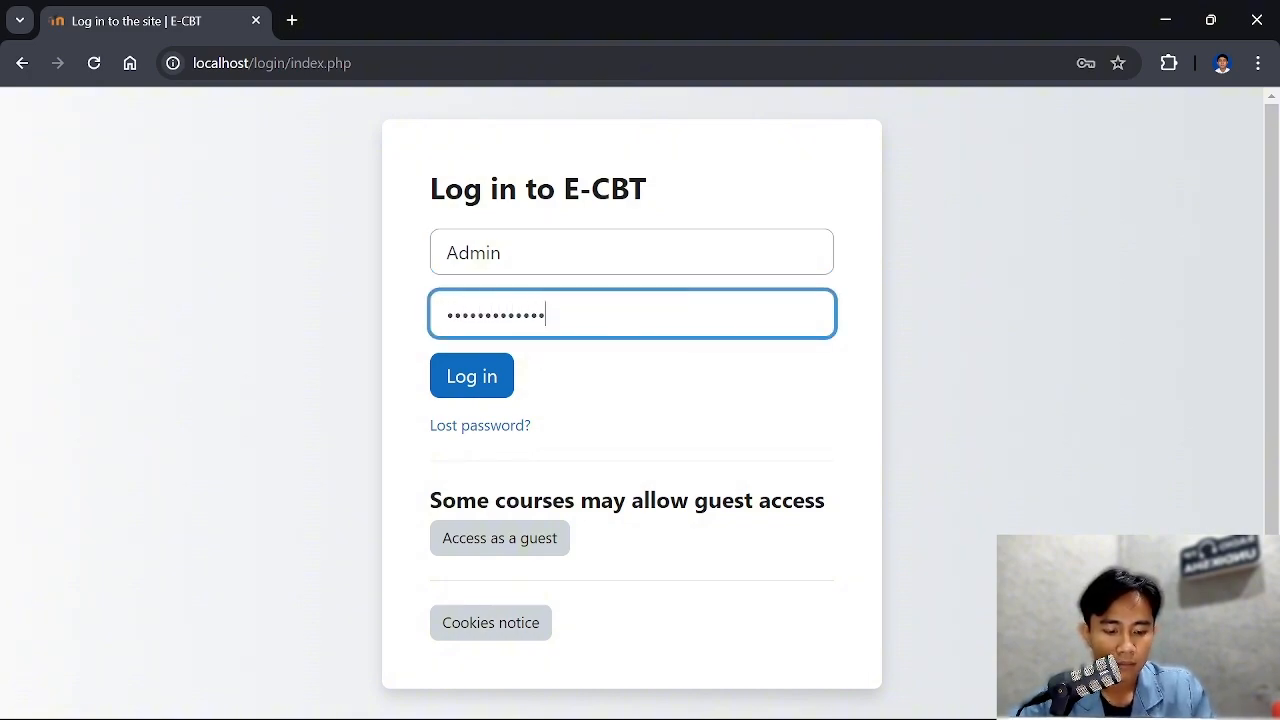
key("Return")
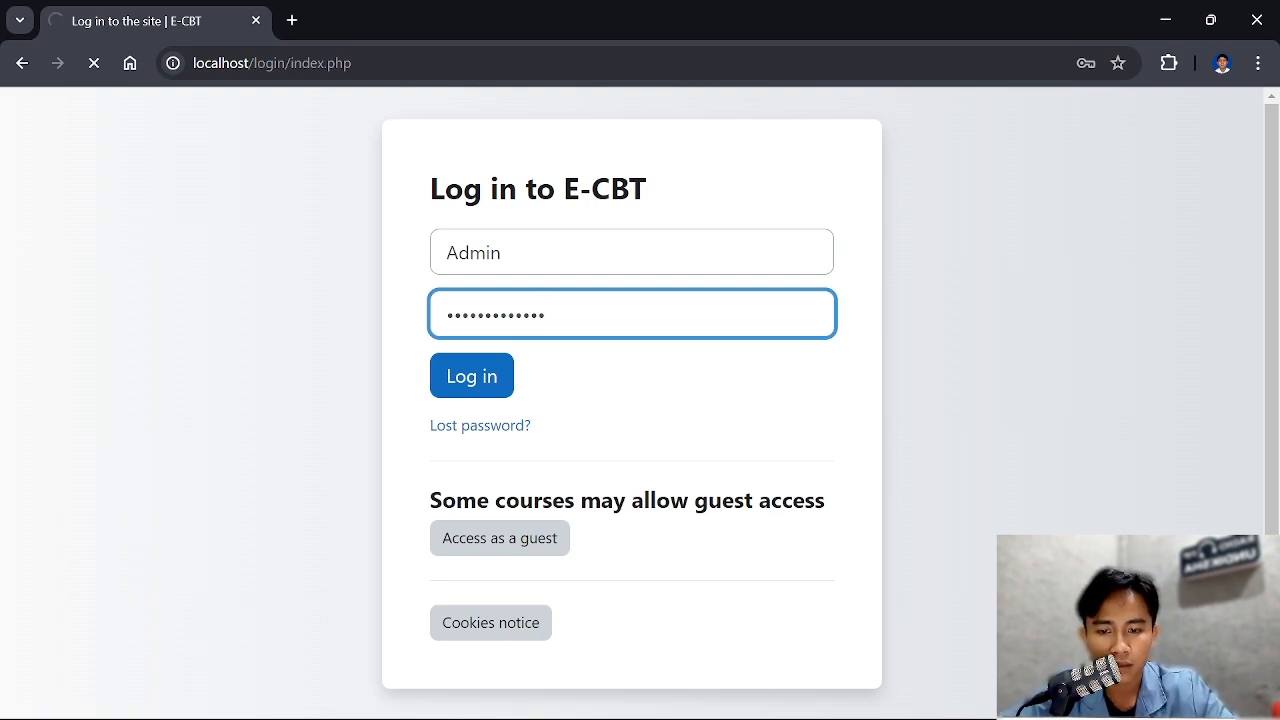
Open the site administration's page for managing courses and categories
scroll(509, 298, "down", 1)
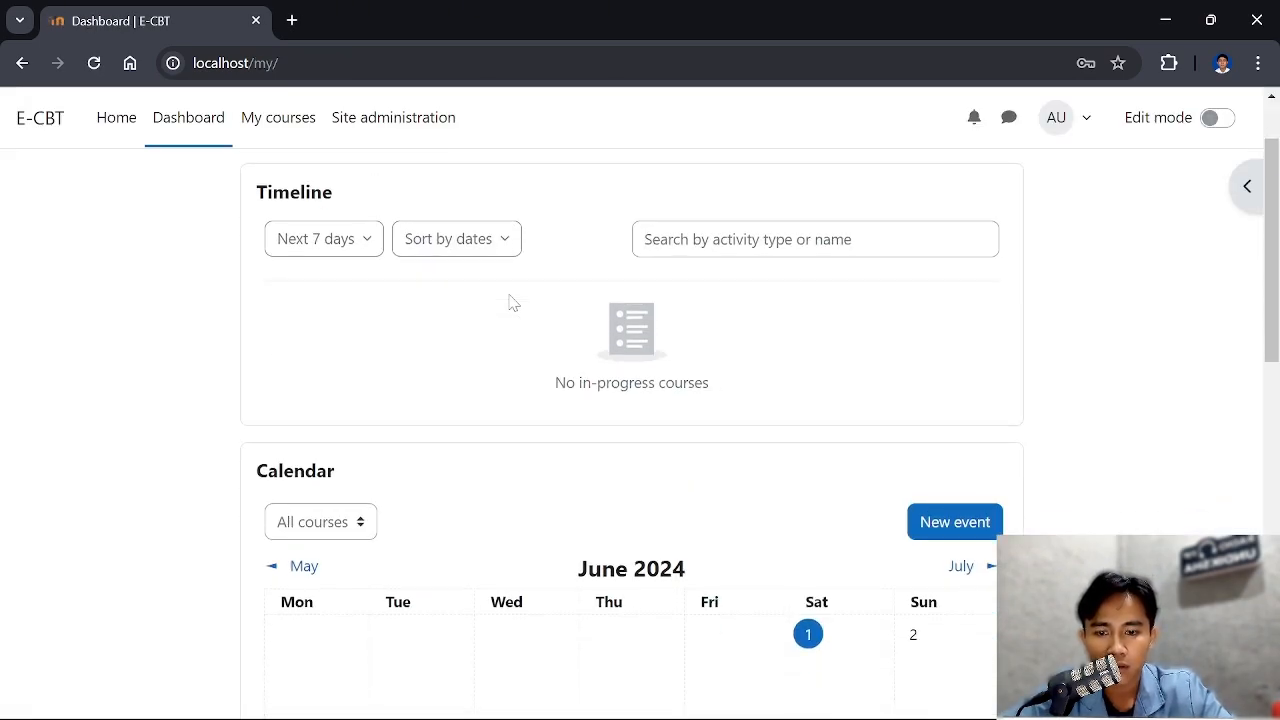
scroll(509, 300, "down", 1)
scroll(545, 322, "up", 2)
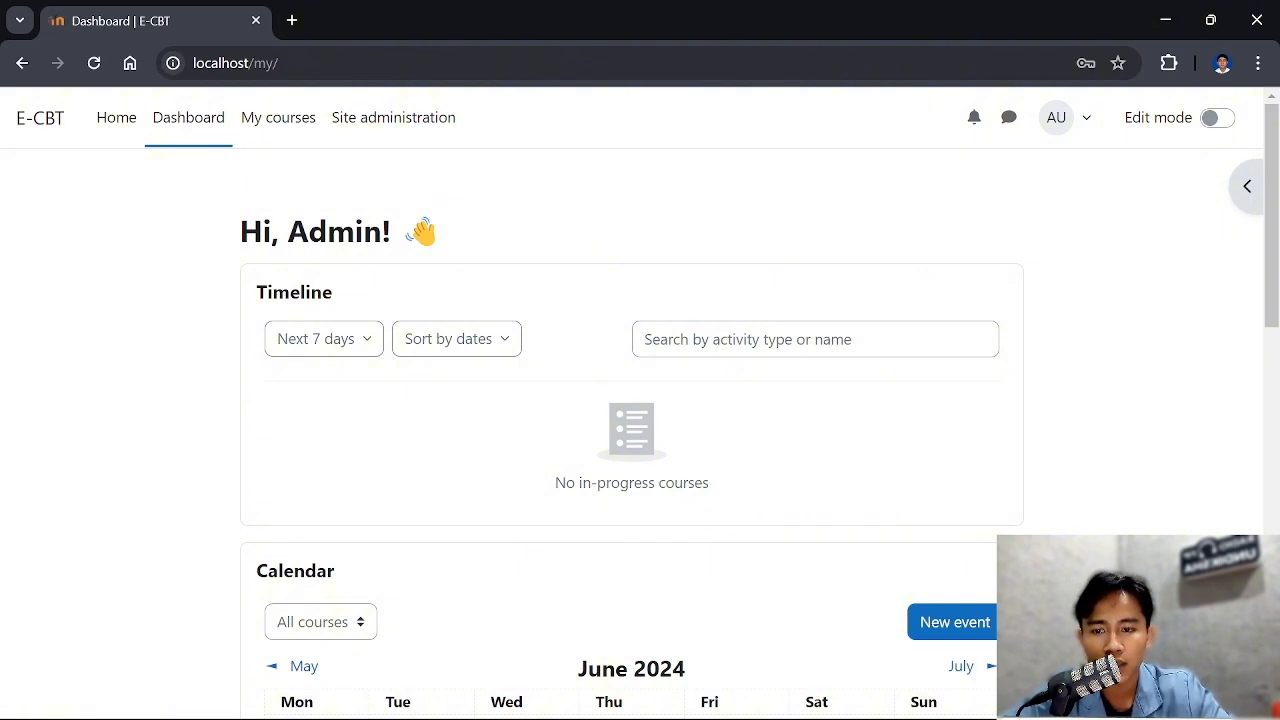
scroll(677, 283, "down", 3)
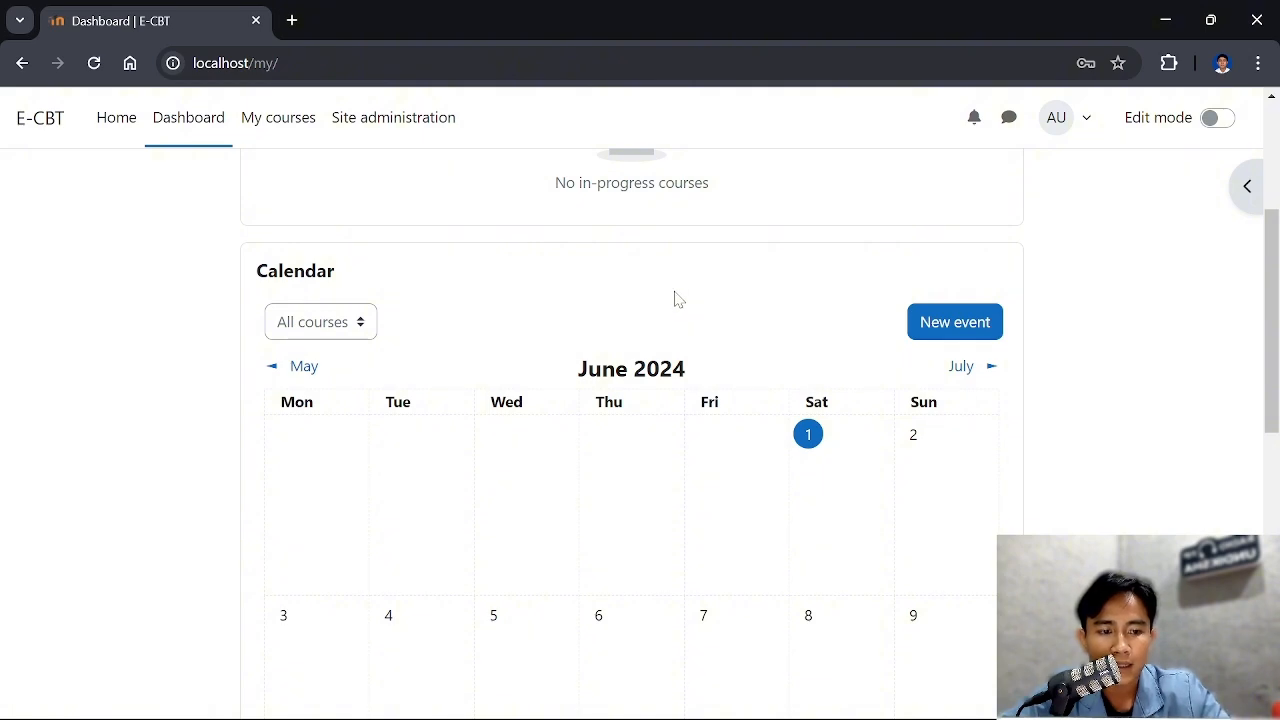
left_click(395, 132)
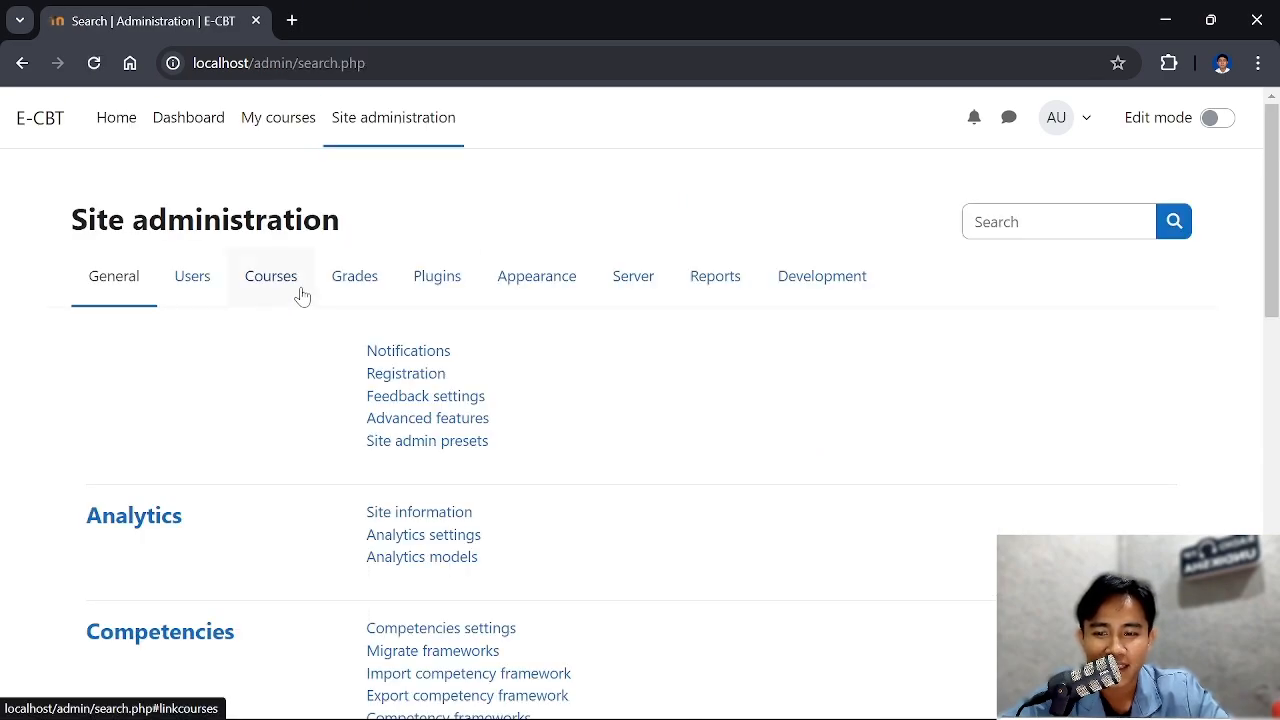
left_click(280, 285)
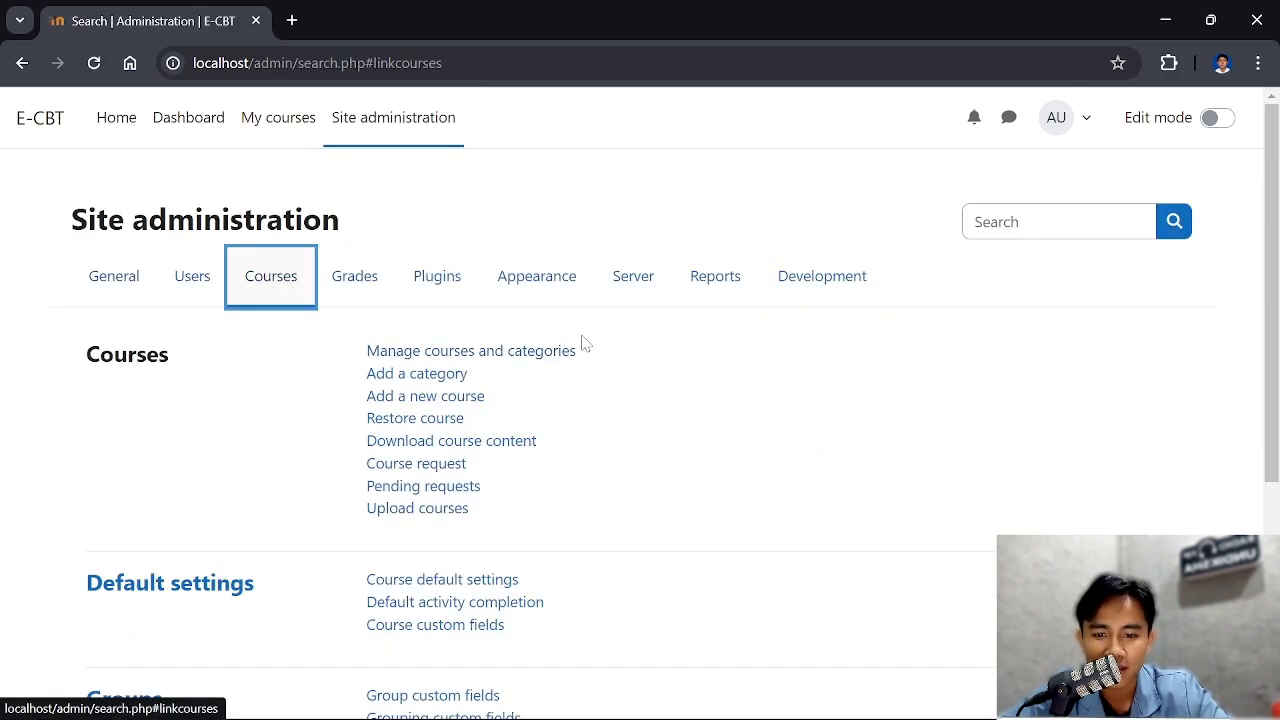
scroll(585, 343, "down", 1)
left_click(465, 252)
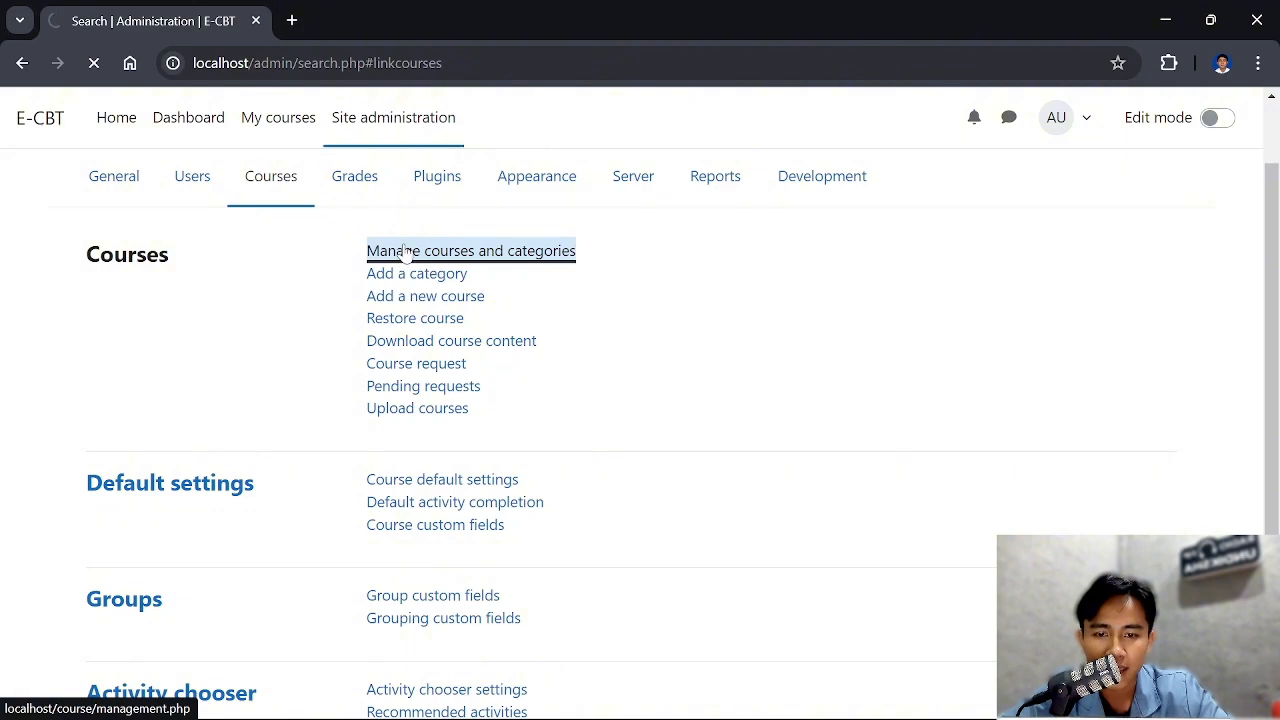
Start creating a new course category and set its parent category to Top
scroll(632, 400, "down", 3)
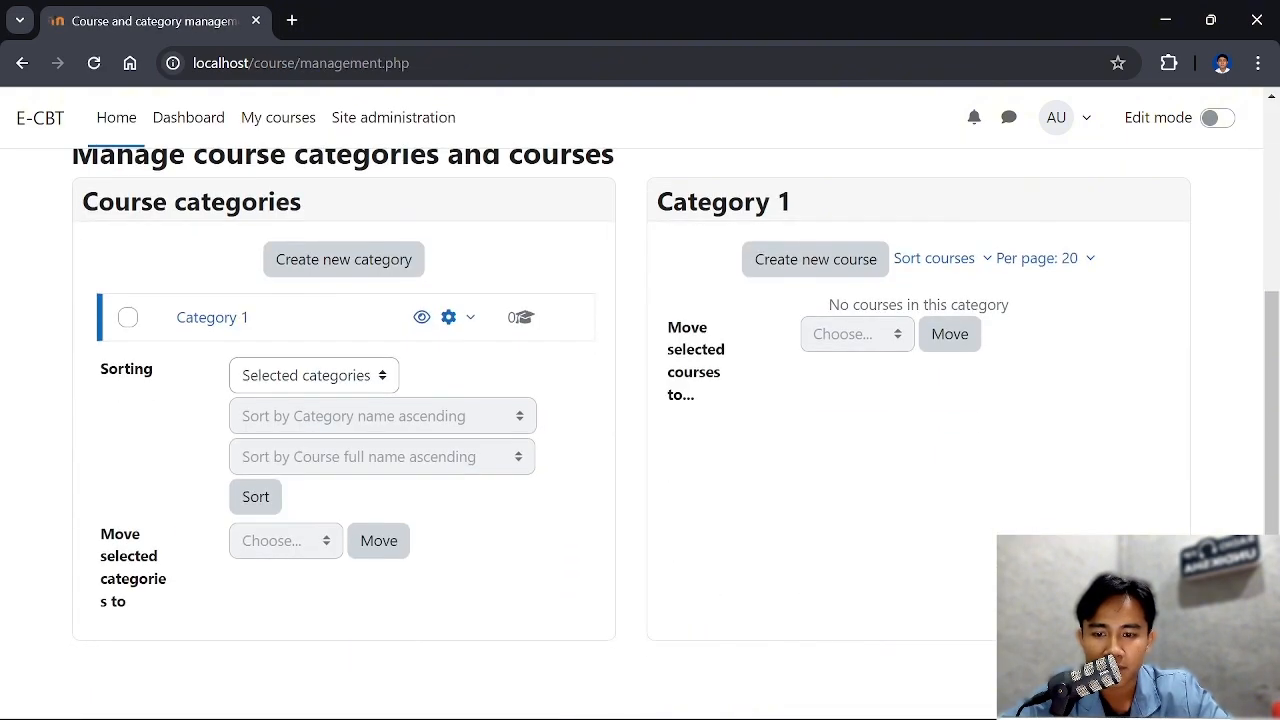
scroll(632, 400, "up", 2)
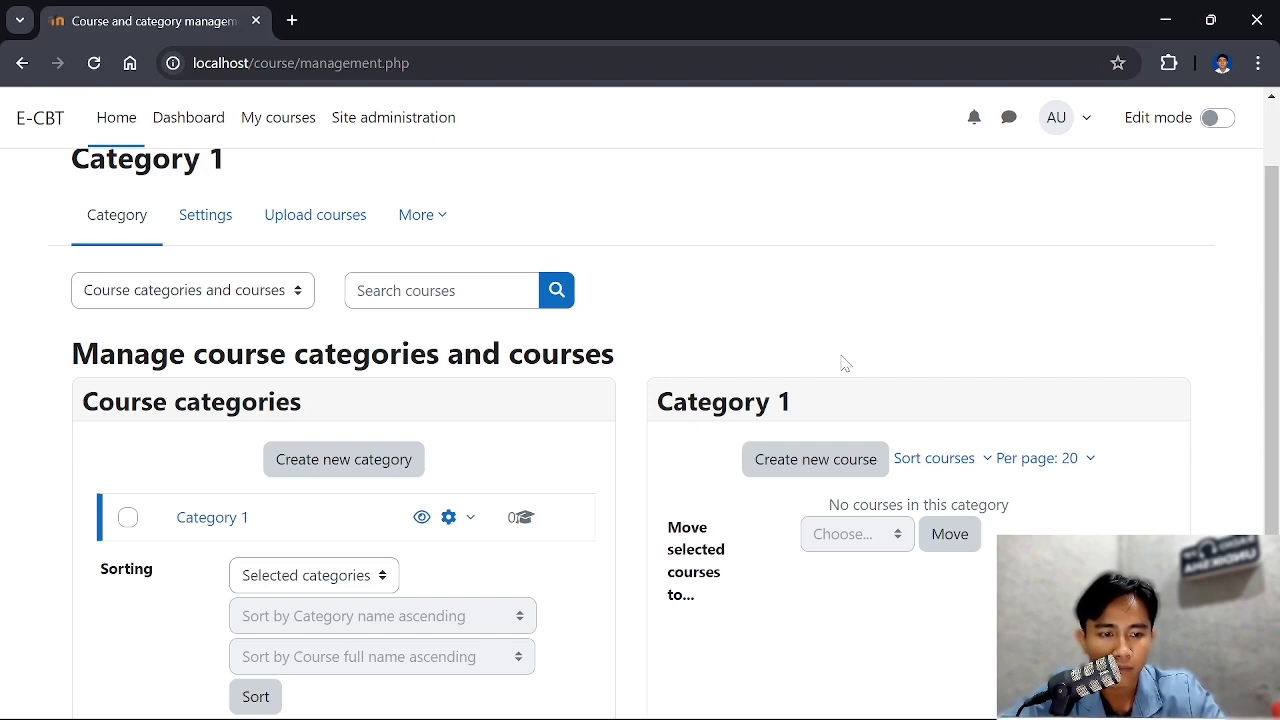
scroll(590, 443, "down", 1)
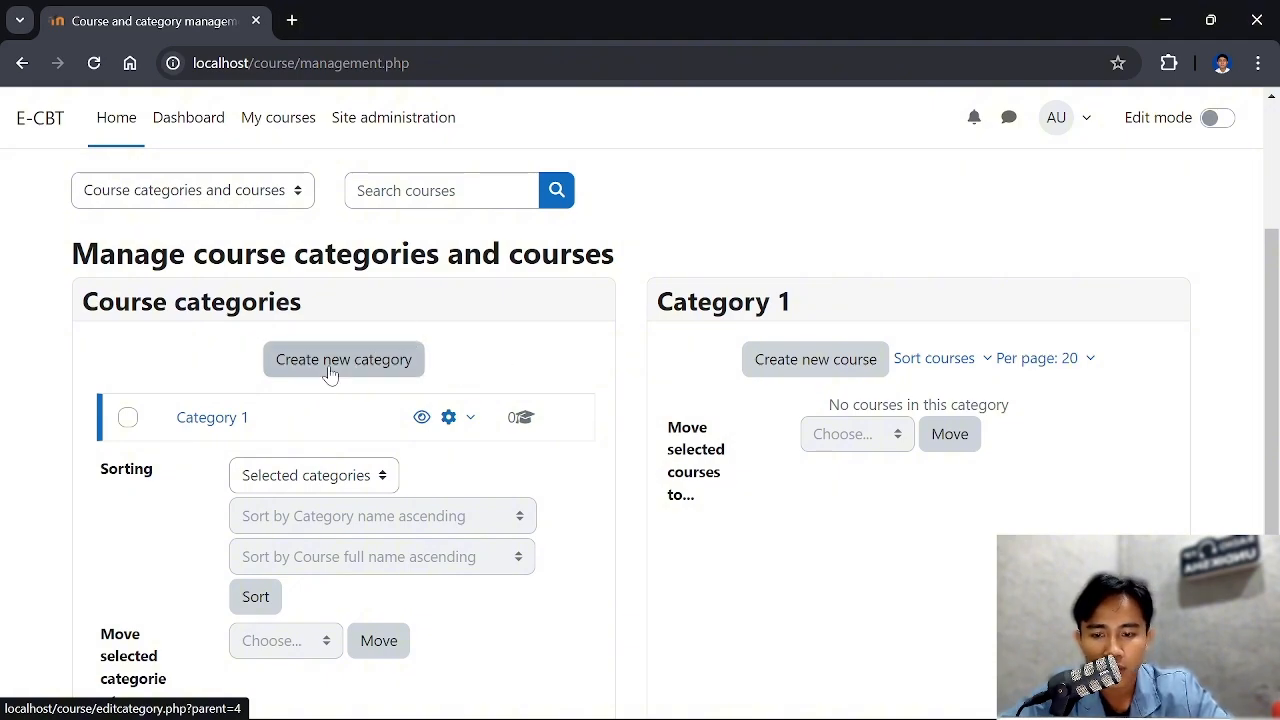
left_click(331, 372)
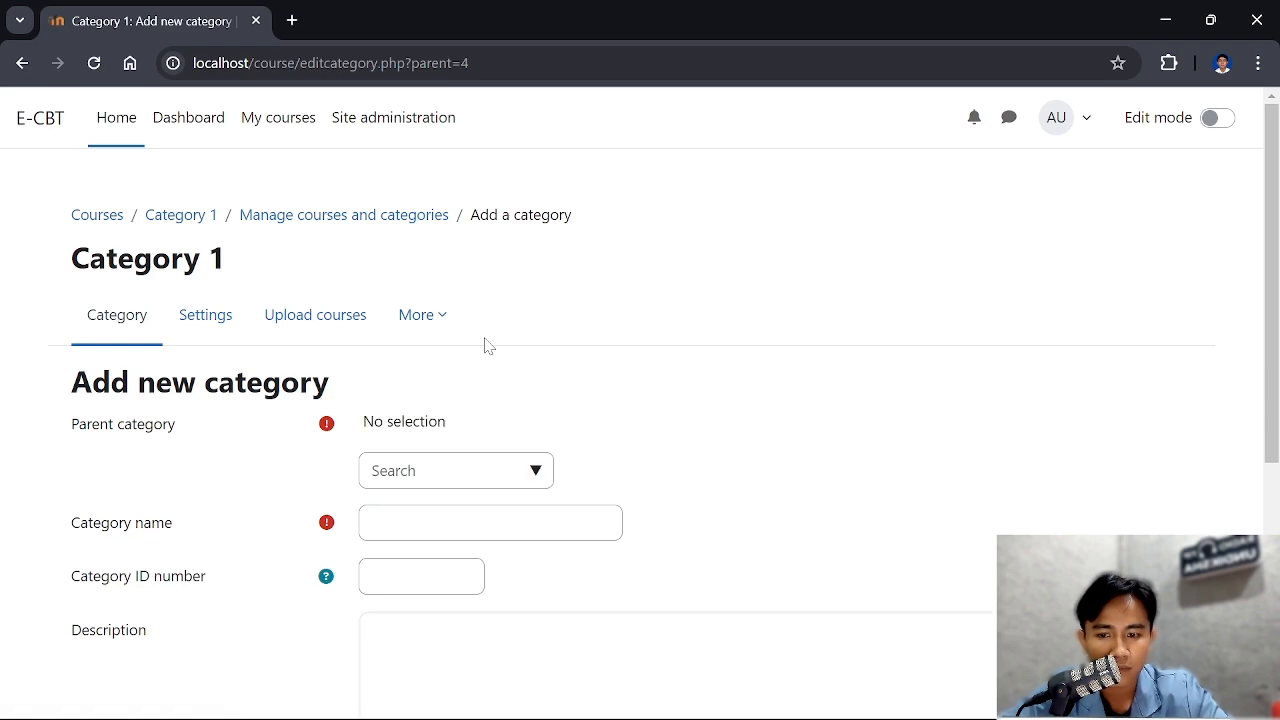
scroll(487, 345, "down", 1)
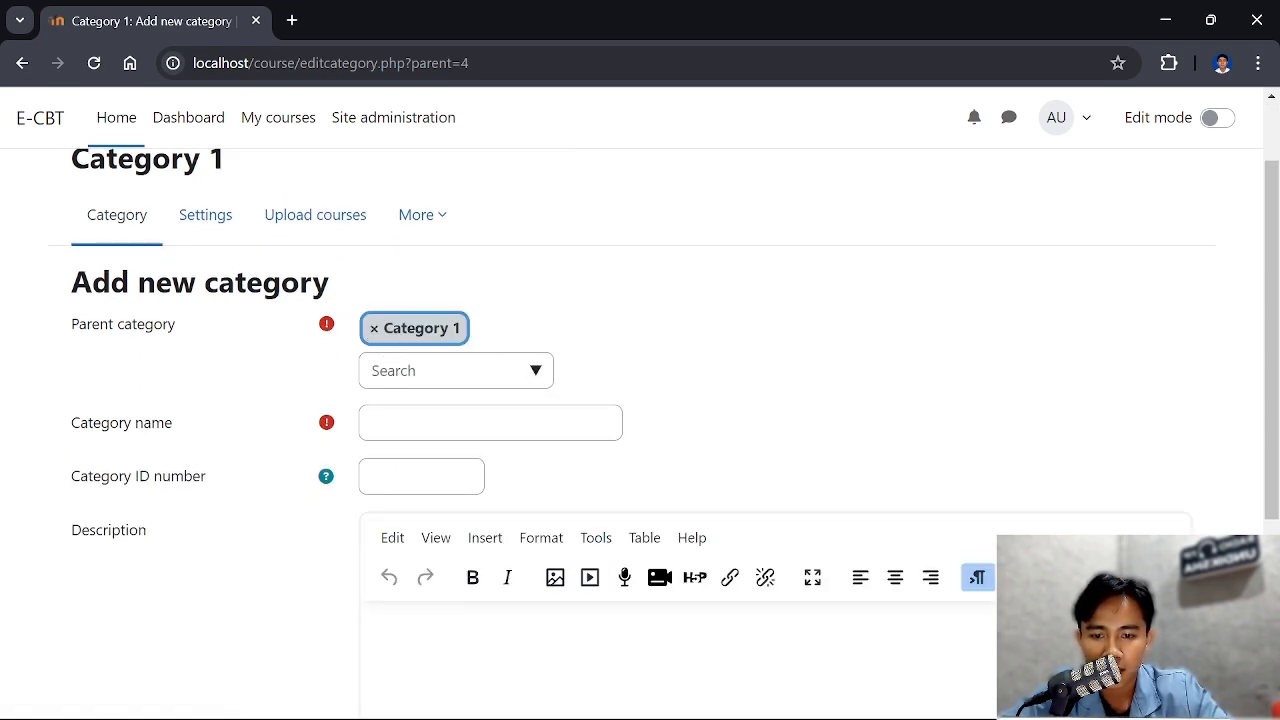
left_click(535, 375)
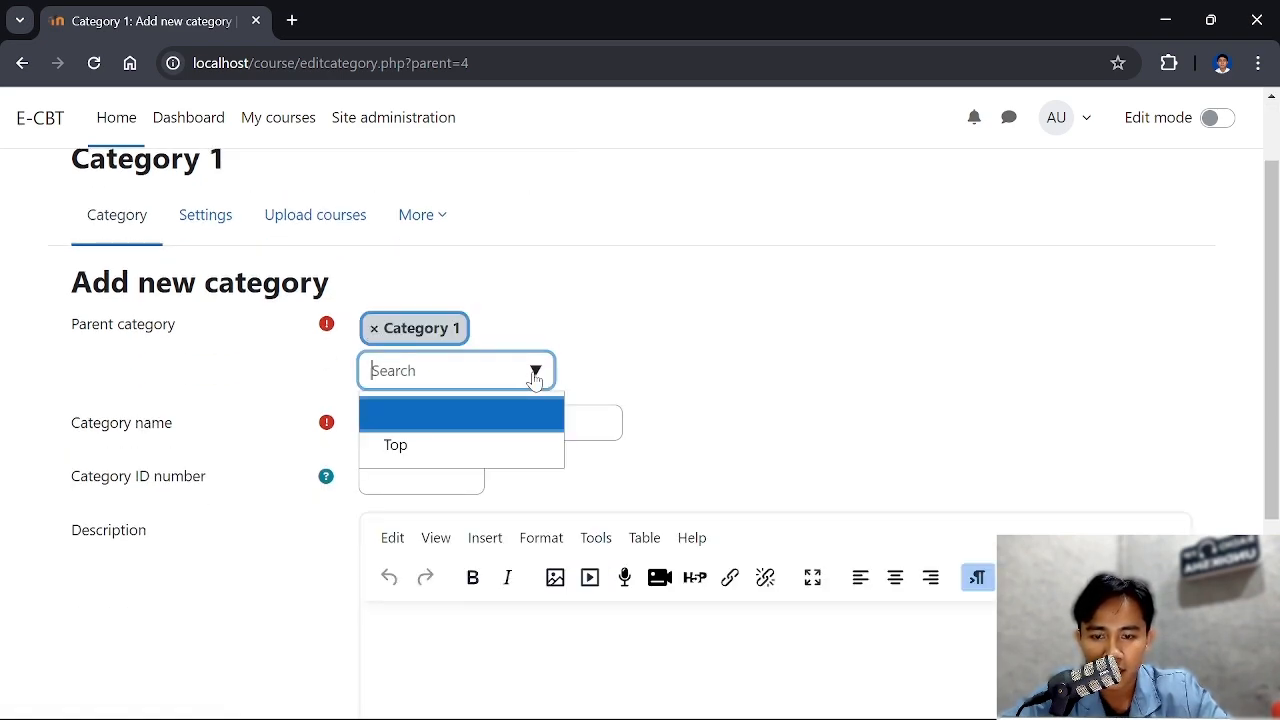
left_click(437, 445)
Enter Kelas 6 as the name of the new top-level category
scroll(517, 403, "down", 2)
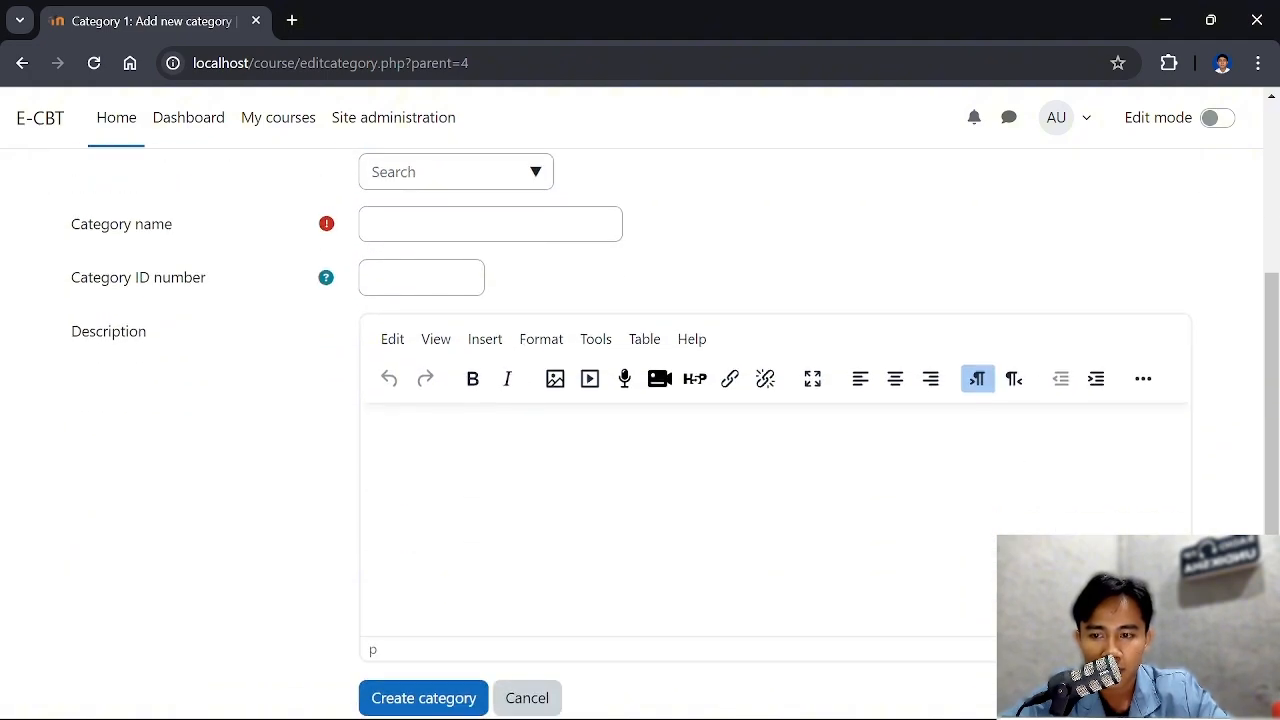
scroll(429, 320, "up", 1)
left_click(430, 322)
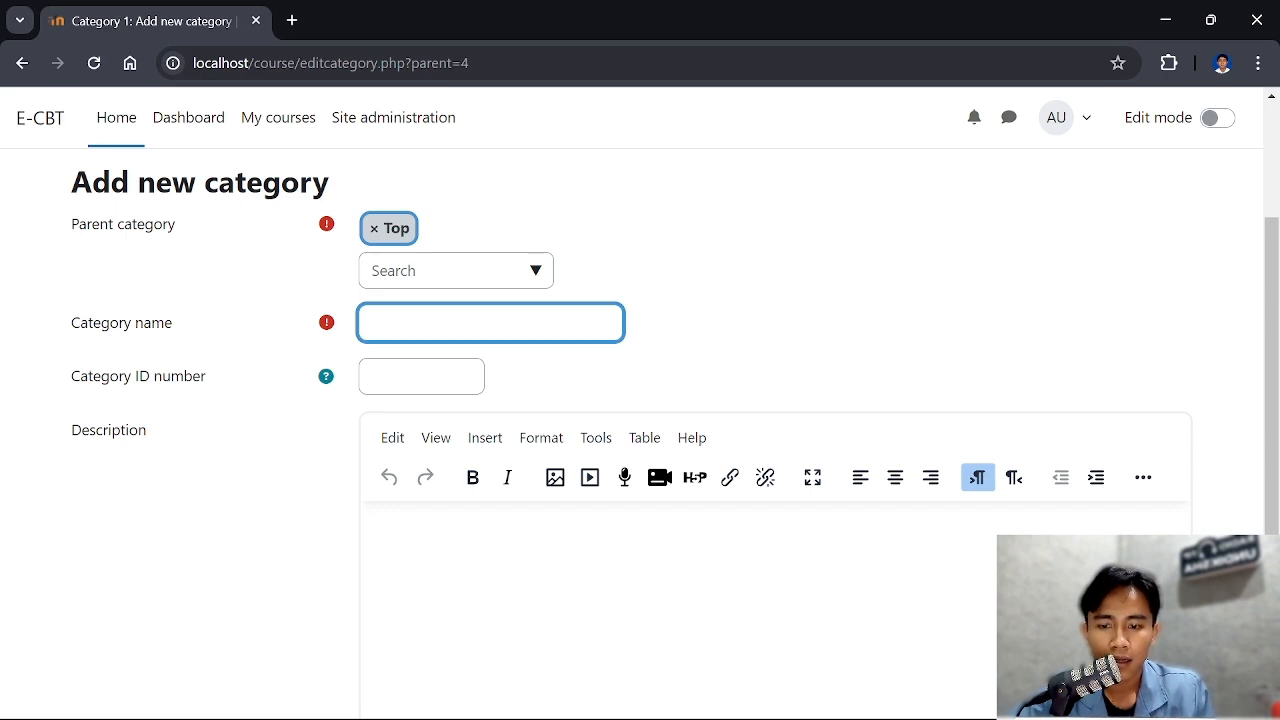
type("Kela")
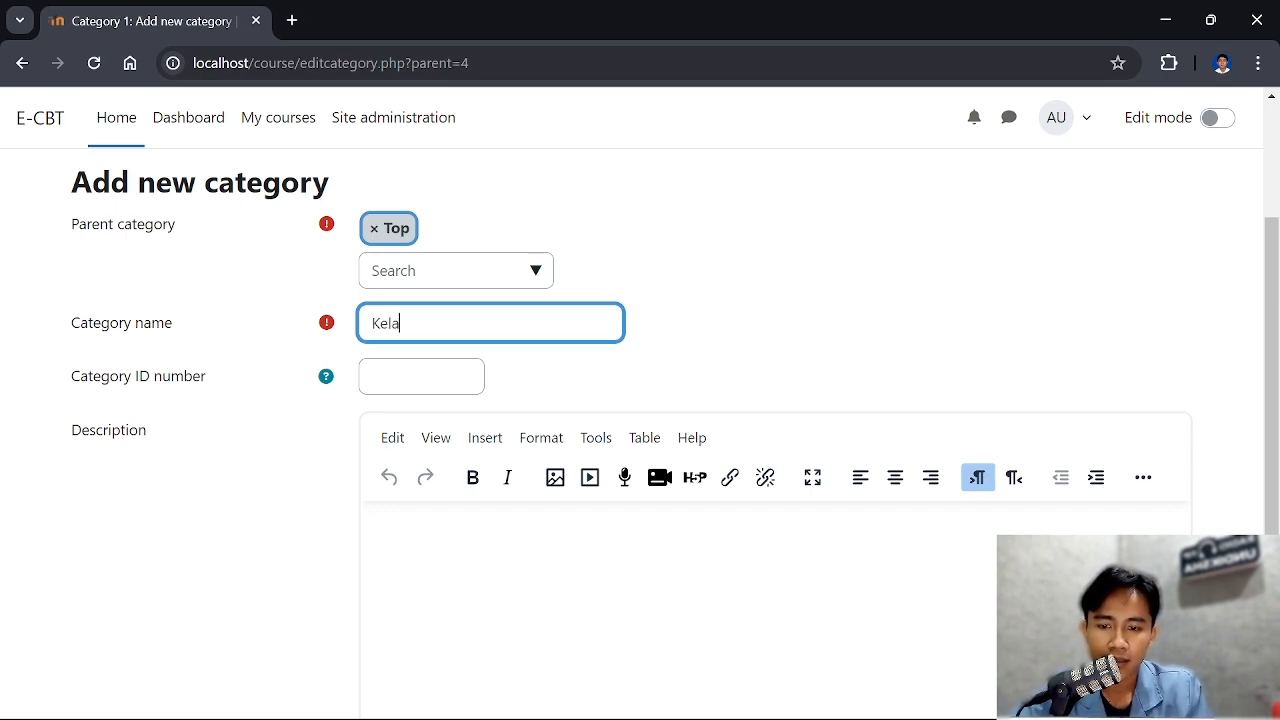
type("s ")
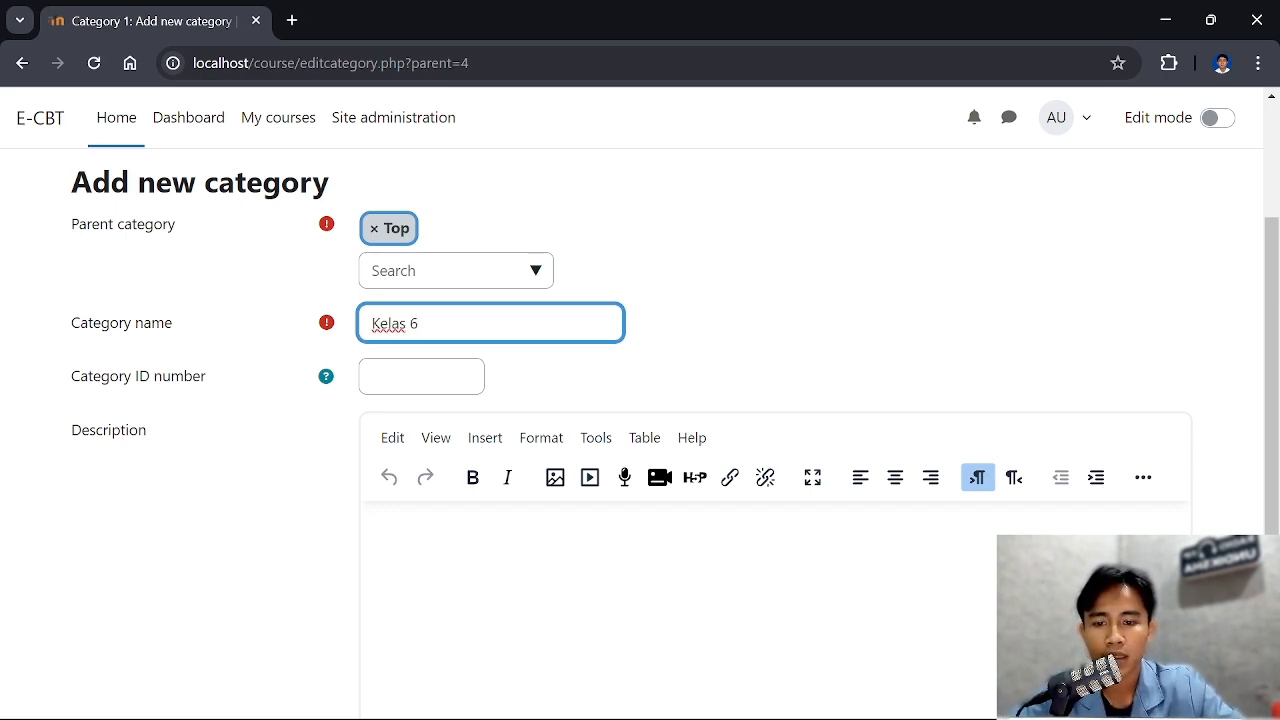
type("6")
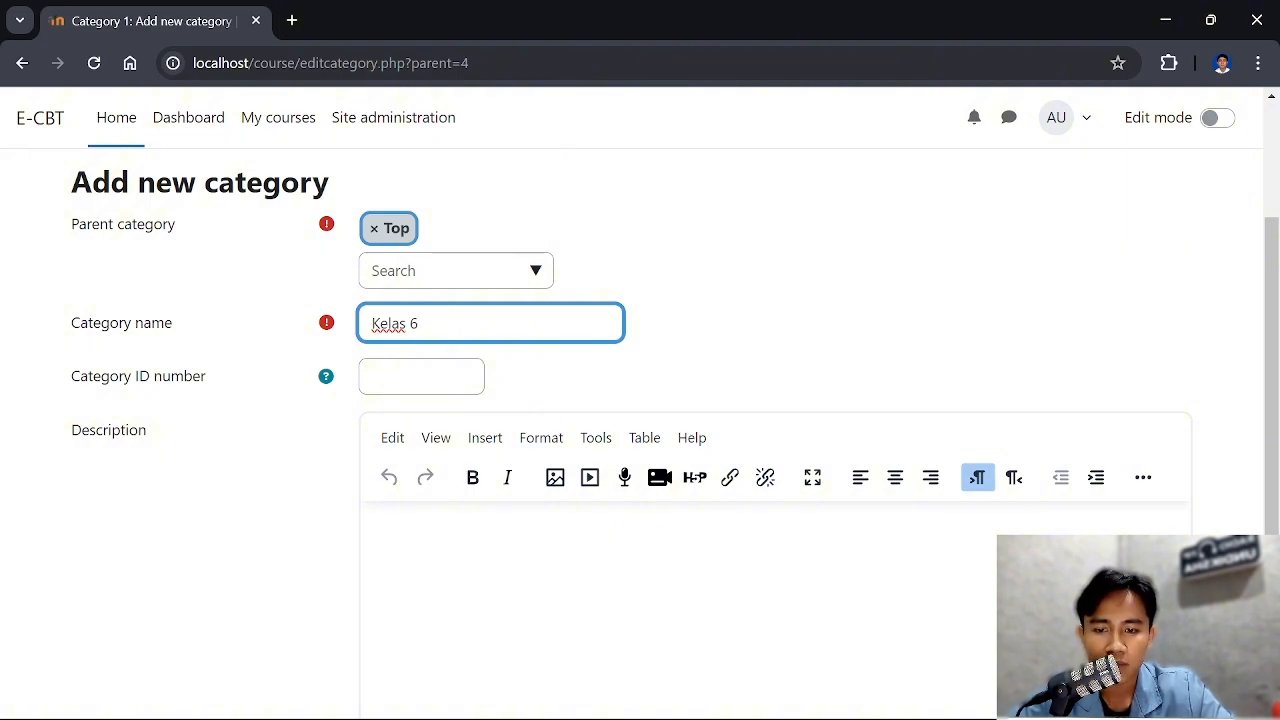
Create the Kelas 6 category with the ID number and description left blank
scroll(514, 350, "down", 2)
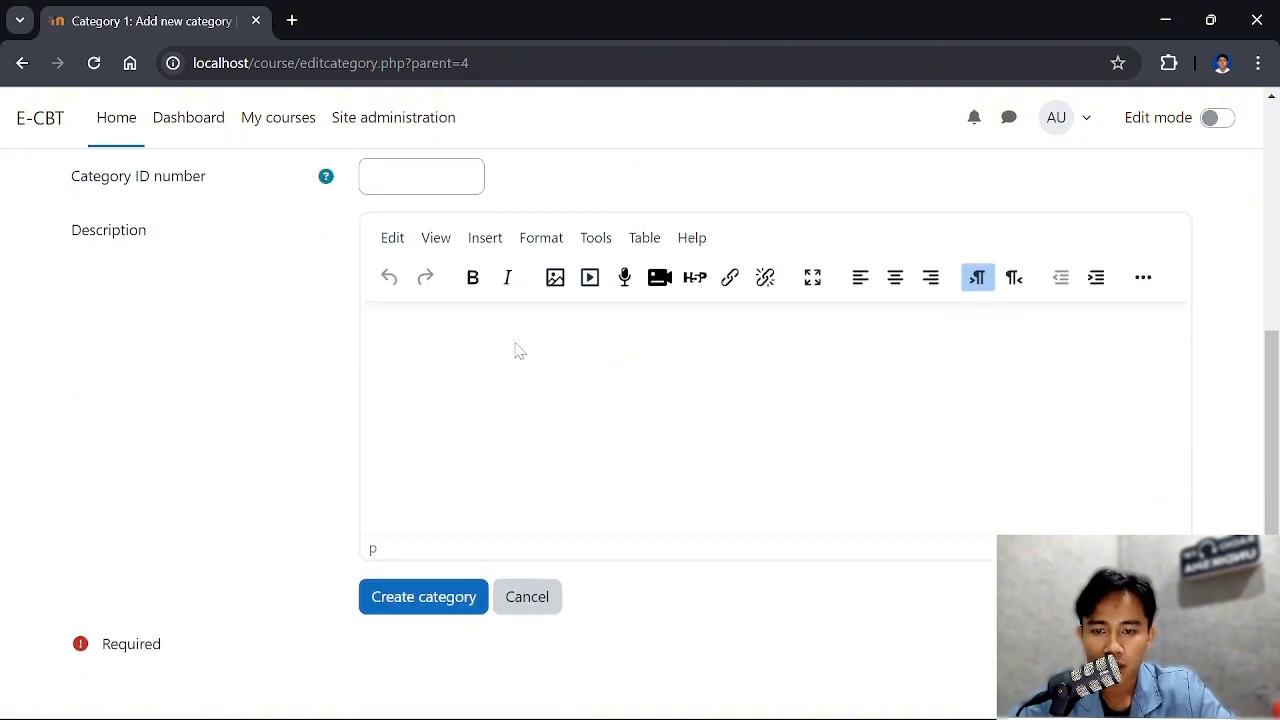
scroll(98, 326, "up", 2)
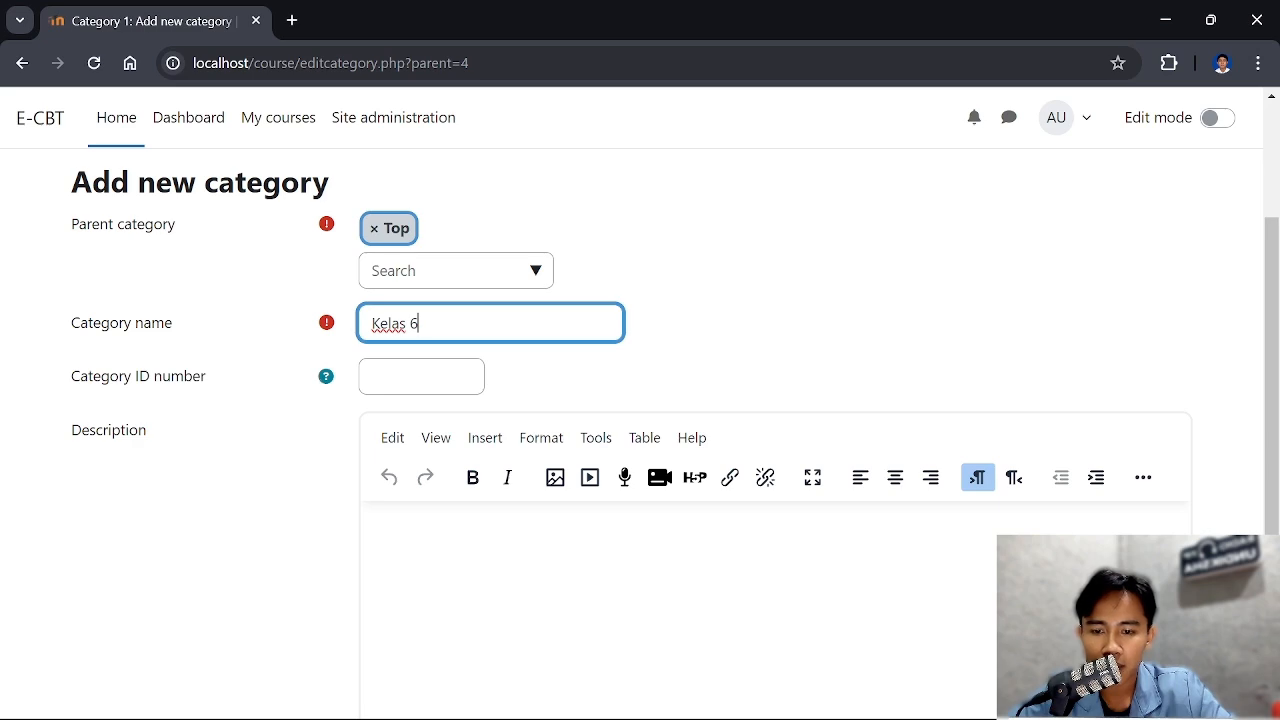
scroll(280, 380, "down", 1)
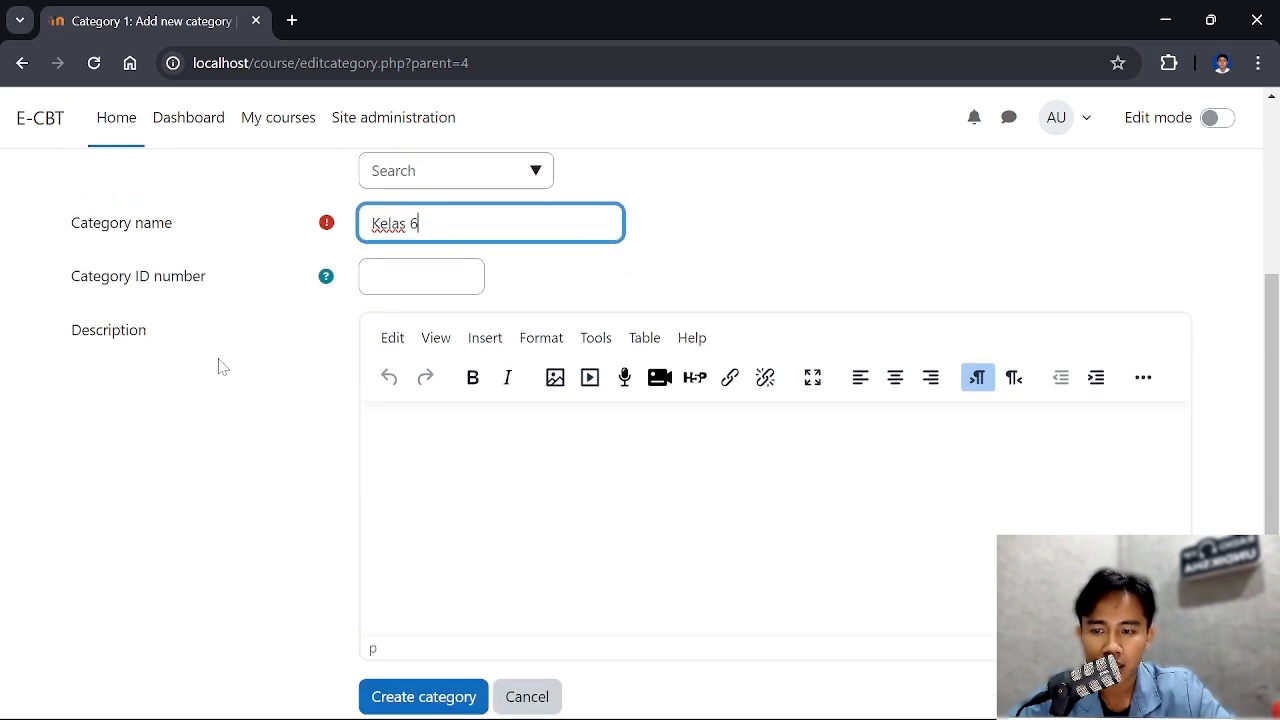
scroll(97, 341, "down", 1)
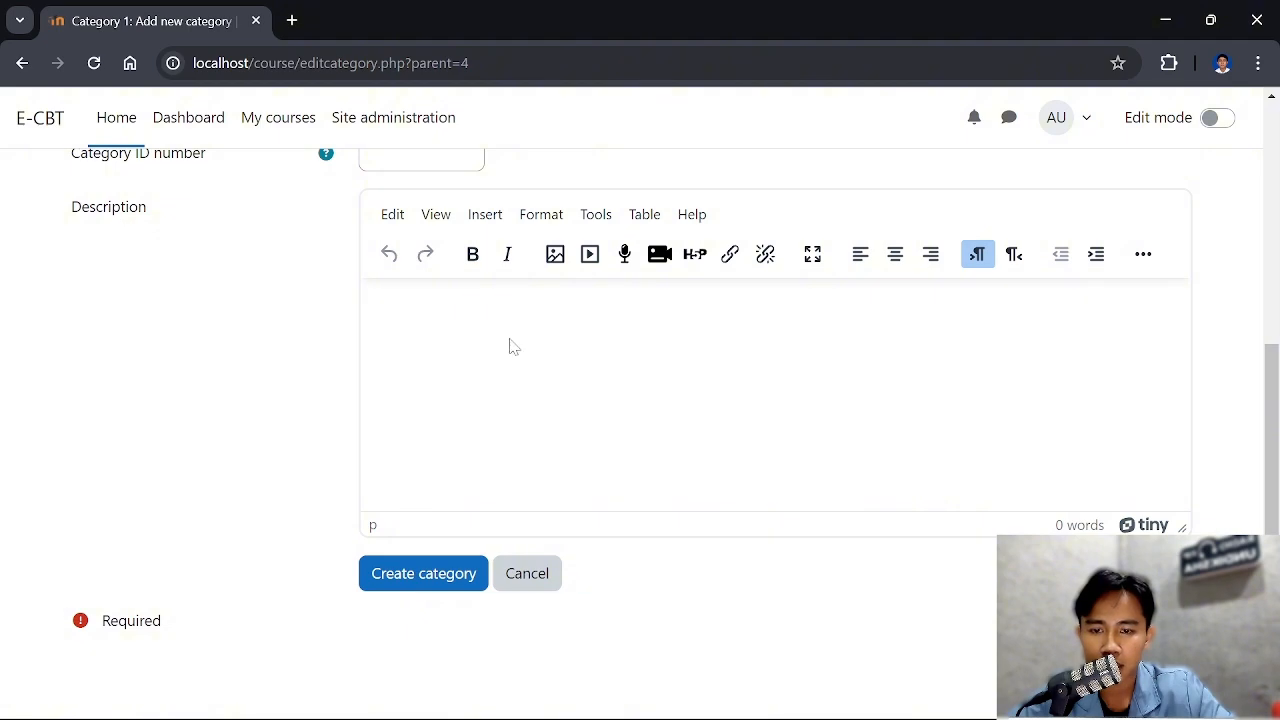
scroll(522, 356, "up", 1)
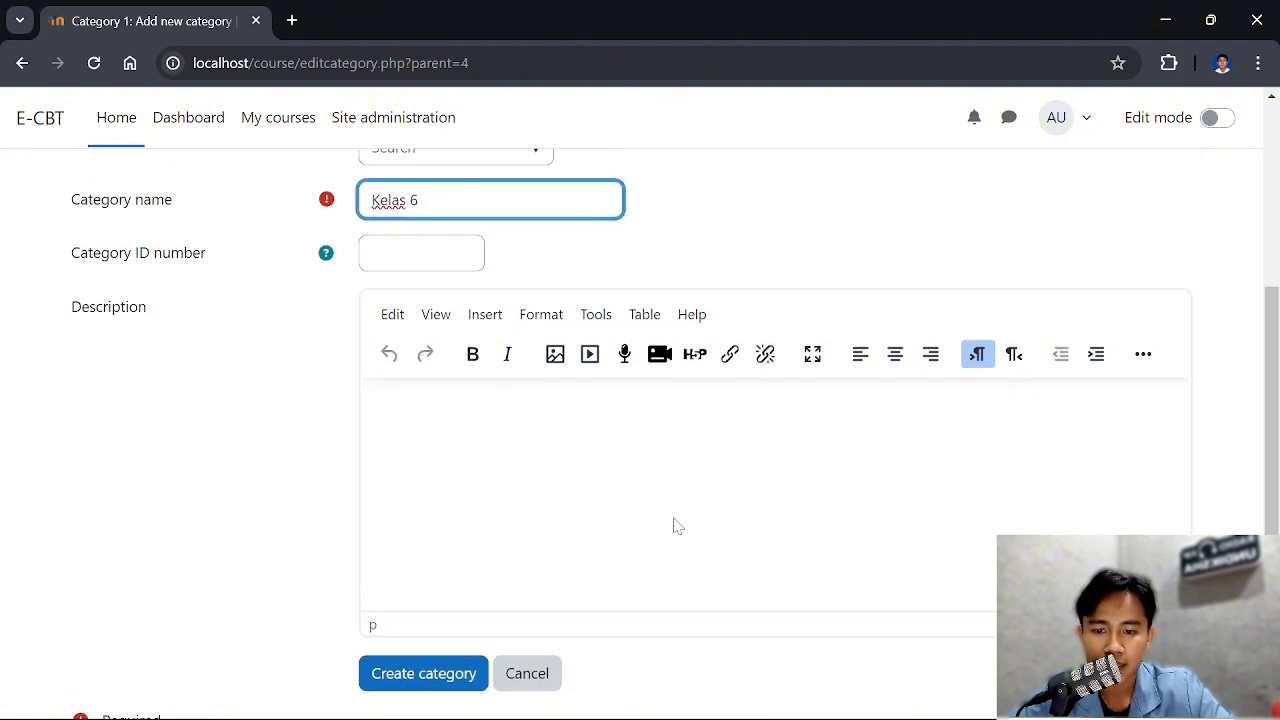
scroll(674, 518, "down", 1)
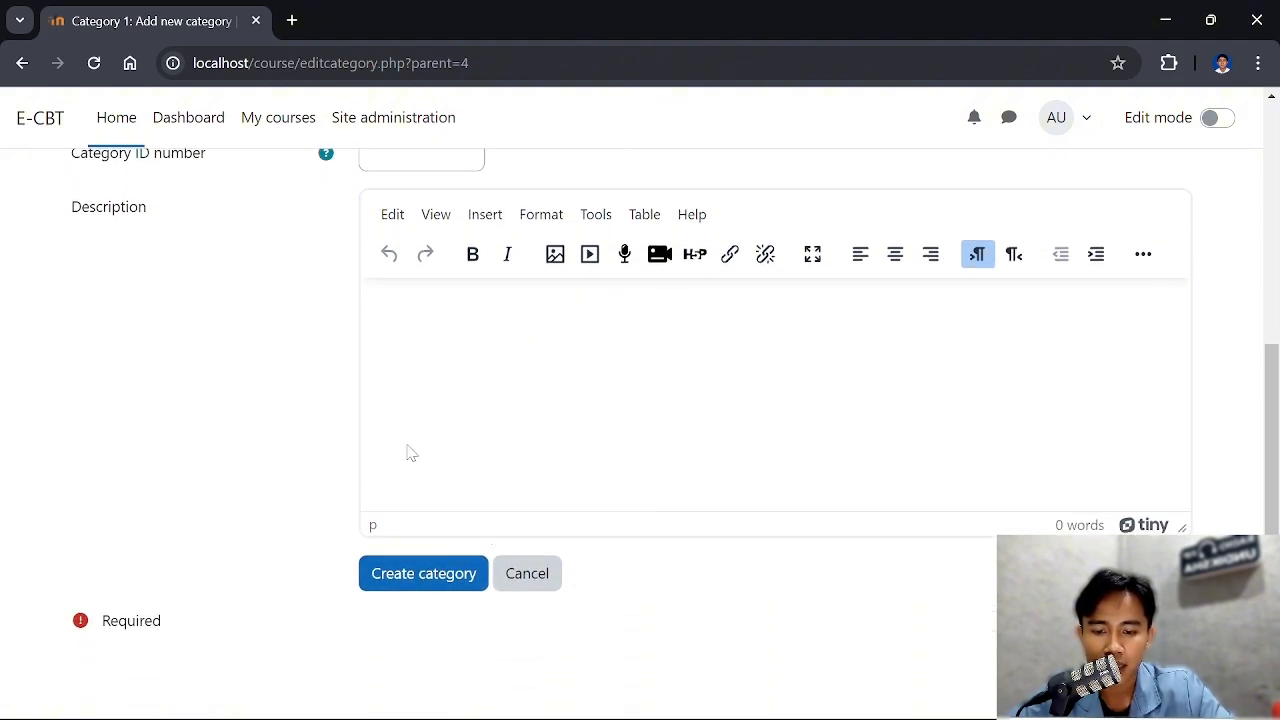
left_click(425, 573)
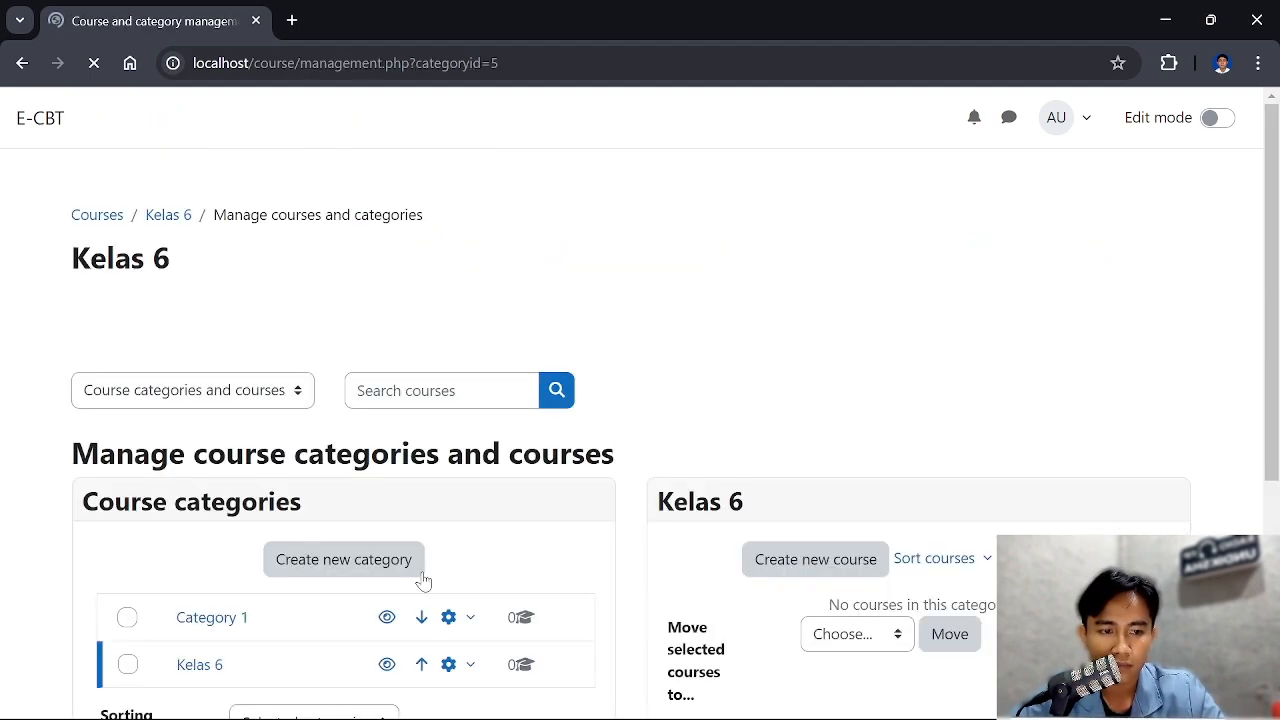
Start creating a new subcategory under the Kelas 6 category
scroll(563, 131, "down", 2)
scroll(554, 249, "down", 1)
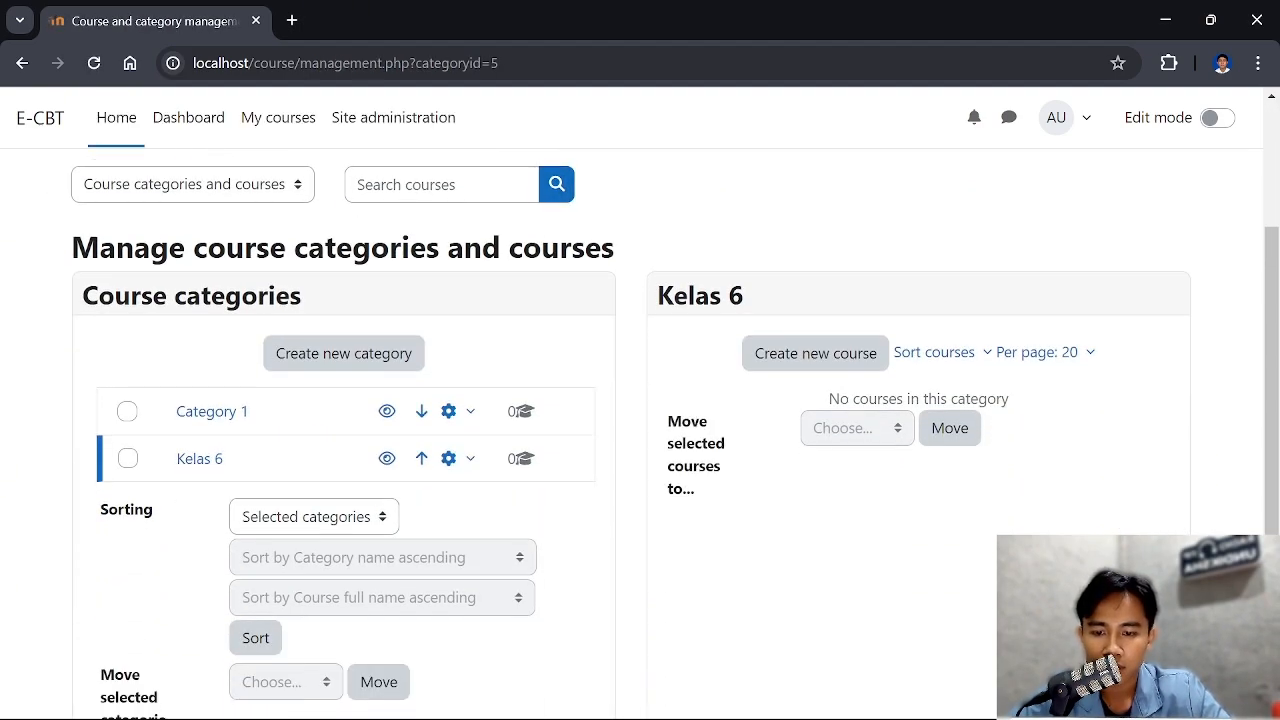
scroll(554, 249, "up", 1)
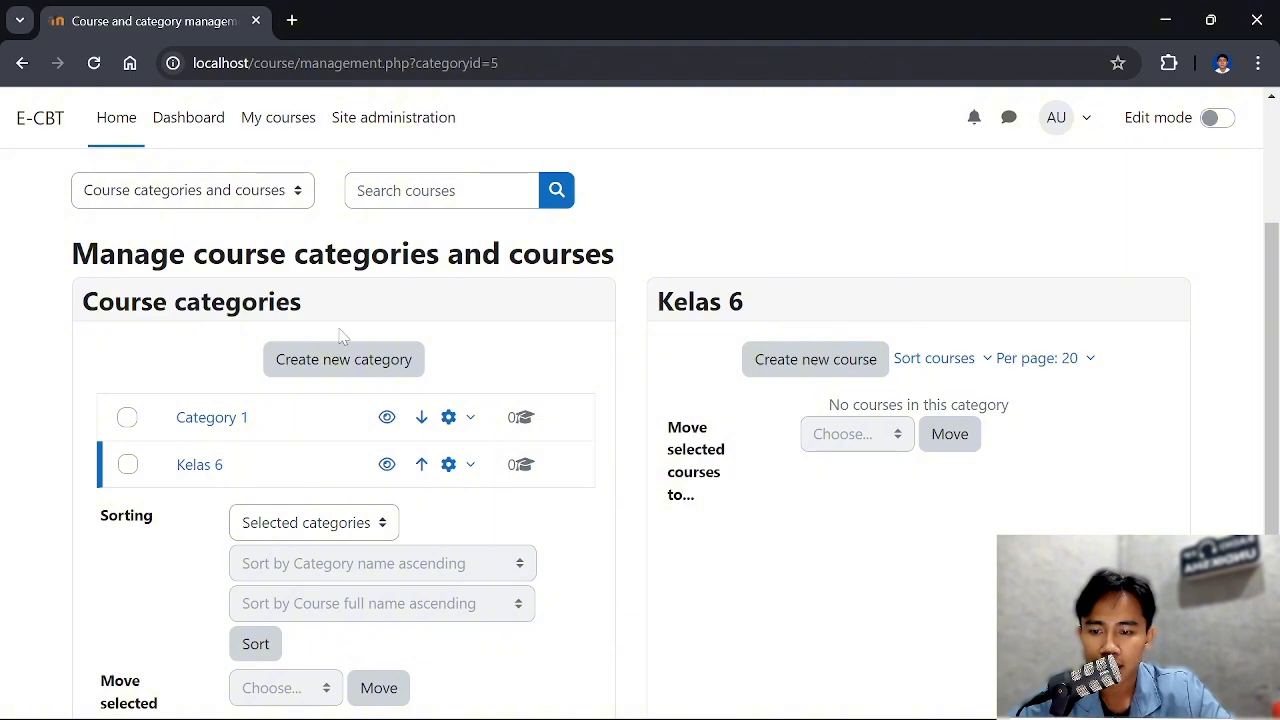
scroll(342, 336, "down", 1)
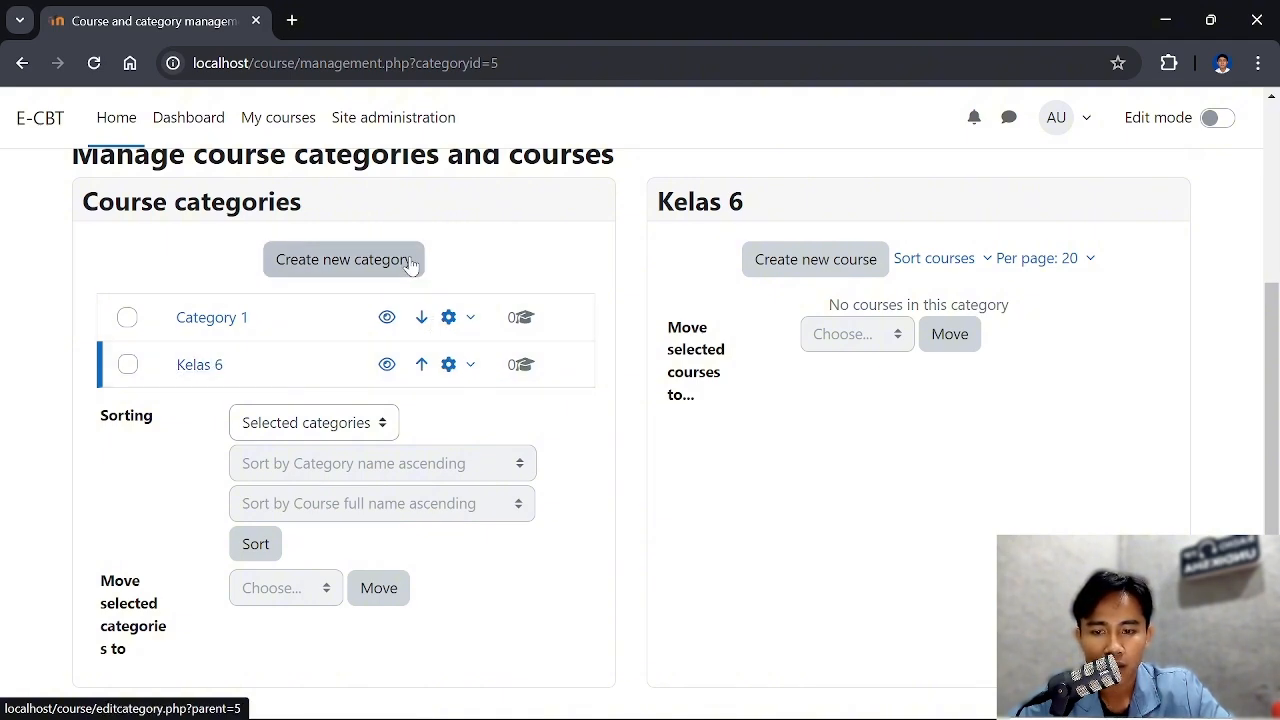
left_click(450, 366)
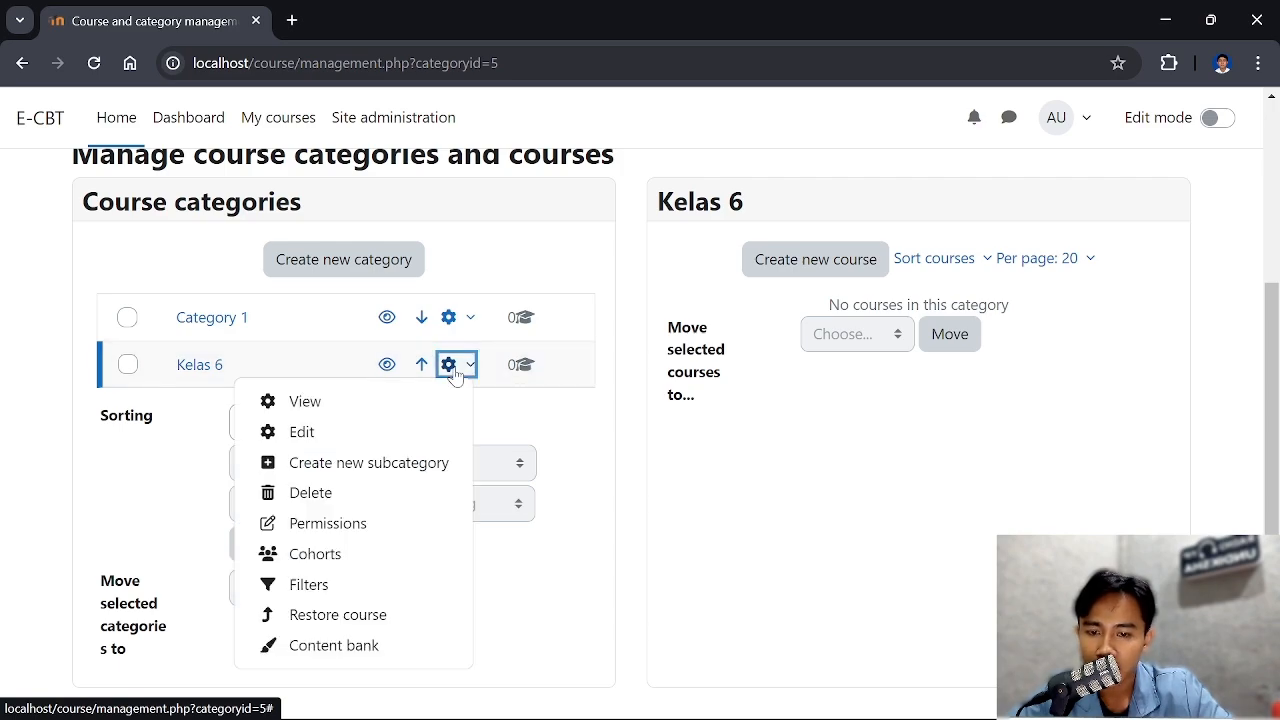
left_click(408, 473)
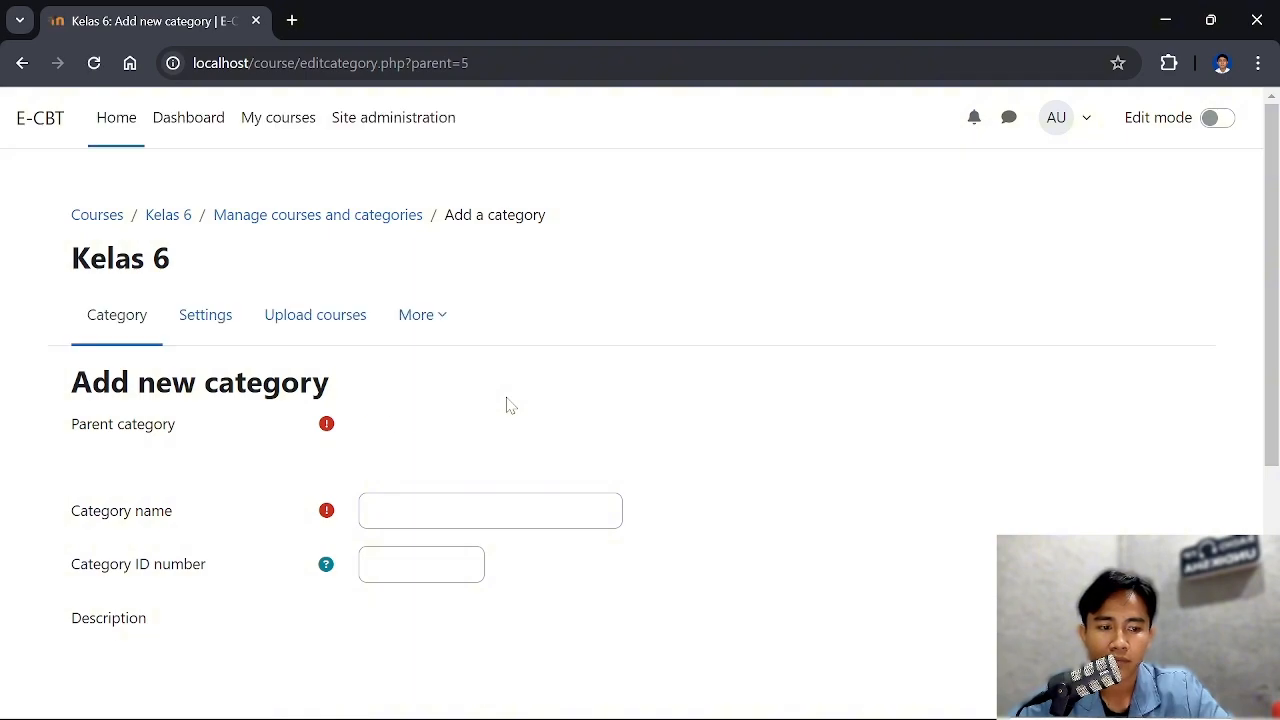
Name the new subcategory Bahasa Indonesia, keeping Kelas 6 as its parent category
scroll(503, 400, "down", 1)
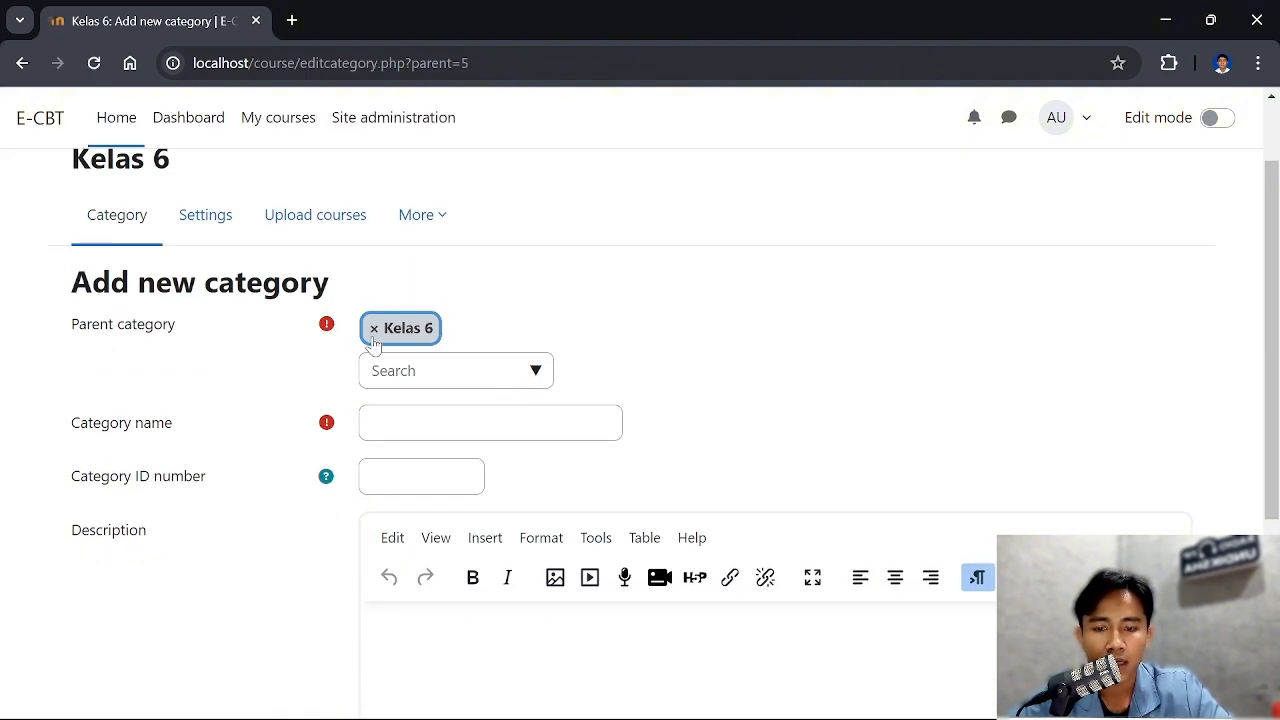
scroll(463, 412, "down", 1)
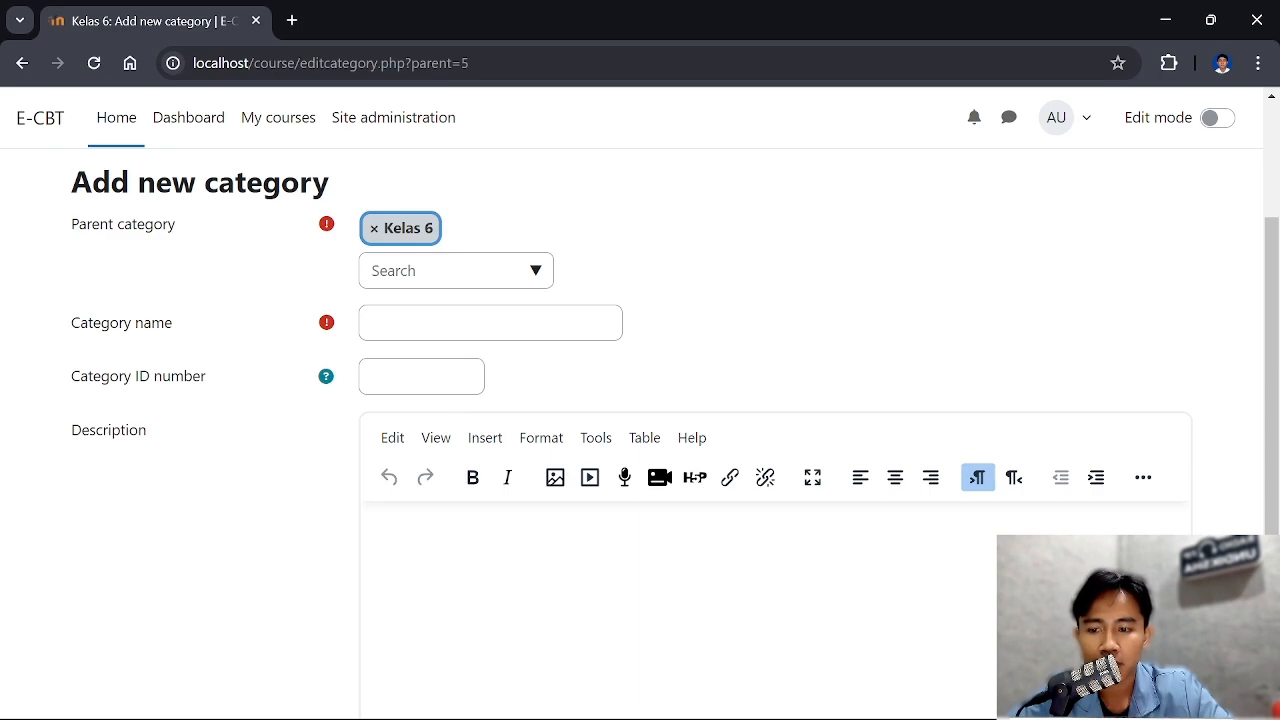
left_click(372, 323)
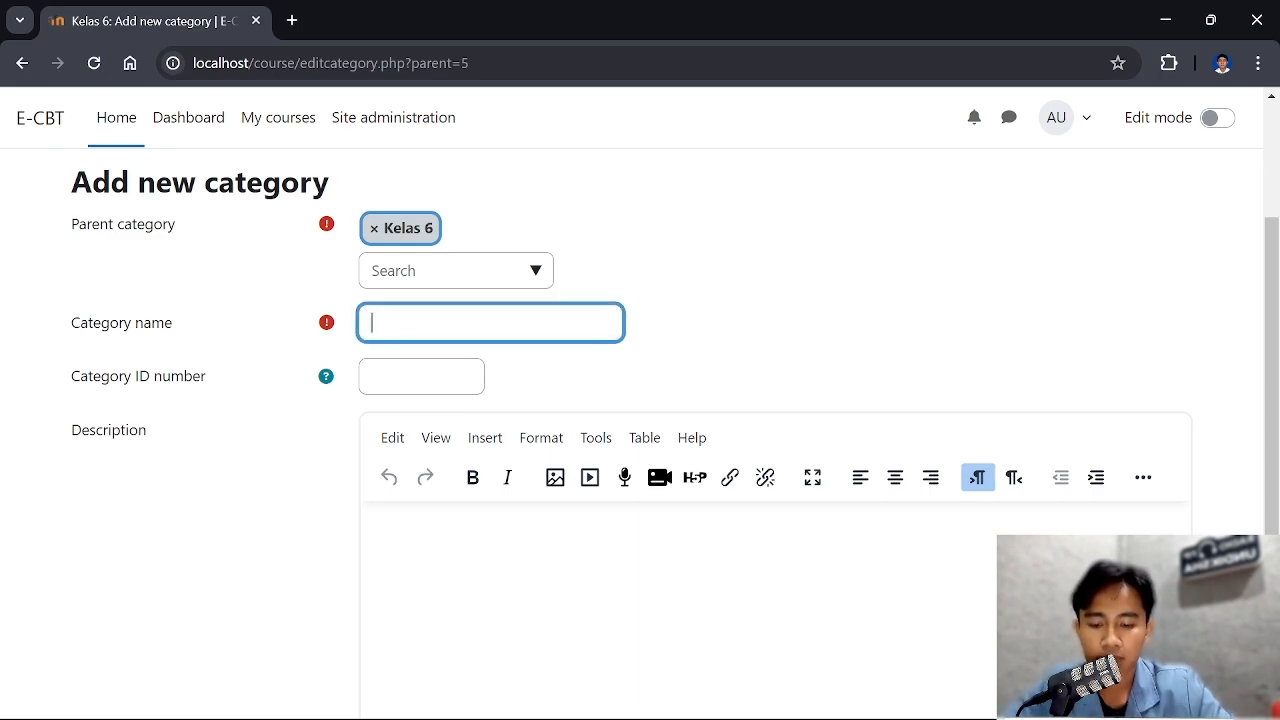
type("Bah")
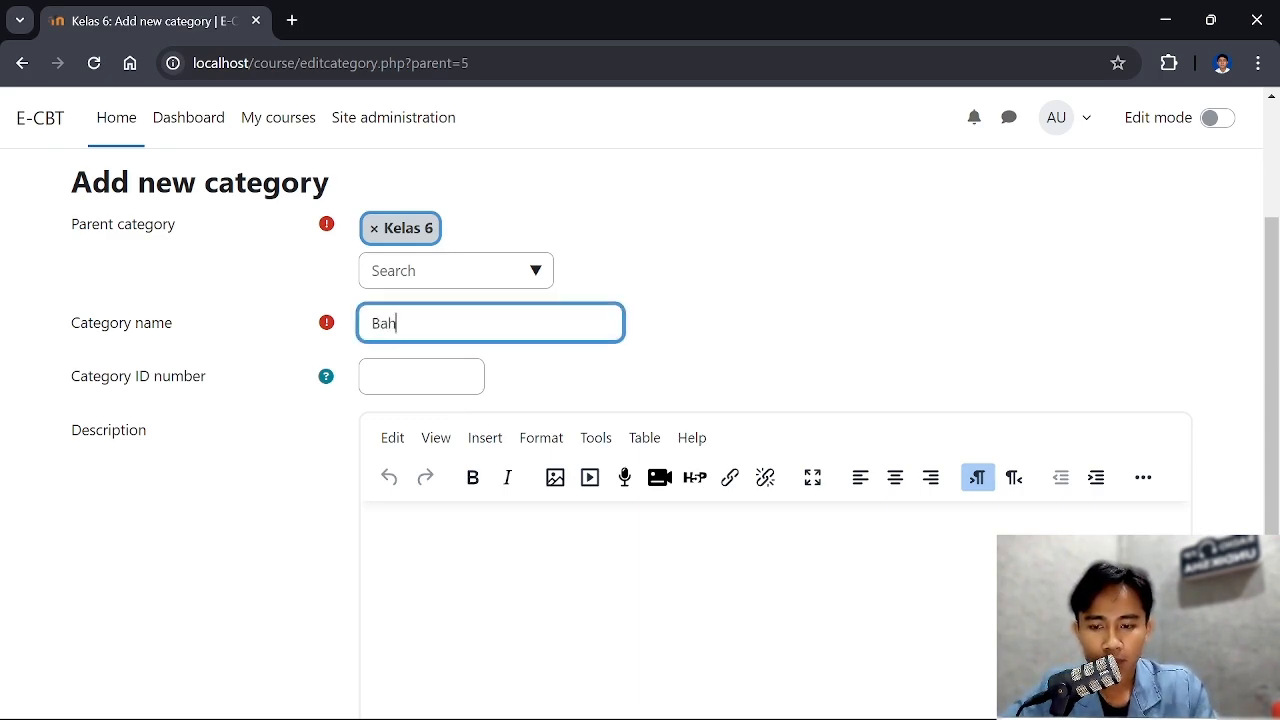
type("asa Y")
key("BackSpace")
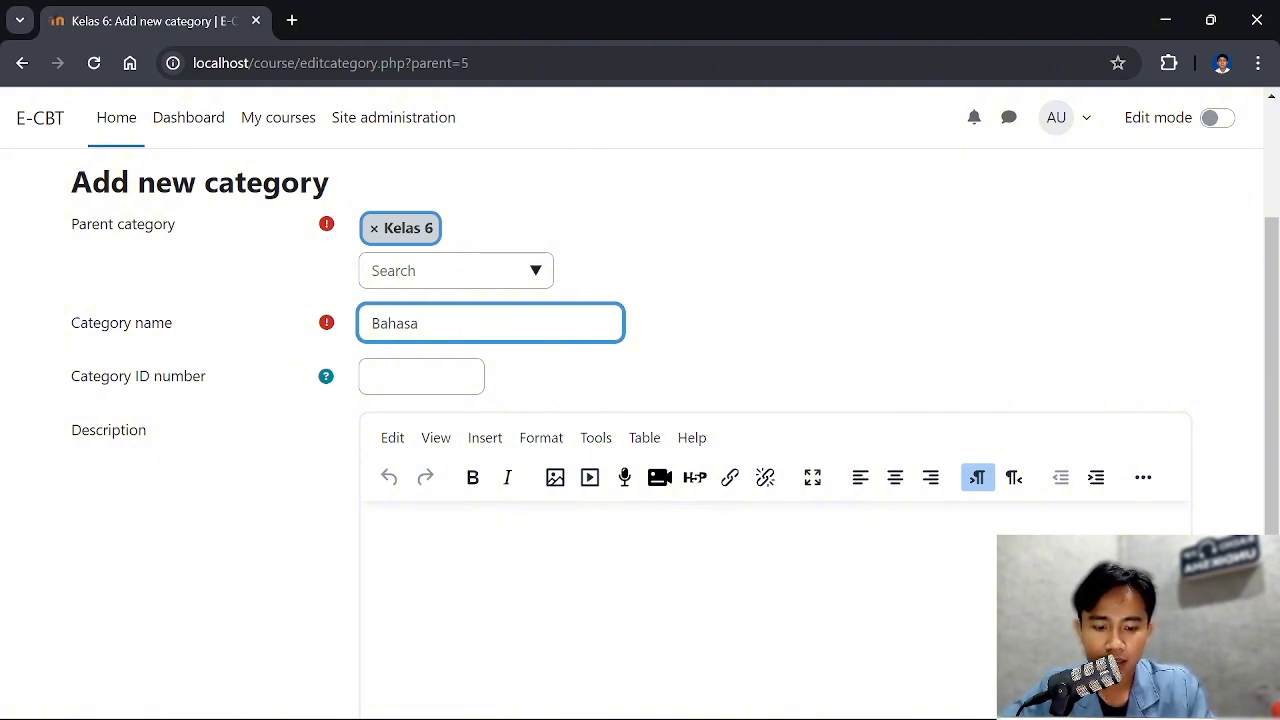
type("Ind")
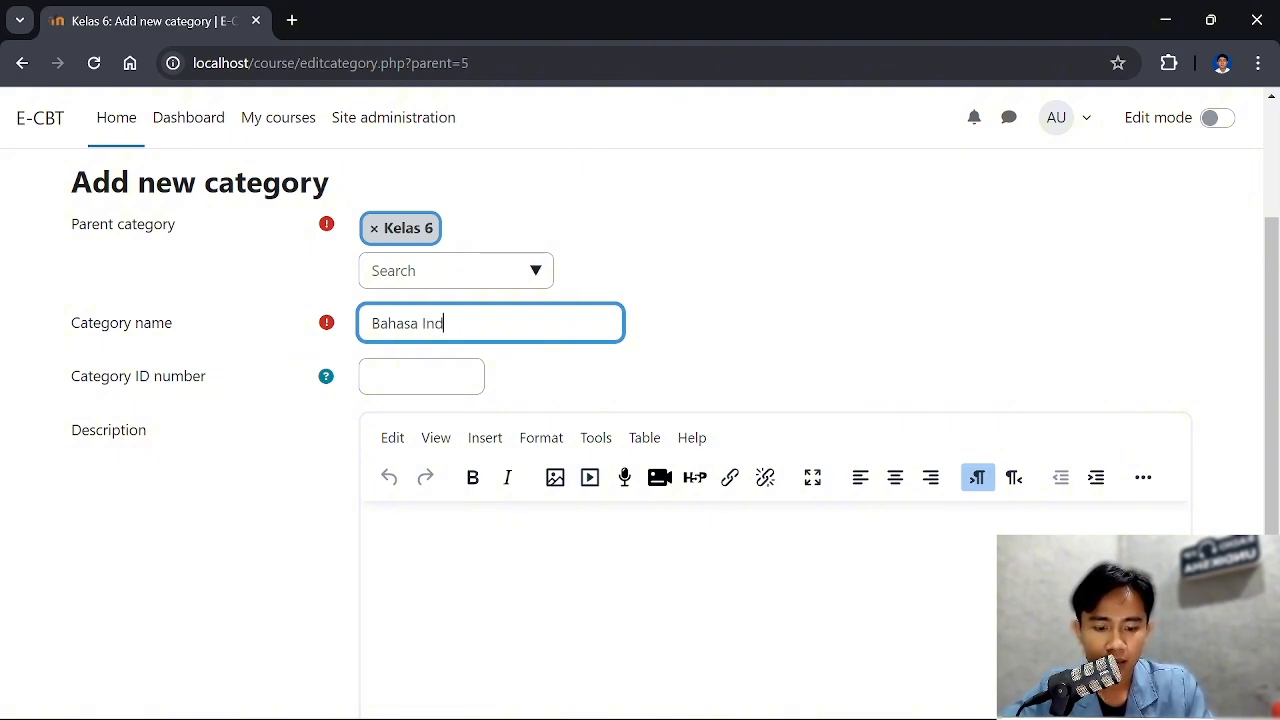
type("onesia")
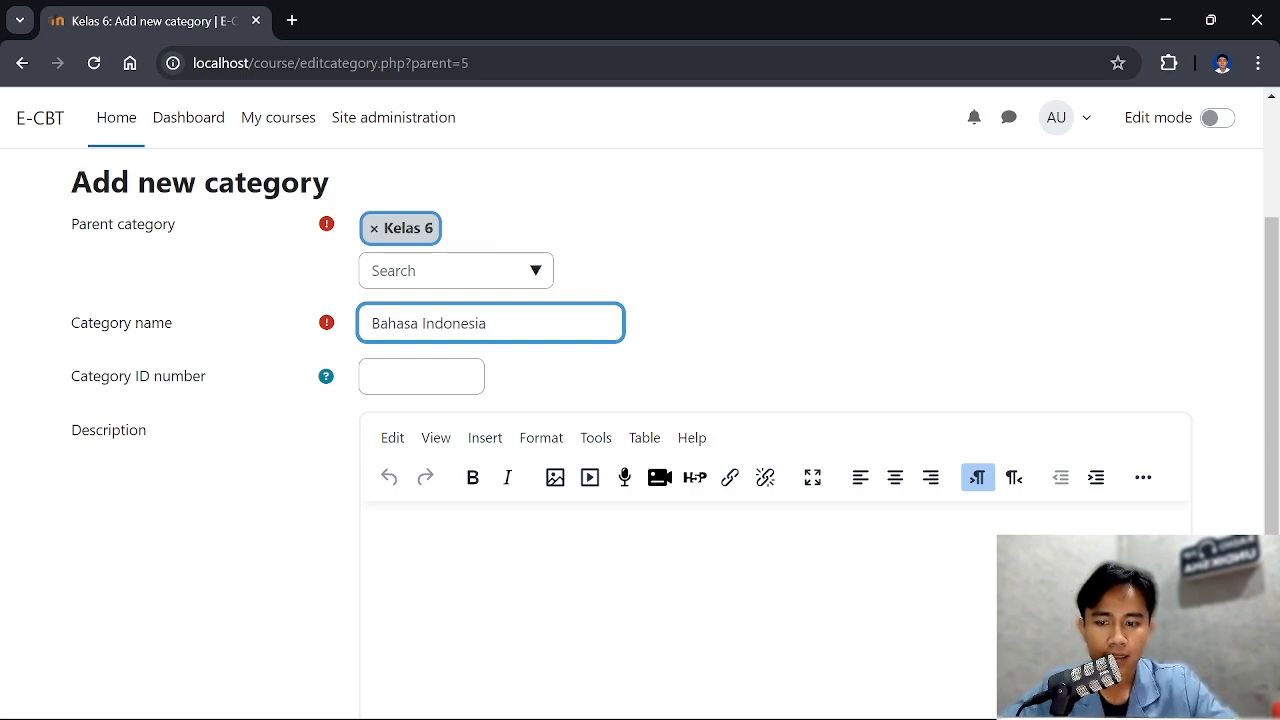
Create the Bahasa Indonesia subcategory with the ID number and description left blank
scroll(443, 280, "up", 1)
scroll(497, 314, "down", 2)
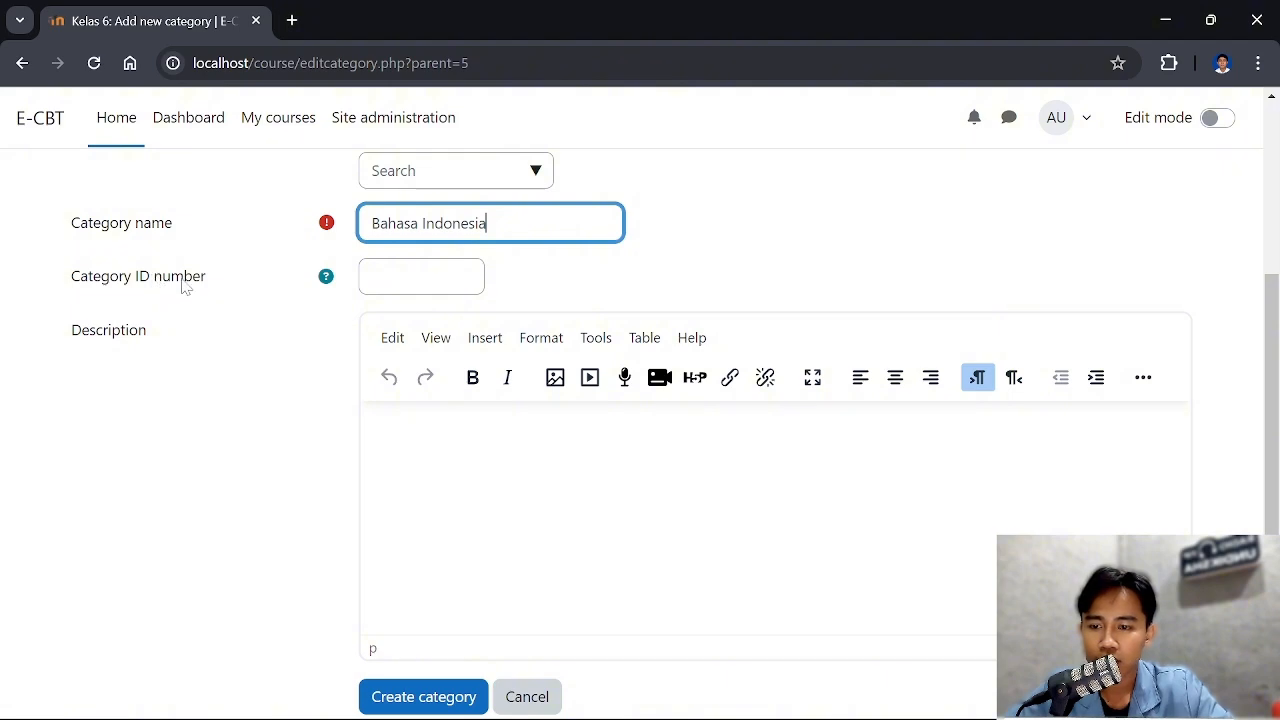
scroll(169, 302, "down", 1)
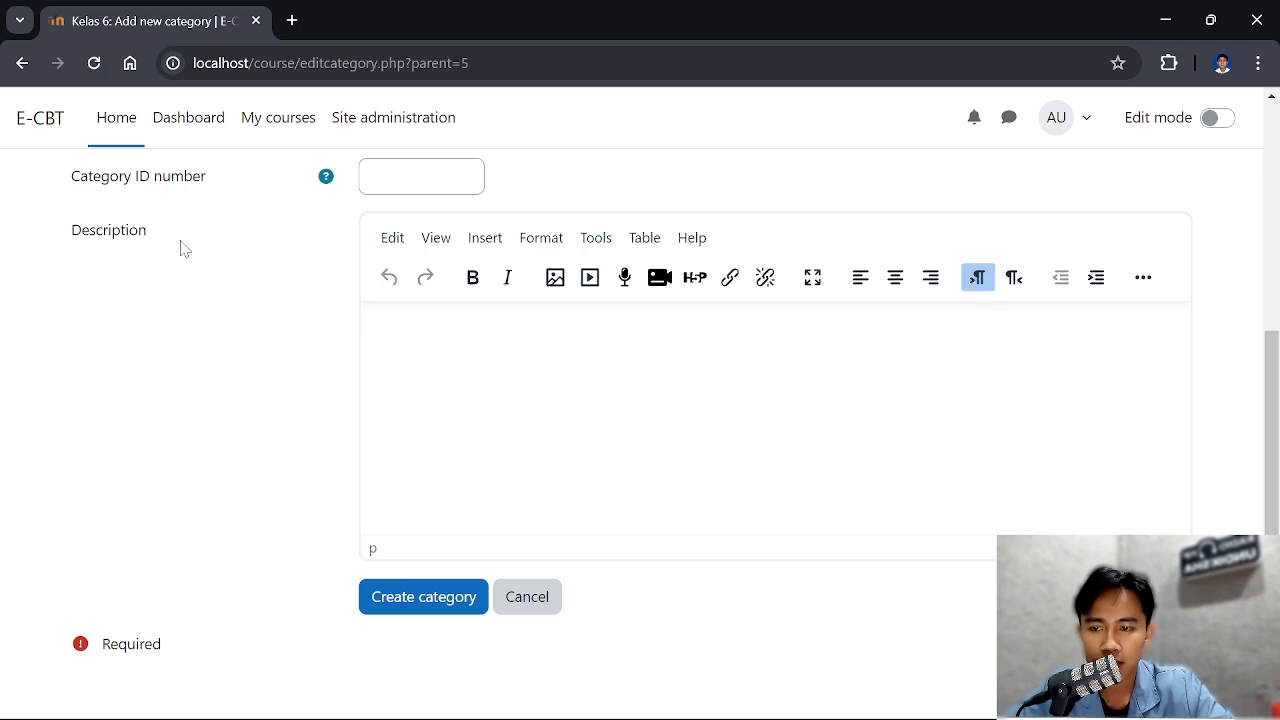
scroll(515, 393, "down", 1)
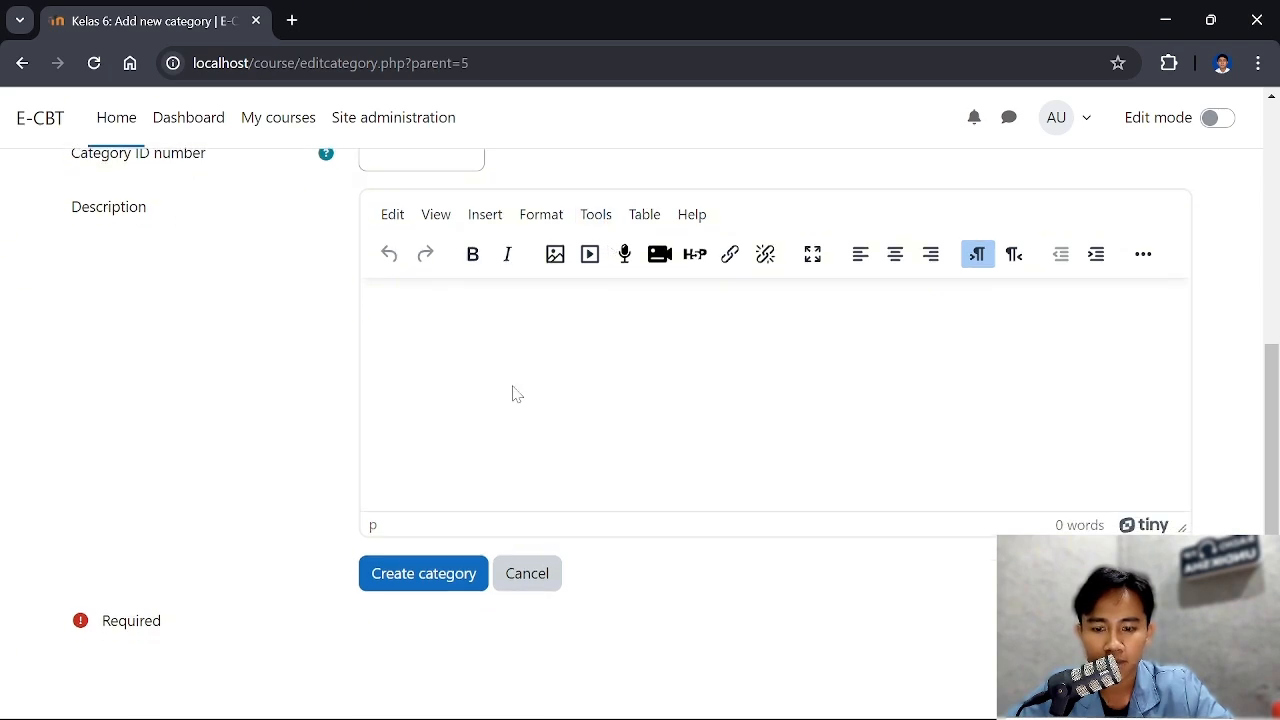
left_click(444, 576)
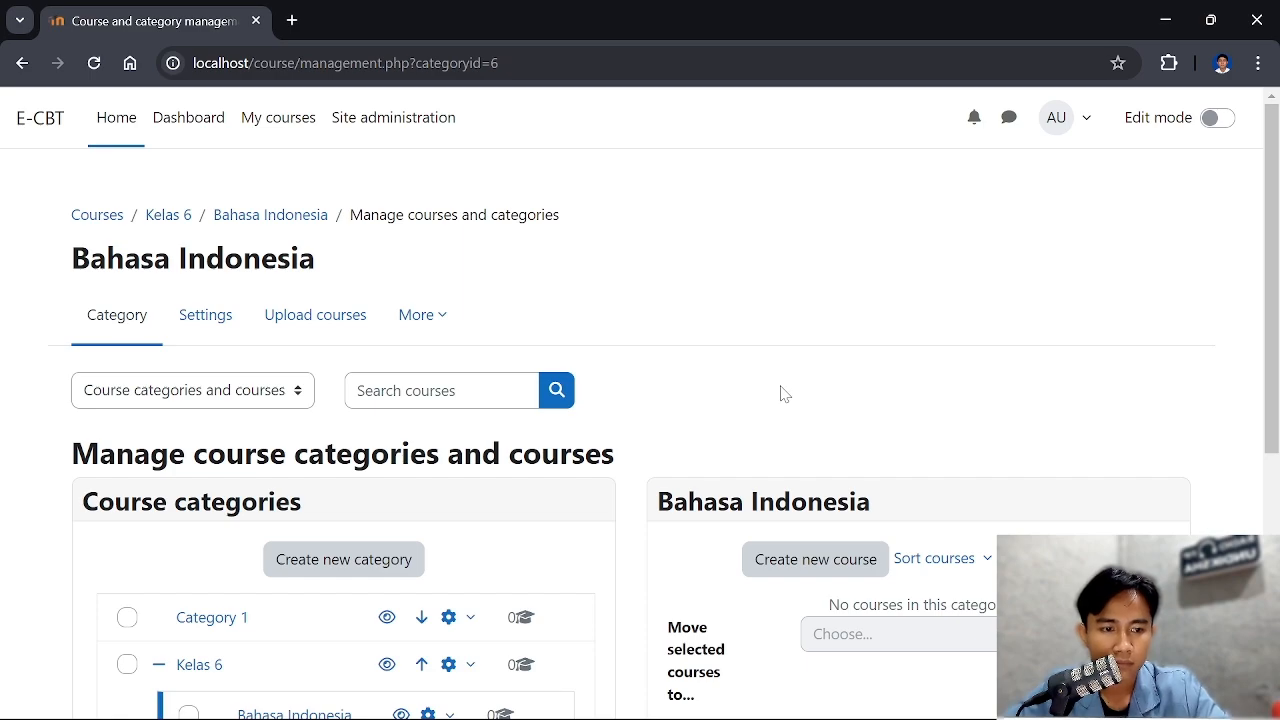
Select the Bahasa Indonesia subcategory under Kelas 6 and review the category tree and its course management options
scroll(784, 393, "down", 1)
scroll(727, 415, "down", 3)
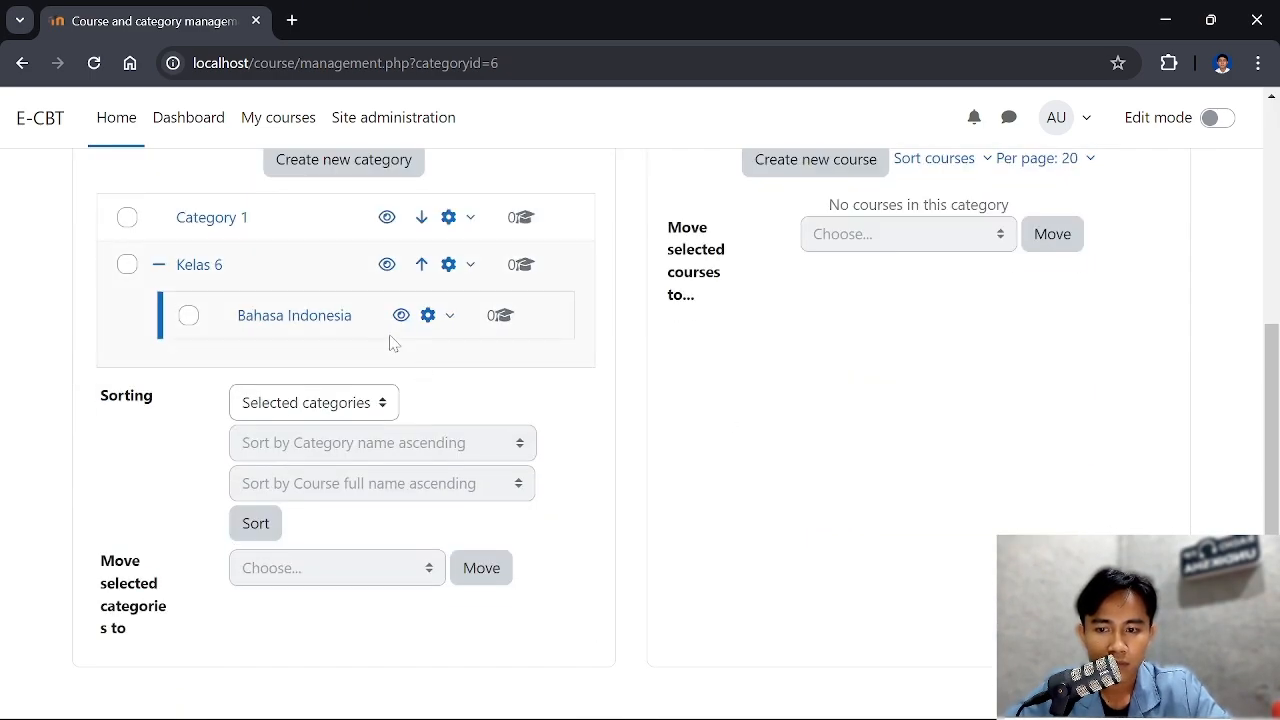
scroll(393, 343, "up", 1)
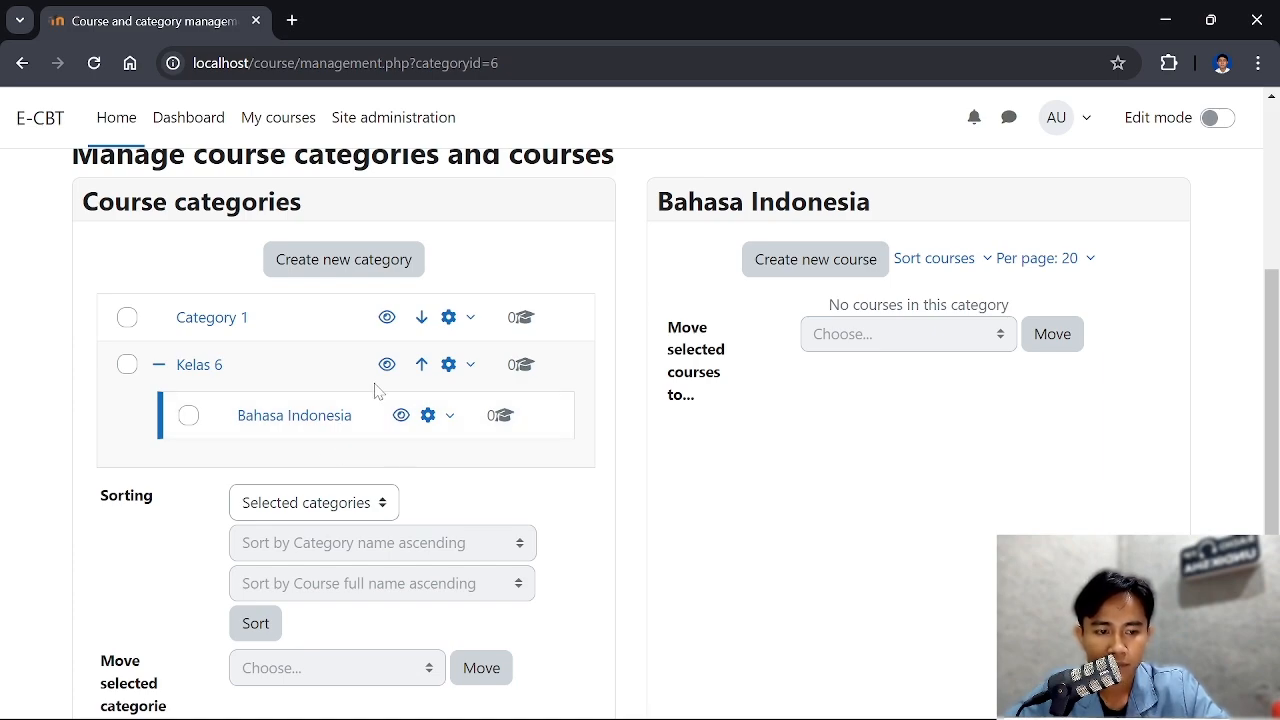
left_click(290, 415)
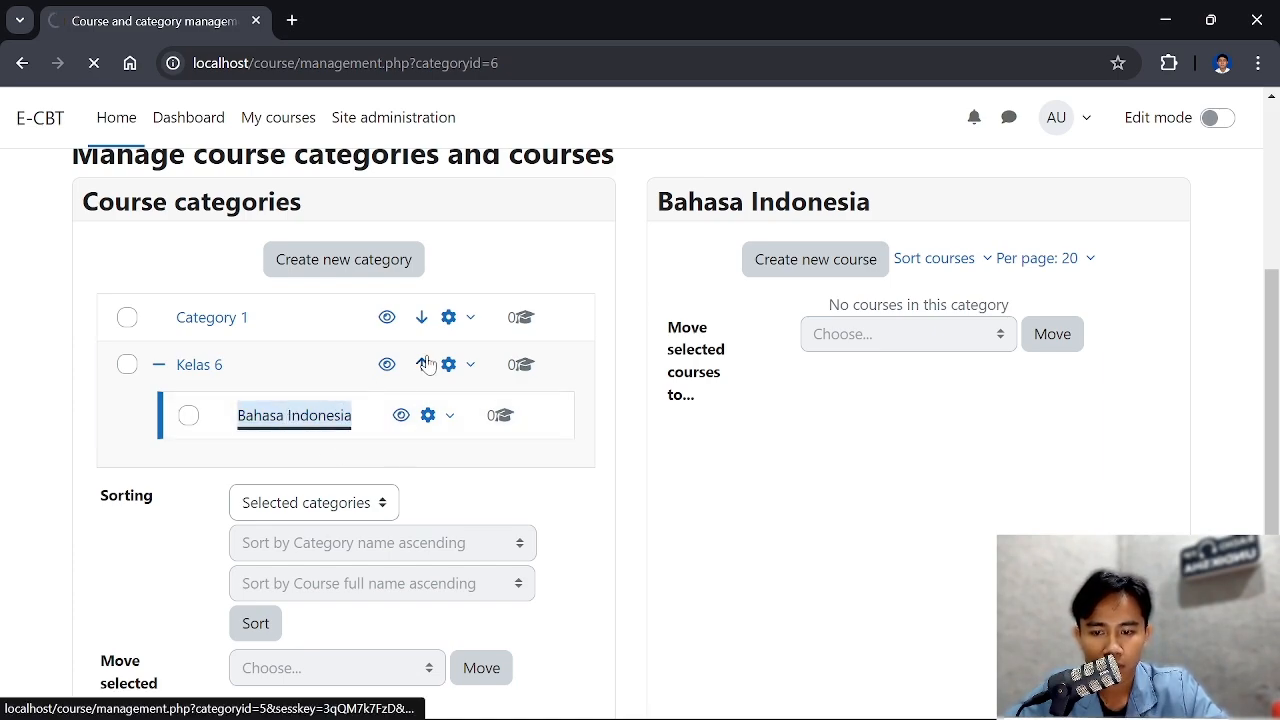
scroll(427, 363, "down", 2)
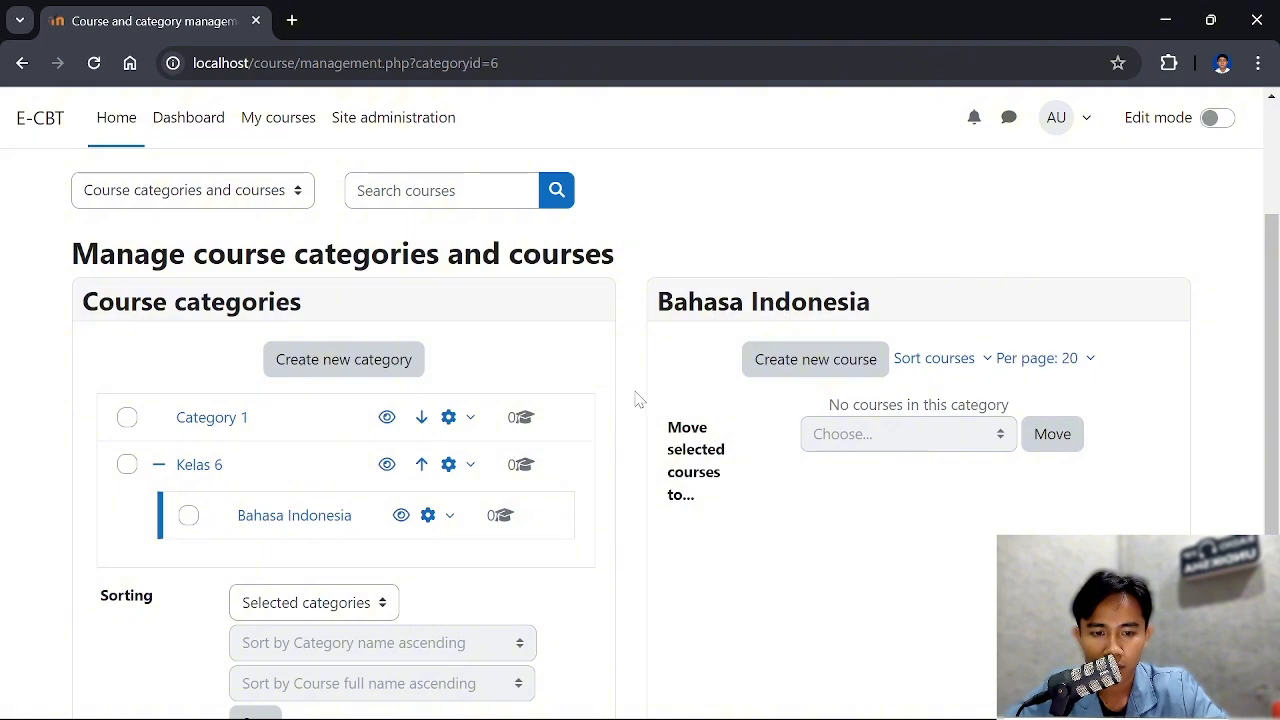
scroll(640, 399, "up", 2)
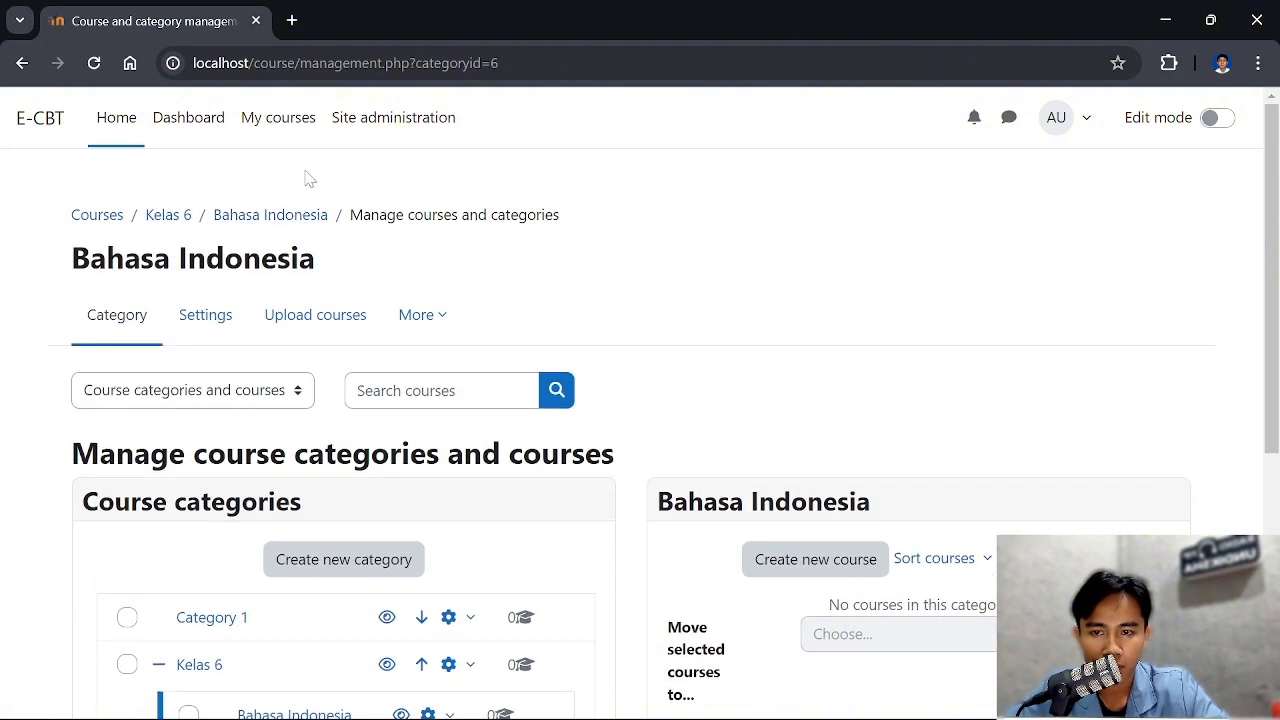
scroll(310, 340, "down", 5)
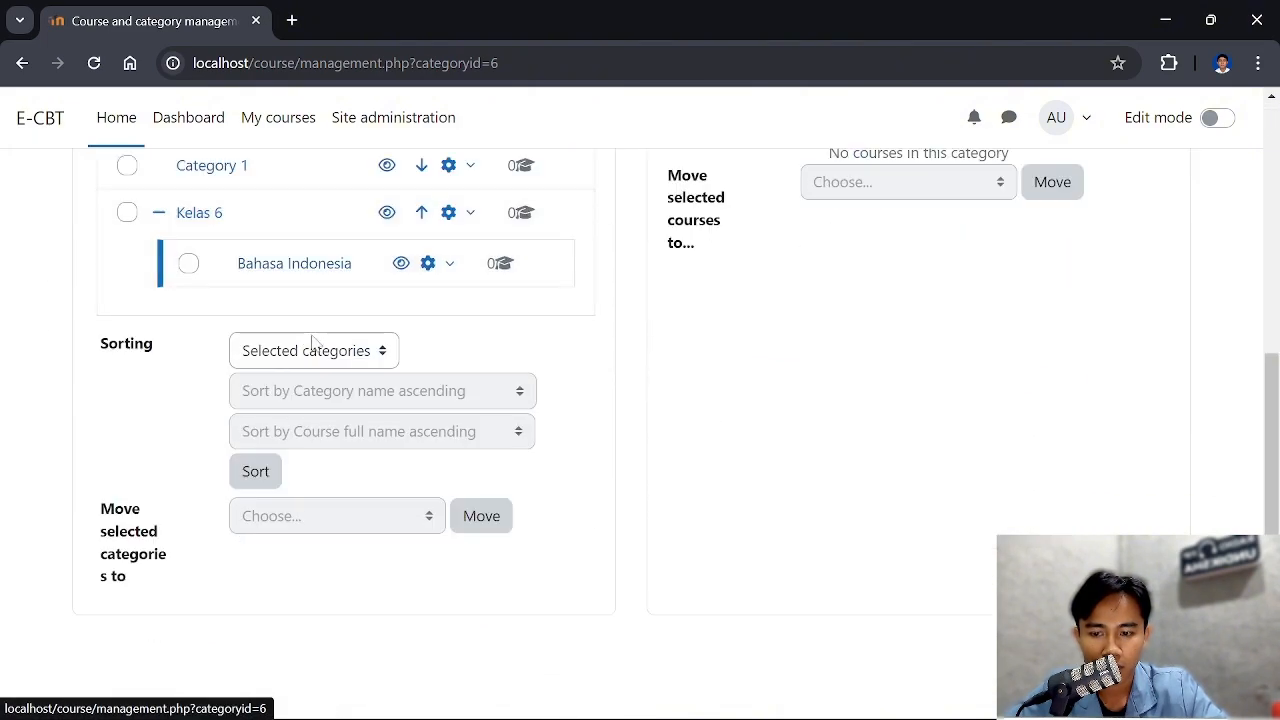
scroll(697, 423, "up", 2)
scroll(749, 409, "up", 2)
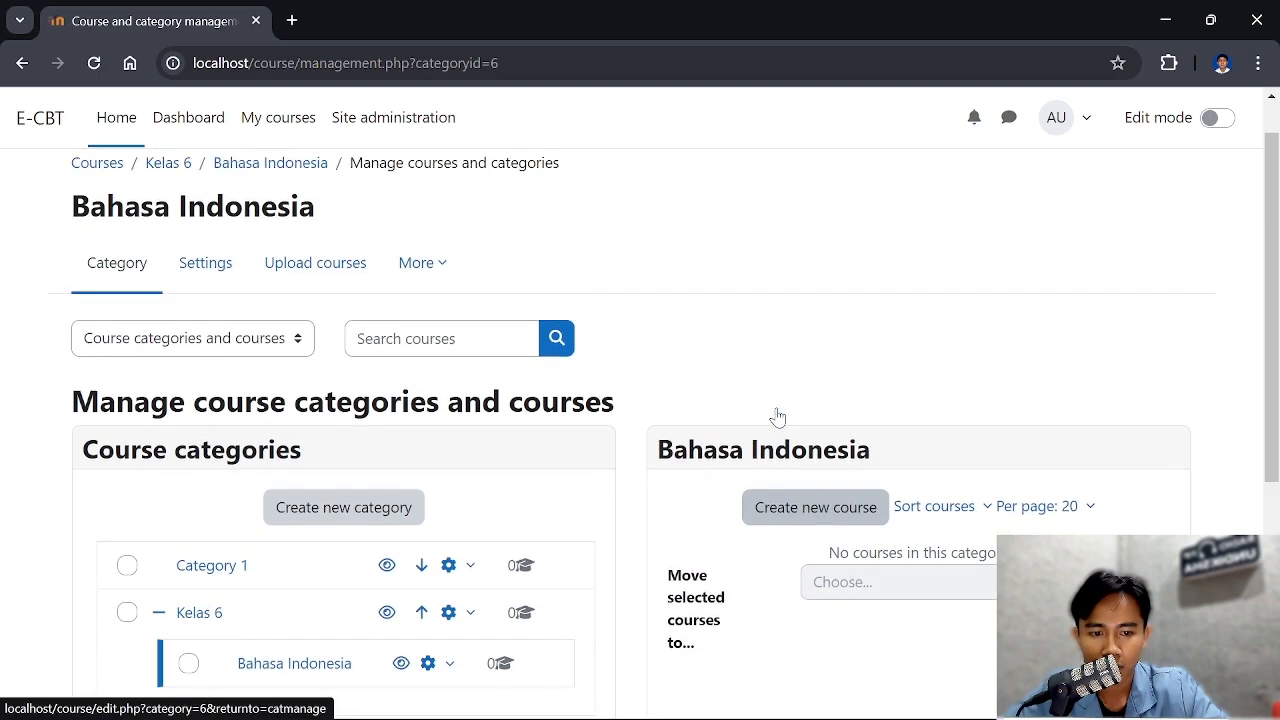
Start creating a new course in the Bahasa Indonesia subcategory
scroll(826, 266, "down", 4)
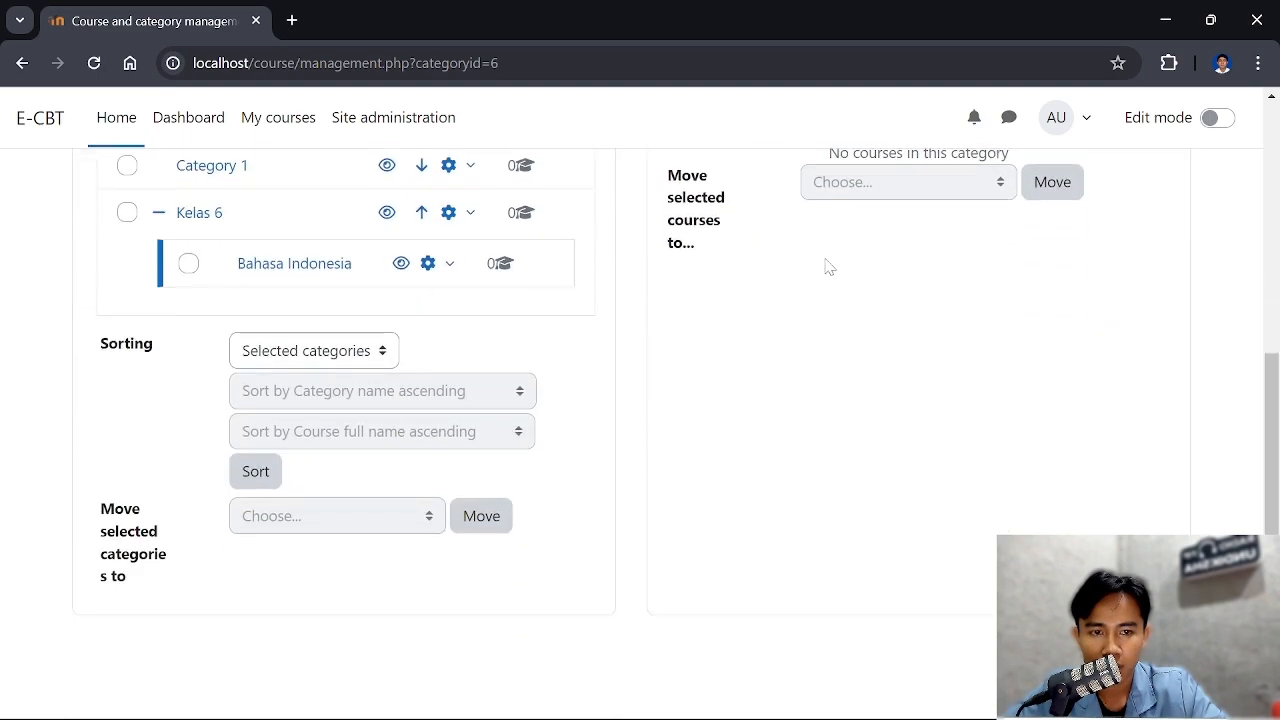
scroll(726, 316, "up", 2)
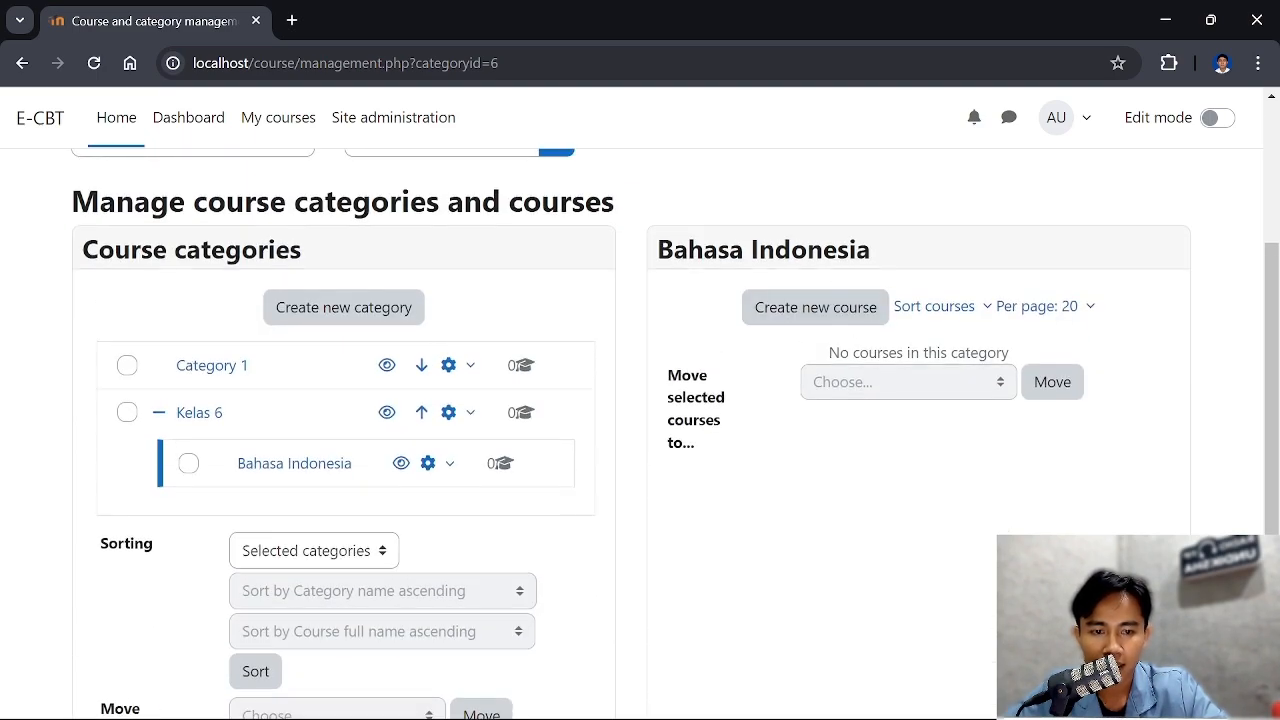
left_click(832, 318)
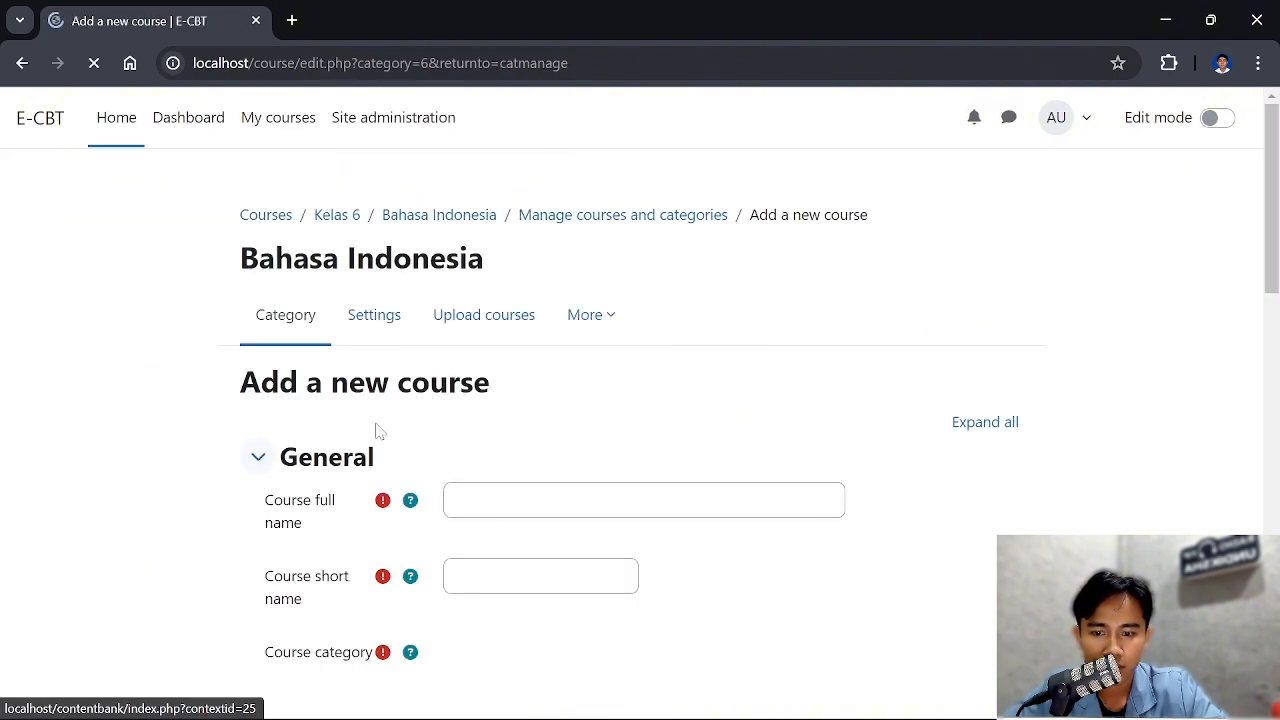
Set the new course's full name to Bahasa Indonesia and its short name to BI
scroll(431, 538, "down", 1)
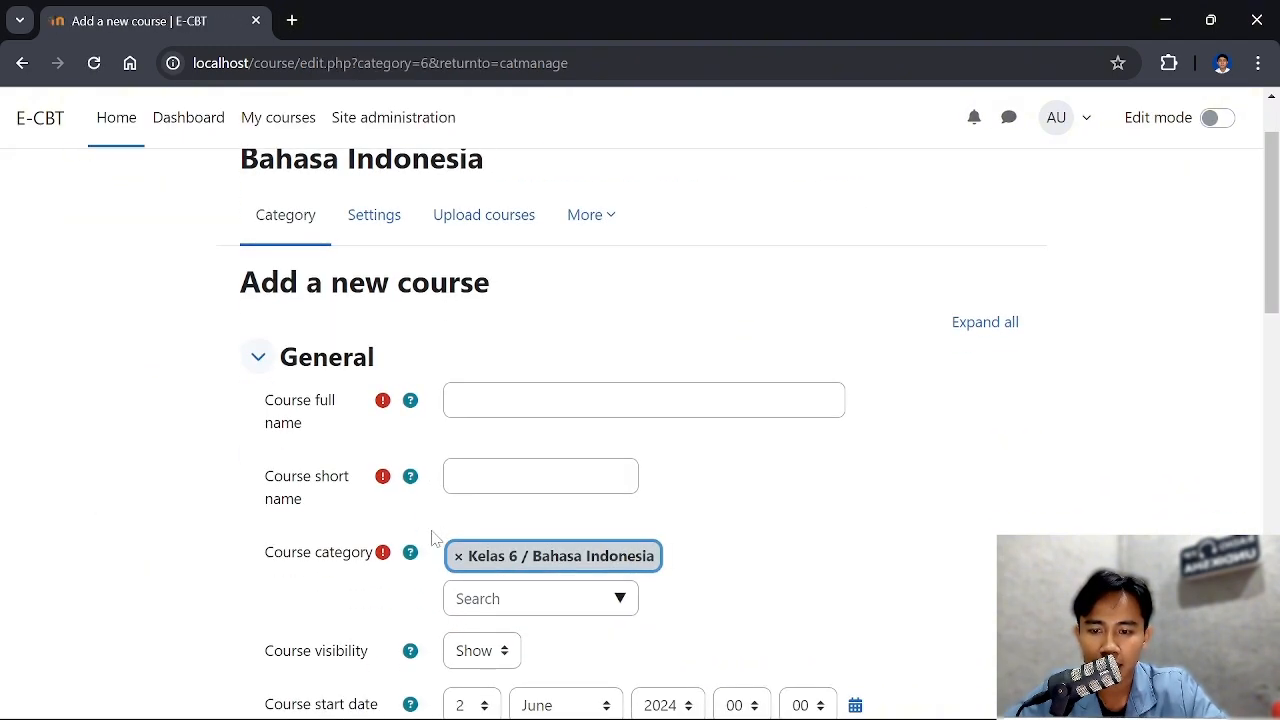
scroll(431, 538, "up", 1)
scroll(431, 534, "down", 1)
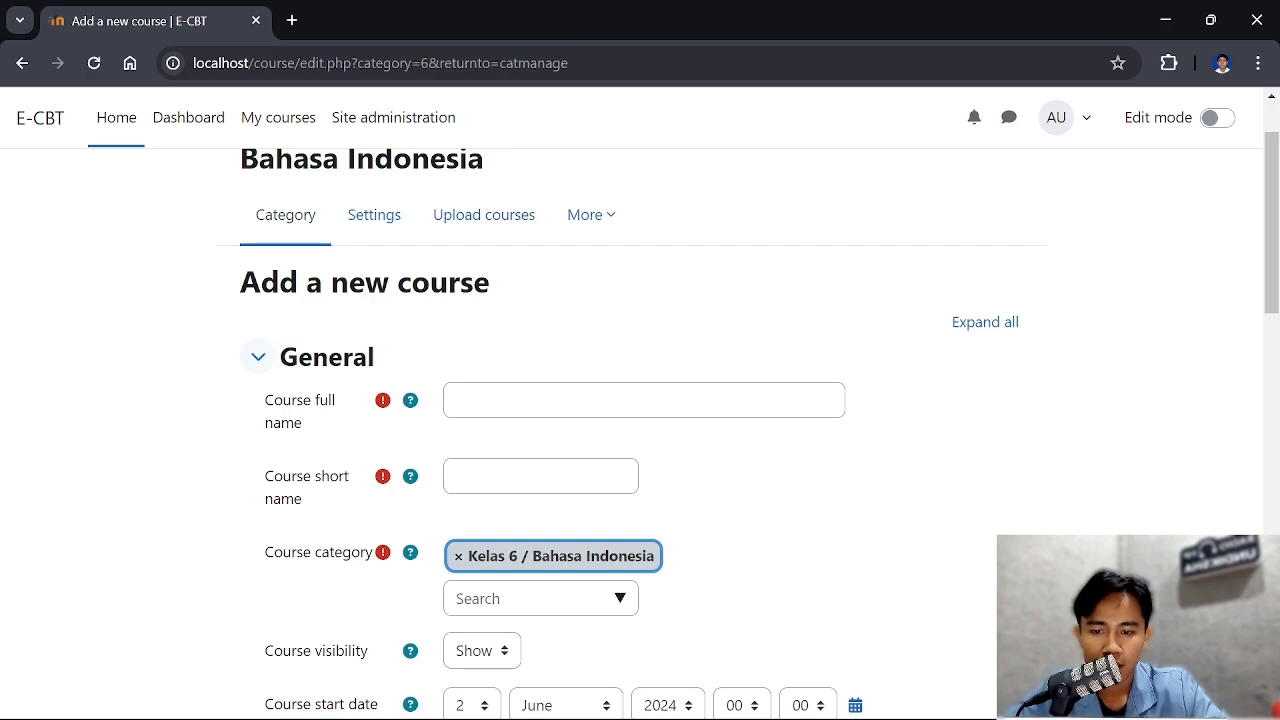
scroll(431, 538, "down", 2)
scroll(431, 538, "up", 2)
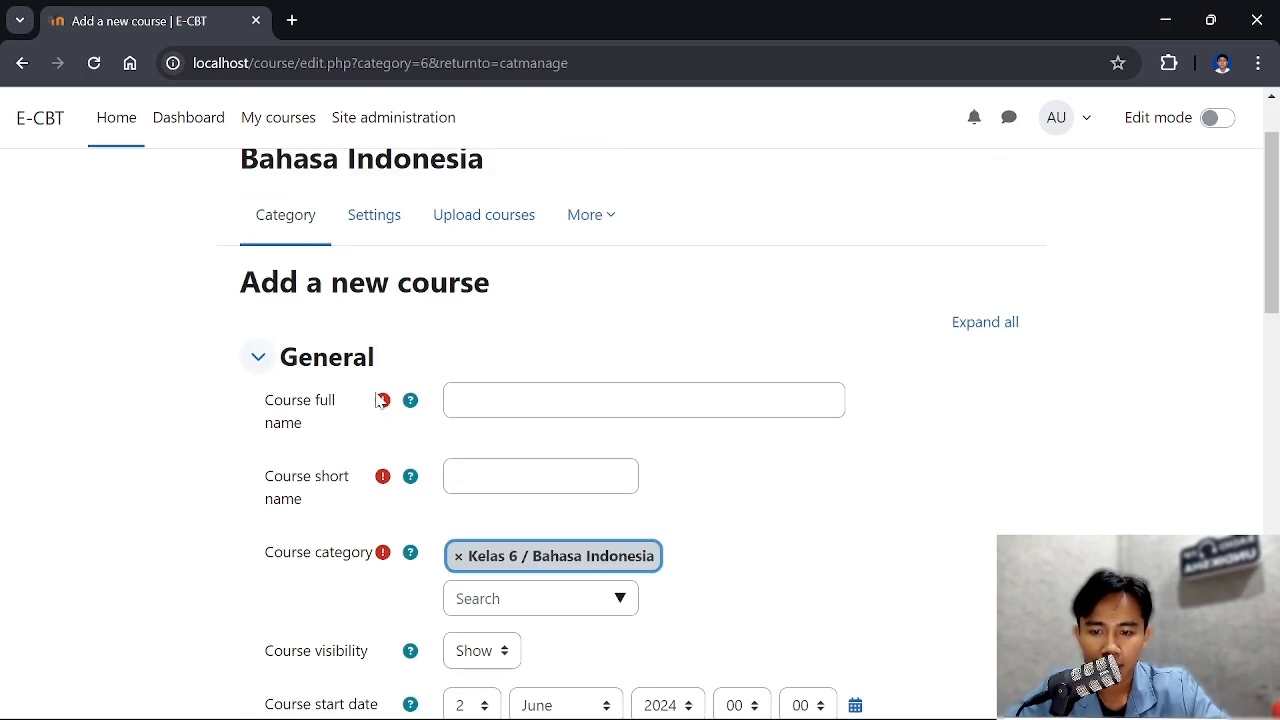
left_click(456, 400)
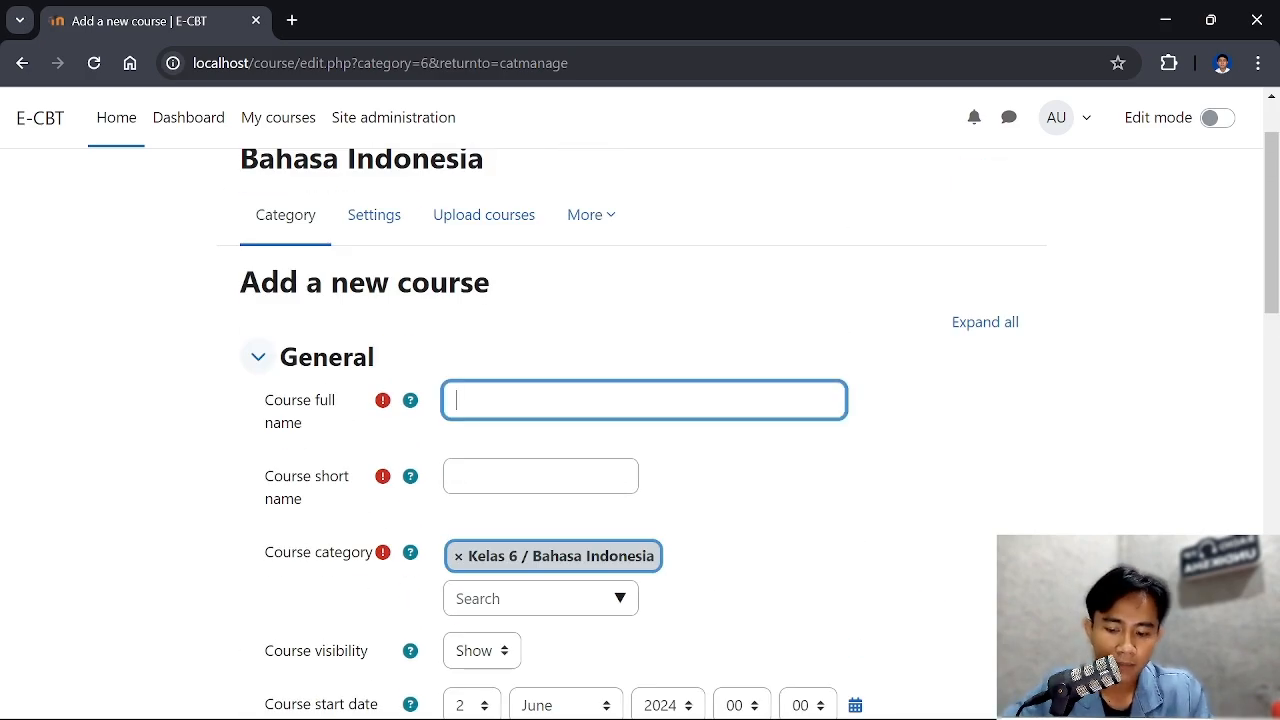
type("Bahasa Indonesia")
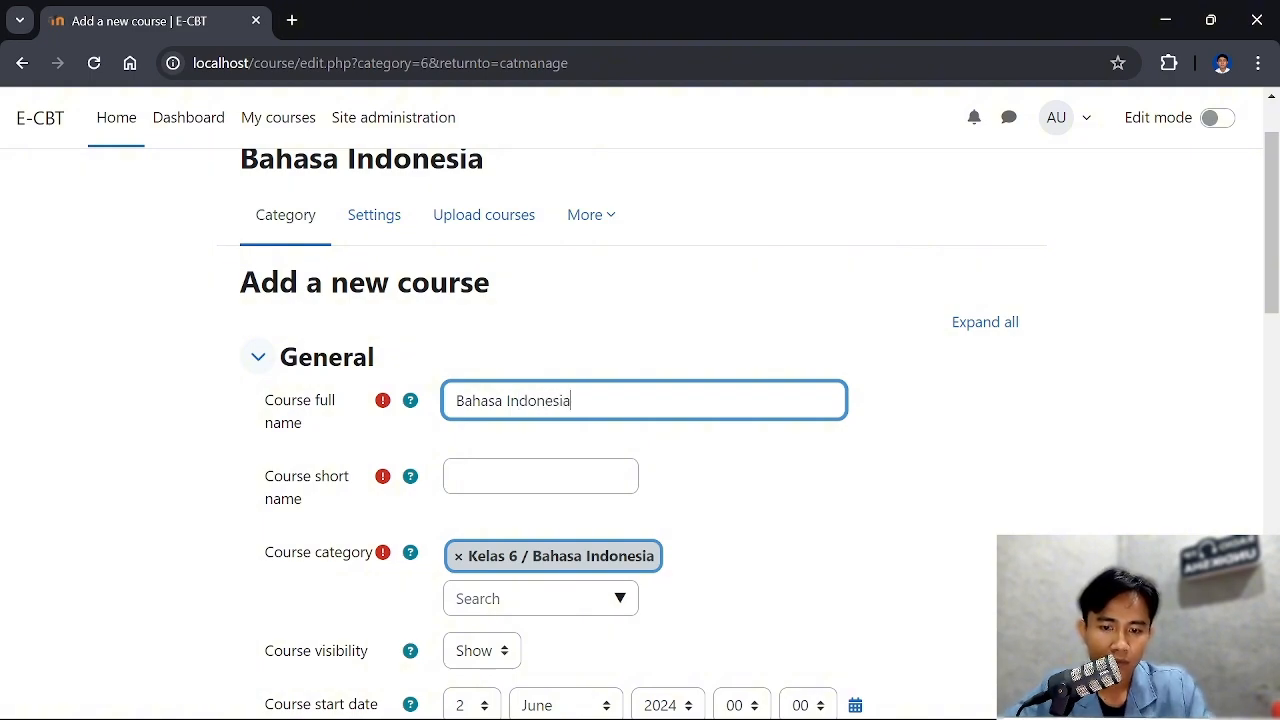
scroll(640, 437, "down", 1)
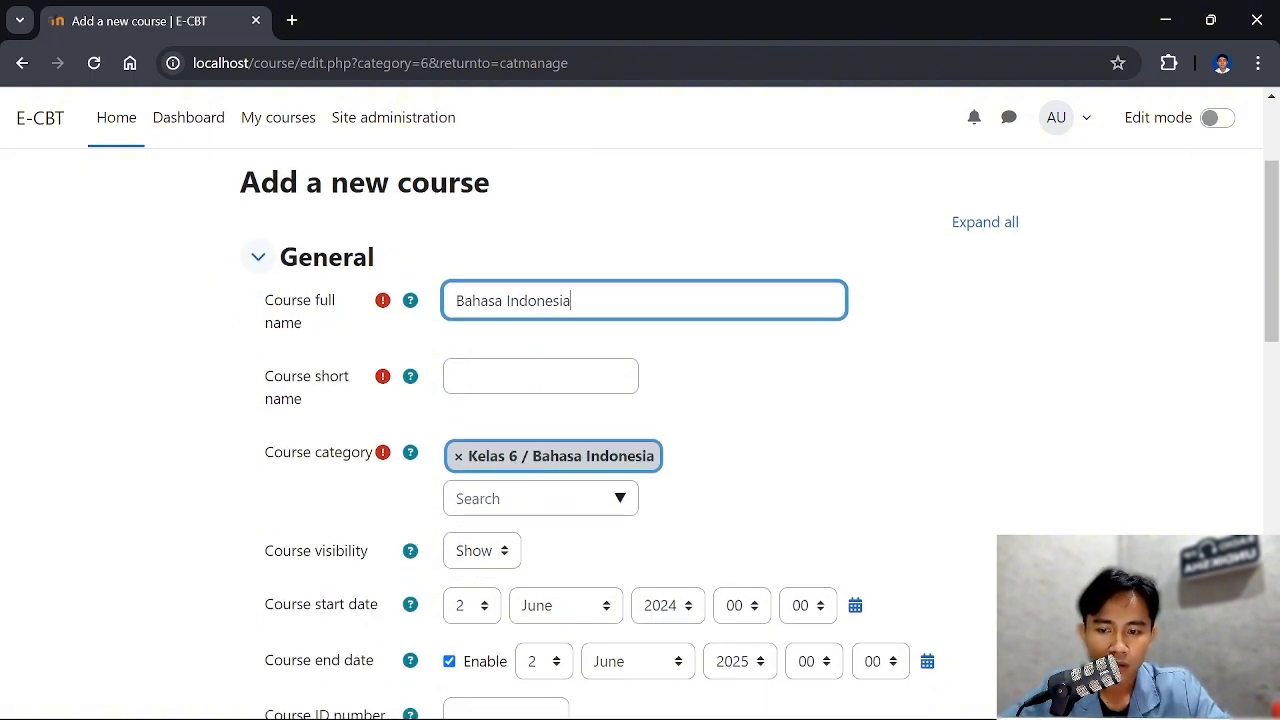
left_click(540, 380)
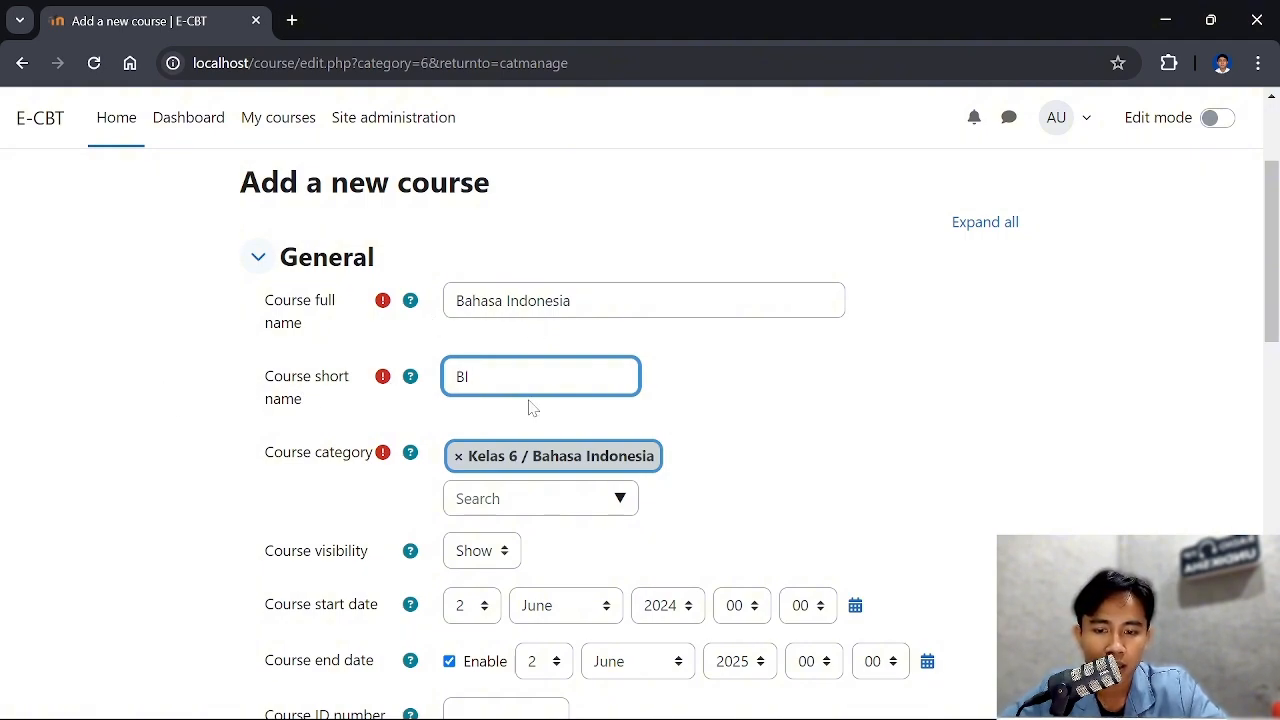
Review the new course's category, visibility, start and end dates, ID number, summary and course image settings
scroll(447, 311, "down", 1)
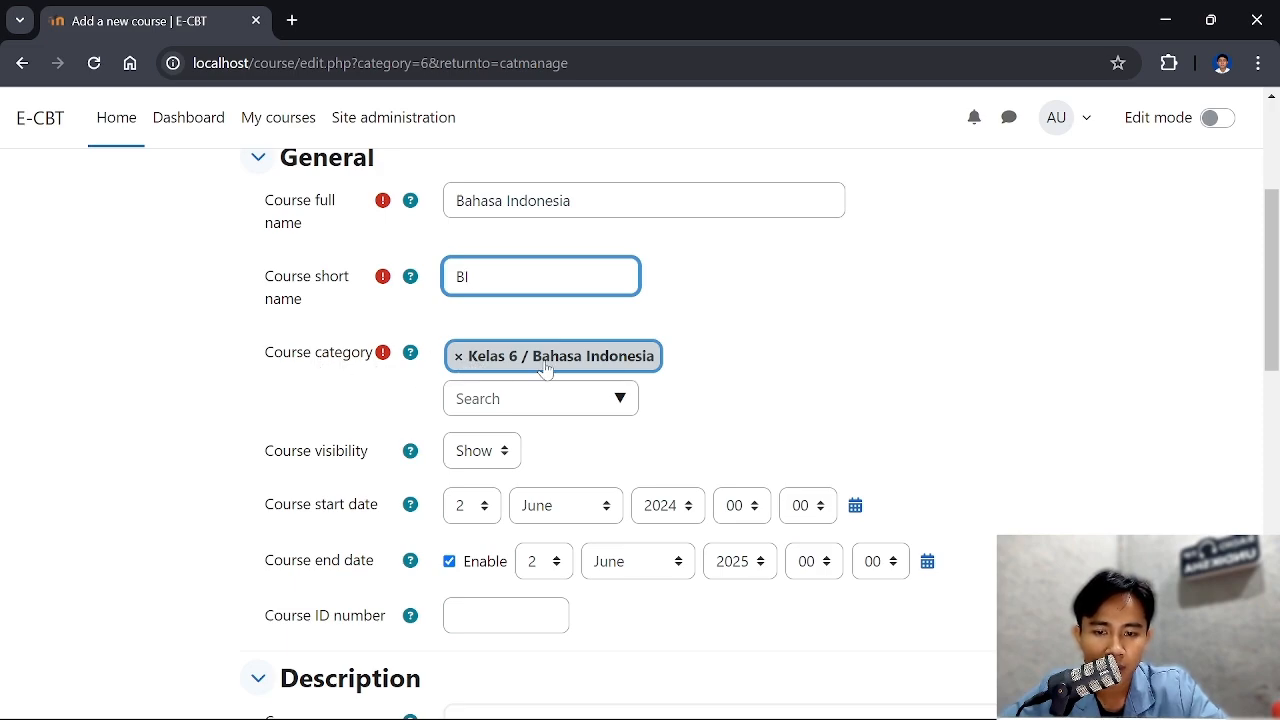
scroll(586, 374, "down", 4)
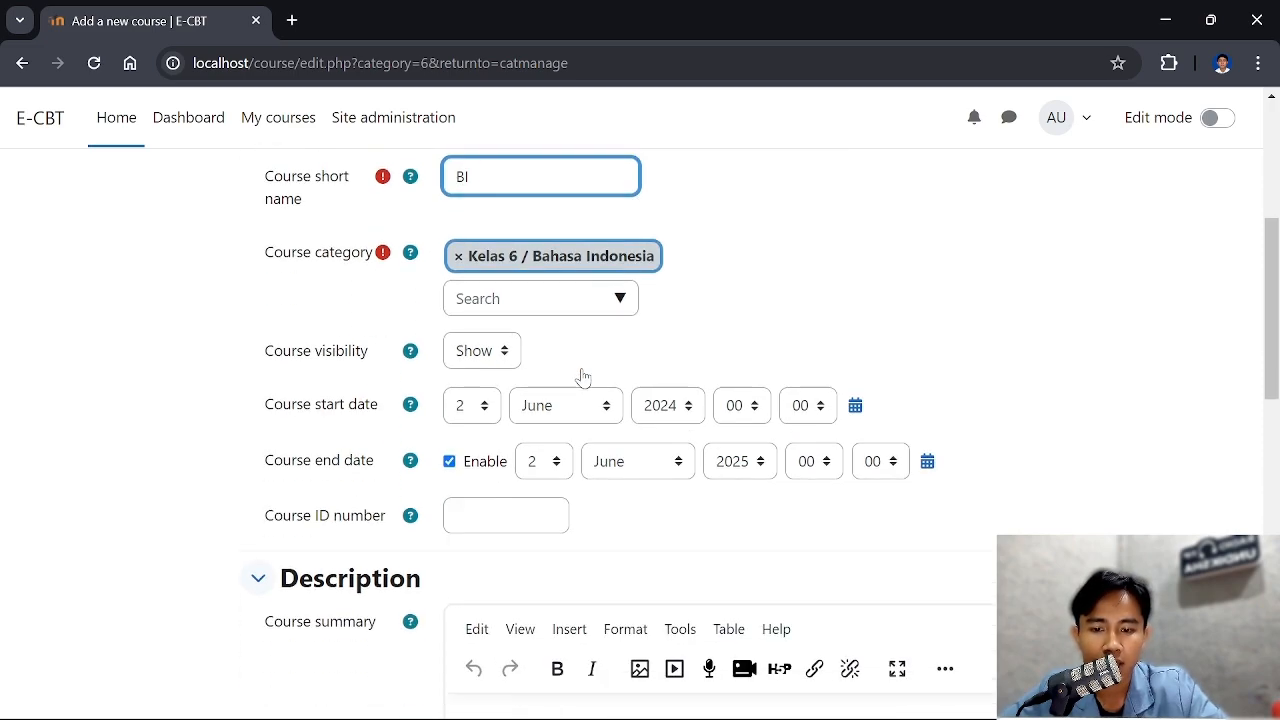
scroll(583, 375, "up", 1)
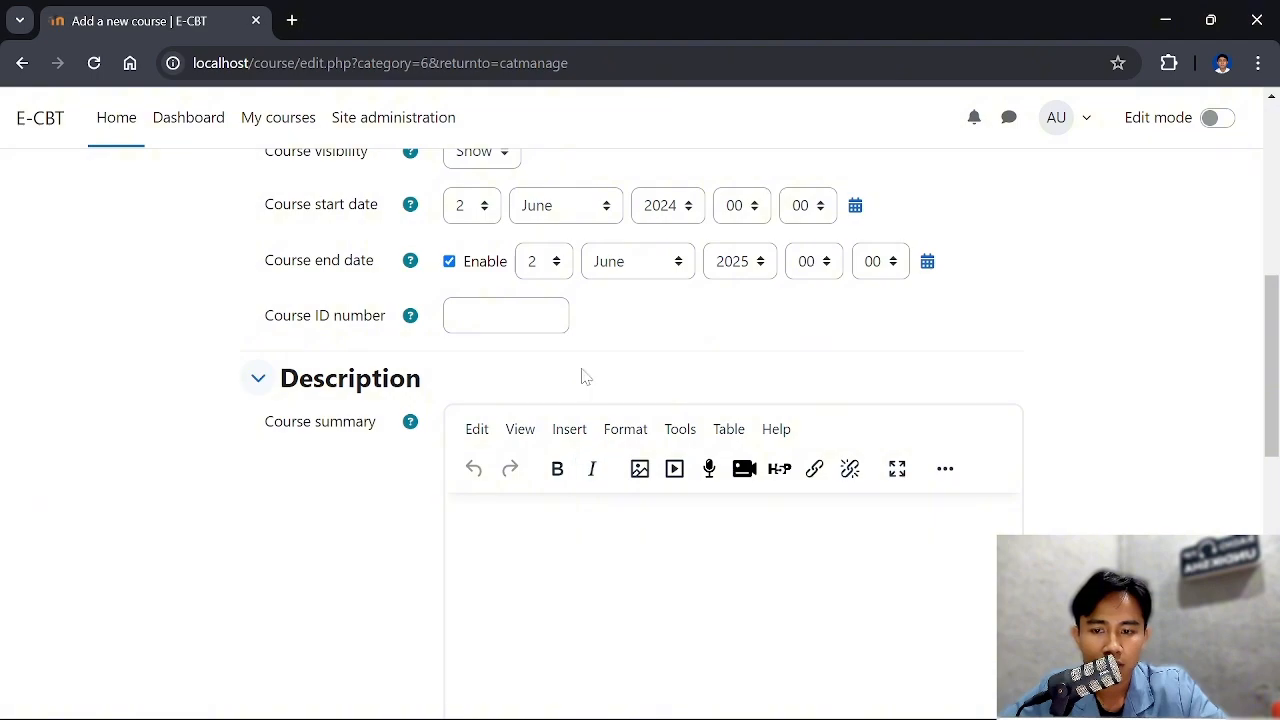
scroll(470, 289, "up", 2)
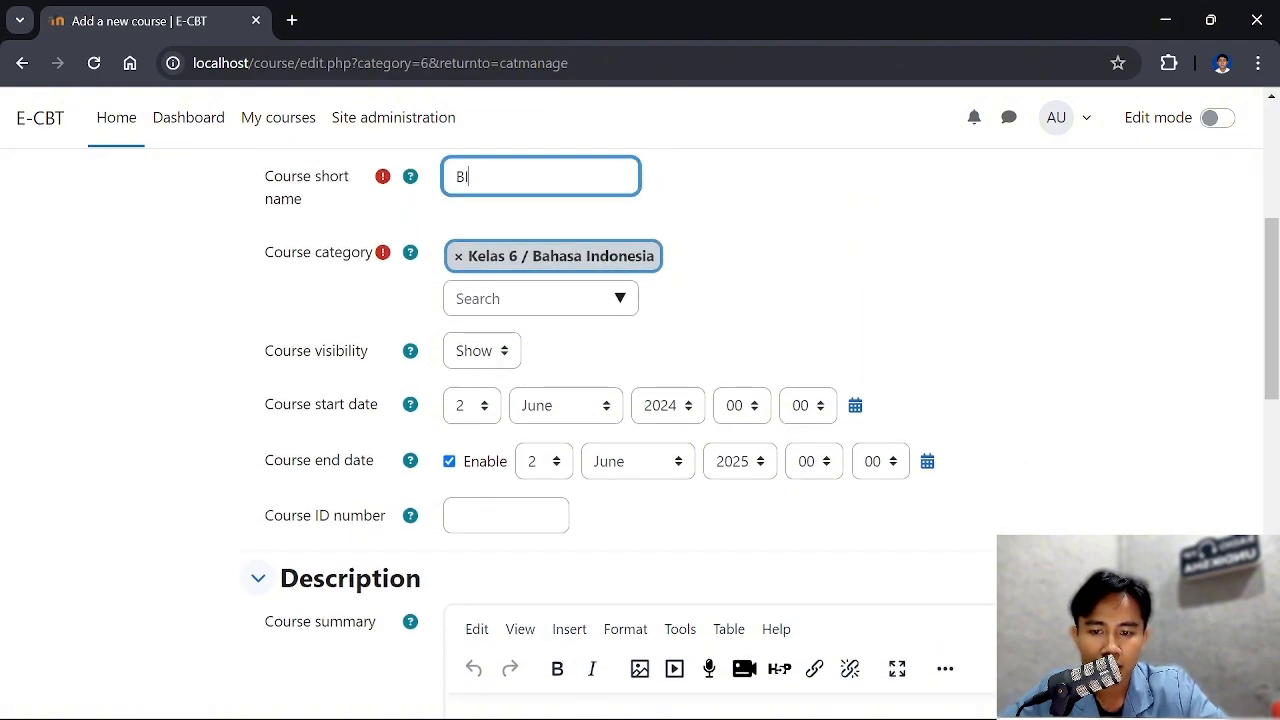
scroll(463, 337, "down", 1)
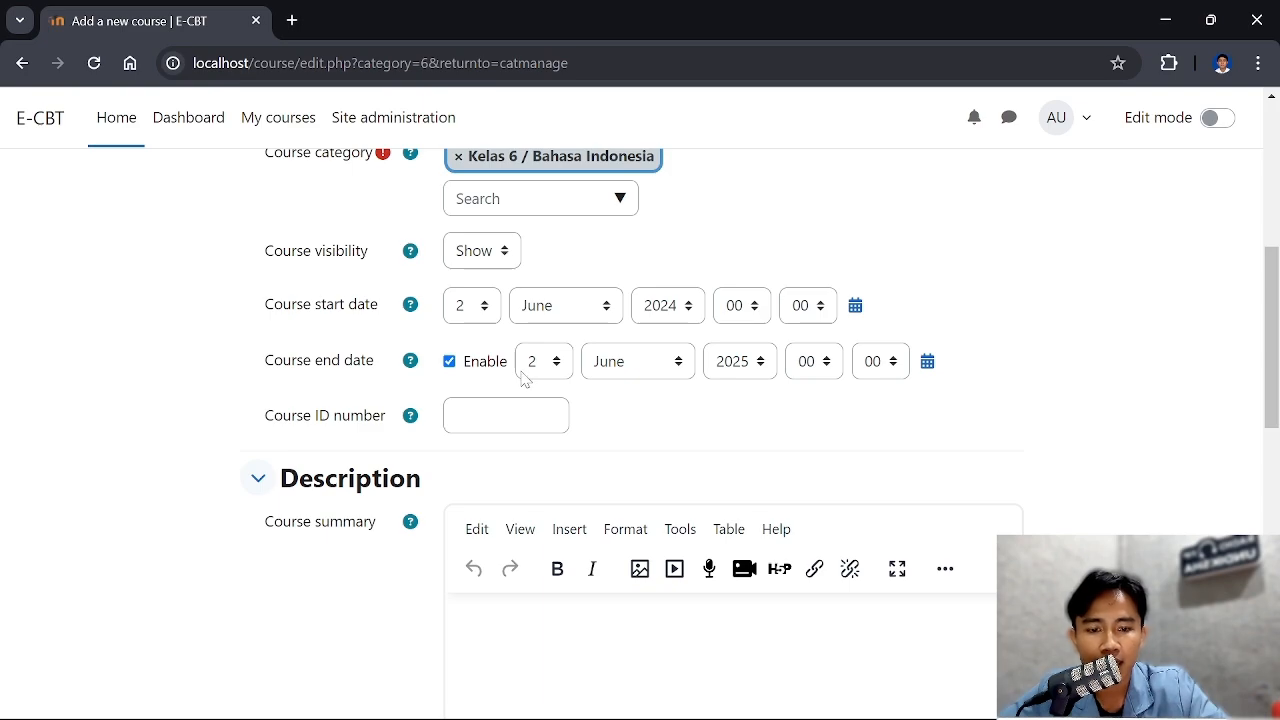
scroll(570, 380, "down", 1)
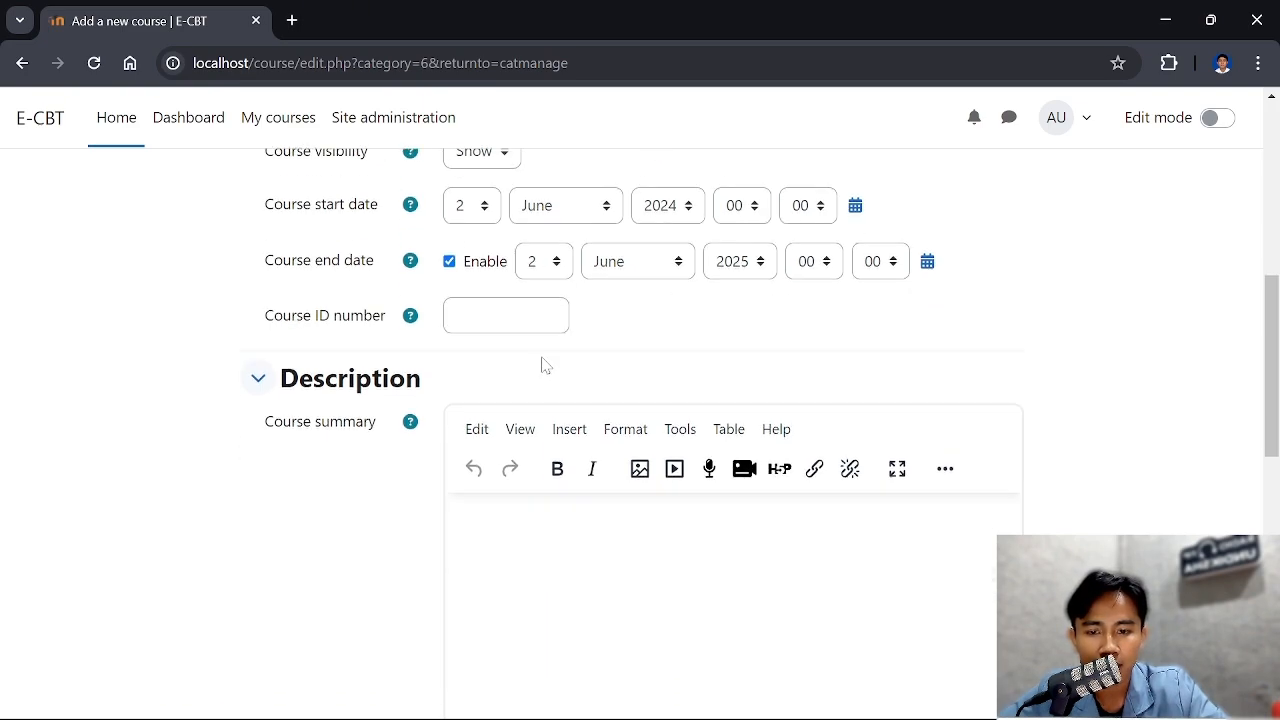
scroll(500, 242, "down", 1)
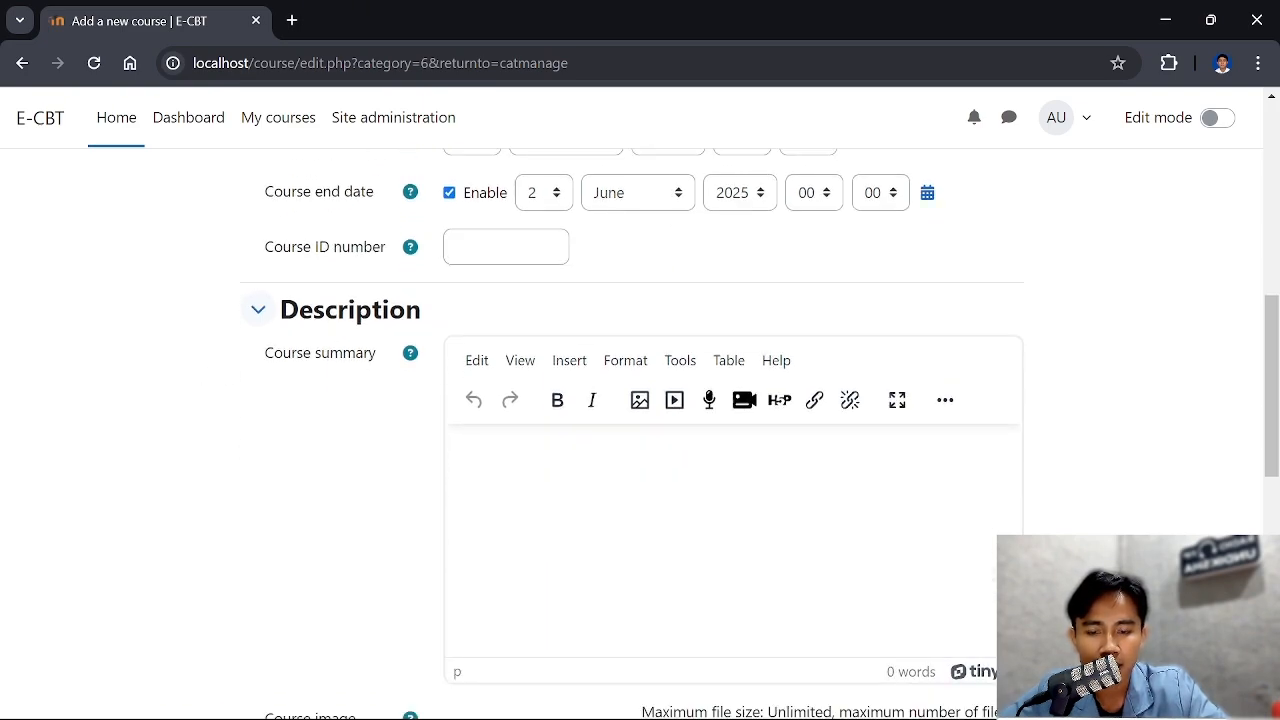
scroll(510, 335, "down", 1)
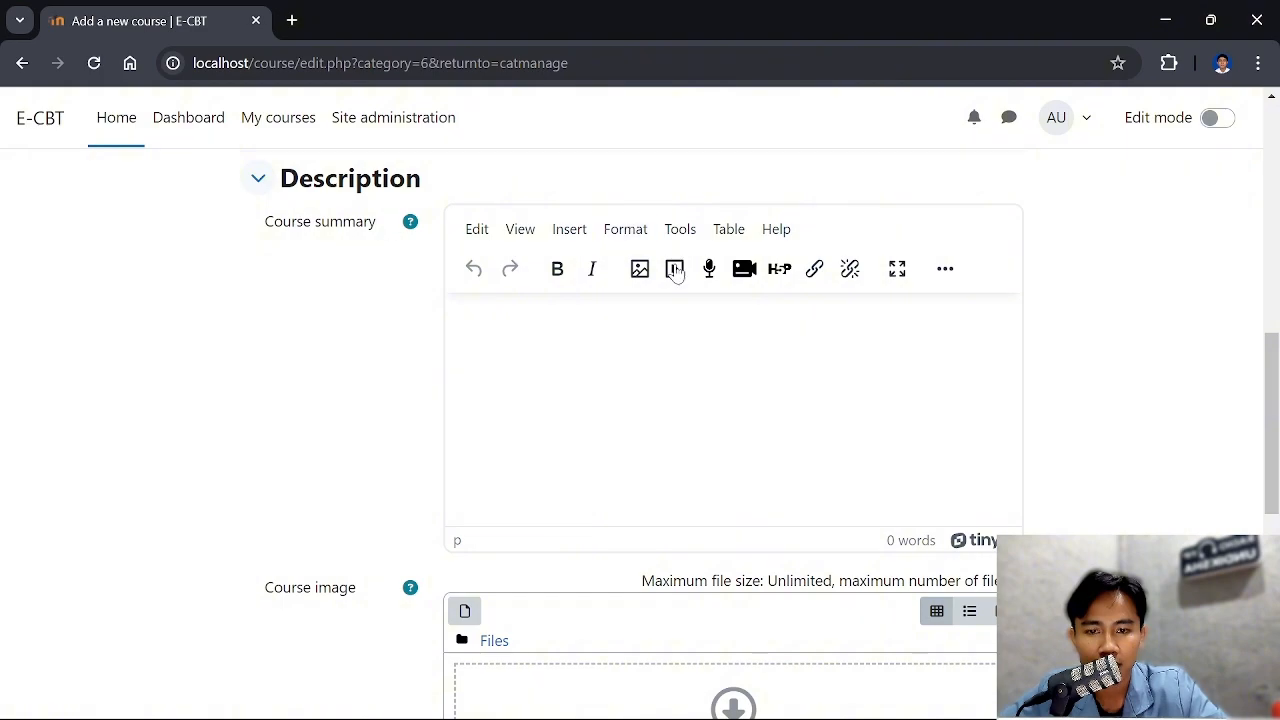
scroll(578, 338, "down", 2)
scroll(578, 338, "down", 2)
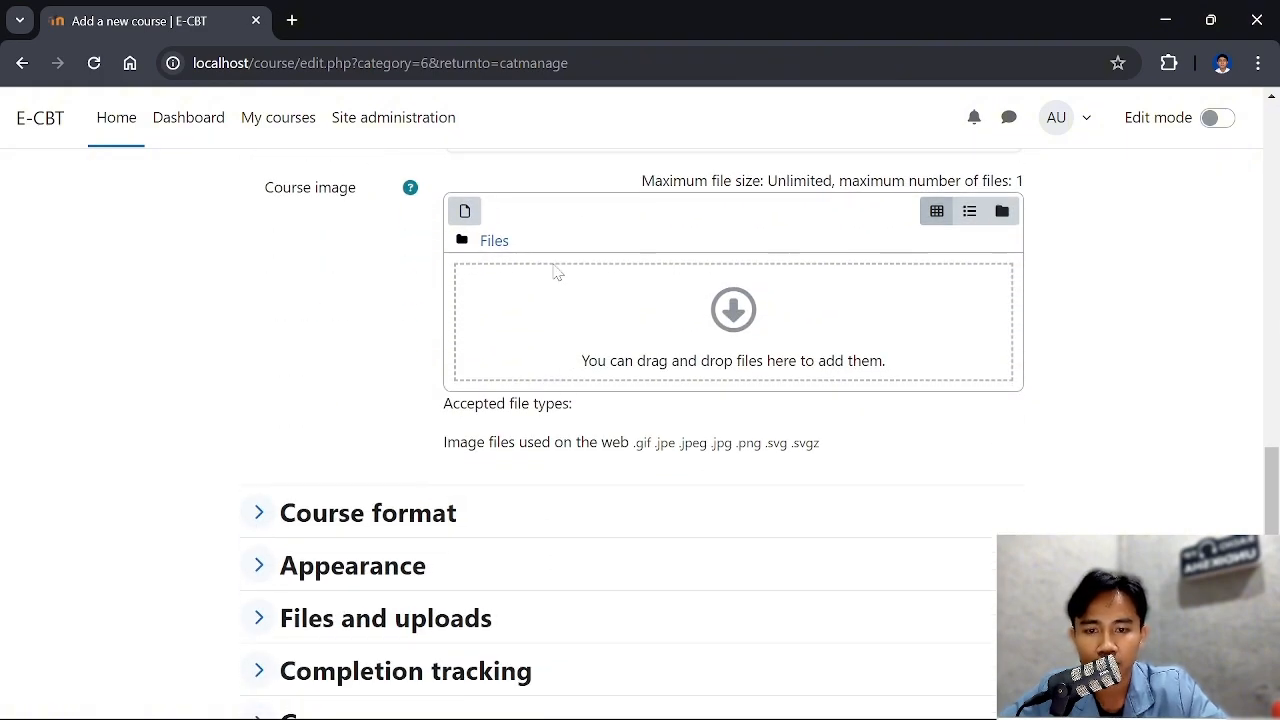
scroll(366, 211, "up", 2)
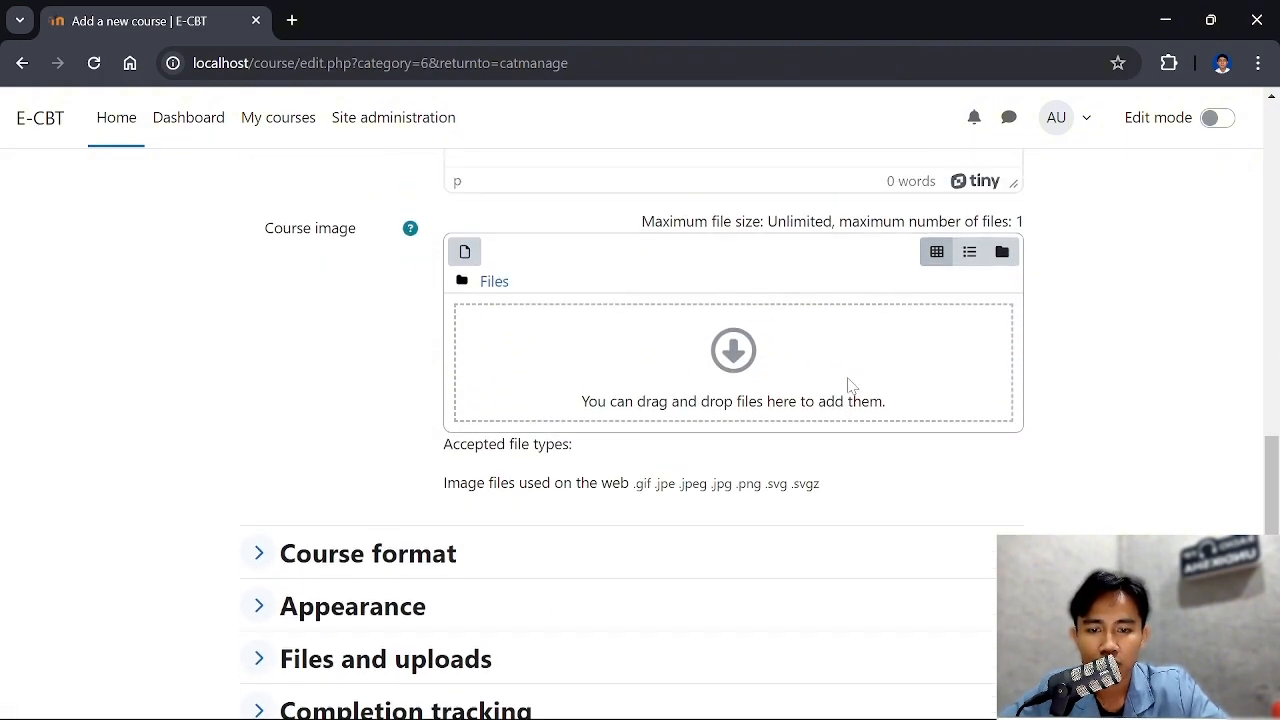
scroll(495, 418, "down", 1)
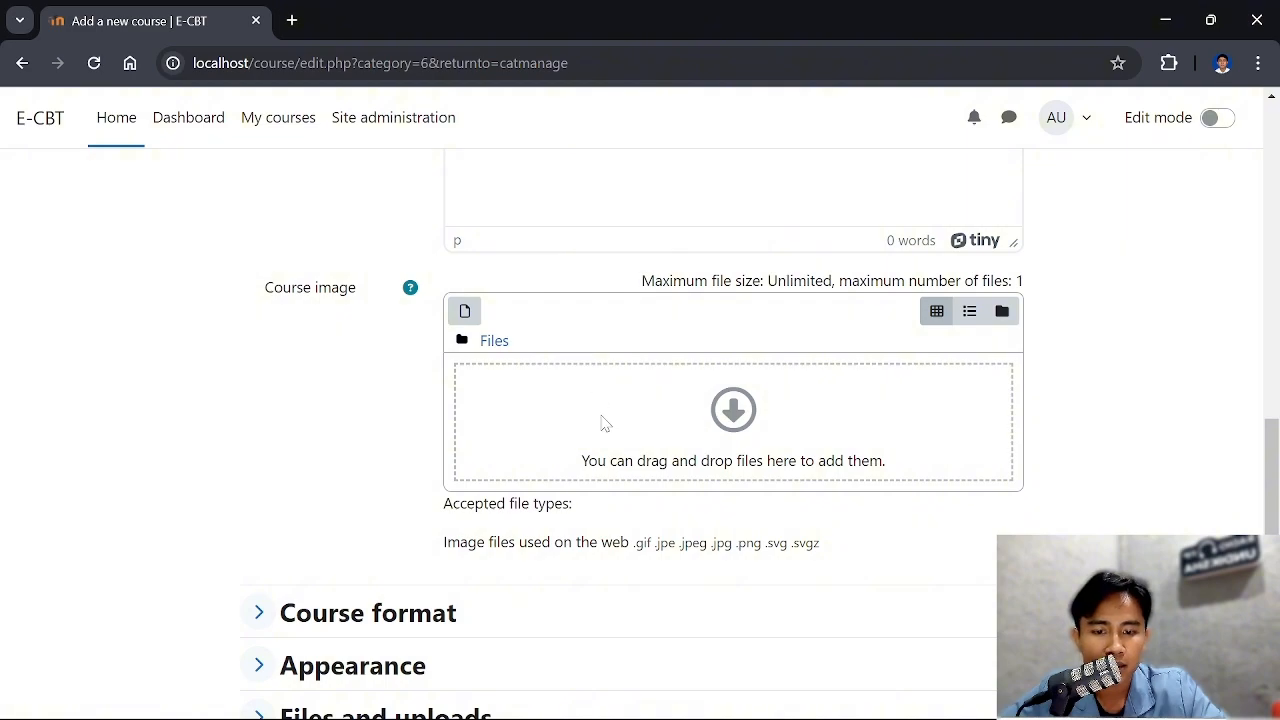
scroll(558, 289, "down", 1)
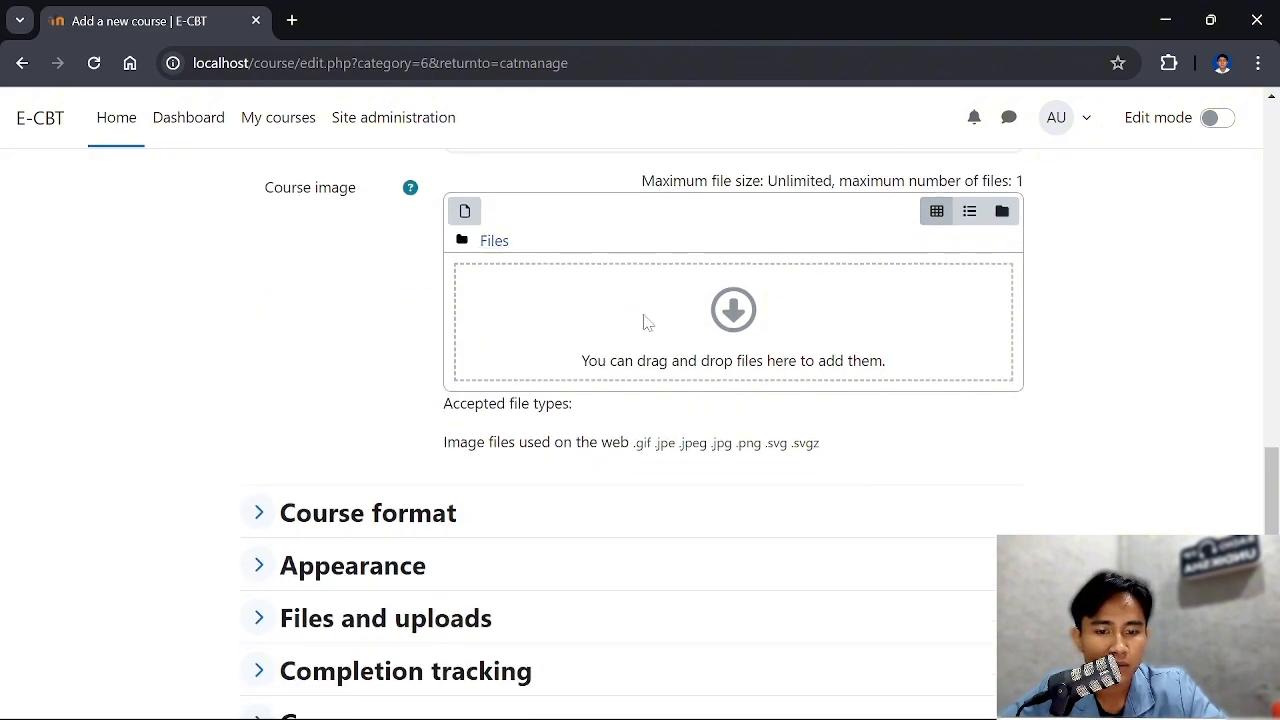
scroll(645, 322, "down", 1)
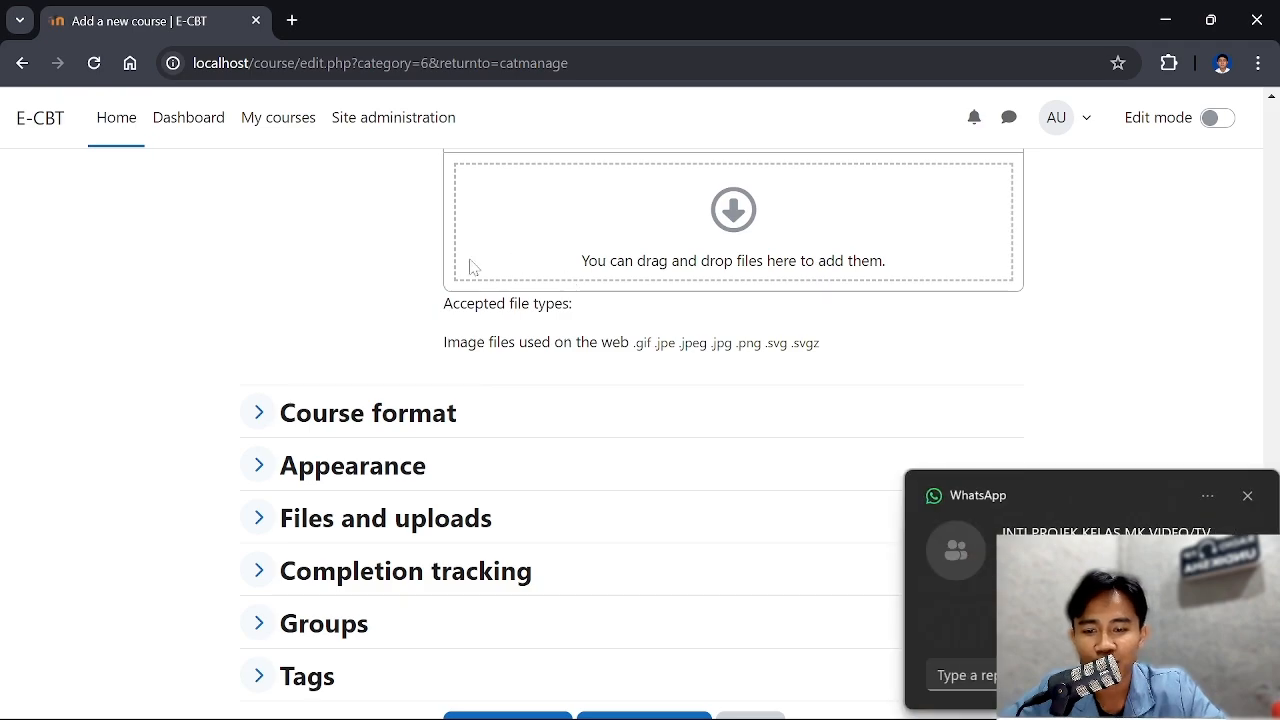
scroll(657, 241, "up", 1)
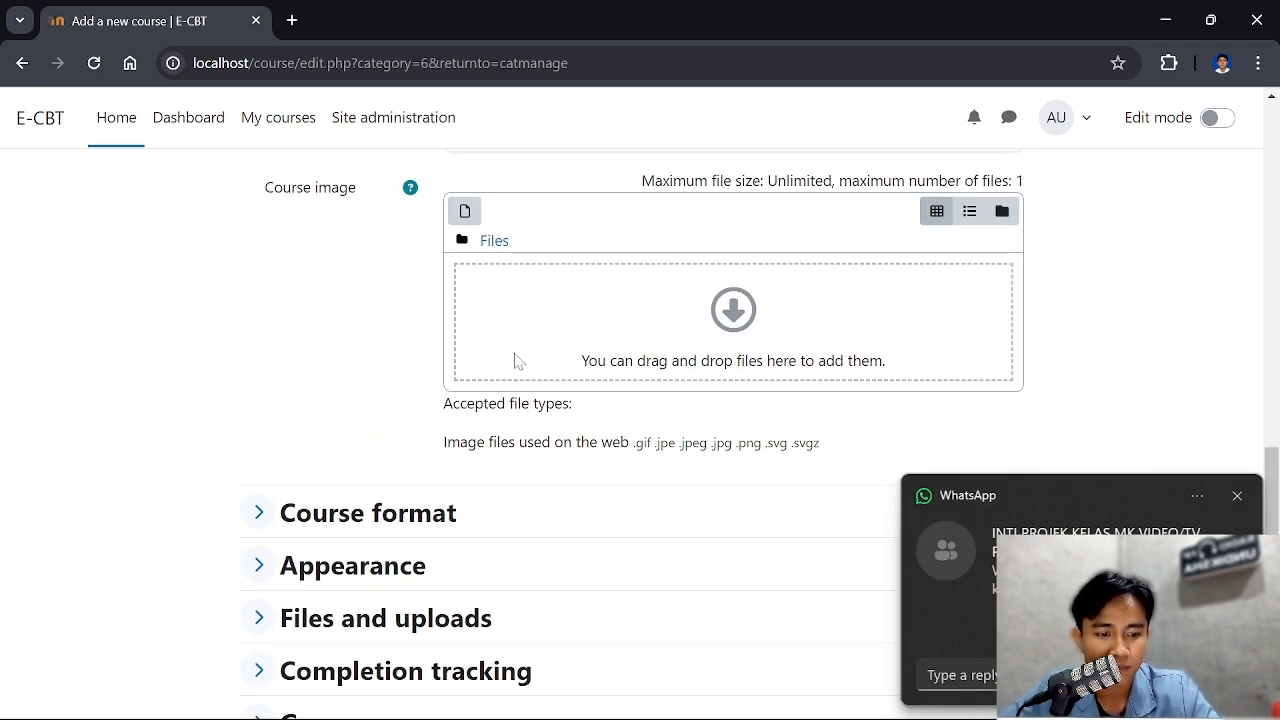
Save the new Bahasa Indonesia course with its remaining settings at their defaults and return to course management
scroll(500, 380, "down", 2)
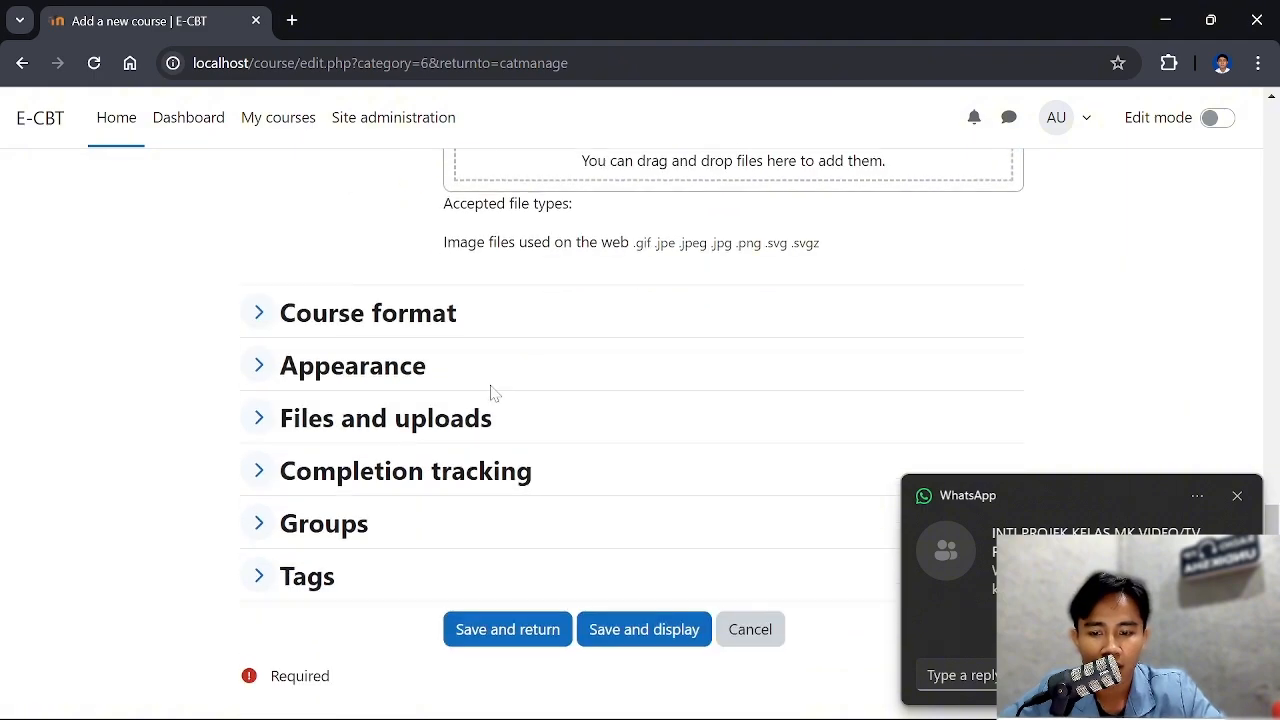
scroll(575, 313, "down", 1)
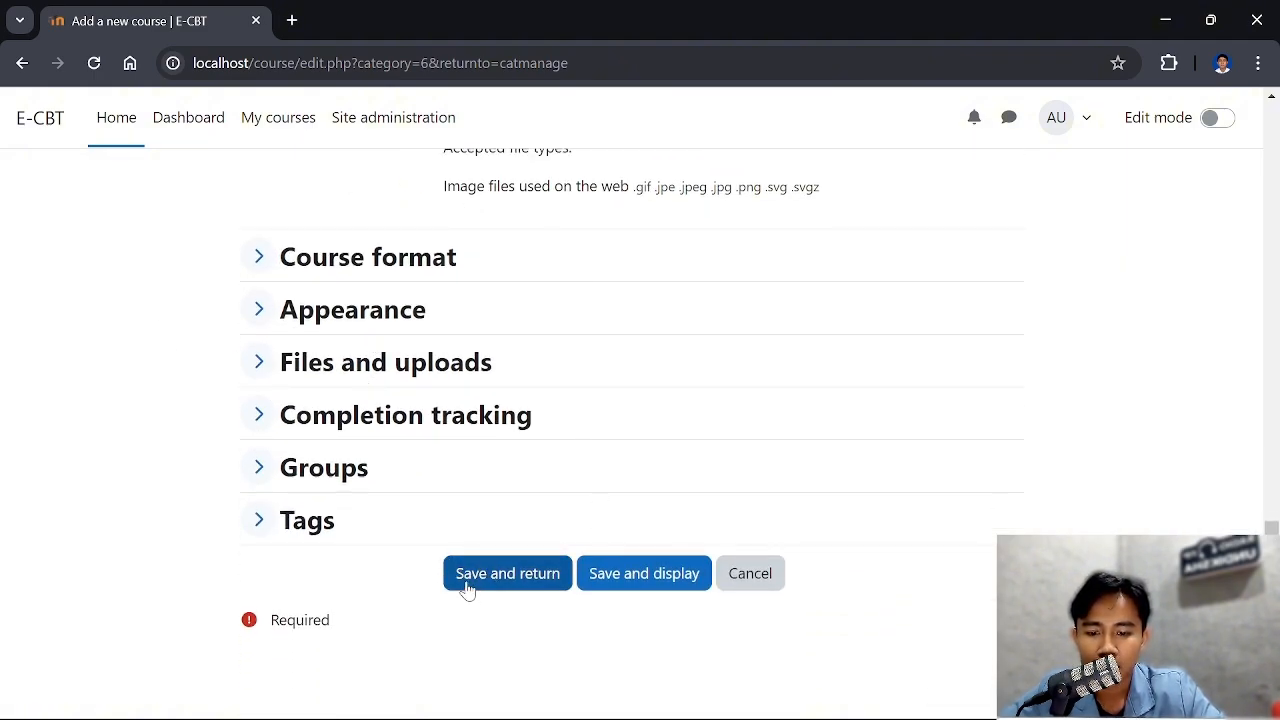
left_click(515, 590)
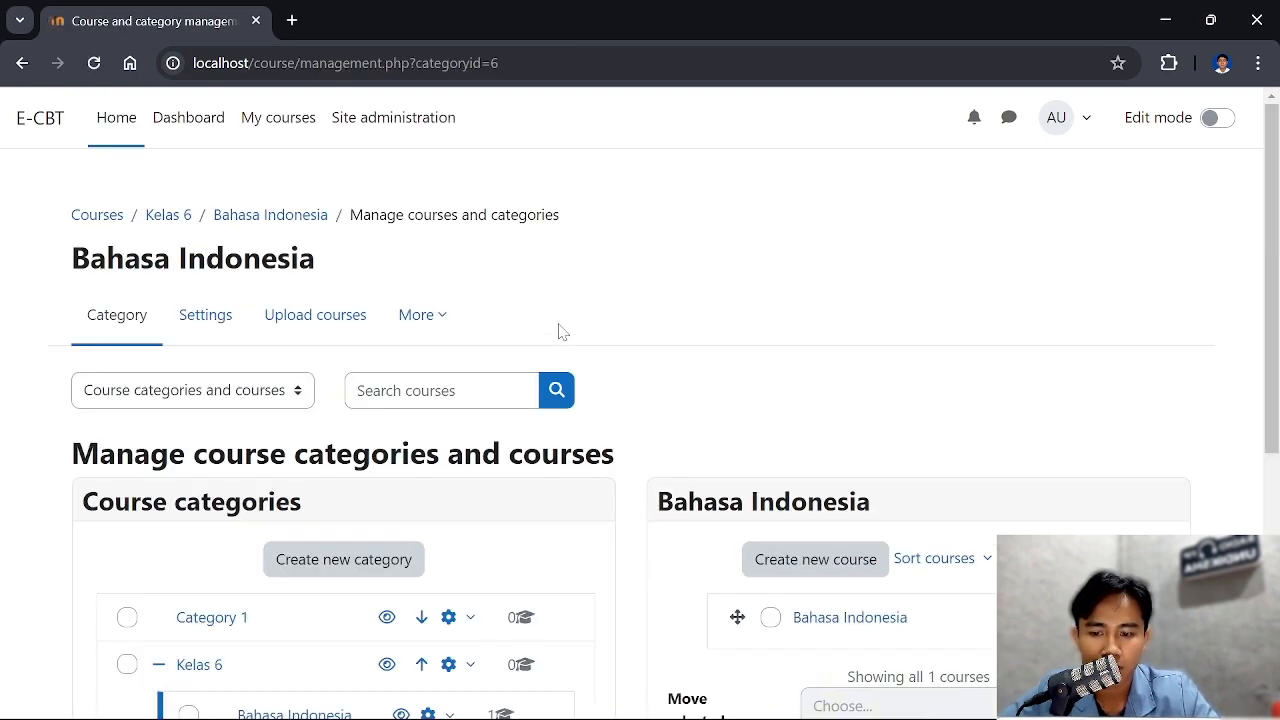
Check the course list of the Bahasa Indonesia subcategory and go to the My courses overview with edit mode on
scroll(946, 431, "down", 4)
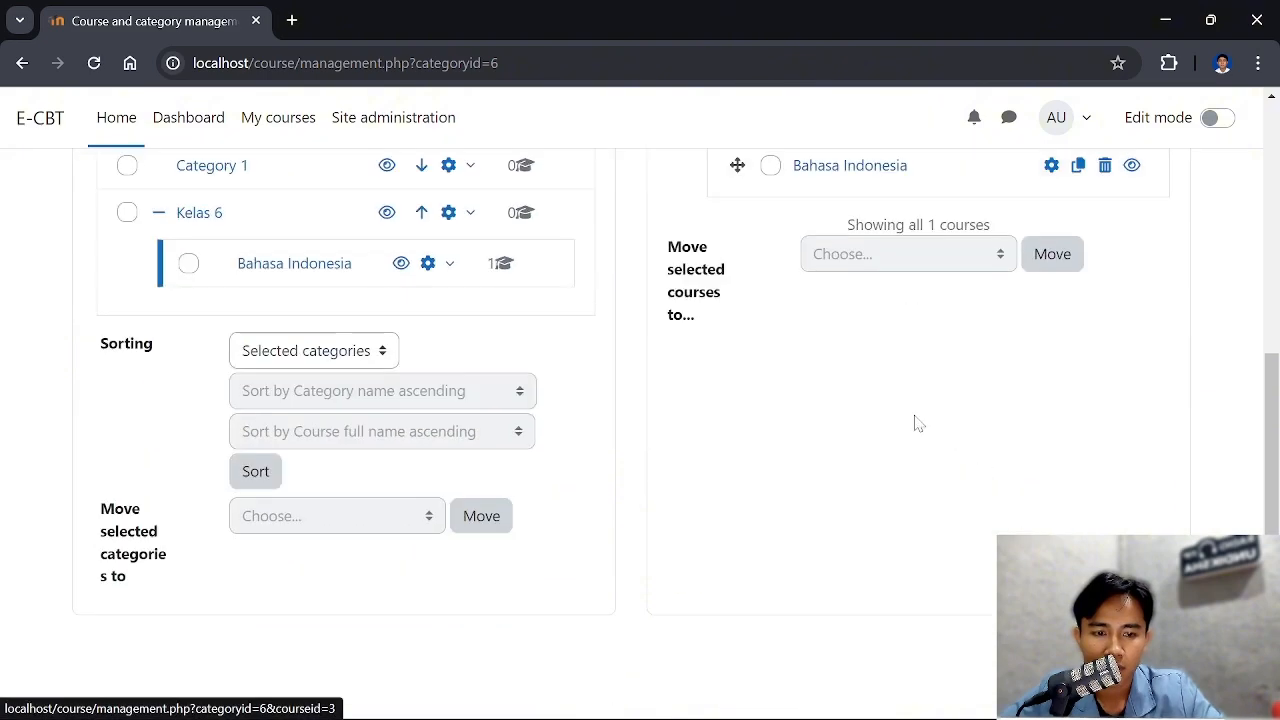
scroll(883, 292, "up", 1)
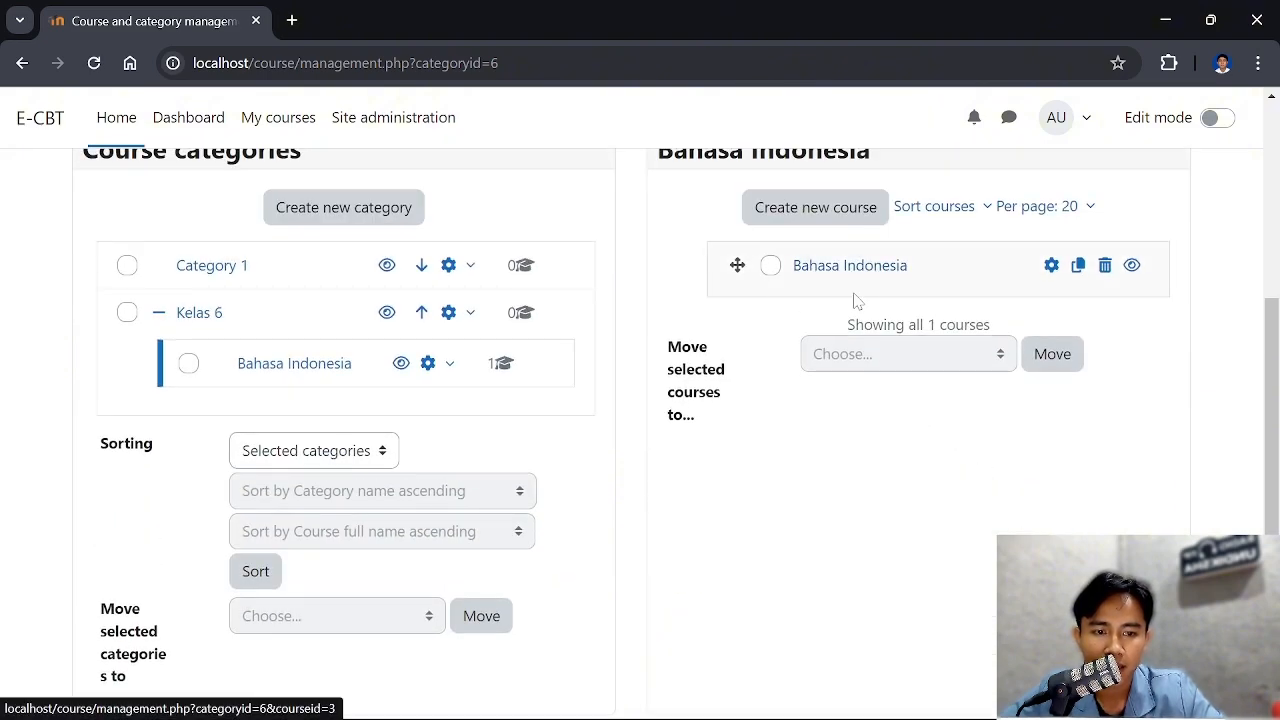
scroll(853, 298, "up", 1)
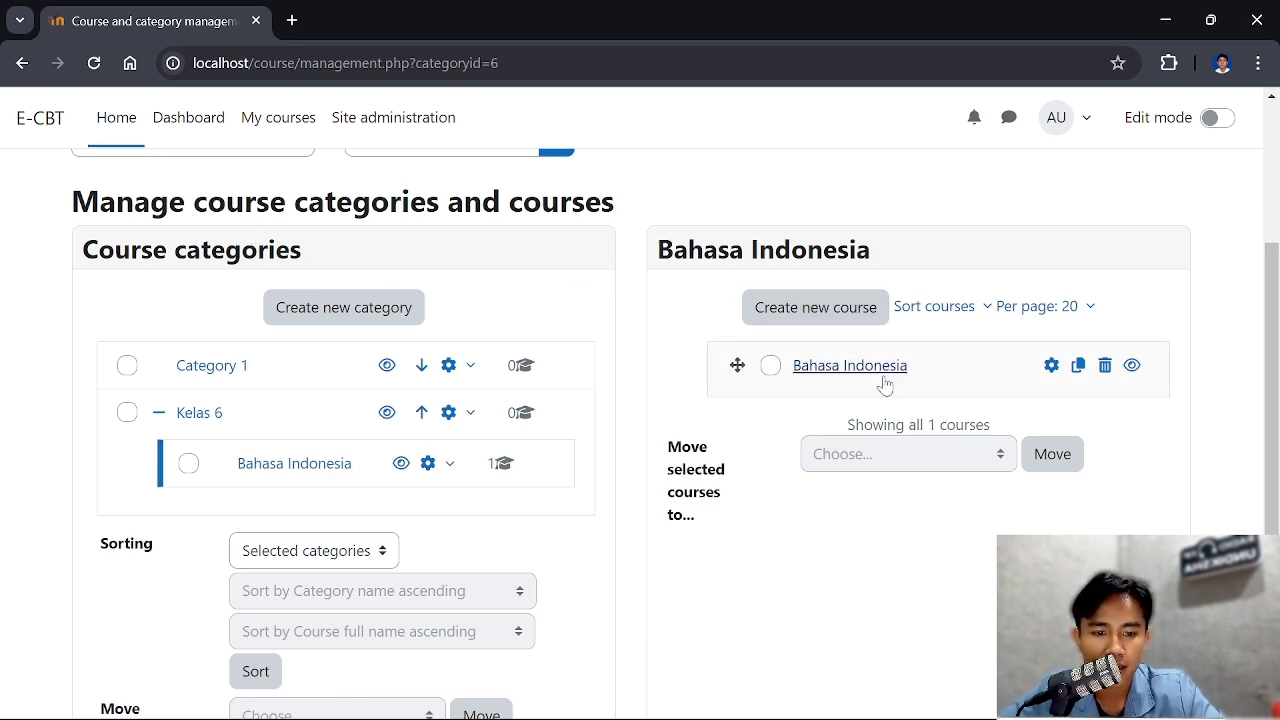
left_click(263, 127)
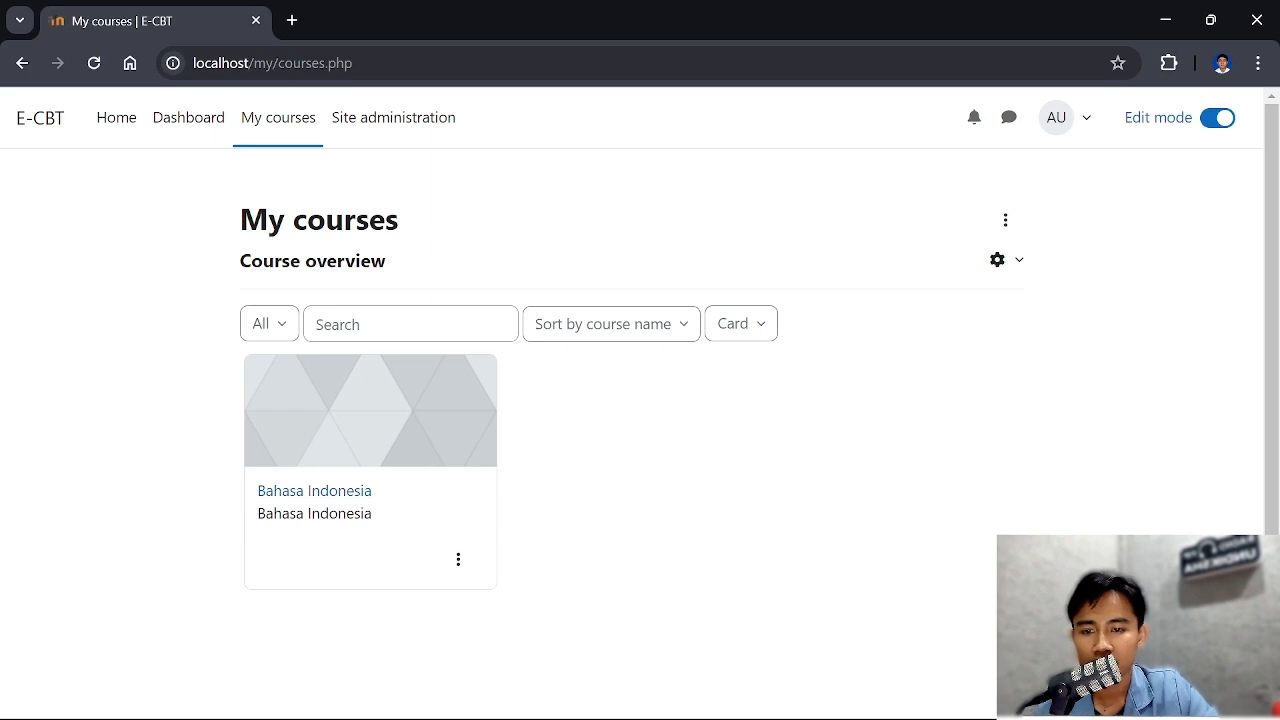
Open the Bahasa Indonesia course and rename the first section below General as UAS Bahasa Indonesia
left_click(328, 497)
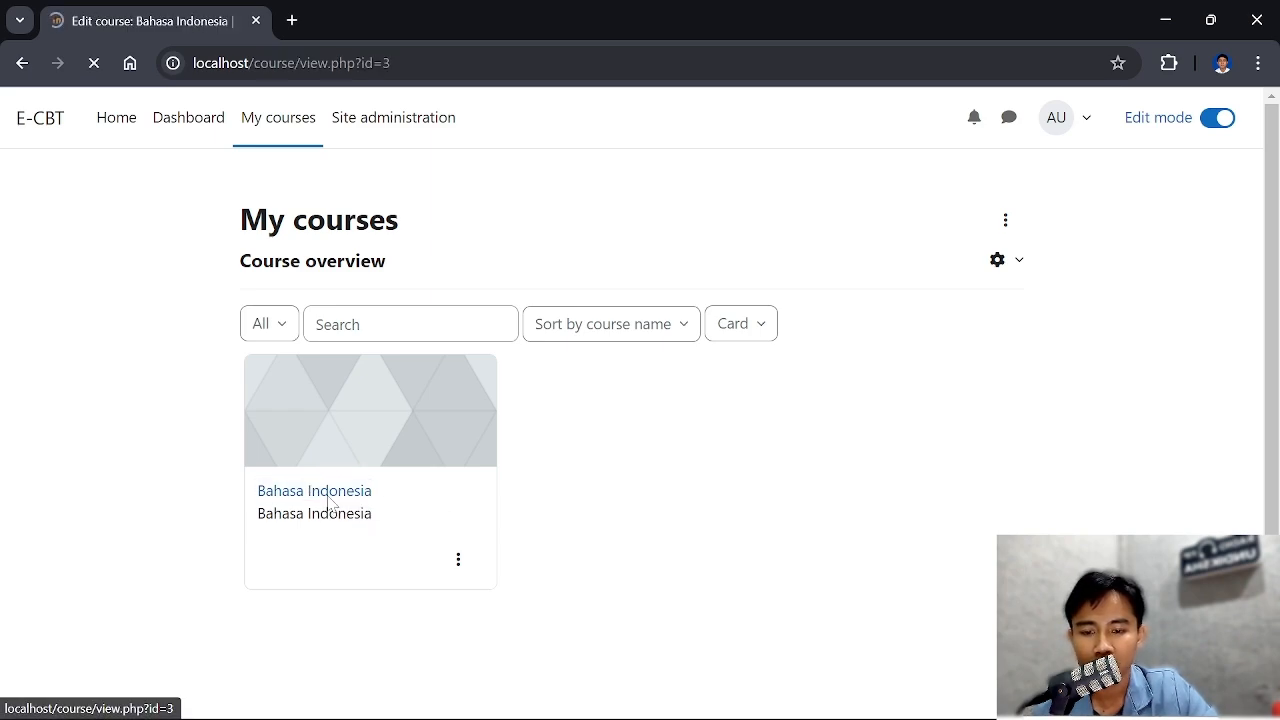
scroll(333, 493, "down", 1)
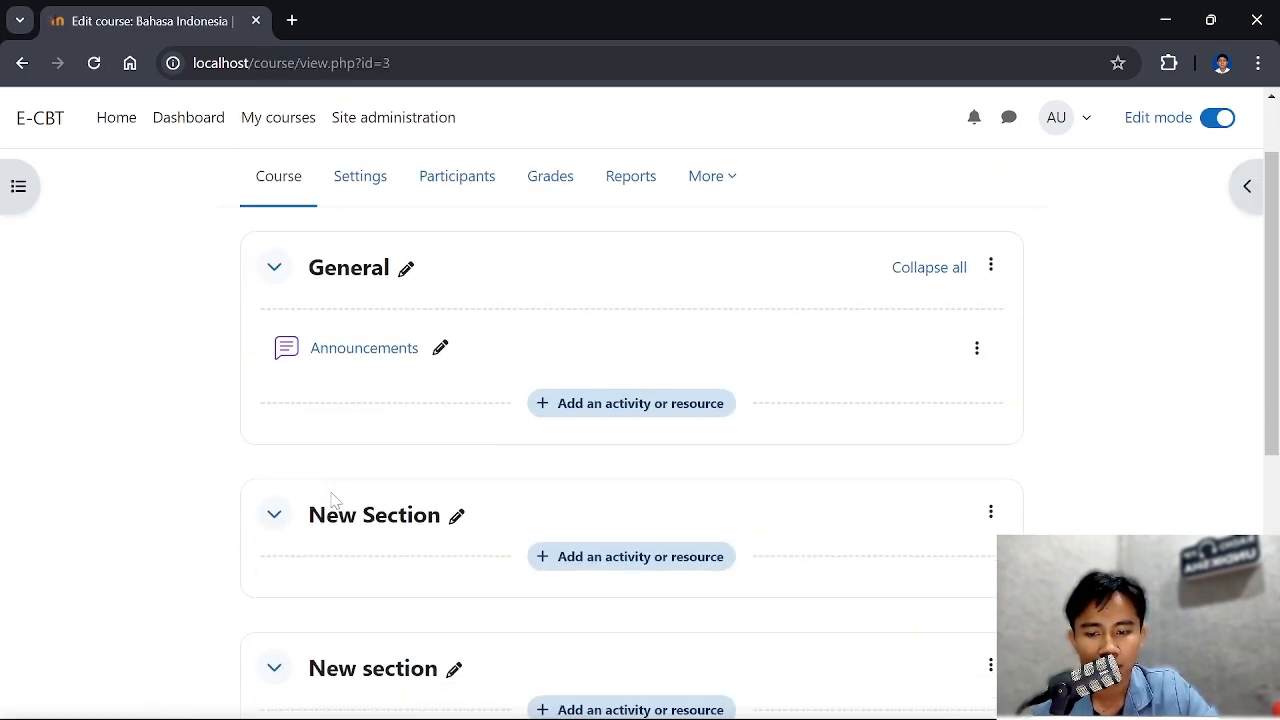
scroll(333, 497, "down", 1)
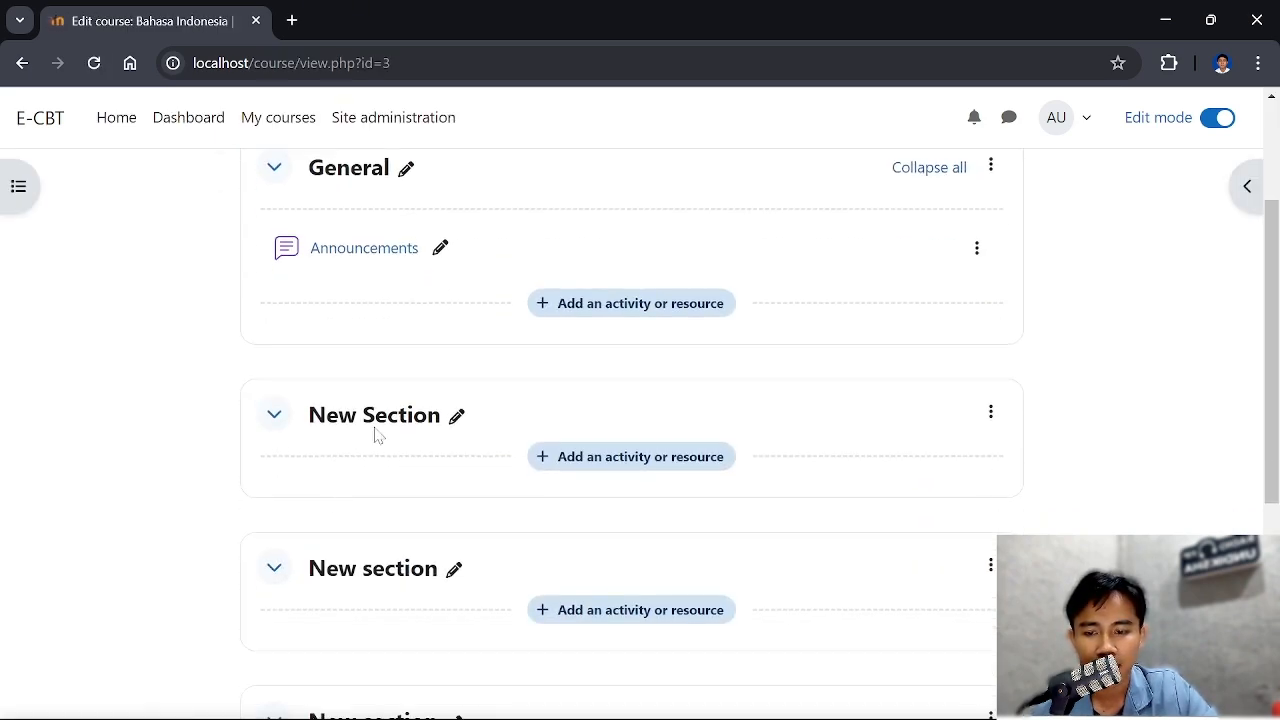
left_click(459, 420)
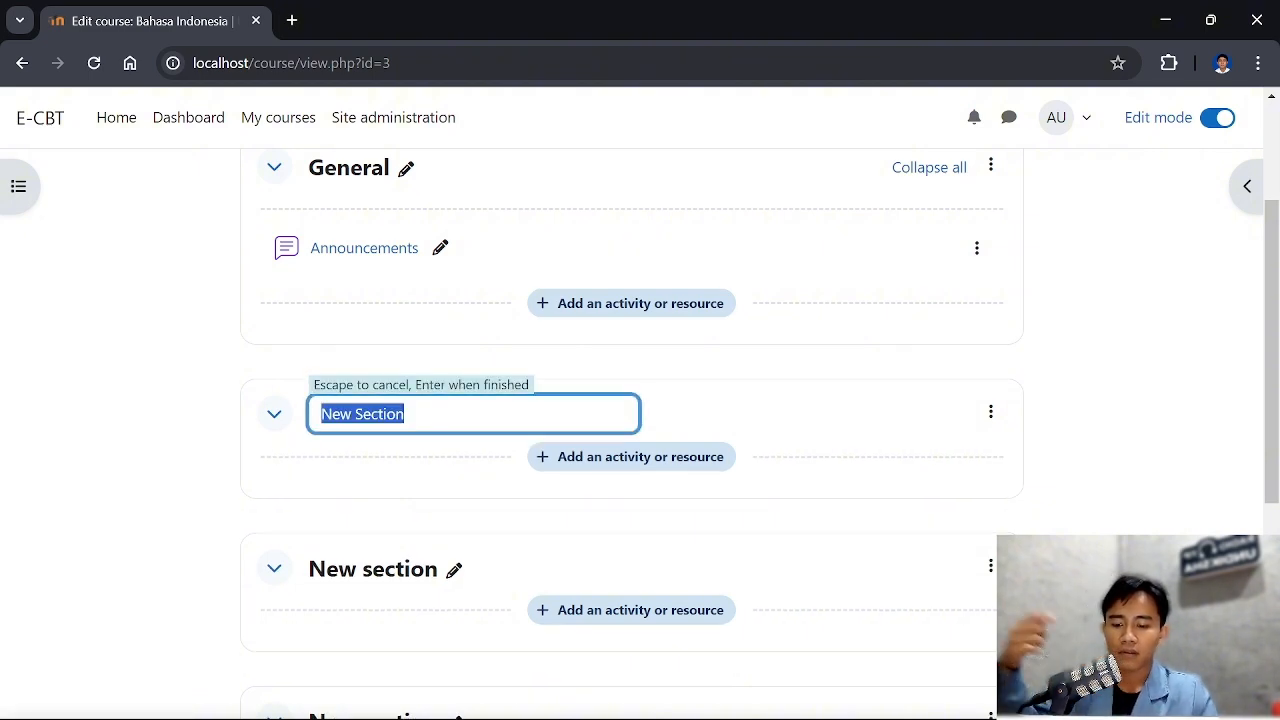
type("UAS Bahasa Indonesia")
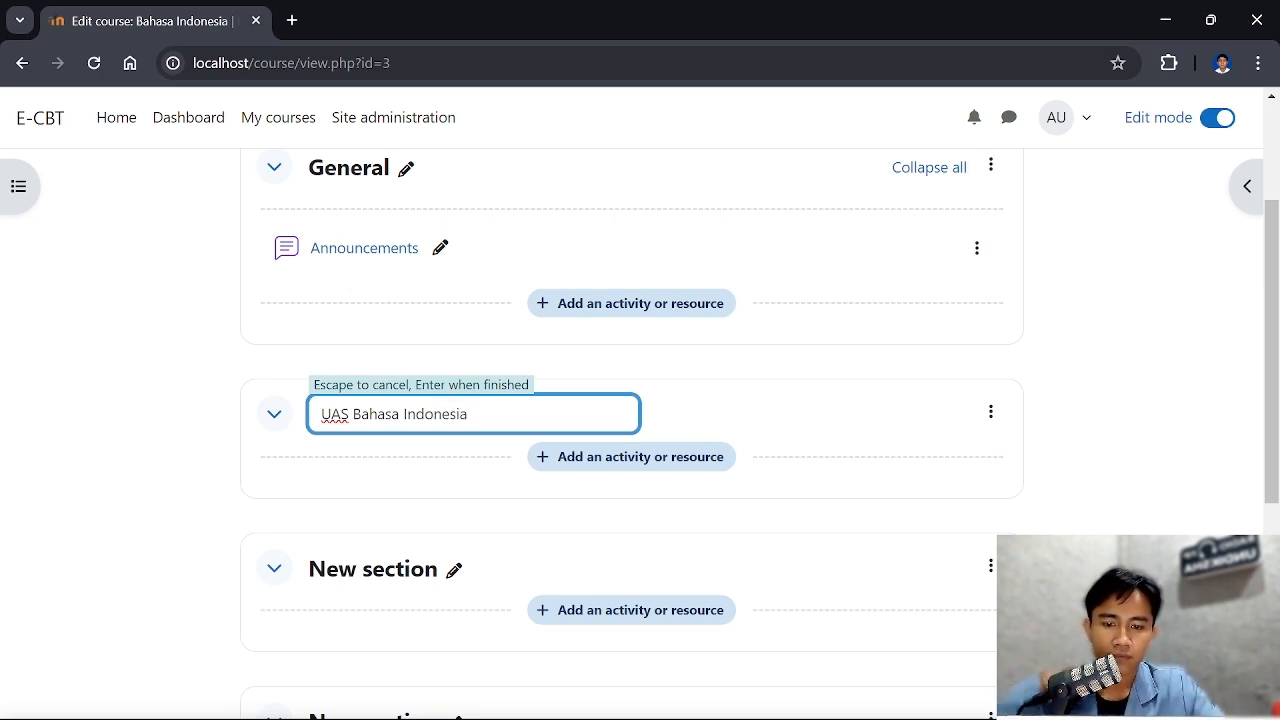
key("Return")
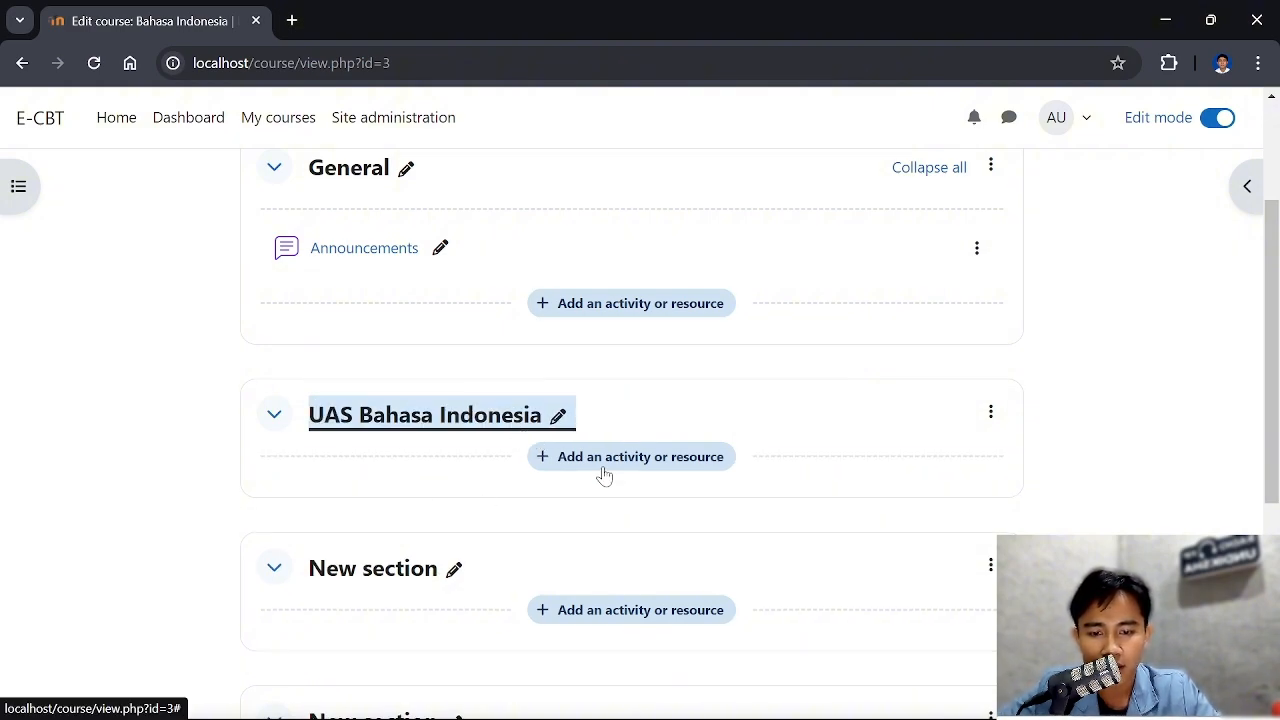
Search the activities for quiz and add a Quiz to the UAS Bahasa Indonesia section
left_click(654, 467)
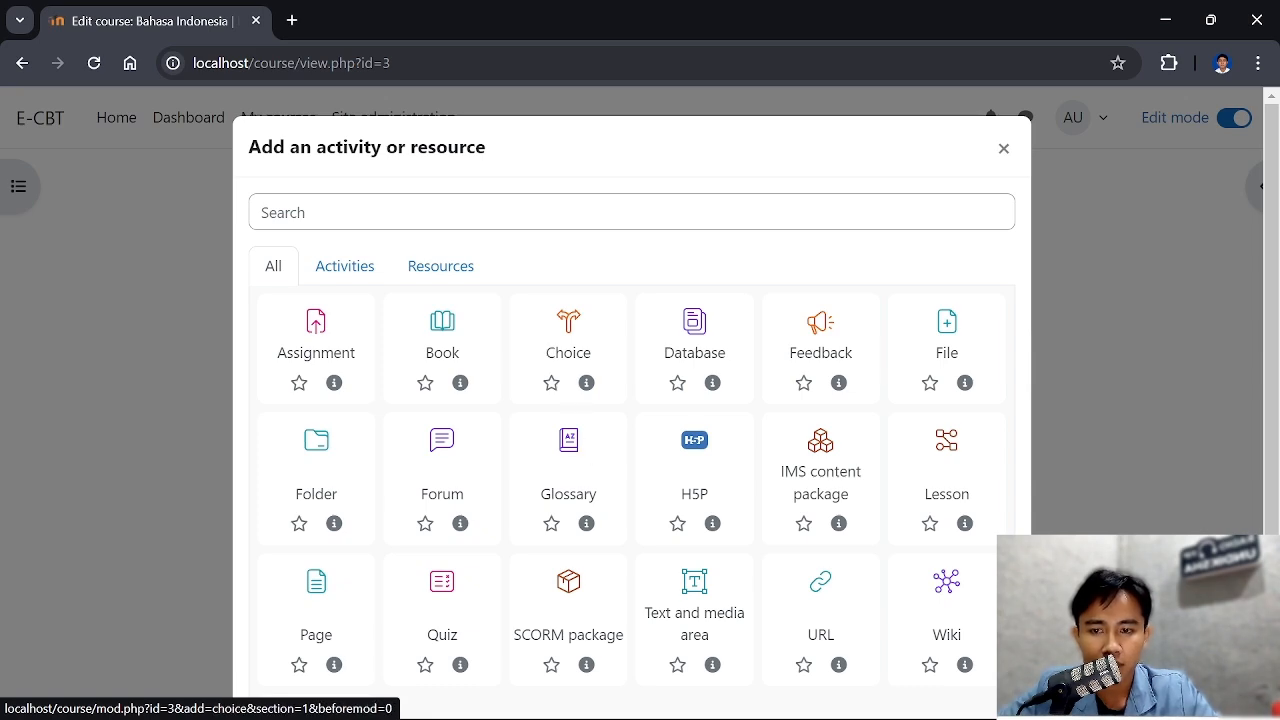
left_click(568, 212)
type("quiz")
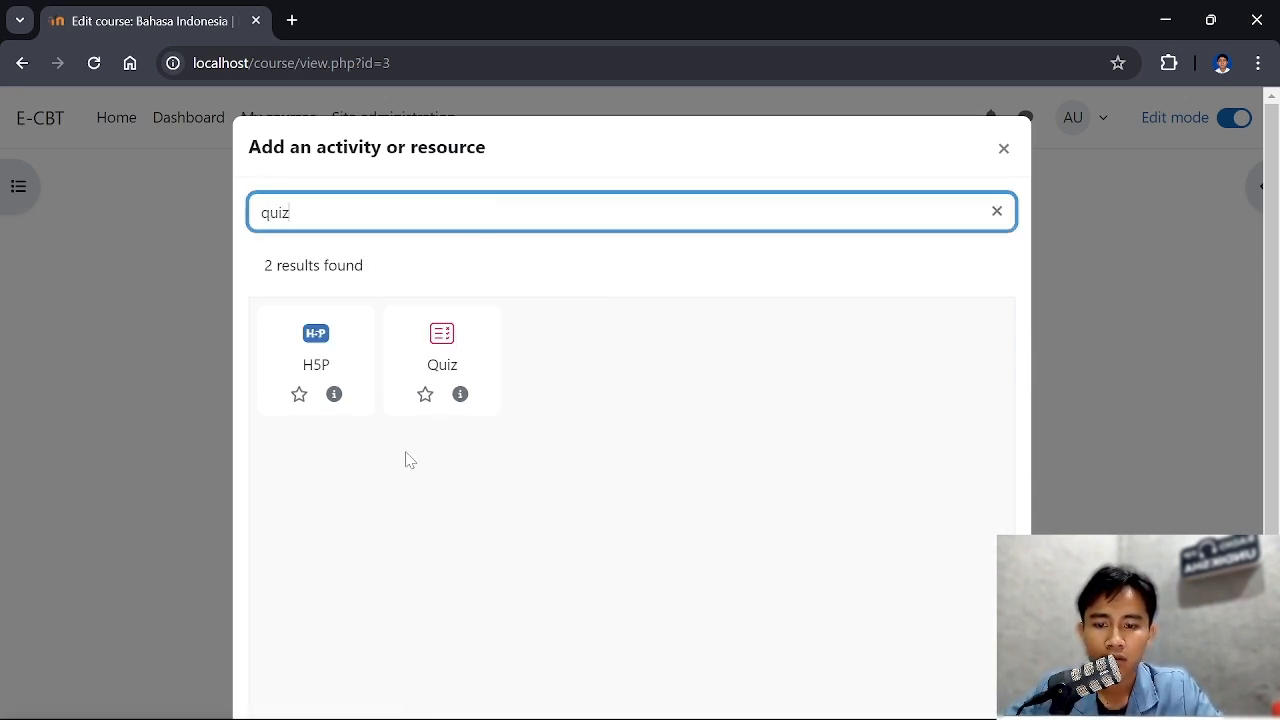
left_click(443, 366)
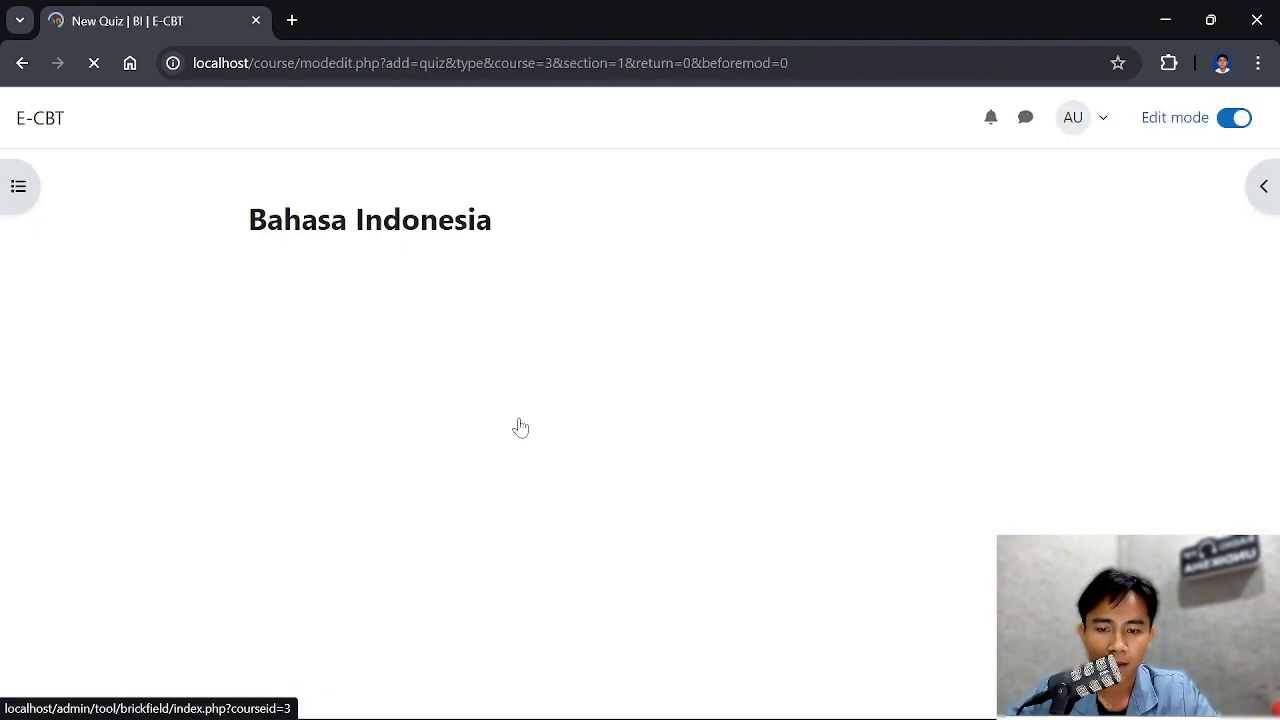
Name the new quiz UAS Bahasa Indonesia
scroll(526, 472, "down", 8)
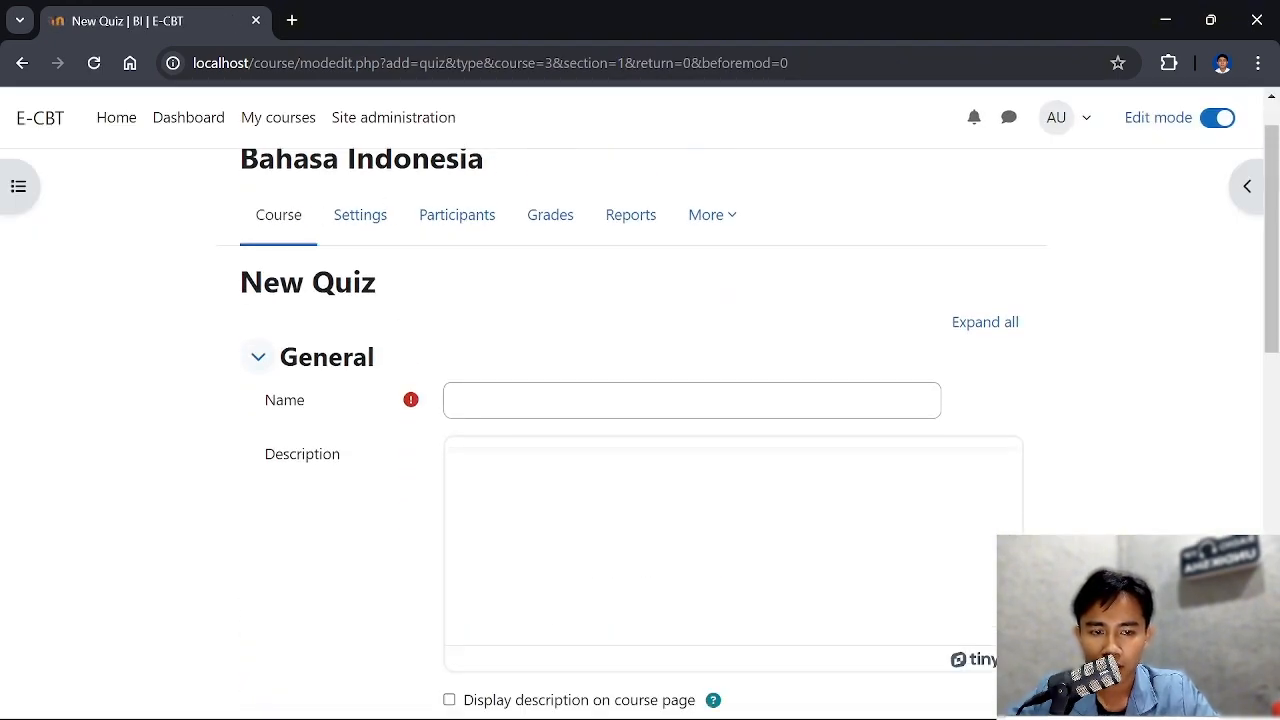
scroll(526, 472, "up", 5)
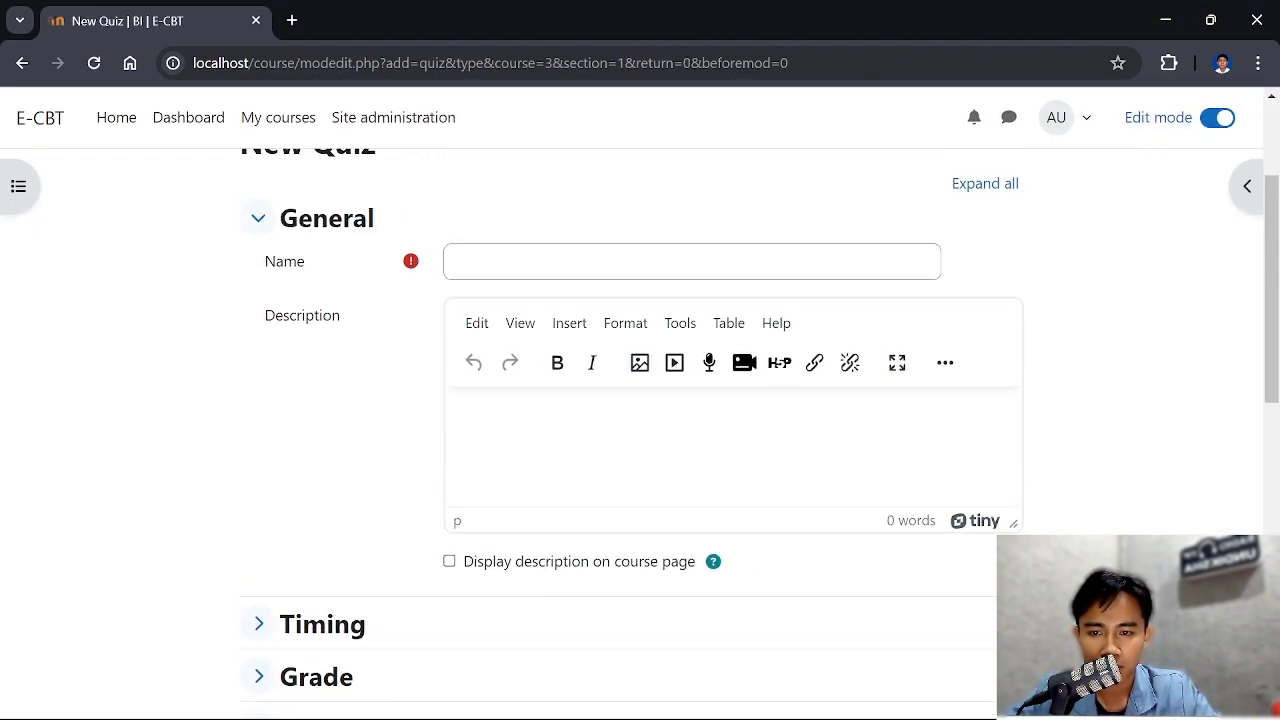
scroll(560, 398, "up", 2)
left_click(551, 461)
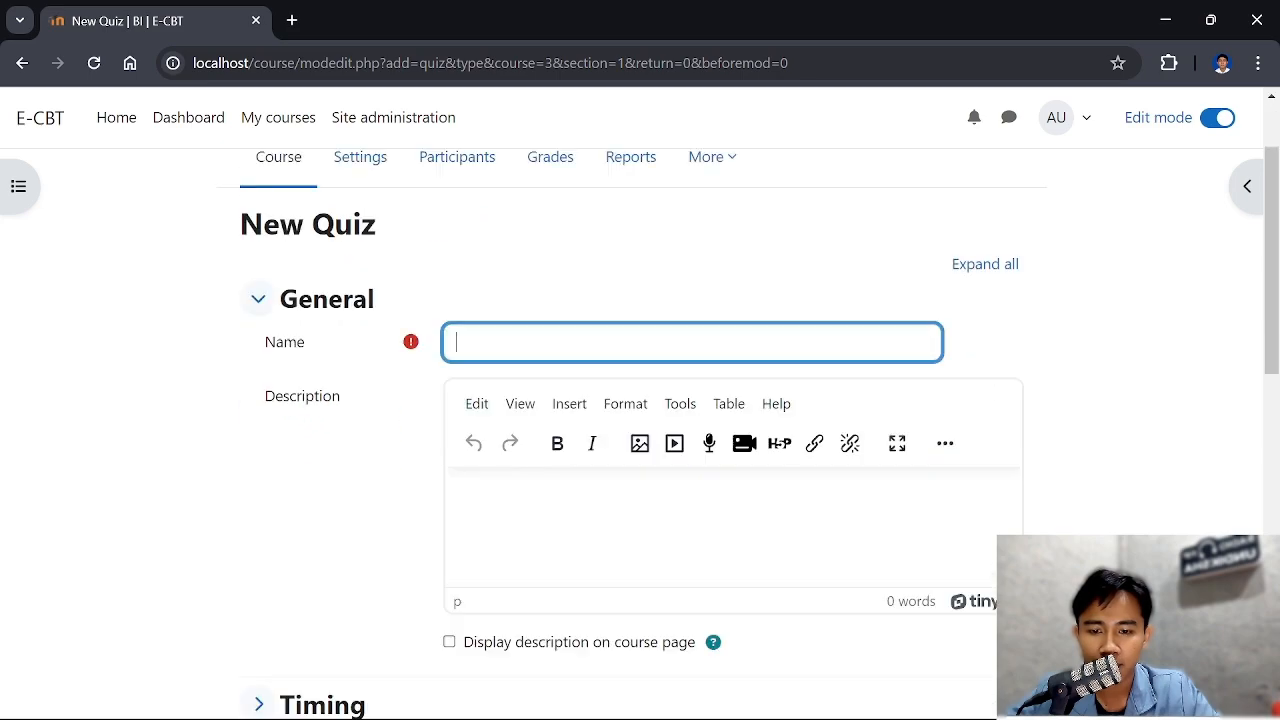
scroll(551, 197, "down", 2)
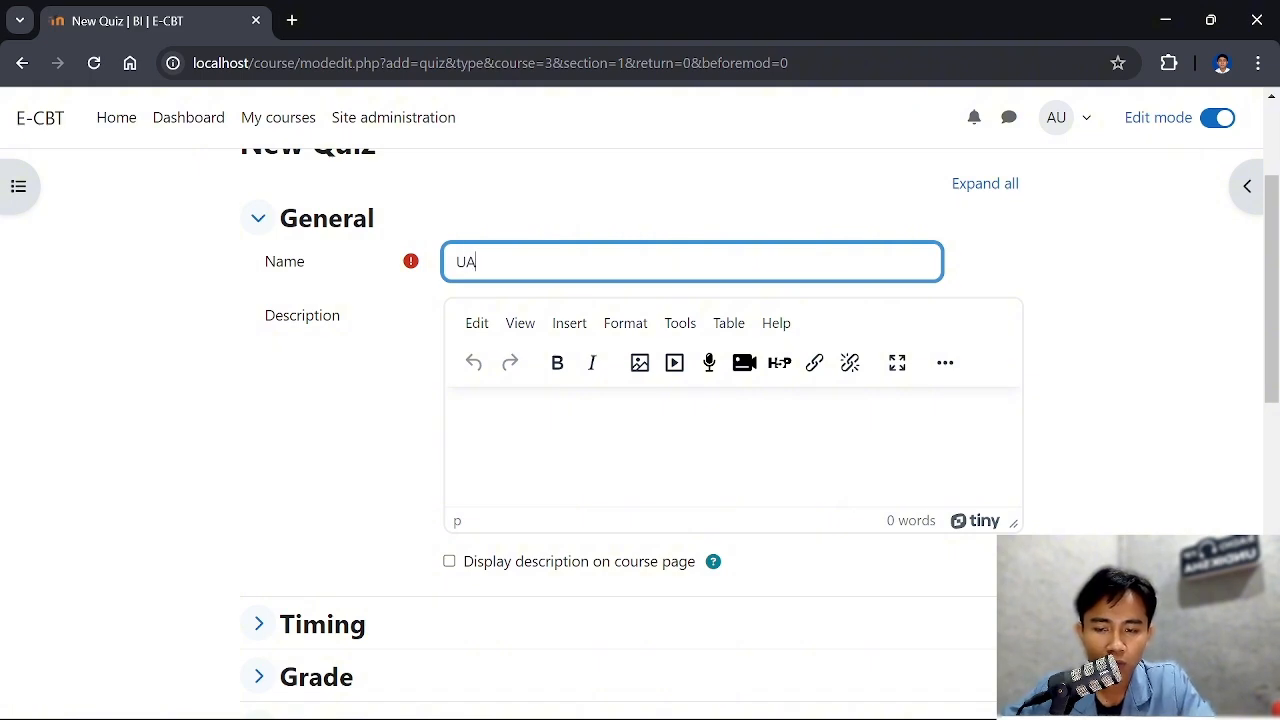
type("UAS Ba")
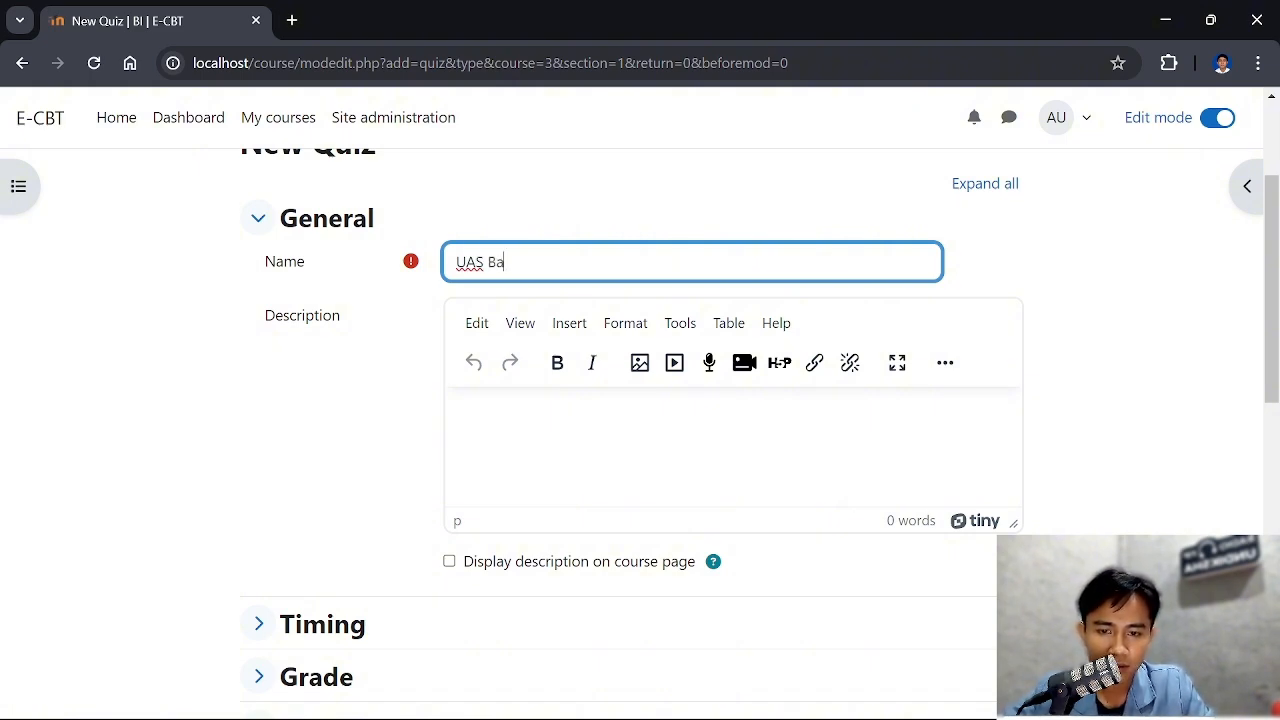
type("hsa")
key("BackSpace")
key("BackSpace")
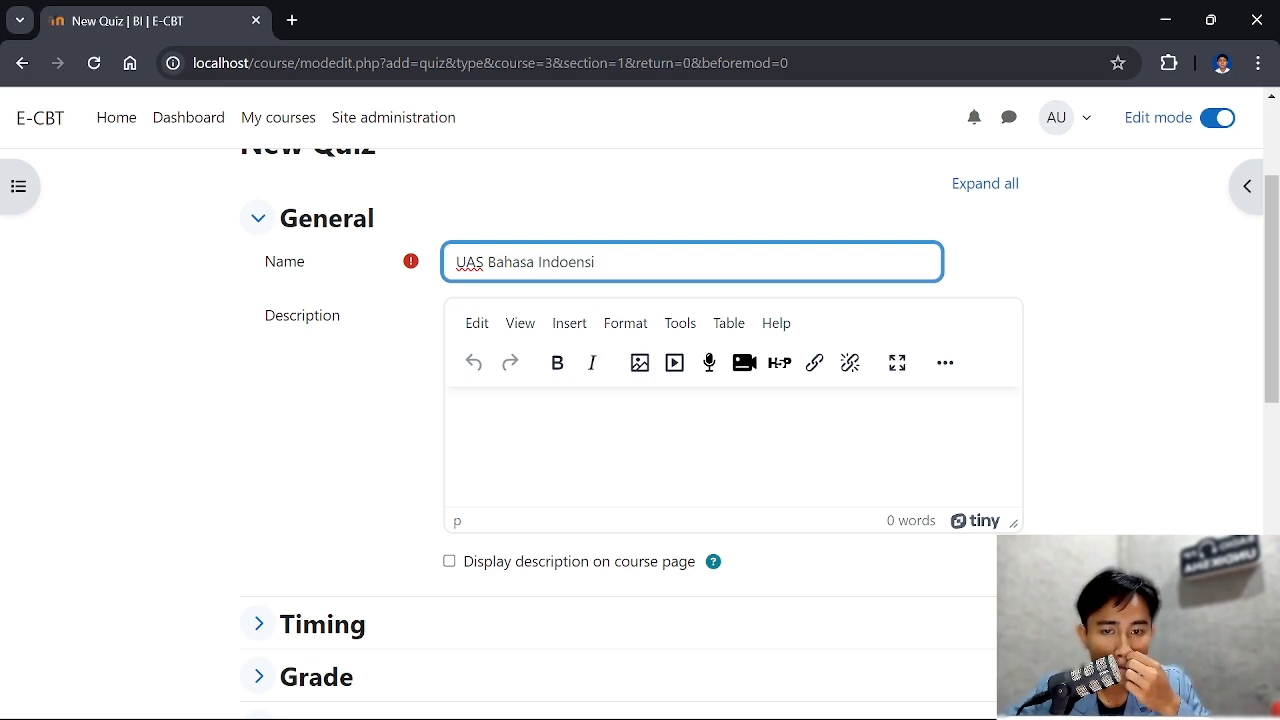
key("BackSpace")
key("BackSpace")
key("BackSpace")
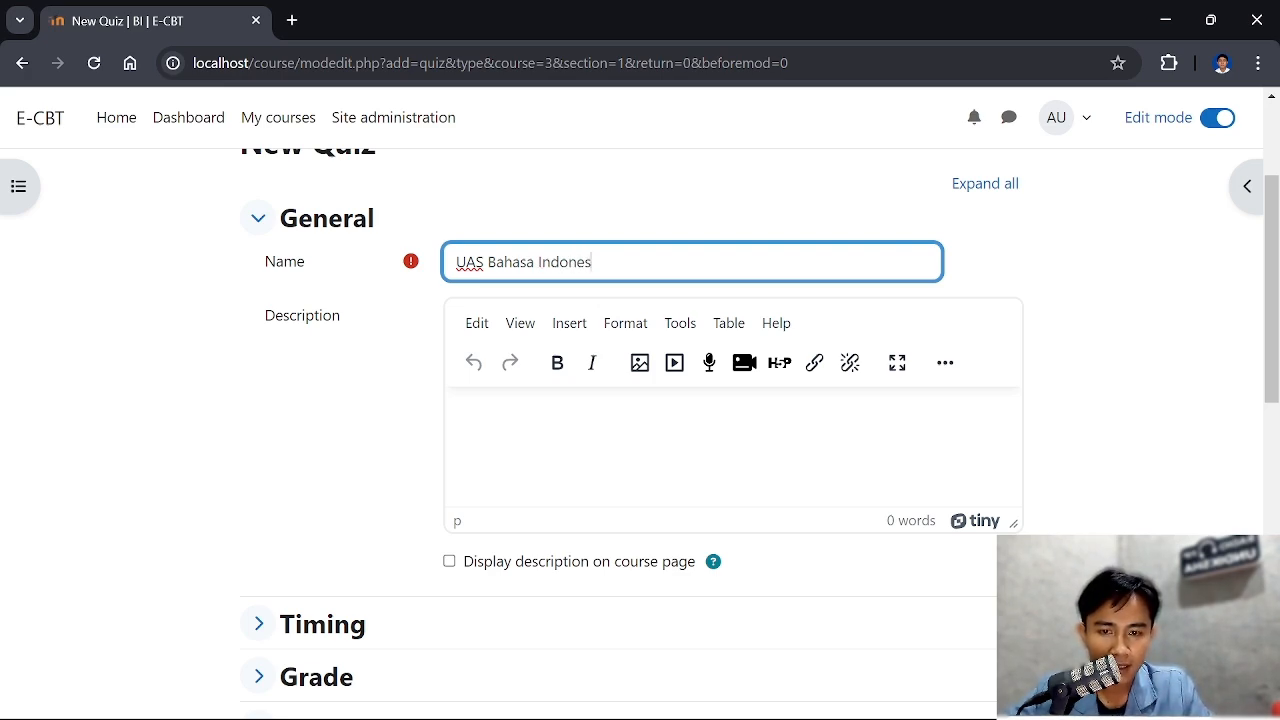
Enter the quiz description "Selamat Mengerjakan UAS"
scroll(554, 371, "down", 2)
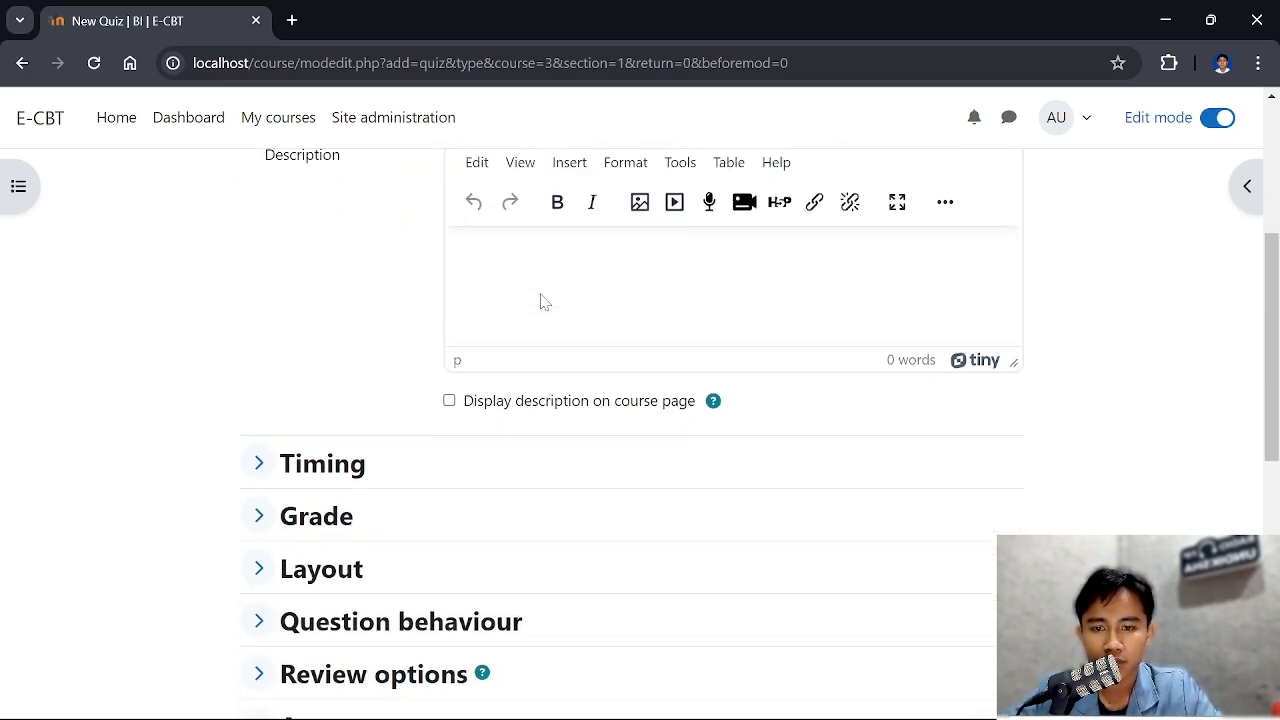
scroll(540, 300, "up", 1)
left_click(517, 328)
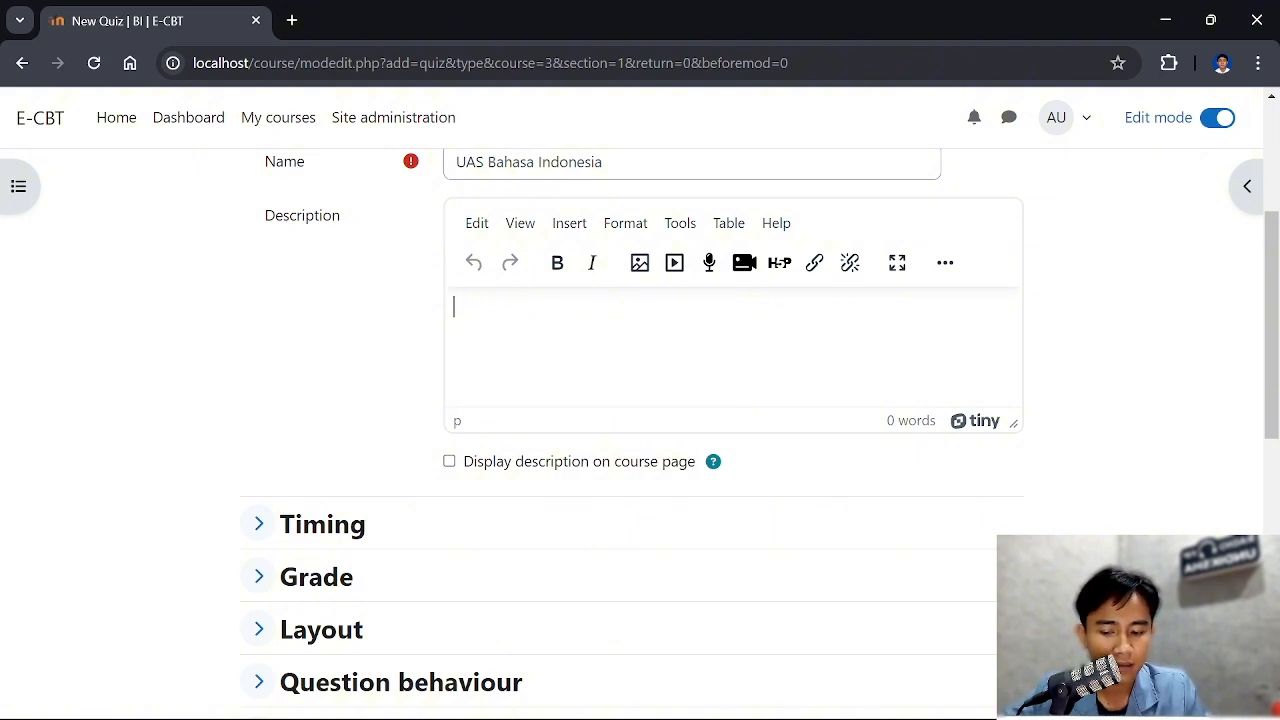
type("Selamat")
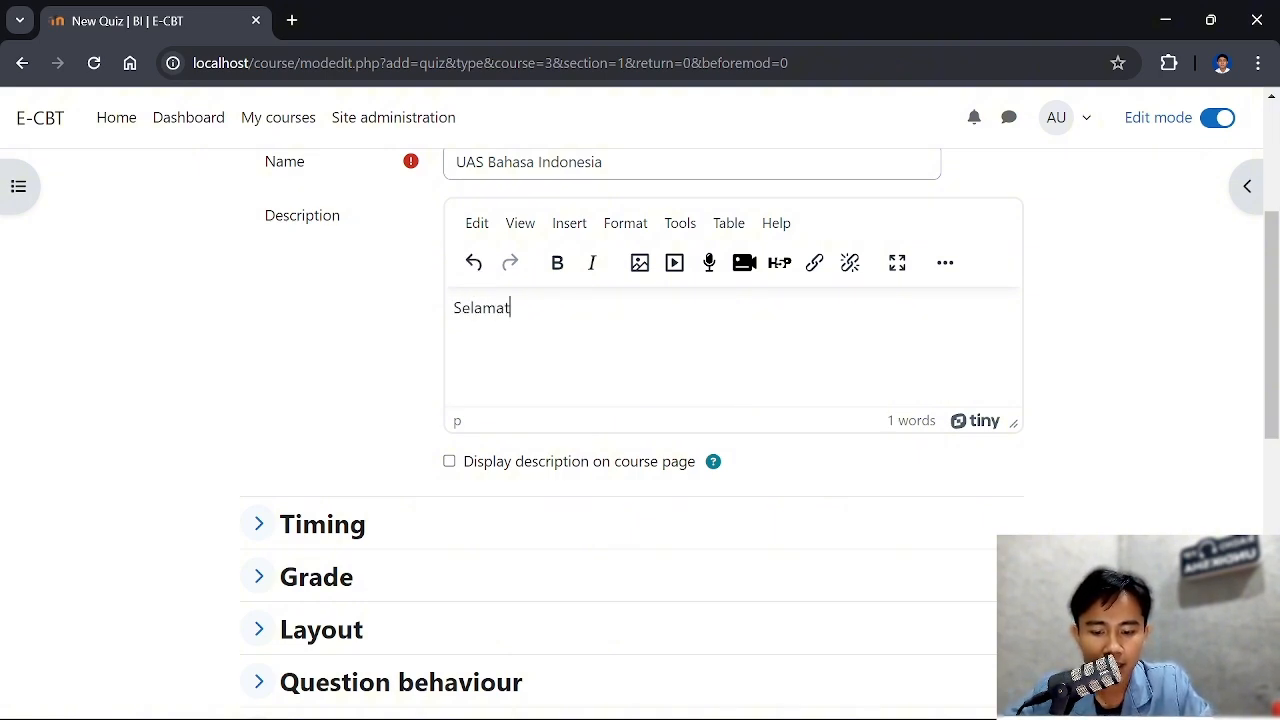
type(" Mengerj")
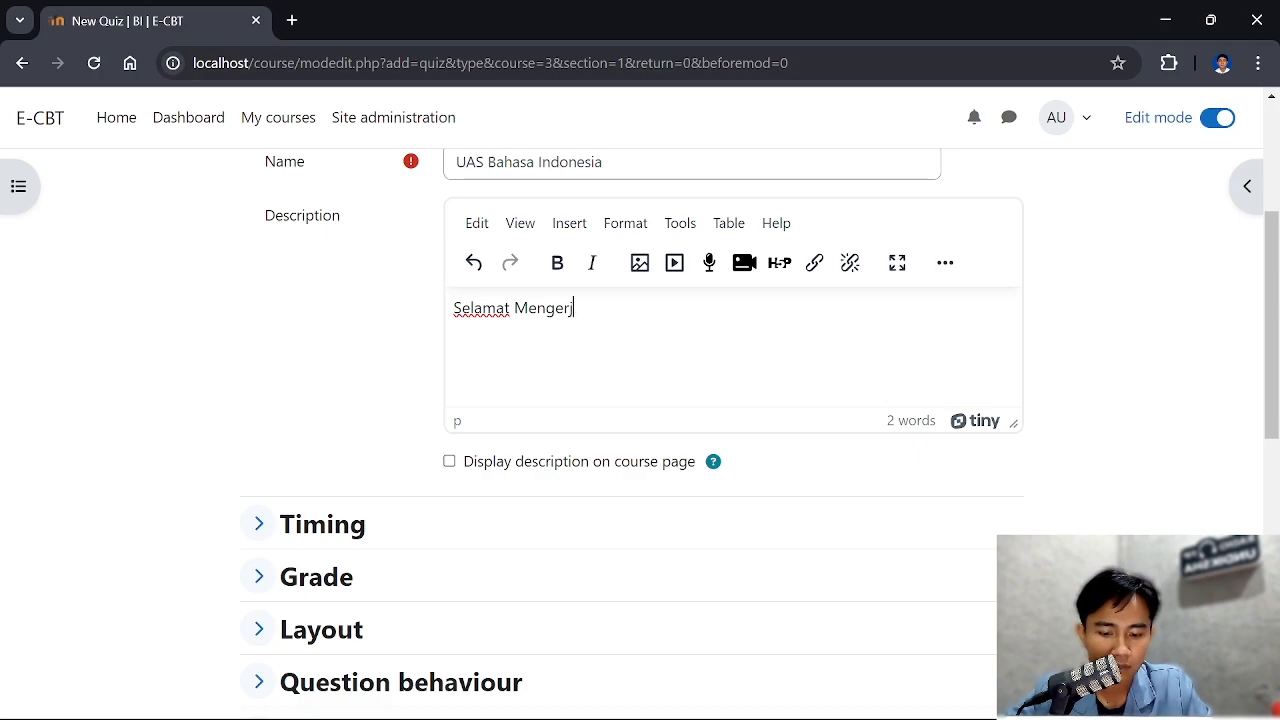
type("akan UAS")
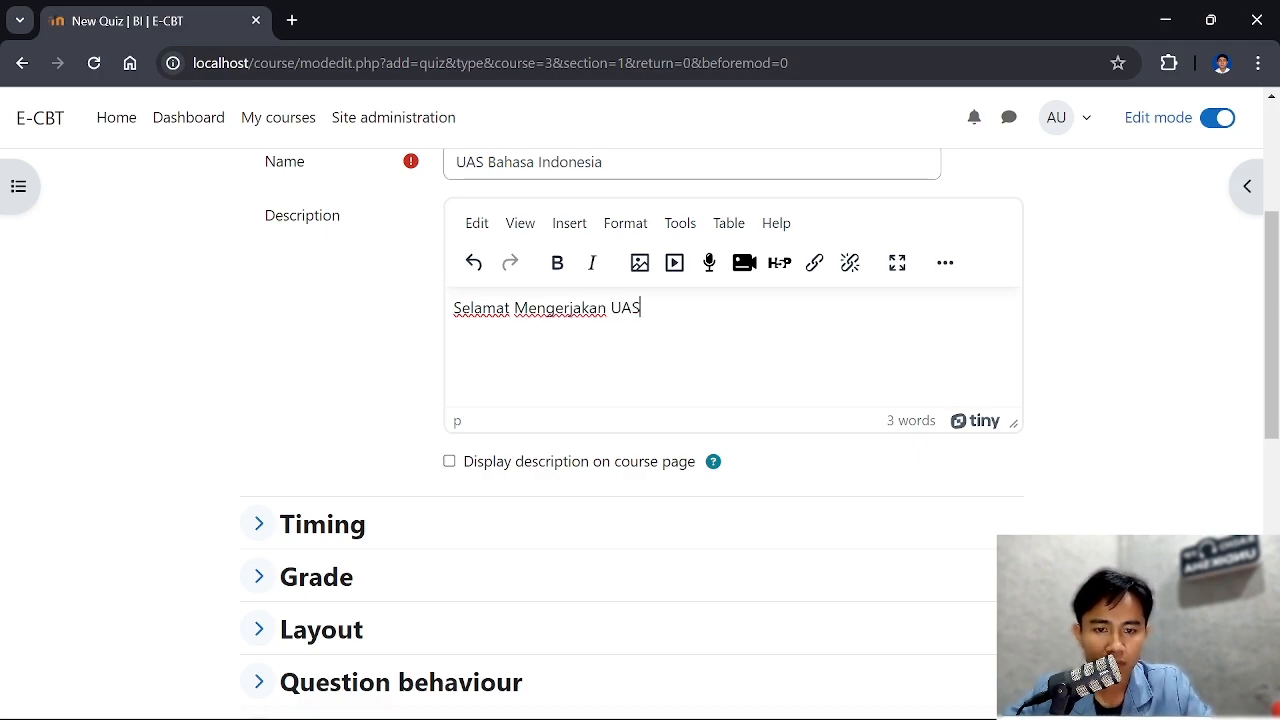
Check the new quiz's timing settings, leave them at their defaults, and save the quiz with a return to the course
scroll(603, 314, "down", 3)
scroll(620, 314, "up", 3)
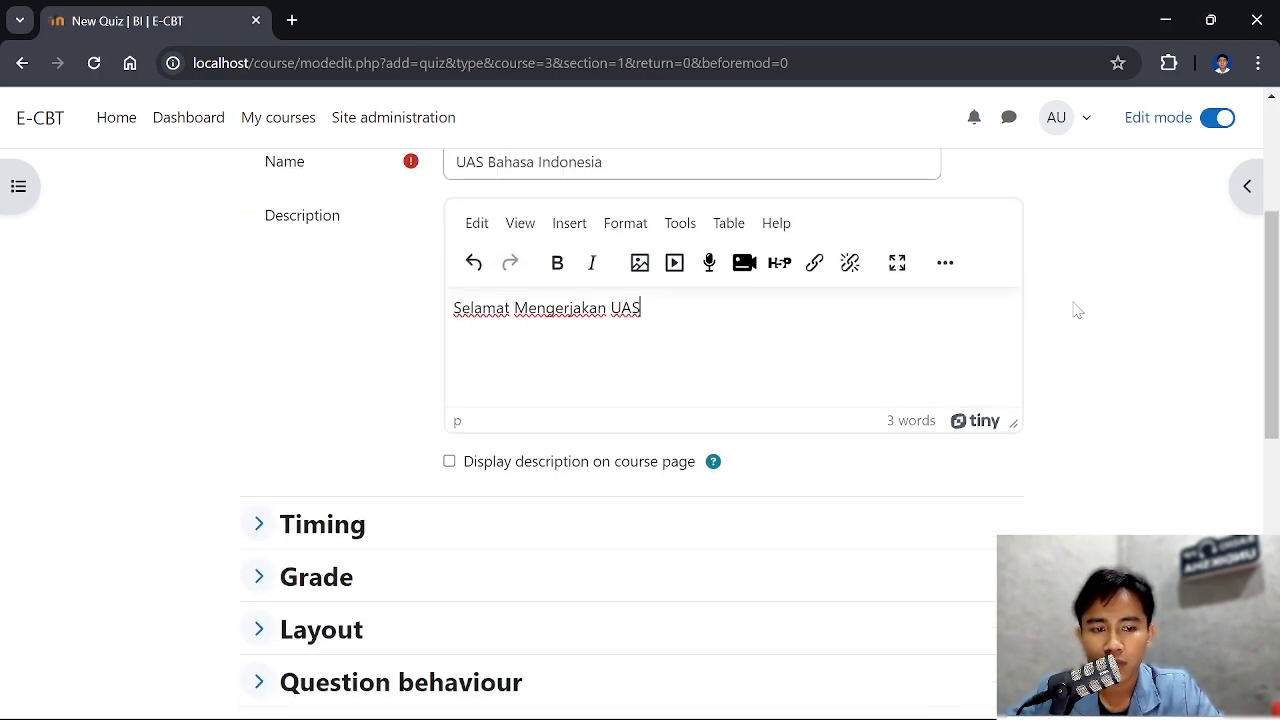
scroll(705, 347, "up", 2)
scroll(517, 398, "down", 6)
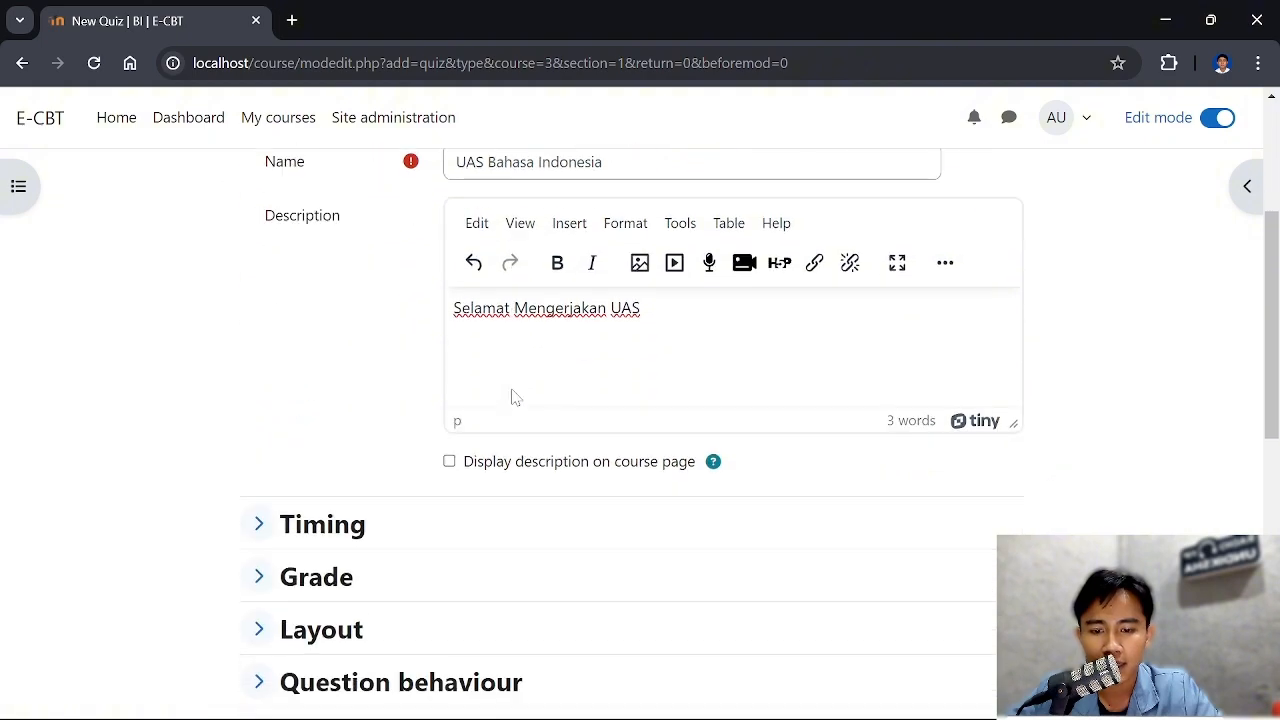
scroll(520, 397, "up", 3)
left_click(258, 389)
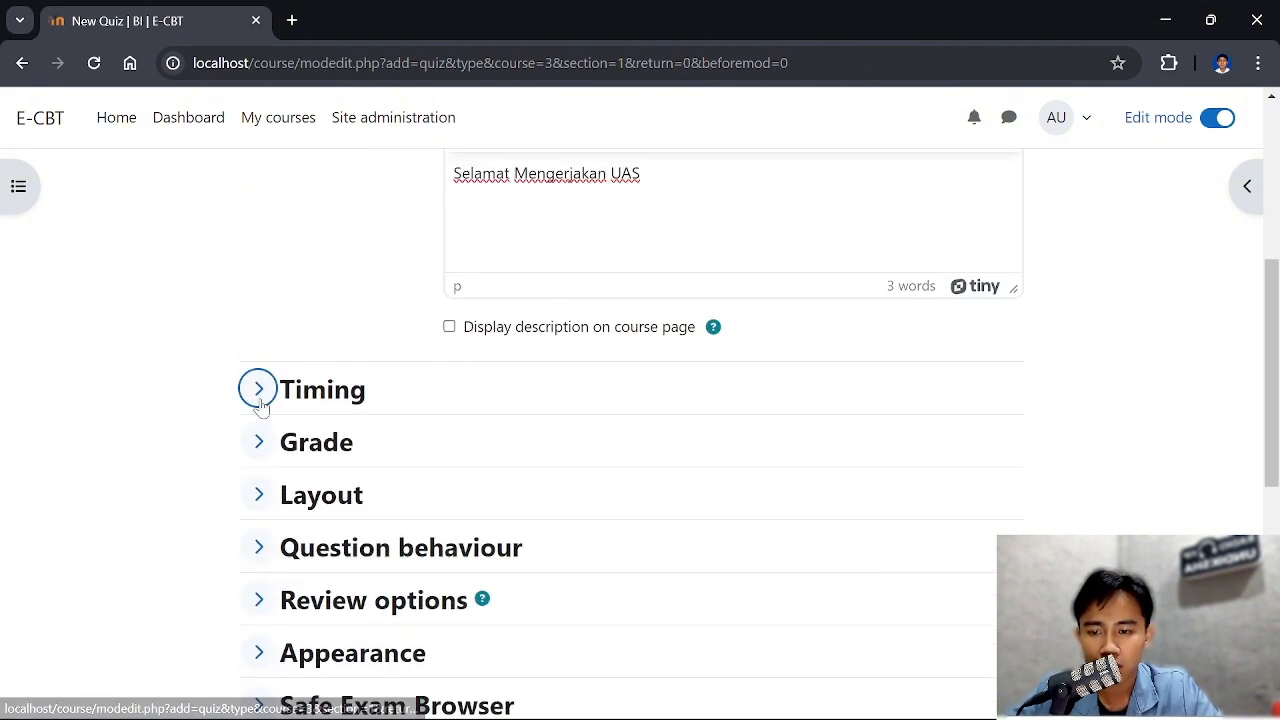
scroll(606, 382, "down", 2)
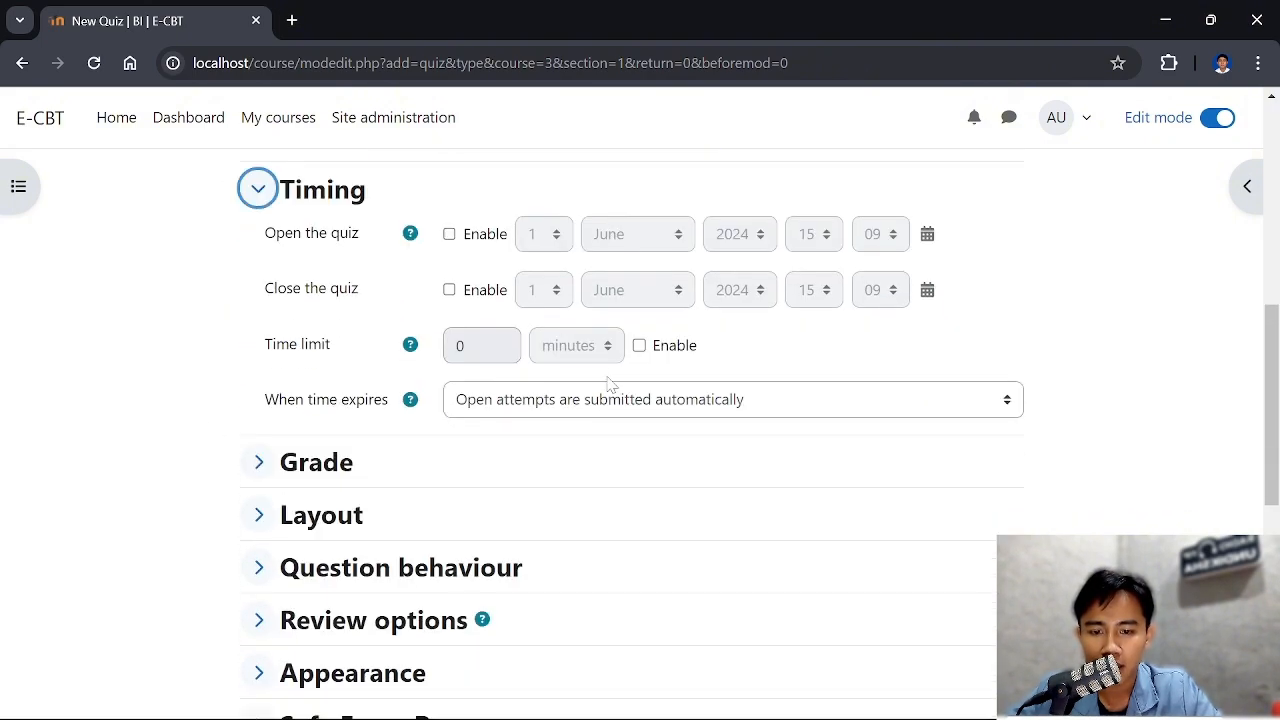
left_click(258, 189)
scroll(491, 366, "down", 4)
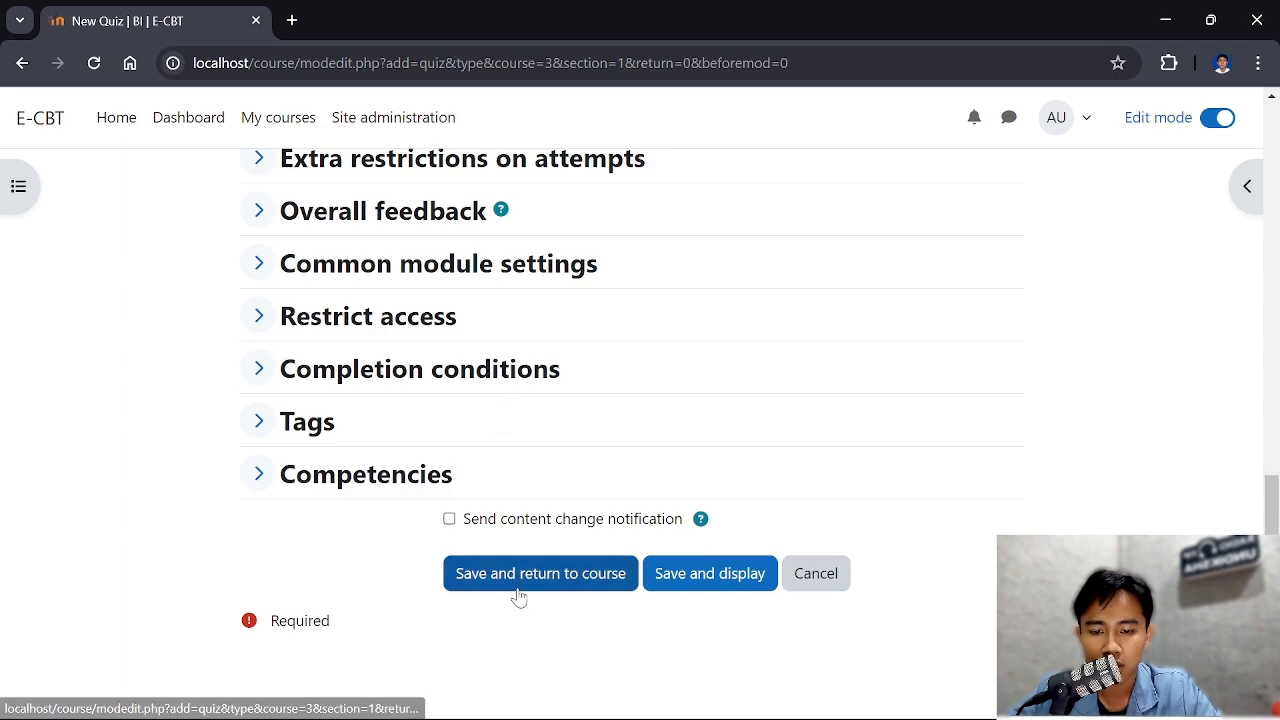
left_click(519, 597)
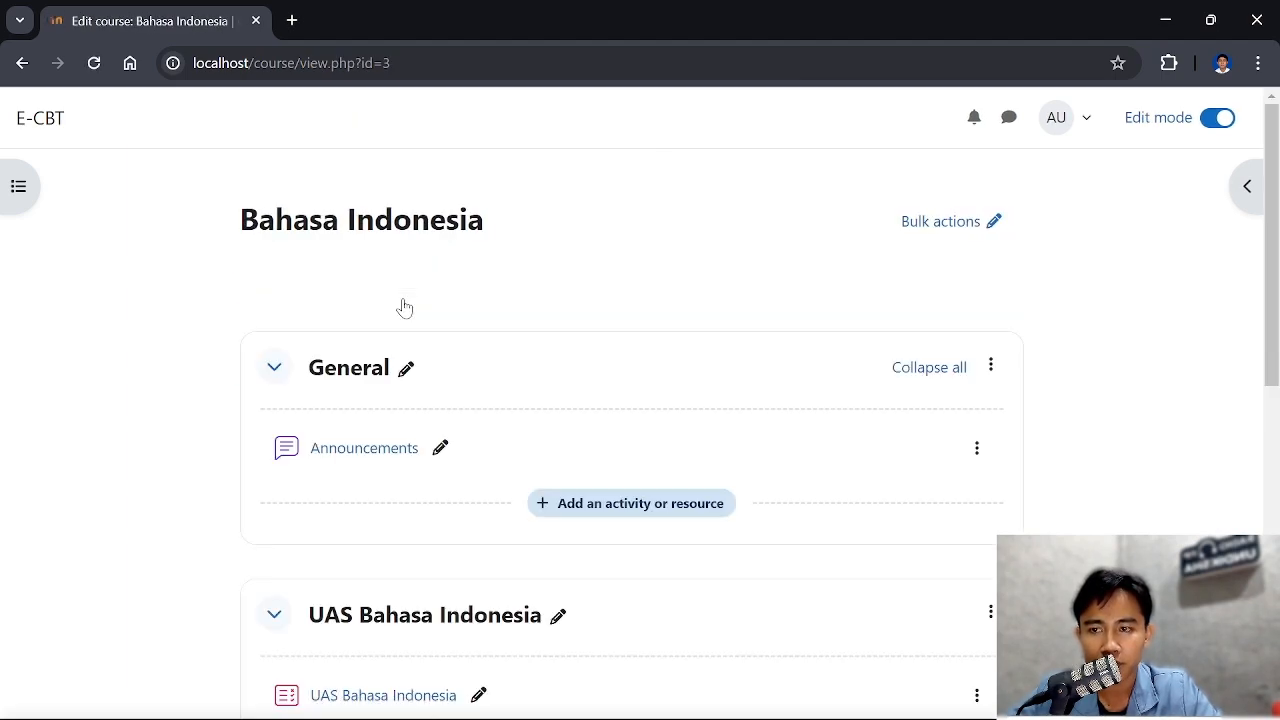
Open the UAS Bahasa Indonesia quiz from the course page and go to its question editing page
scroll(404, 316, "down", 2)
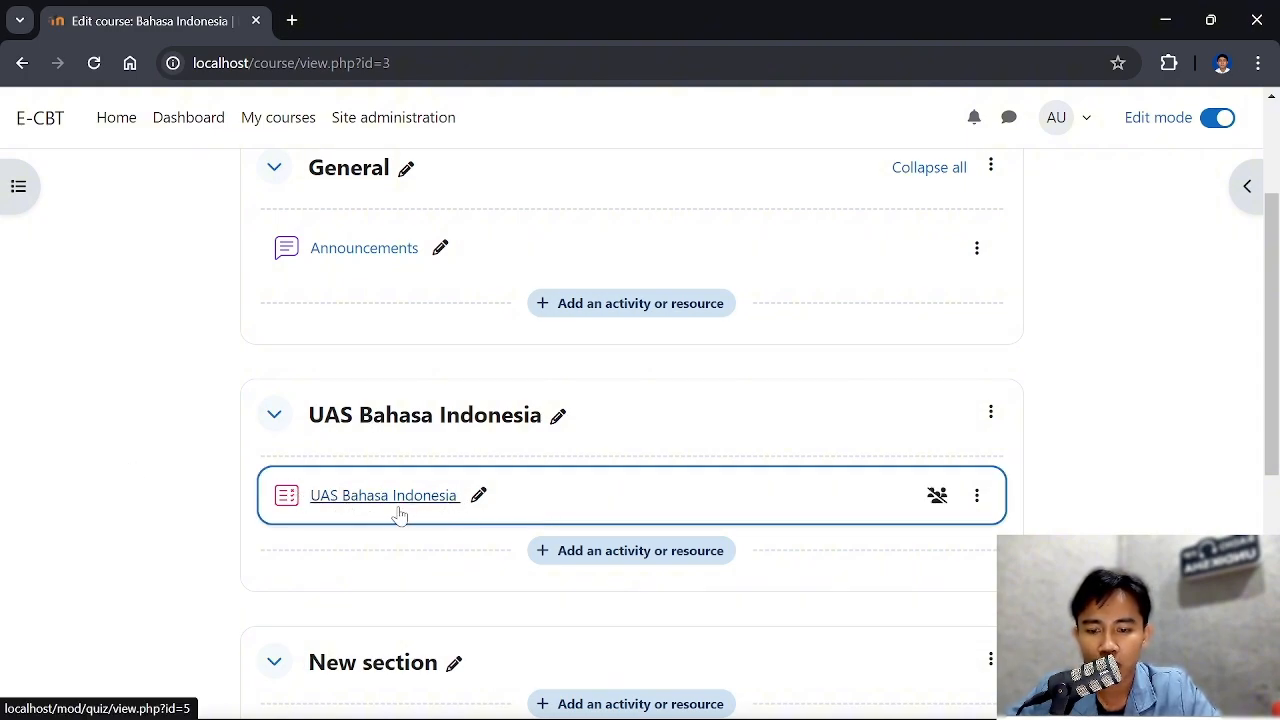
scroll(563, 471, "down", 2)
scroll(398, 347, "up", 1)
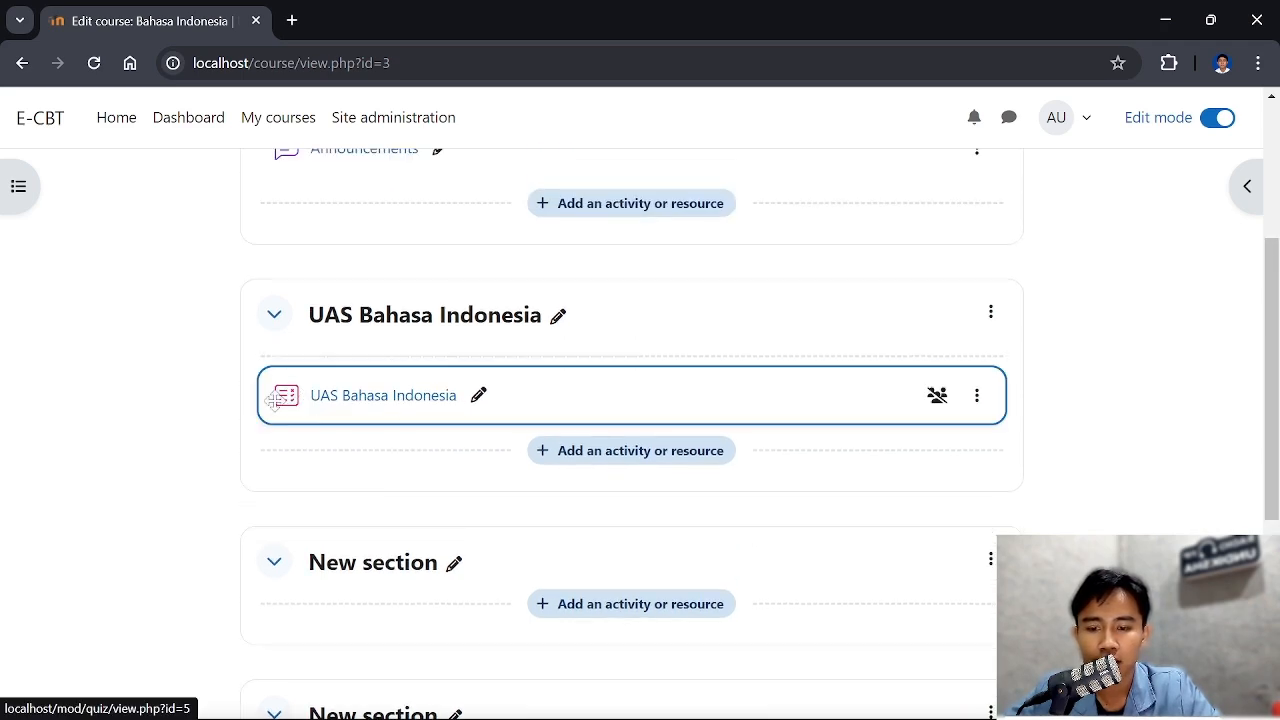
left_click(404, 408)
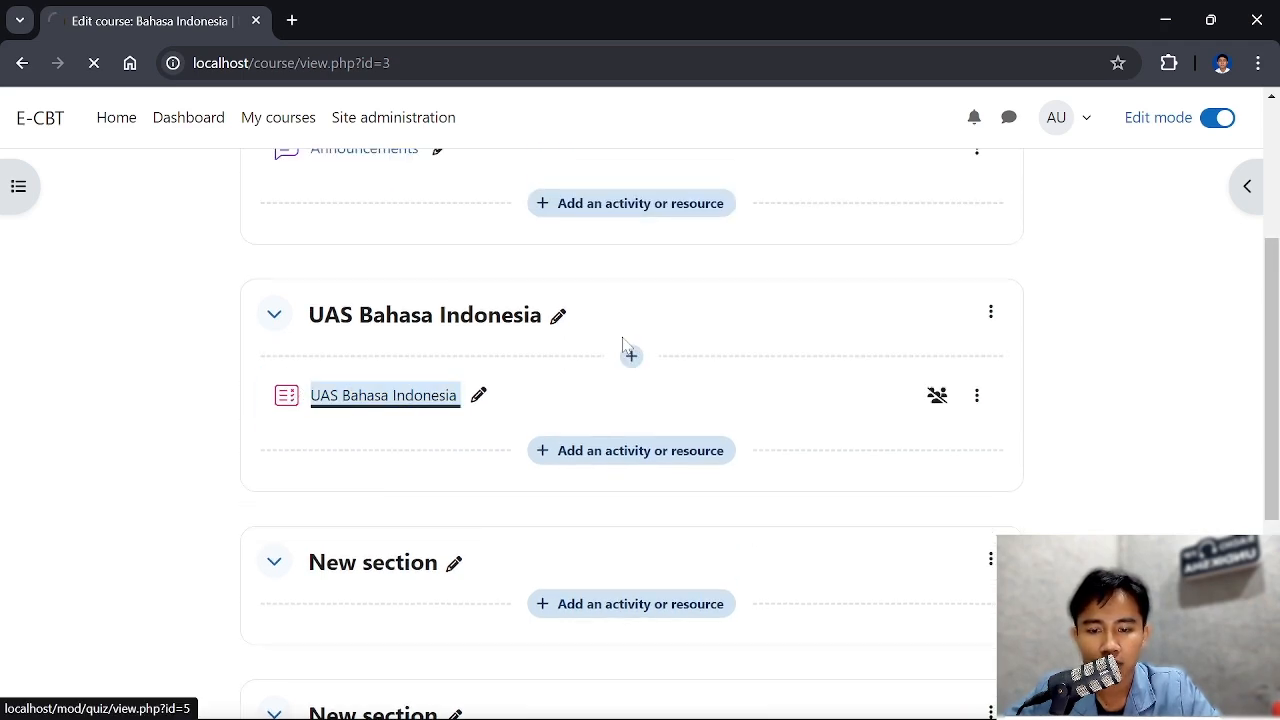
scroll(650, 335, "down", 1)
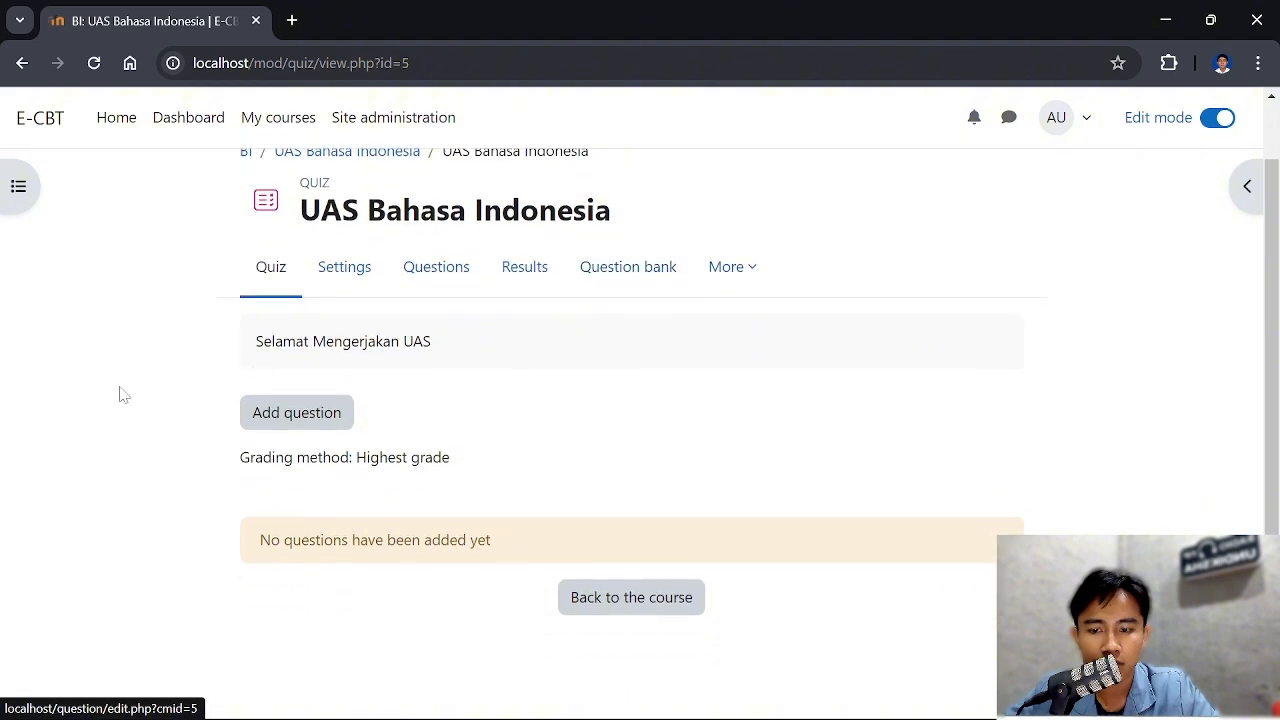
scroll(535, 420, "up", 1)
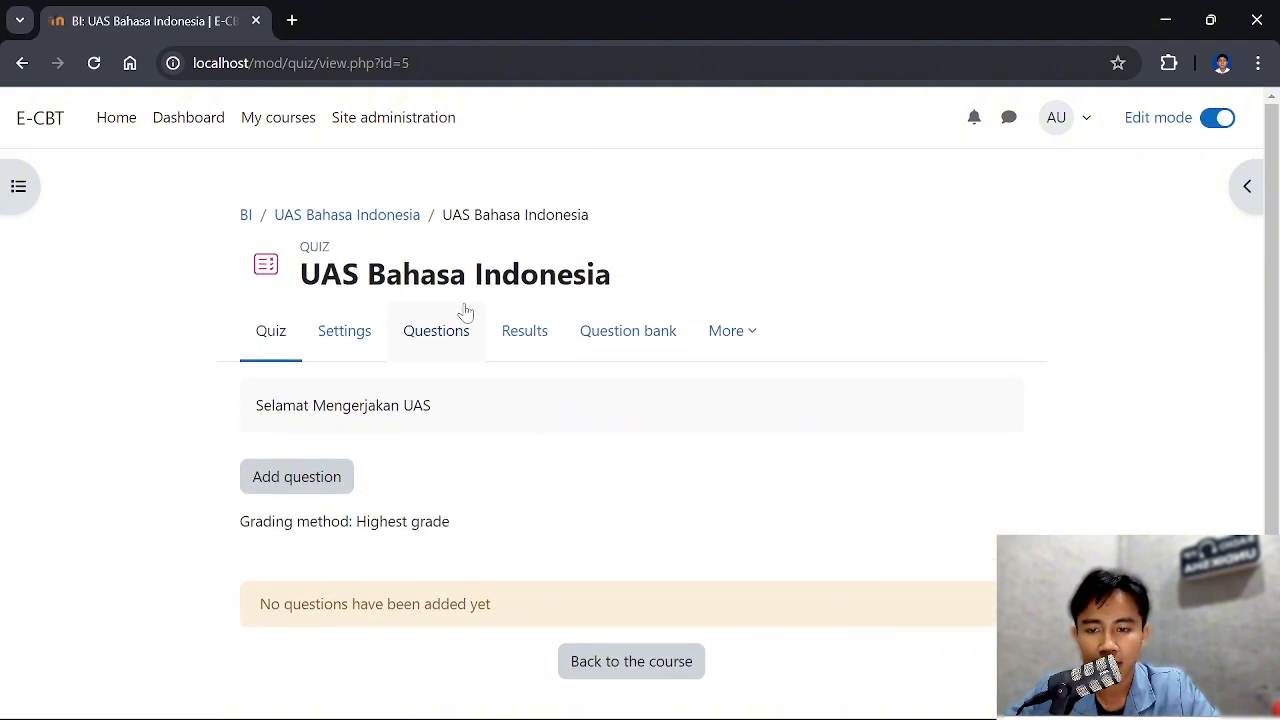
scroll(466, 309, "down", 1)
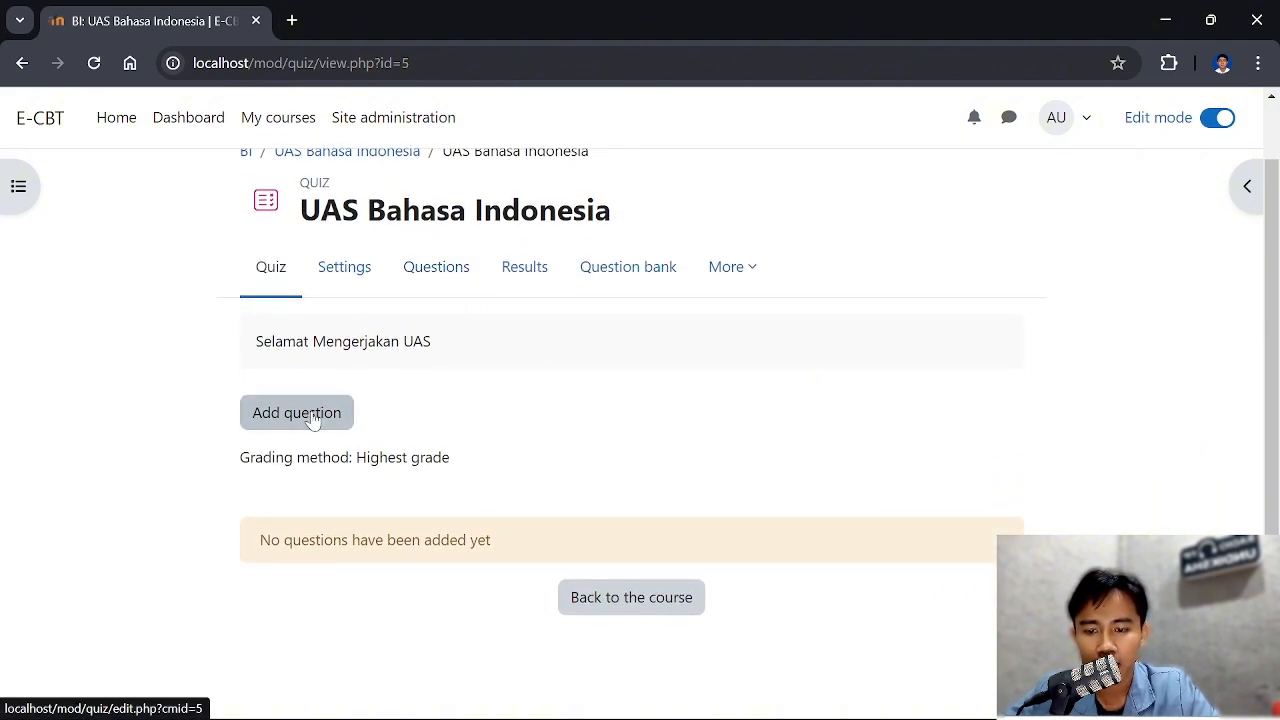
left_click(313, 418)
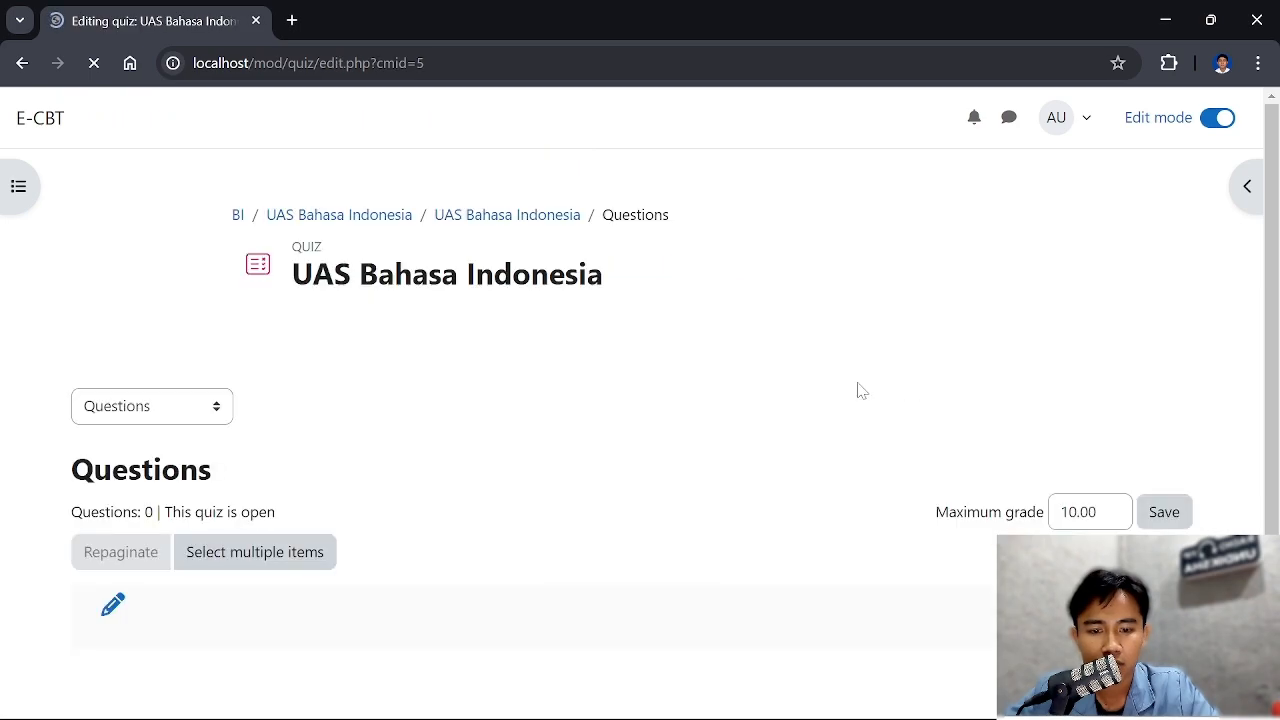
scroll(741, 390, "down", 1)
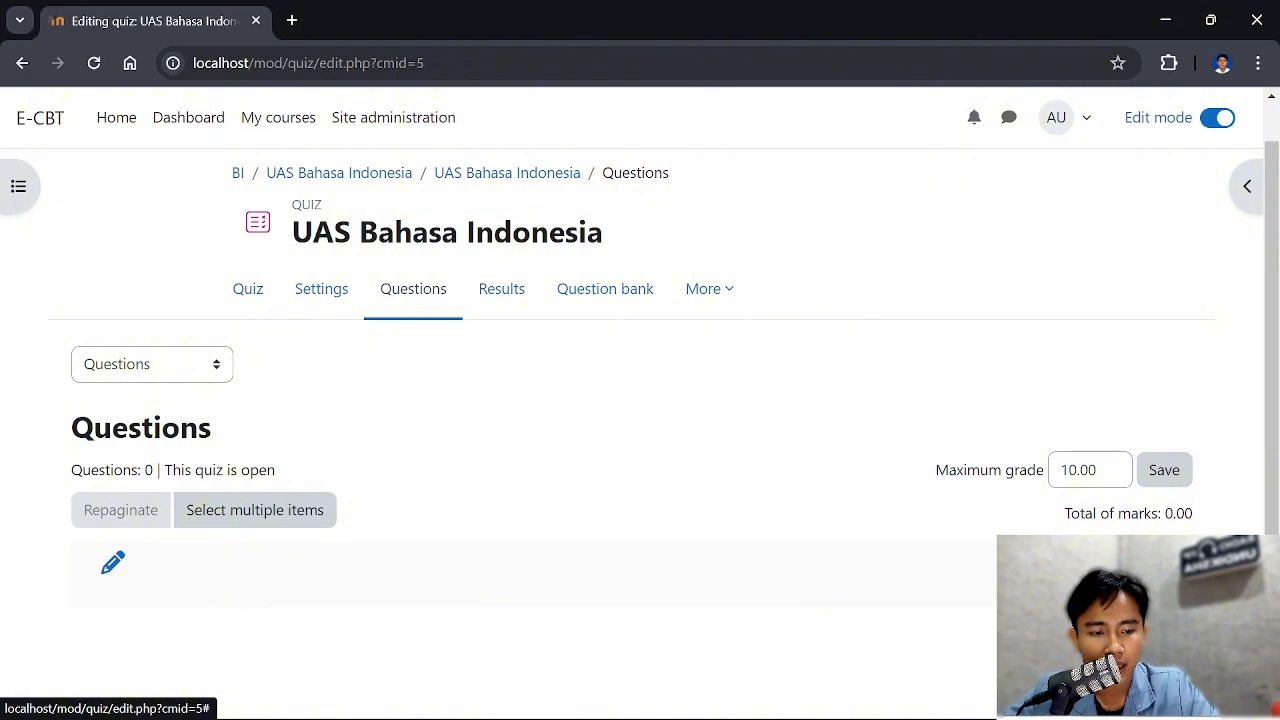
Add a new Multiple choice question to the UAS Bahasa Indonesia quiz
left_click(1163, 590)
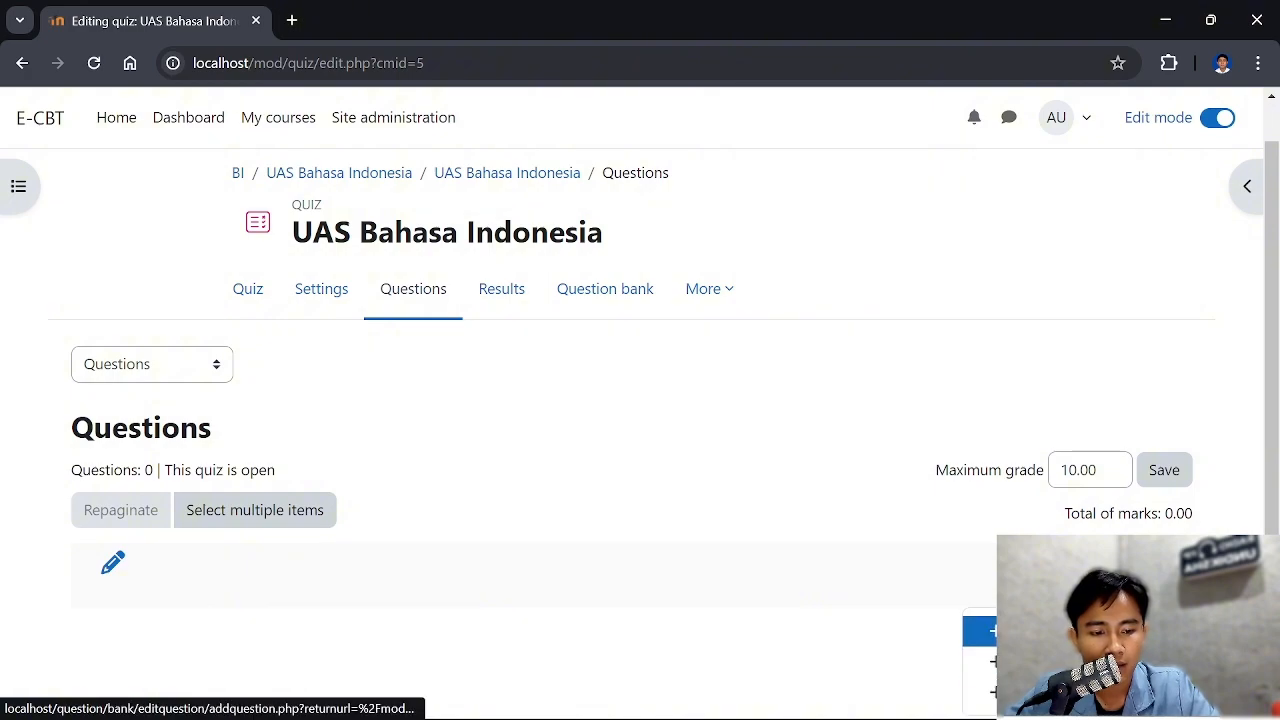
left_click(1030, 631)
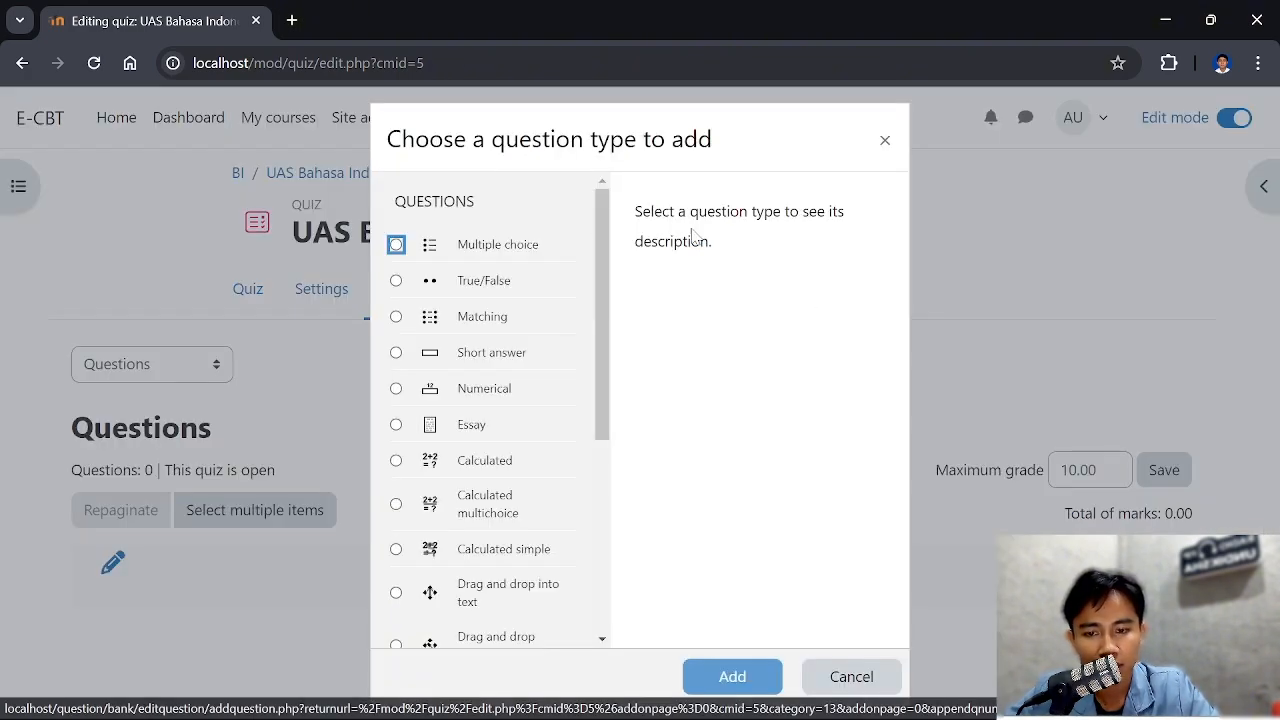
left_click(396, 246)
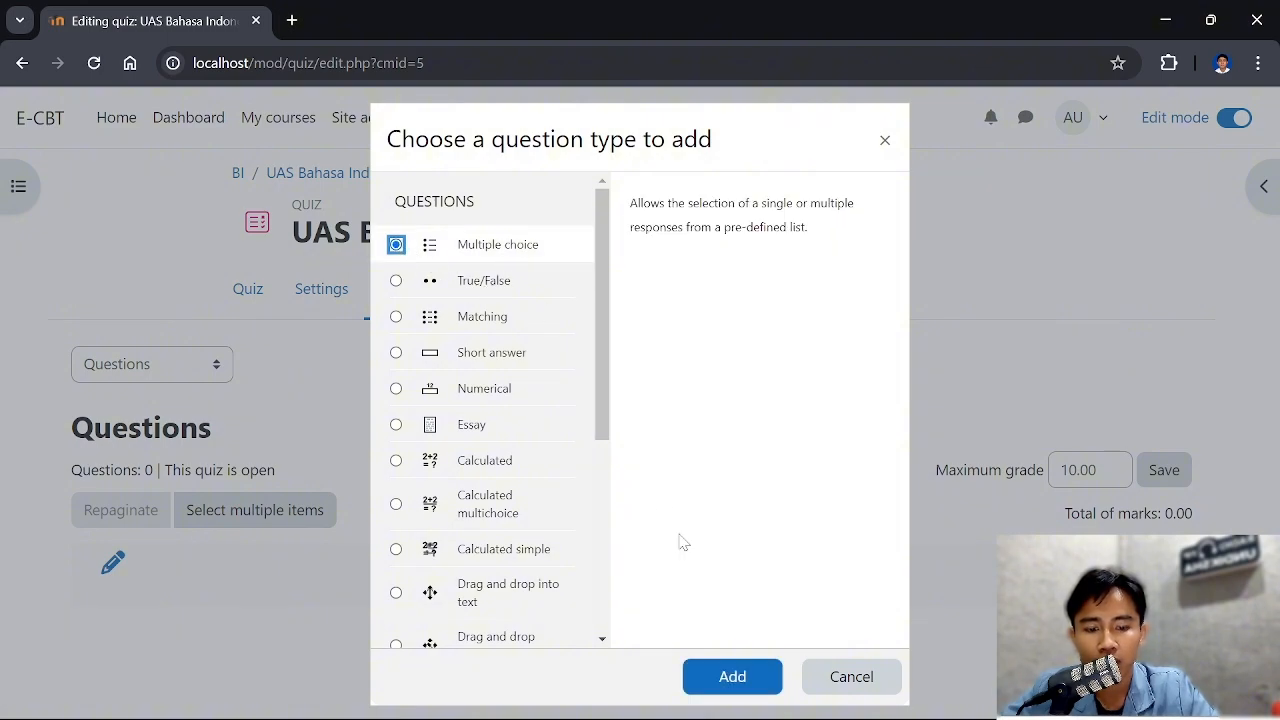
left_click(694, 680)
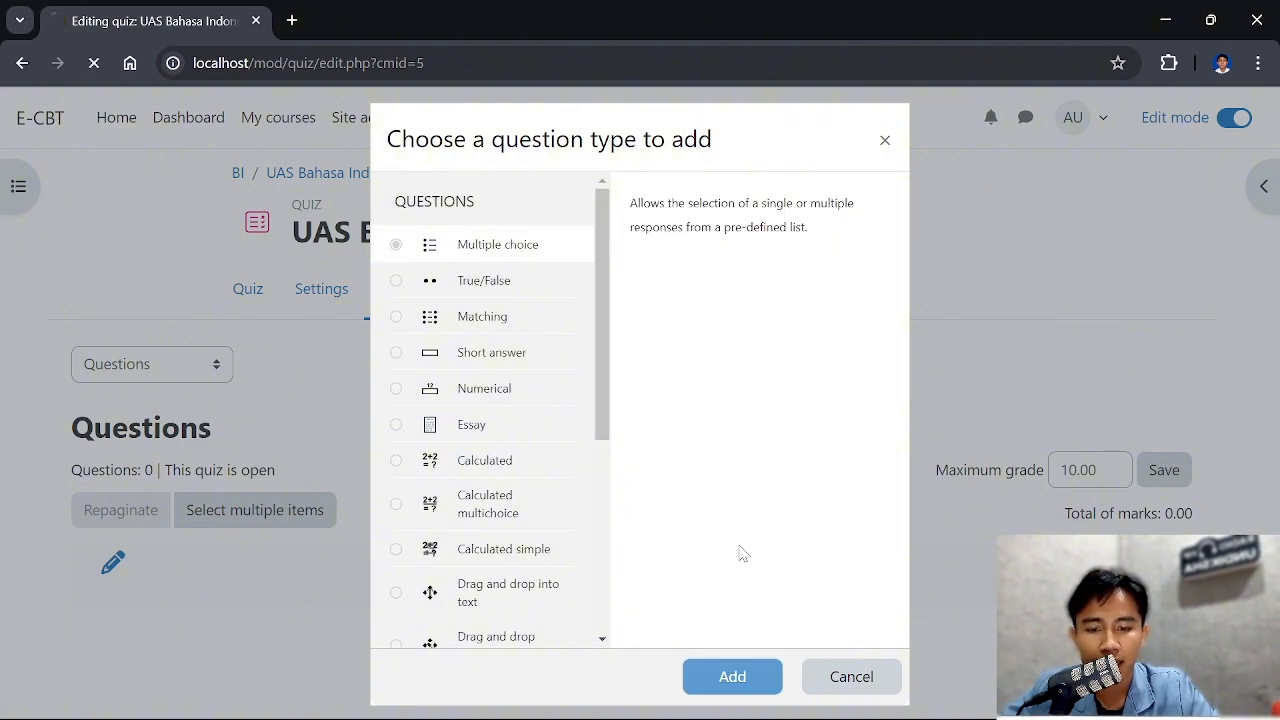
Name the new multiple choice question 1, keeping it in the Default for BI category
scroll(341, 288, "down", 2)
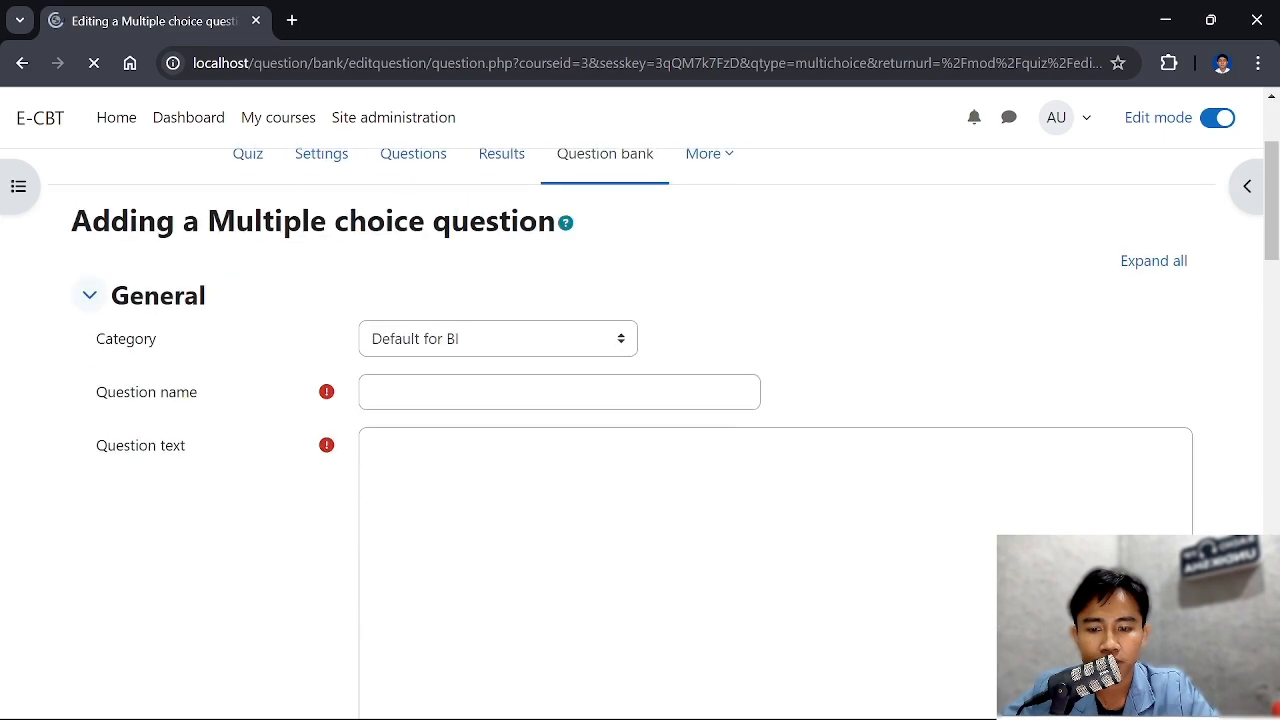
scroll(341, 288, "down", 1)
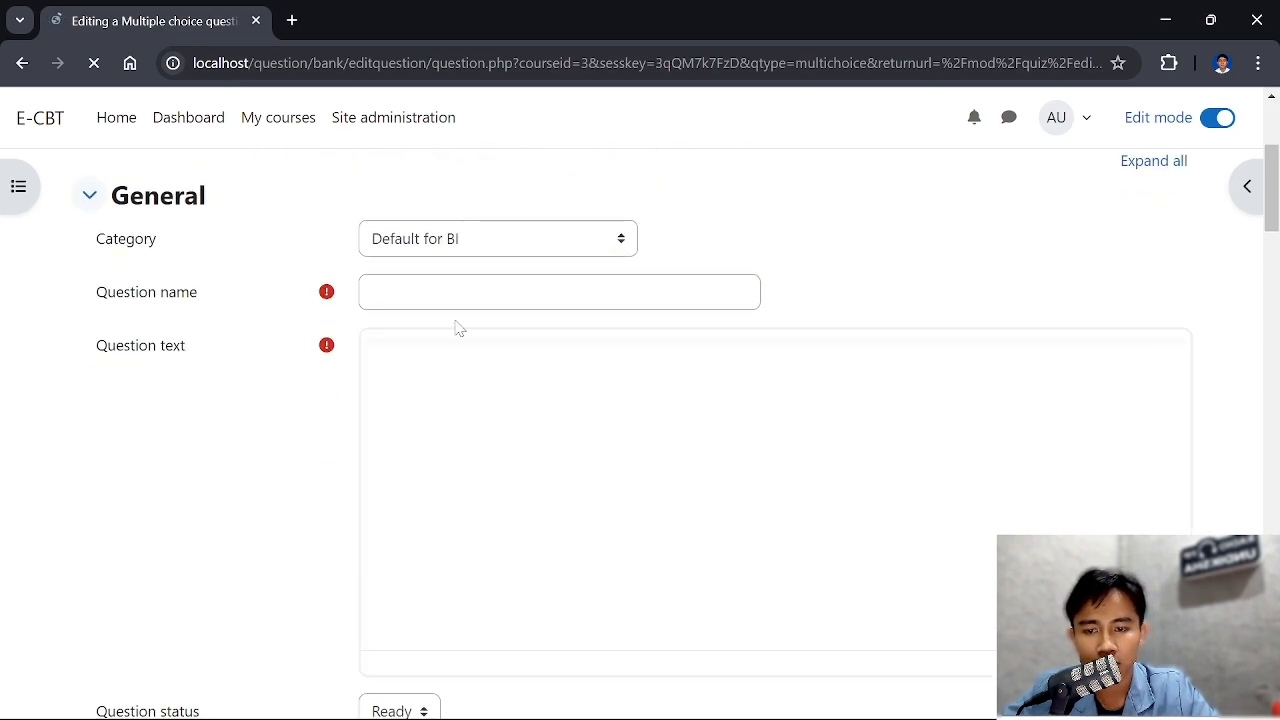
scroll(527, 350, "down", 1)
scroll(500, 334, "up", 1)
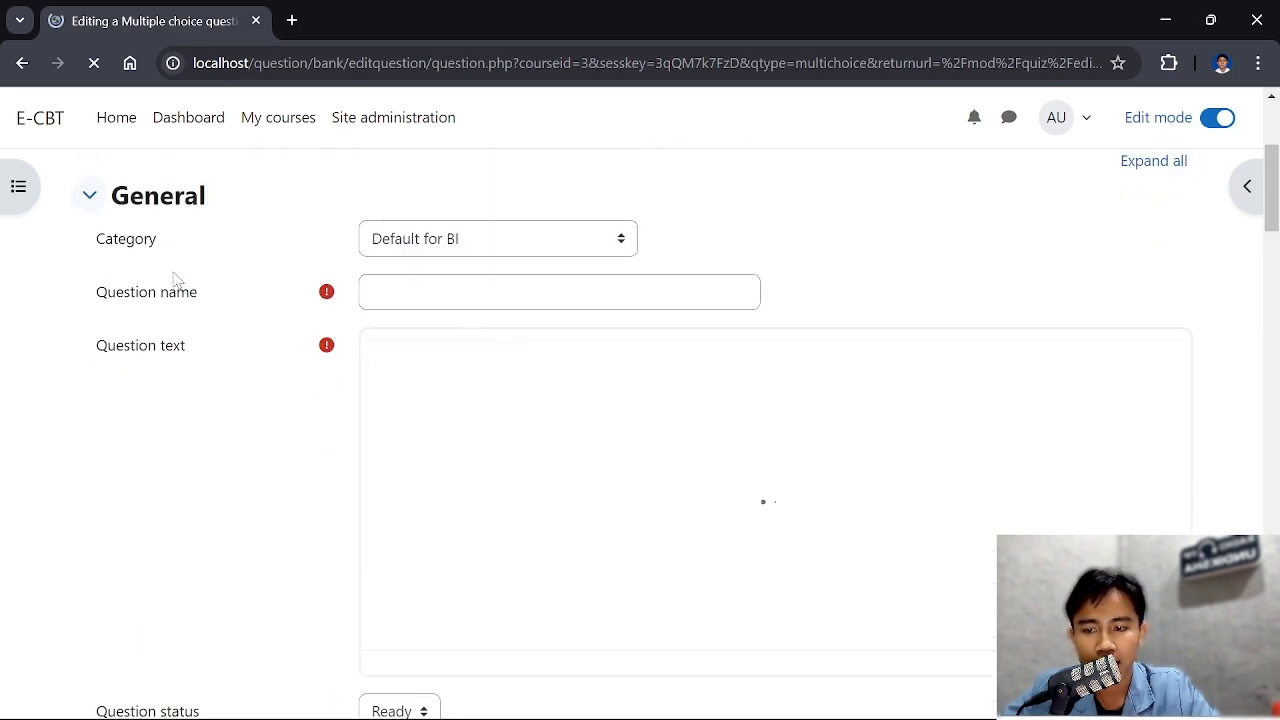
left_click(502, 292)
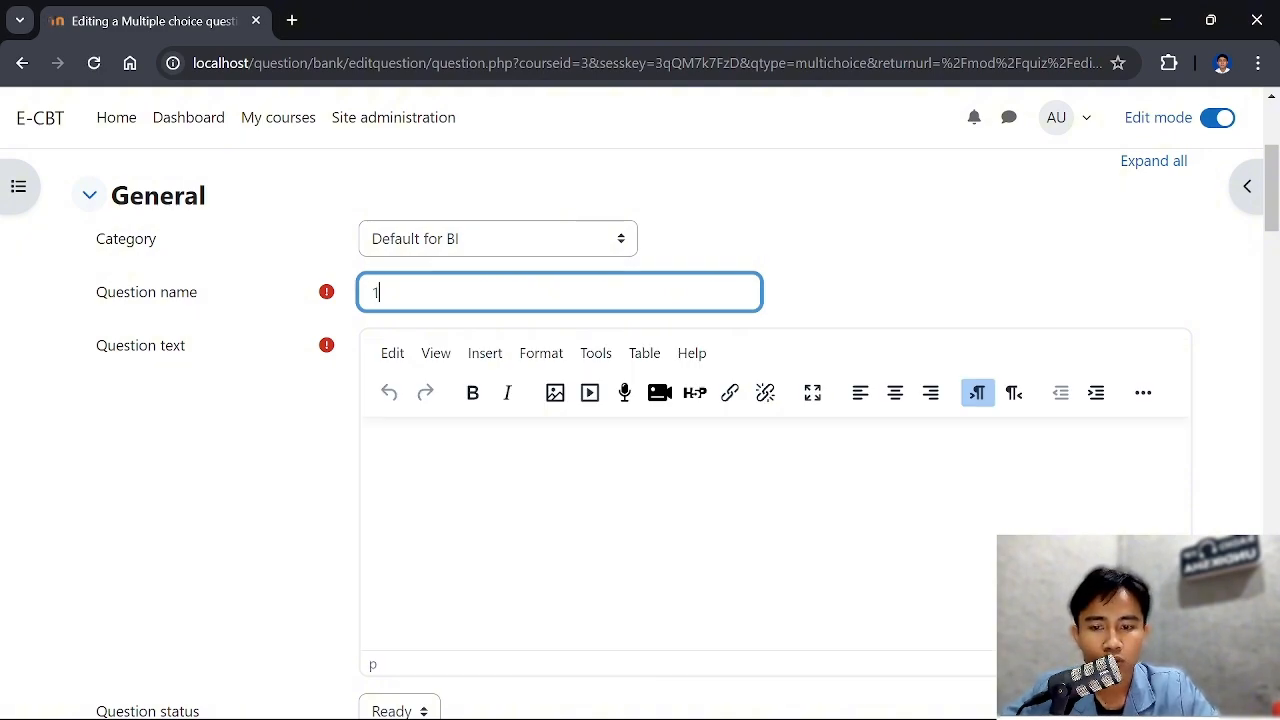
scroll(457, 320, "down", 2)
scroll(463, 320, "up", 1)
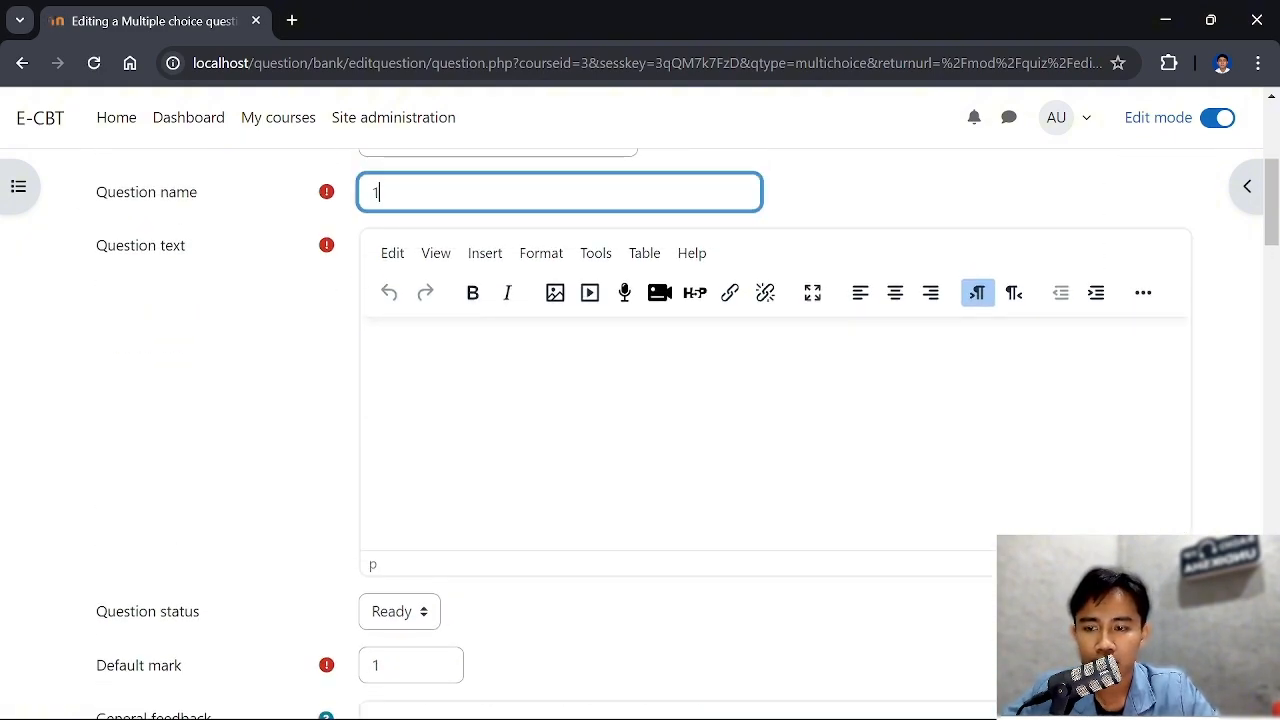
Copy the reading paragraph above Soal 1 from the sample questions PDF and paste it as the question text
left_click(455, 345)
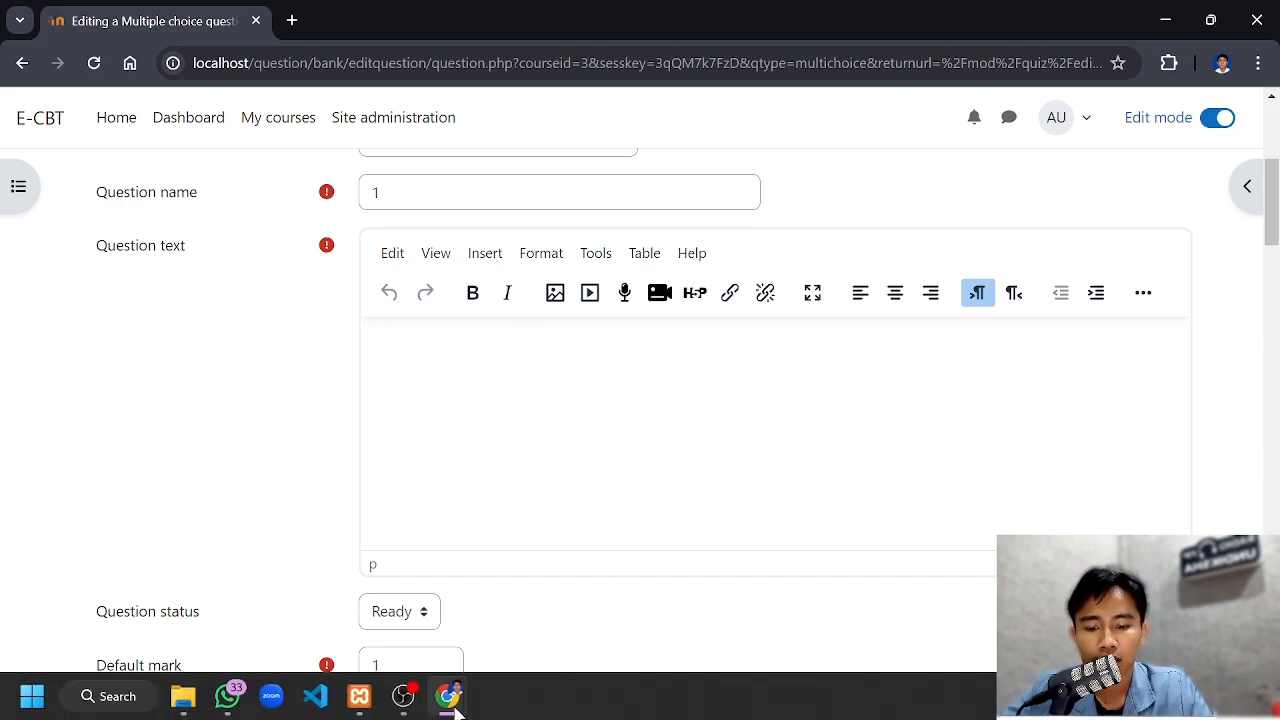
left_click(508, 626)
scroll(780, 420, "up", 1)
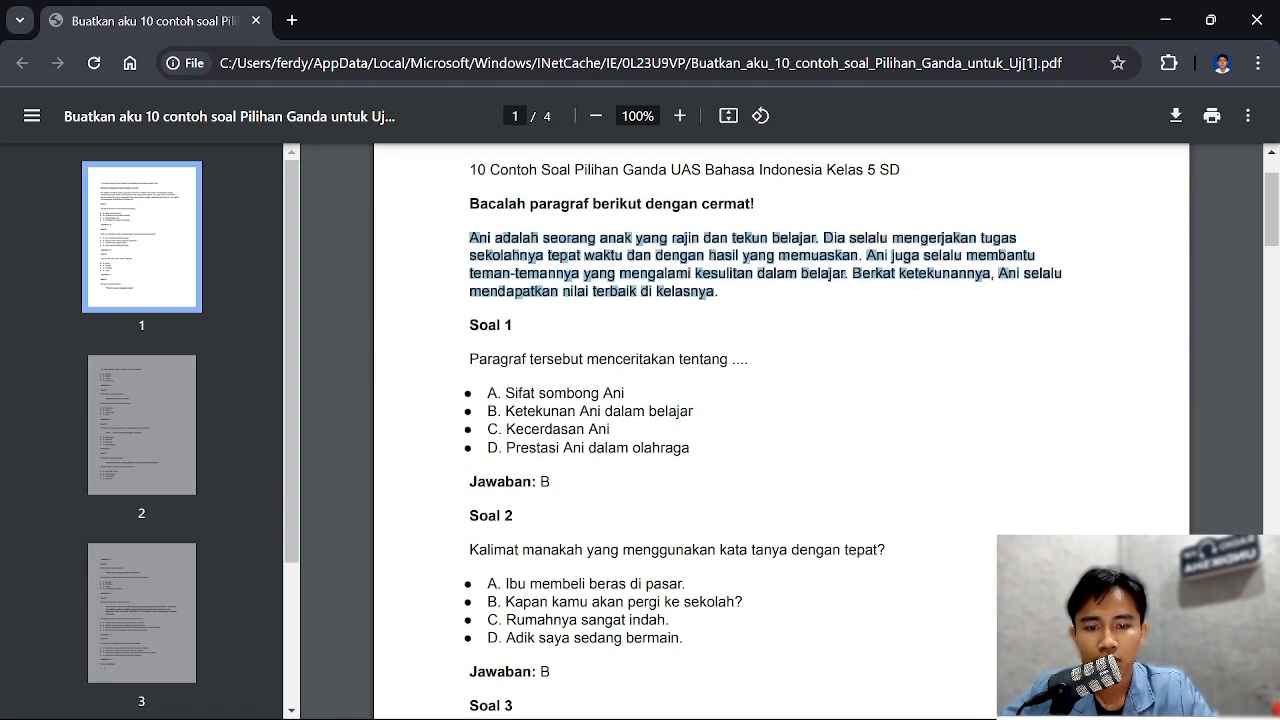
left_click(891, 257)
left_click_drag(471, 238, 716, 292)
key("ctrl+c")
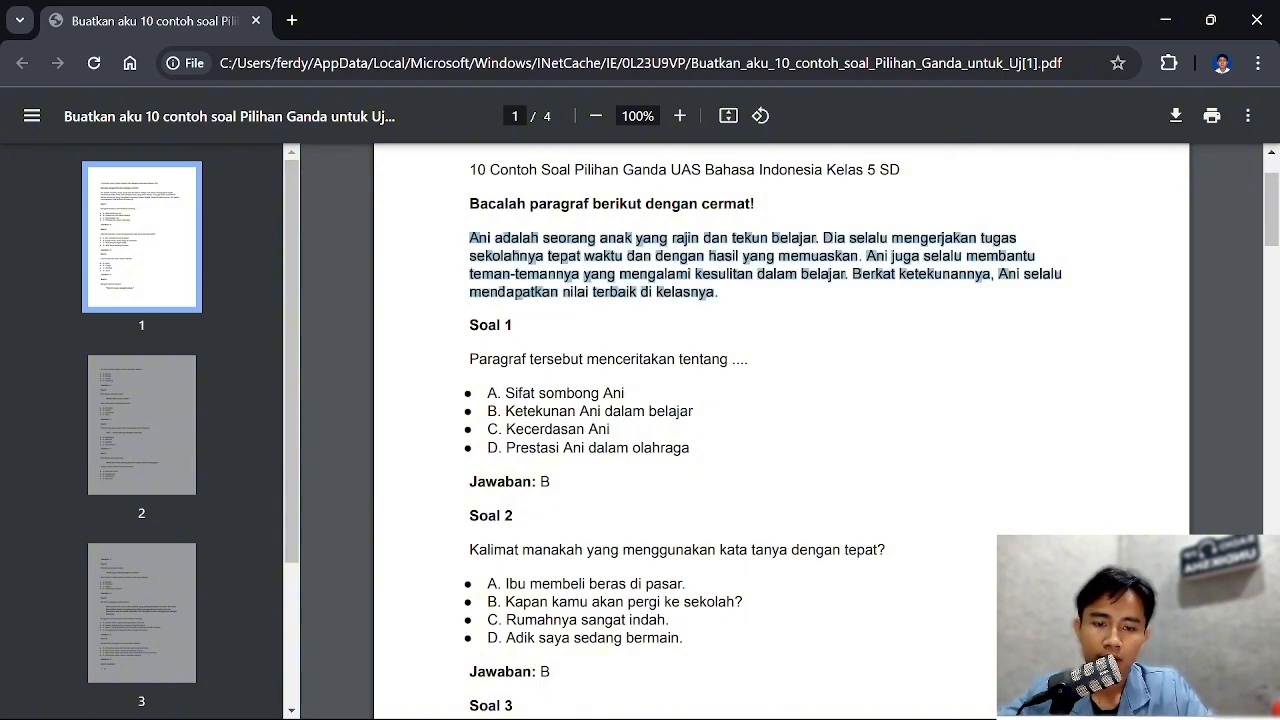
scroll(780, 430, "down", 2)
mouse_move(441, 704)
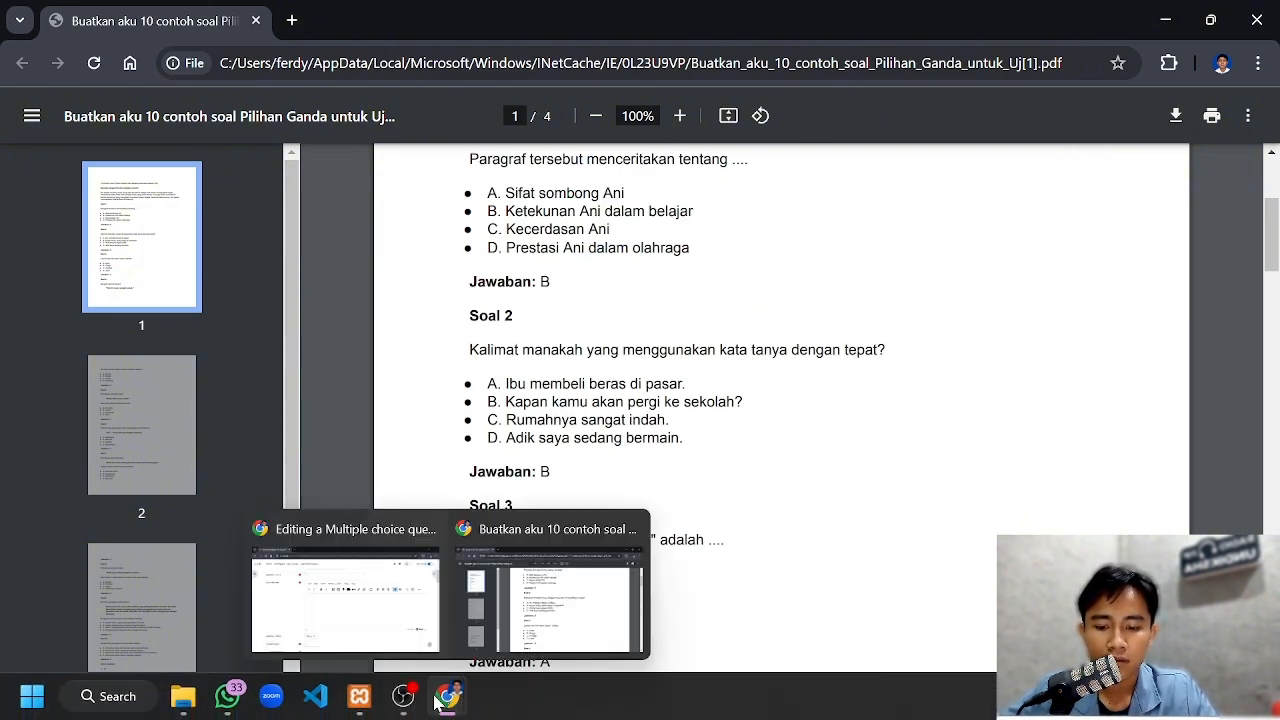
left_click(345, 585)
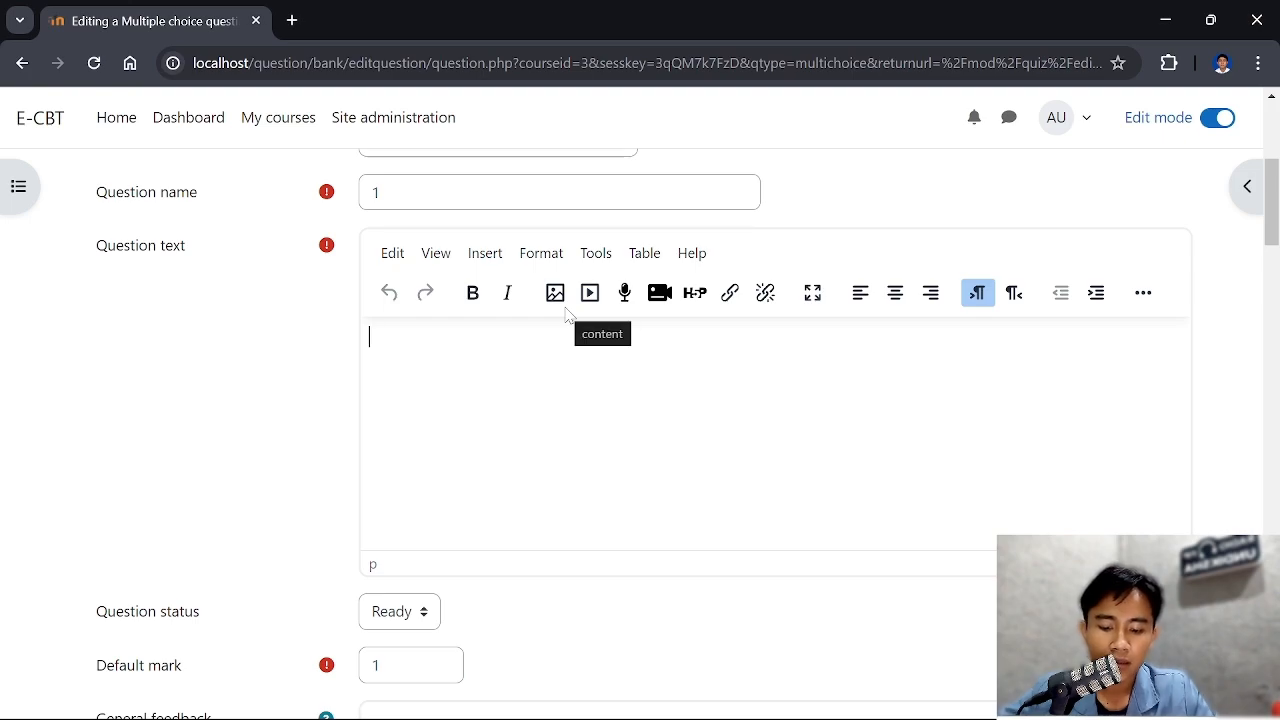
key("ctrl+v")
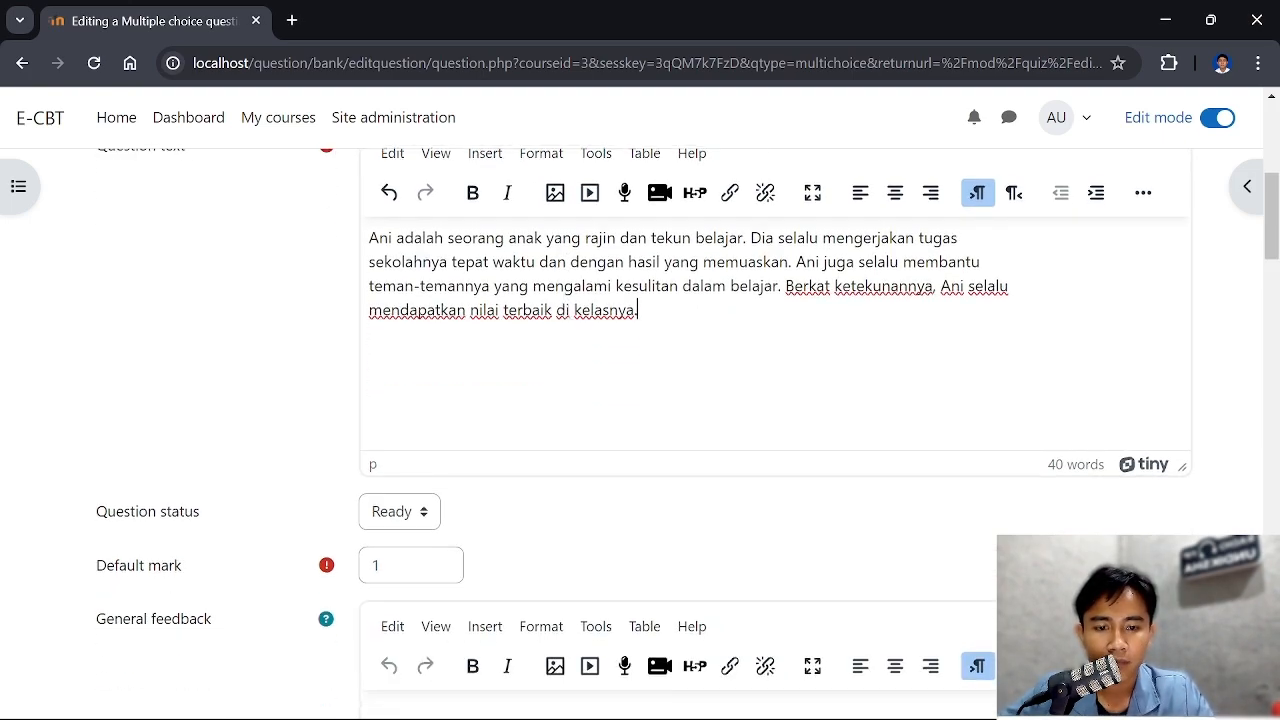
Review the question's status, mark, feedback and answer numbering settings, and the fields for Choice 1
scroll(537, 306, "down", 4)
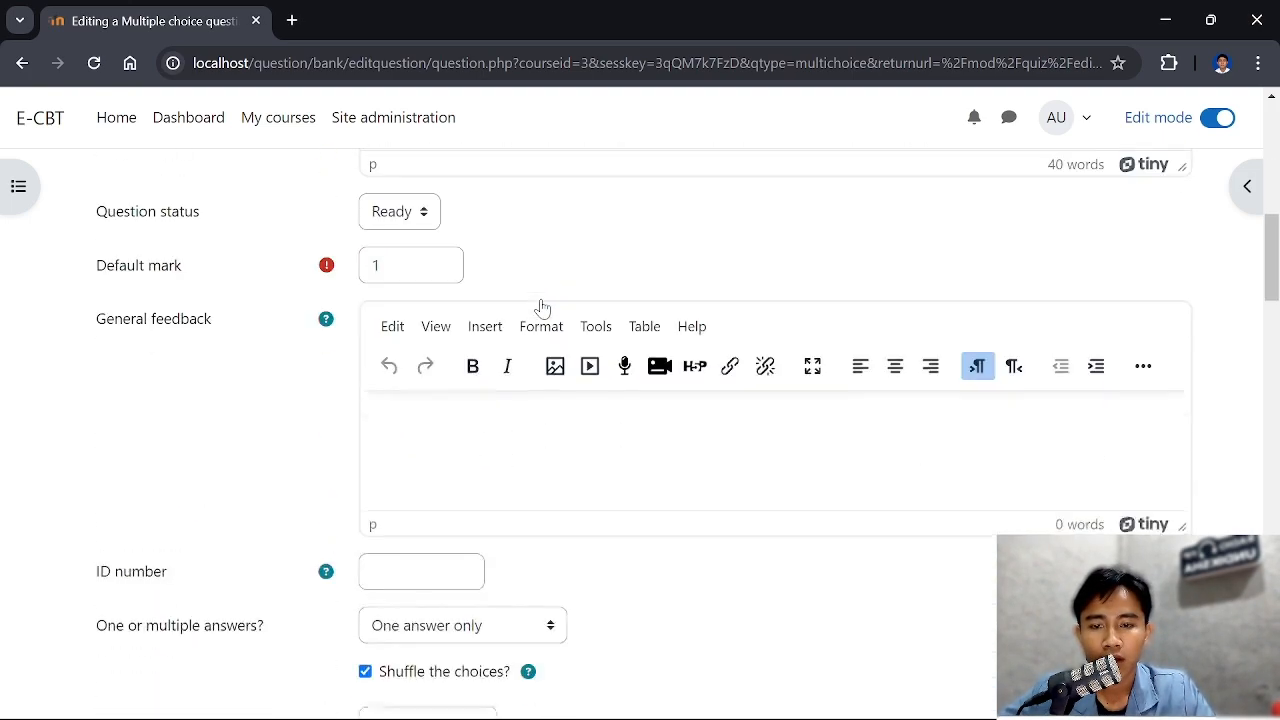
scroll(543, 306, "up", 5)
scroll(590, 345, "down", 3)
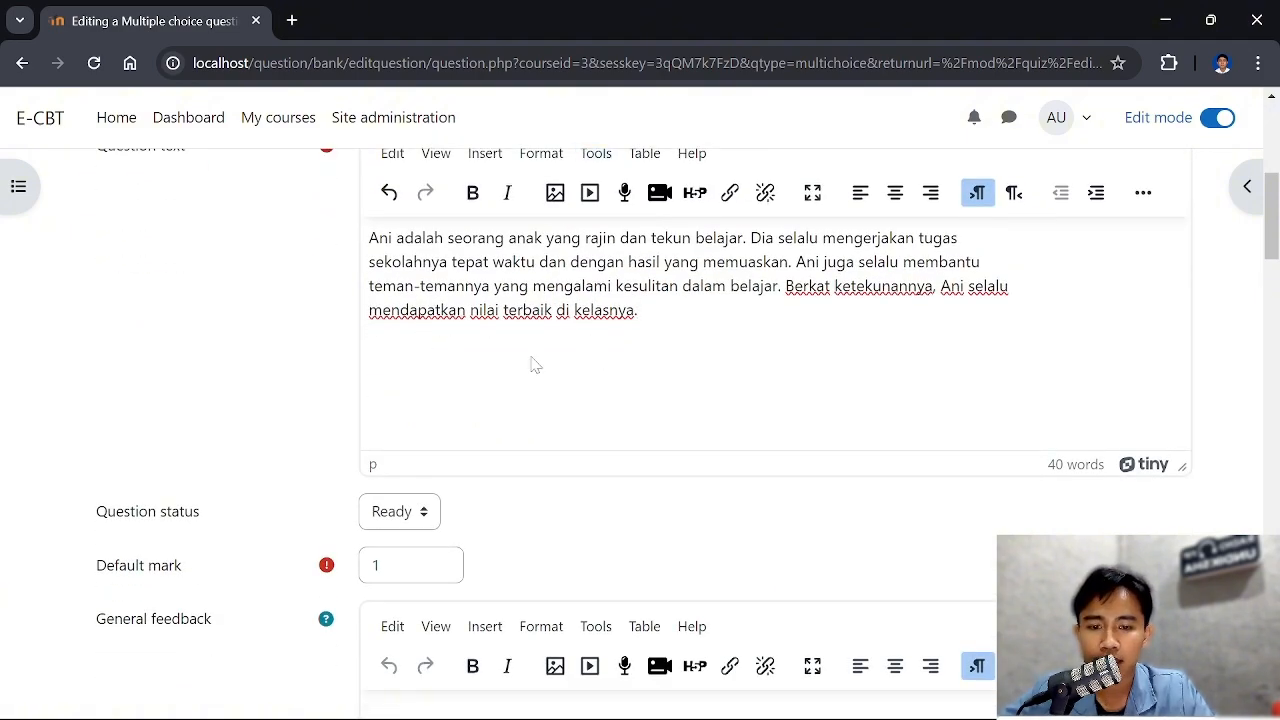
scroll(532, 364, "up", 1)
scroll(531, 363, "down", 1)
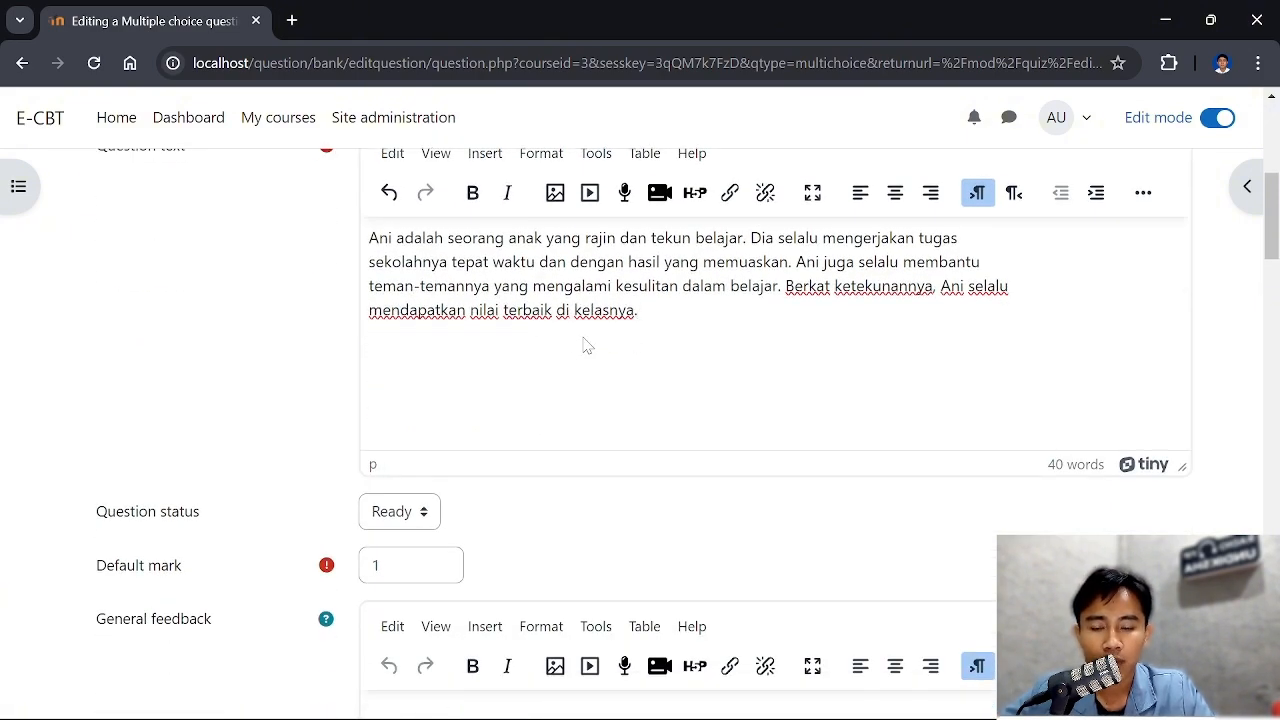
scroll(587, 345, "down", 8)
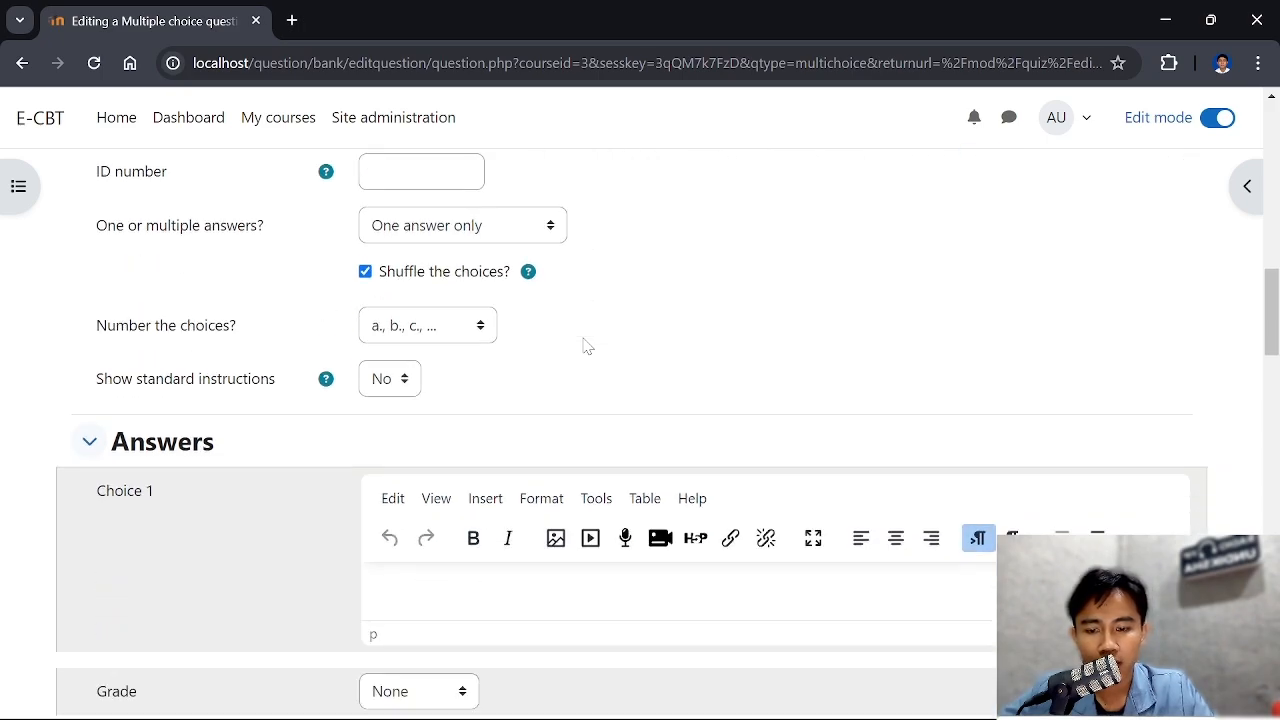
scroll(587, 345, "down", 2)
scroll(587, 340, "up", 1)
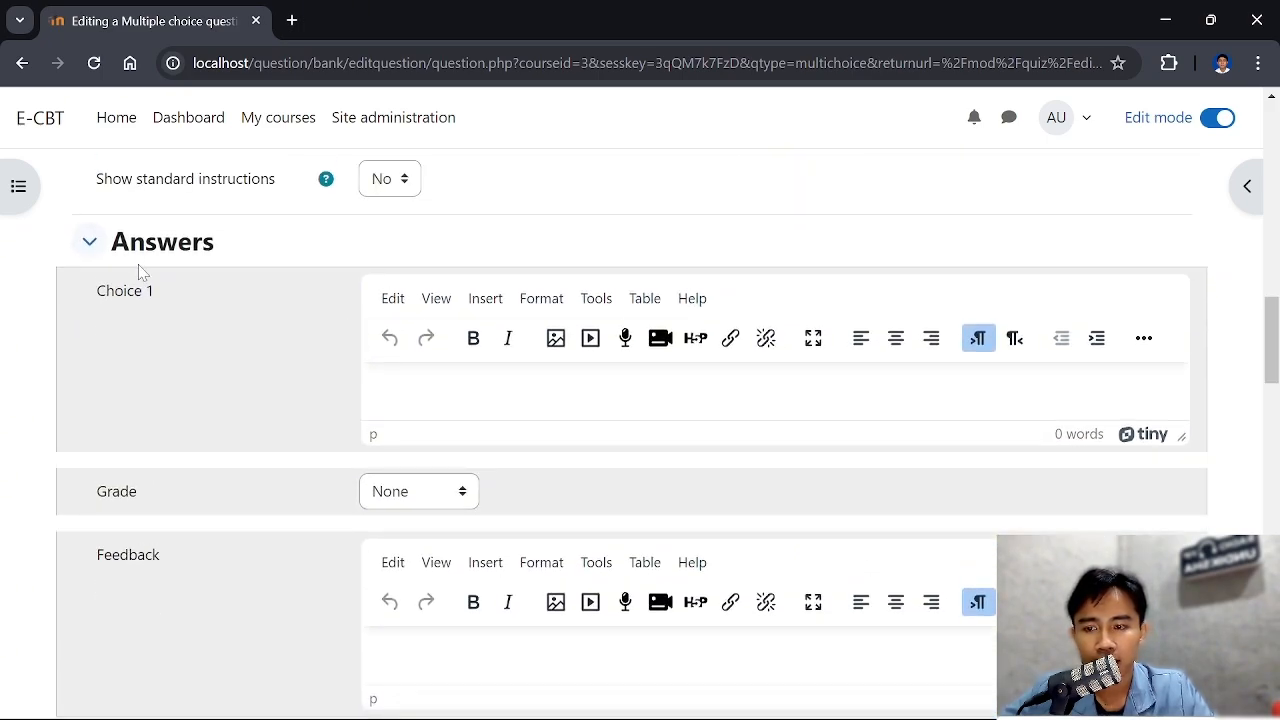
scroll(588, 322, "down", 1)
scroll(588, 322, "up", 1)
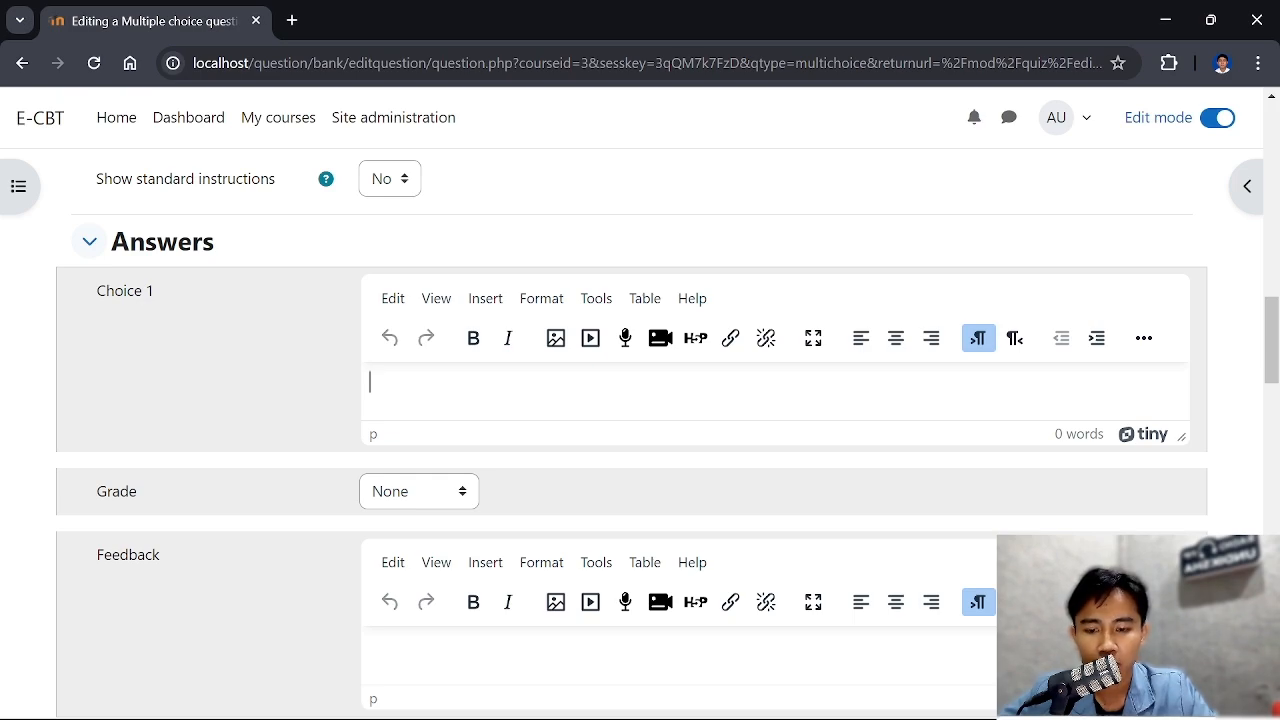
scroll(428, 470, "down", 2)
scroll(428, 470, "up", 2)
Switch to the sample questions PDF and copy the four Soal 1 answer options, A to D, one after another
mouse_move(422, 706)
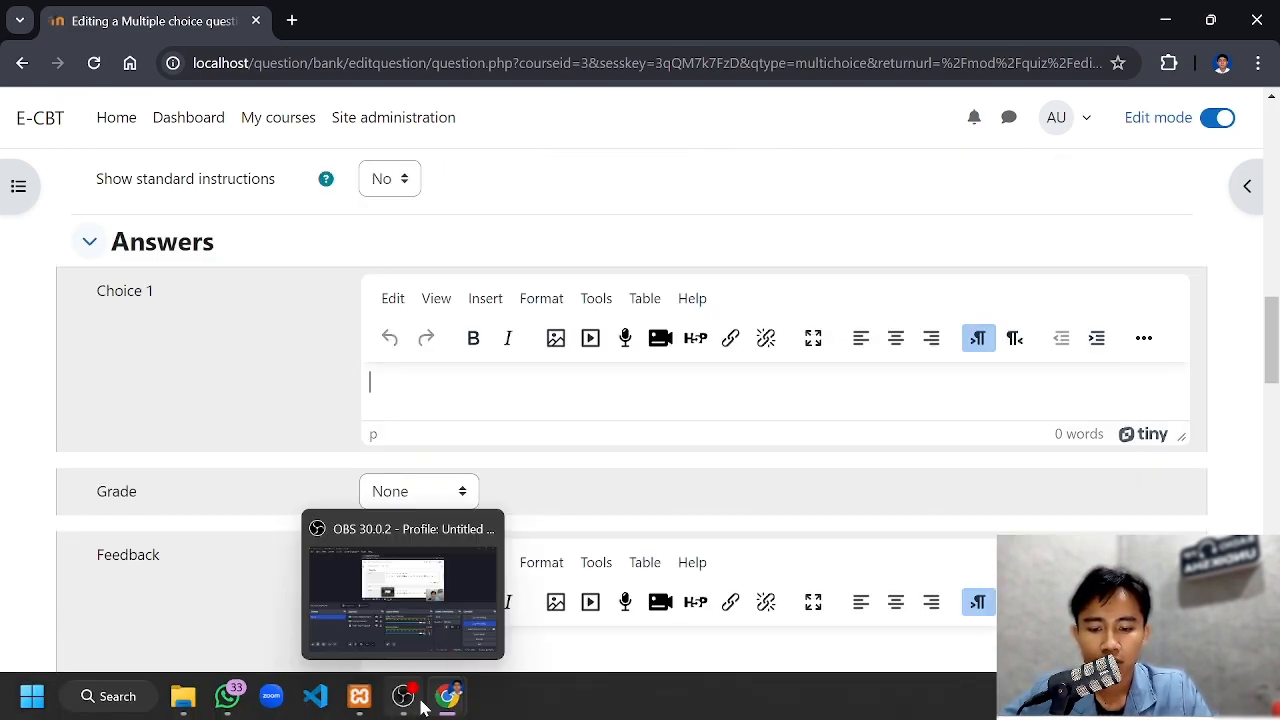
left_click(583, 574)
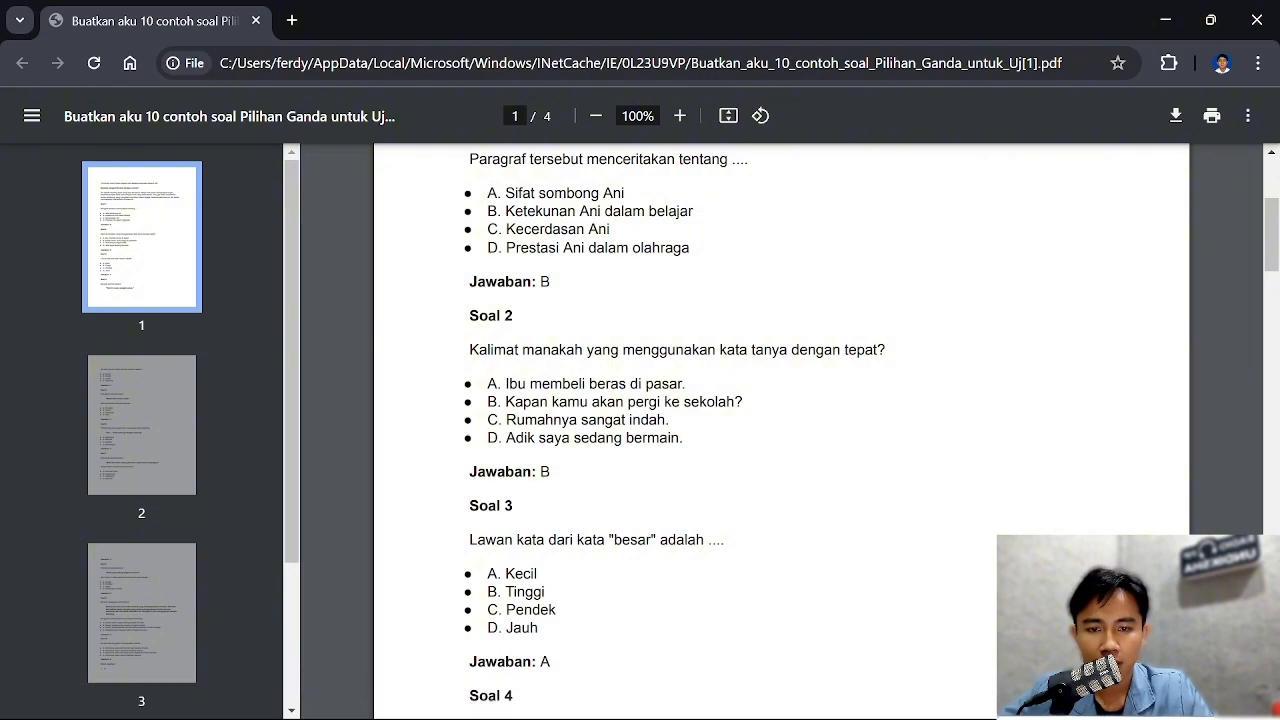
scroll(780, 430, "up", 1)
left_click_drag(506, 293, 624, 293)
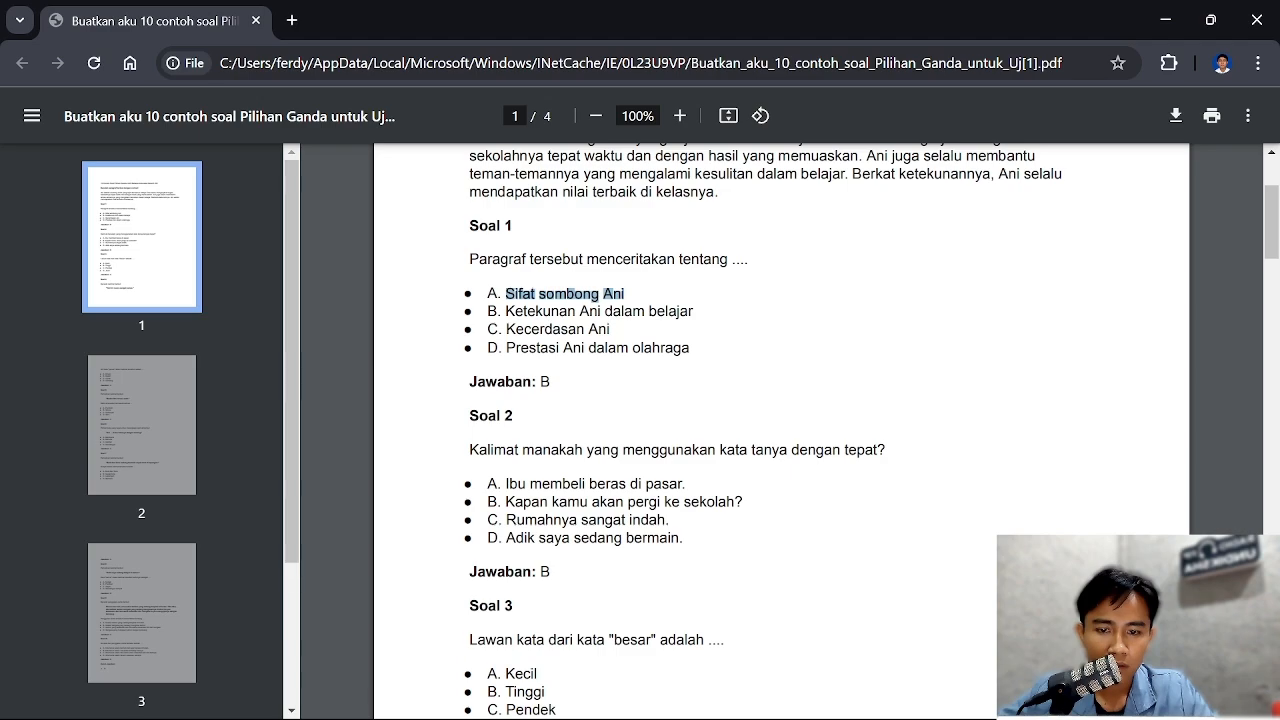
left_click_drag(506, 311, 712, 320)
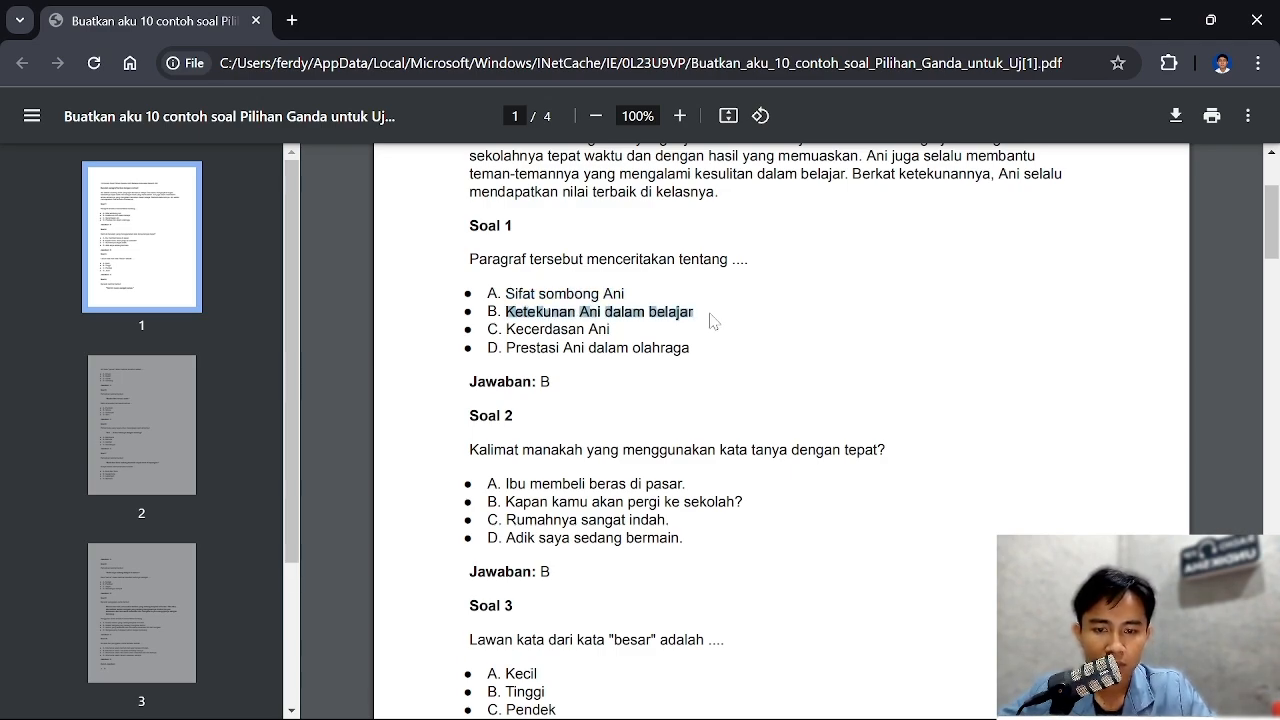
mouse_move(507, 330)
left_mouse_down()
mouse_move(621, 319)
mouse_move(506, 330)
left_mouse_up()
left_click(624, 325)
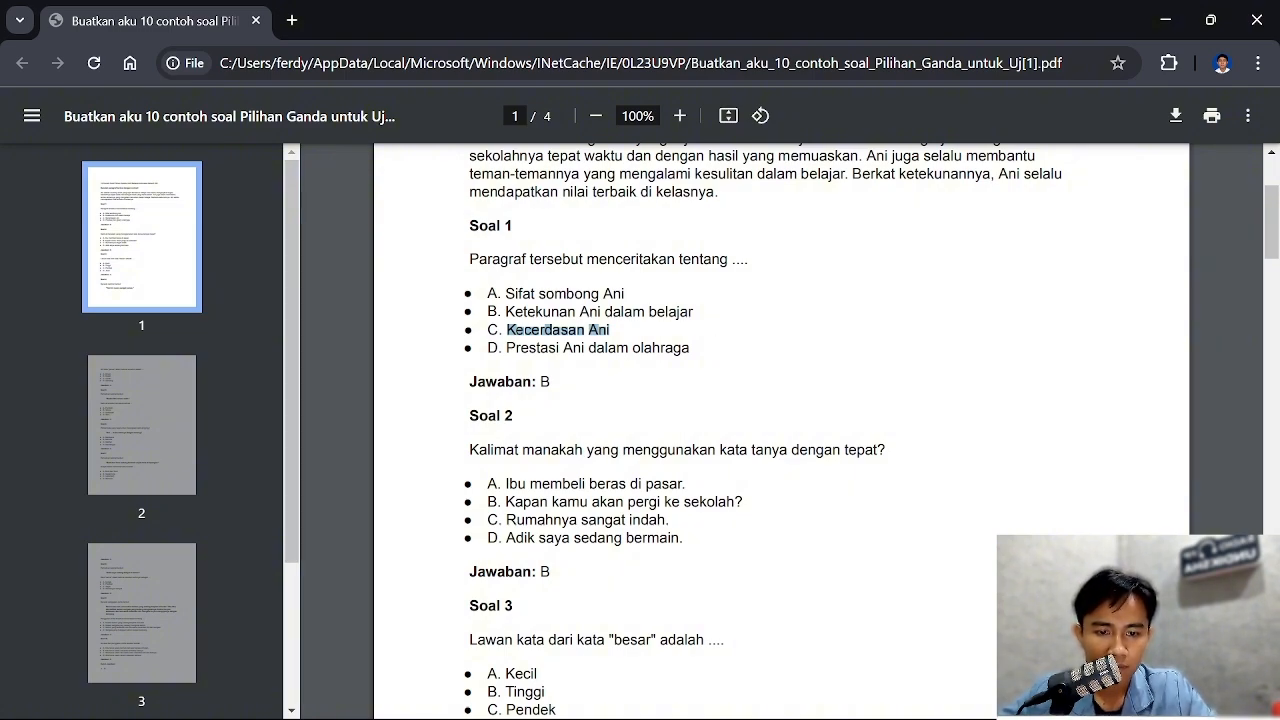
left_click_drag(690, 348, 507, 348)
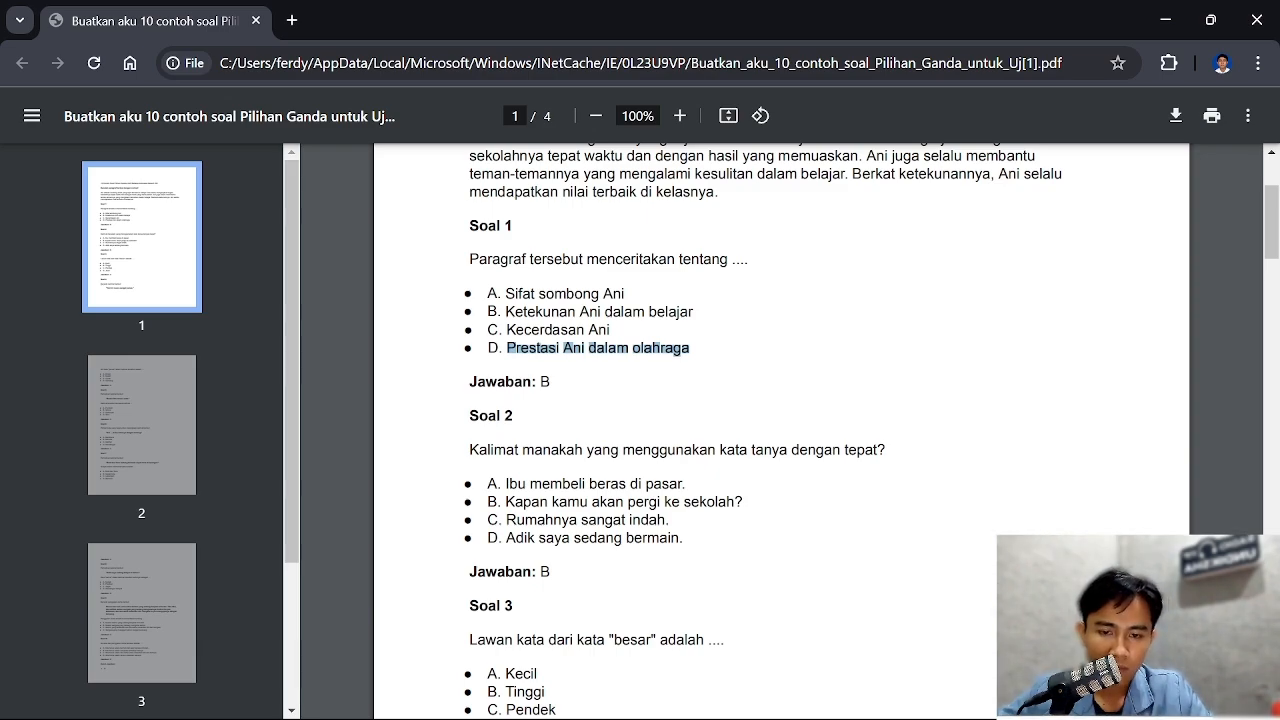
Return to the Moodle question form and try to find the copied answer options in the clipboard history for Choice 1
mouse_move(477, 700)
left_click(390, 570)
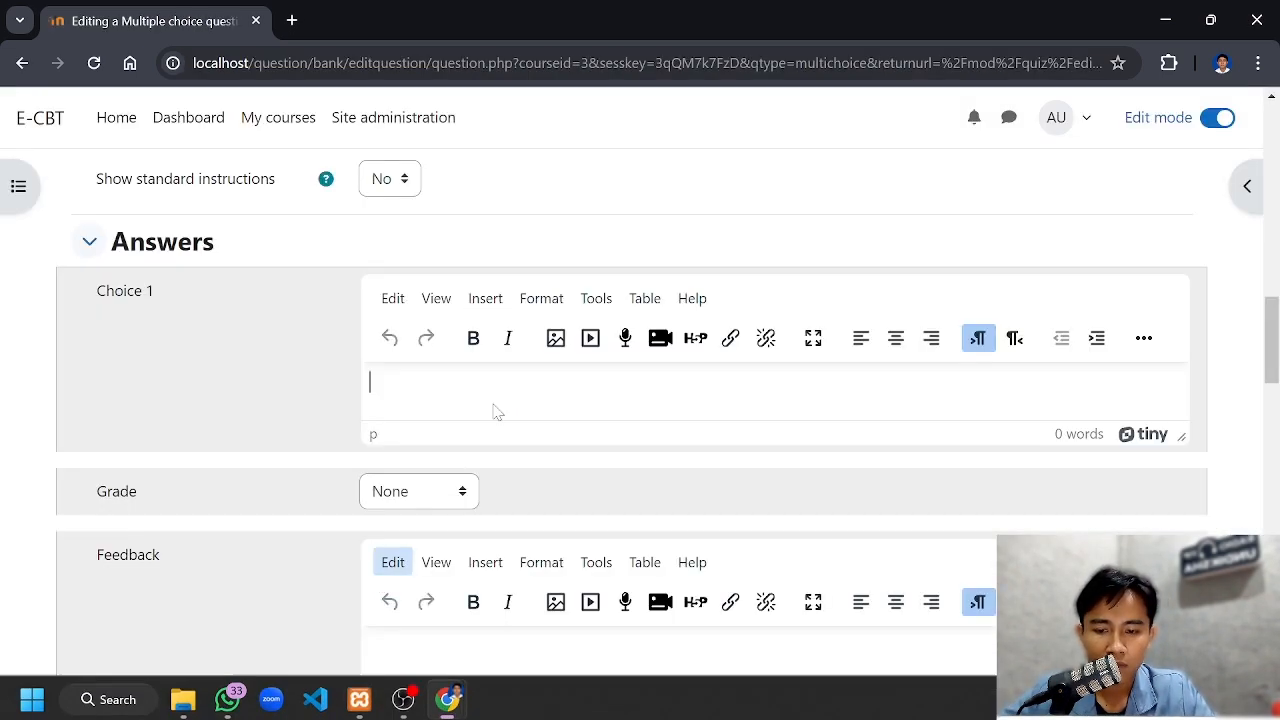
scroll(390, 560, "down", 1)
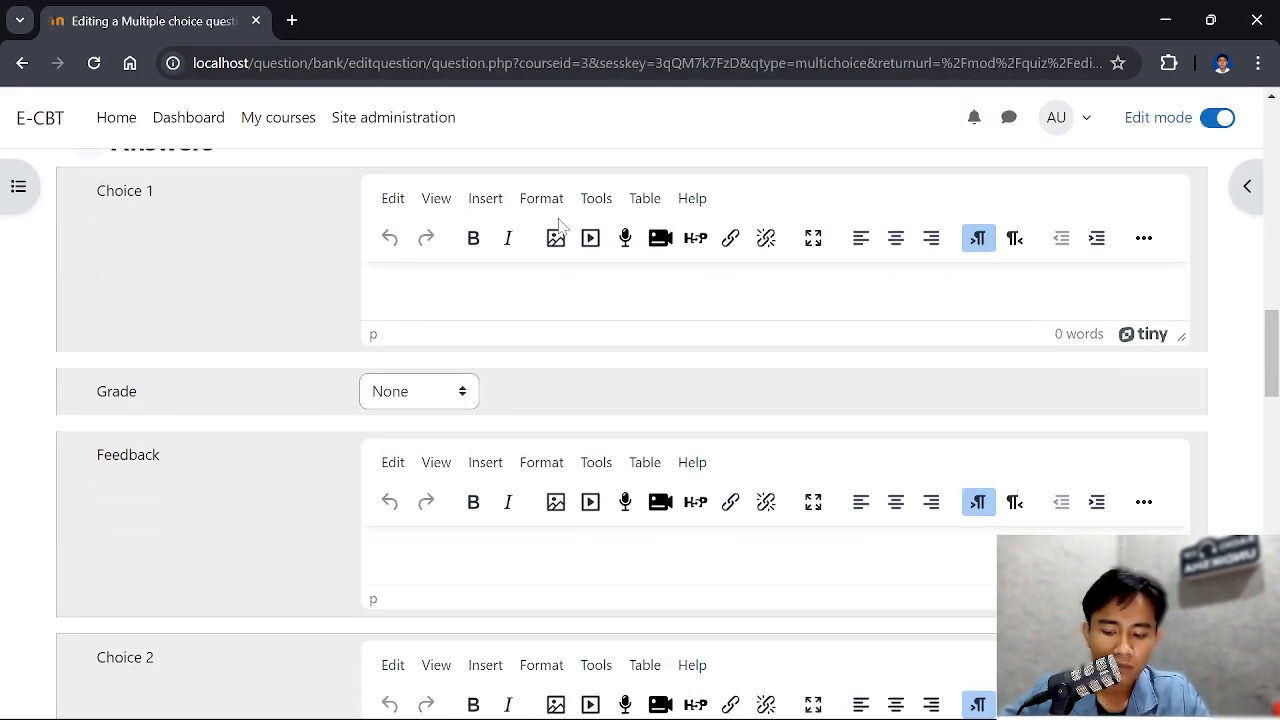
key("super+v")
key("Down")
key("Down")
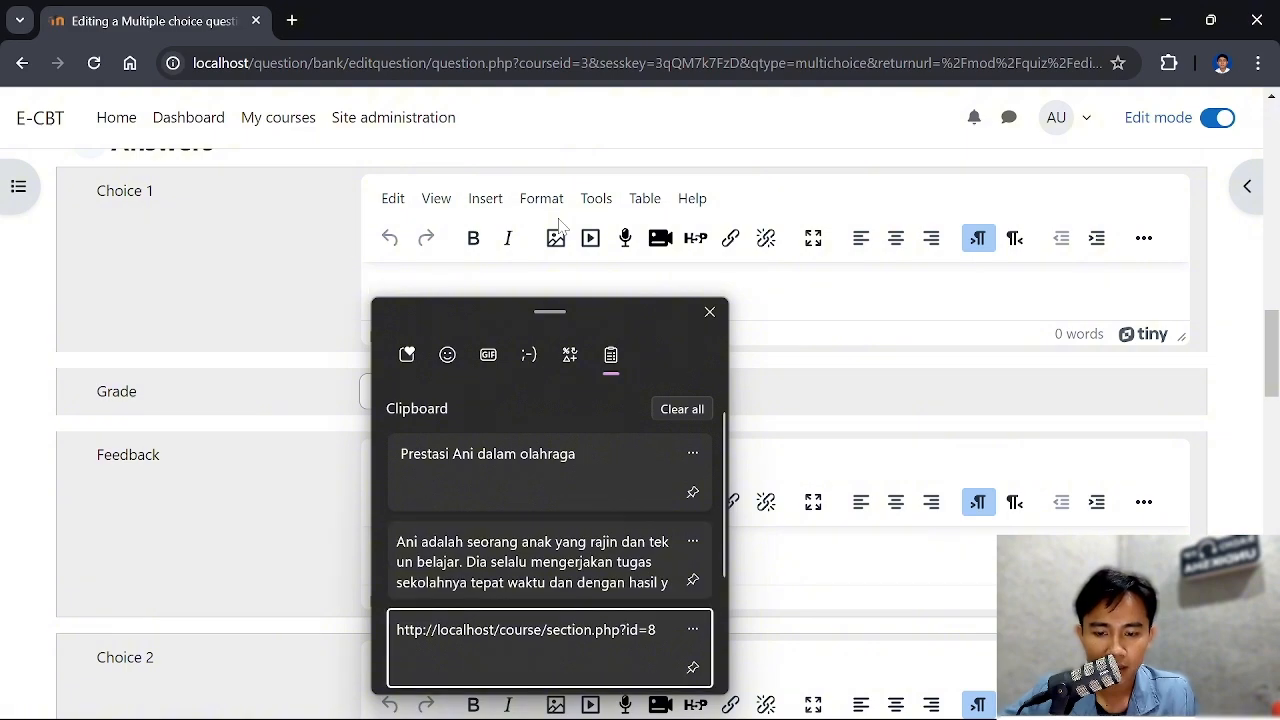
key("Up")
key("Up")
key("Down")
key("Down")
key("Down")
key("Down")
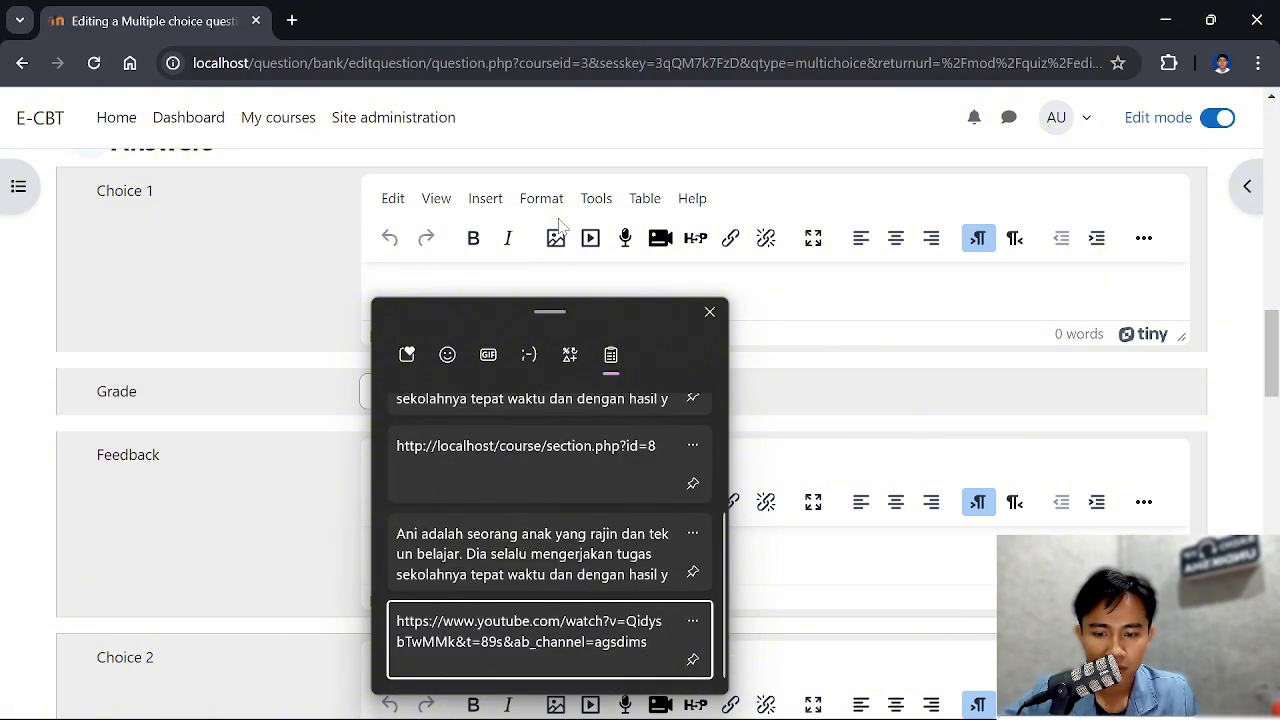
key("Up")
key("Up")
key("Up")
key("Up")
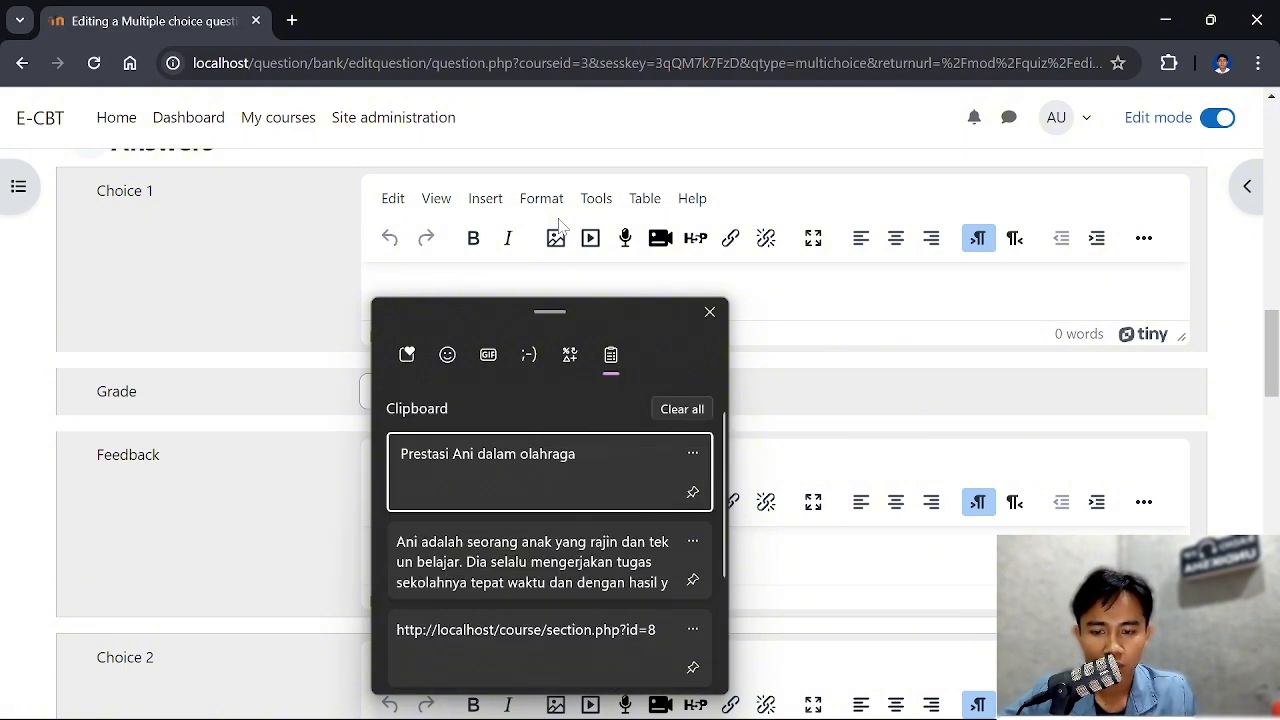
left_click(710, 312)
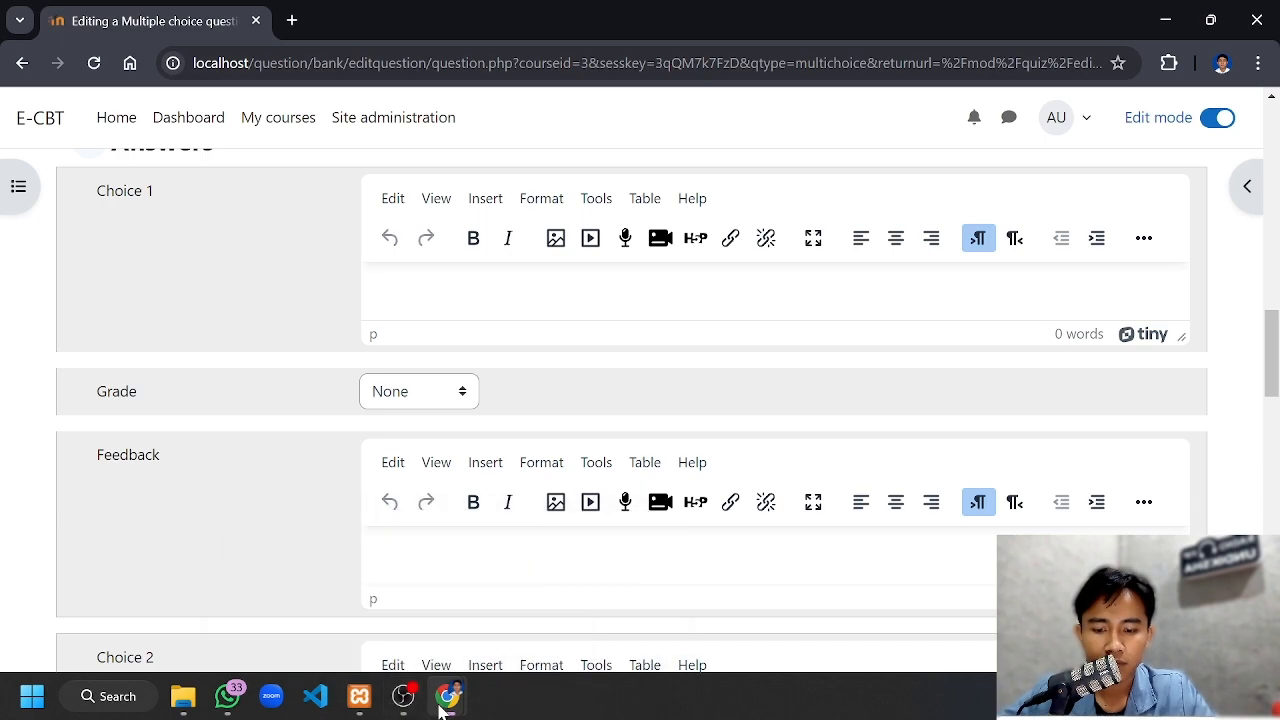
Switch to the sample questions PDF and copy the Soal 1 answer options A, B and C again, one after another
mouse_move(448, 698)
left_click(541, 618)
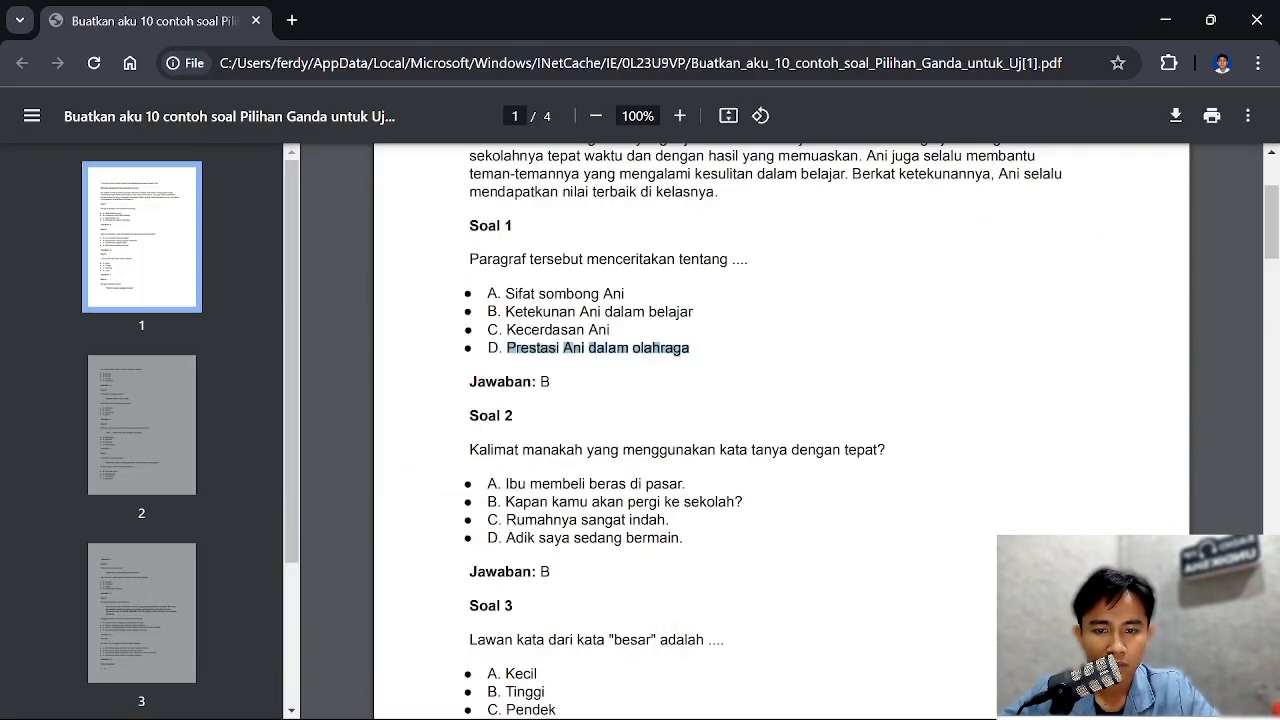
left_click_drag(506, 294, 625, 294)
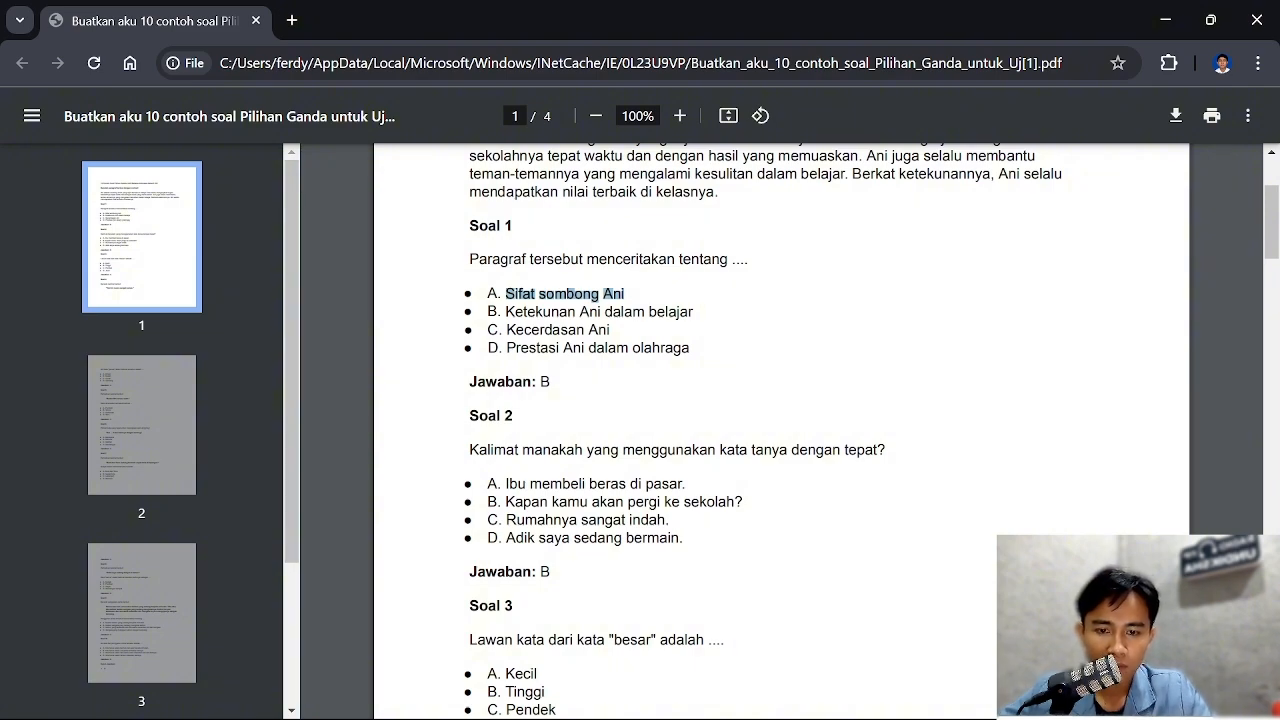
left_click_drag(506, 312, 694, 312)
key("super+c")
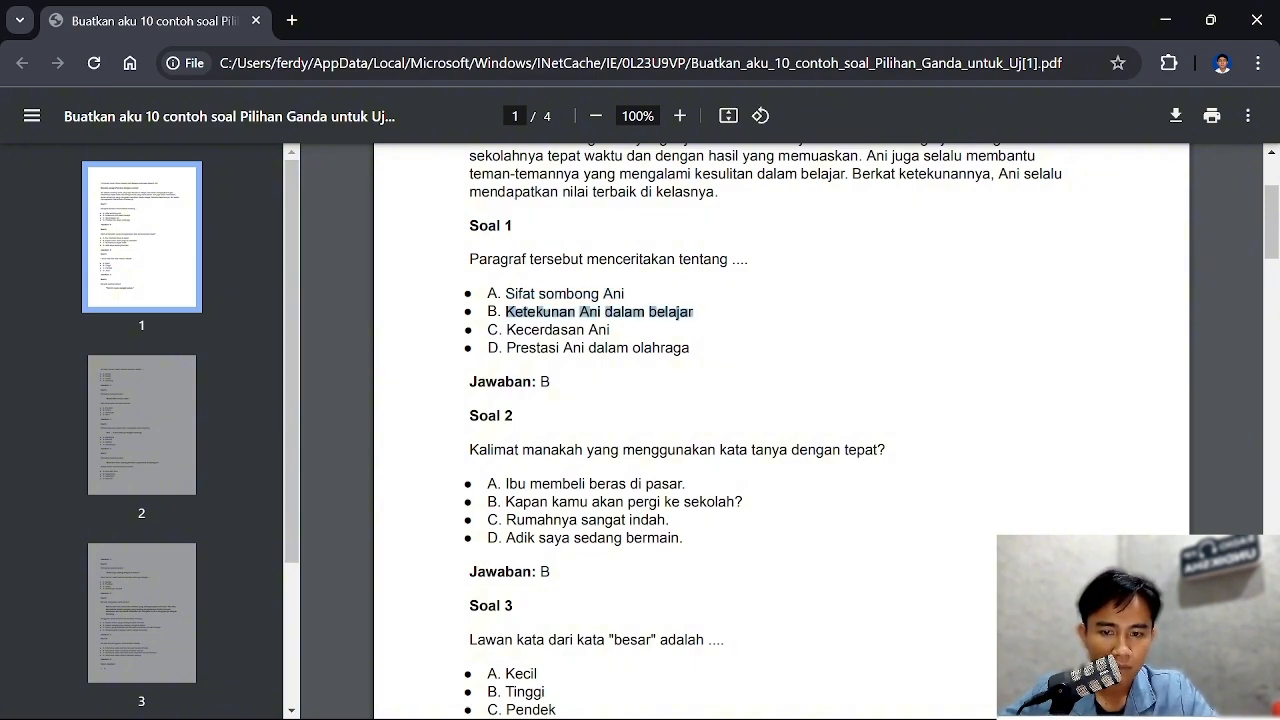
left_click_drag(507, 330, 600, 330)
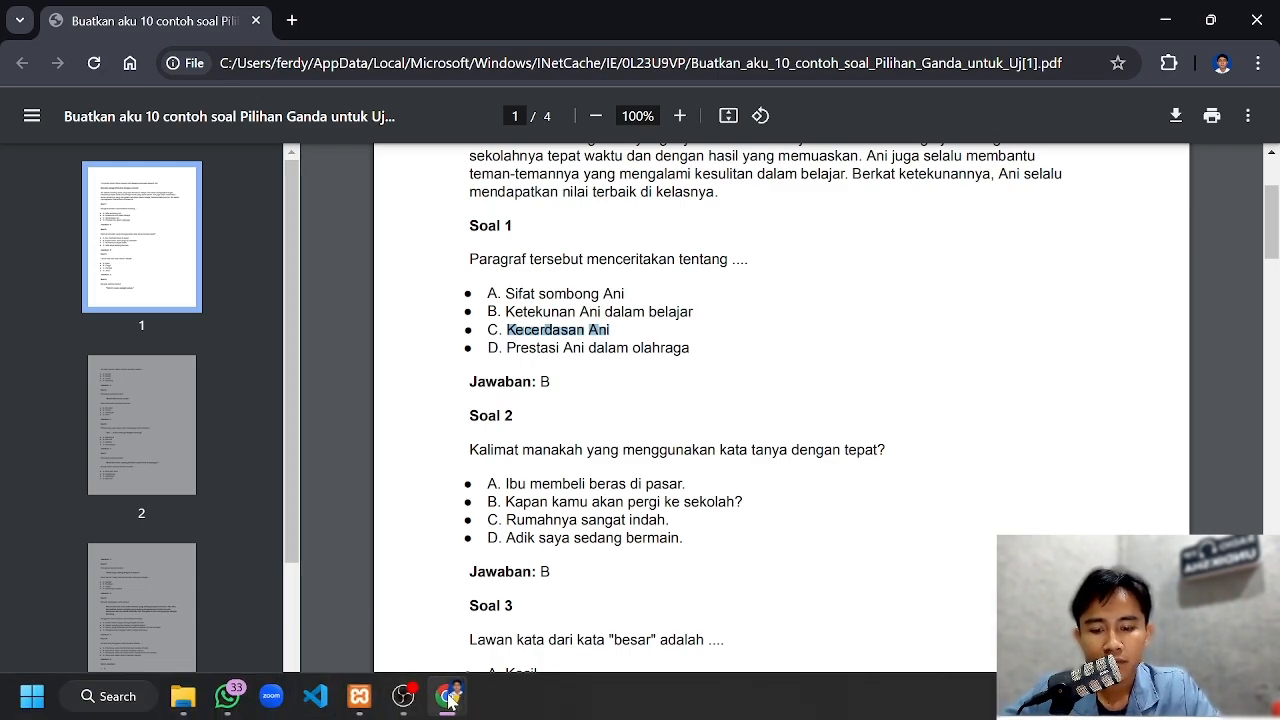
Return to the Moodle question form and insert "Sifat sombong Ani" from the clipboard history as Choice 1
left_click(362, 640)
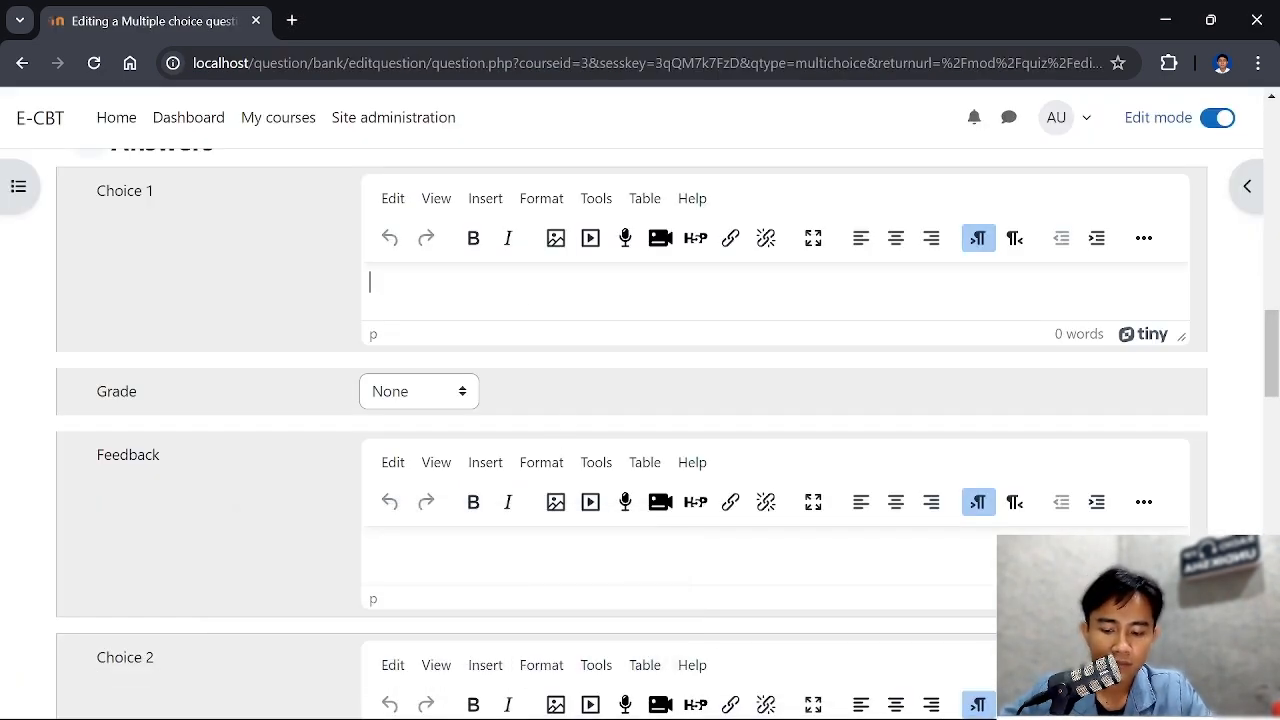
key("super+v")
key("Down")
key("Down")
key("Down")
key("Down")
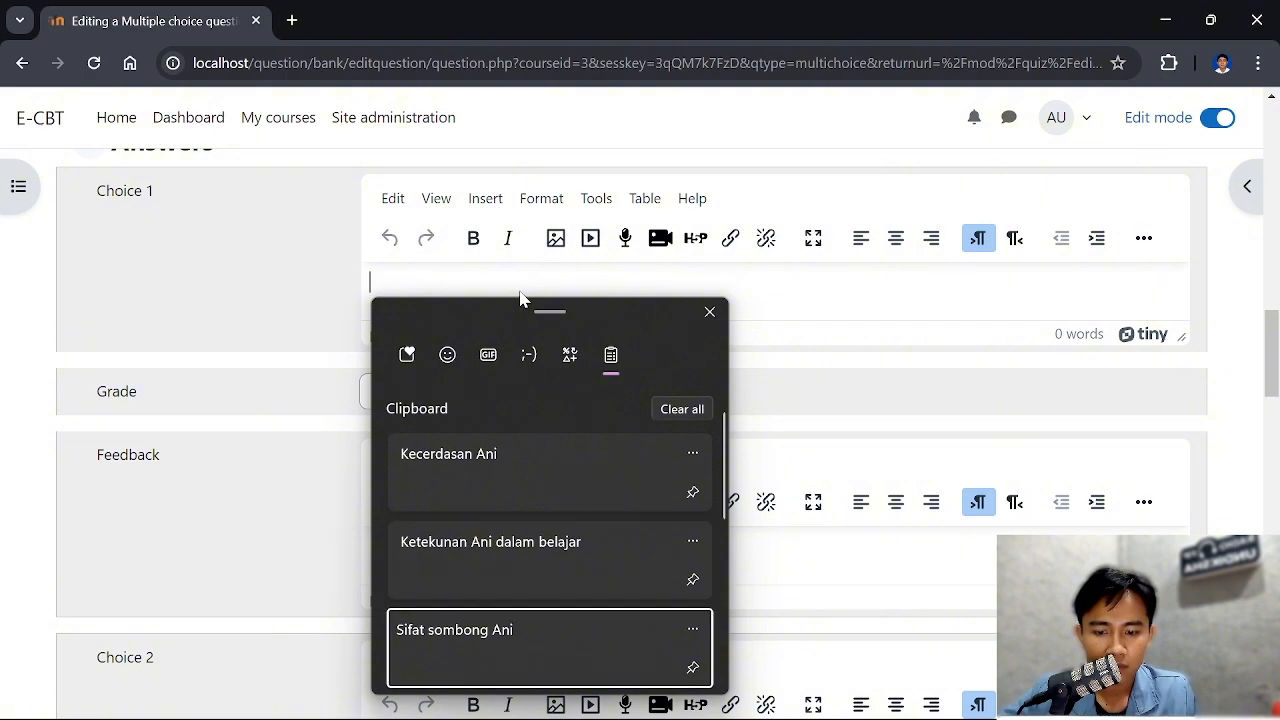
key("Up")
key("Return")
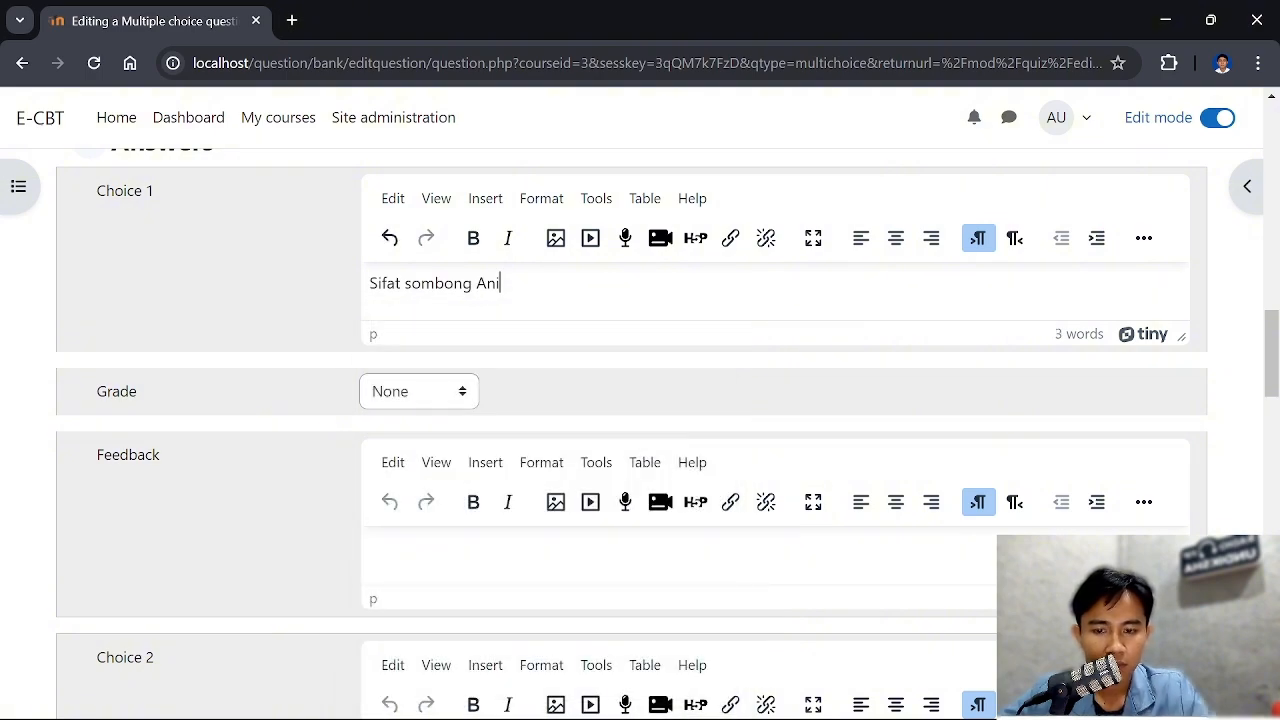
Insert "Ketekunan Ani dalam belajar" from the clipboard history as Choice 2, leaving the Choice 1 feedback empty
scroll(560, 441, "down", 1)
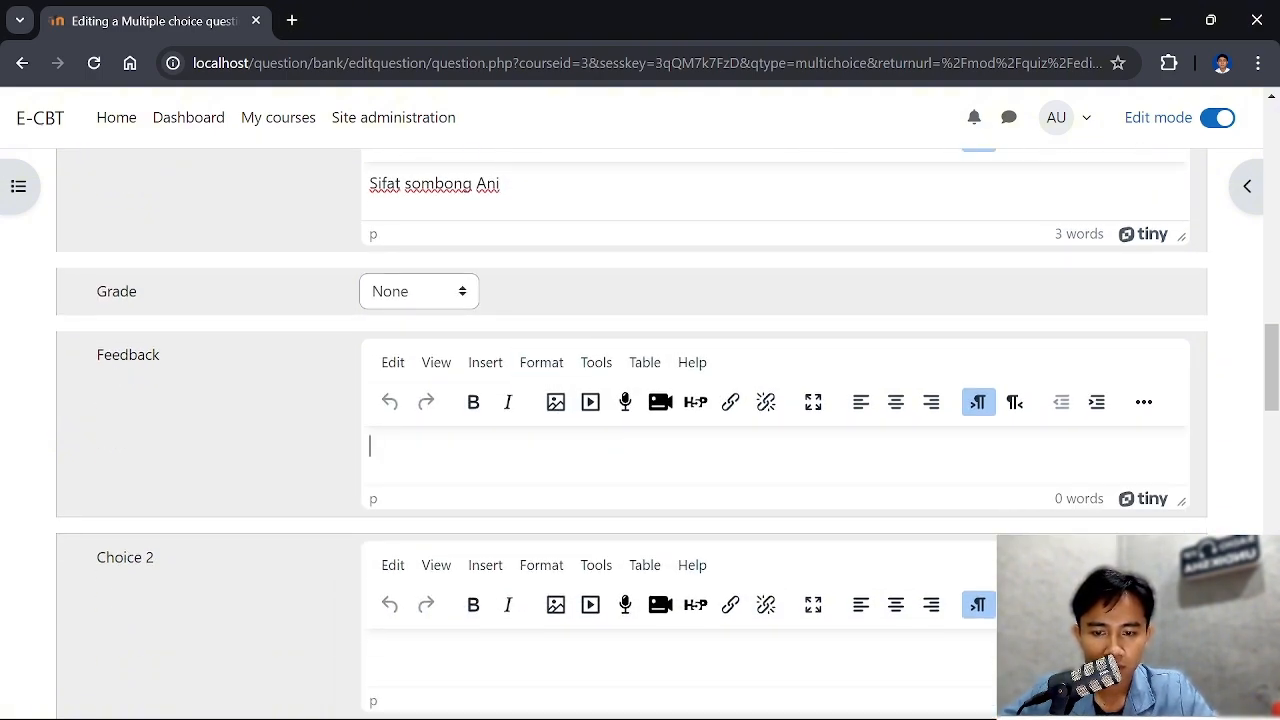
left_click(560, 447)
key("super+v")
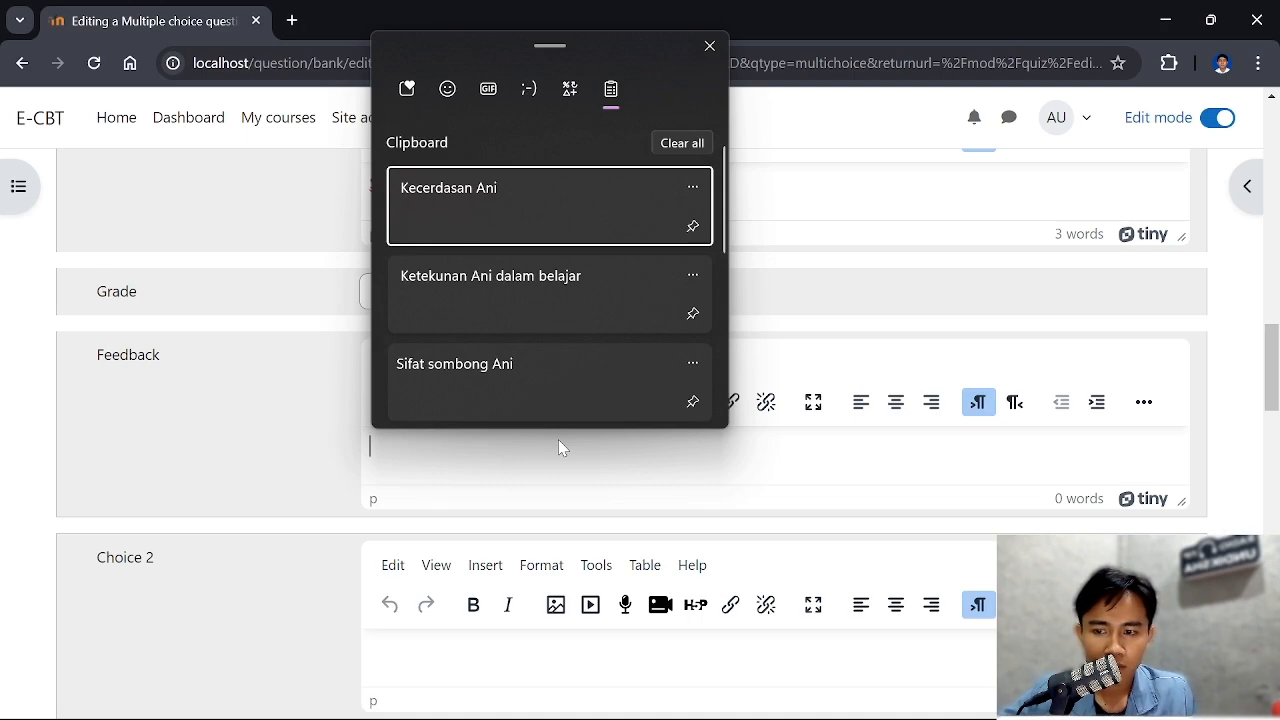
key("Escape")
scroll(445, 523, "down", 2)
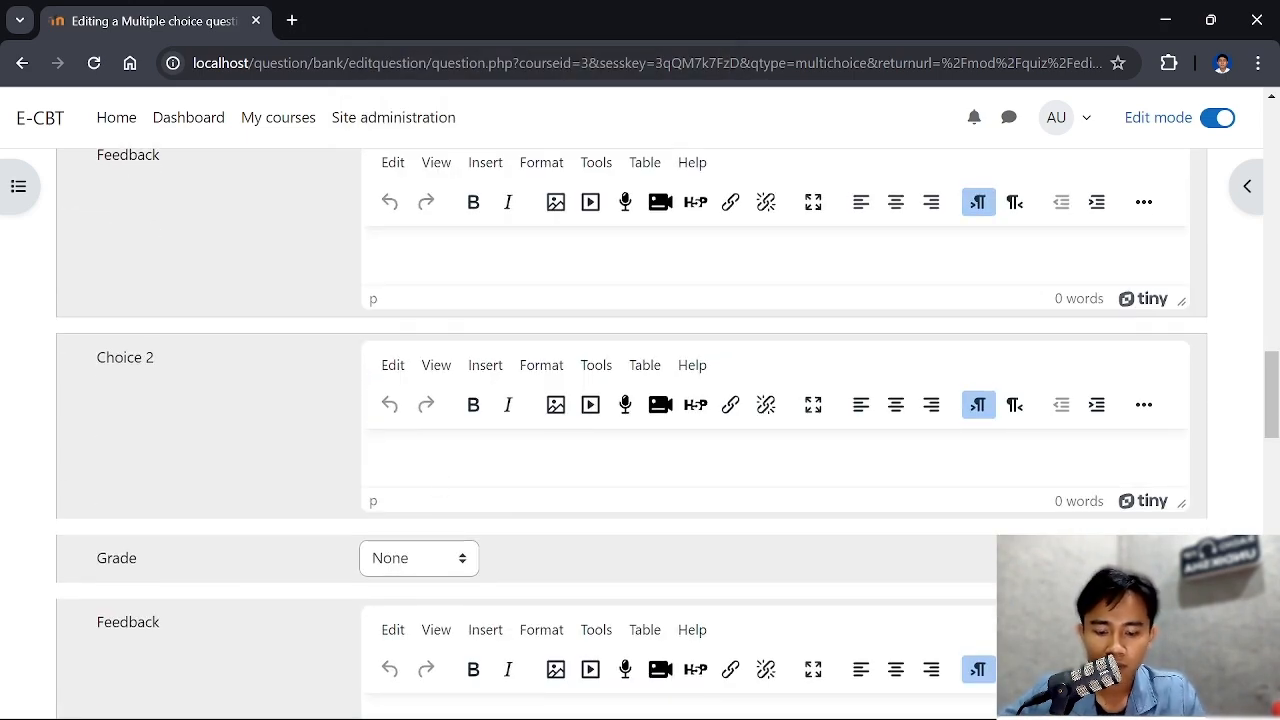
left_click(440, 465)
key("super+v")
scroll(510, 306, "down", 1)
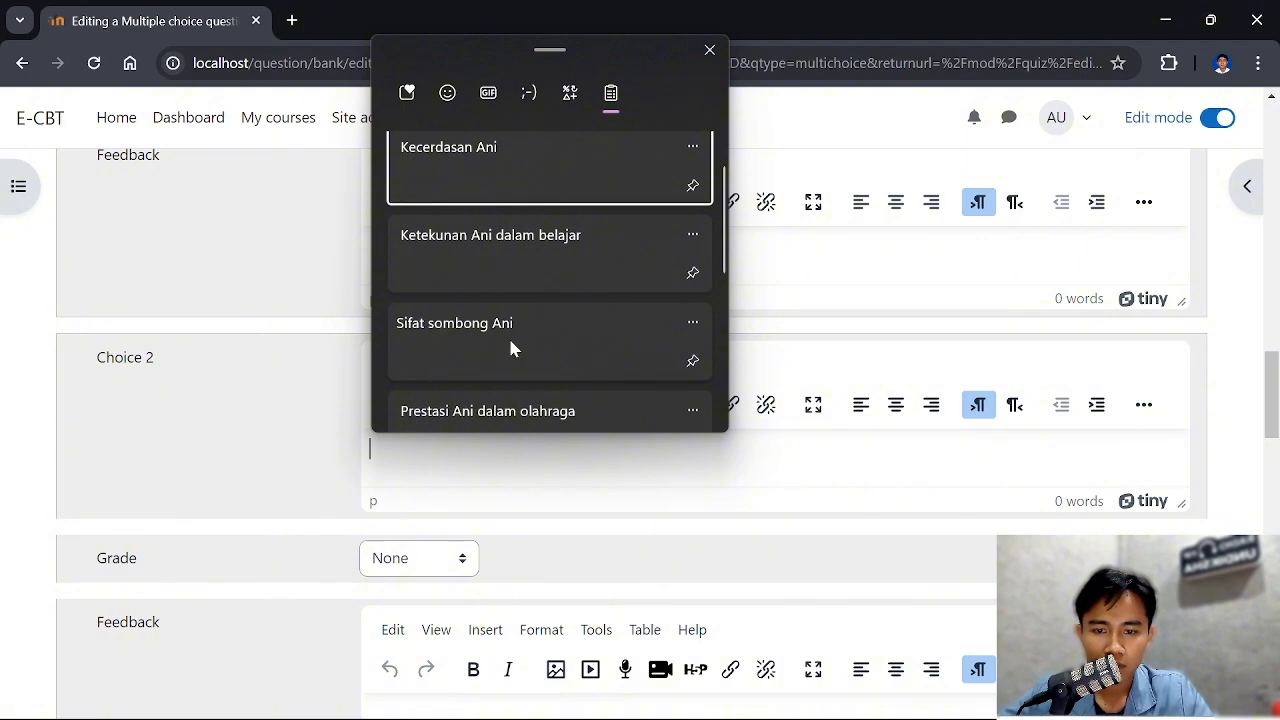
left_click(519, 247)
Insert "Kecerdasan Ani" as Choice 3 and "Prestasi Ani dalam olahraga" as Choice 4 from the clipboard history
scroll(520, 329, "down", 2)
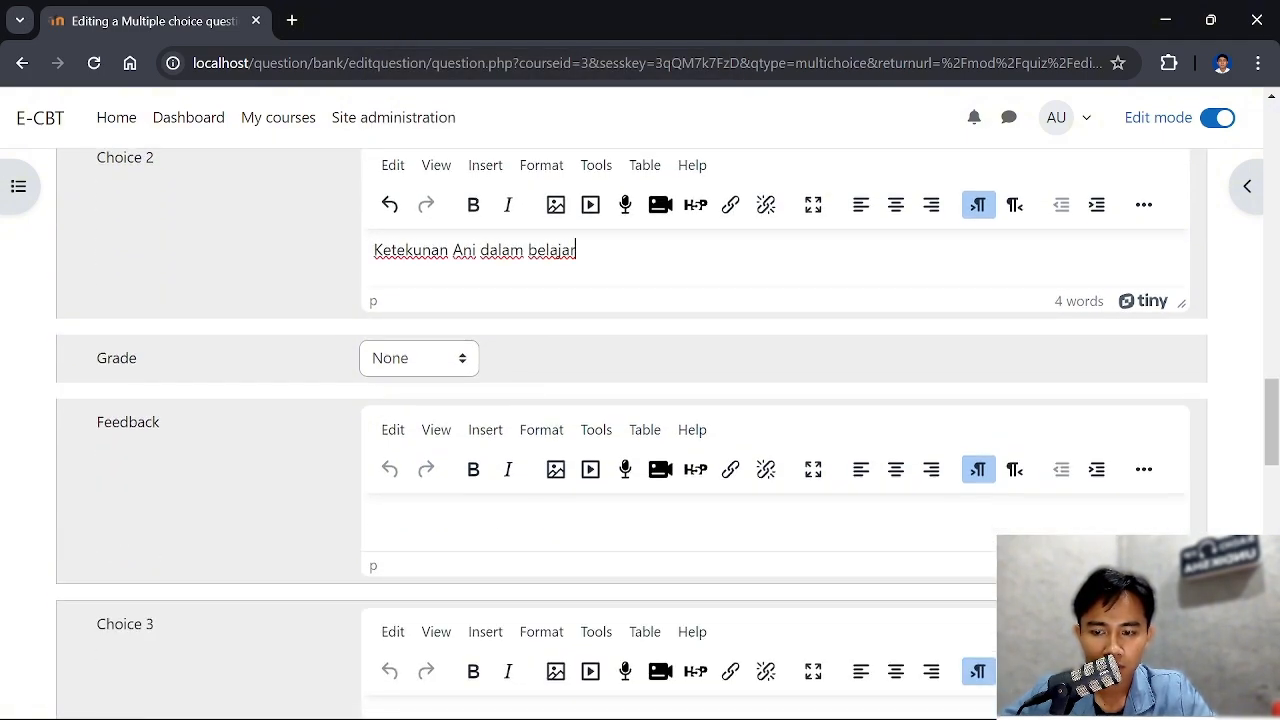
scroll(490, 543, "down", 3)
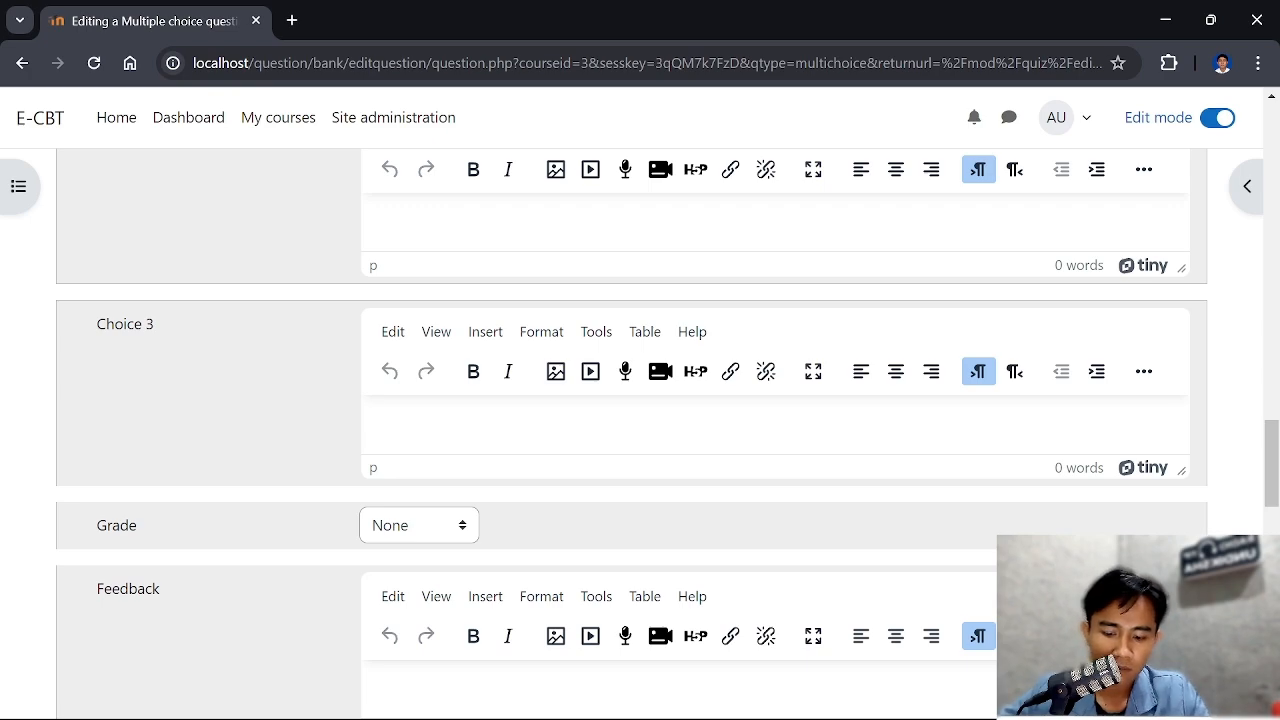
key("super+v")
left_click(506, 418)
scroll(491, 417, "down", 4)
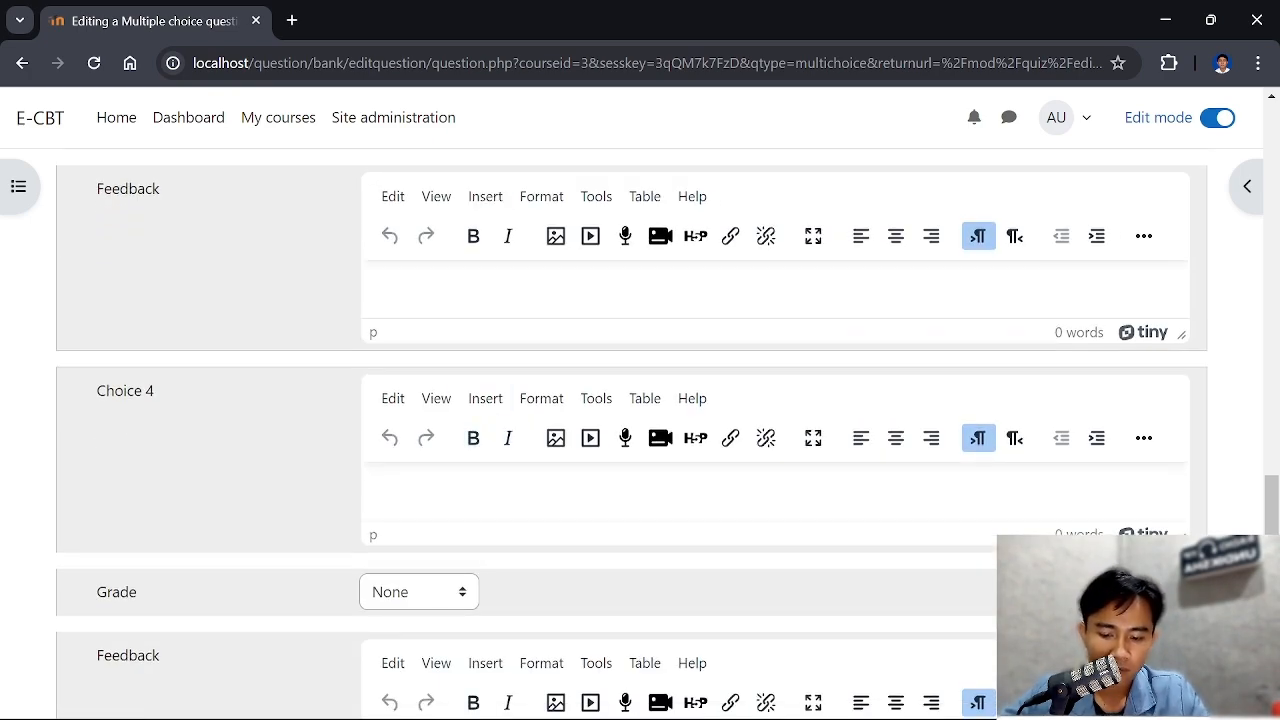
key("super+v")
scroll(500, 390, "down", 2)
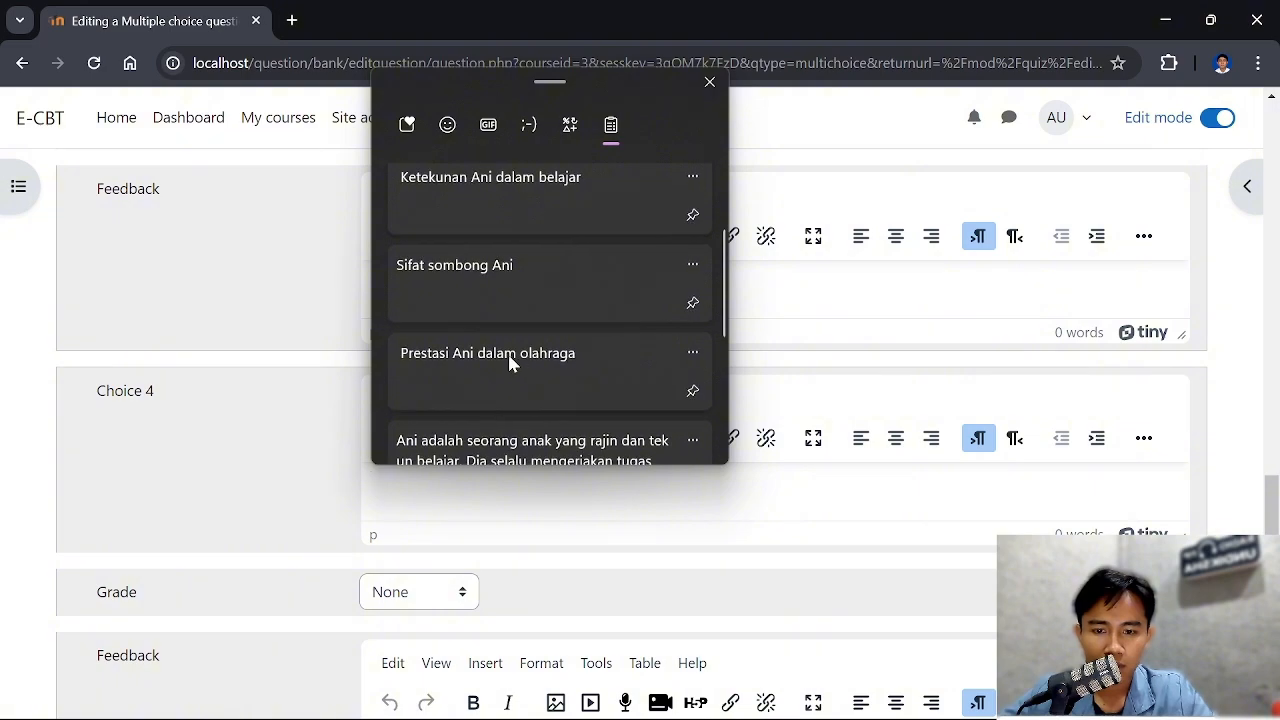
left_click(508, 354)
Review the entered answer choices with their grade fields and the choice numbering settings of the question
scroll(625, 440, "down", 3)
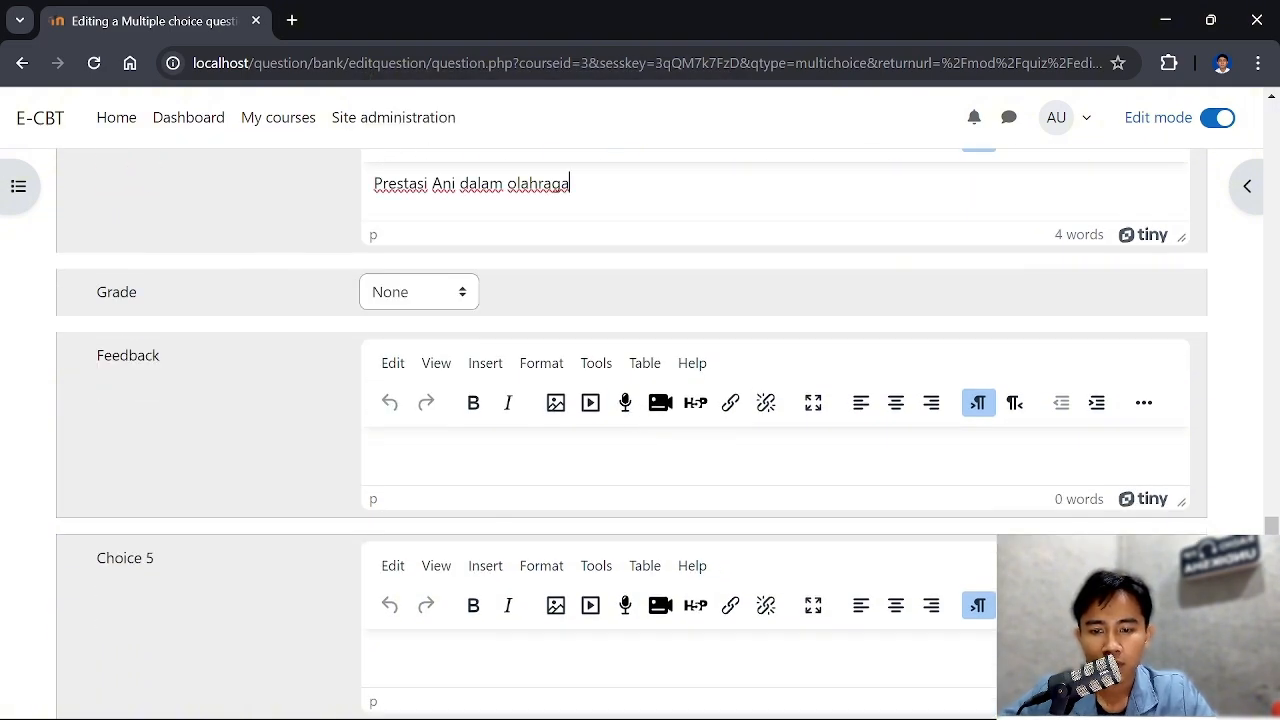
scroll(636, 443, "down", 7)
scroll(636, 443, "up", 7)
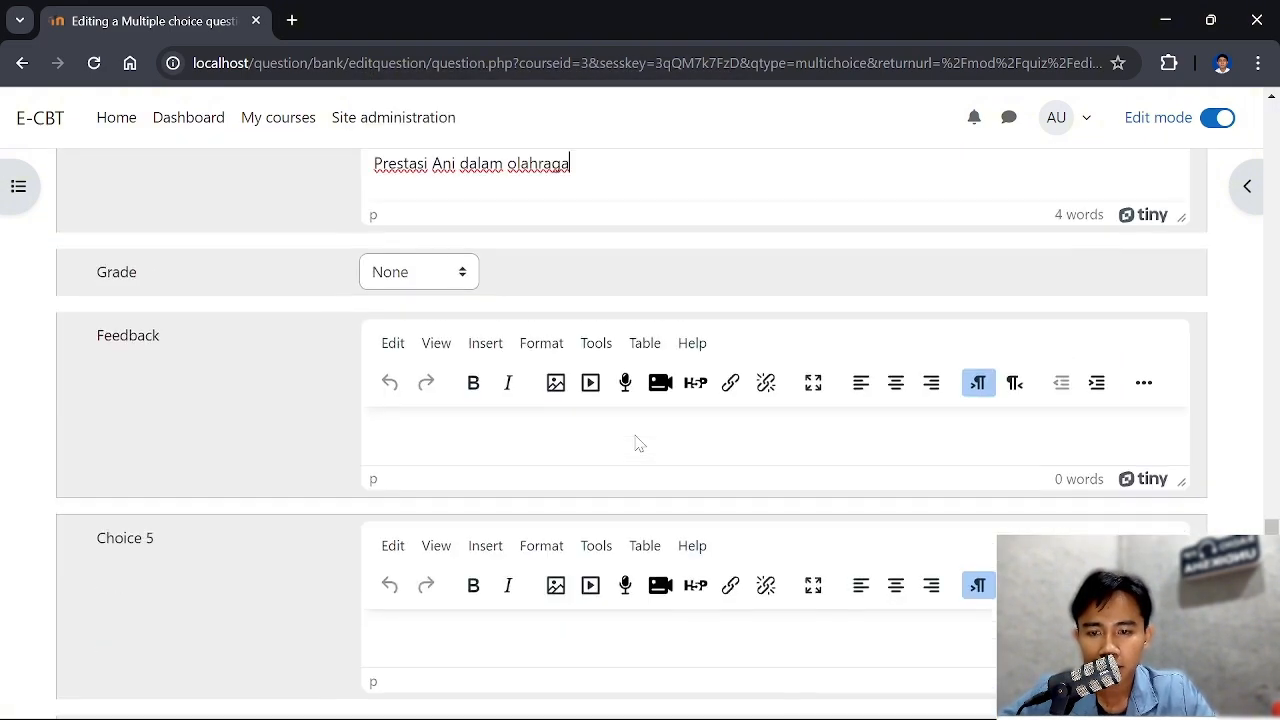
scroll(636, 443, "up", 12)
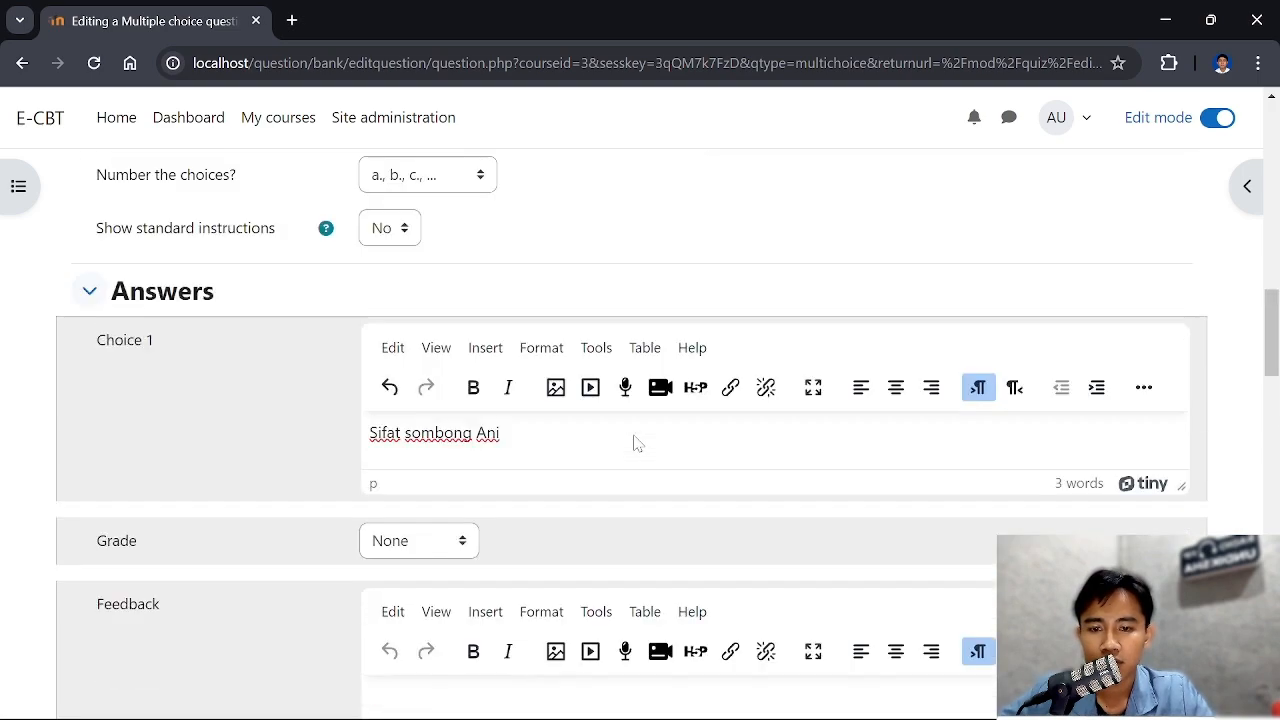
scroll(633, 440, "up", 3)
scroll(634, 443, "down", 3)
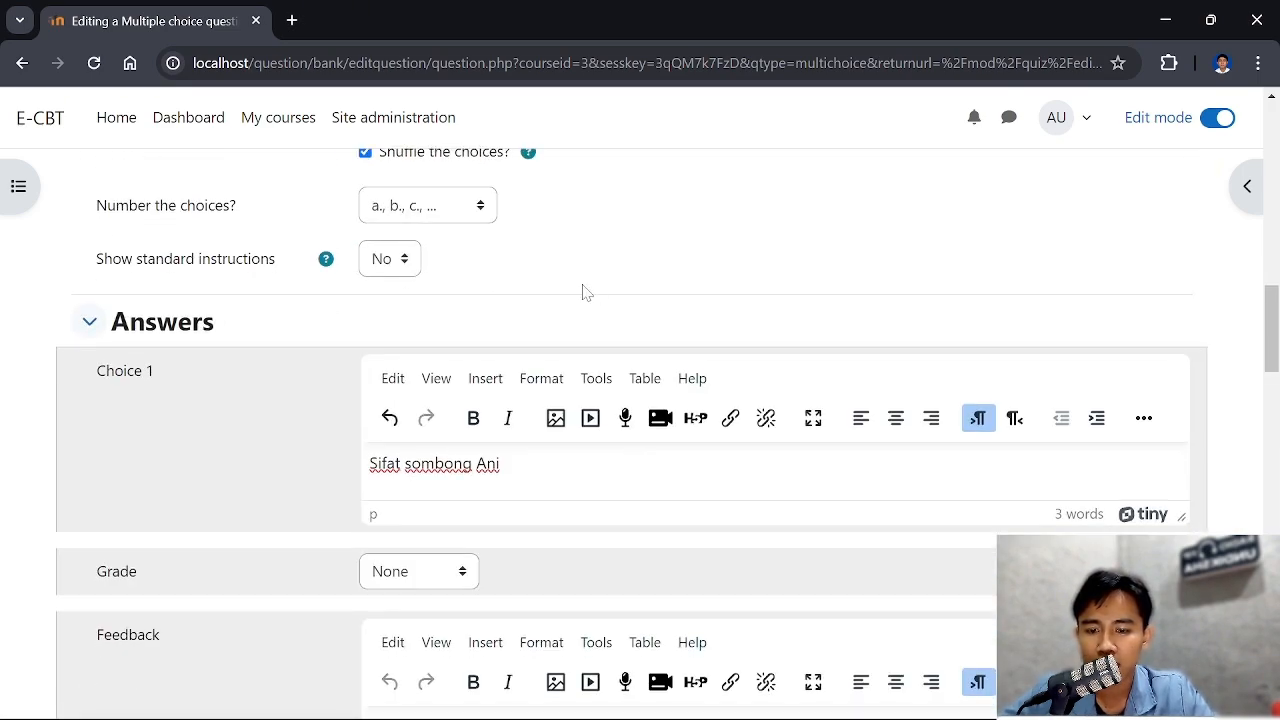
scroll(571, 440, "down", 2)
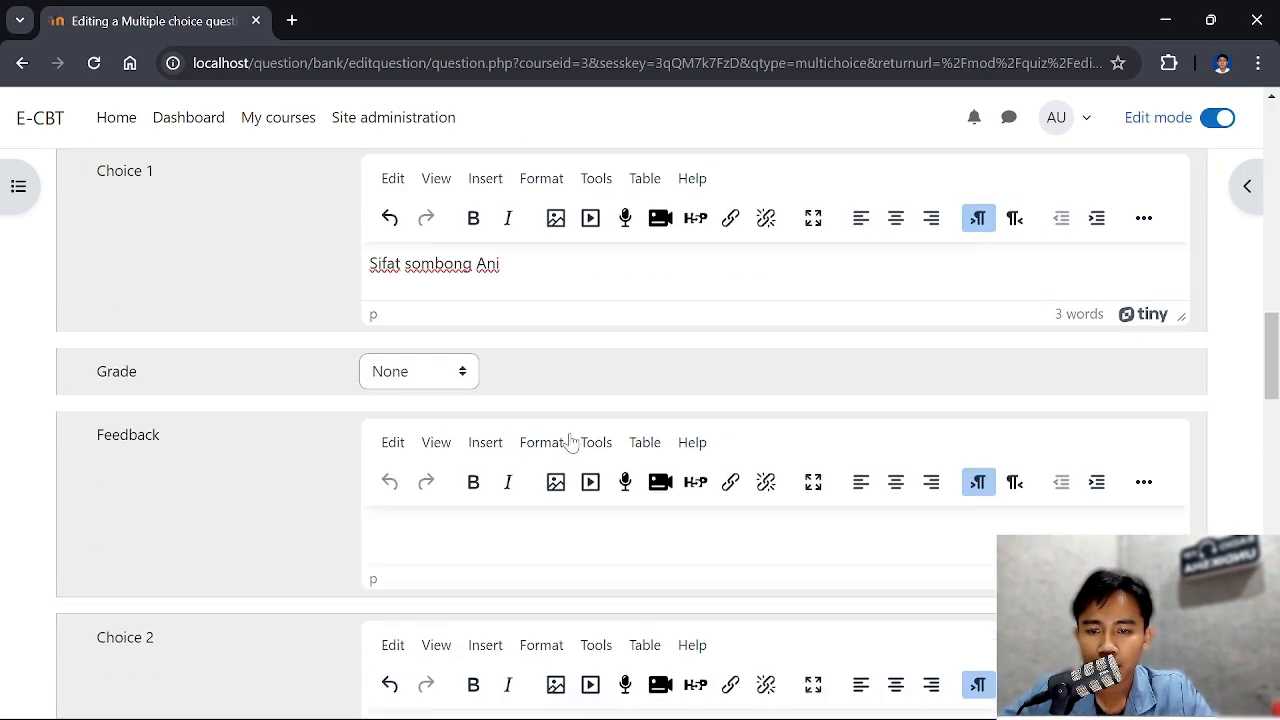
scroll(571, 442, "up", 1)
scroll(571, 442, "up", 1)
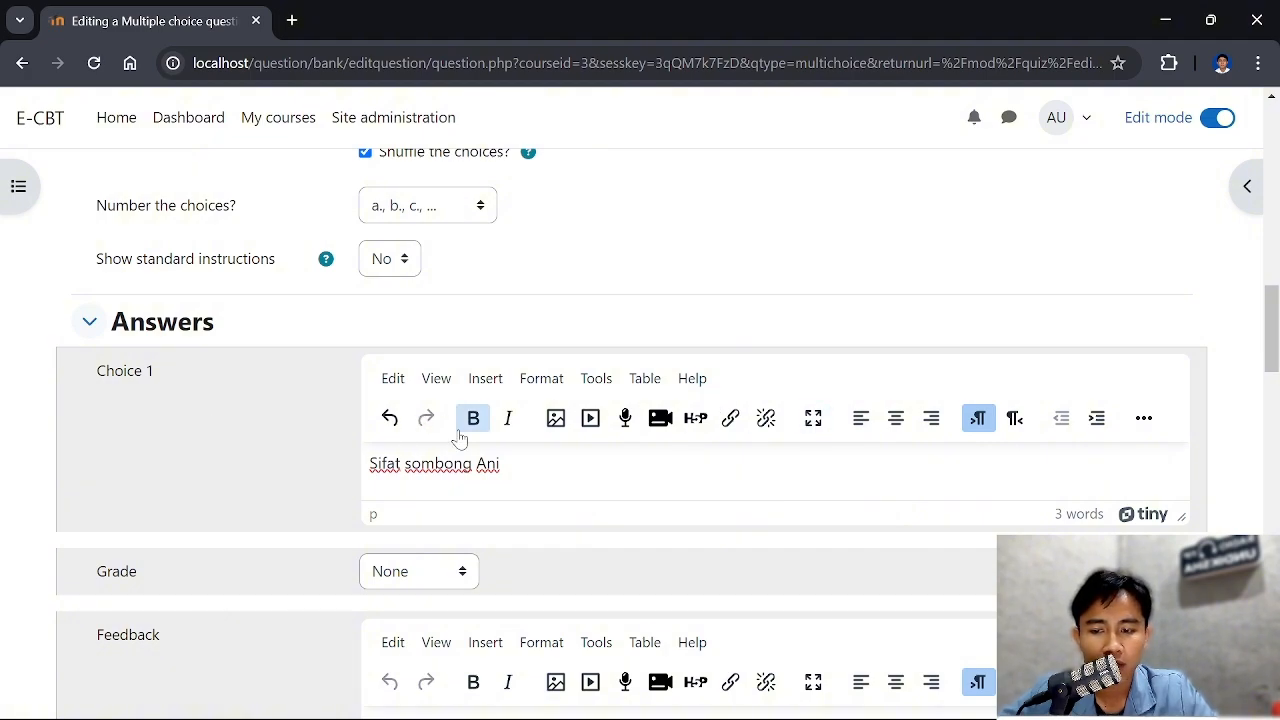
scroll(494, 491, "down", 1)
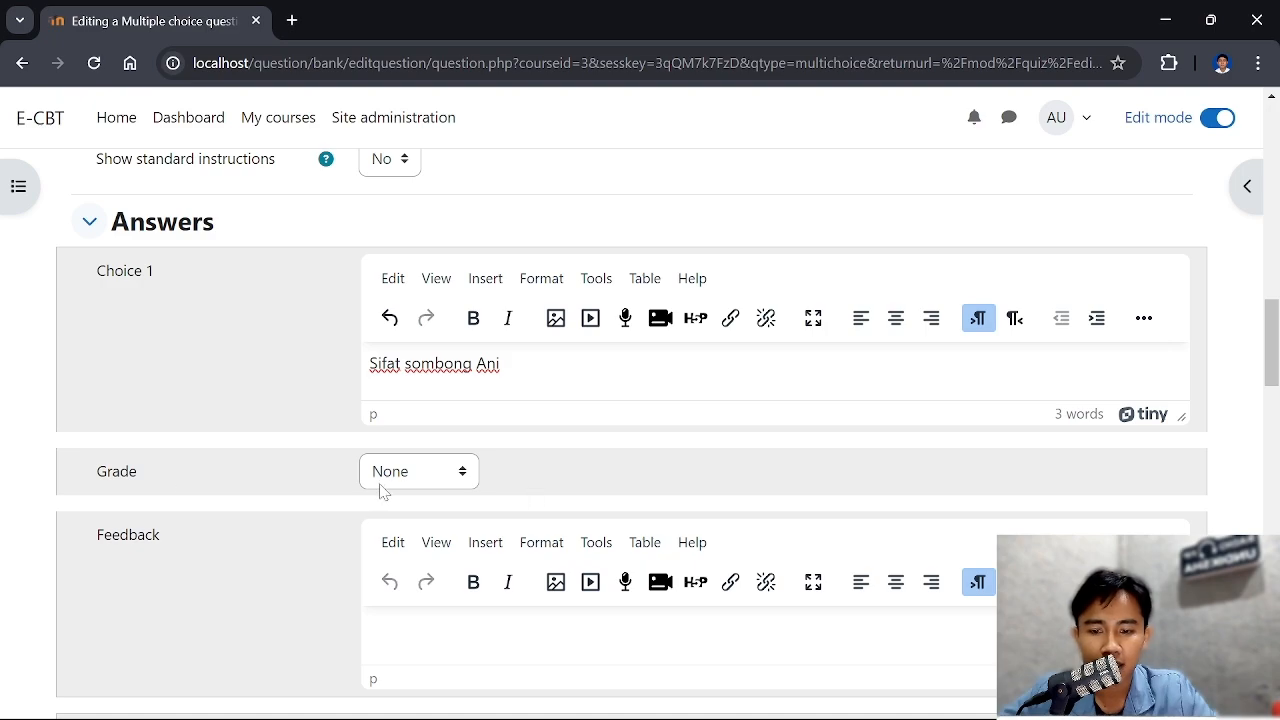
Reread the question text and compare it with the four answer choices to identify the correct one
scroll(390, 490, "up", 11)
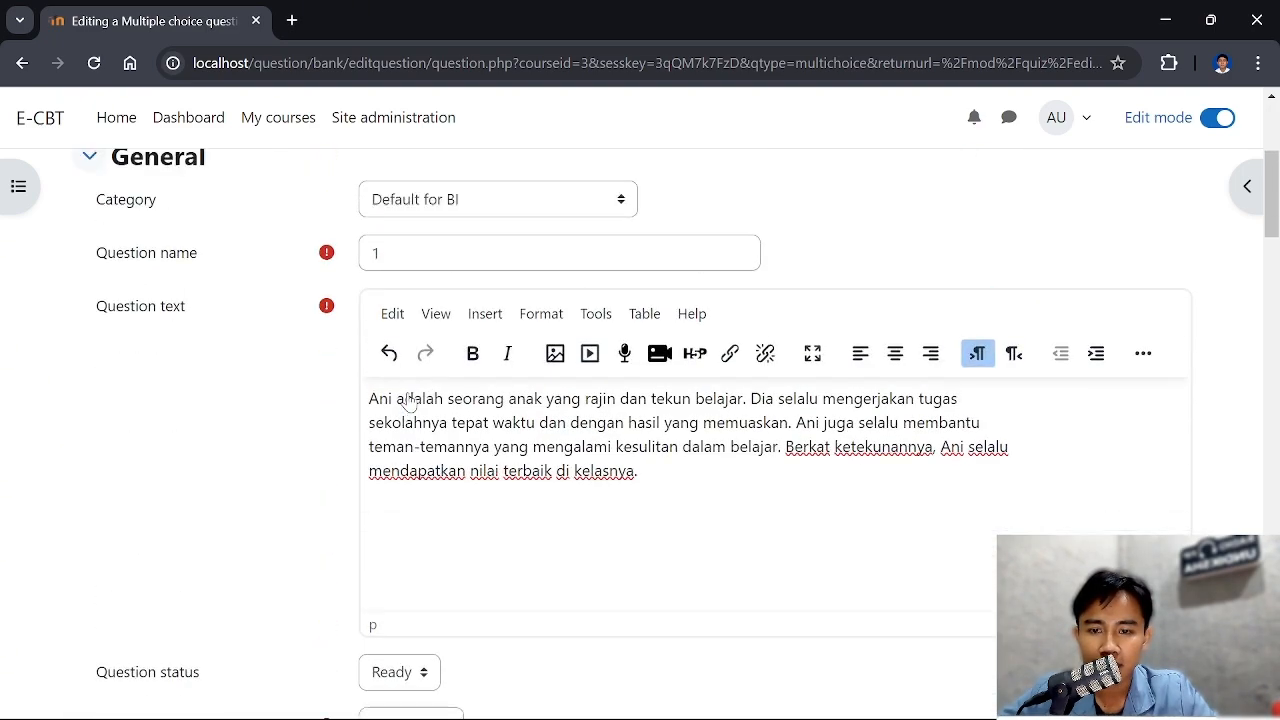
scroll(408, 400, "down", 2)
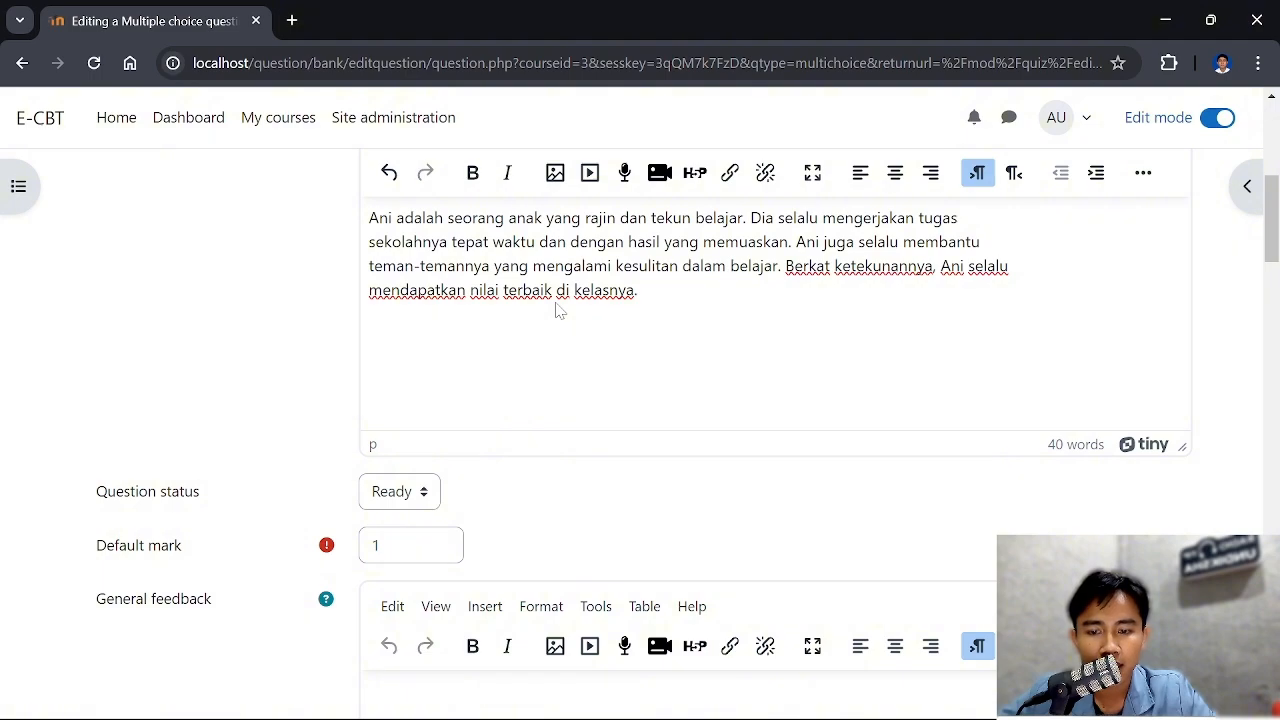
scroll(557, 310, "down", 3)
scroll(557, 309, "up", 4)
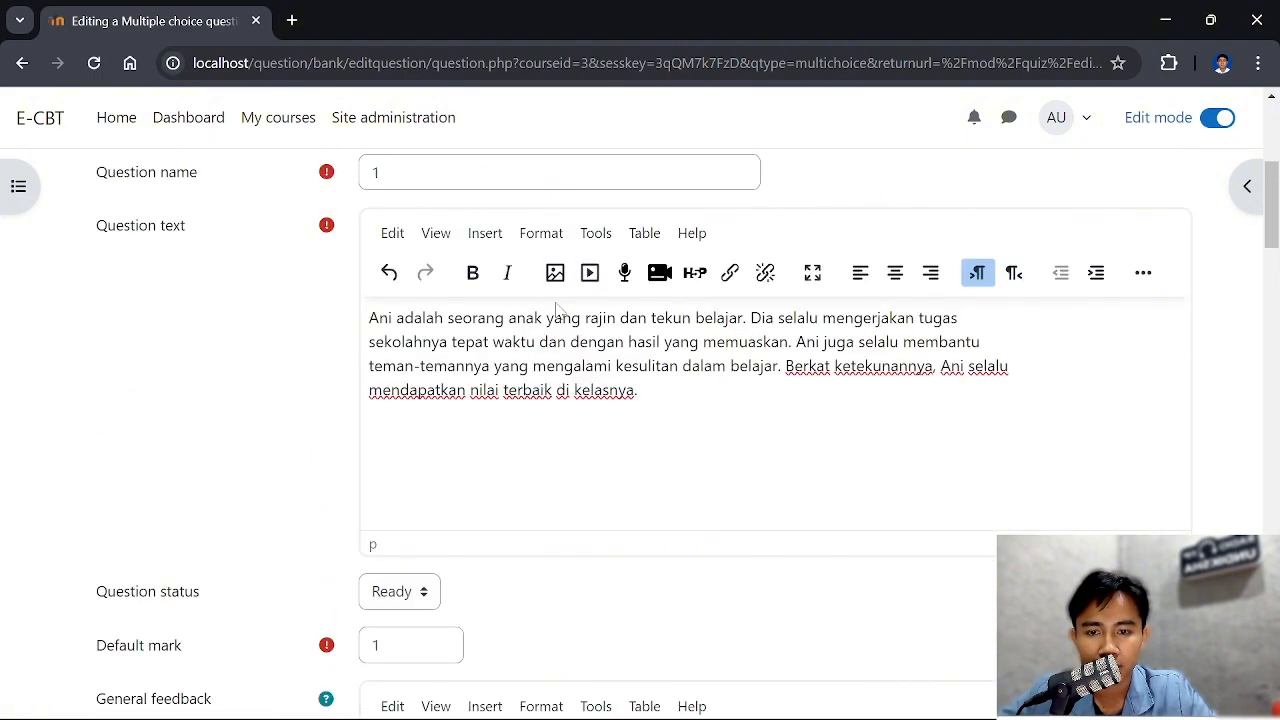
scroll(640, 400, "down", 7)
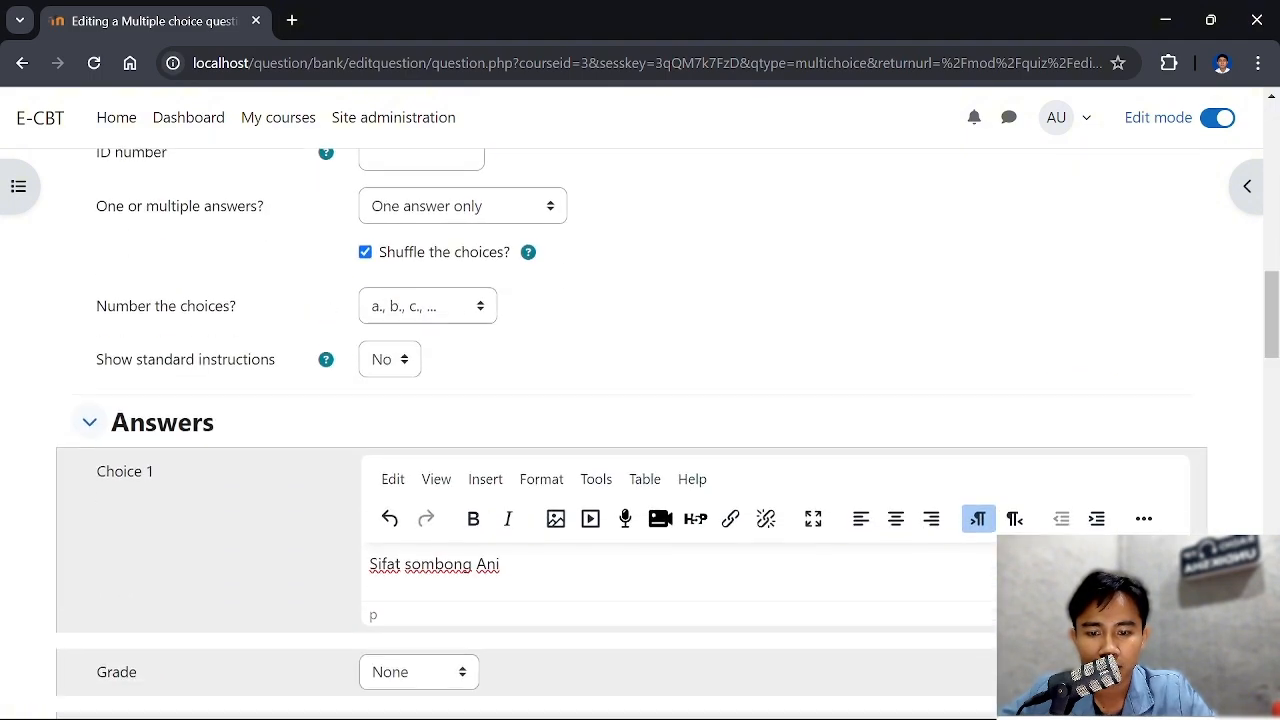
scroll(474, 340, "down", 1)
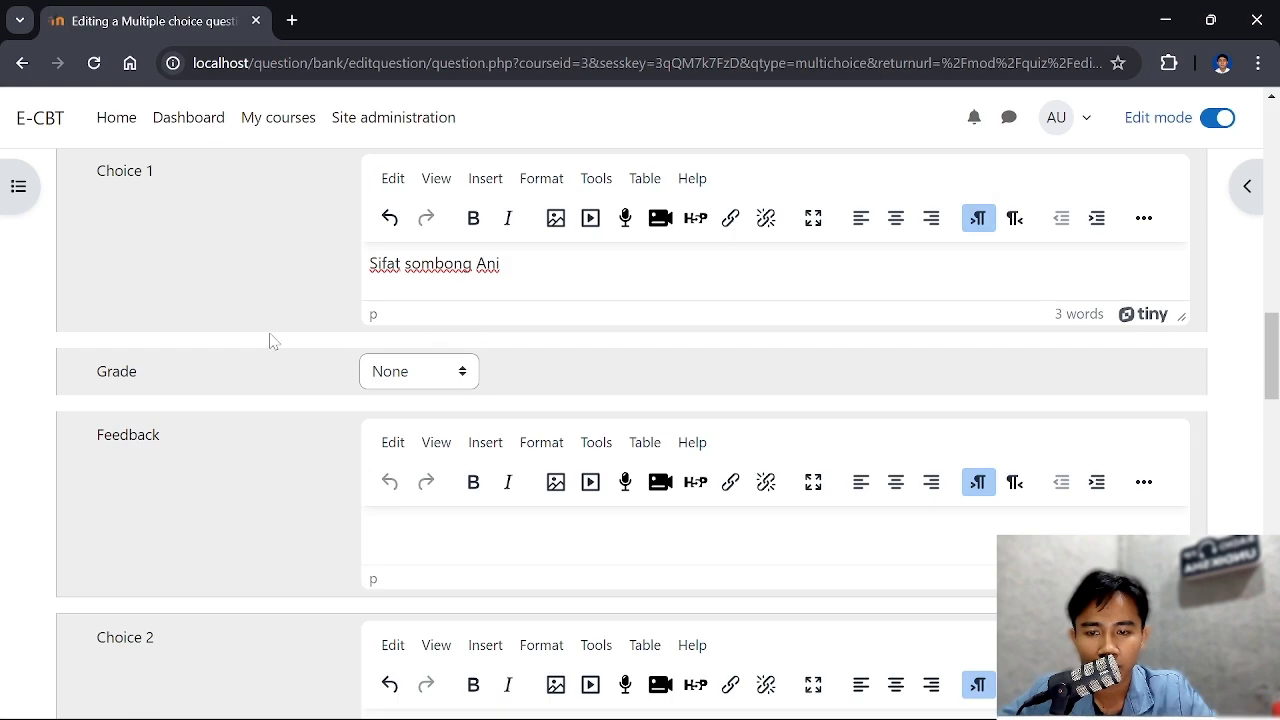
scroll(329, 338, "down", 1)
scroll(329, 340, "up", 1)
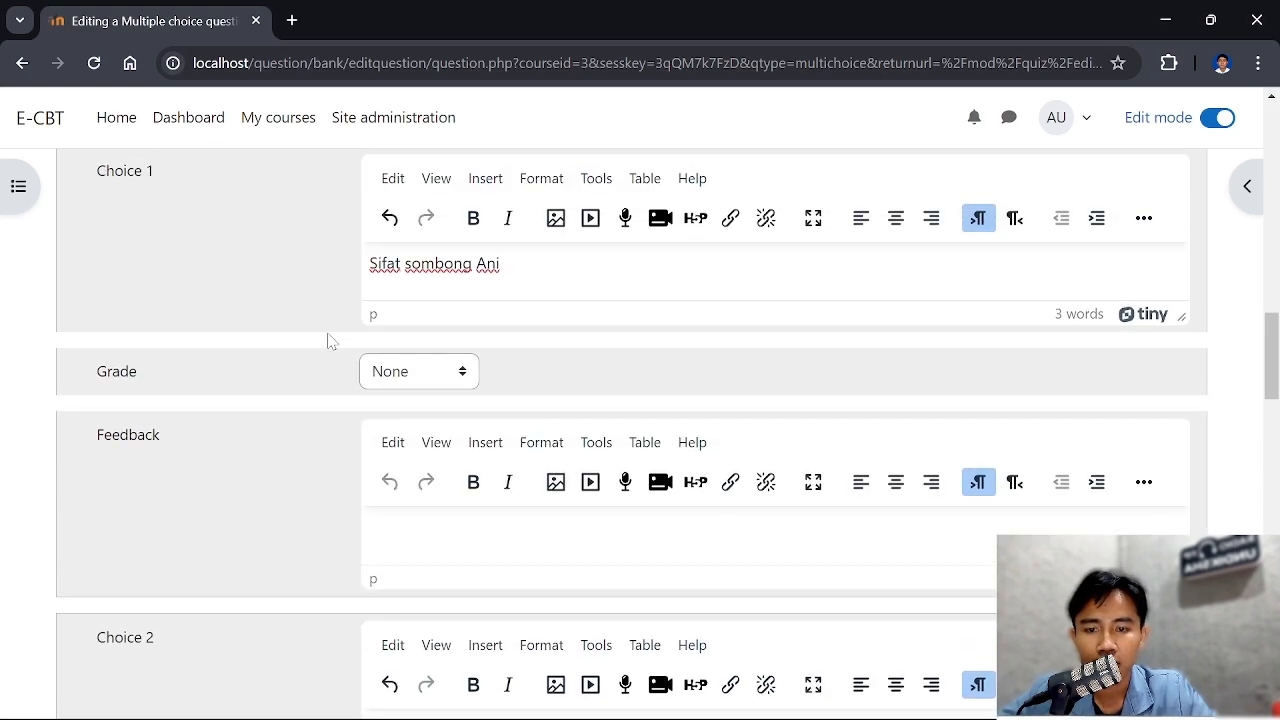
scroll(258, 290, "down", 4)
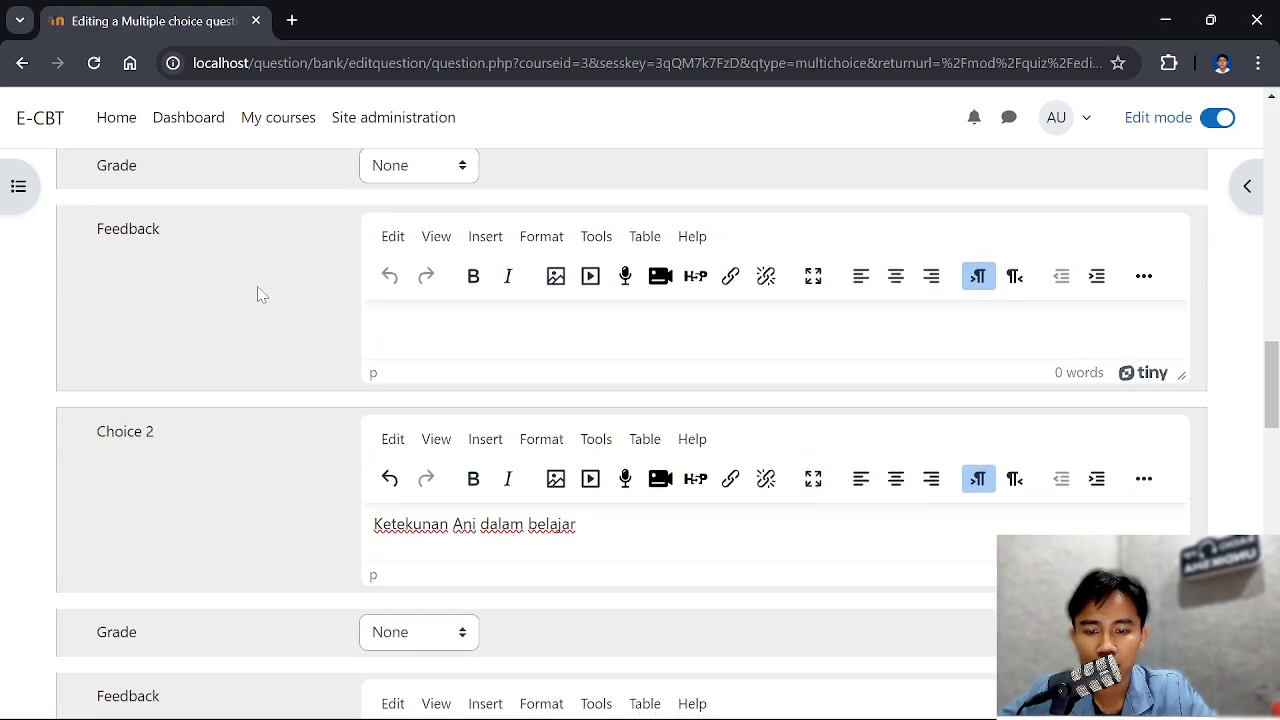
scroll(157, 309, "down", 3)
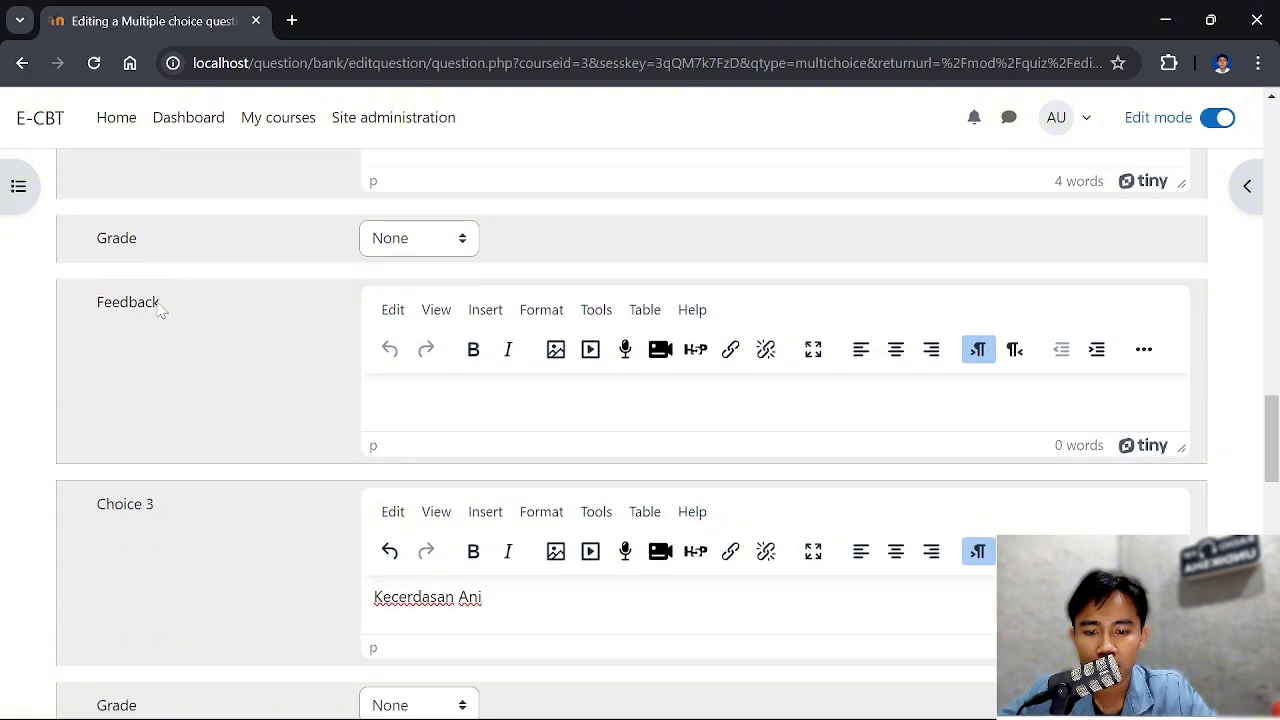
scroll(157, 309, "down", 4)
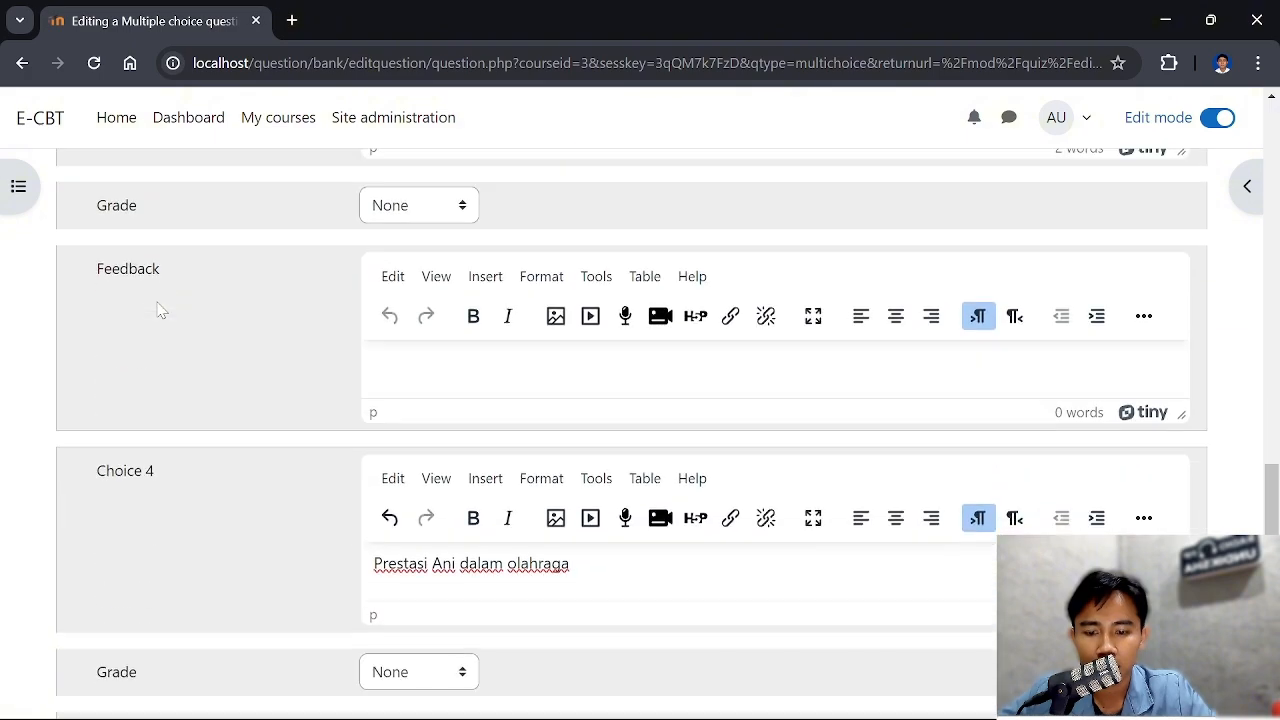
Set the grade of Choice 2, "Ketekunan Ani dalam belajar", to 100%
scroll(157, 309, "up", 6)
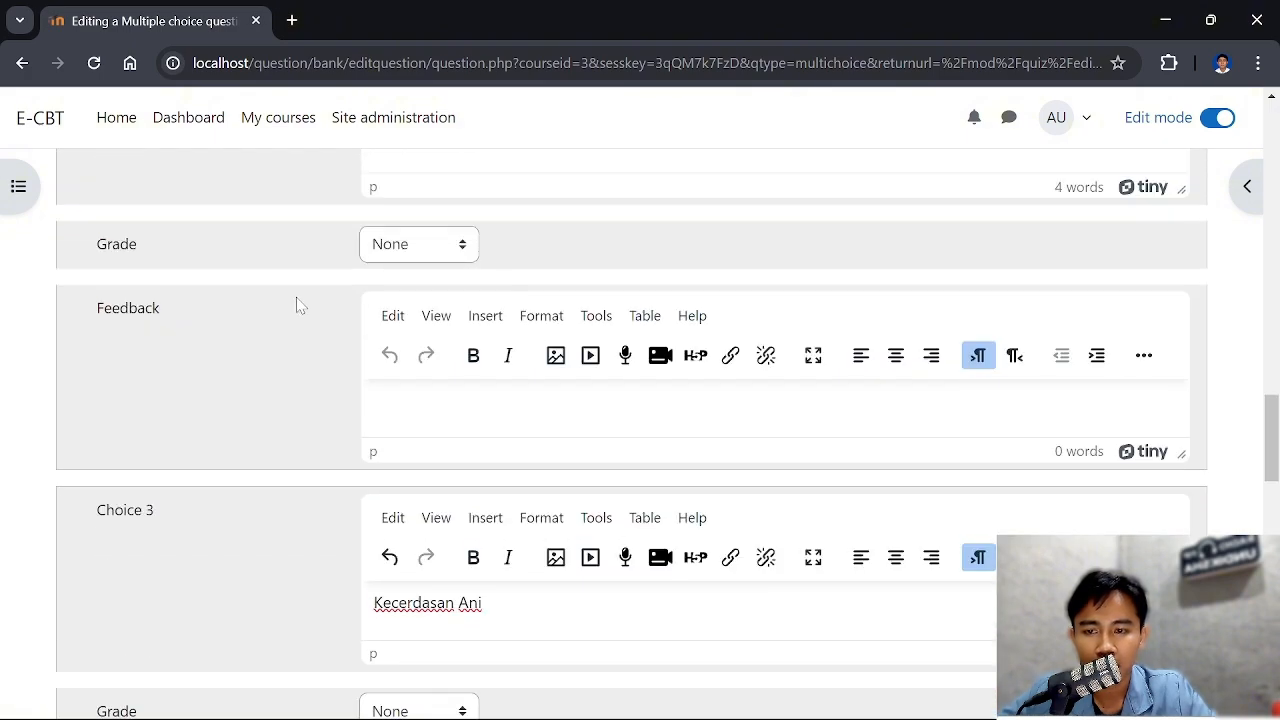
scroll(100, 309, "up", 1)
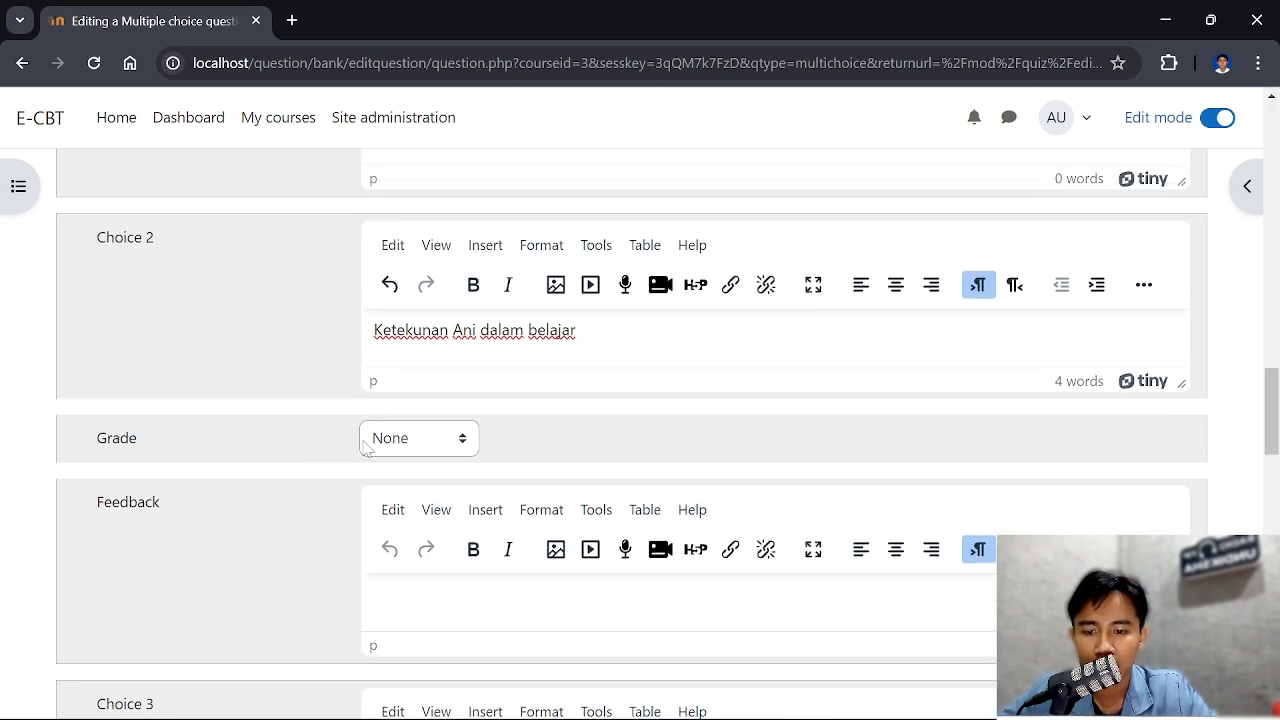
left_click(420, 440)
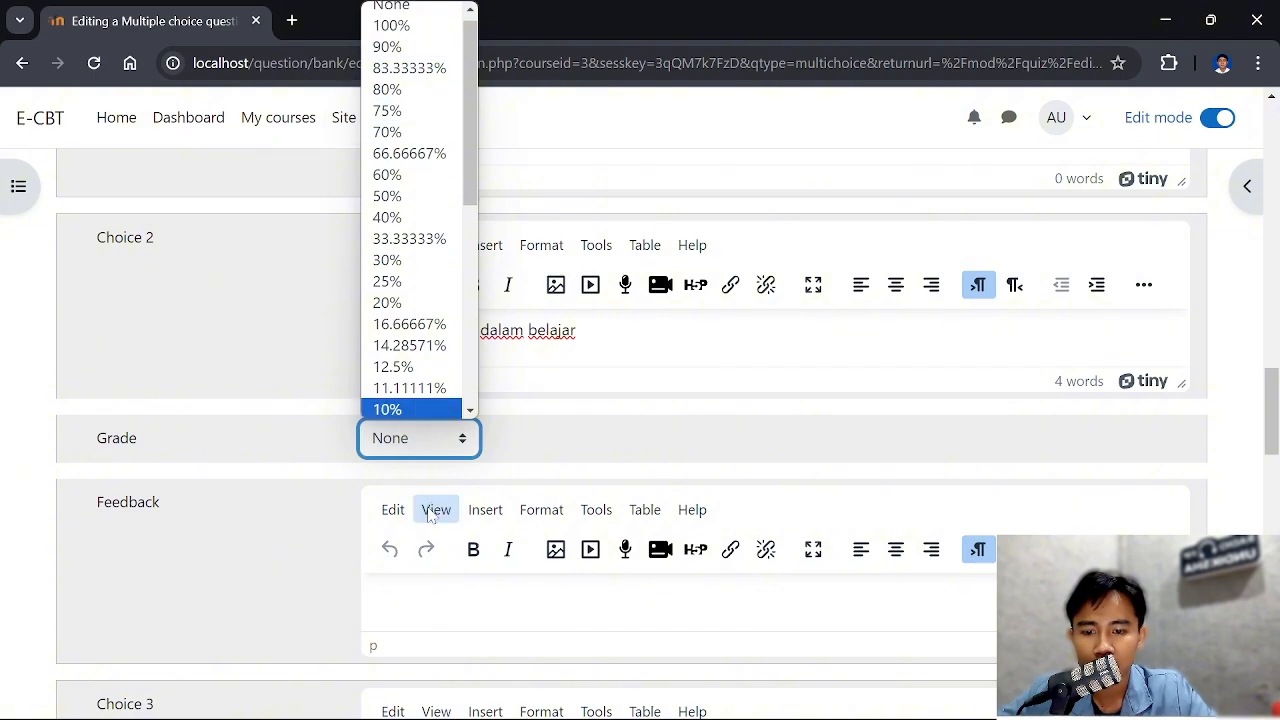
left_click(425, 442)
left_click(428, 440)
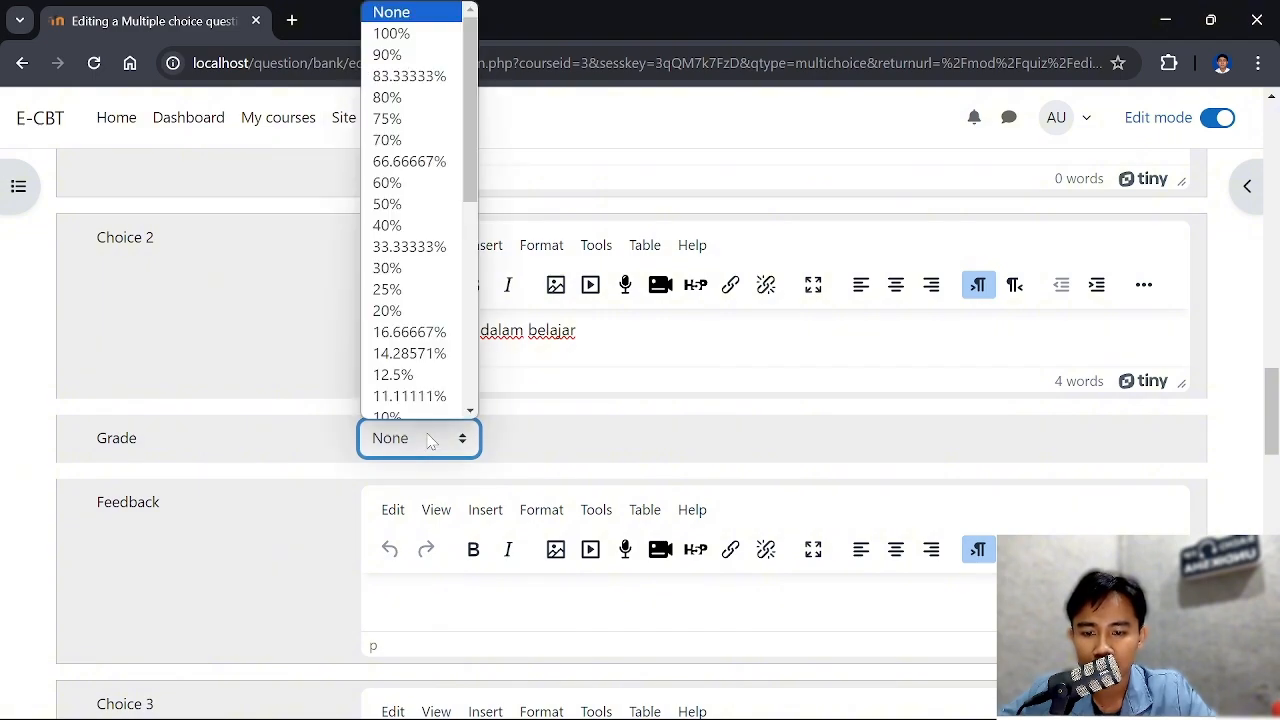
left_click(412, 35)
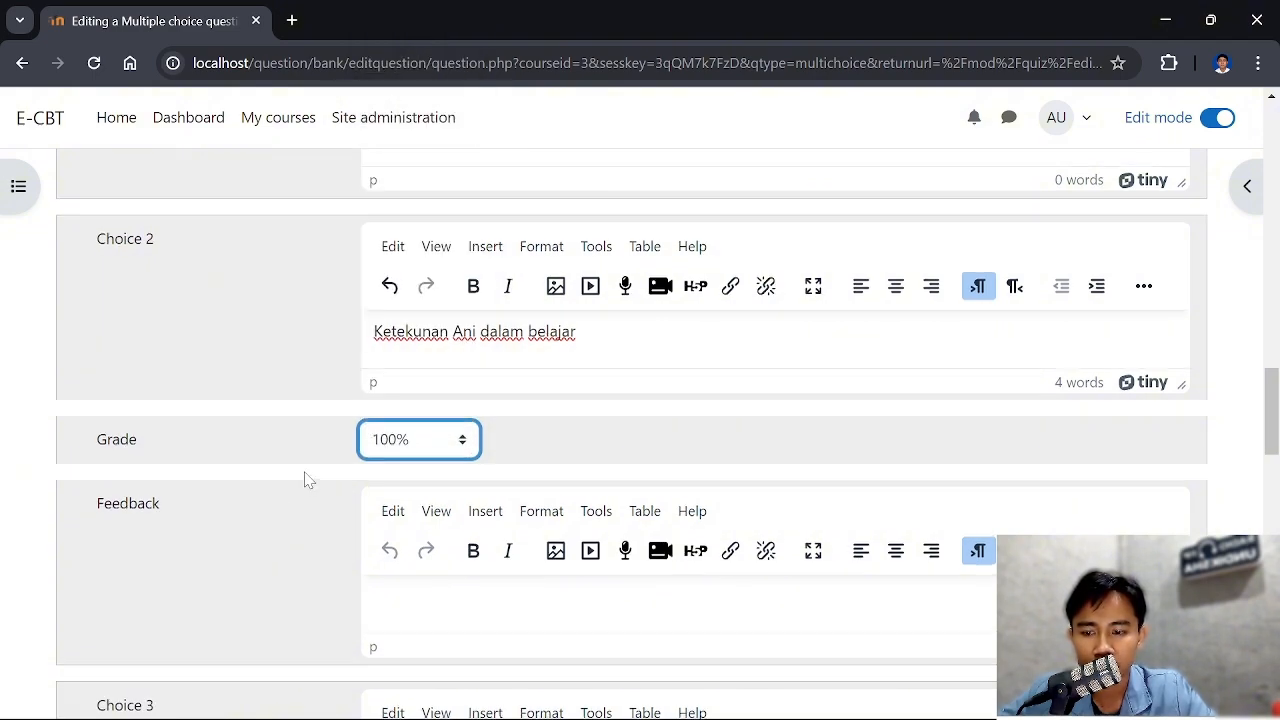
Check the grades of all answer choices and save the finished multiple choice question to the quiz
scroll(308, 480, "up", 1)
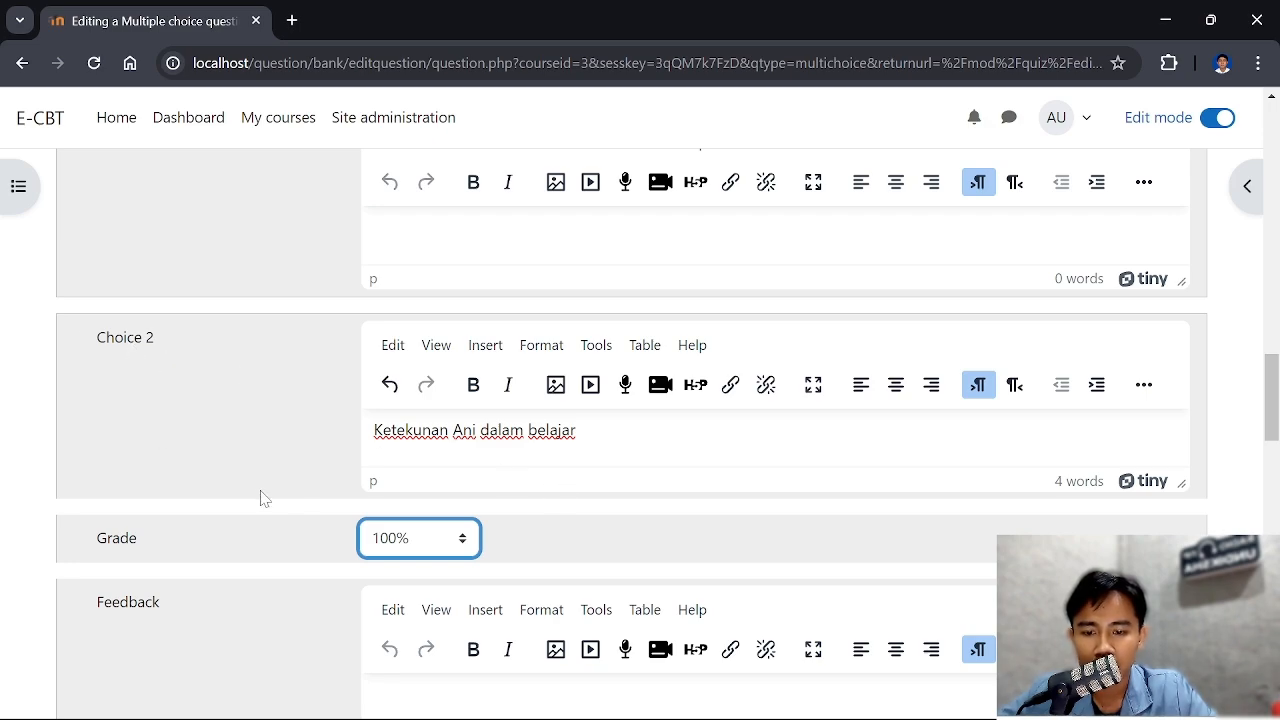
scroll(240, 438, "up", 2)
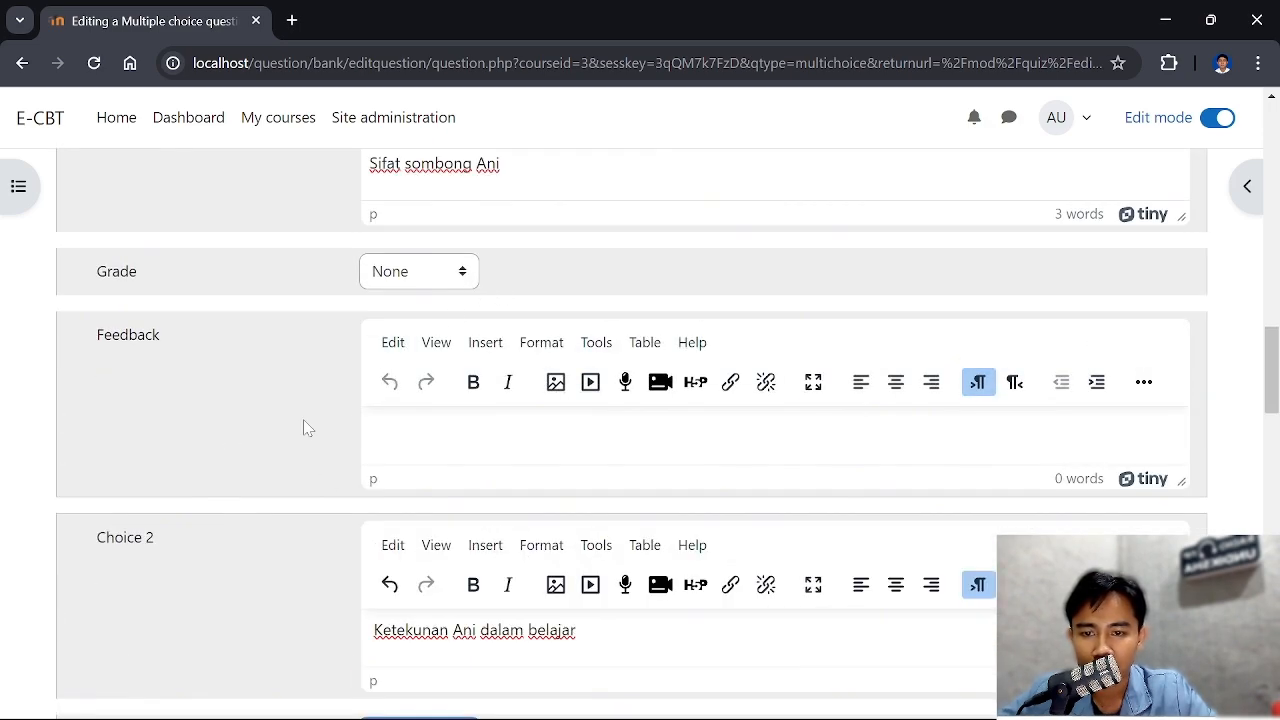
scroll(241, 432, "up", 2)
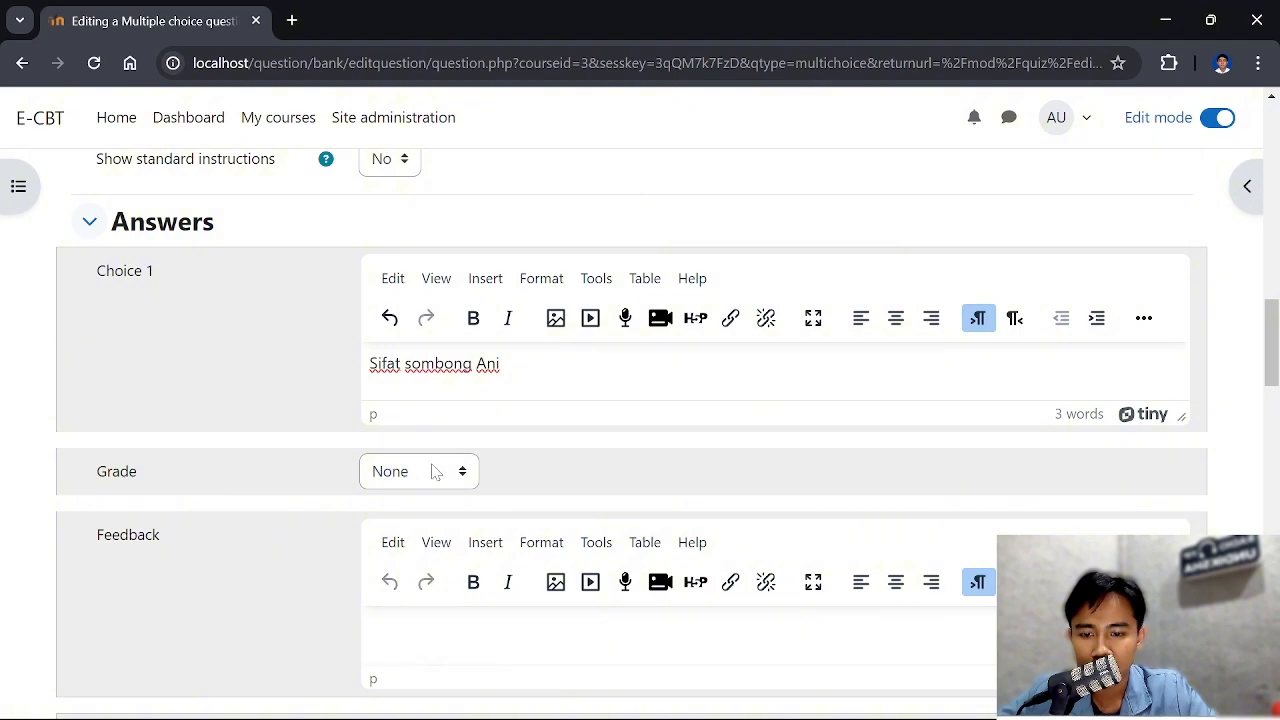
scroll(435, 471, "down", 12)
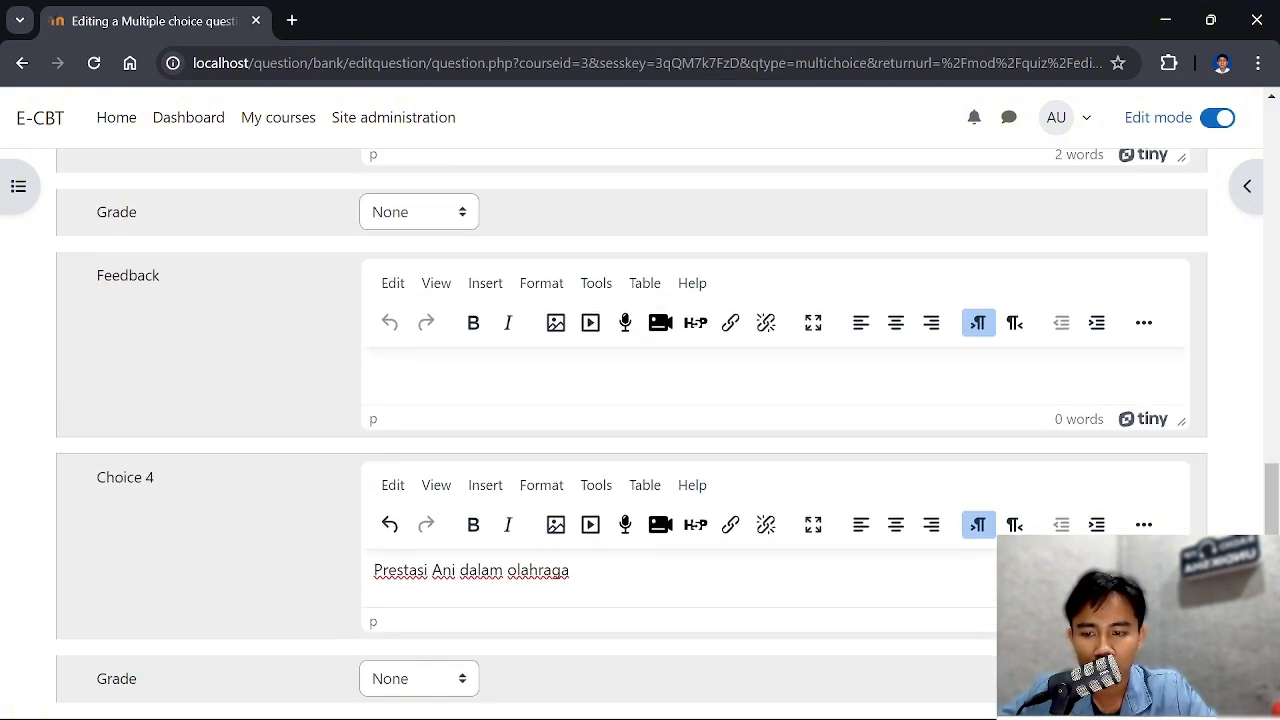
scroll(414, 357, "up", 6)
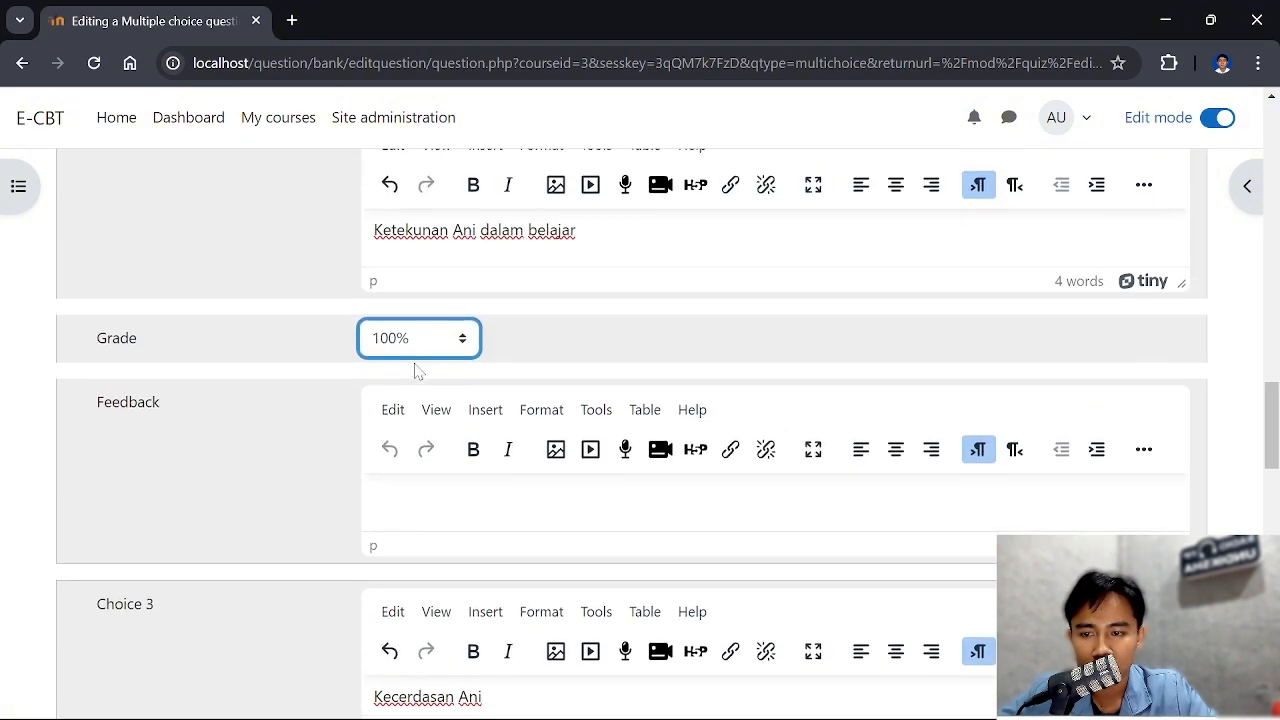
scroll(418, 370, "down", 10)
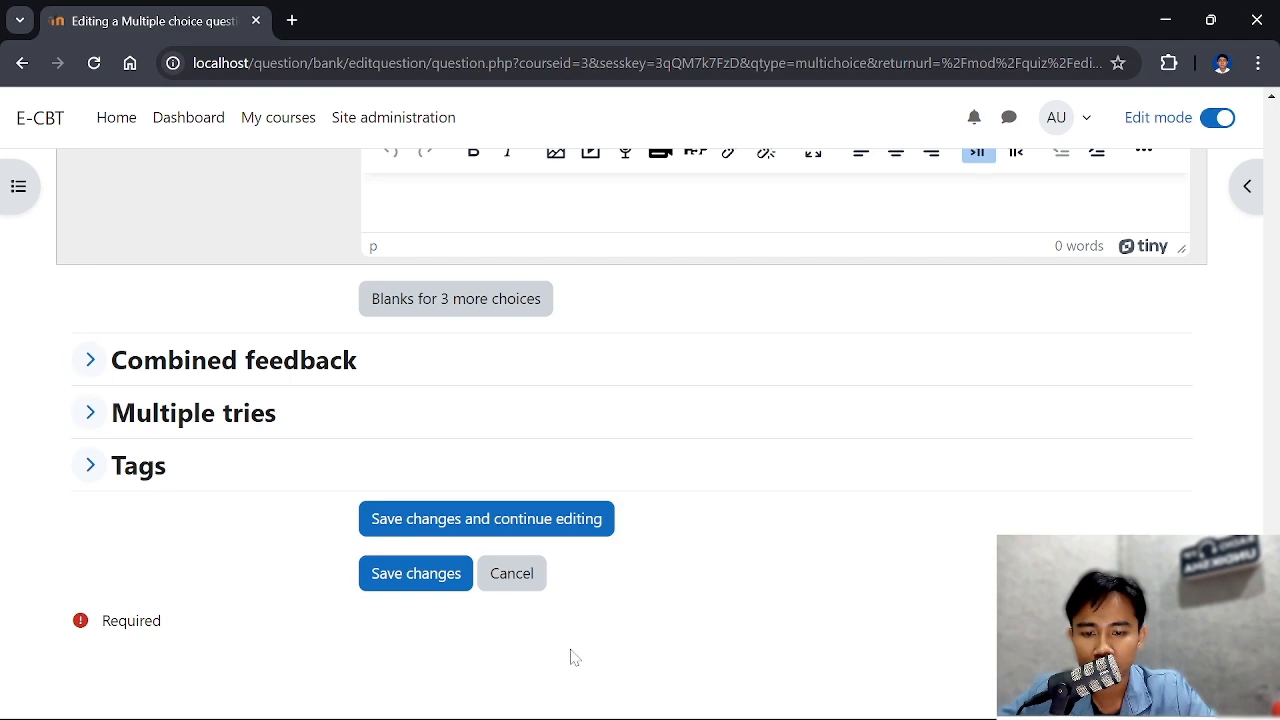
left_click(410, 578)
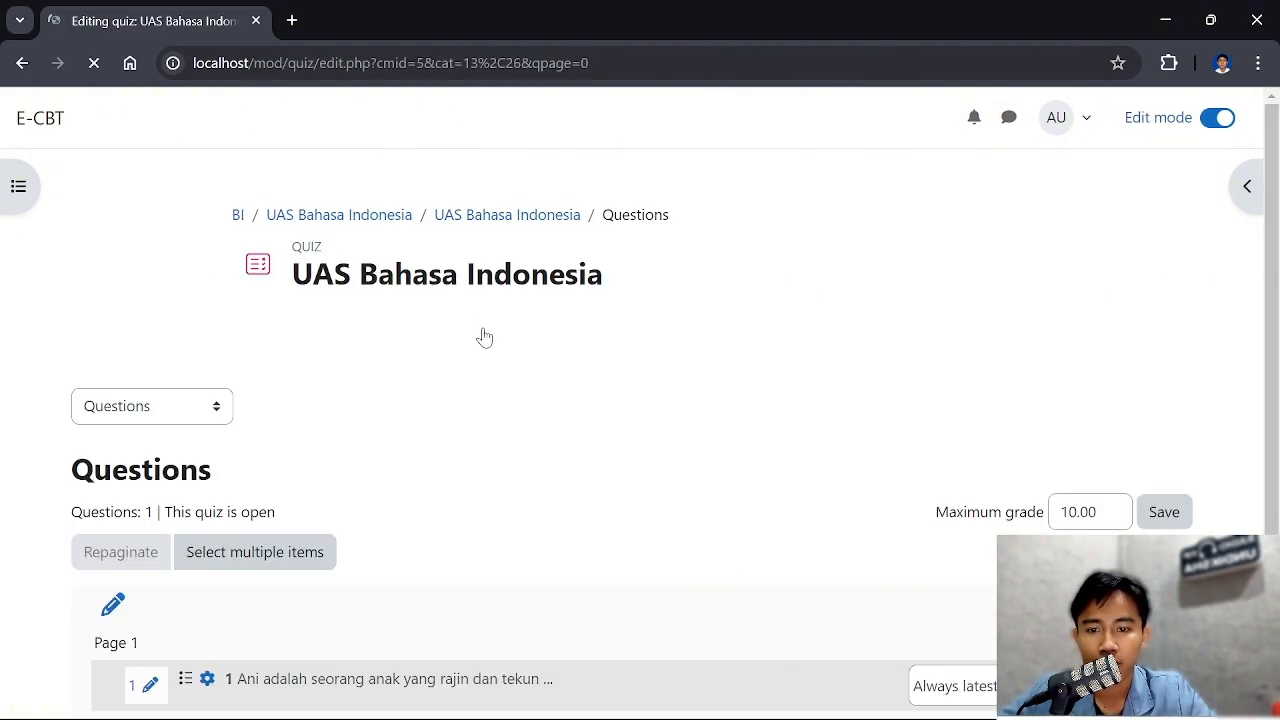
Add another new question of type Multiple choice after the first one in the UAS Bahasa Indonesia quiz
scroll(487, 336, "down", 1)
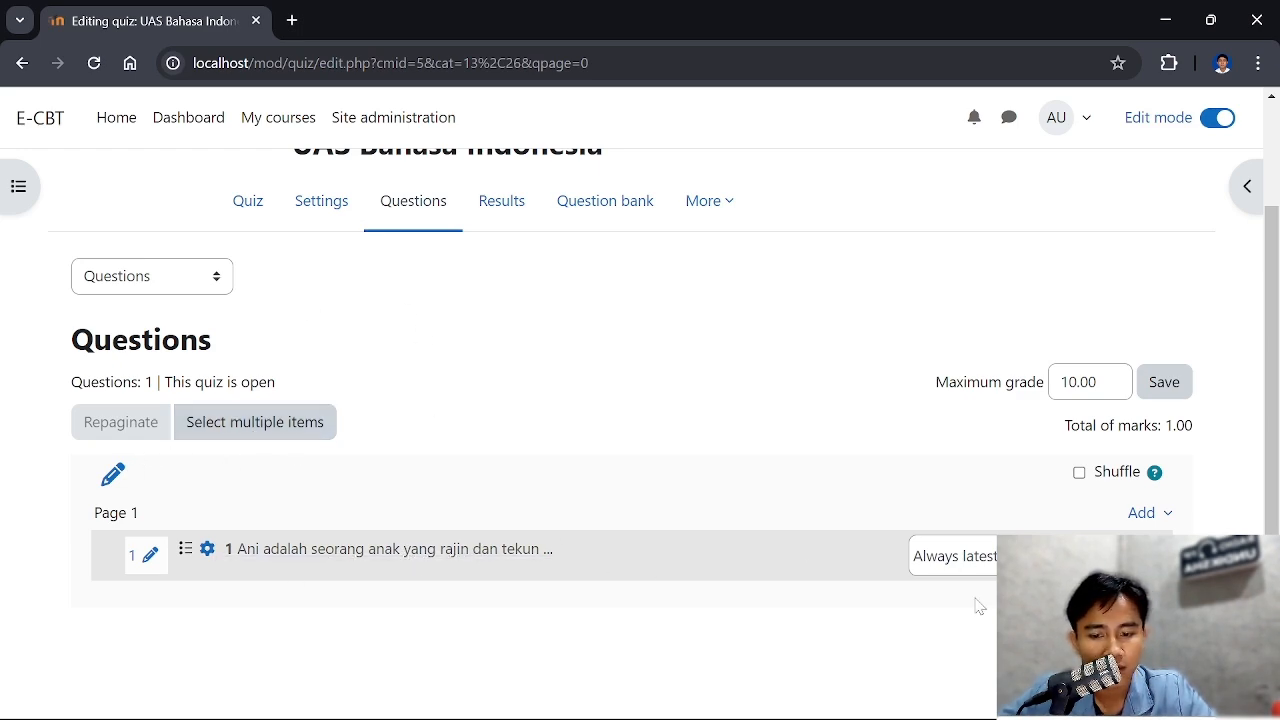
left_click(1149, 592)
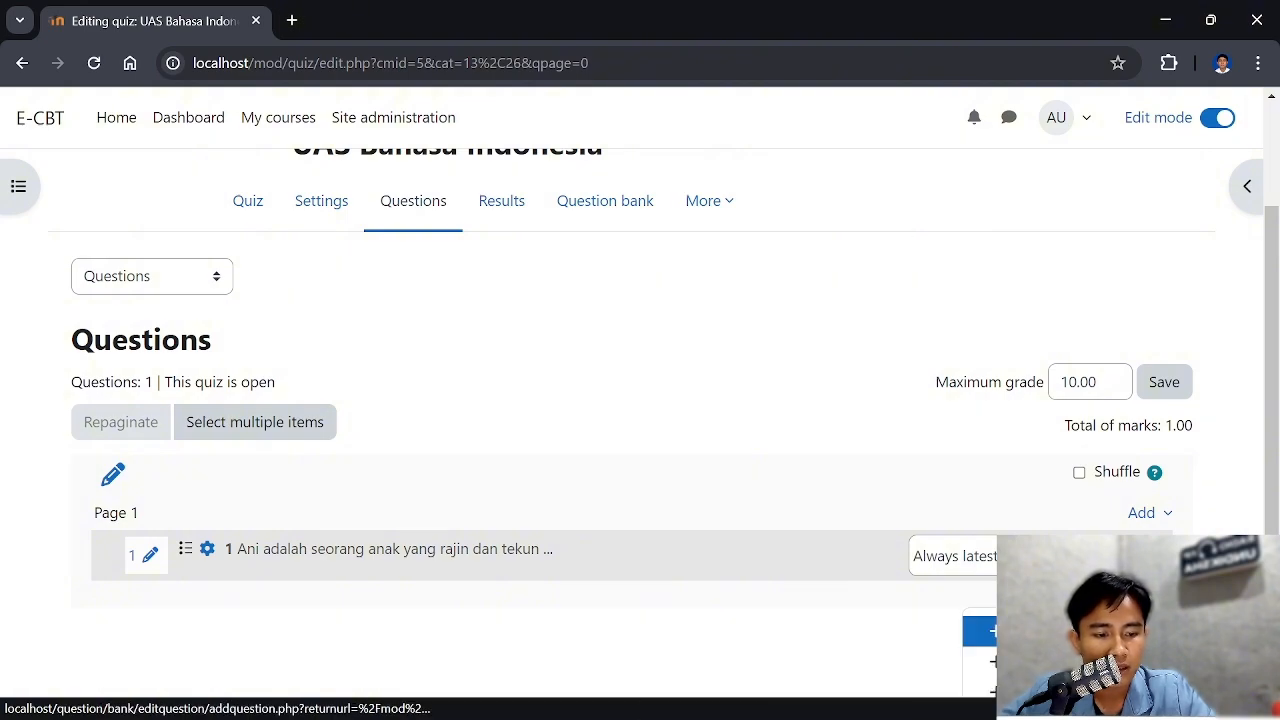
left_click(1080, 630)
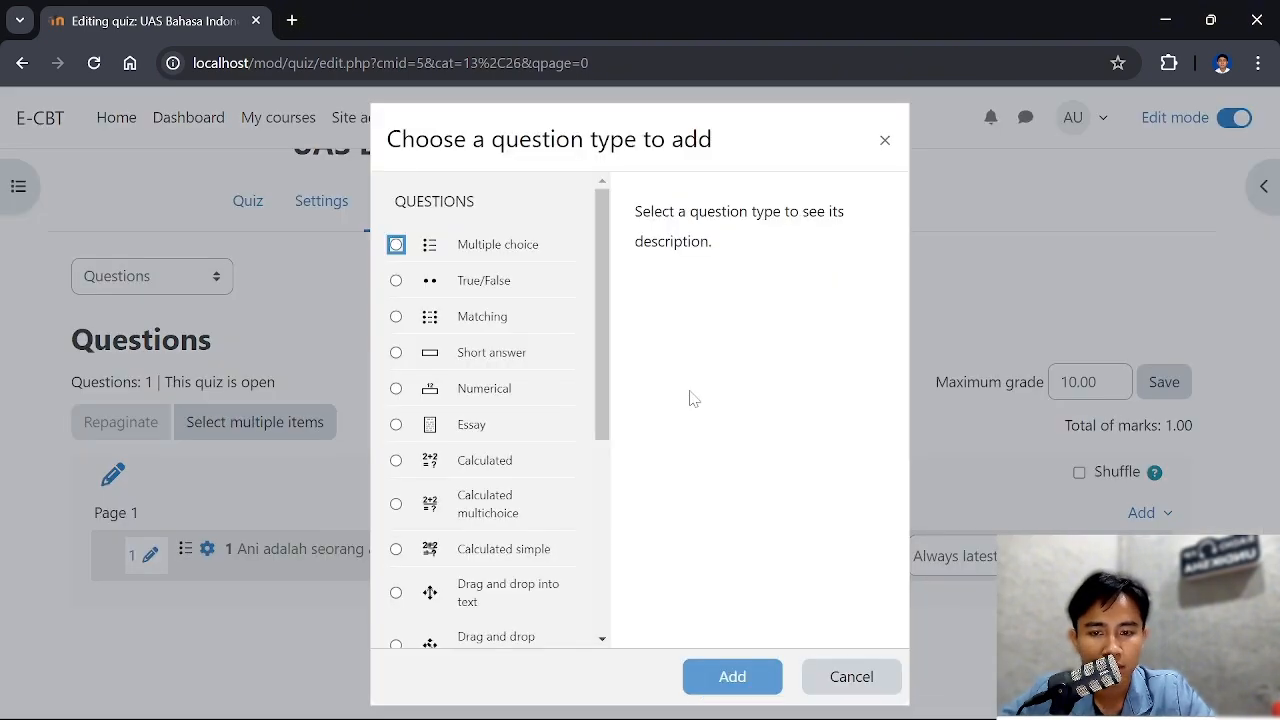
left_click(397, 245)
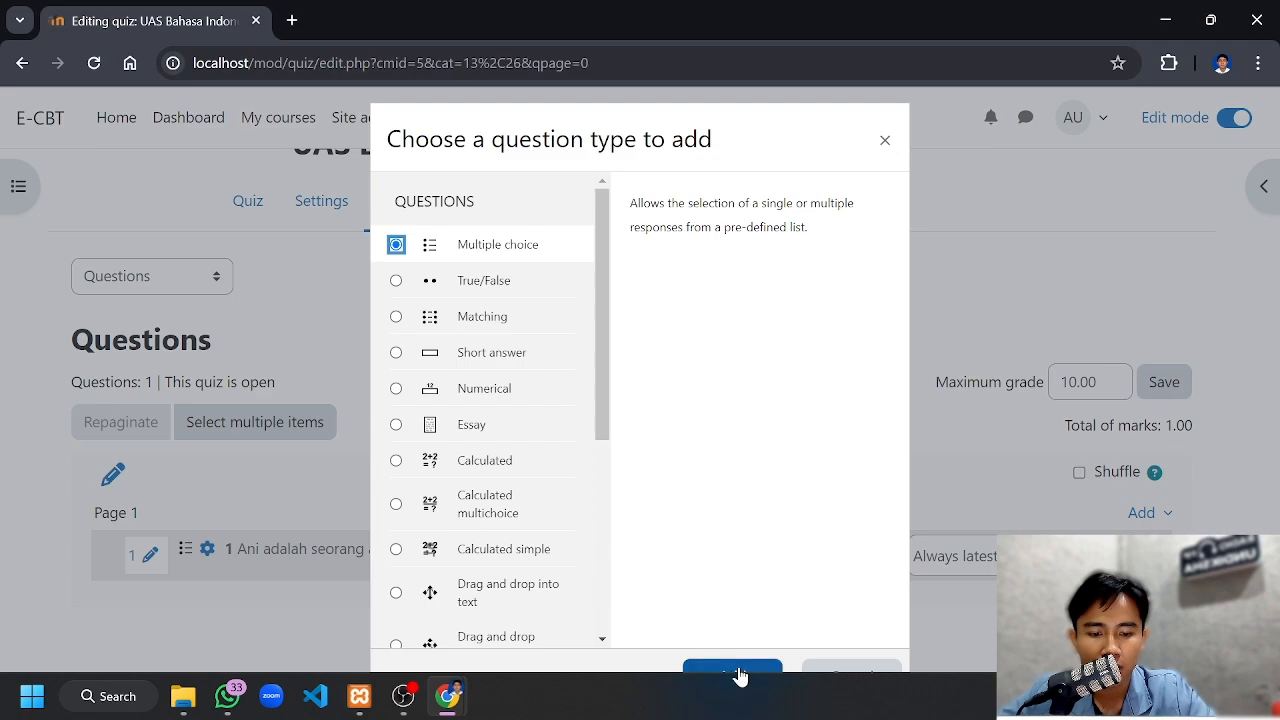
left_click(734, 676)
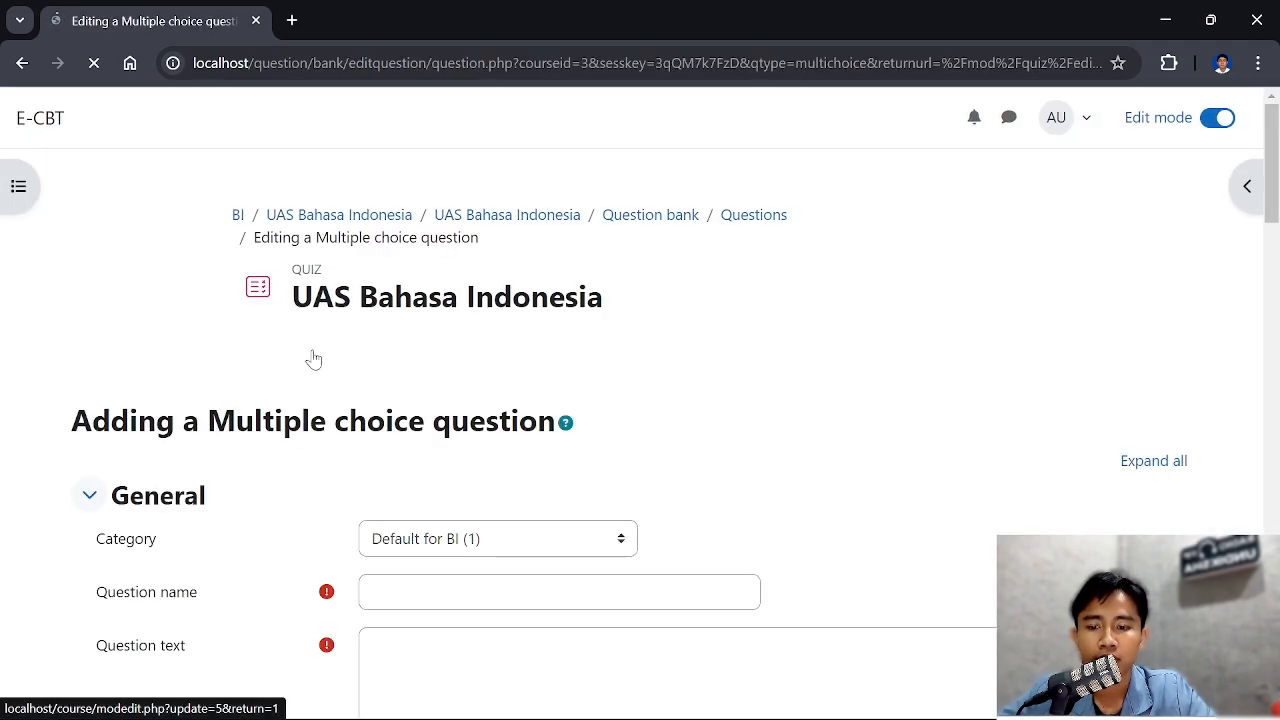
Name the new question "2" and place the cursor in its empty question text
scroll(316, 360, "down", 3)
left_click(500, 296)
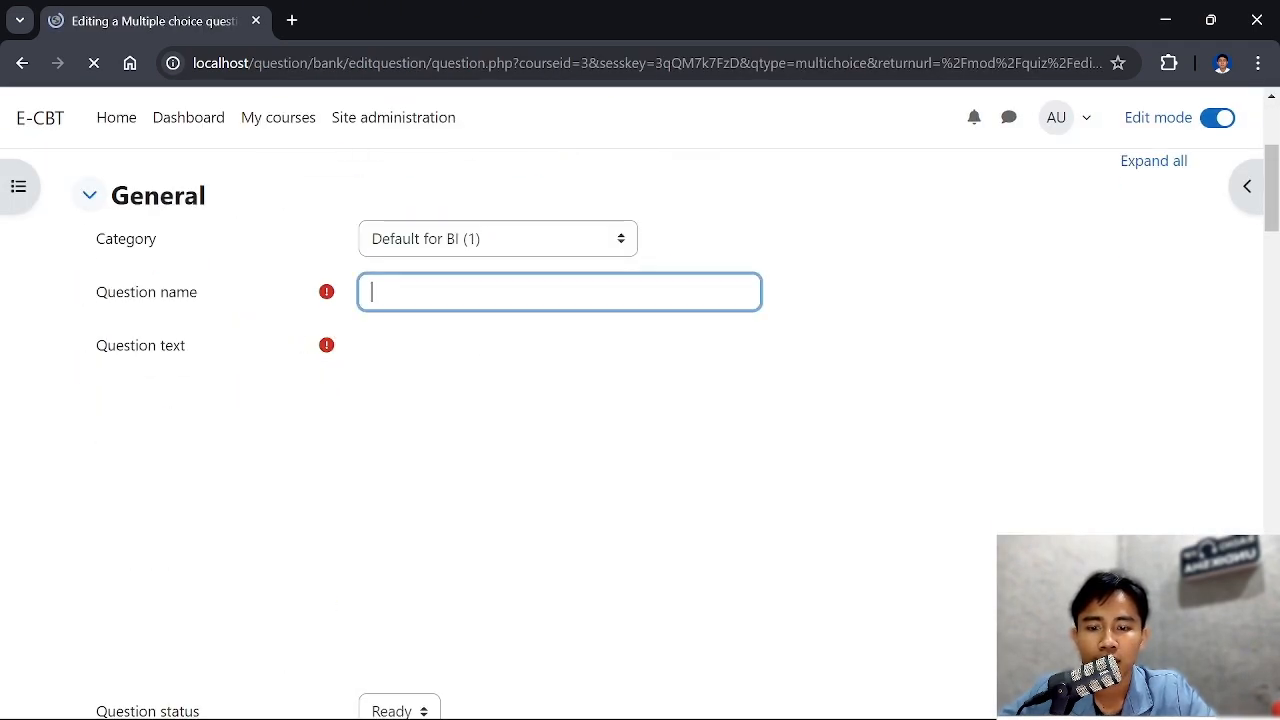
type("2")
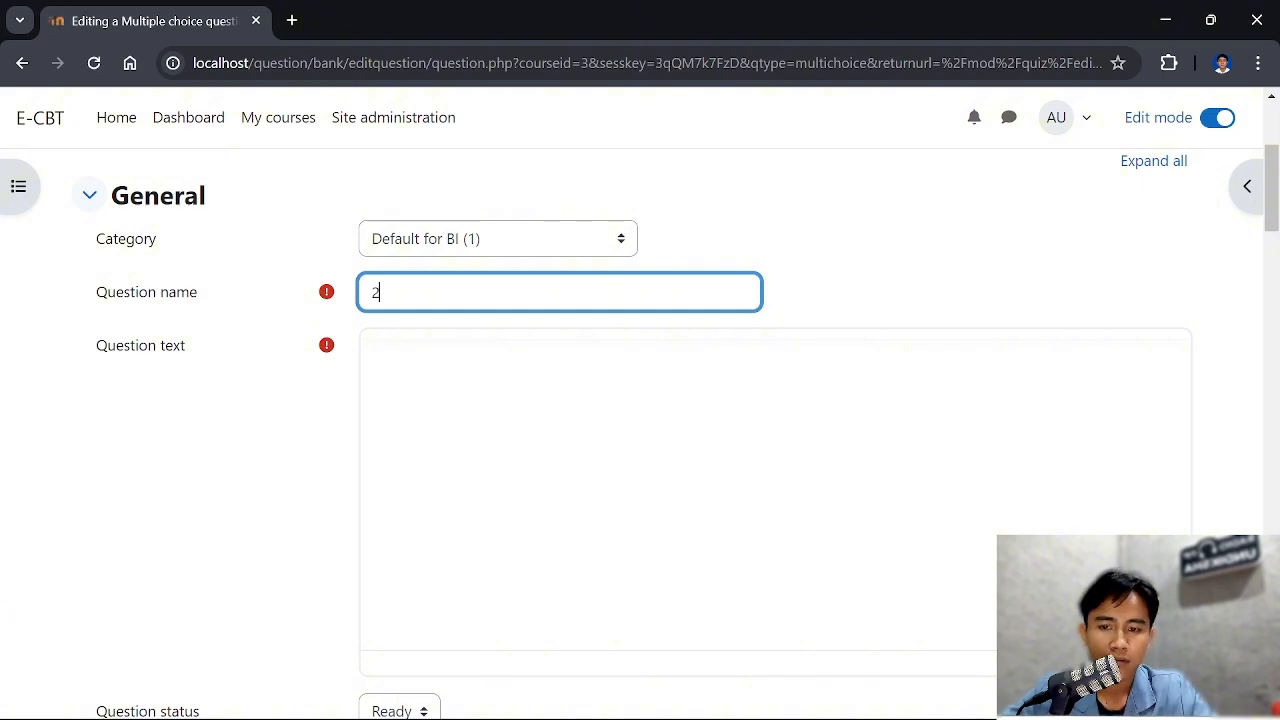
left_click(402, 350)
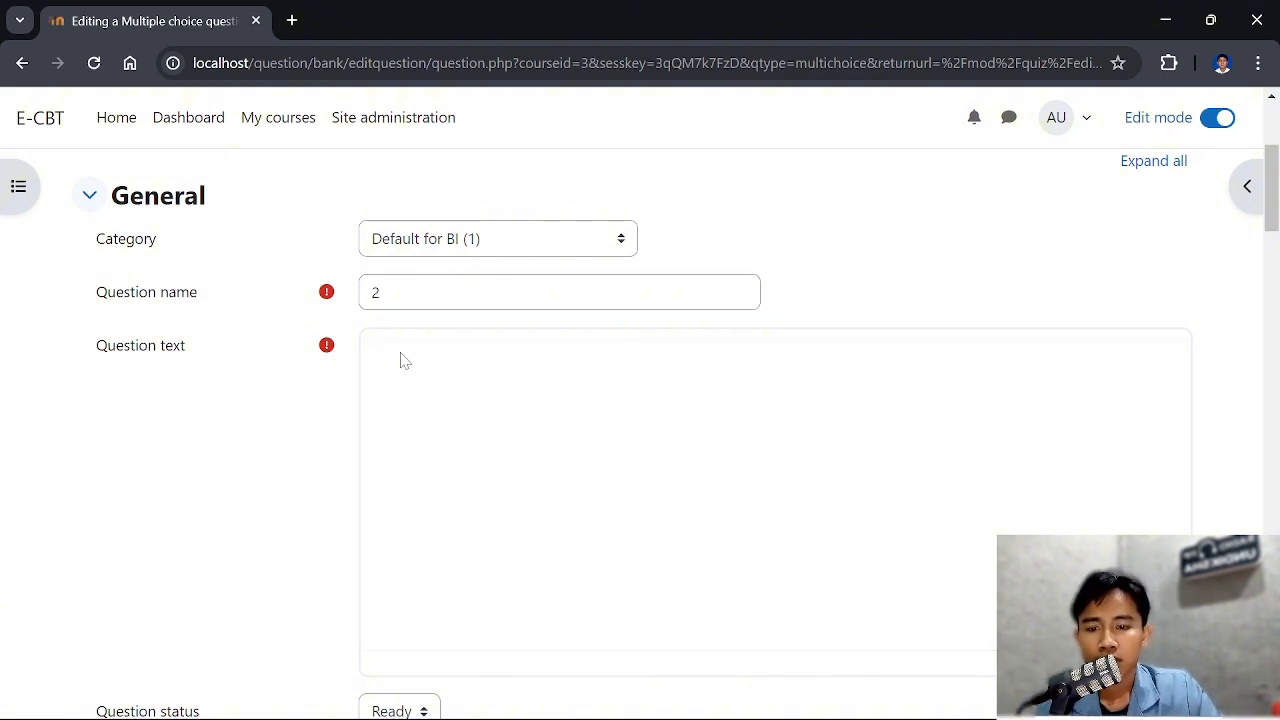
scroll(430, 438, "down", 1)
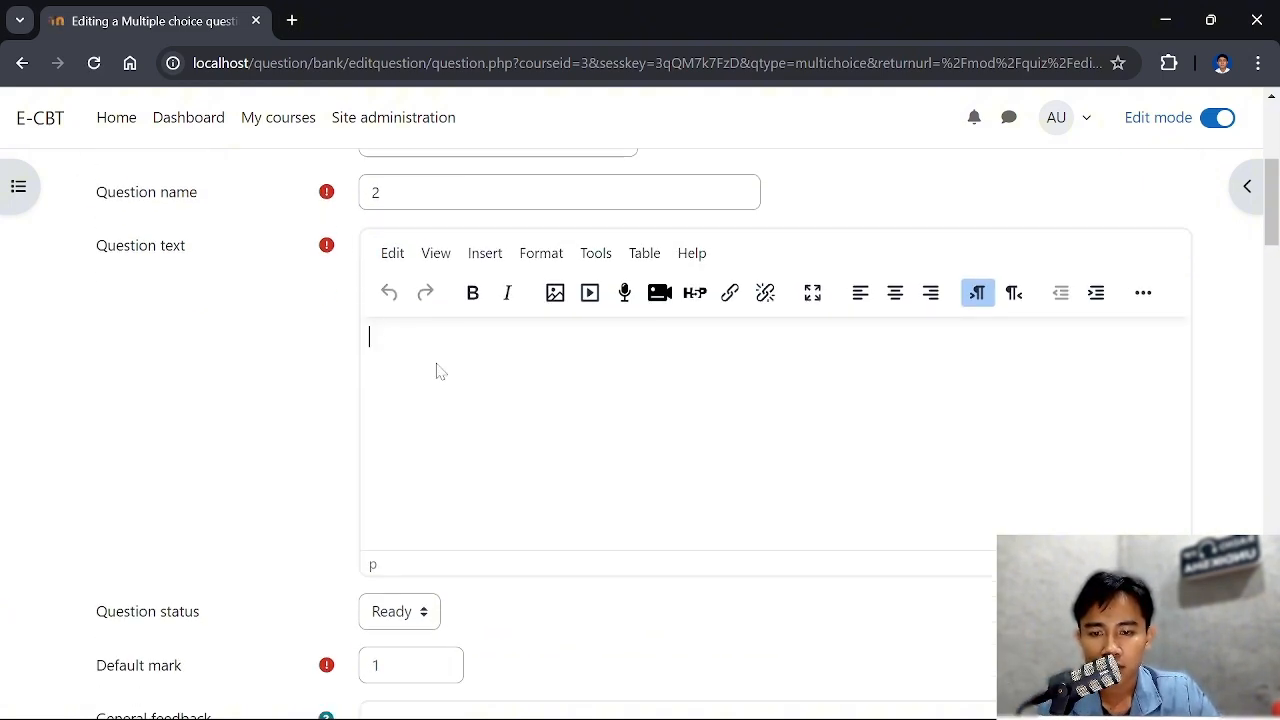
Switch to the PDF and select the Soal 2 sentence "Kalimat manakah yang menggunakan kata tanya dengan tepat?"
left_click(557, 575)
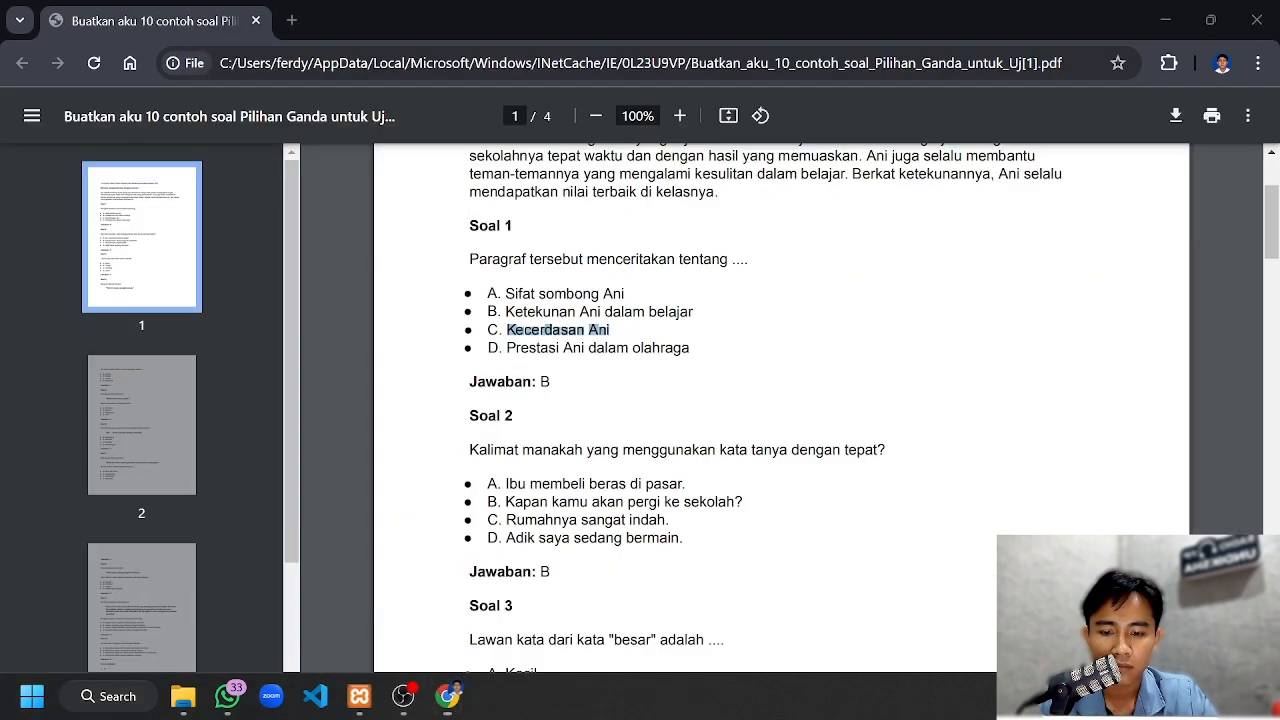
scroll(780, 400, "down", 1)
left_click_drag(470, 350, 886, 350)
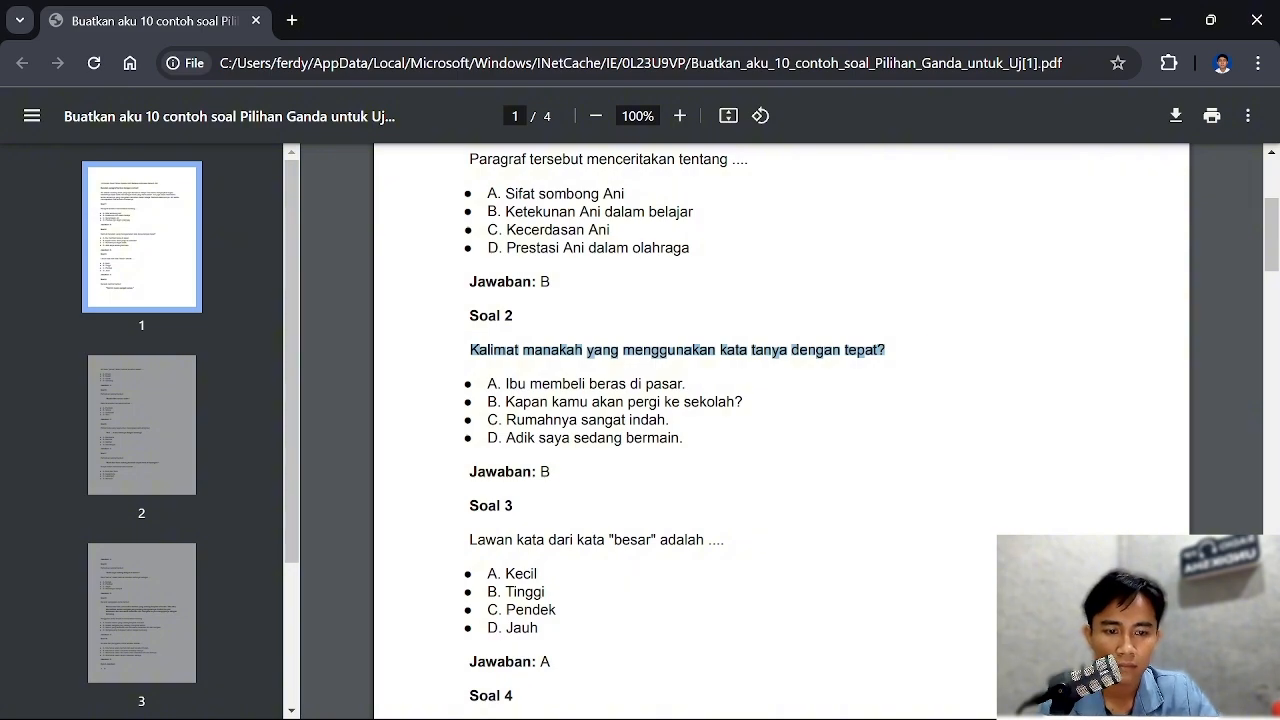
Review Soal 1 to Soal 4 in the PDF with their choices and answers, and return to the Moodle window
scroll(780, 430, "up", 1)
left_click_drag(458, 262, 728, 262)
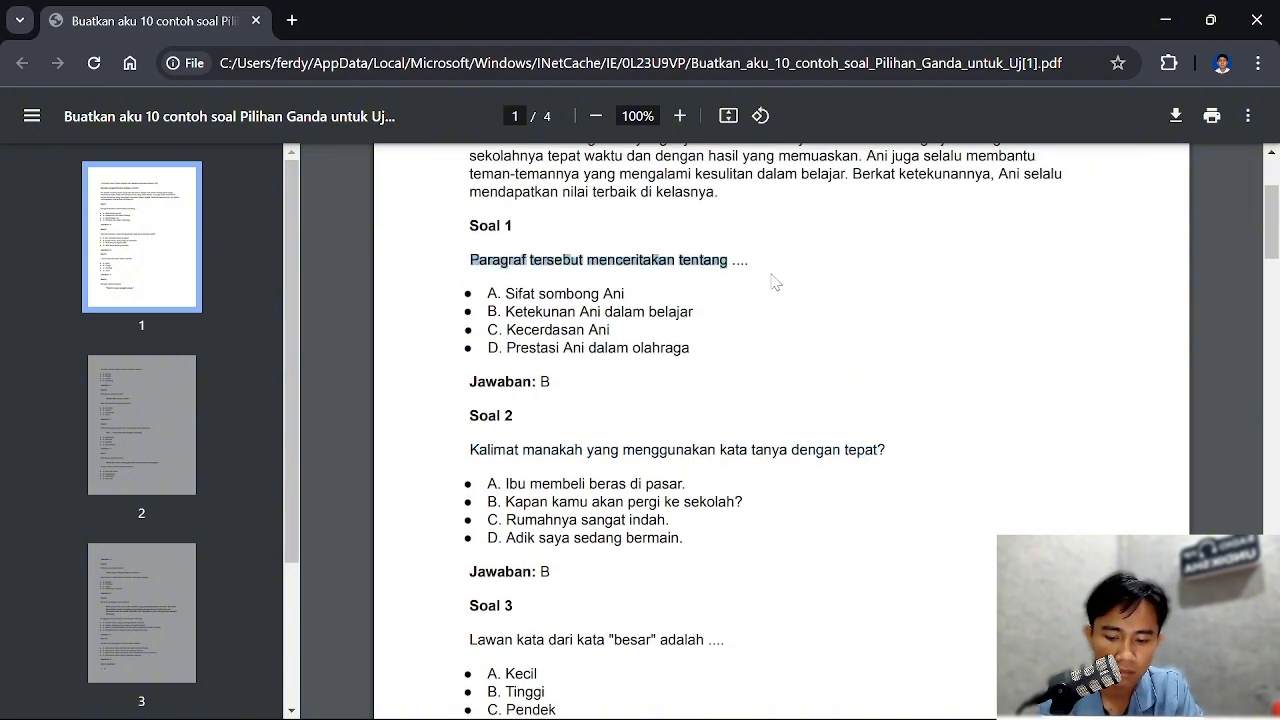
scroll(772, 282, "up", 1)
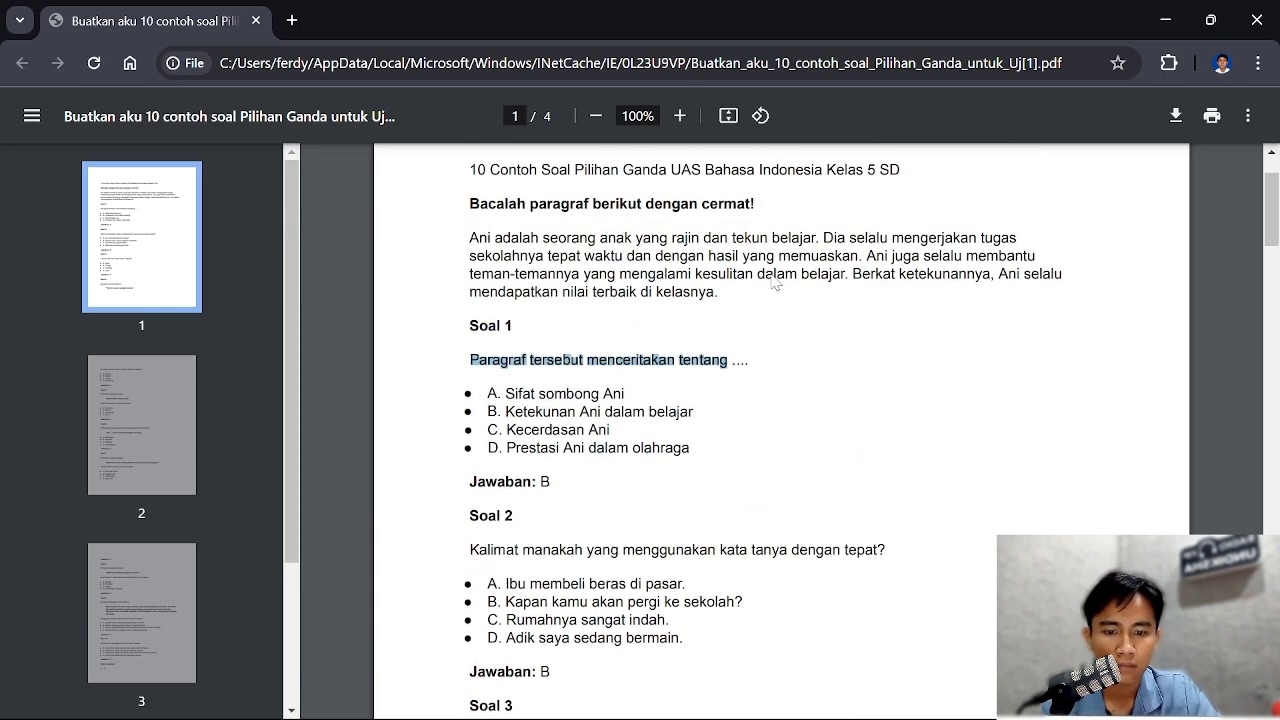
scroll(772, 282, "down", 1)
scroll(775, 282, "down", 4)
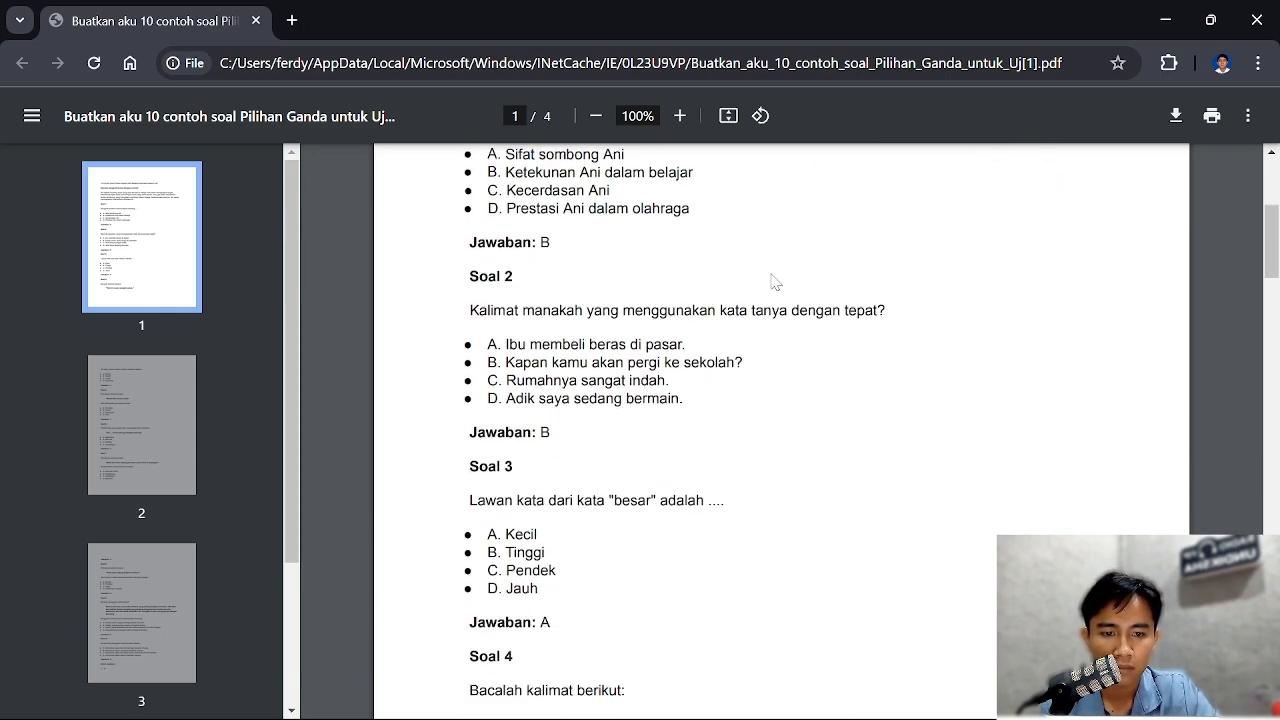
scroll(772, 282, "down", 3)
scroll(772, 282, "up", 4)
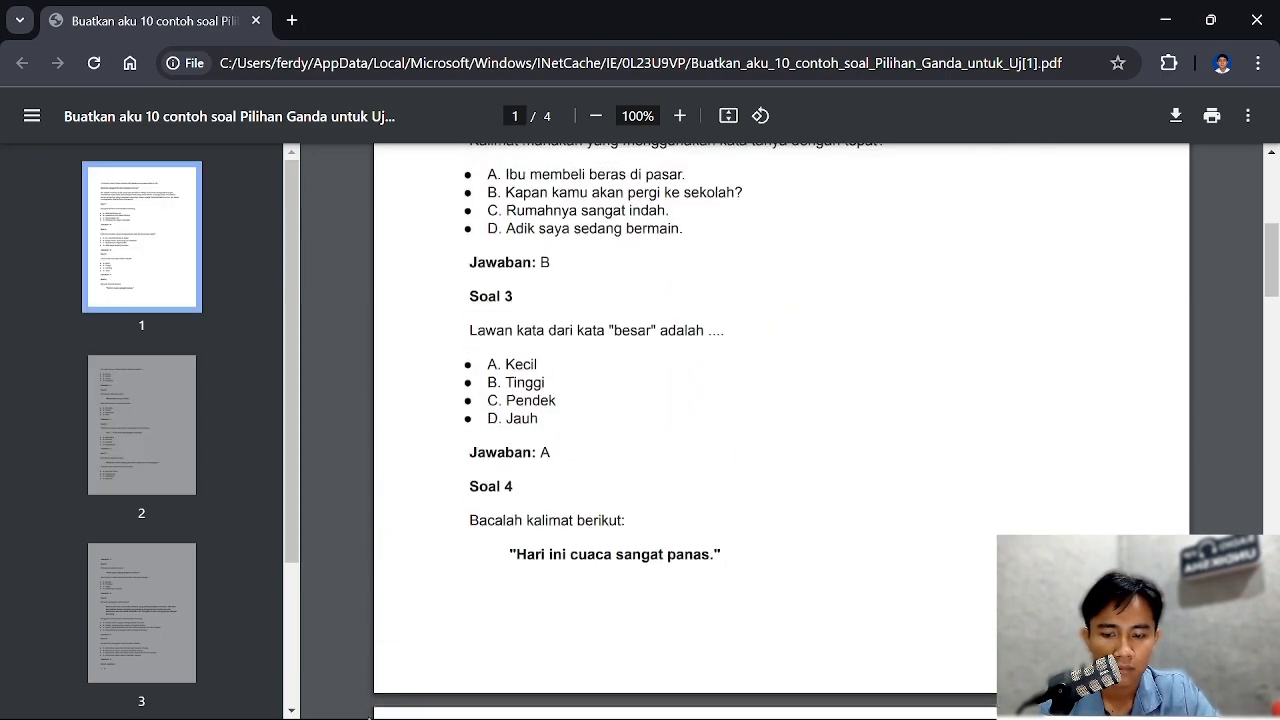
mouse_move(372, 710)
mouse_move(447, 697)
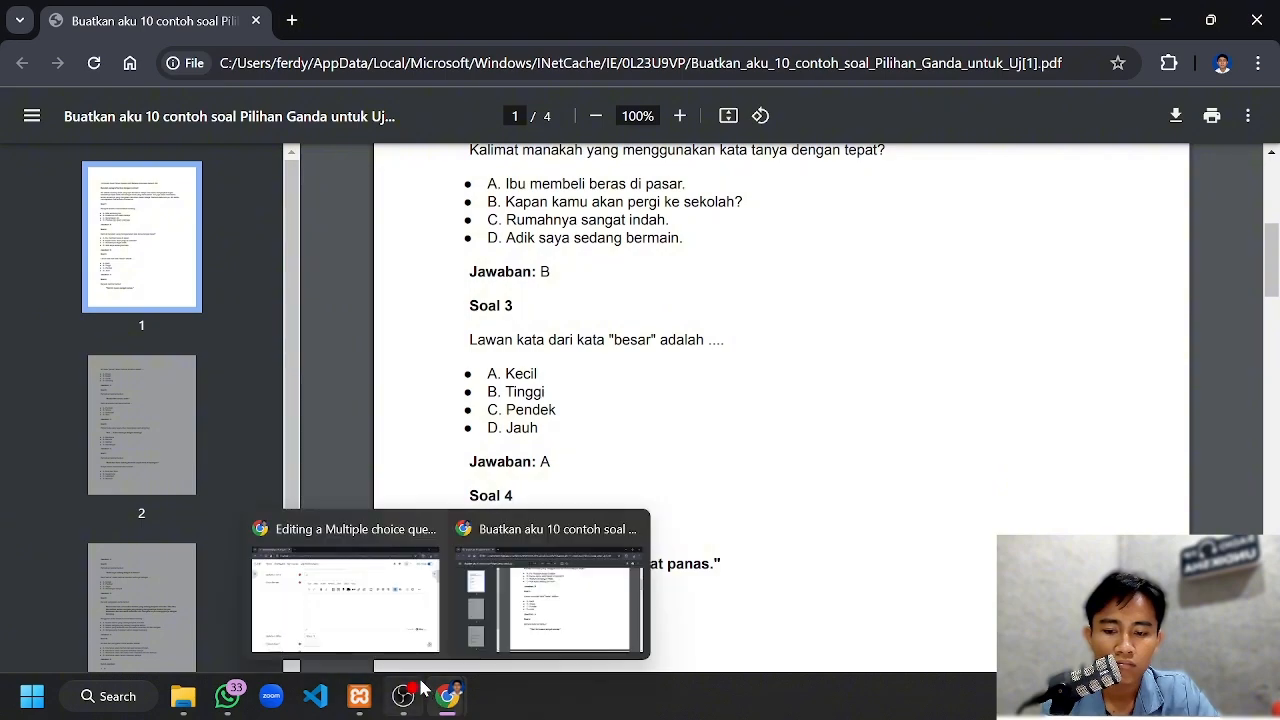
left_click(352, 590)
Examine the question list of the UAS Bahasa Indonesia quiz, including its pages, marks and maximum grade
scroll(500, 382, "down", 2)
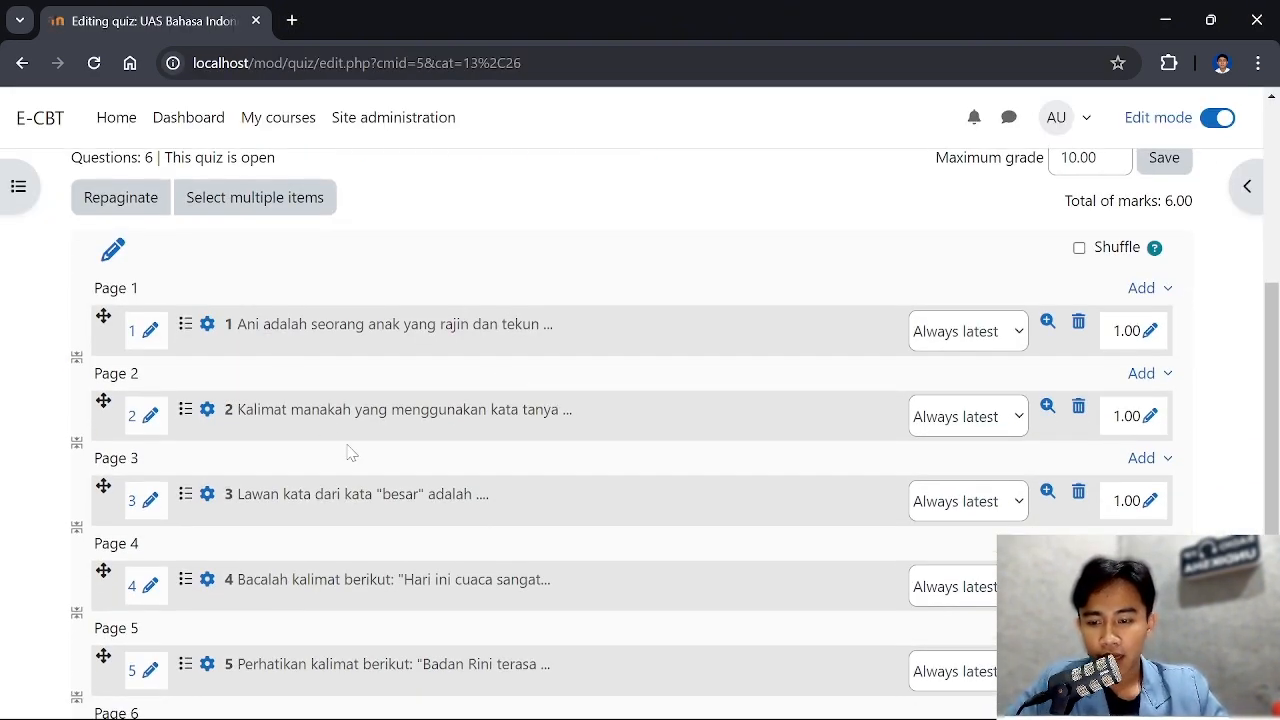
scroll(349, 451, "down", 2)
scroll(437, 423, "up", 2)
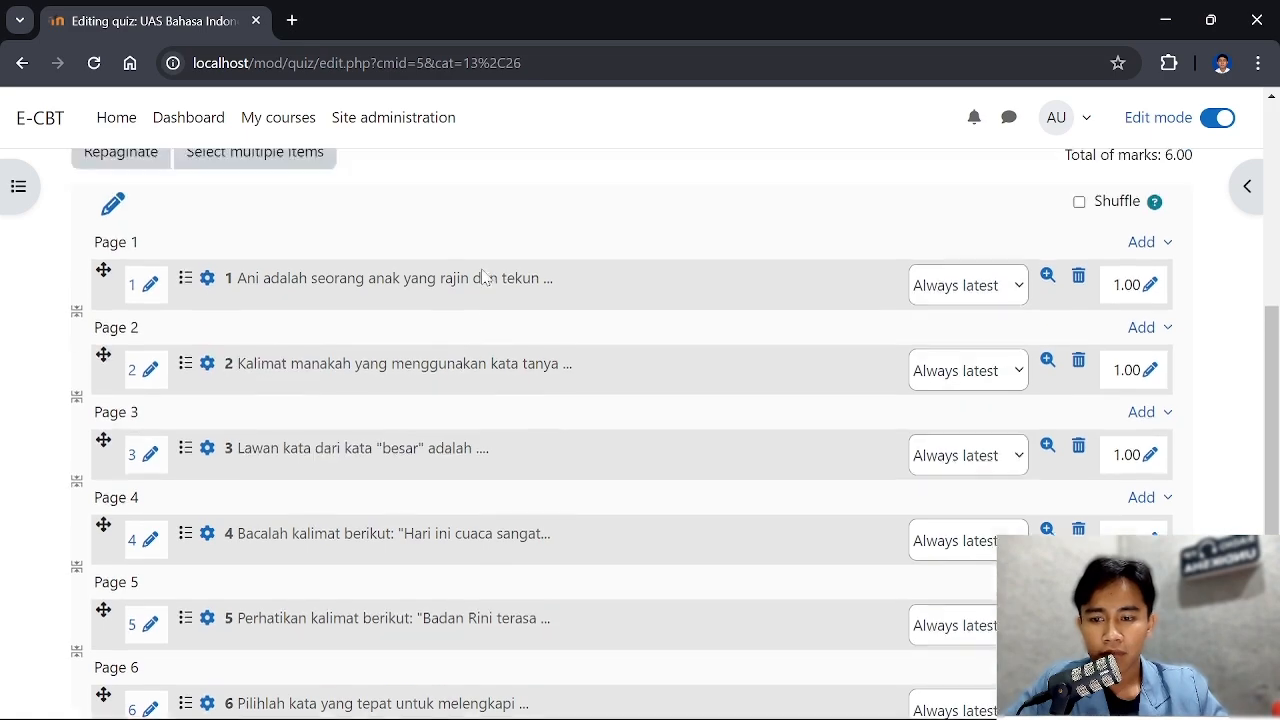
scroll(470, 260, "up", 2)
scroll(566, 251, "down", 3)
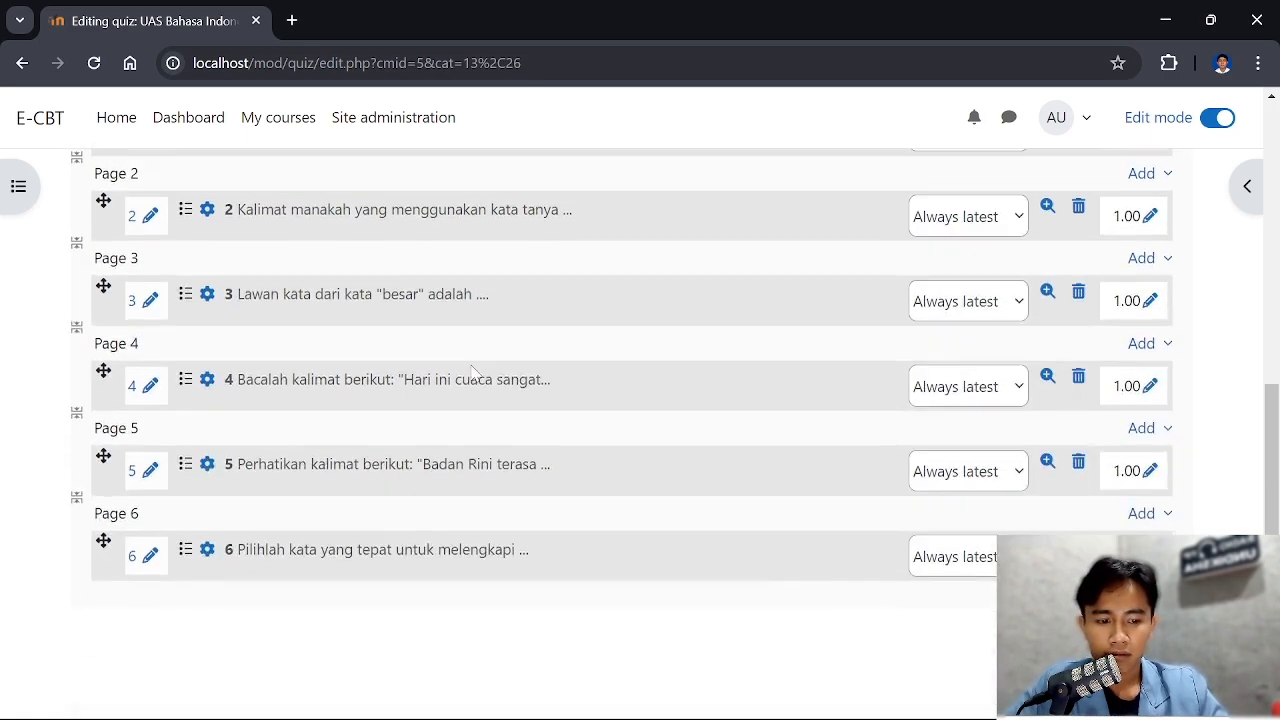
scroll(475, 373, "up", 5)
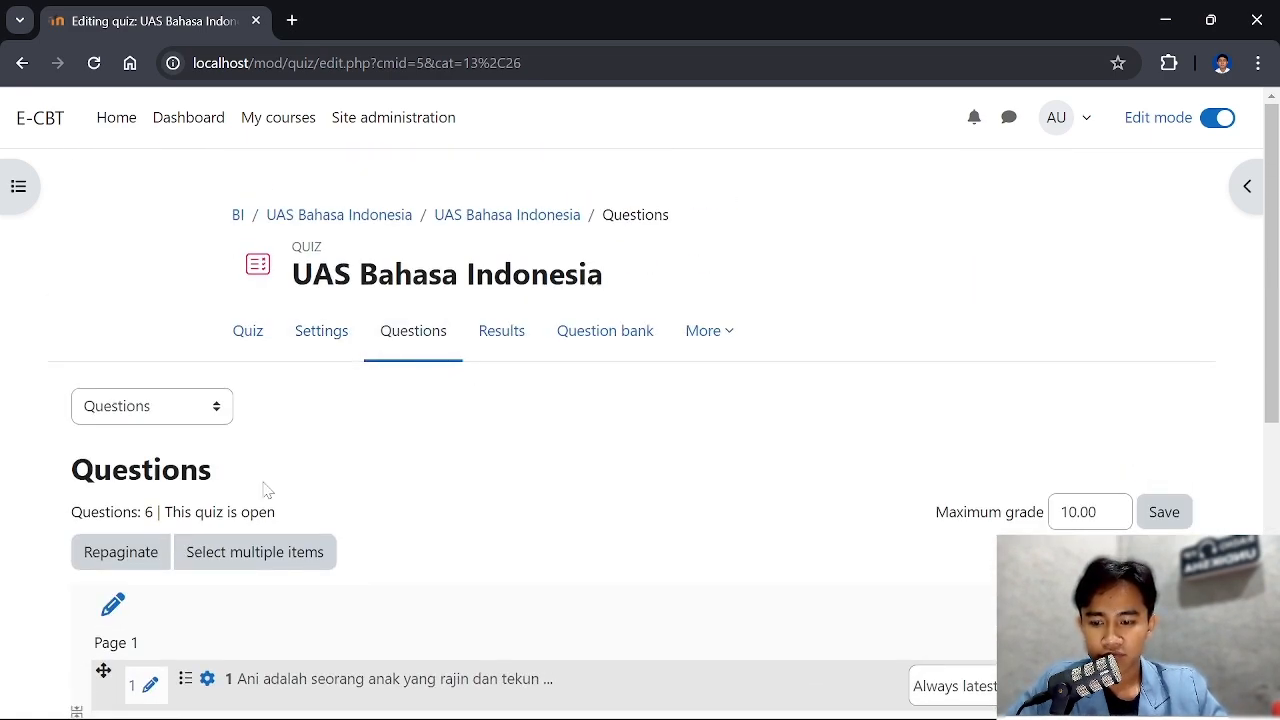
scroll(265, 488, "down", 1)
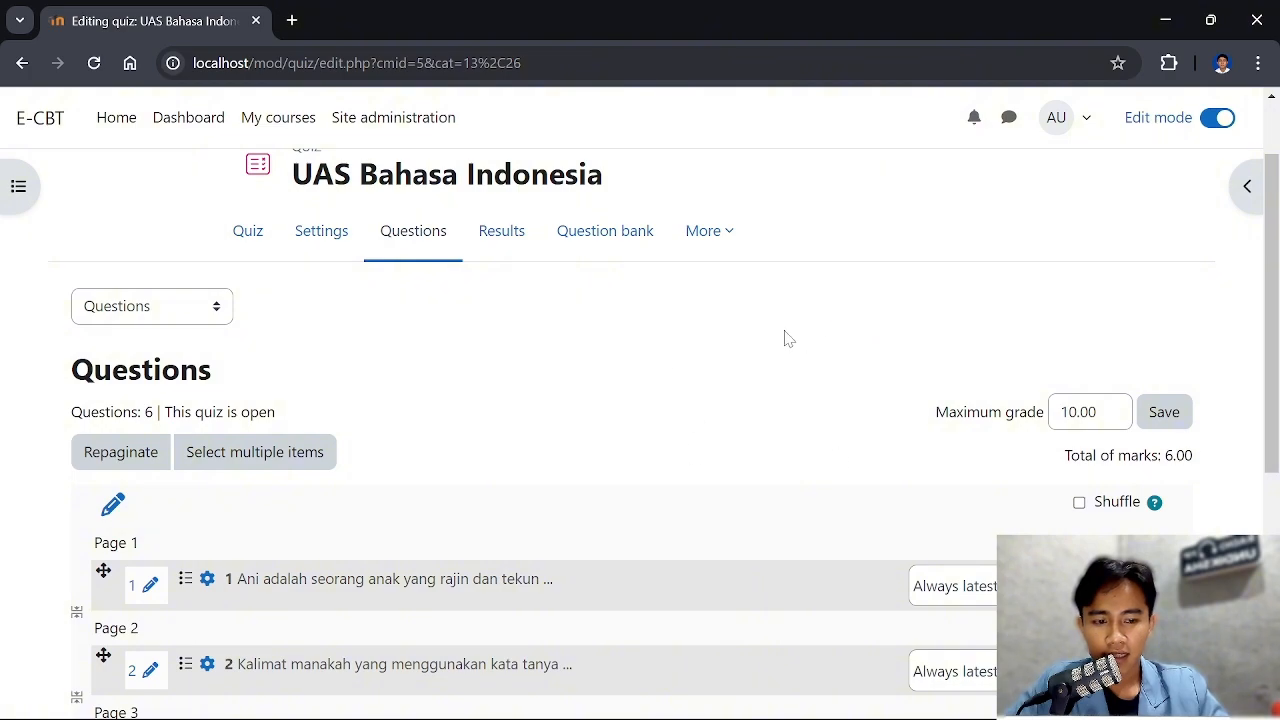
scroll(621, 397, "down", 1)
left_click(1175, 311)
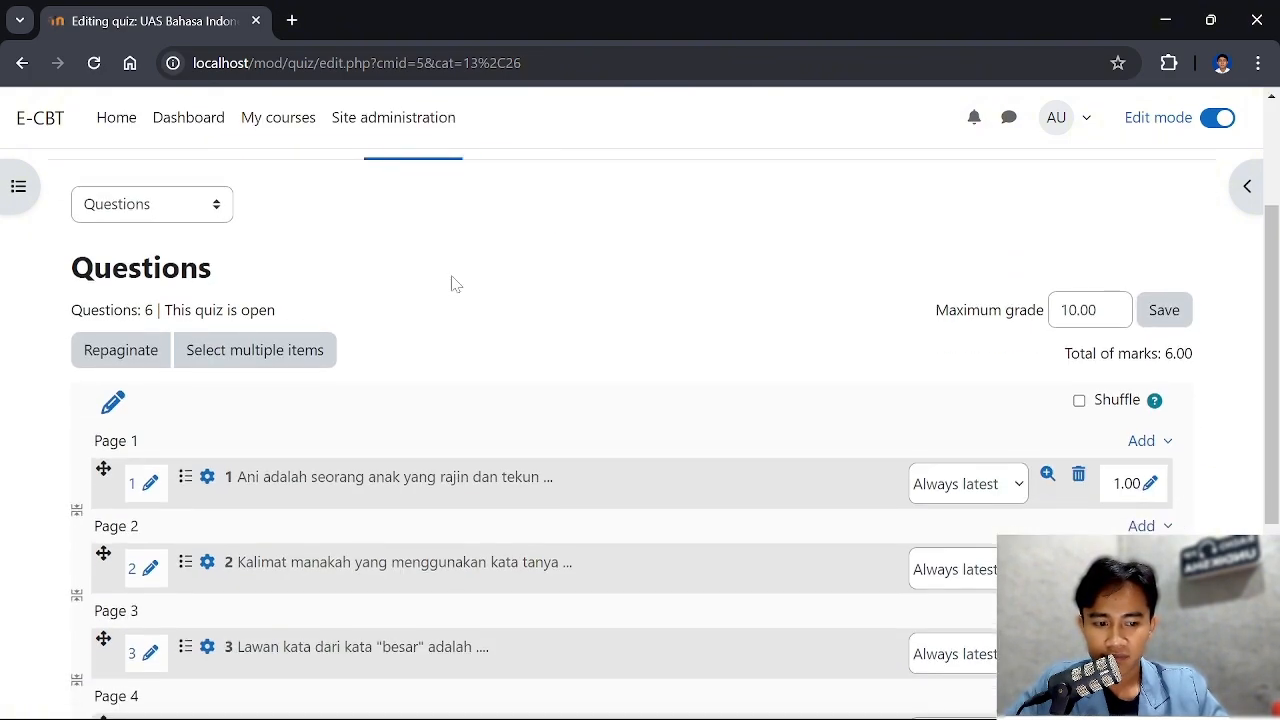
scroll(451, 286, "down", 3)
scroll(451, 286, "up", 4)
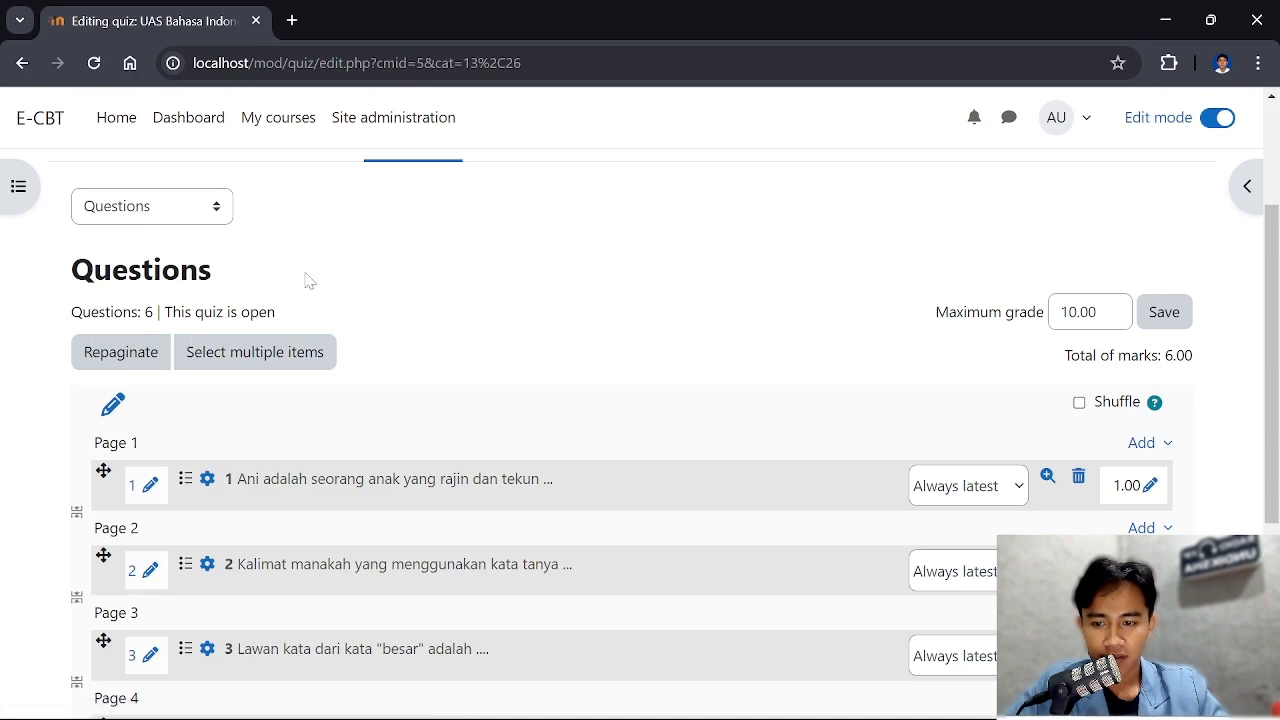
Open the Timing settings of the UAS Bahasa Indonesia quiz and enable both its opening and closing dates
scroll(340, 346, "down", 3)
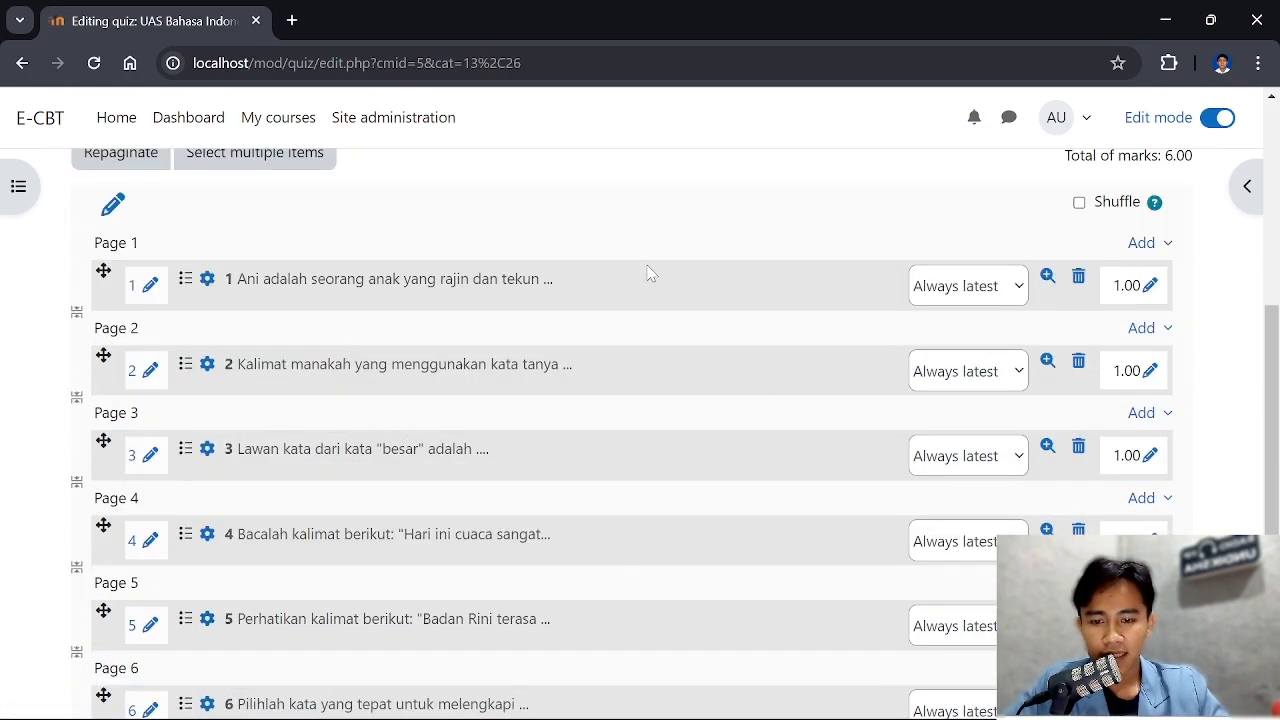
scroll(500, 290, "down", 1)
scroll(335, 308, "up", 1)
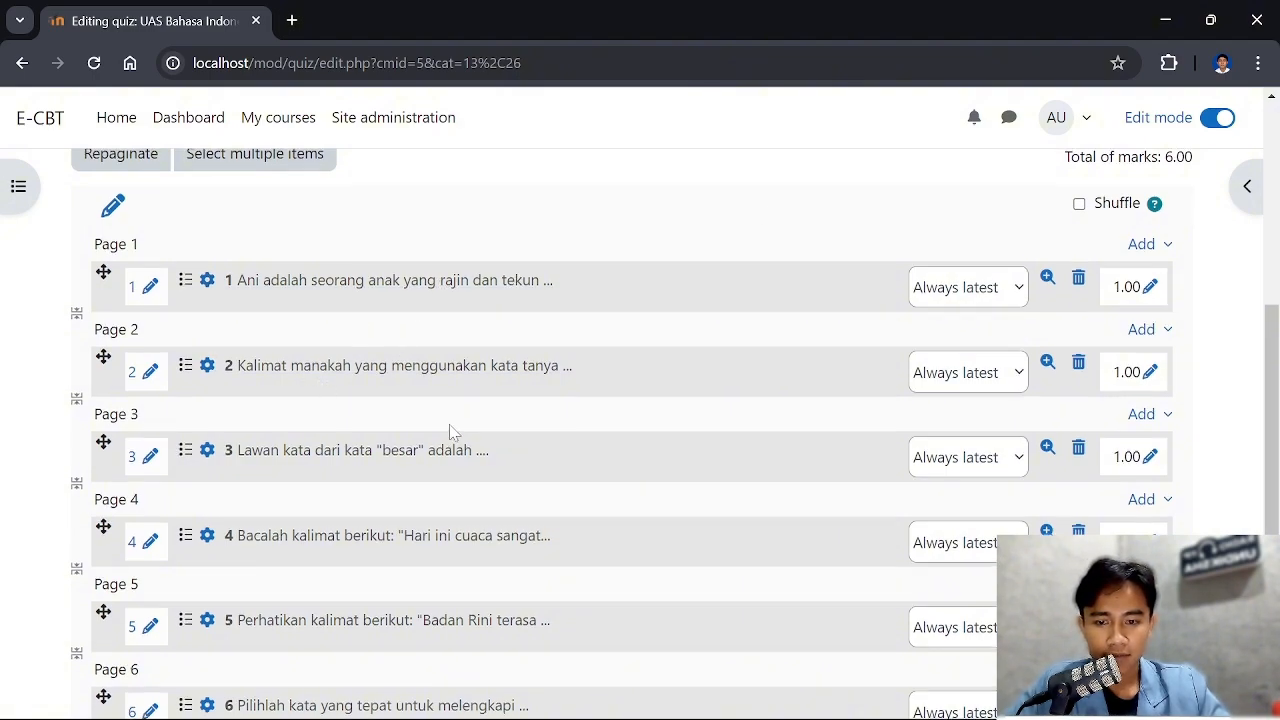
scroll(449, 424, "up", 4)
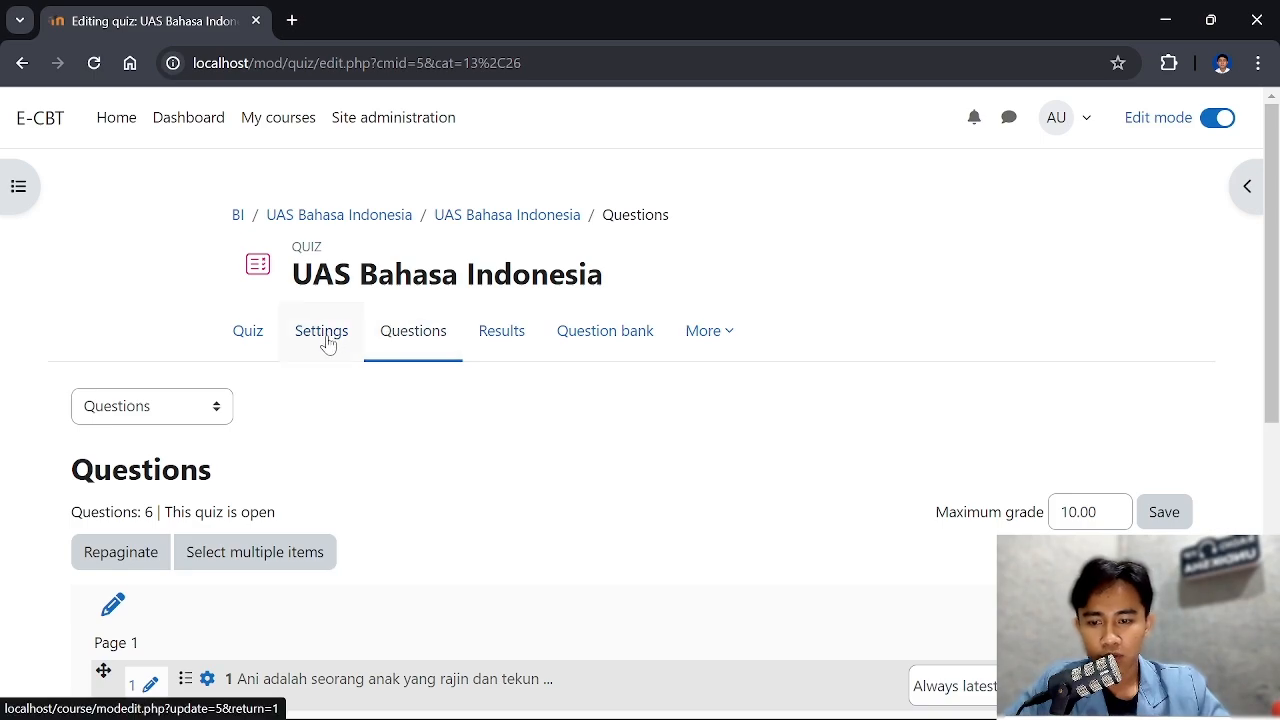
left_click(323, 345)
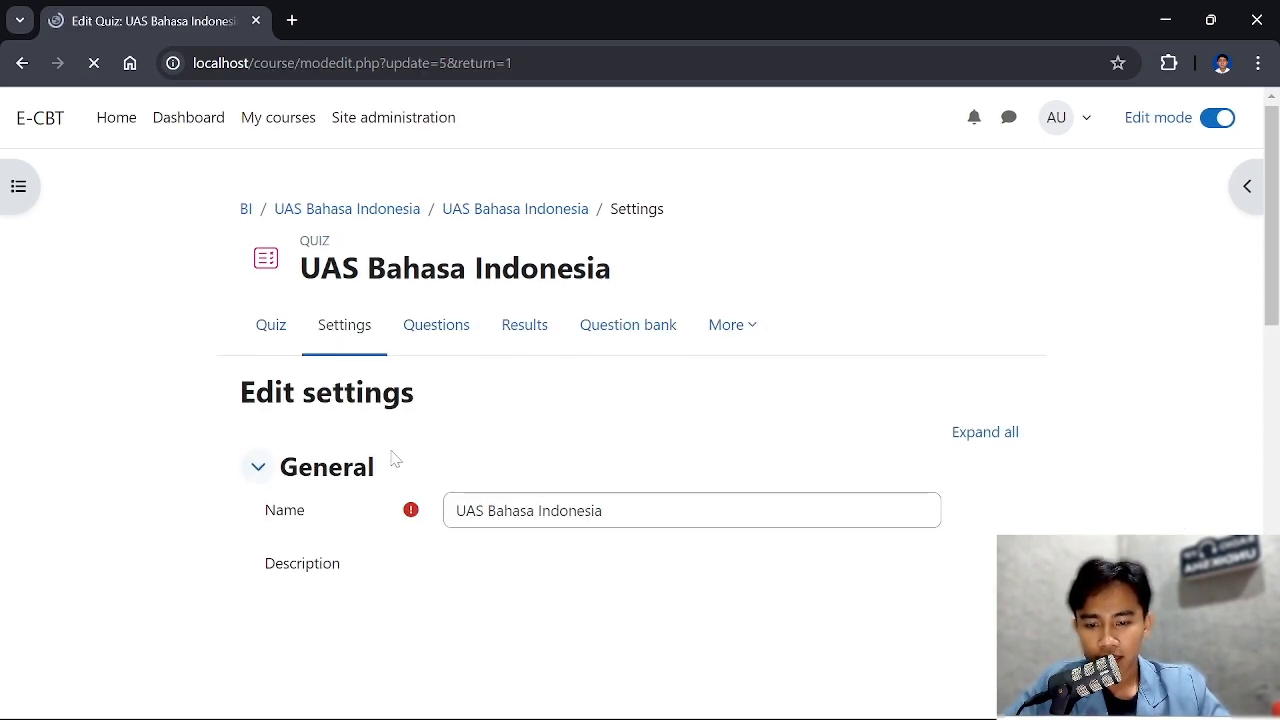
scroll(648, 446, "down", 3)
scroll(652, 446, "down", 2)
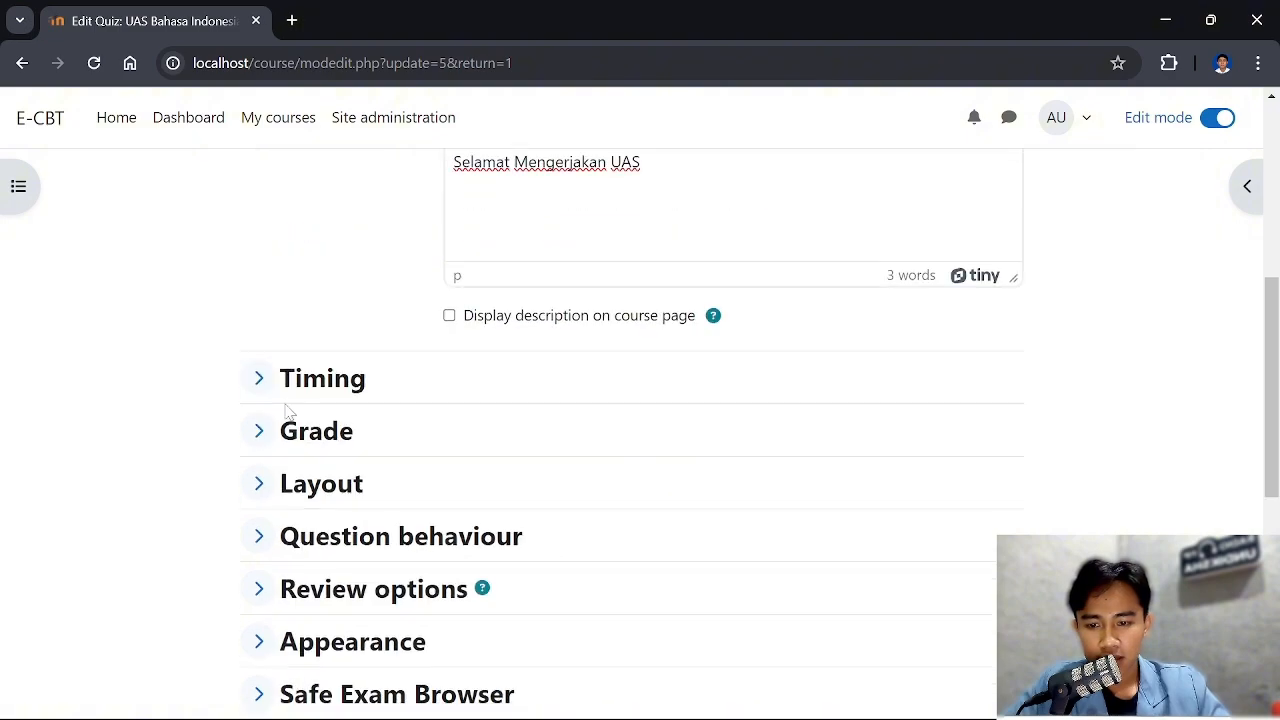
left_click(260, 378)
scroll(470, 374, "down", 2)
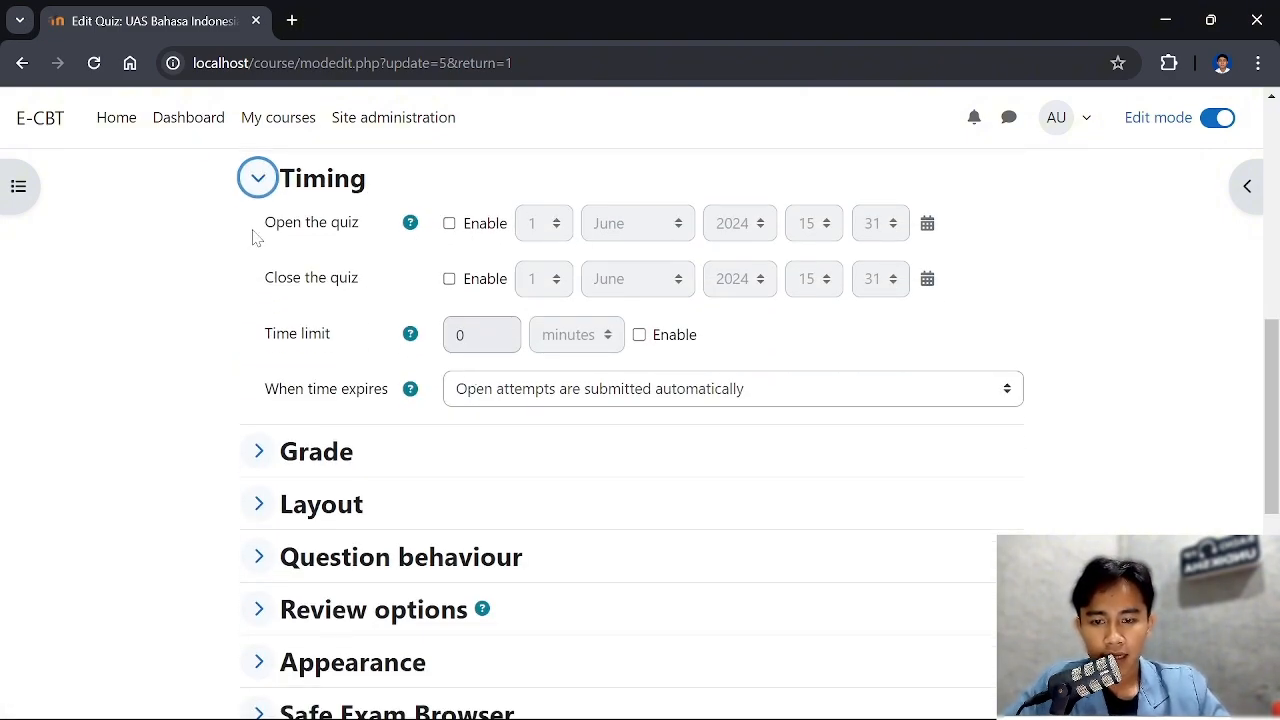
left_click(449, 225)
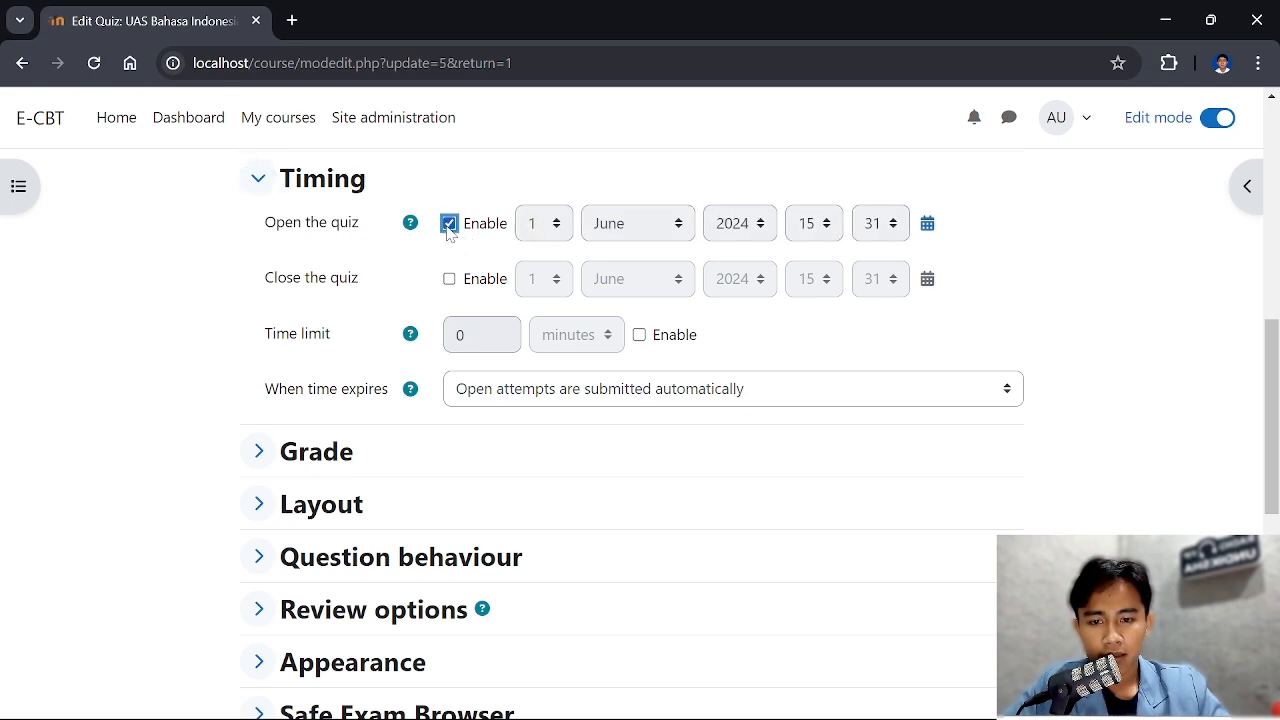
left_click(449, 280)
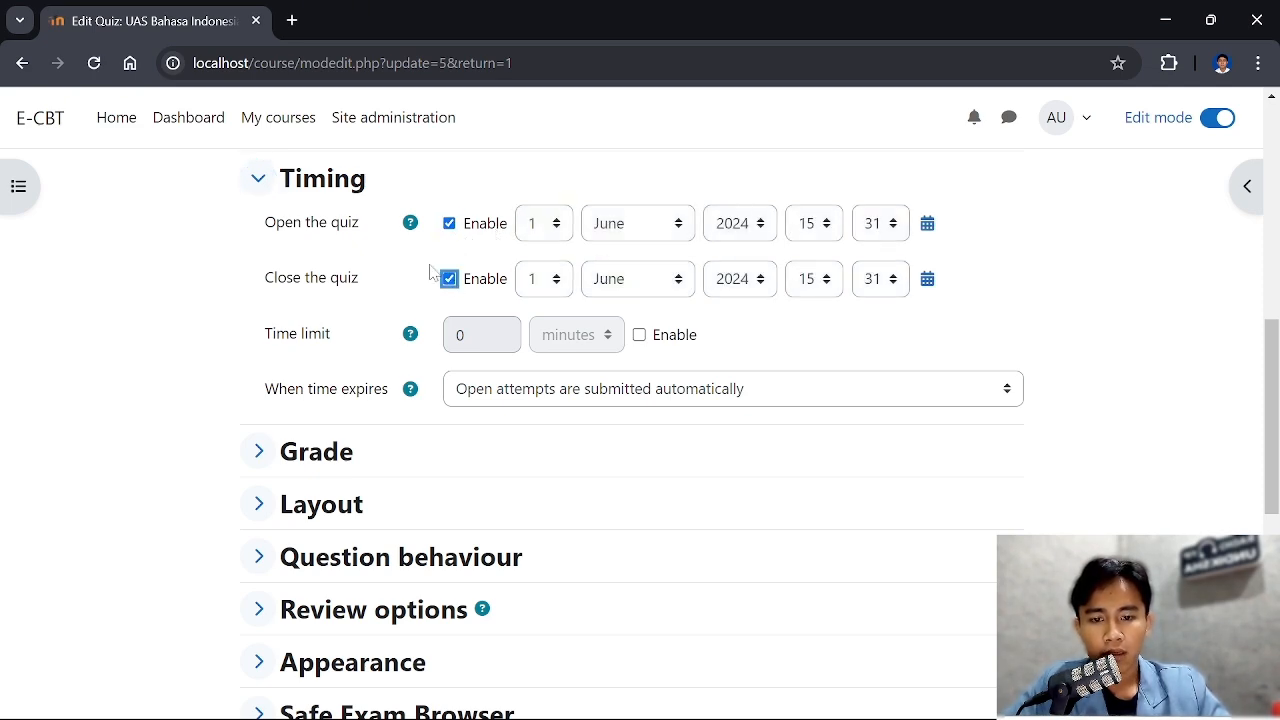
Set the quiz's opening time to 17:00 on 1 June 2024
mouse_move(1140, 717)
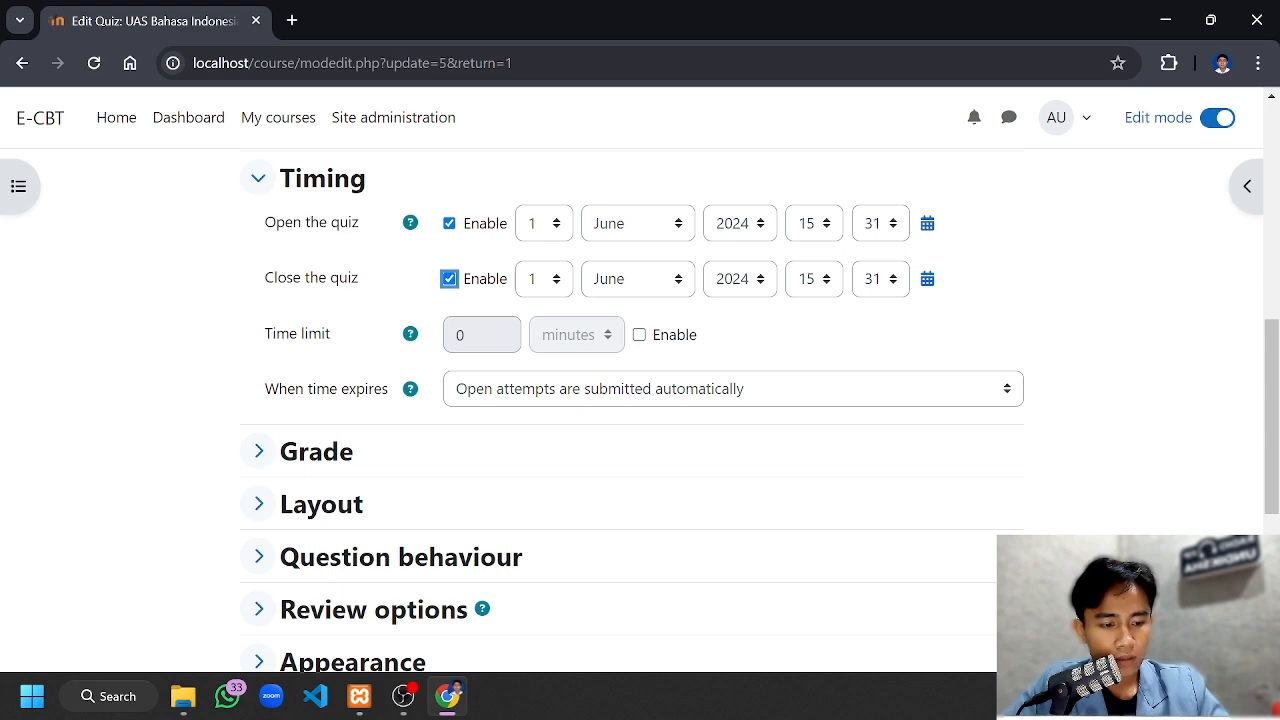
left_click(826, 225)
left_click_drag(832, 420, 837, 478)
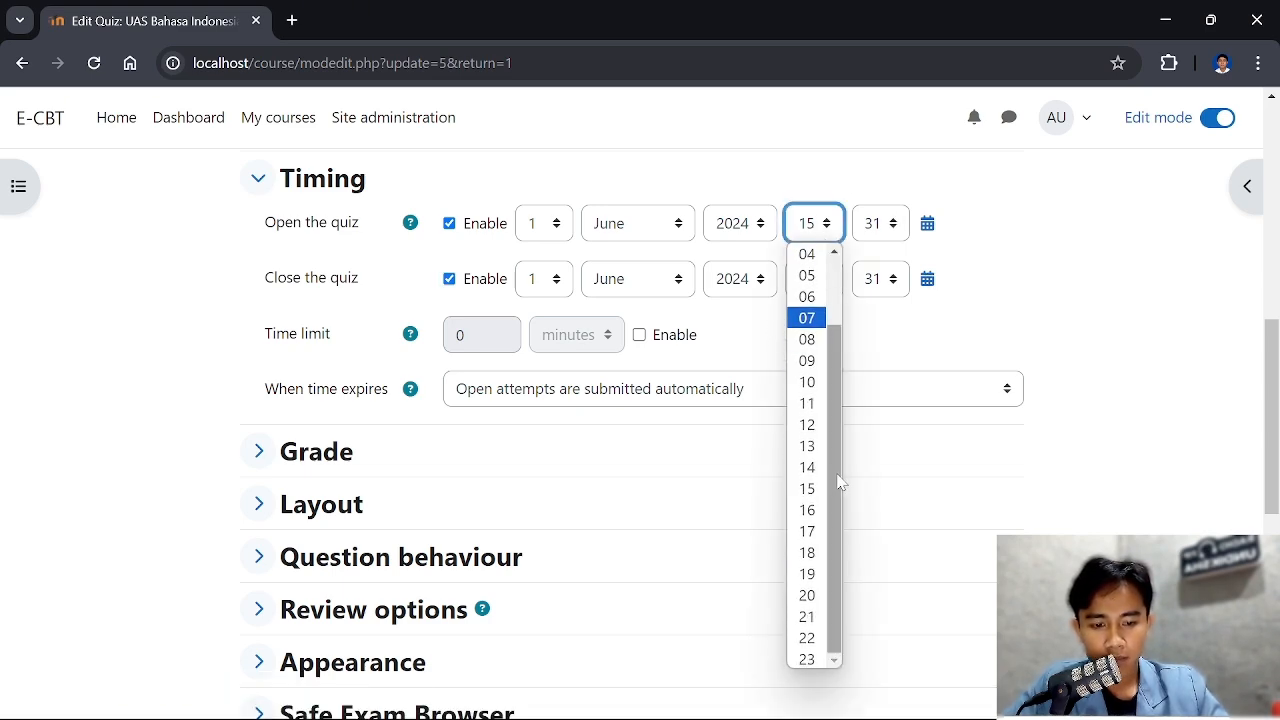
left_click(806, 531)
left_click(891, 226)
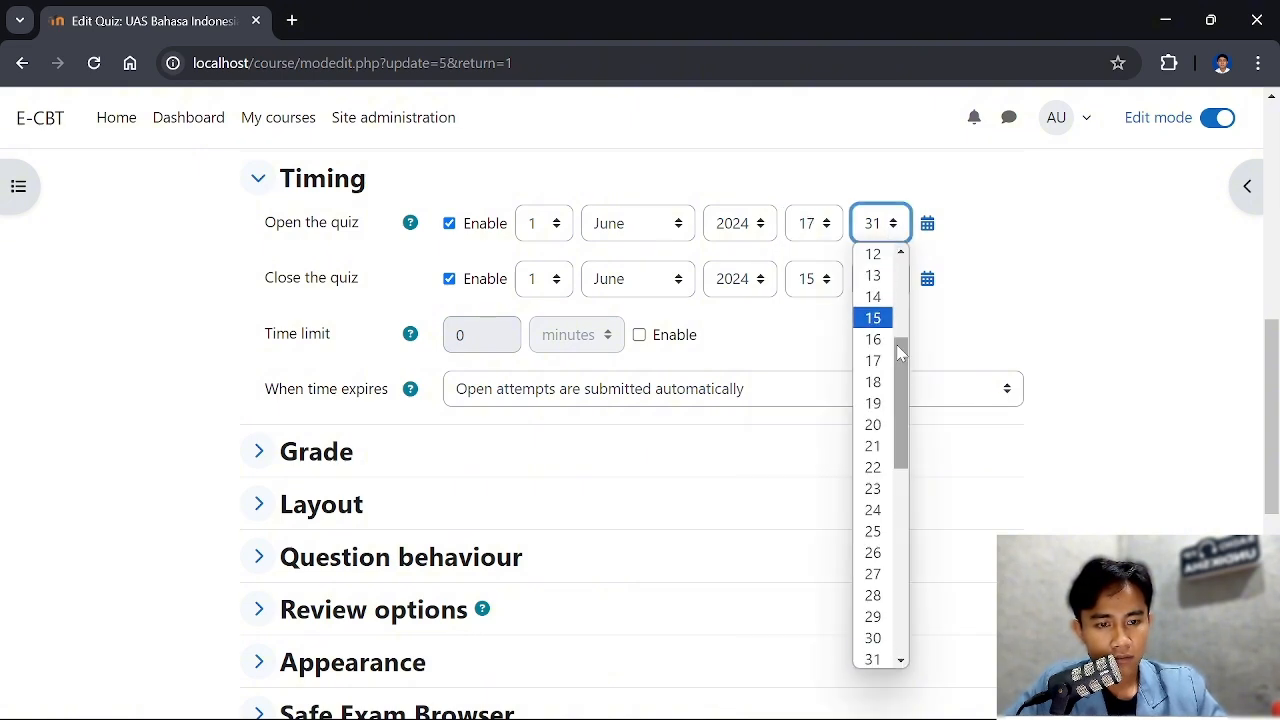
left_click_drag(900, 348, 898, 264)
left_click(874, 256)
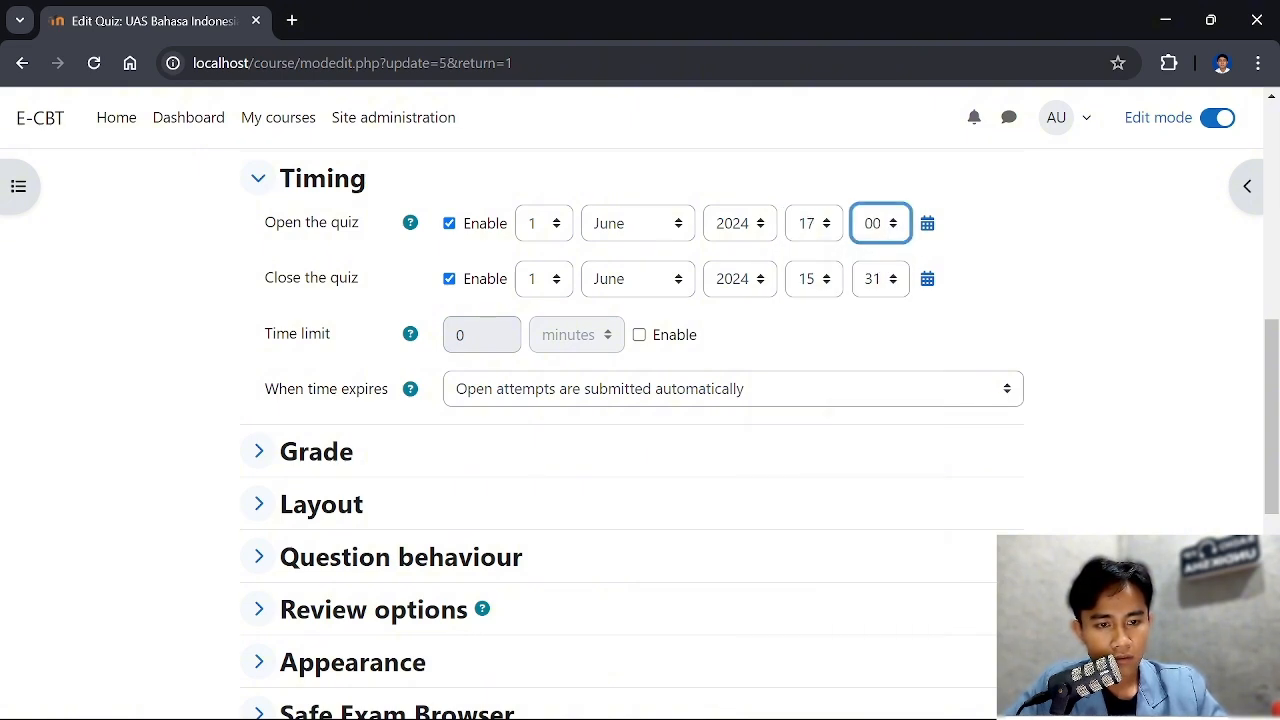
Set the quiz's closing time to 19:00 on 1 June 2024
left_click(828, 284)
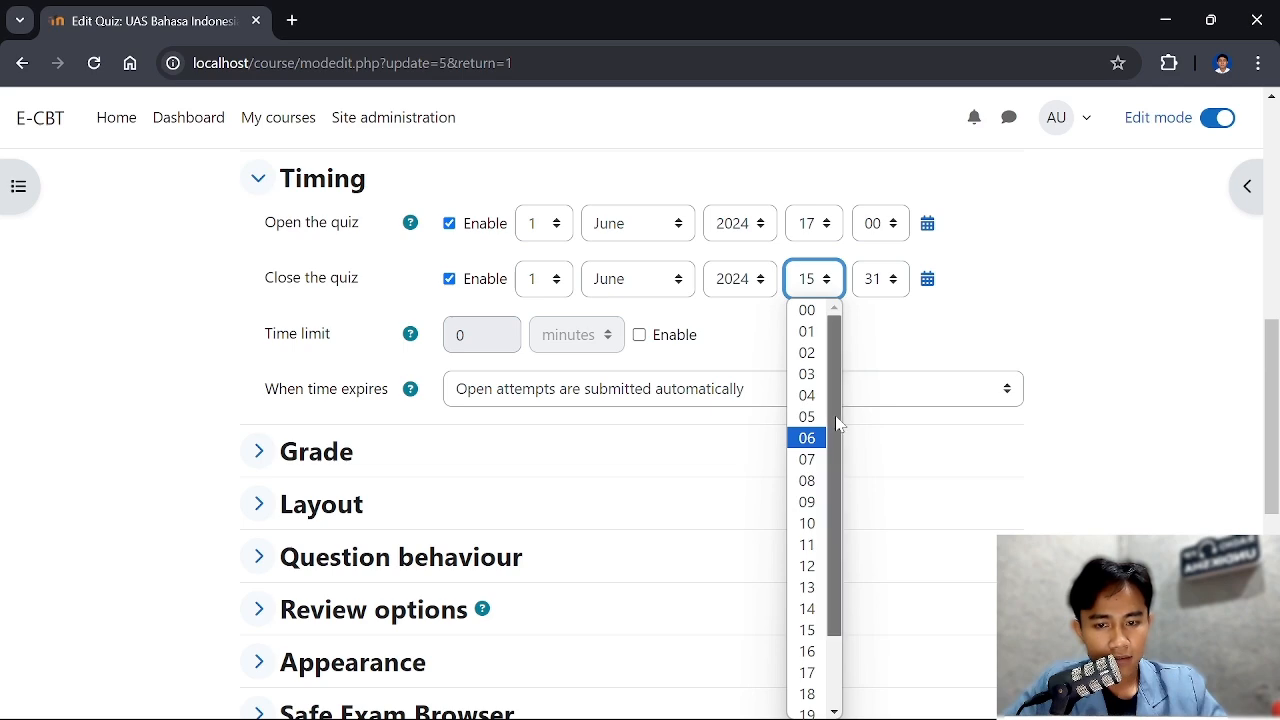
scroll(837, 541, "down", 1)
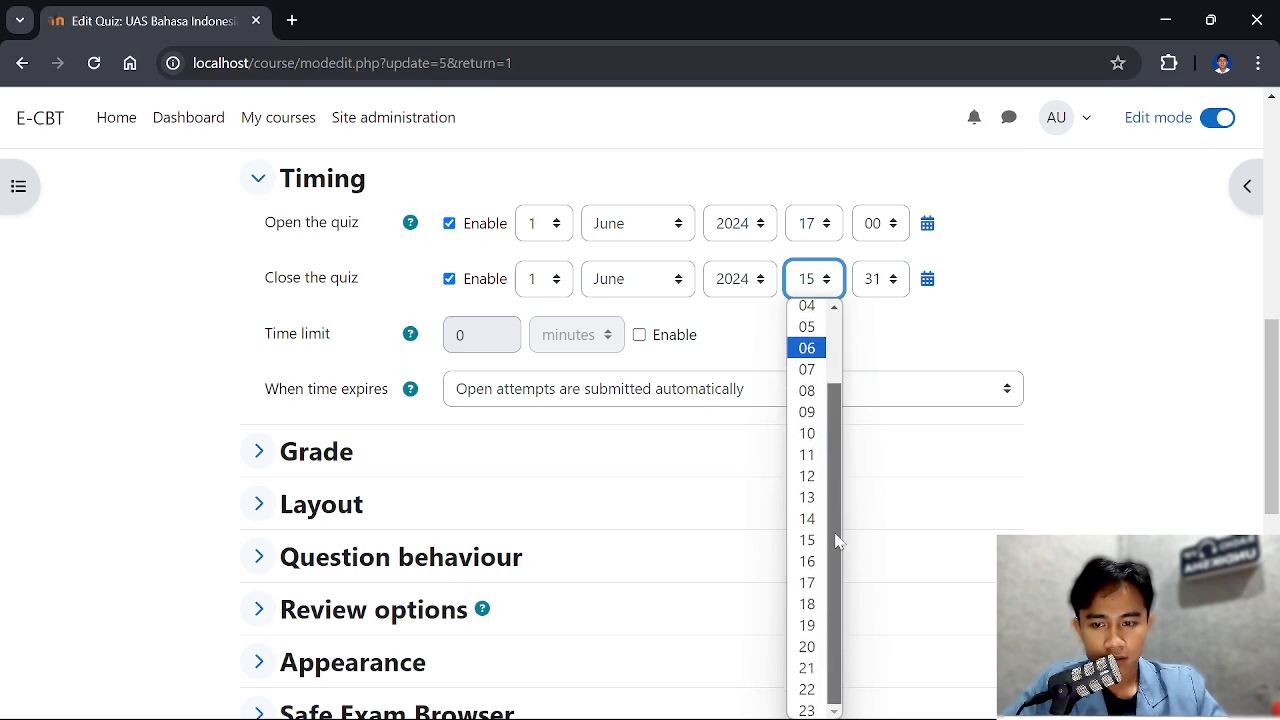
left_click(814, 625)
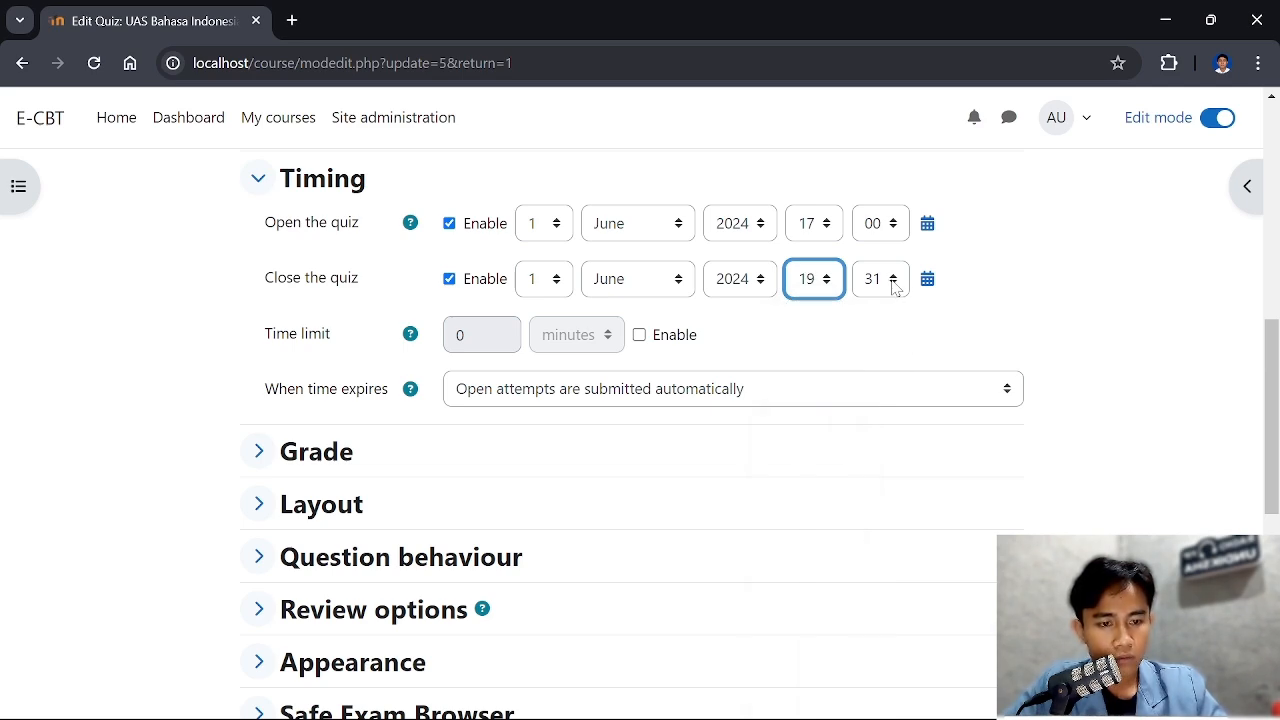
left_click(895, 287)
left_click_drag(905, 440, 918, 345)
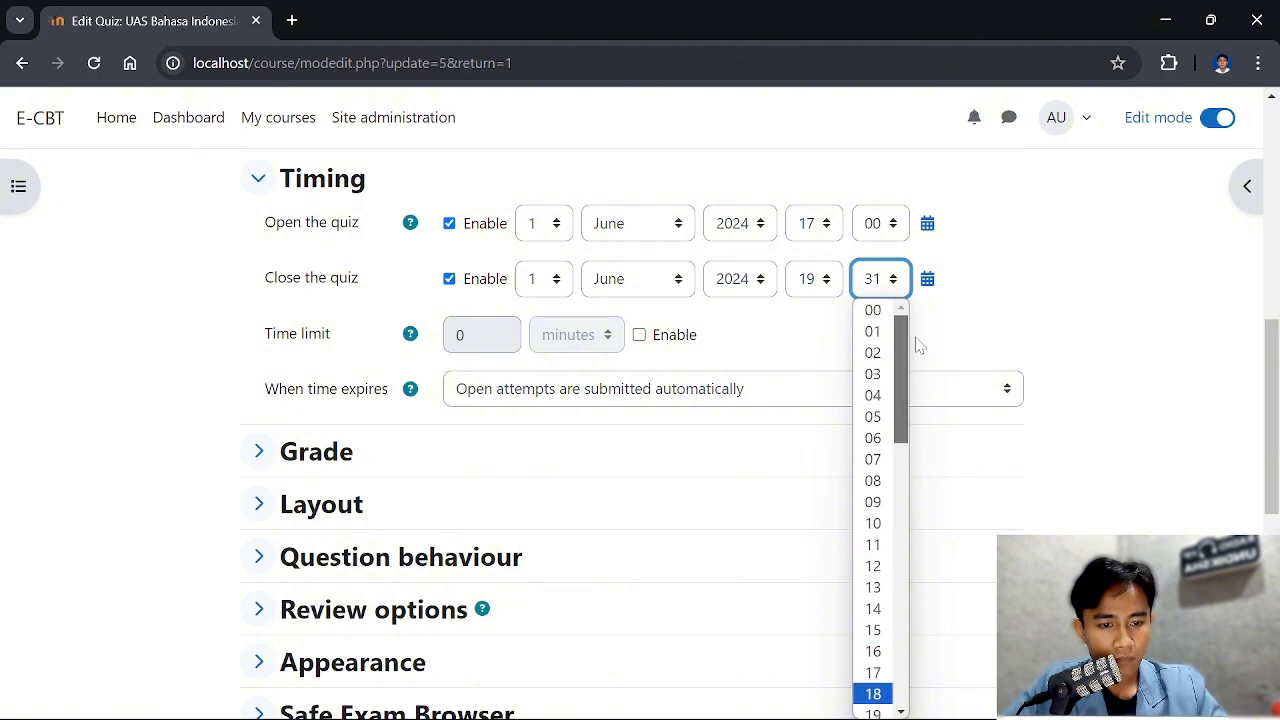
left_click(873, 310)
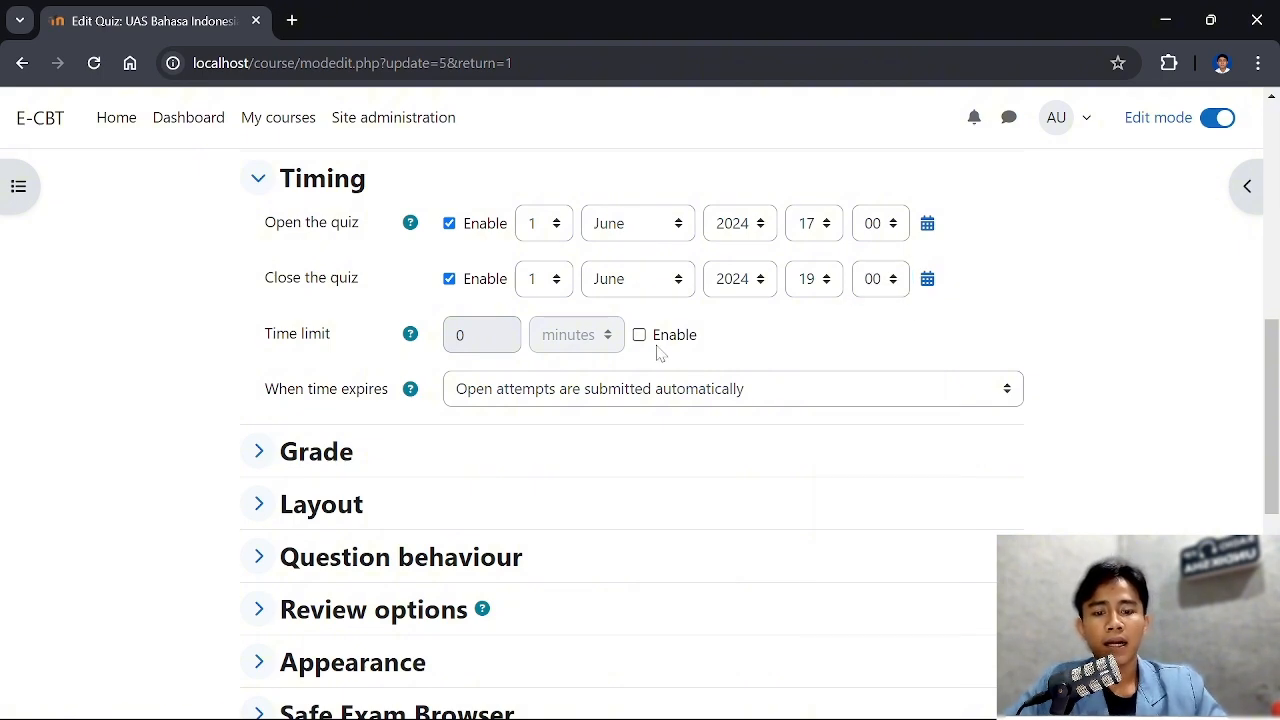
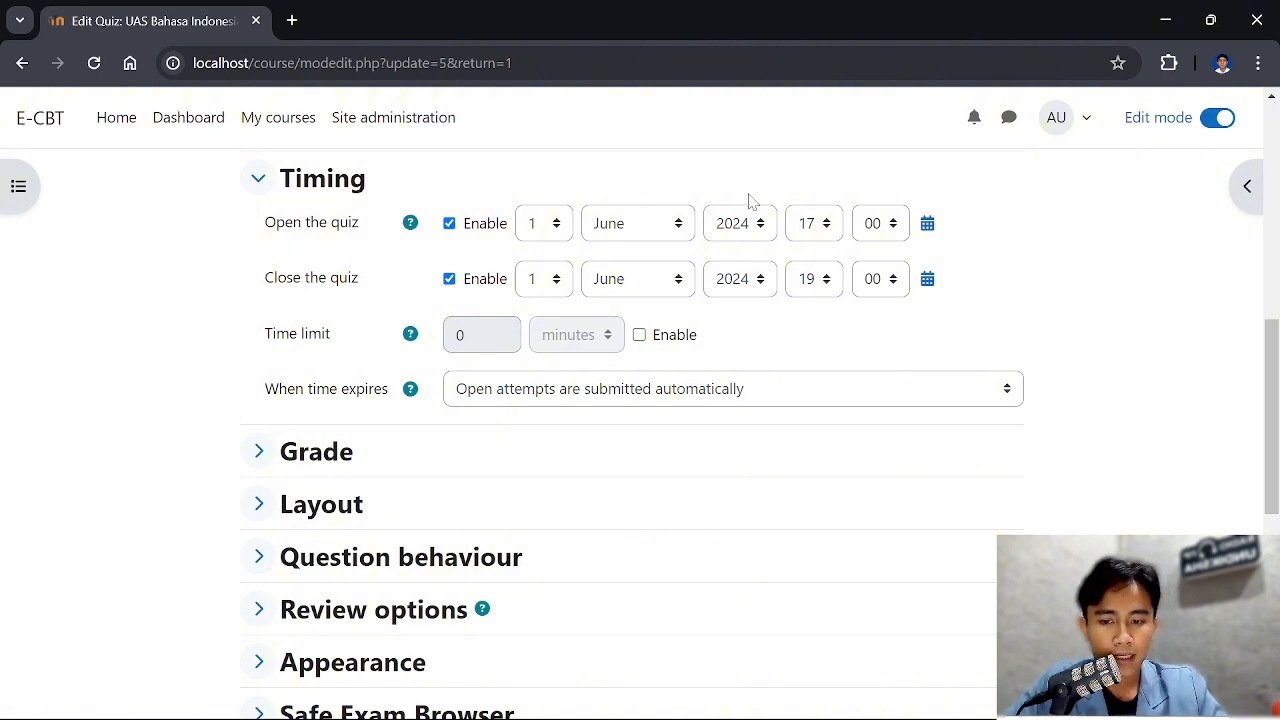
Enable the quiz's time limit and set it to 6 minutes
scroll(752, 200, "down", 1)
scroll(529, 311, "up", 1)
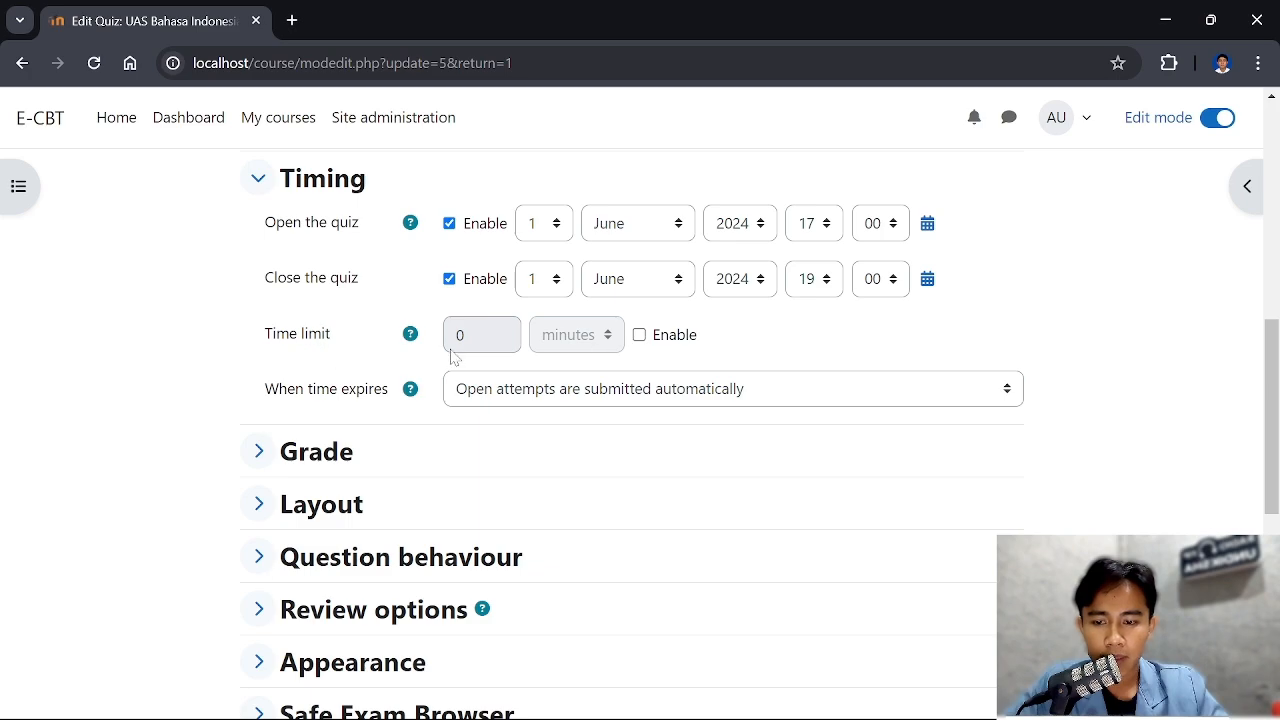
left_click(639, 336)
left_click(462, 338)
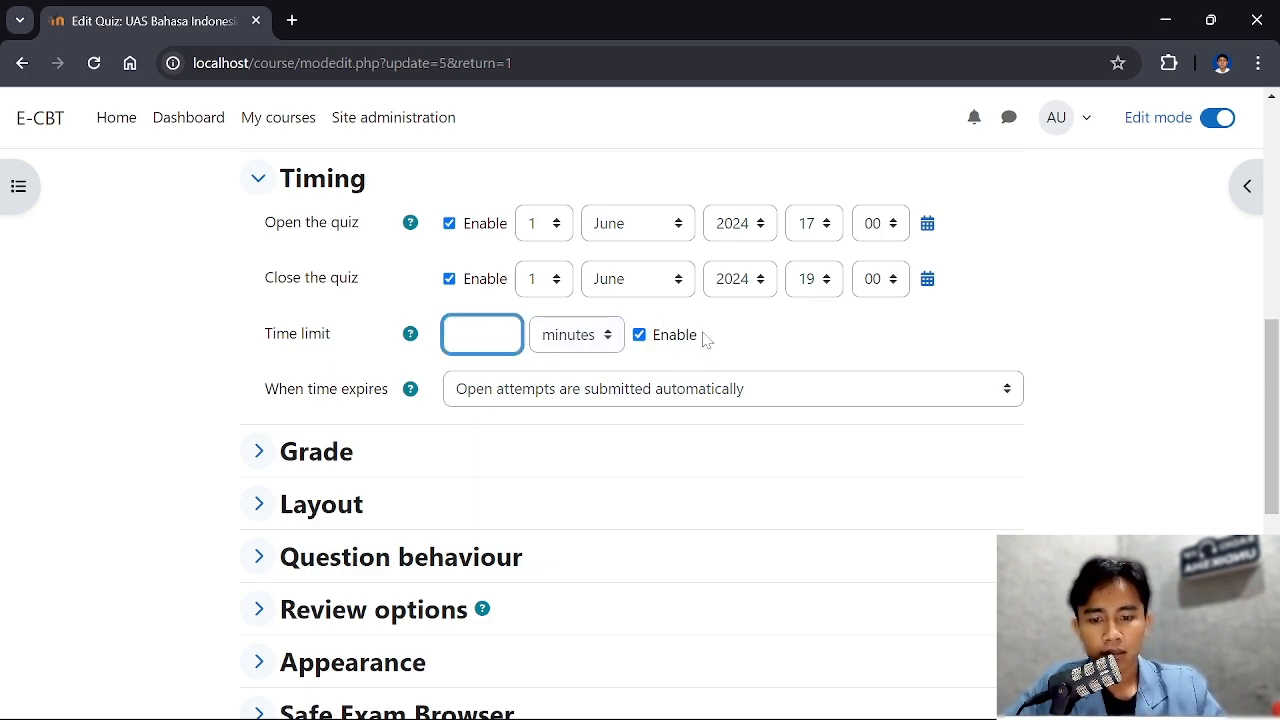
scroll(493, 405, "down", 1)
scroll(493, 405, "up", 1)
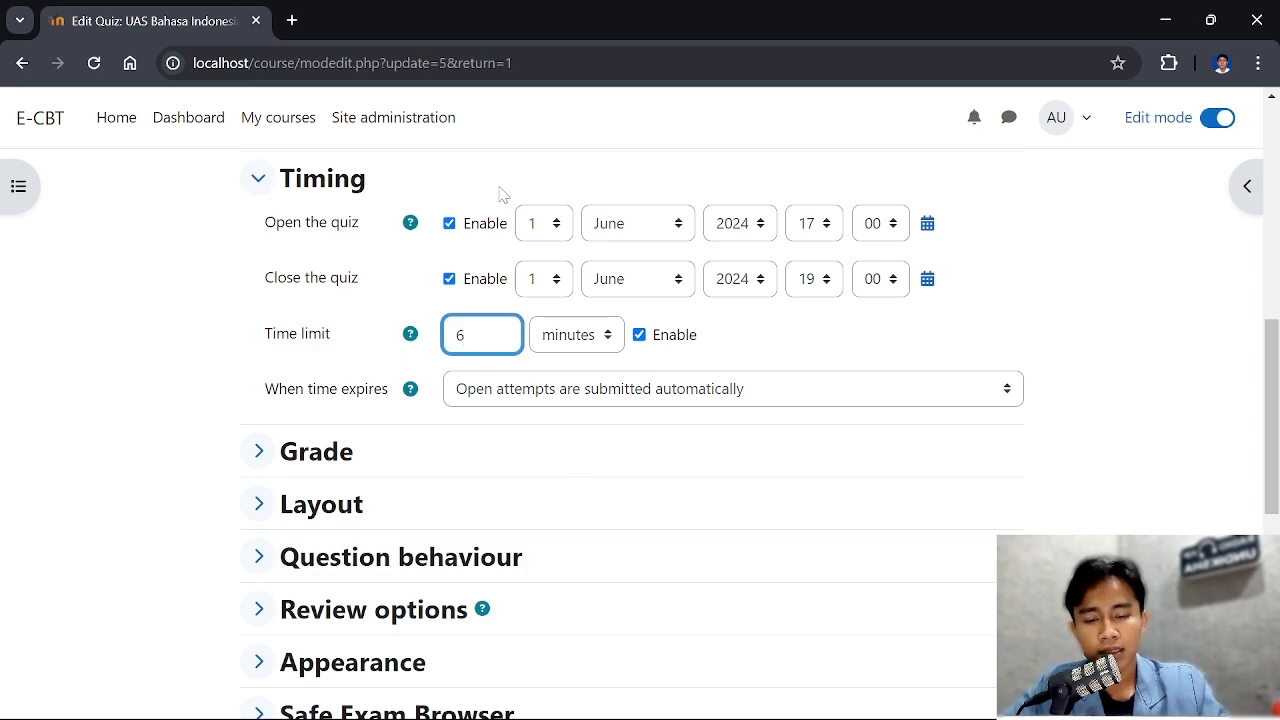
scroll(598, 283, "down", 1)
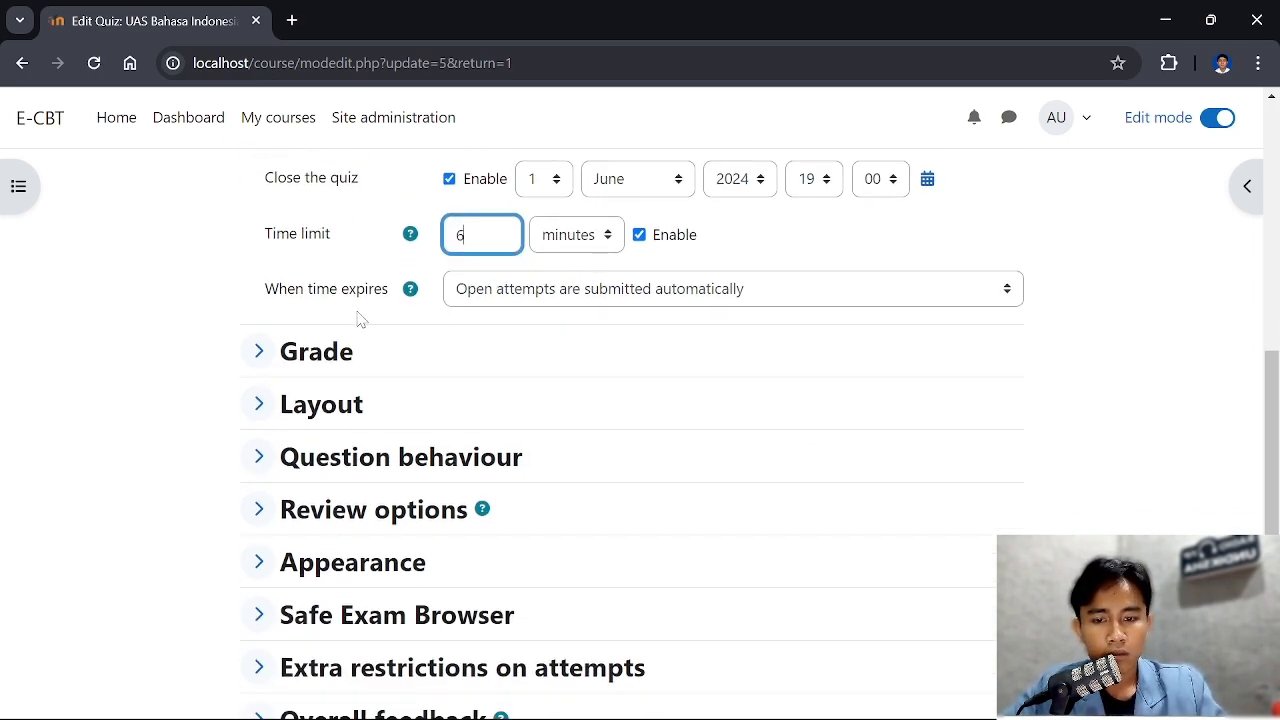
scroll(560, 390, "up", 1)
scroll(563, 382, "down", 1)
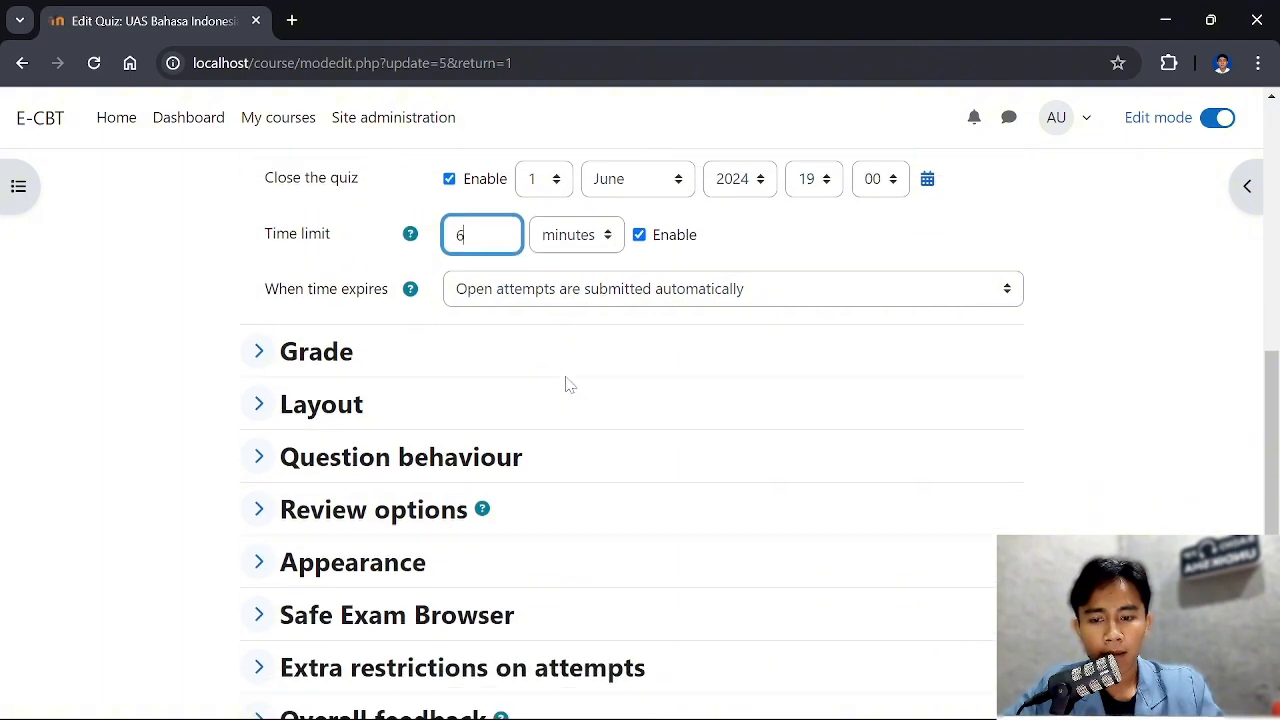
scroll(565, 385, "up", 1)
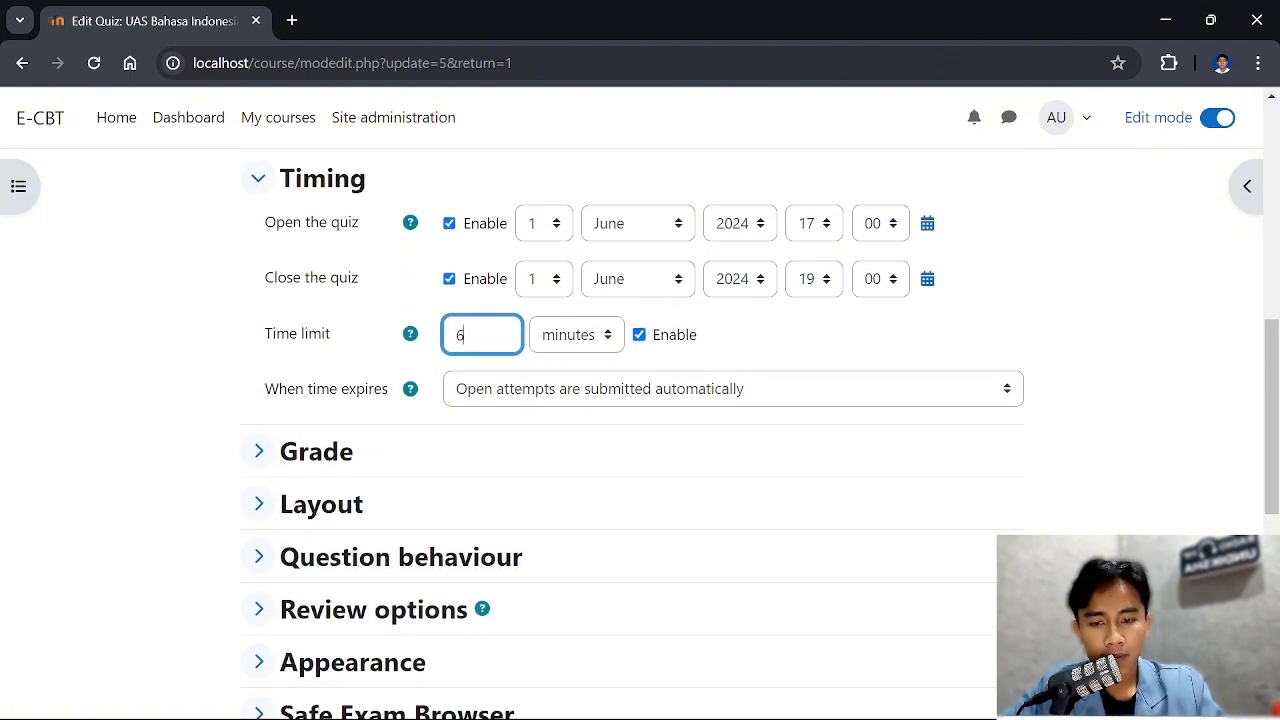
scroll(685, 358, "down", 1)
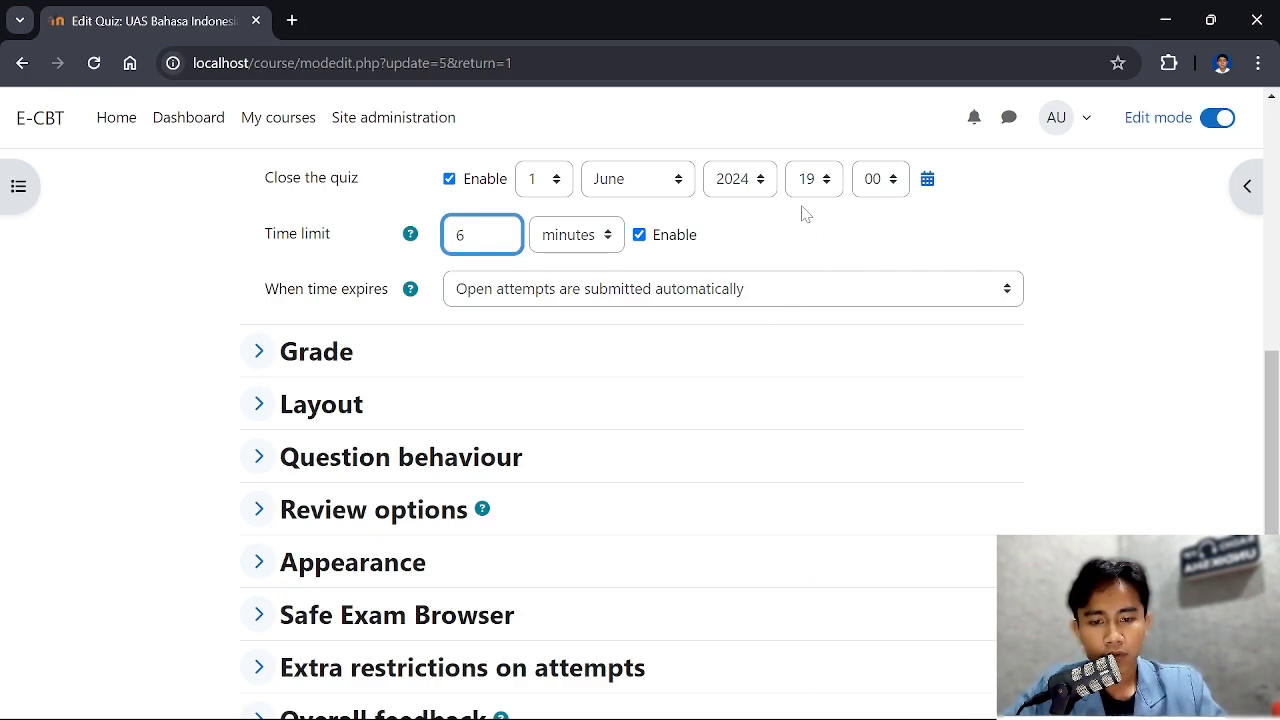
Choose "Open attempts are submitted automatically" for when time expires, and save the quiz settings, returning to the course
scroll(770, 280, "down", 1)
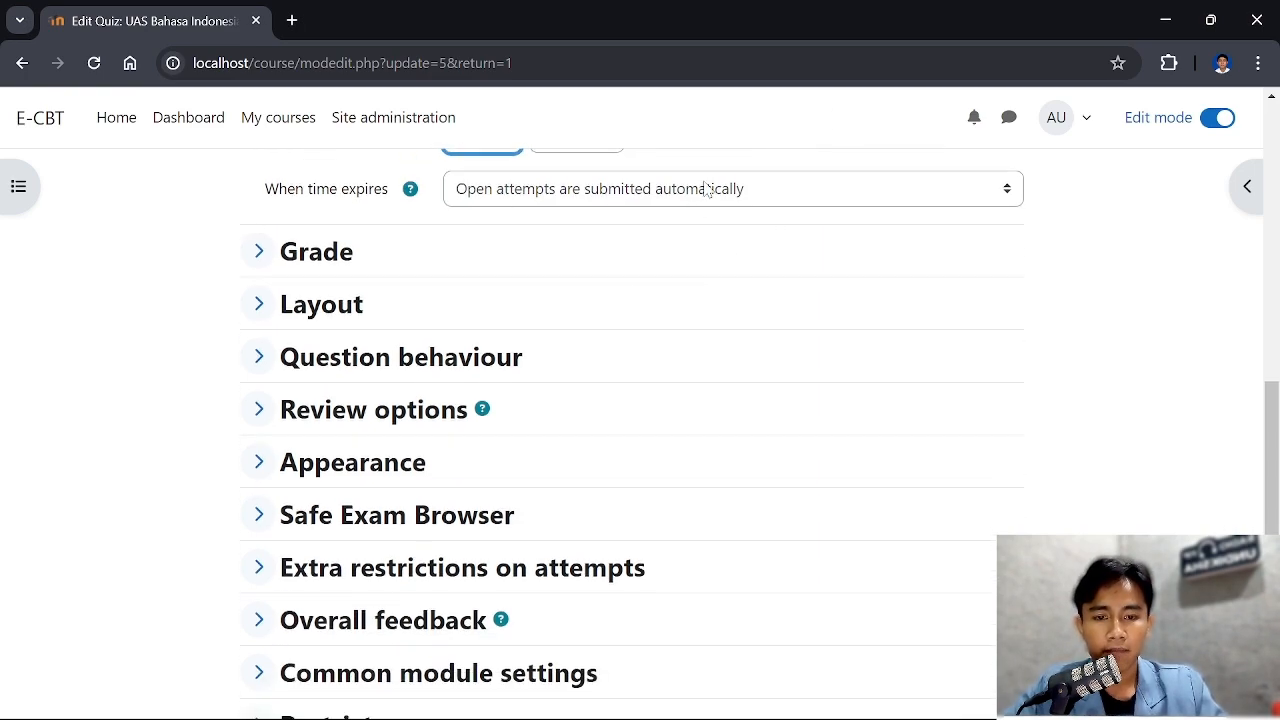
left_click(714, 189)
left_click(704, 219)
left_click(665, 199)
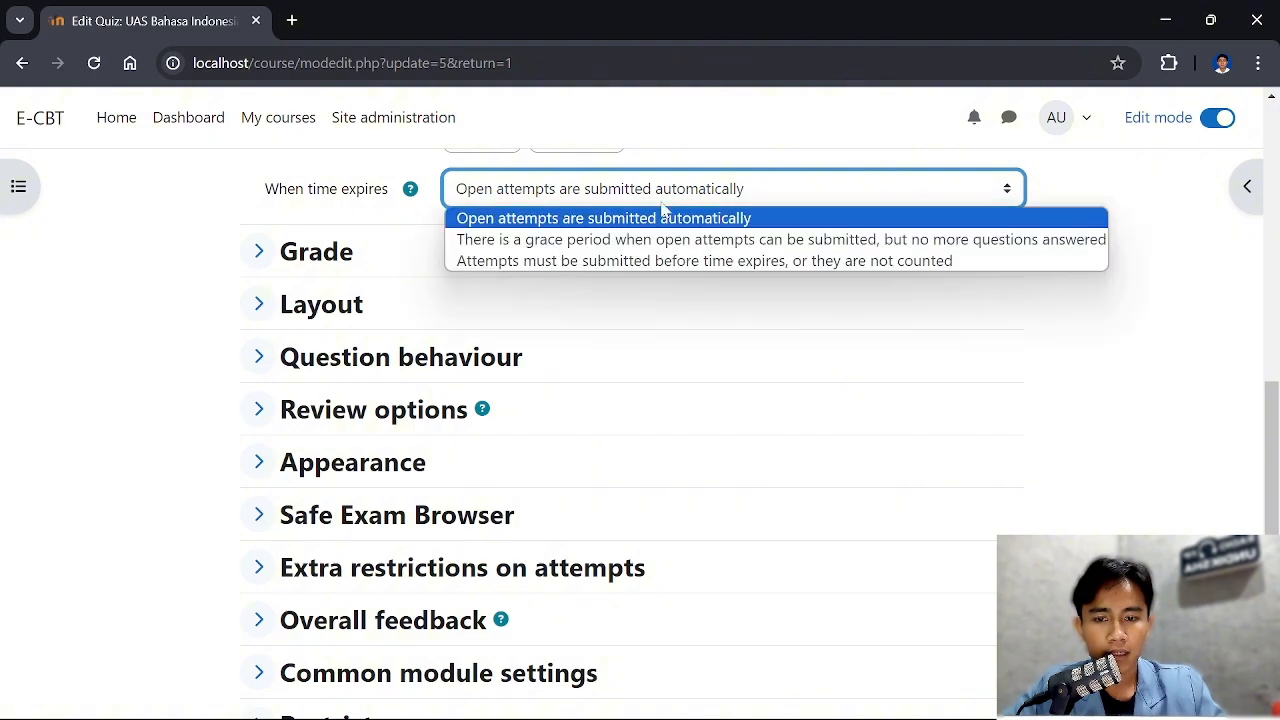
left_click(656, 218)
scroll(766, 306, "down", 4)
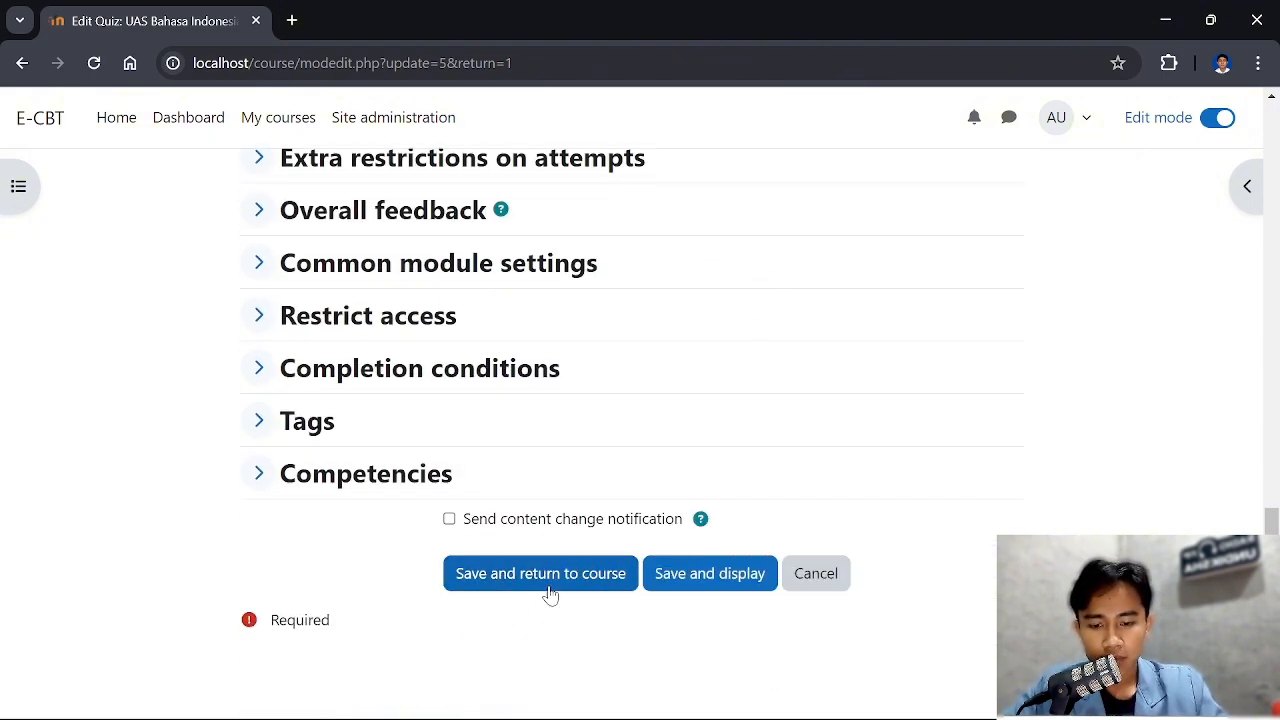
left_click(545, 585)
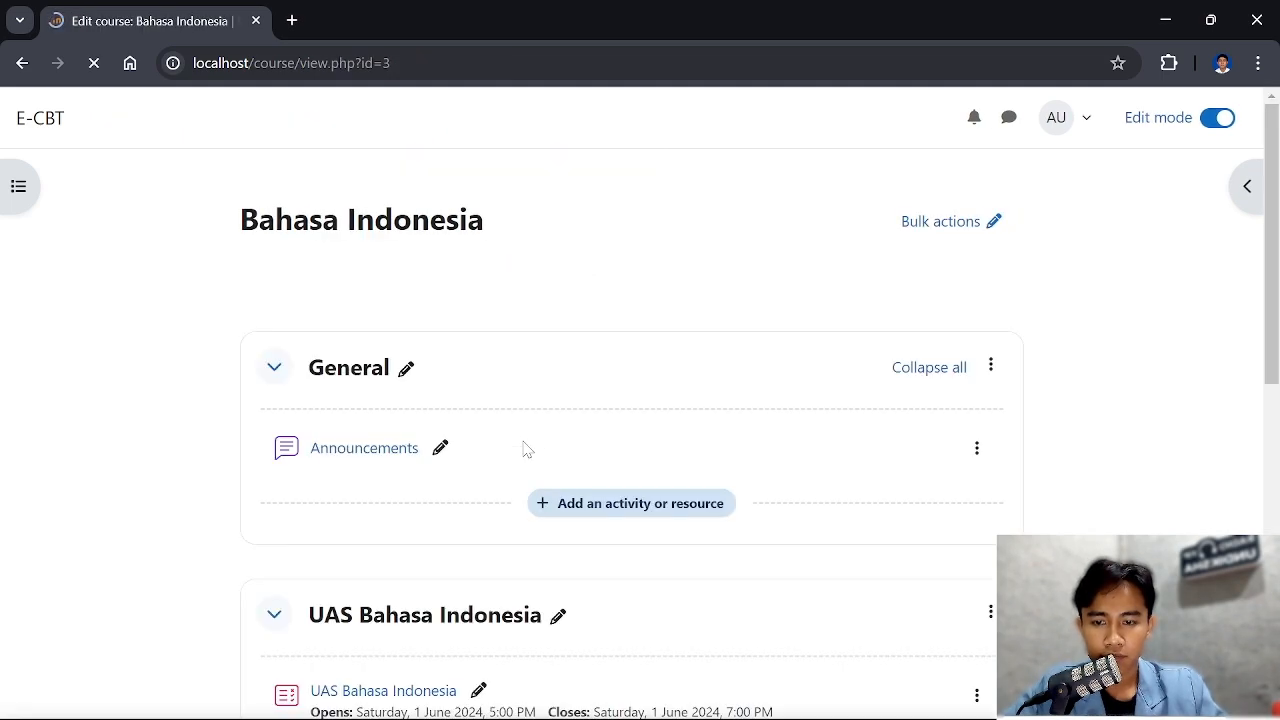
Open the UAS Bahasa Indonesia quiz from the course and review its opening and closing times, time limit and grading method
scroll(527, 449, "down", 3)
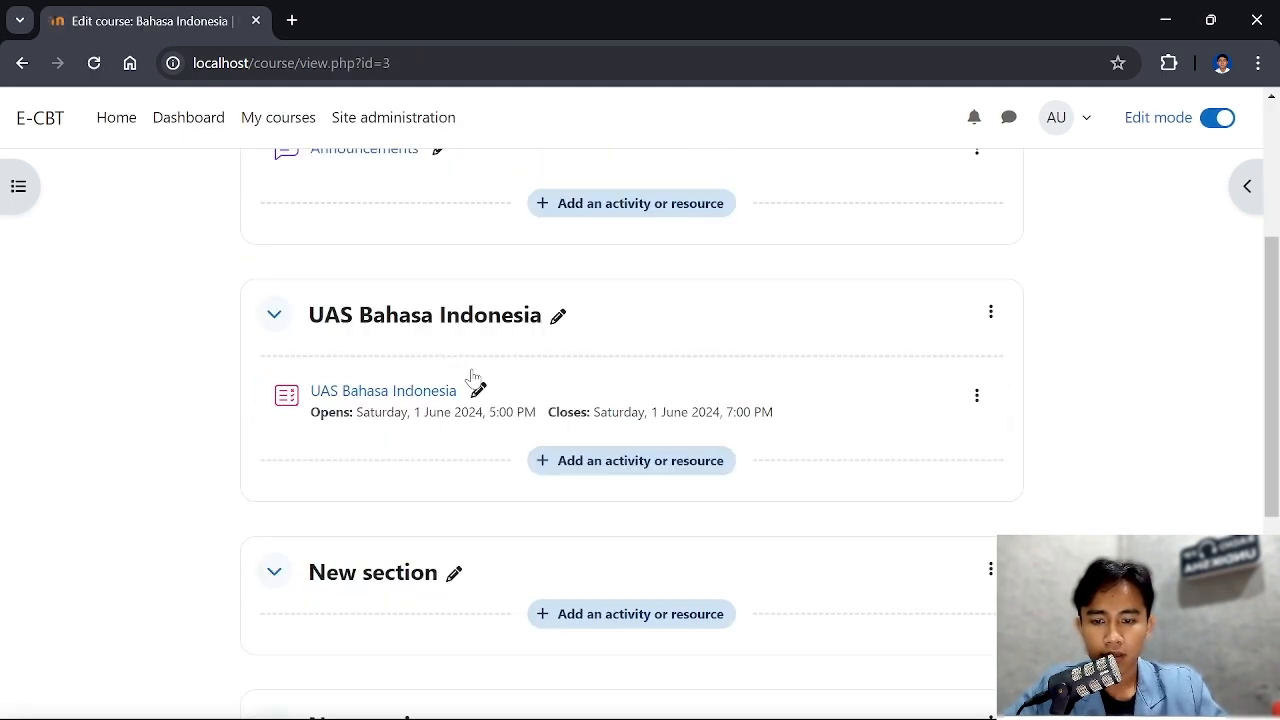
left_click(425, 398)
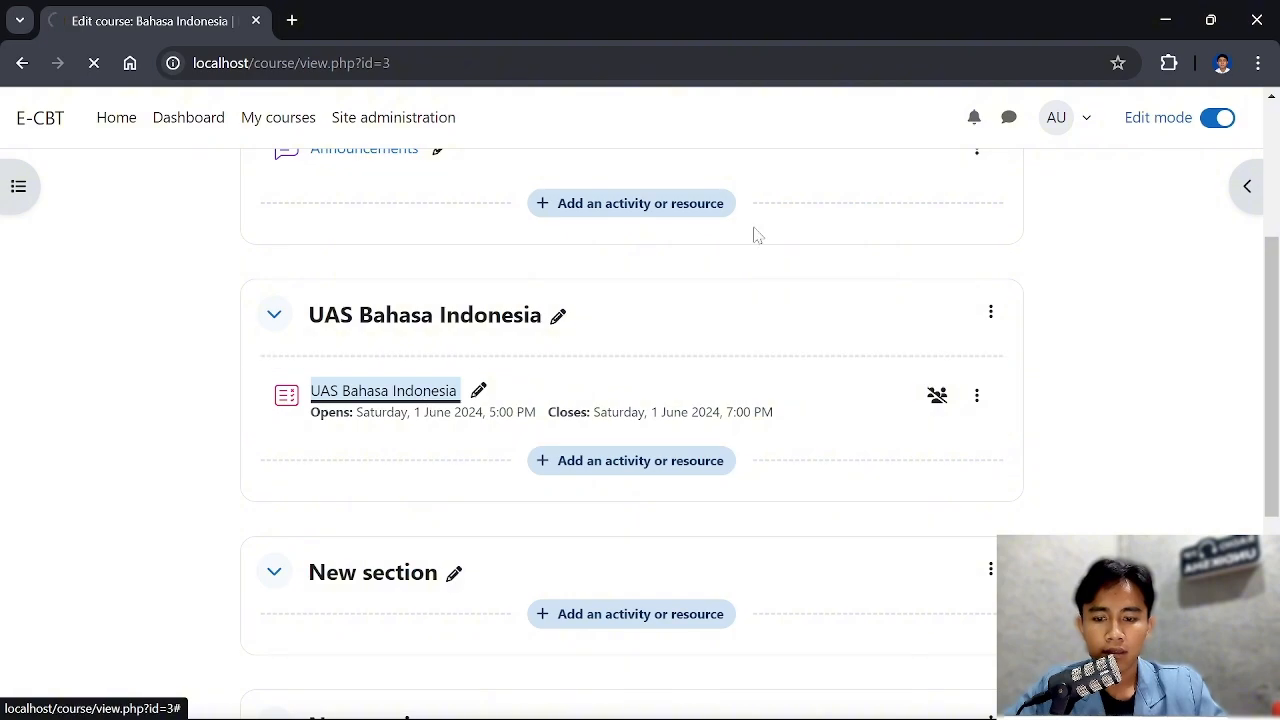
scroll(476, 376, "down", 1)
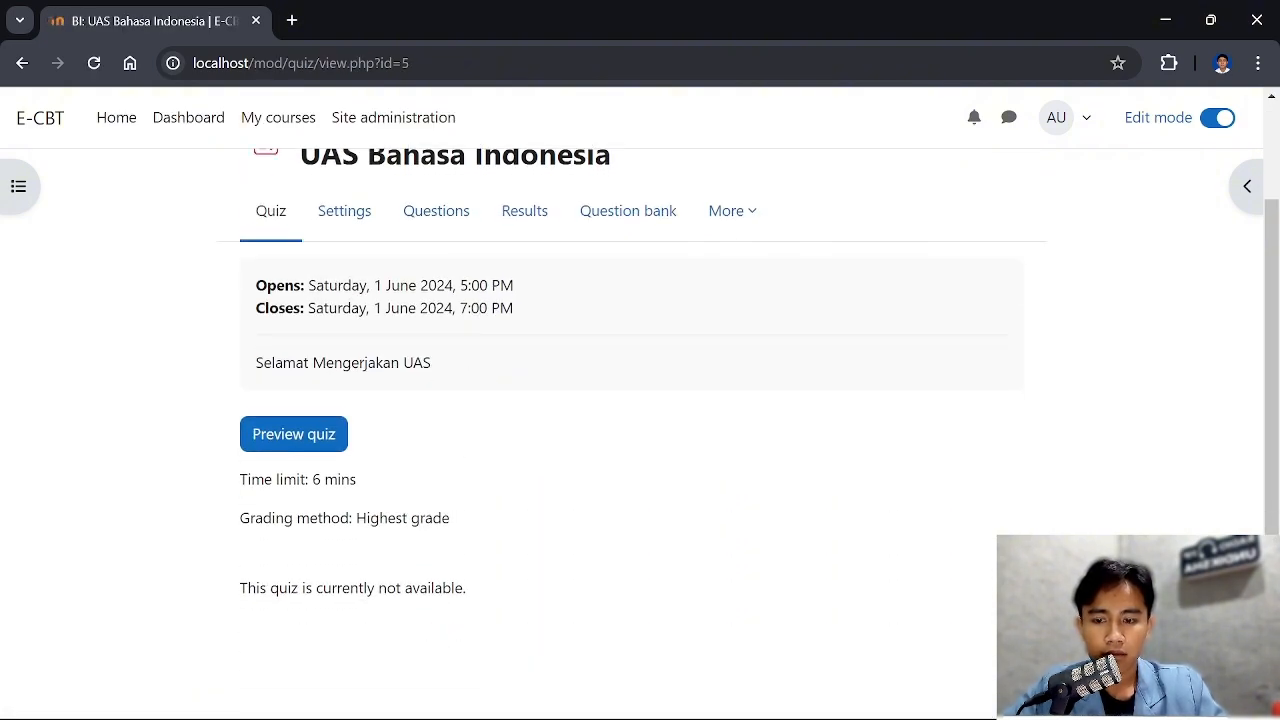
scroll(386, 280, "up", 1)
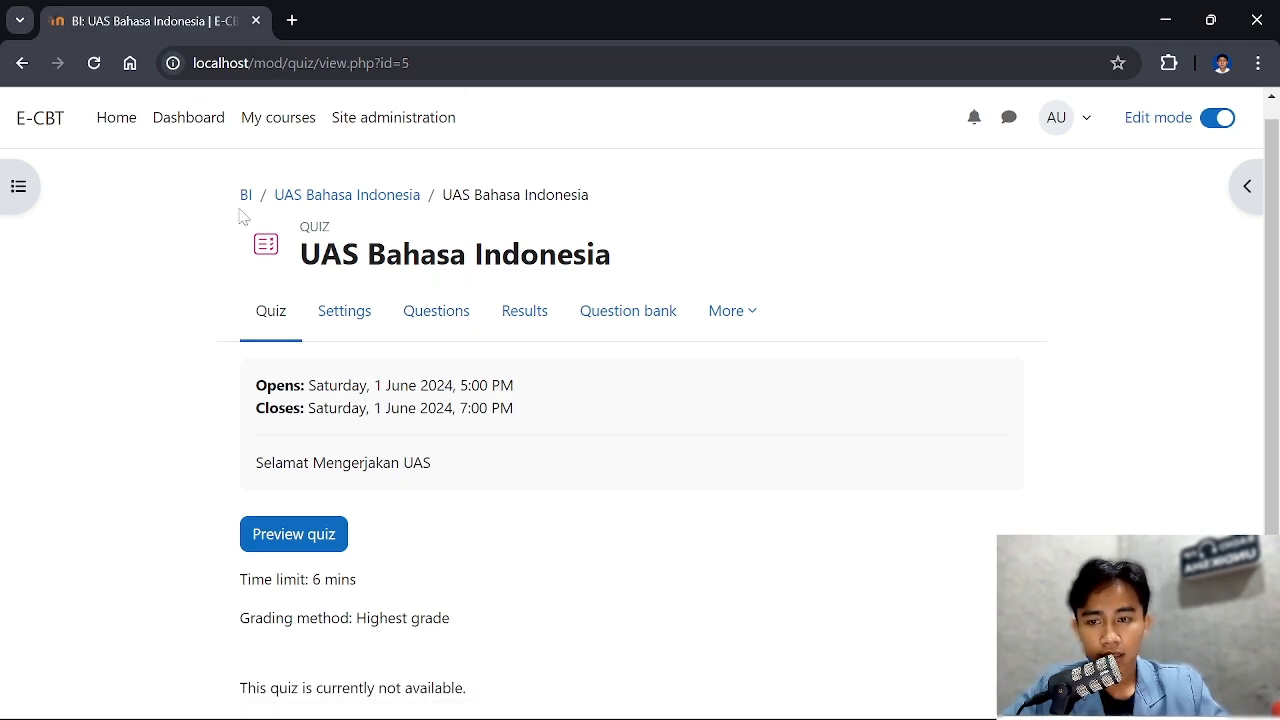
Start a timed preview attempt of the quiz and read question 1 with its answer options
left_click(303, 548)
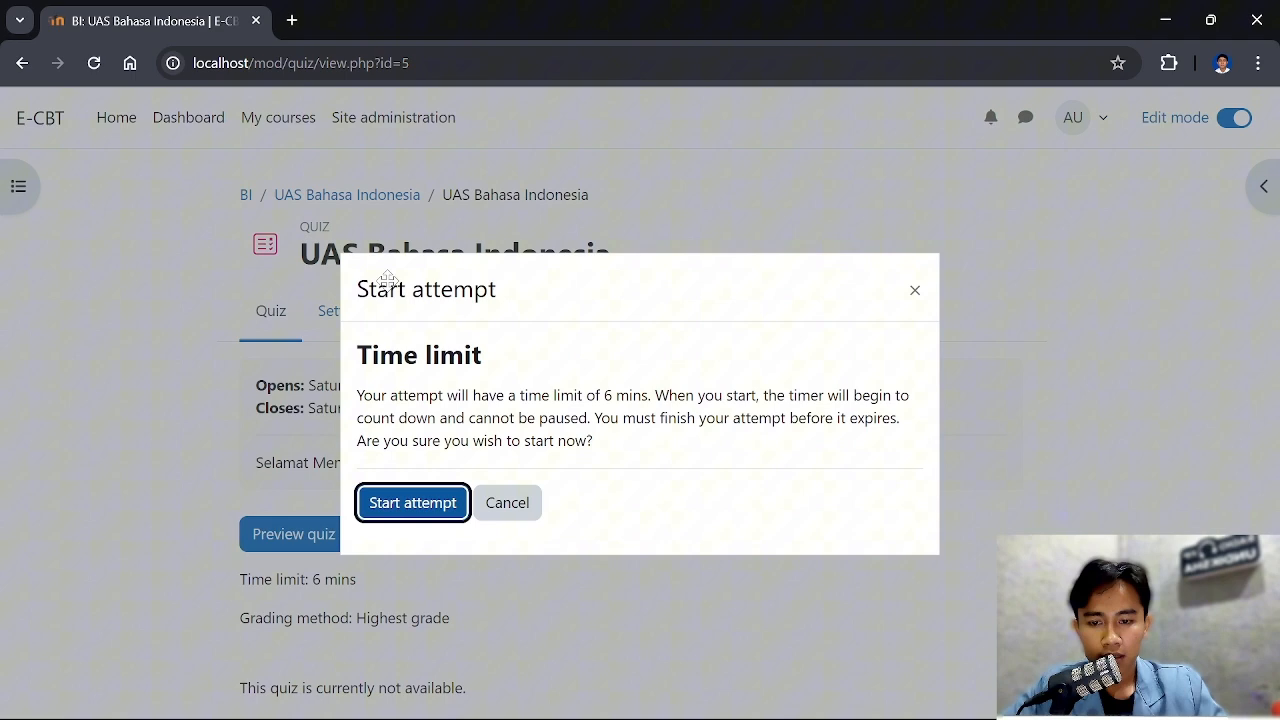
left_click(437, 512)
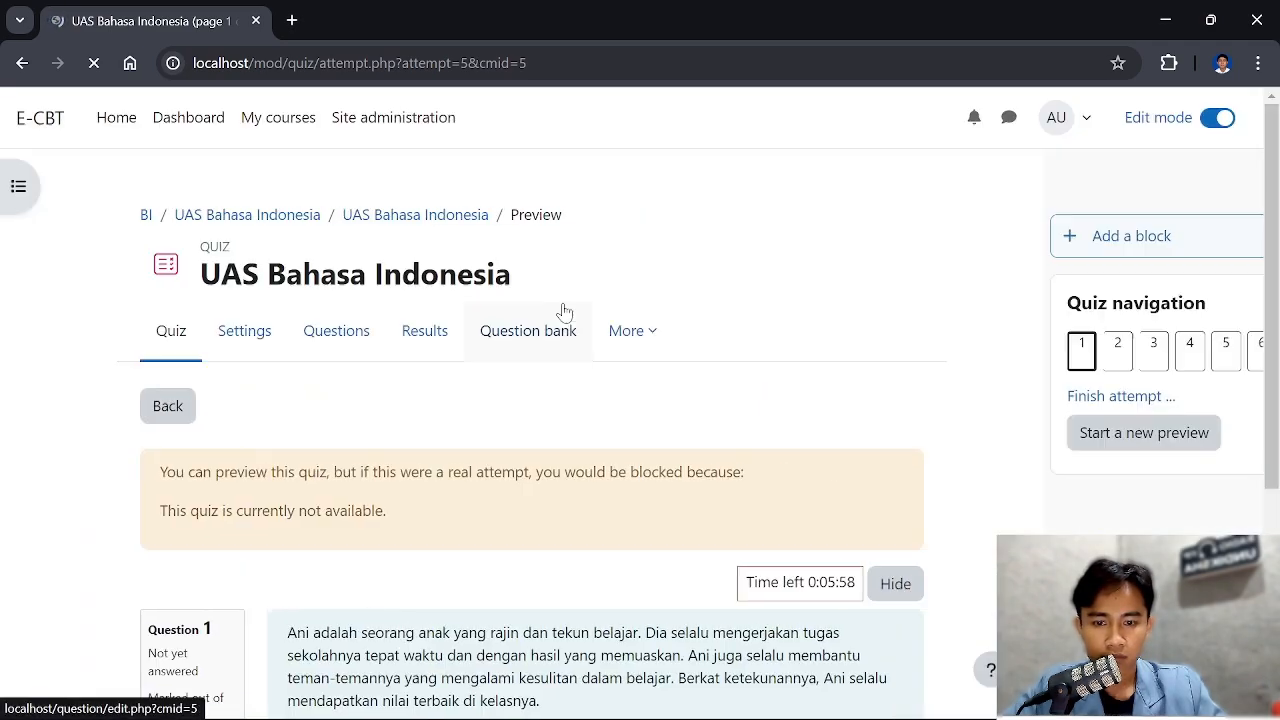
scroll(563, 310, "down", 4)
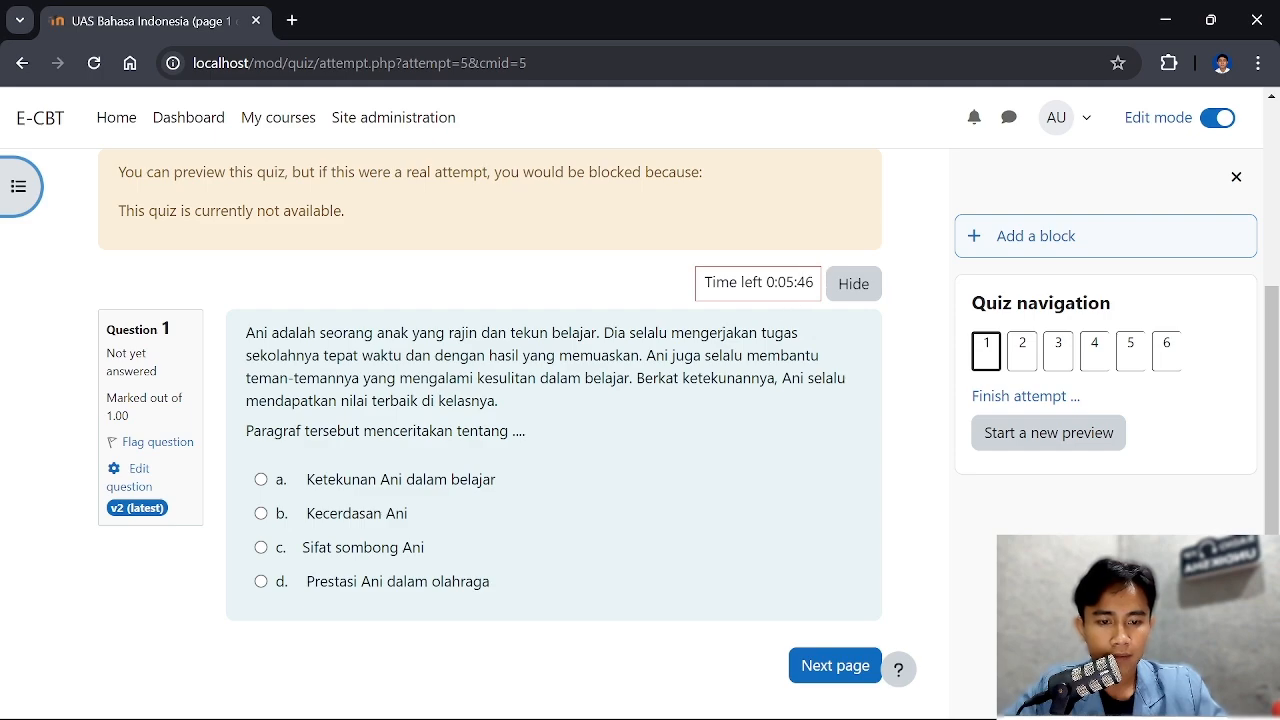
scroll(806, 286, "down", 1)
scroll(743, 297, "up", 2)
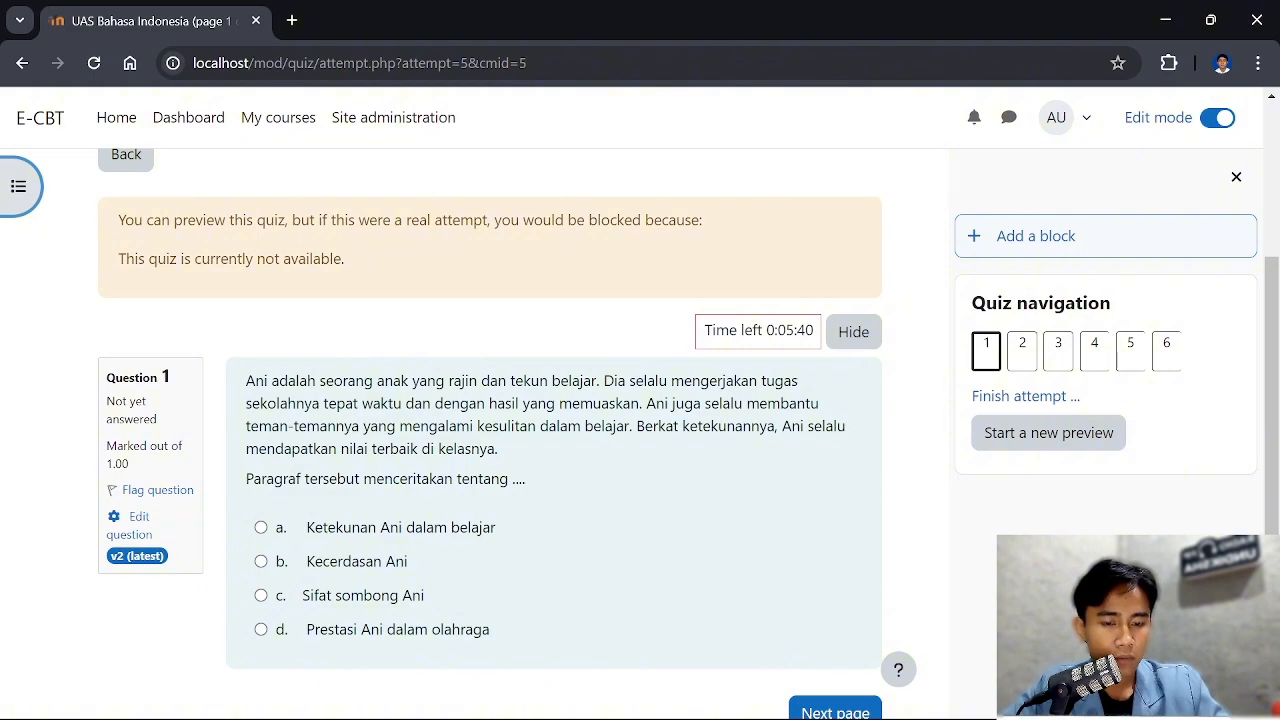
scroll(791, 183, "down", 1)
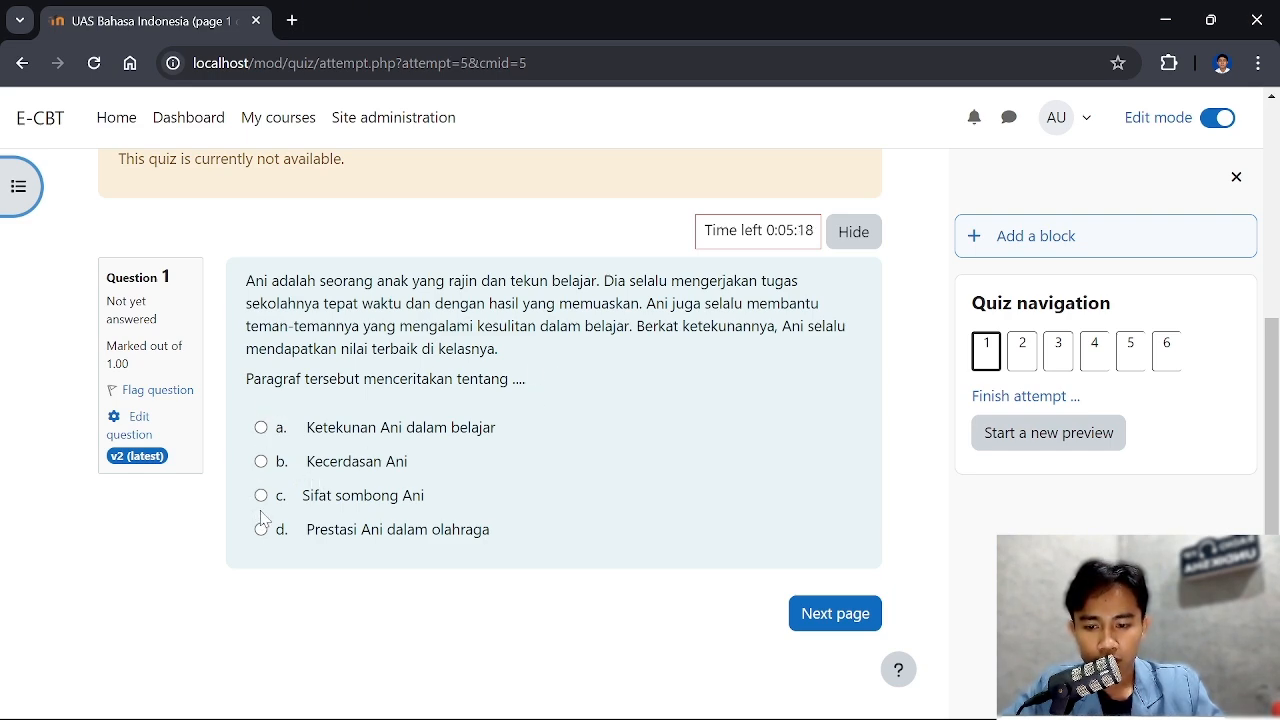
Answer question 1 with "Ketekunan Ani dalam belajar" and question 2 with "Kapan kamu akan pergi ke sekolah?", and go on to question 3
left_click(262, 428)
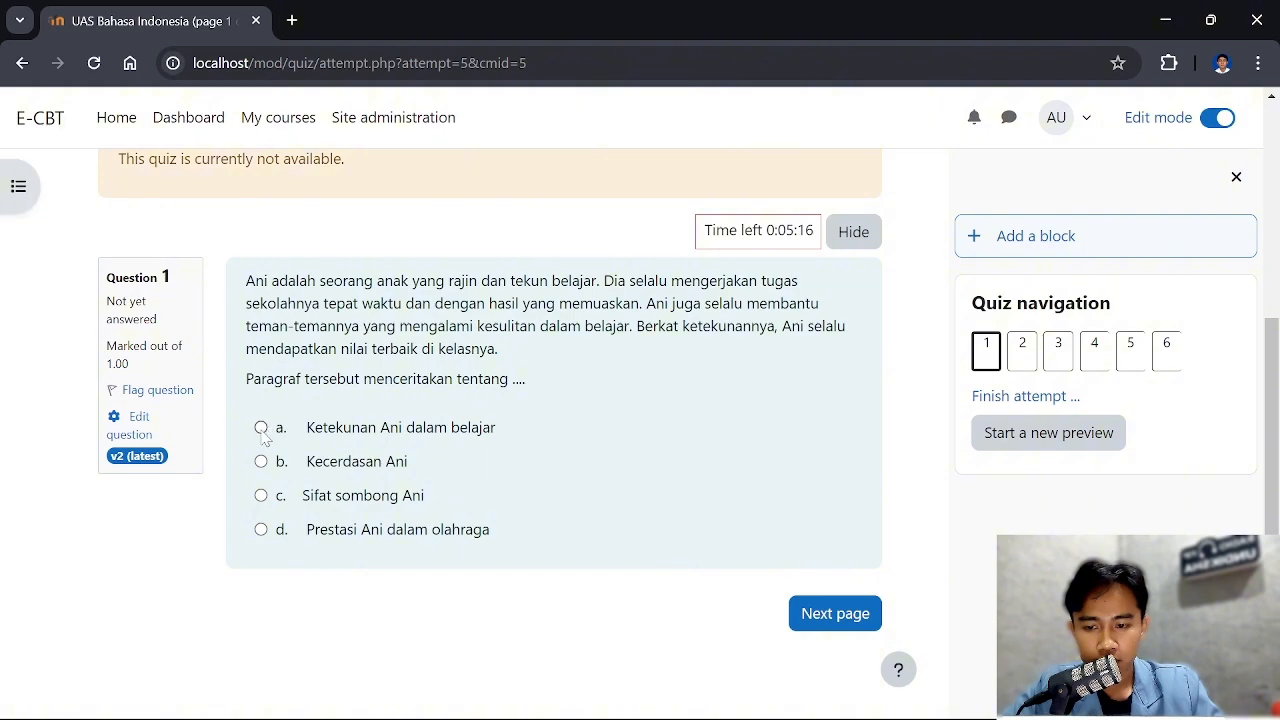
left_click(825, 614)
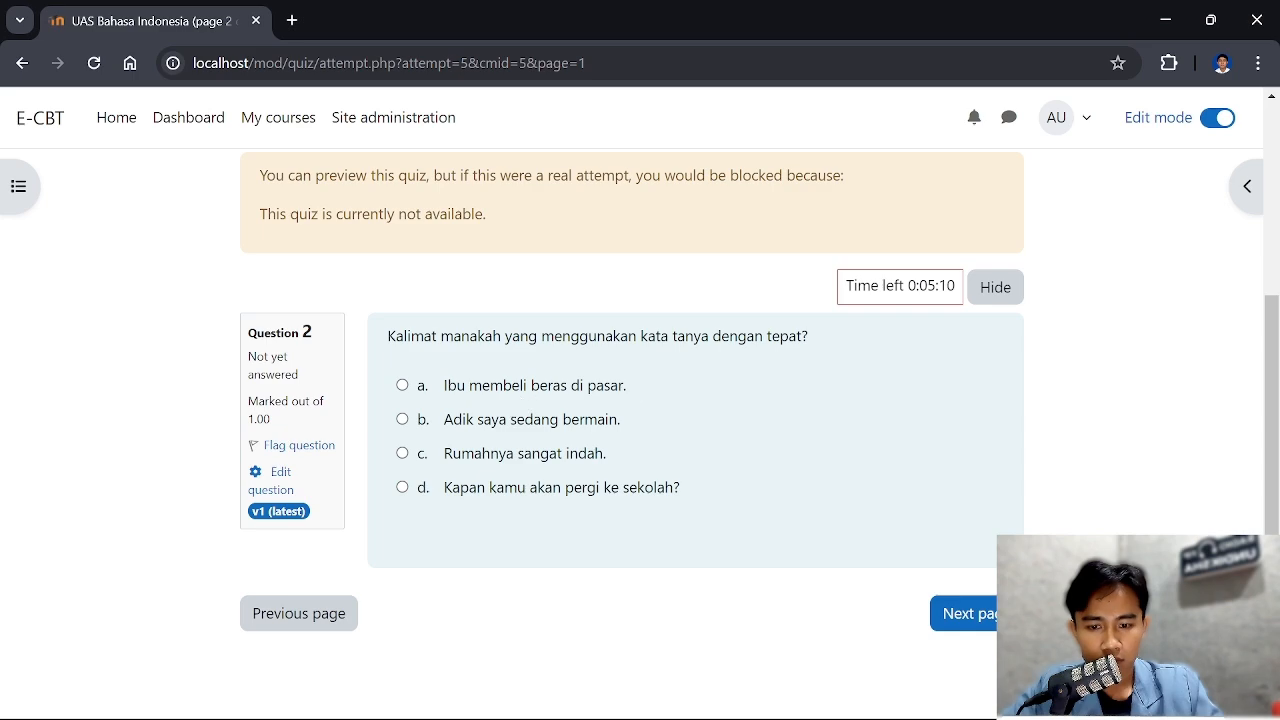
left_click(402, 489)
left_click(980, 614)
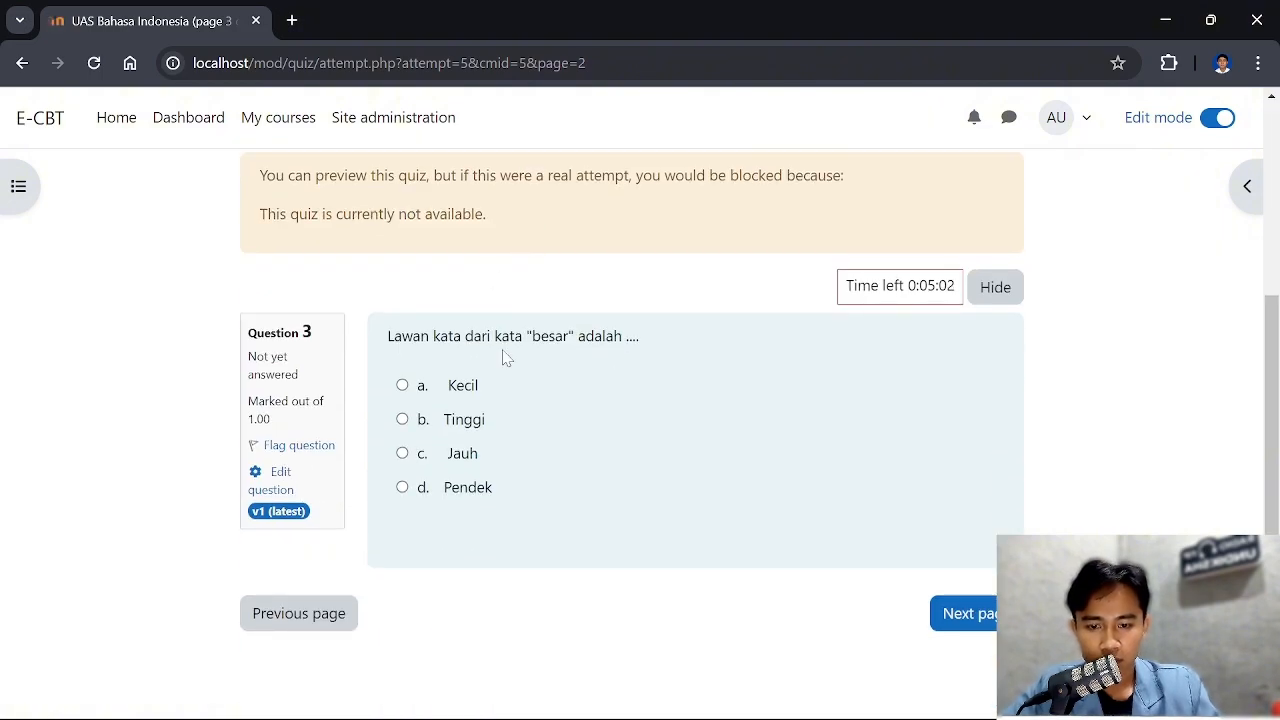
Complete question 3, answer question 4 with "Dingin", and go on to question 5
left_click(952, 600)
scroll(652, 353, "down", 3)
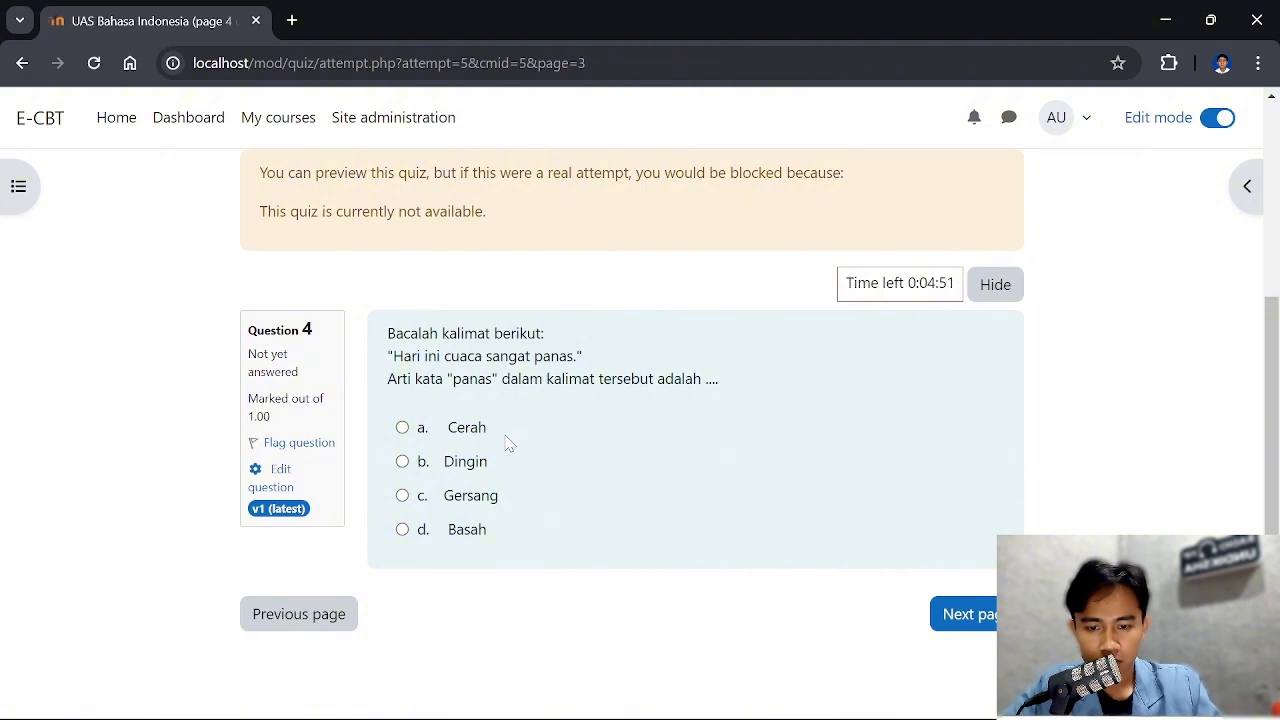
left_click(402, 461)
left_click(970, 655)
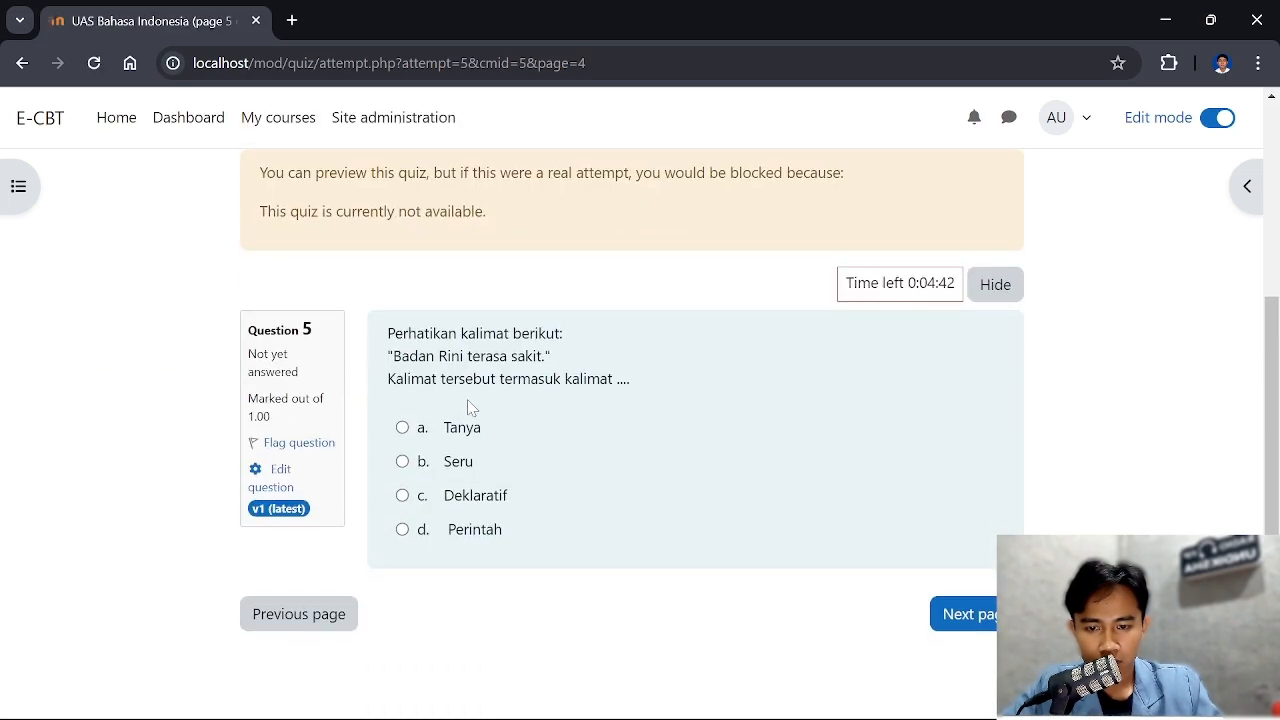
Answer question 5 with "Deklaratif" and question 6 with "Membaca", and finish the attempt to reach its summary
left_click(403, 496)
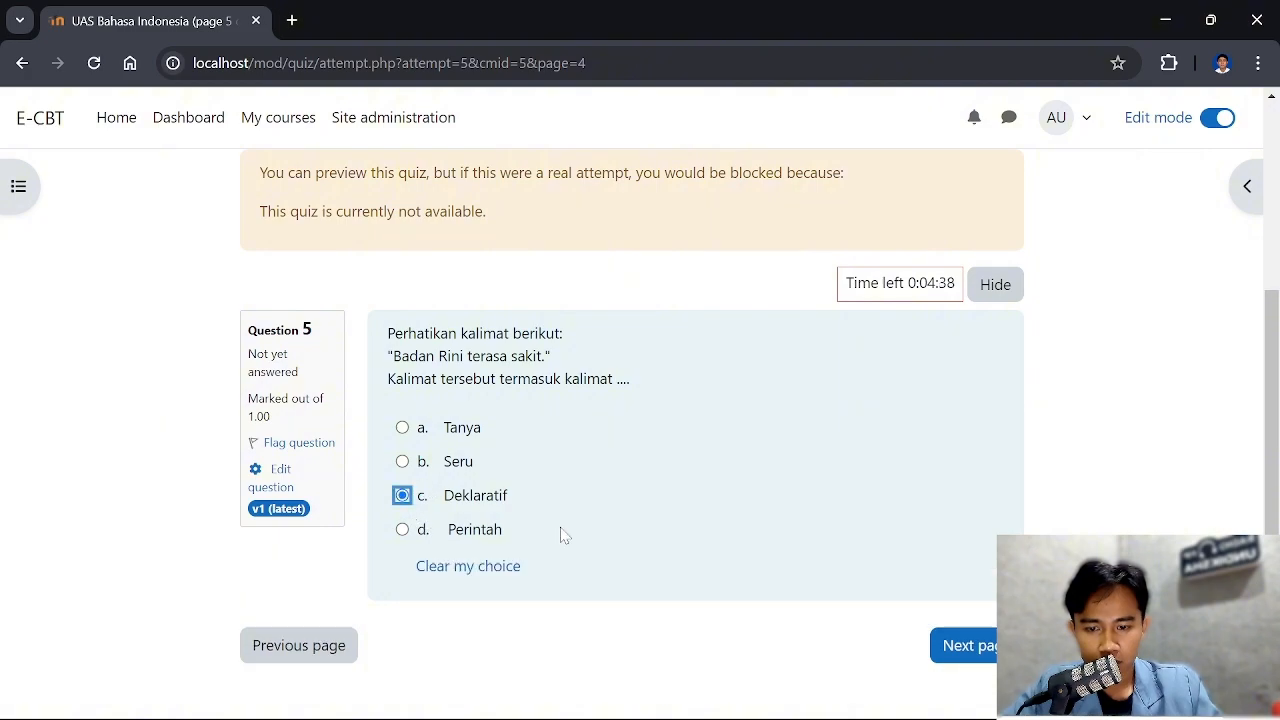
left_click(960, 645)
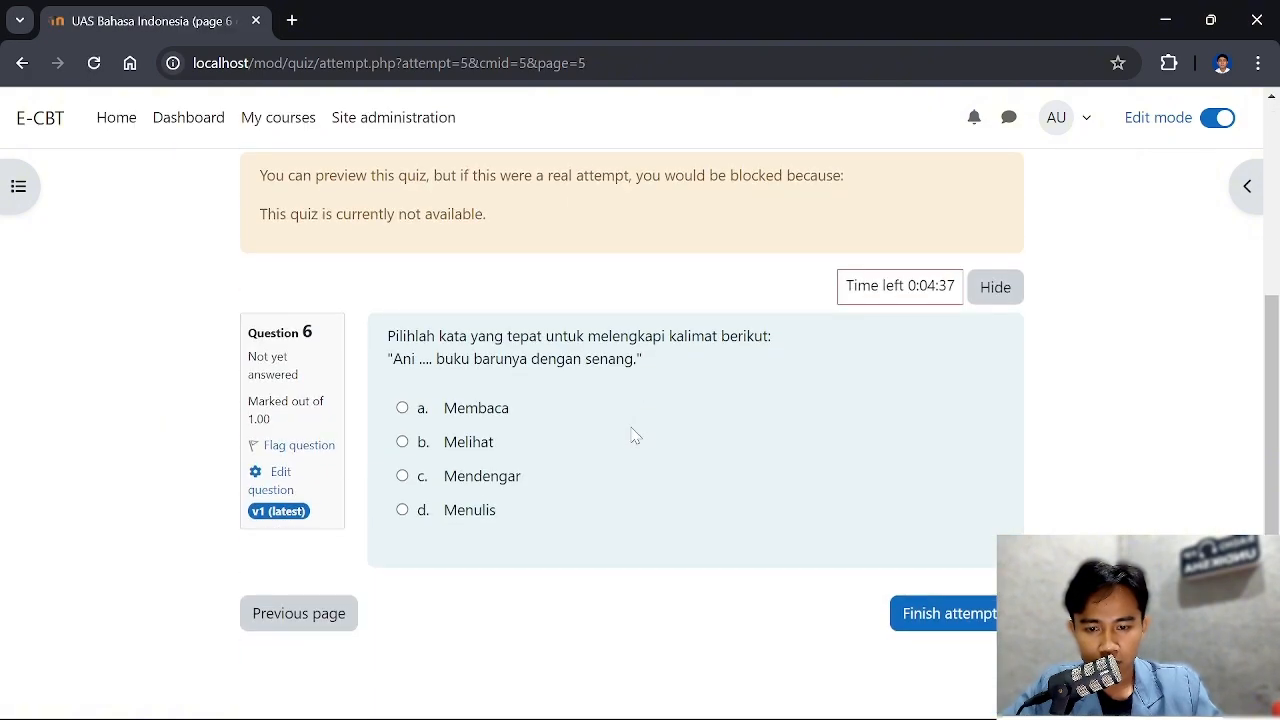
left_click(403, 409)
left_click(945, 622)
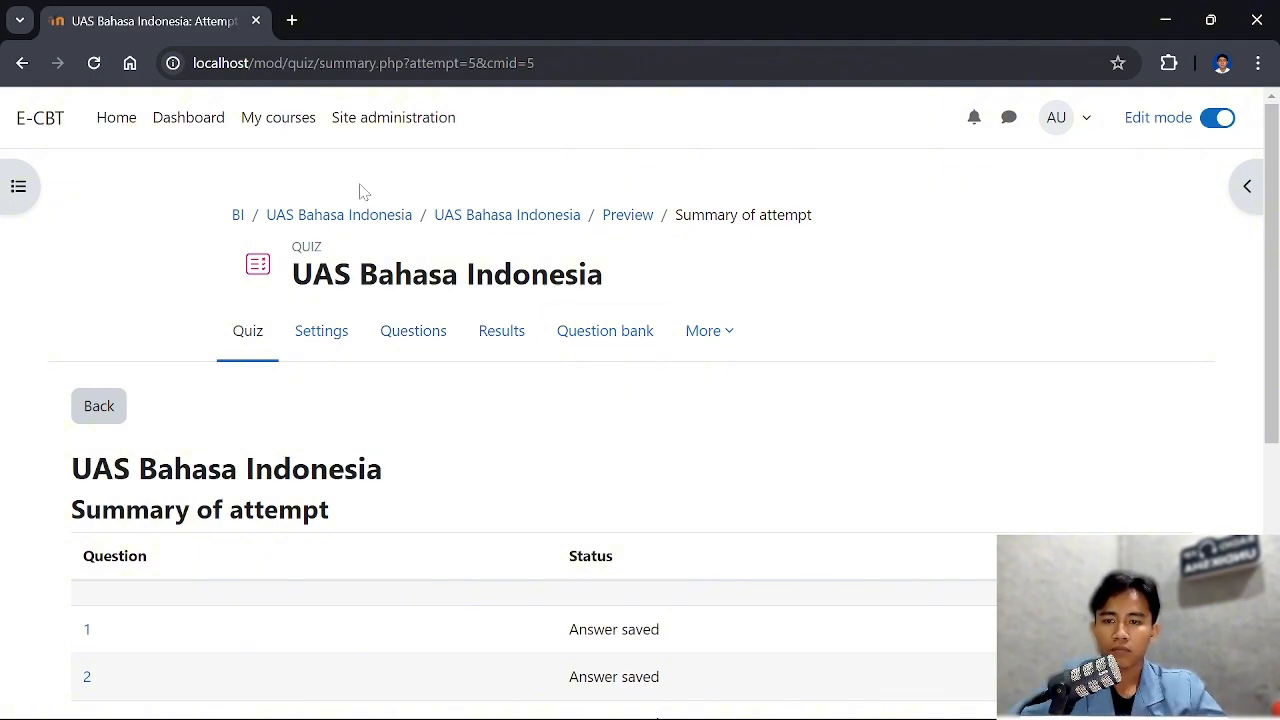
Revisit question 6, return to the attempt summary, and examine each question's answer status and the submission deadline
left_click(22, 63)
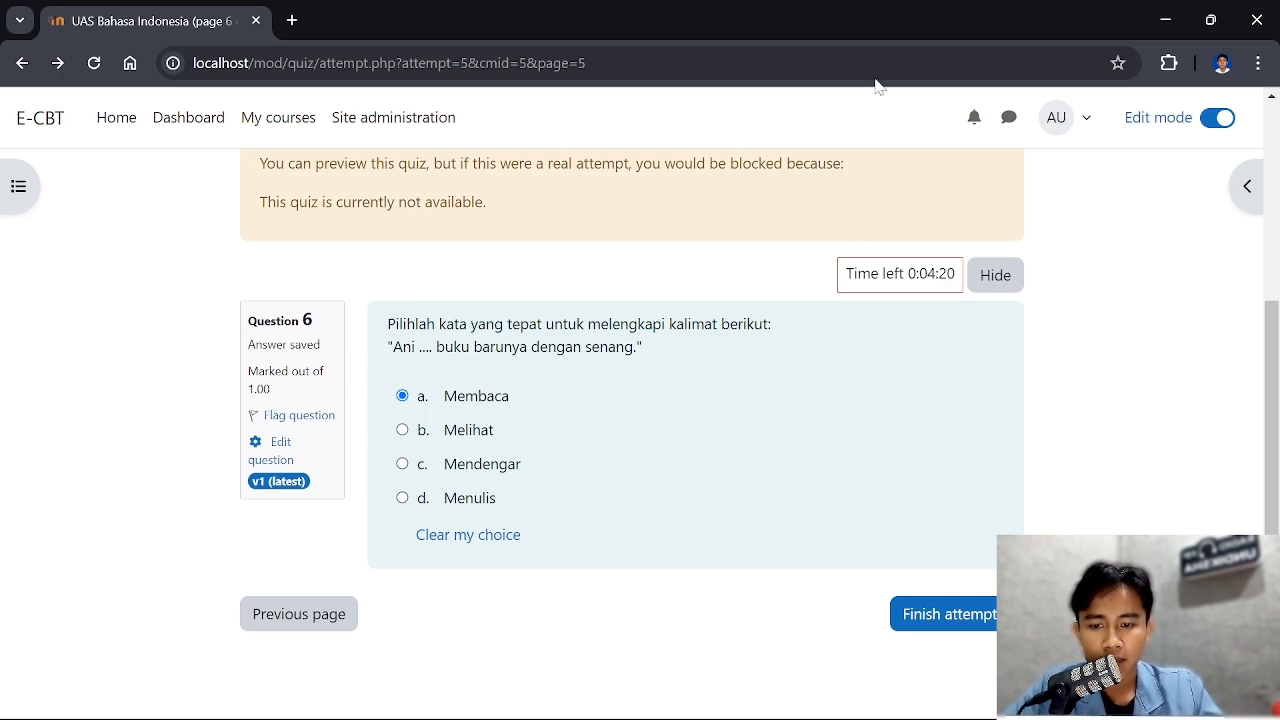
left_click(950, 615)
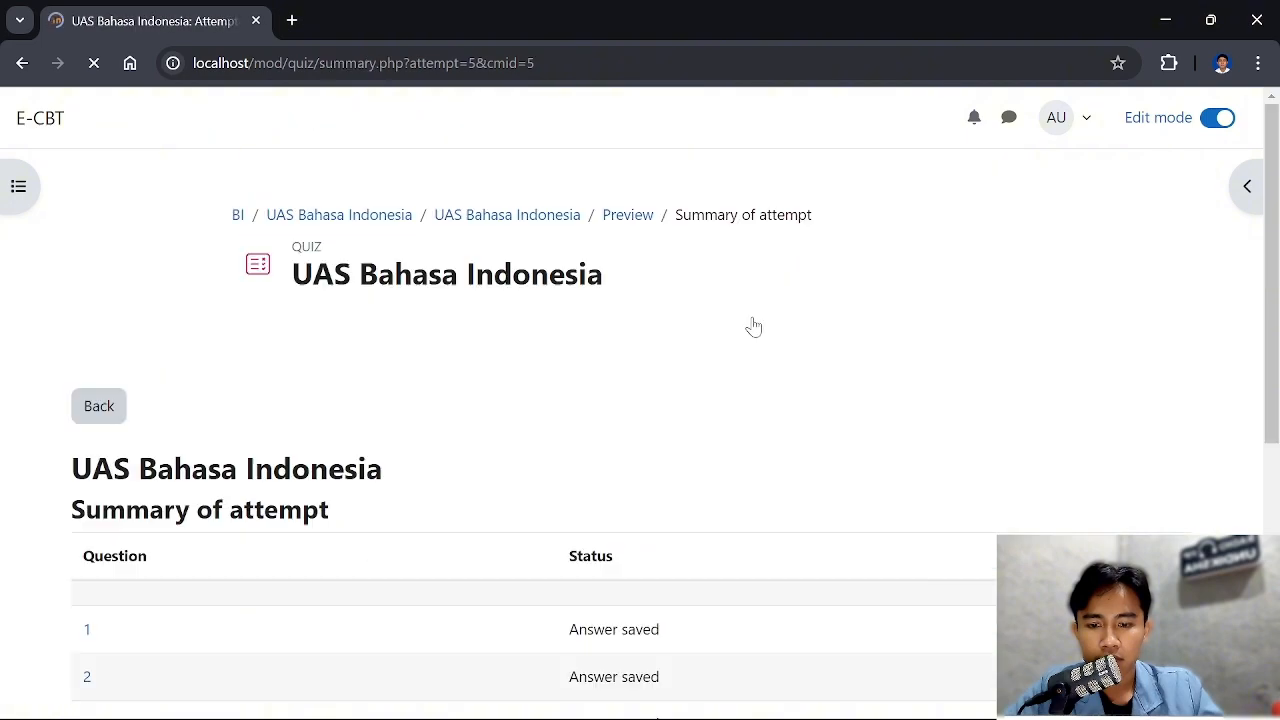
scroll(838, 380, "down", 4)
scroll(838, 385, "up", 2)
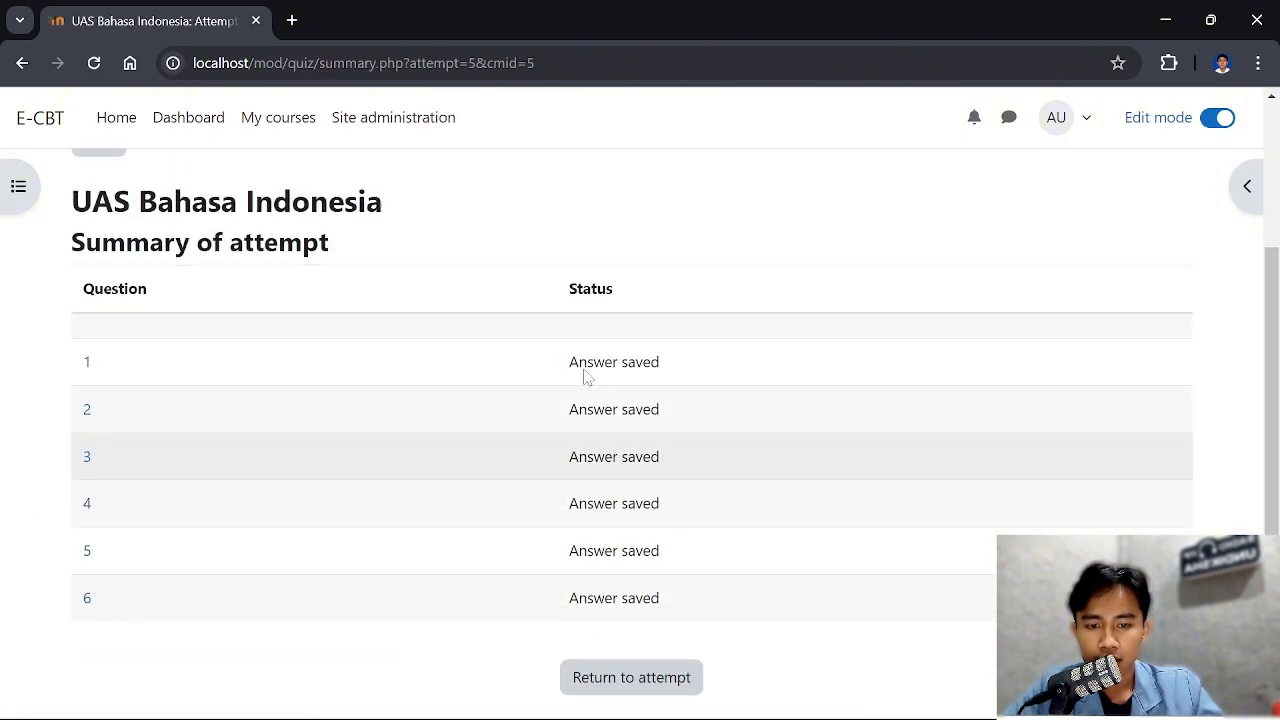
scroll(586, 374, "down", 2)
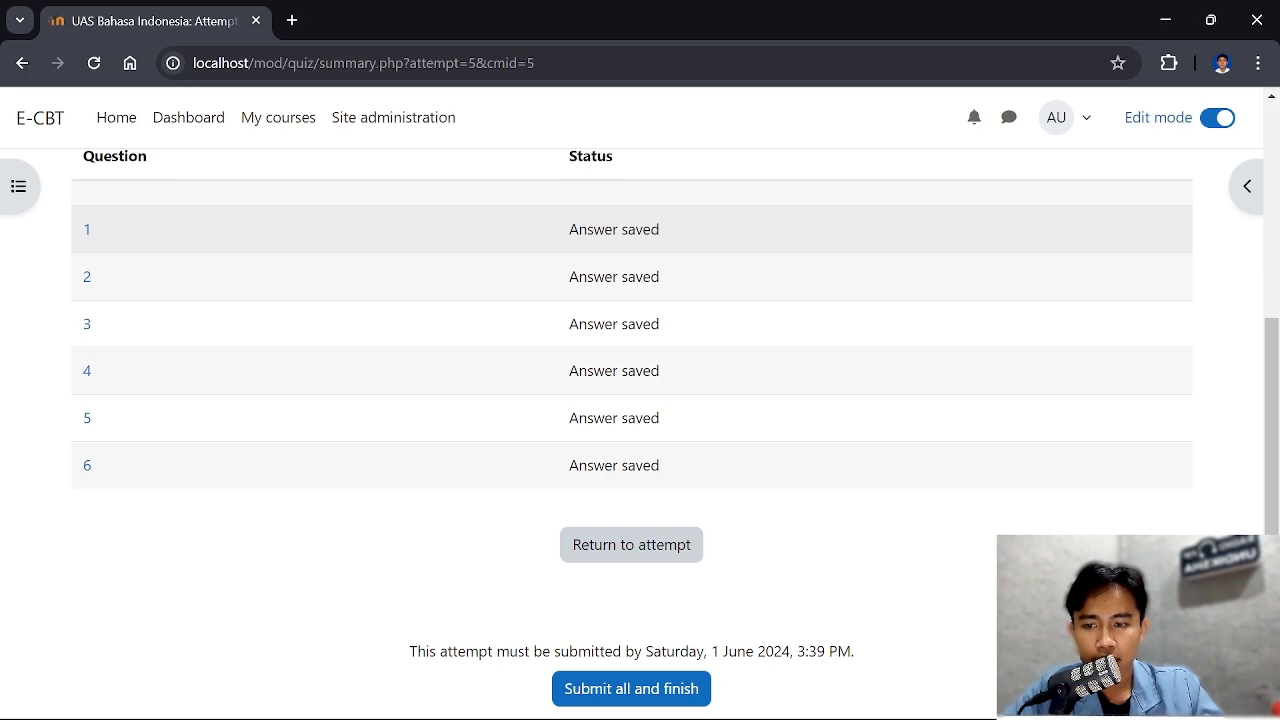
scroll(600, 249, "up", 1)
scroll(500, 229, "down", 1)
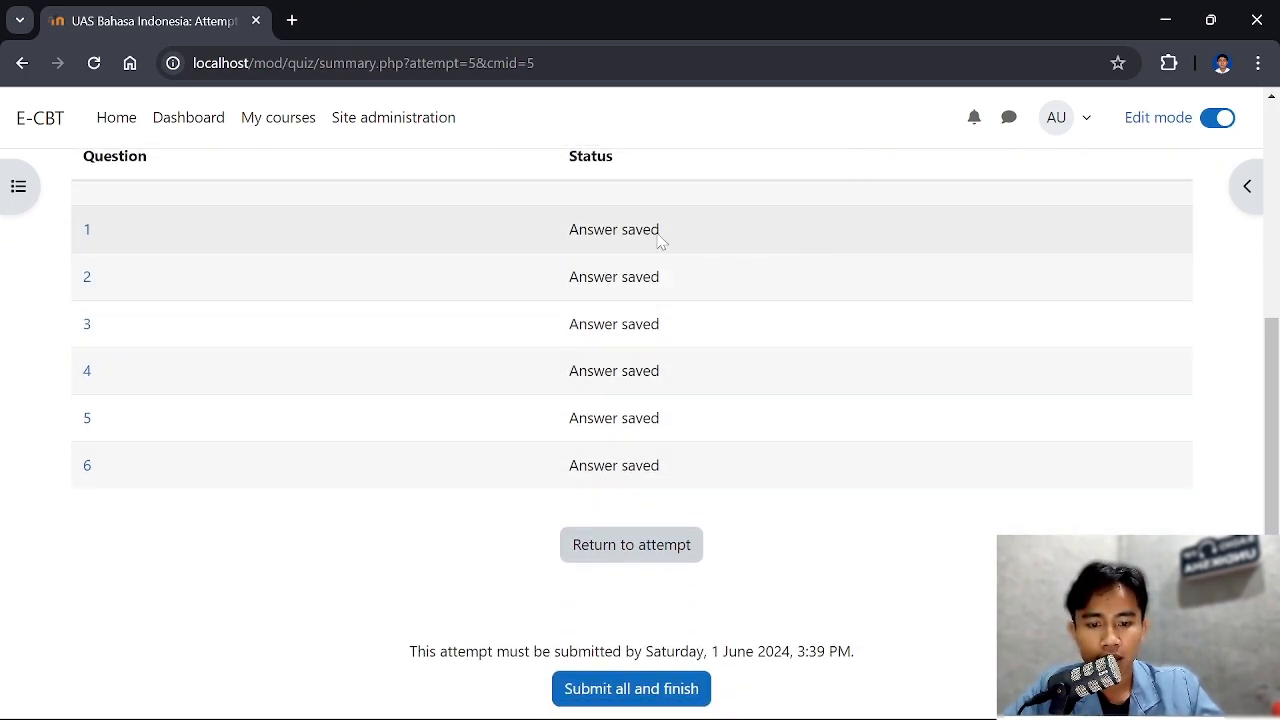
scroll(911, 536, "down", 1)
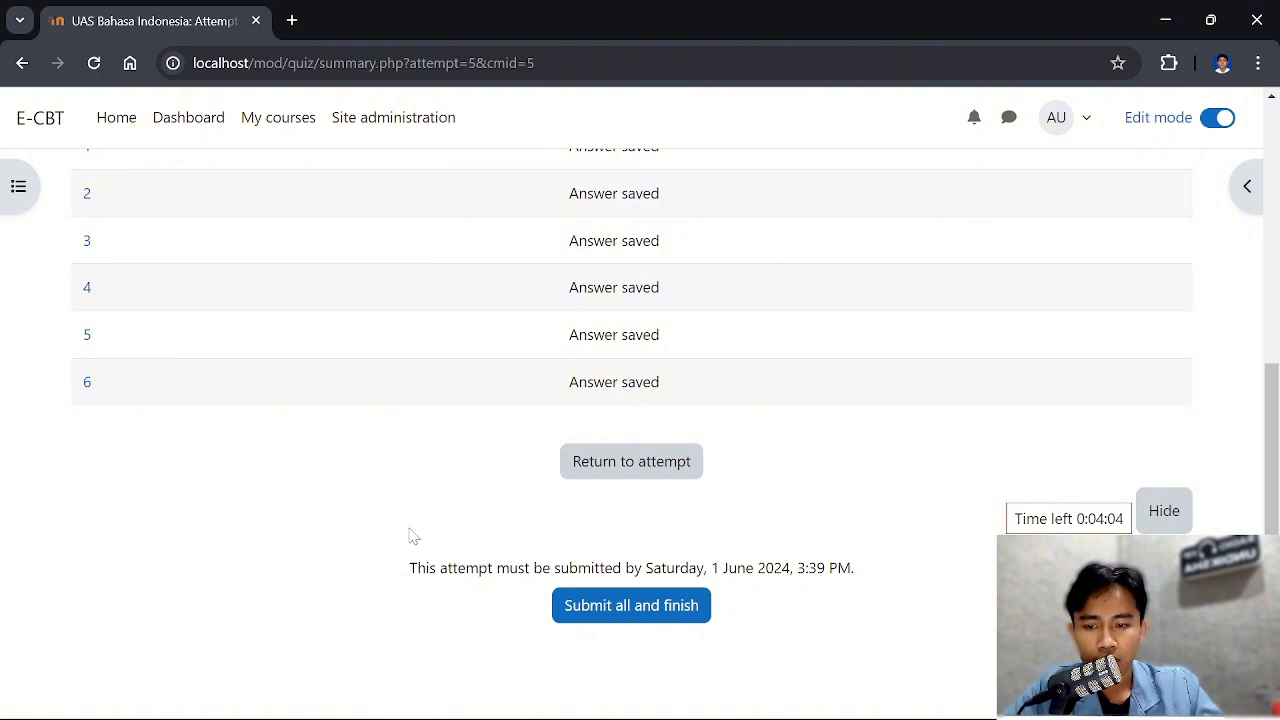
scroll(720, 330, "up", 1)
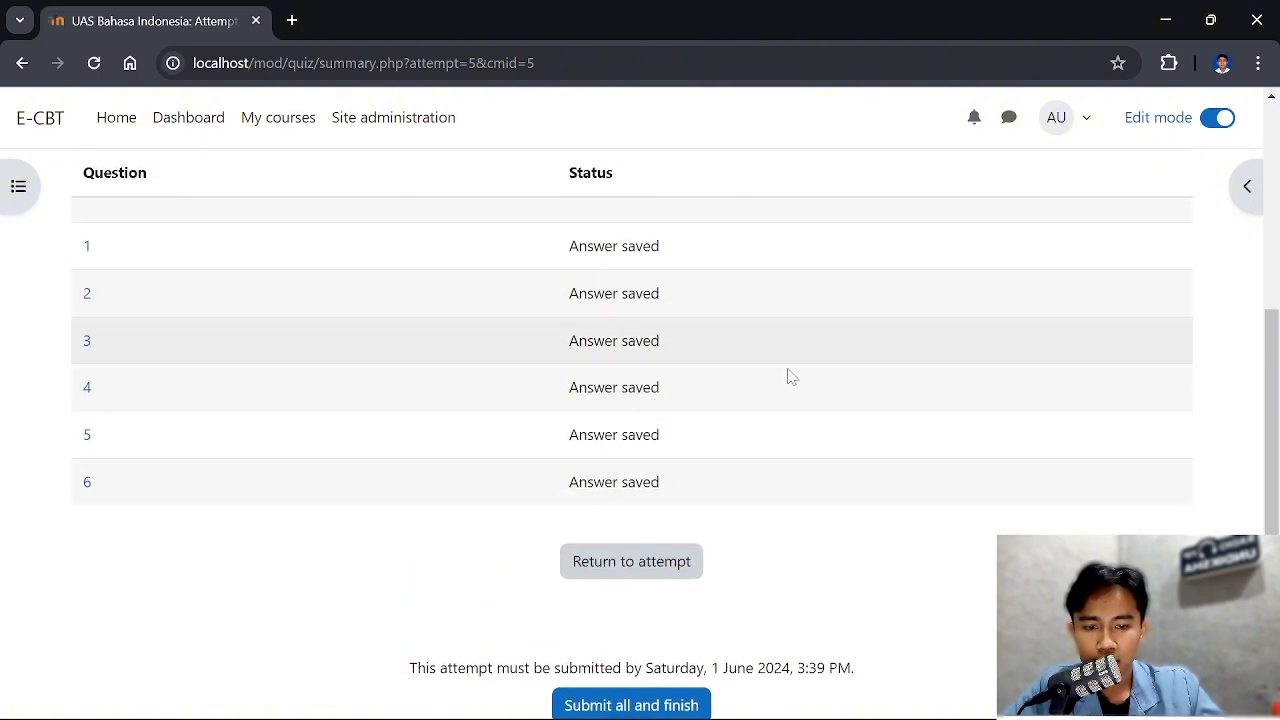
Submit all answers of the quiz attempt and confirm finishing it
scroll(811, 537, "down", 1)
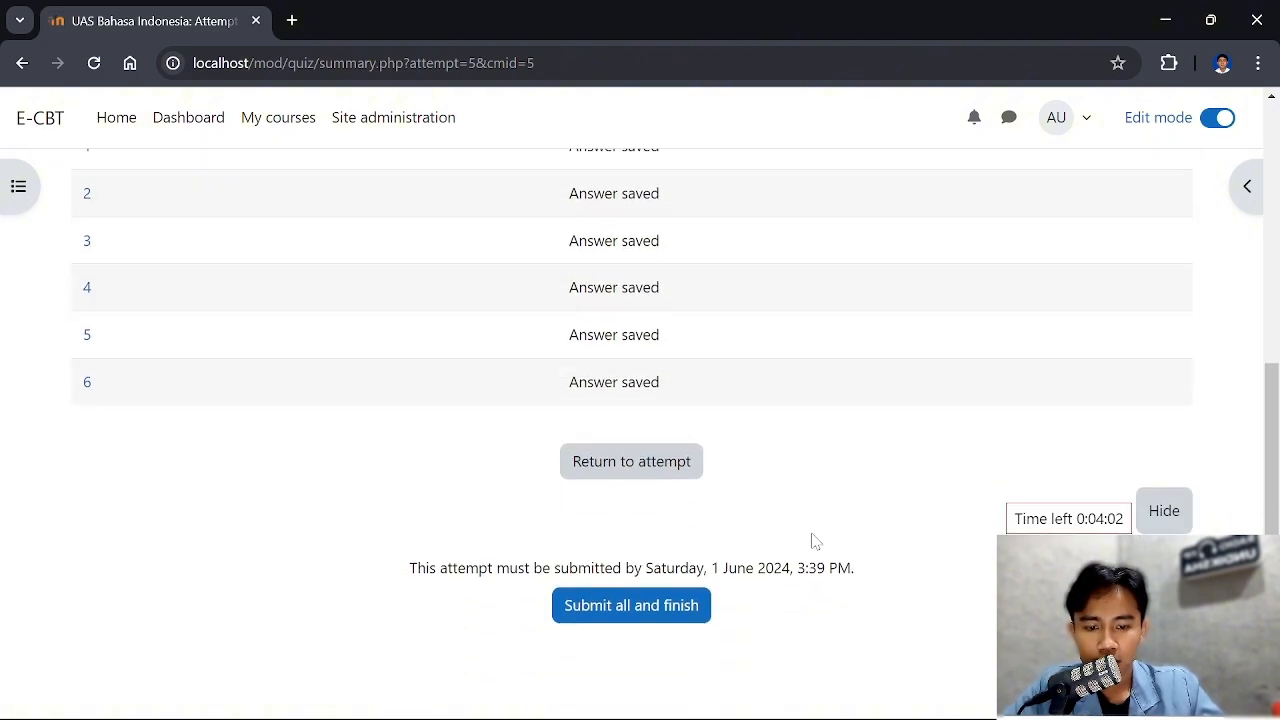
left_click(656, 606)
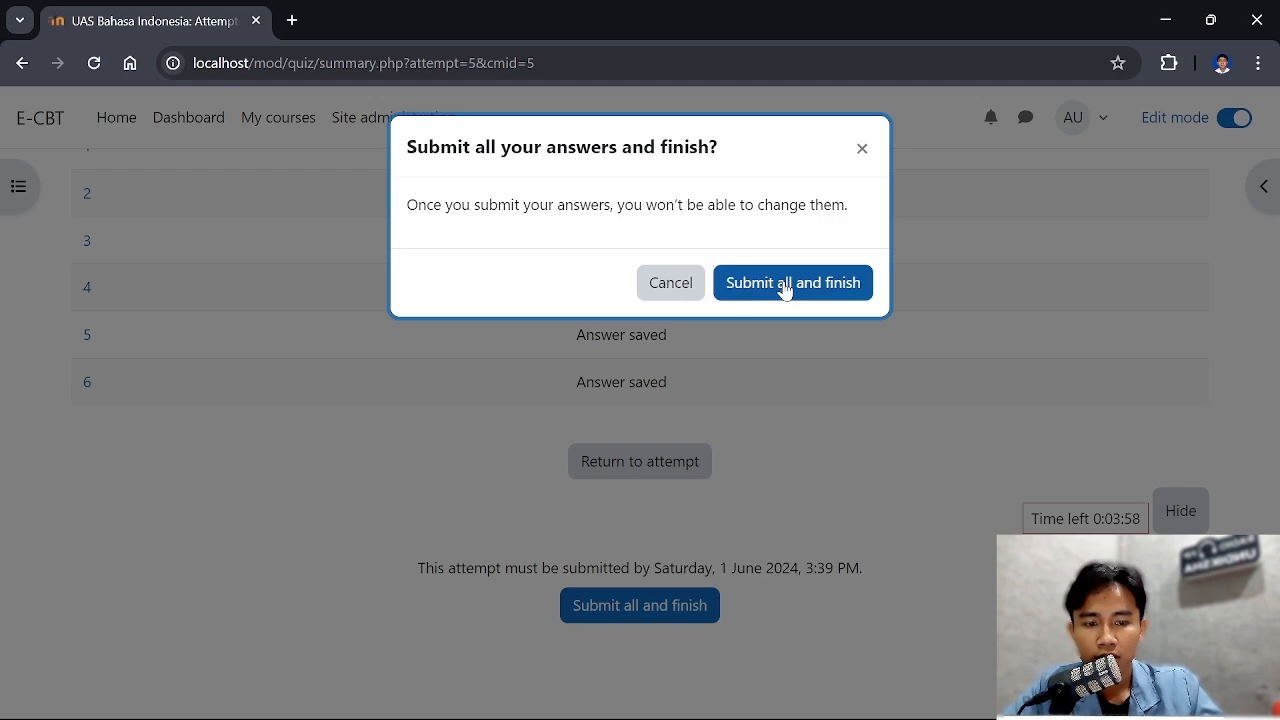
left_click(785, 285)
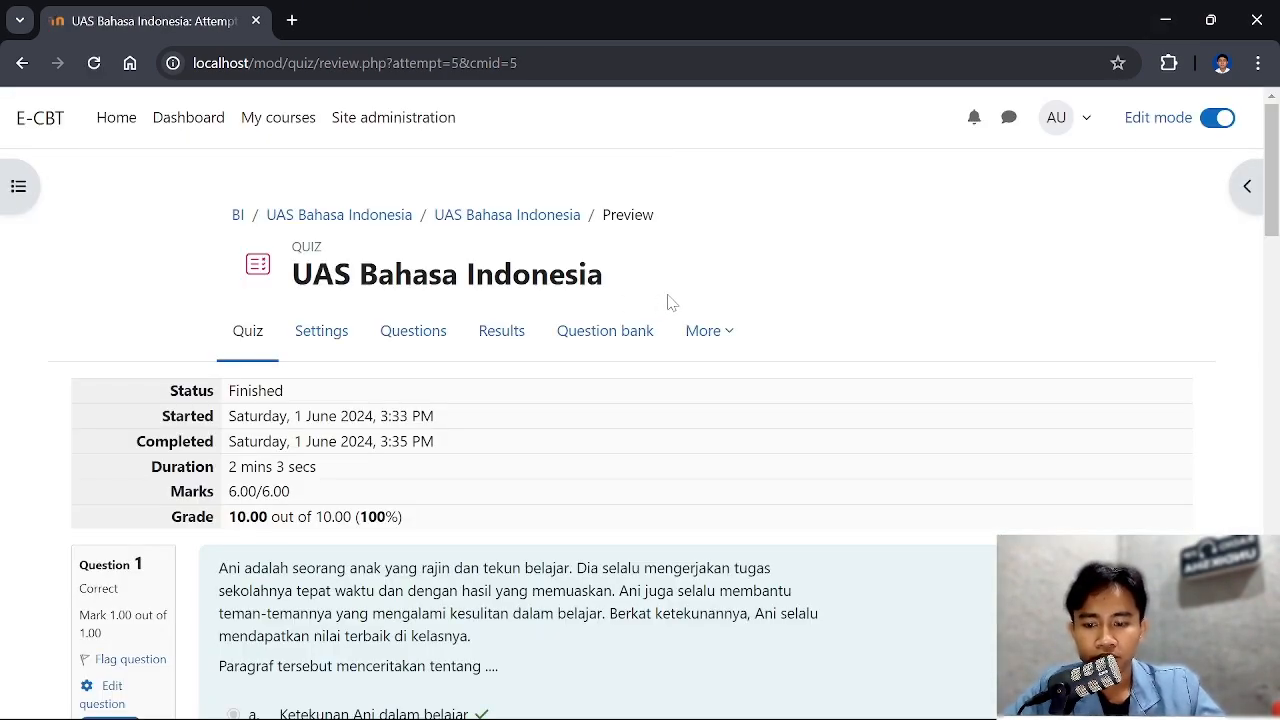
Review the finished attempt, examining its timing, marks and grade and the correct answer given for each question from 1 to 6
scroll(683, 319, "down", 1)
scroll(458, 360, "up", 1)
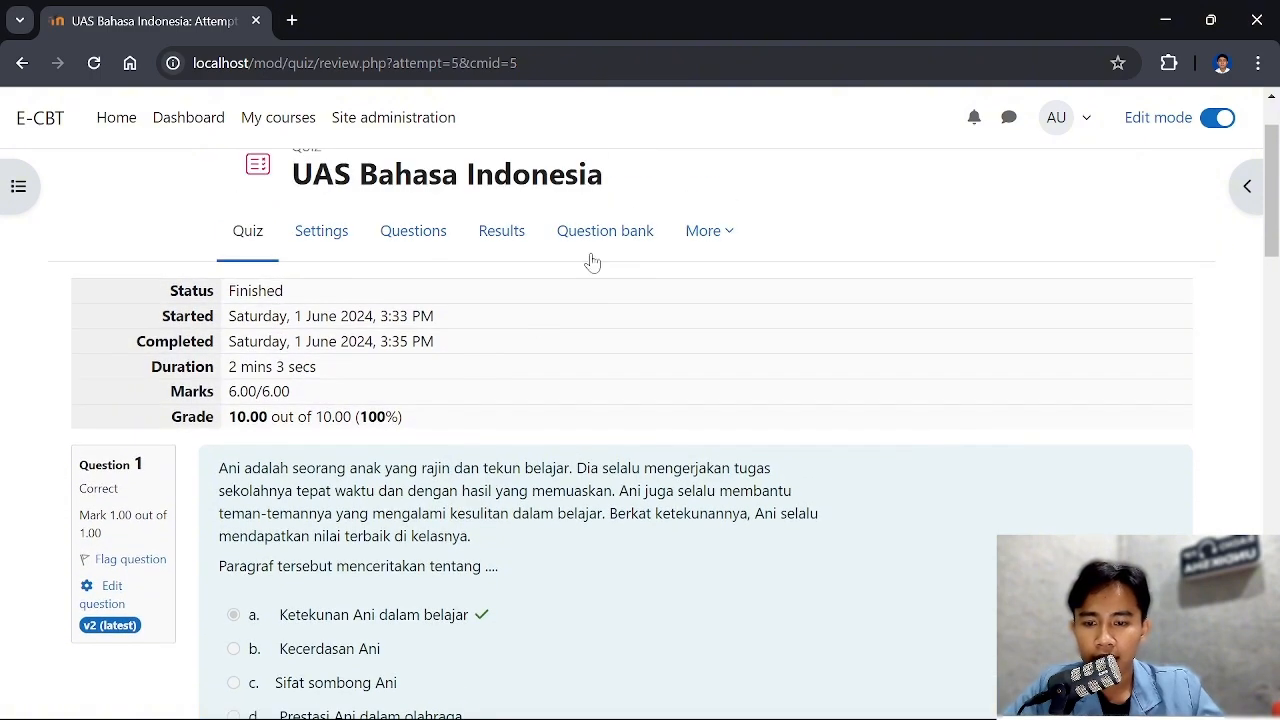
scroll(958, 354, "down", 1)
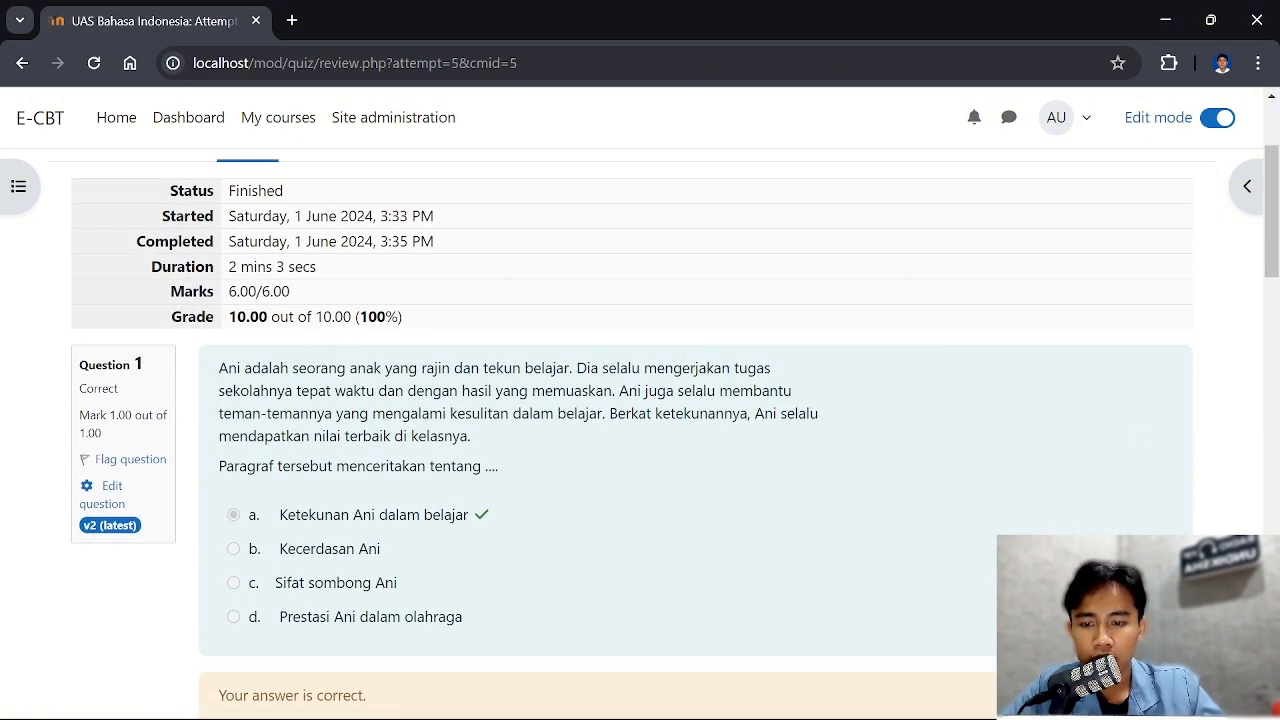
scroll(640, 420, "up", 1)
scroll(530, 425, "down", 1)
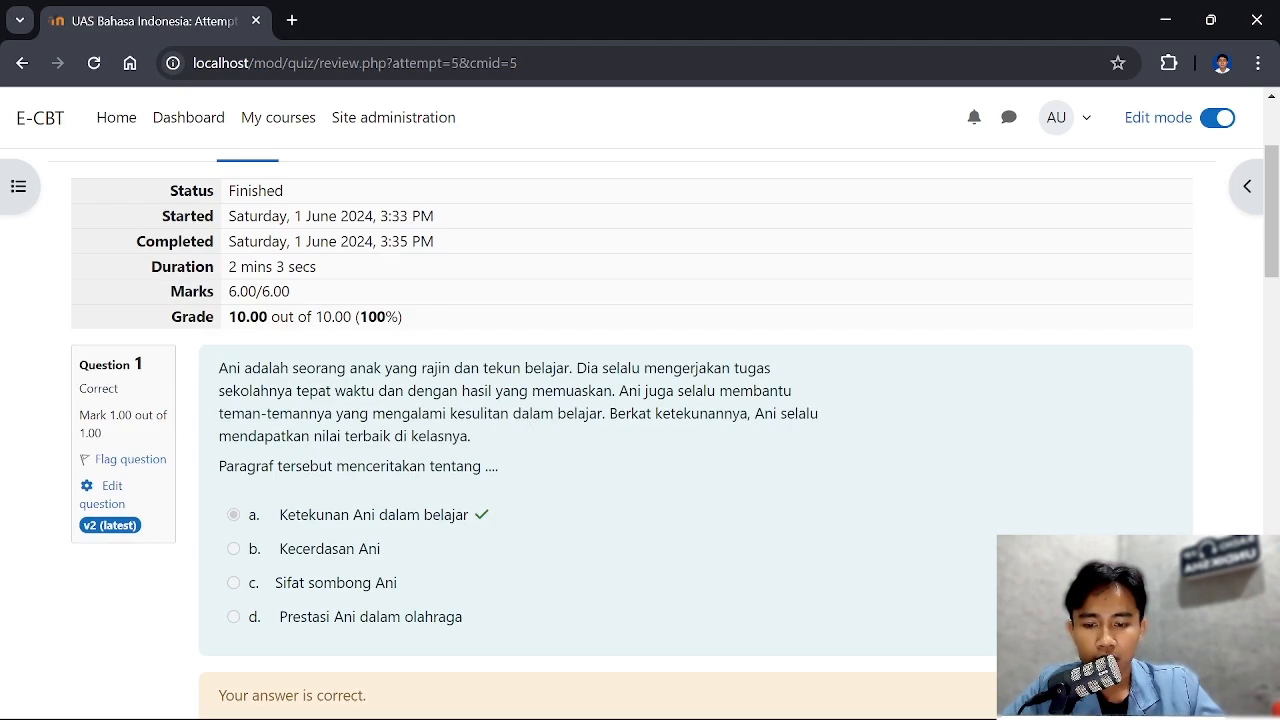
scroll(455, 490, "down", 1)
scroll(455, 490, "up", 3)
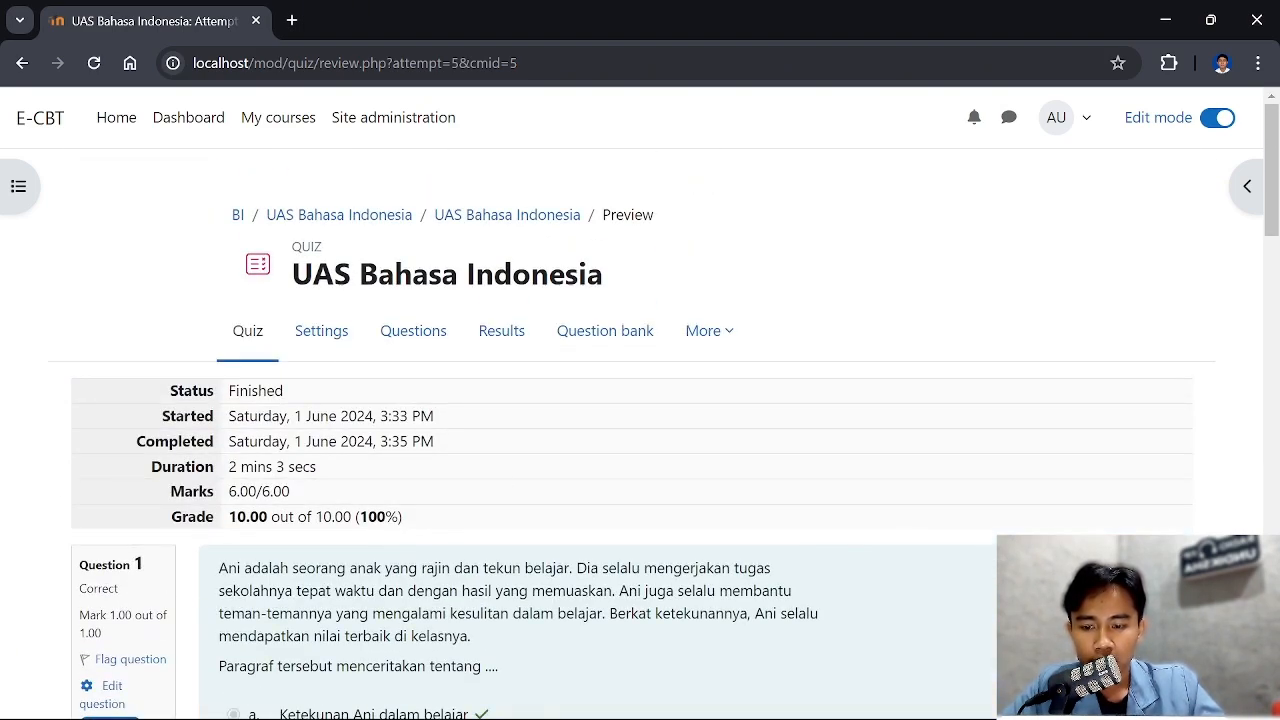
scroll(283, 388, "down", 1)
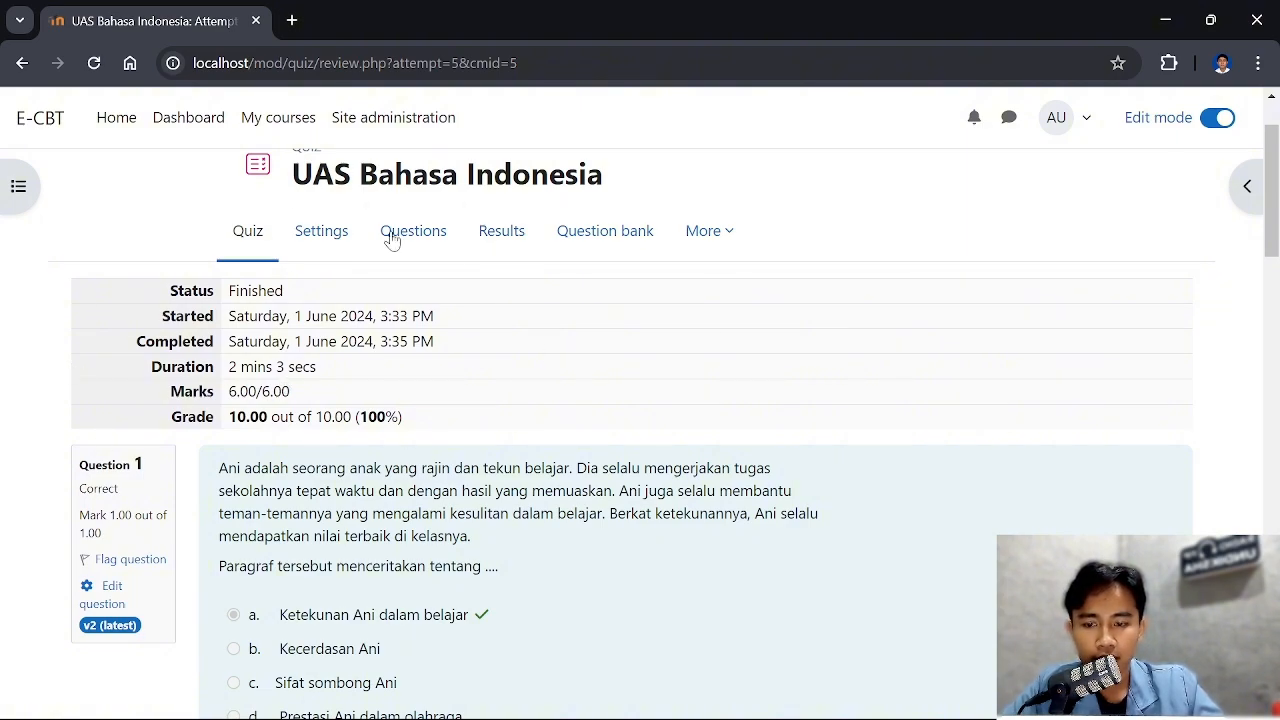
scroll(486, 545, "down", 10)
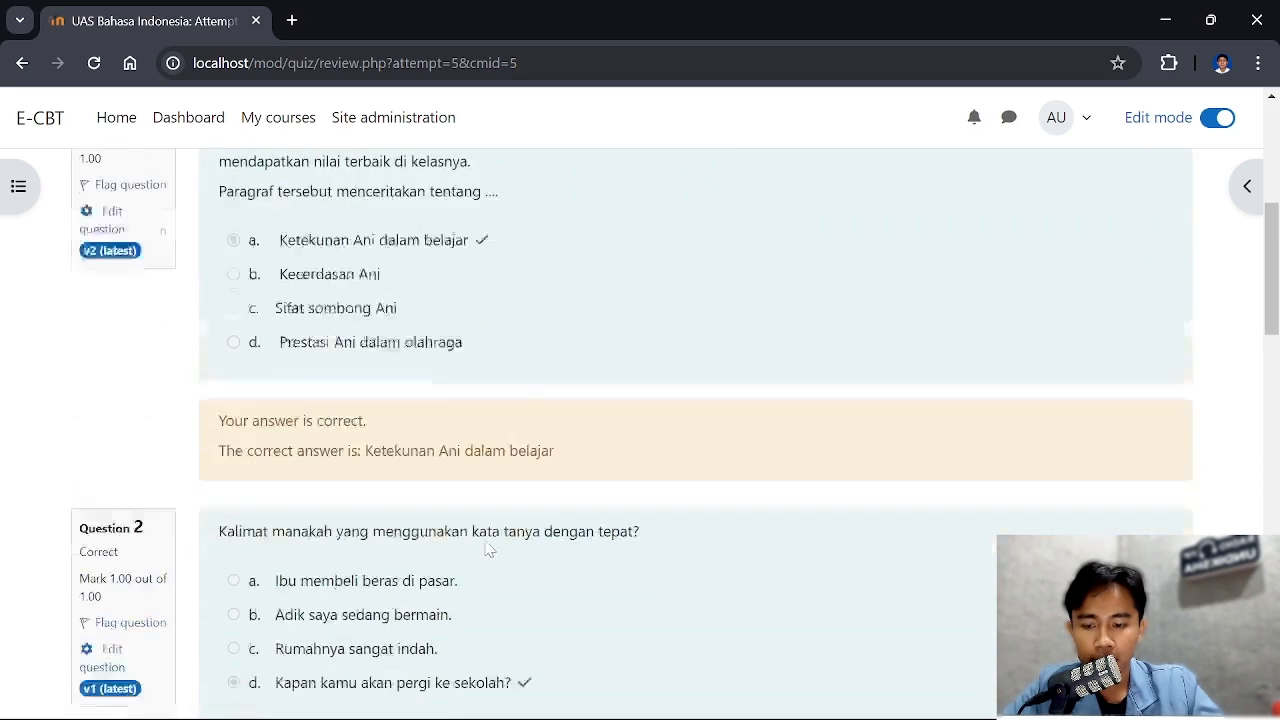
scroll(486, 548, "down", 10)
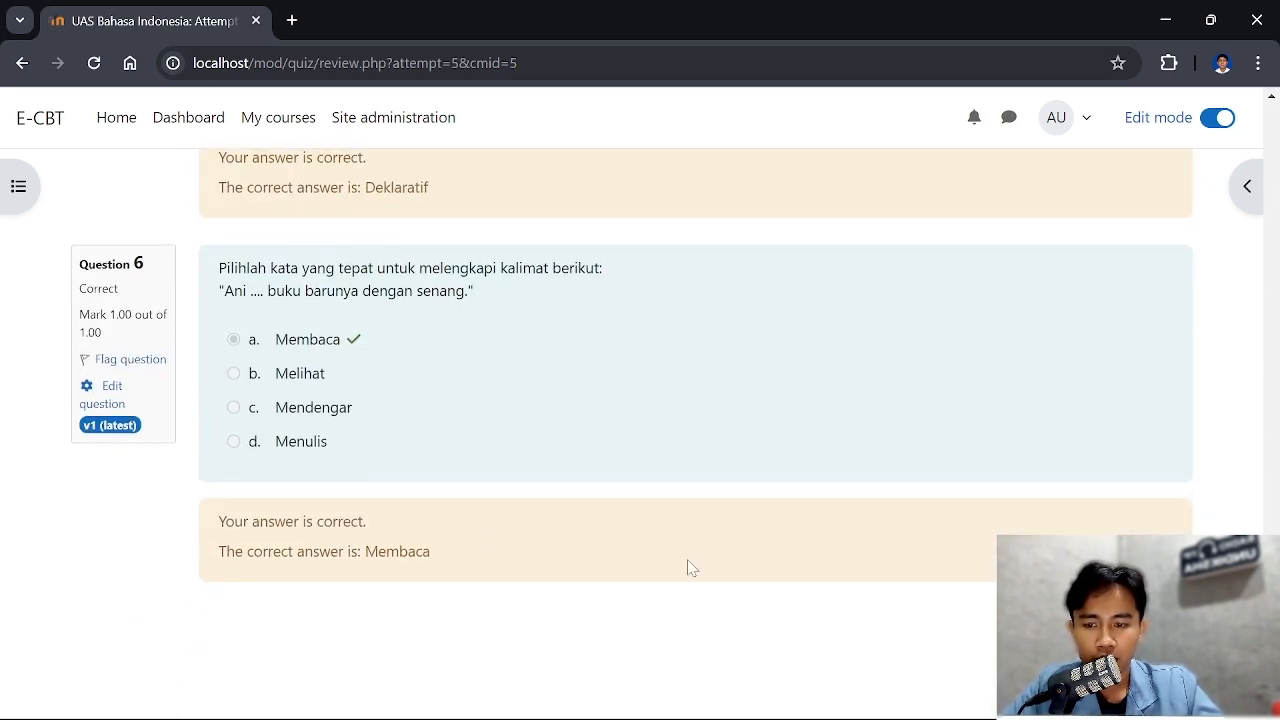
Finish the attempt review and examine the UAS Bahasa Indonesia quiz page with its schedule, highest grade and attempt summary
left_click(1147, 618)
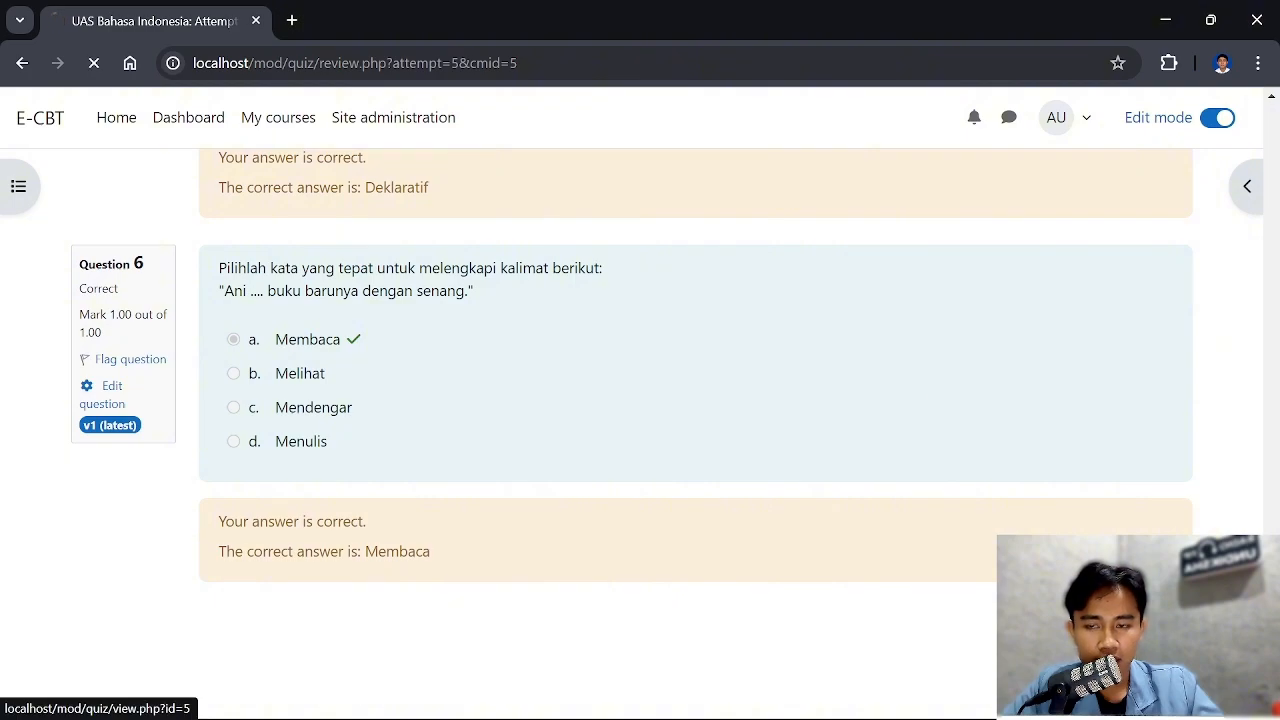
scroll(357, 444, "down", 4)
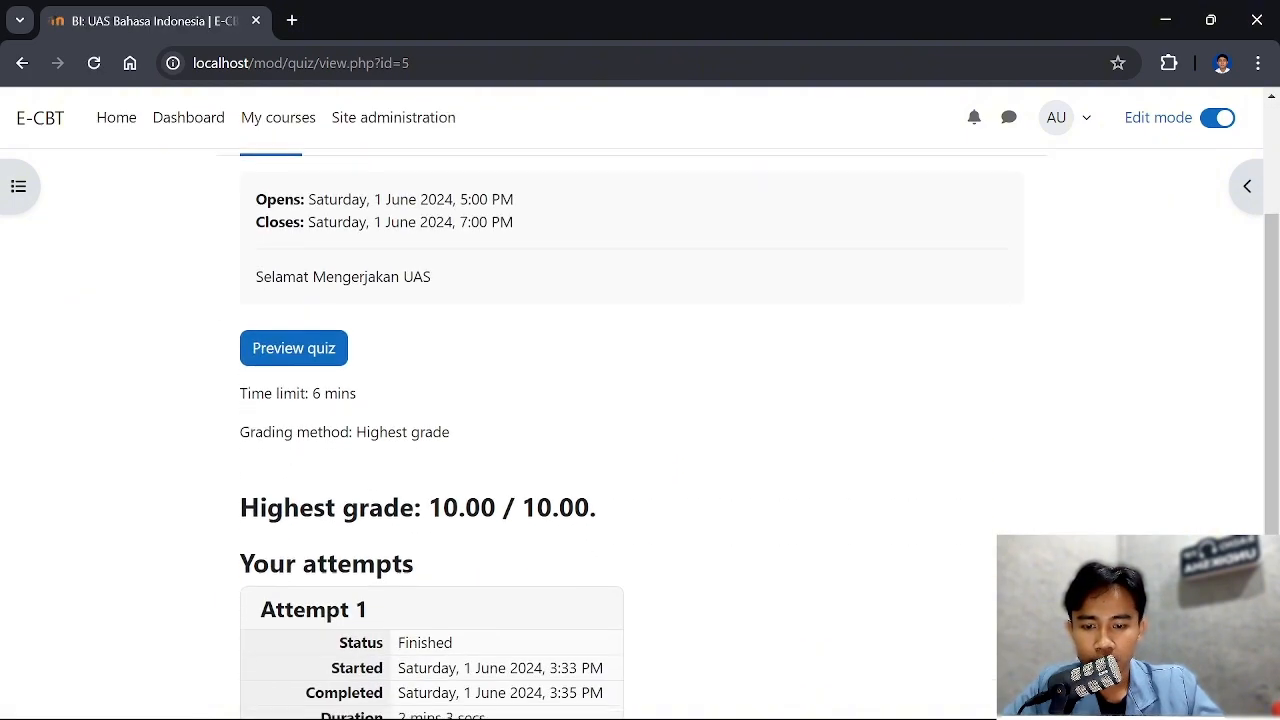
scroll(640, 400, "up", 5)
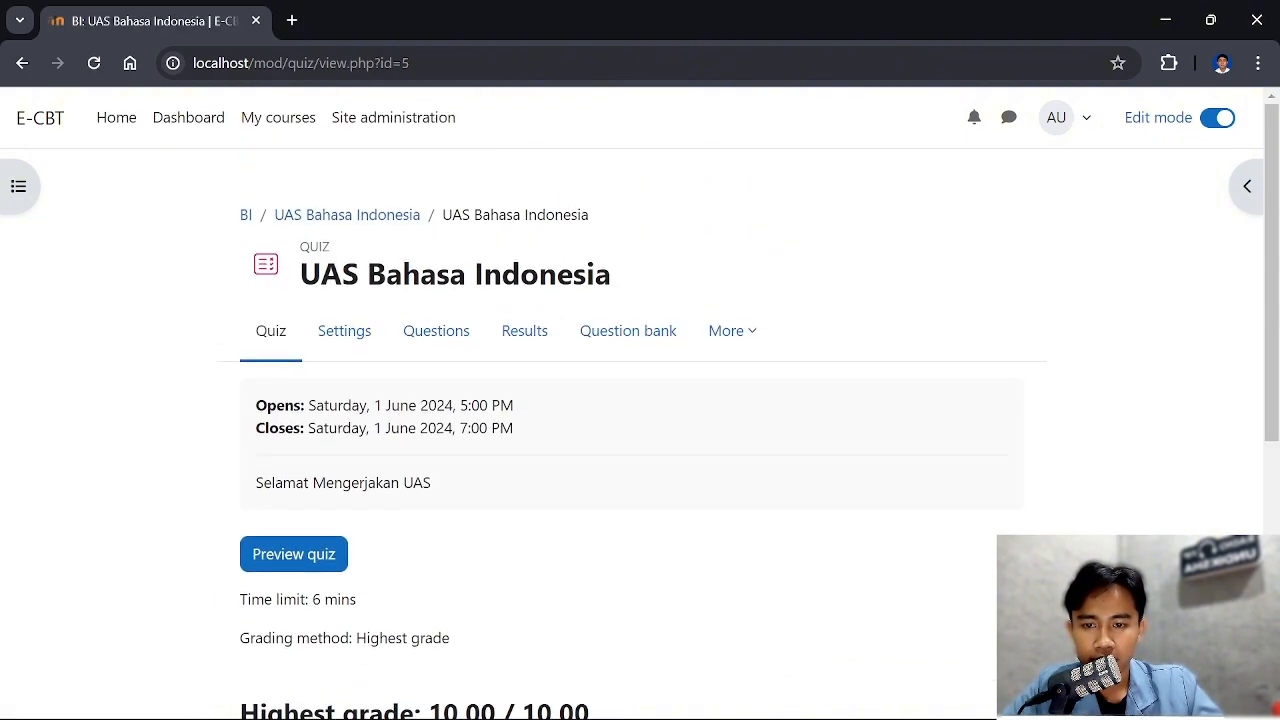
scroll(406, 522, "down", 1)
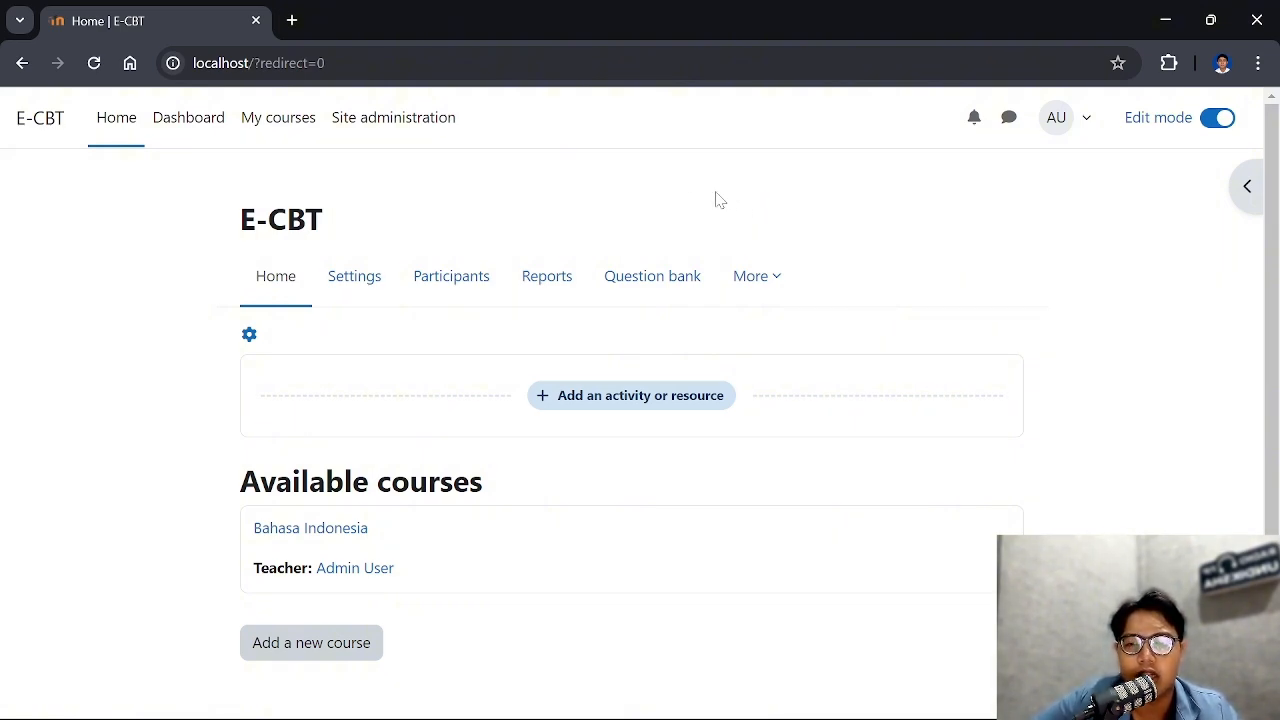
Open the site's cohort administration and go to the form for uploading cohorts from a file
left_click(409, 136)
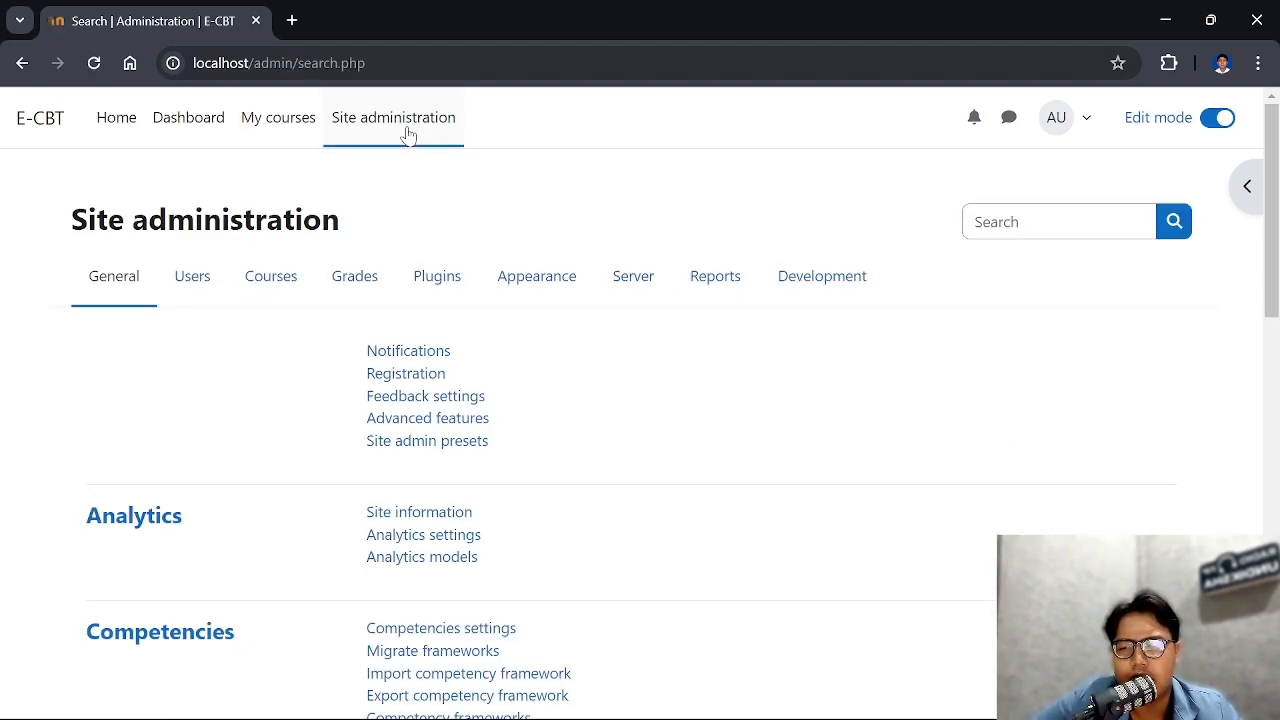
left_click(188, 280)
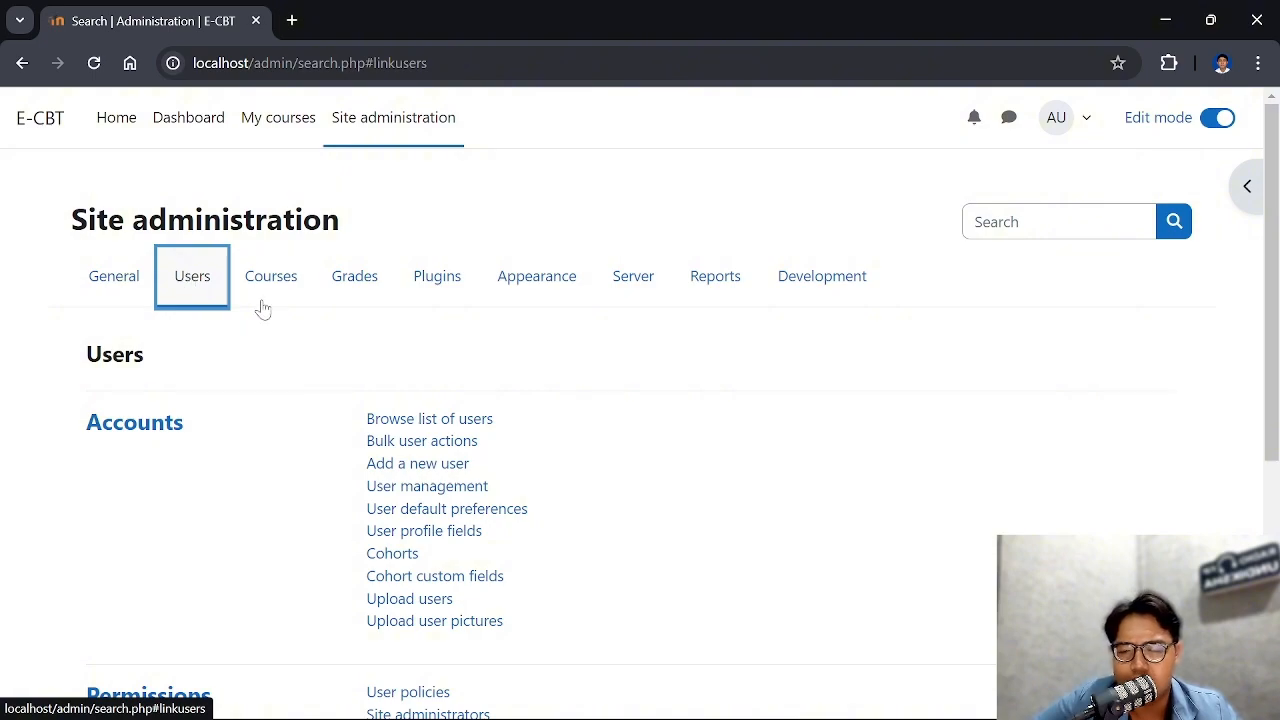
scroll(500, 377, "down", 1)
left_click(412, 460)
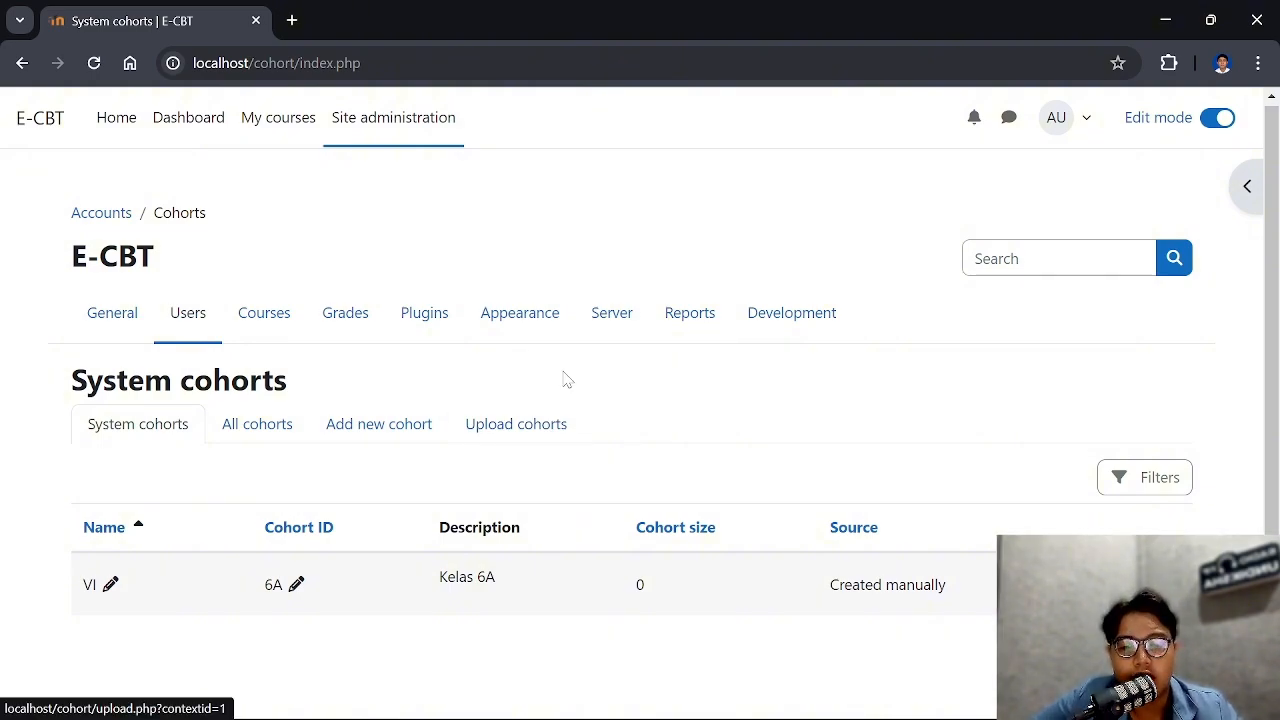
left_click(545, 428)
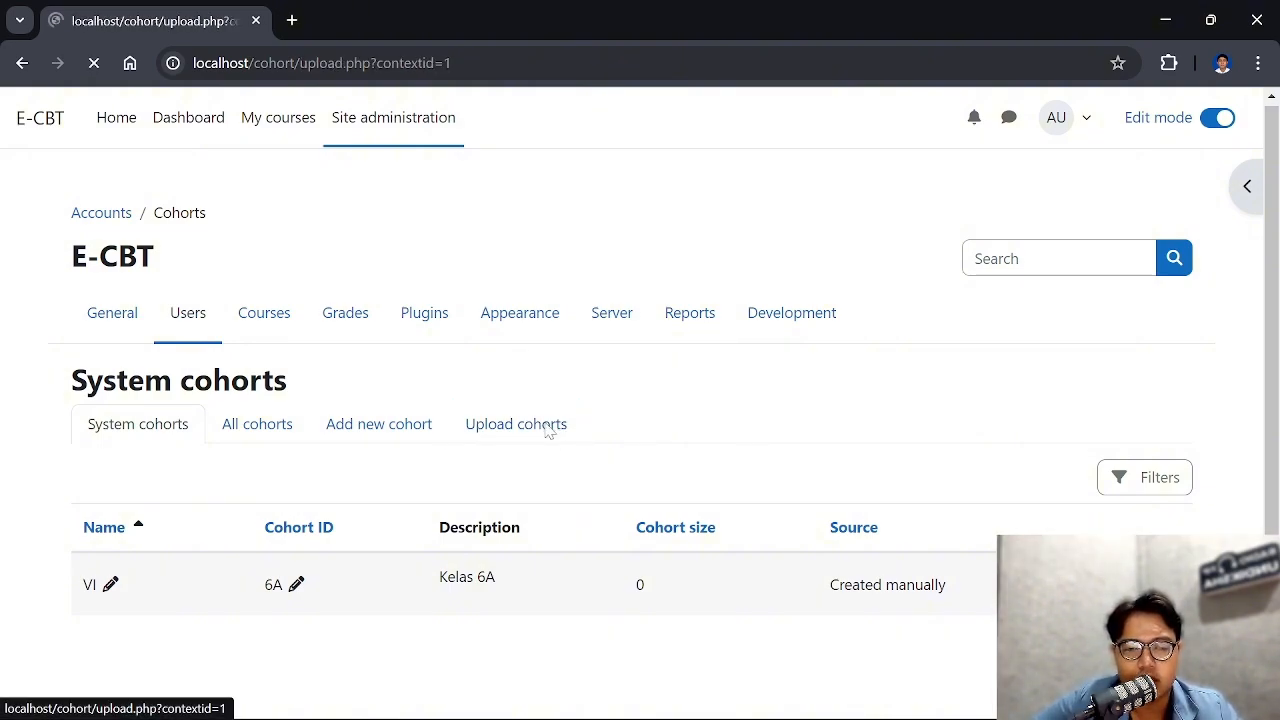
scroll(555, 410, "down", 1)
scroll(555, 410, "down", 2)
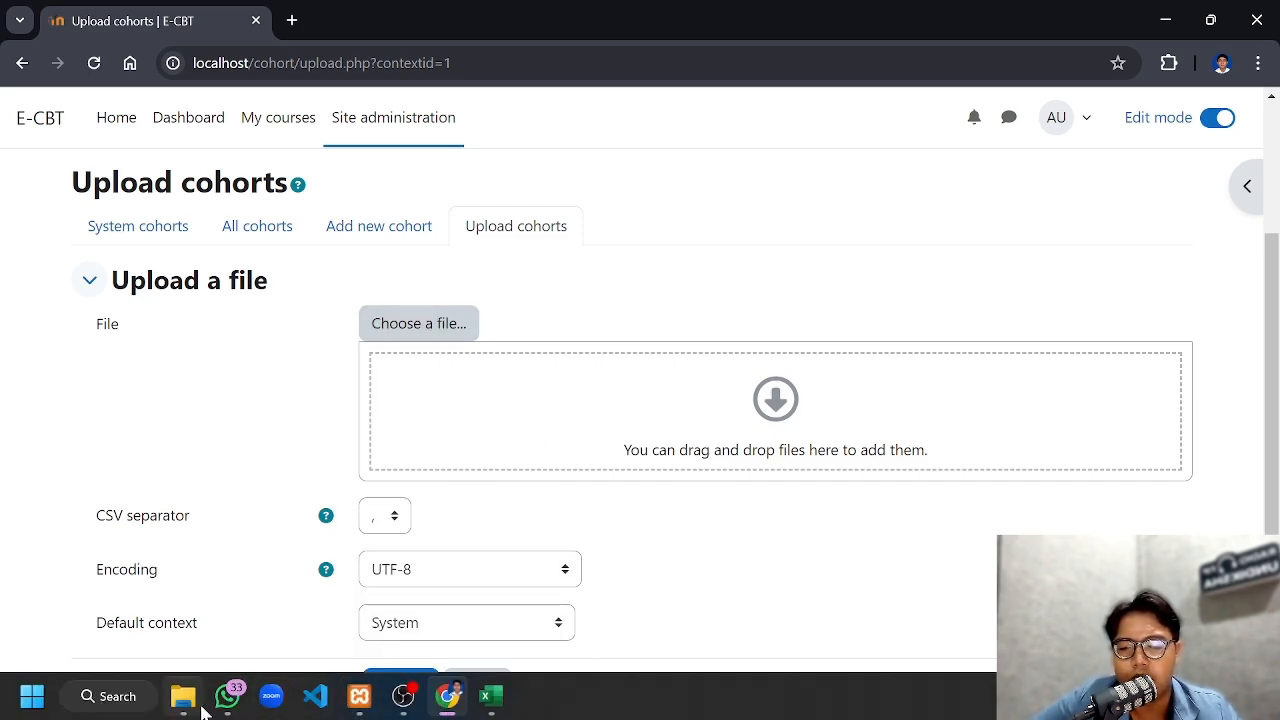
Switch to the cohort workbook in Excel and examine its name, idnumber and description headers and the values entered below them
mouse_move(490, 700)
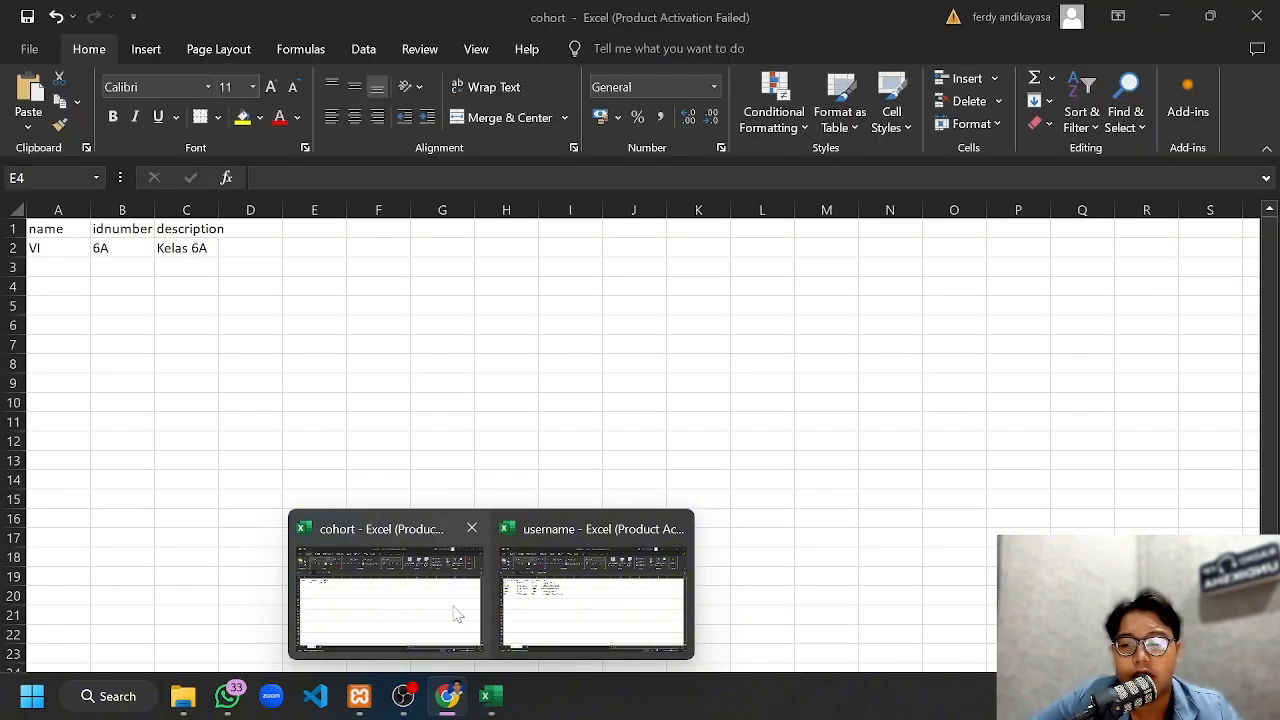
left_click(451, 605)
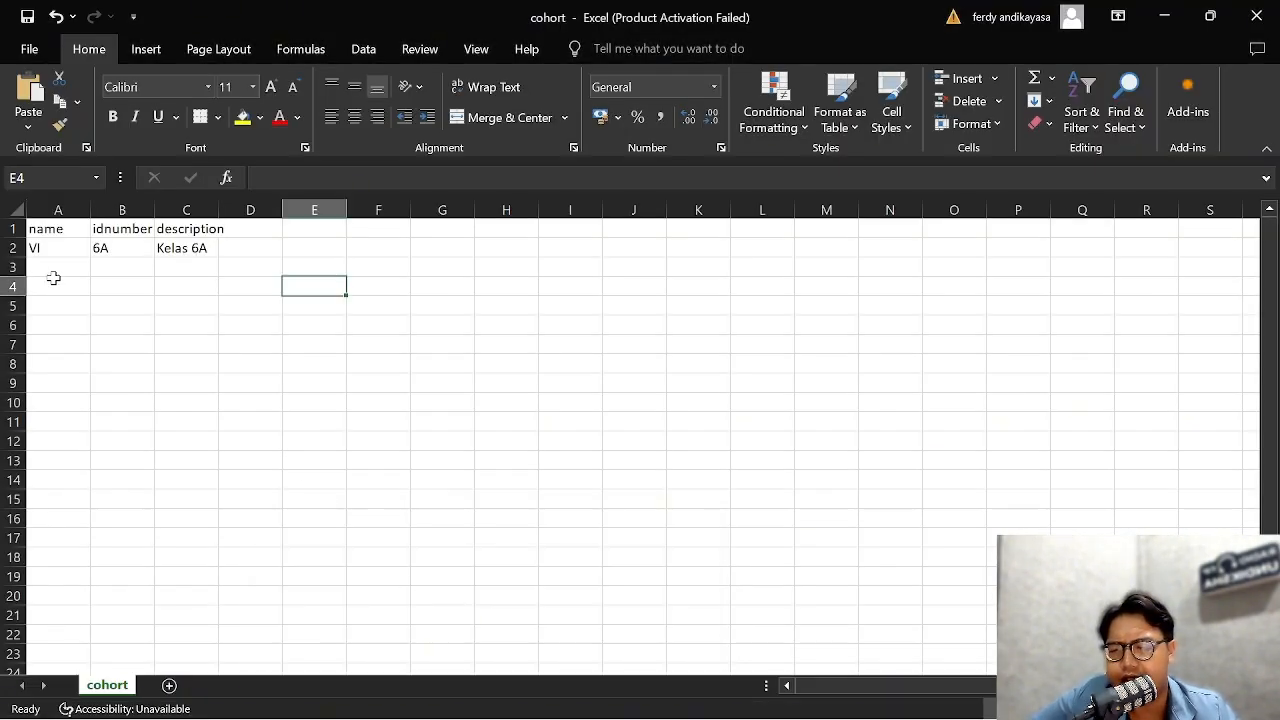
left_click(70, 228)
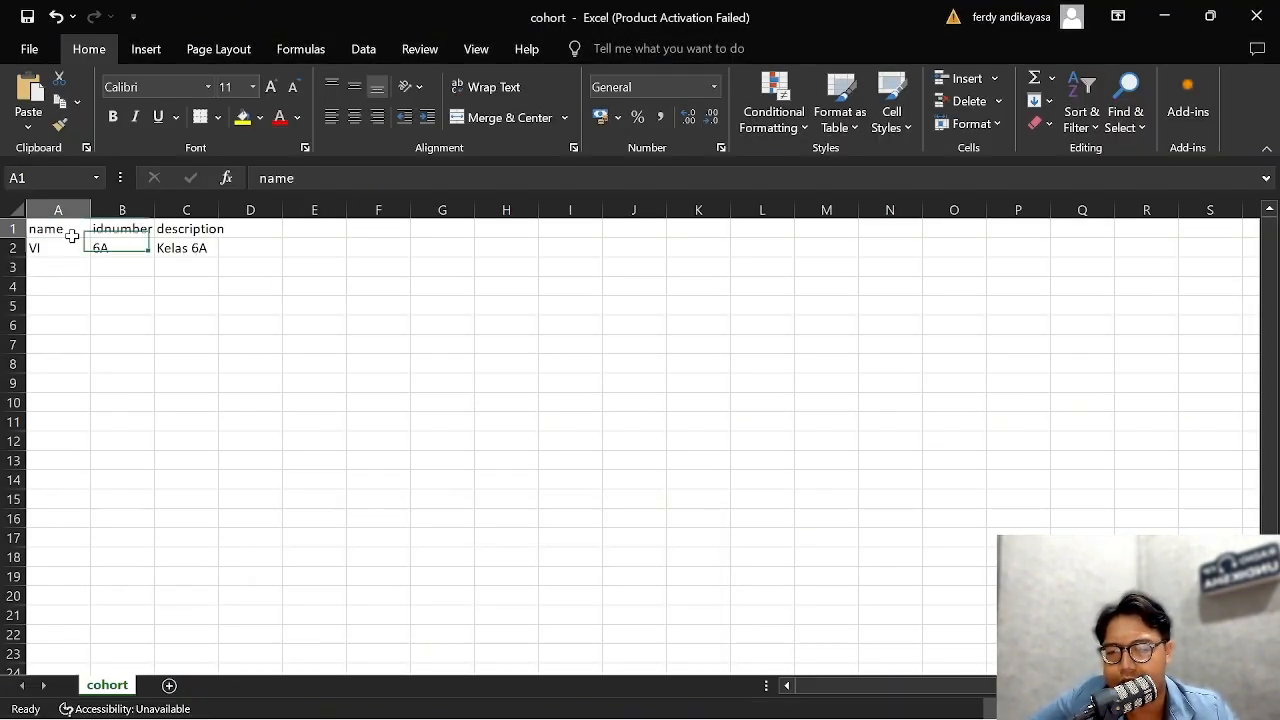
left_click(130, 228)
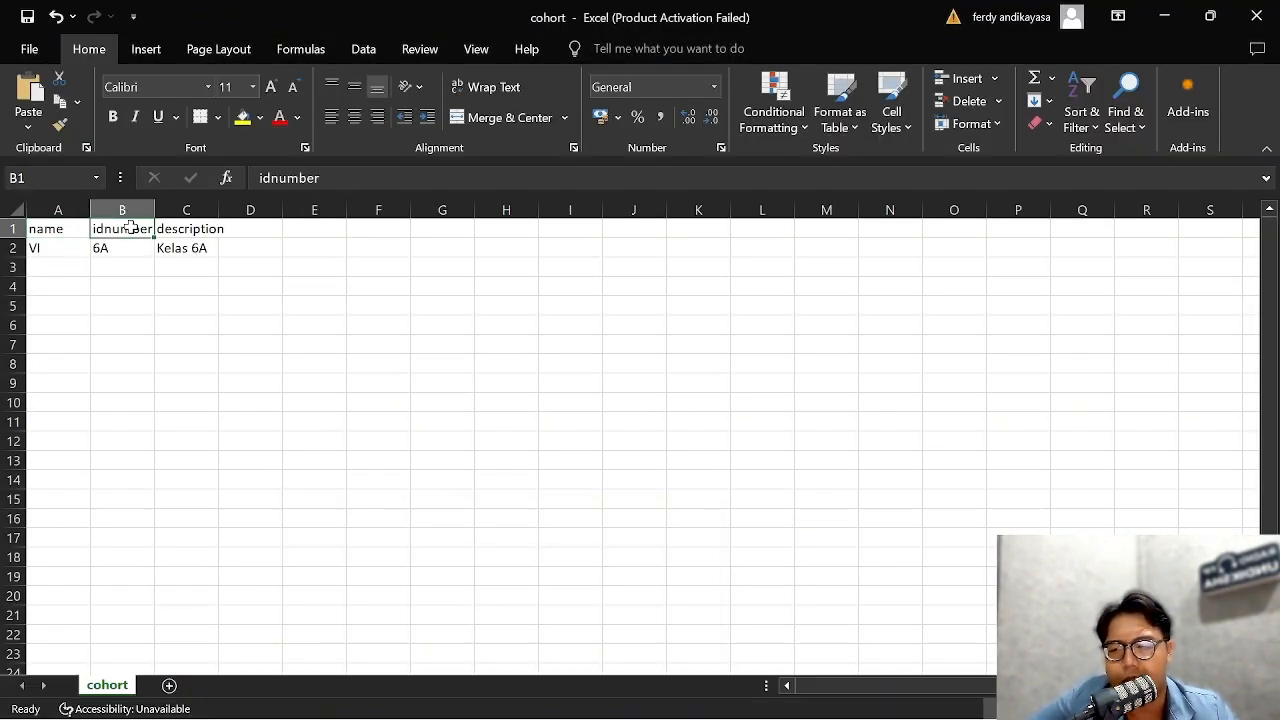
left_click(203, 231)
left_click(60, 264)
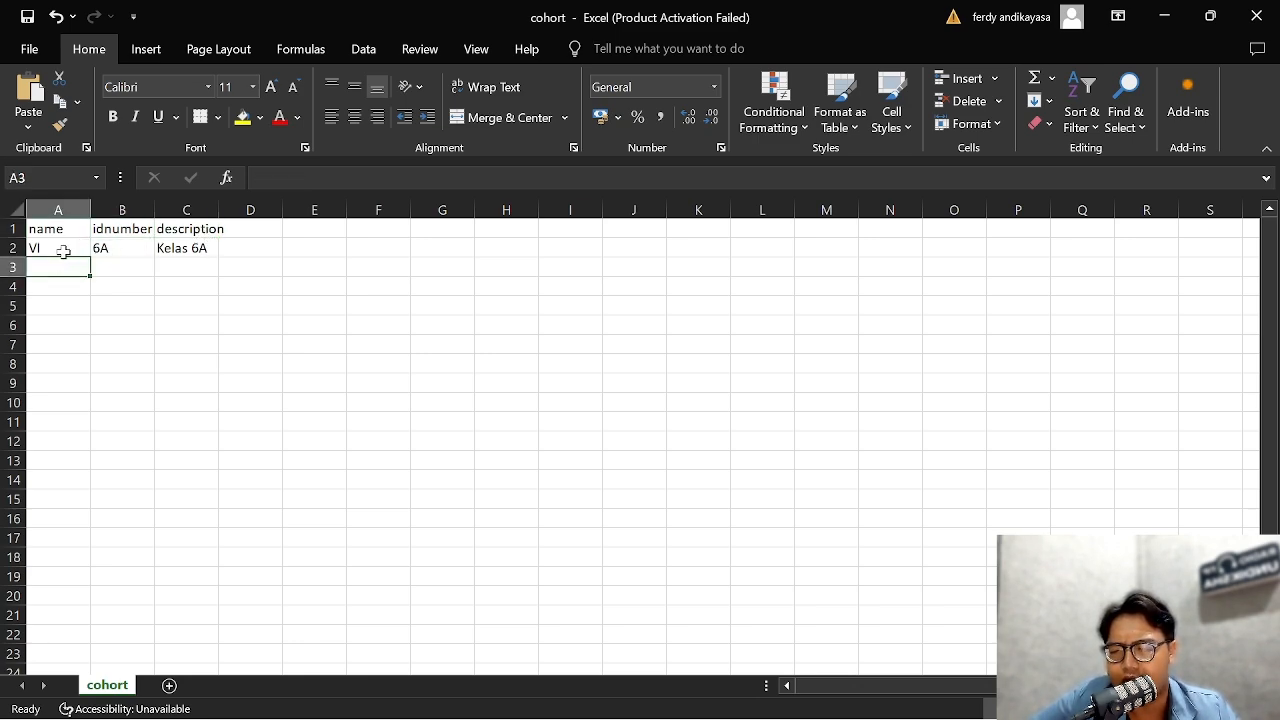
left_click(62, 251)
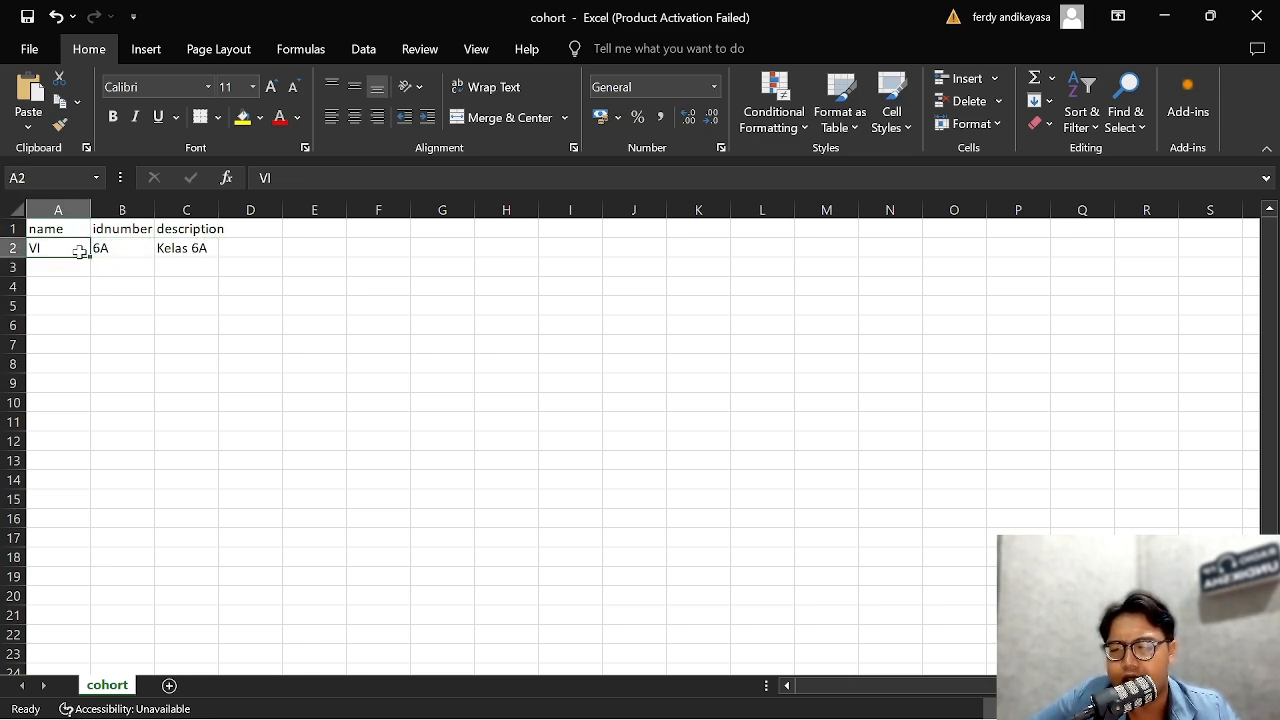
left_click(132, 255)
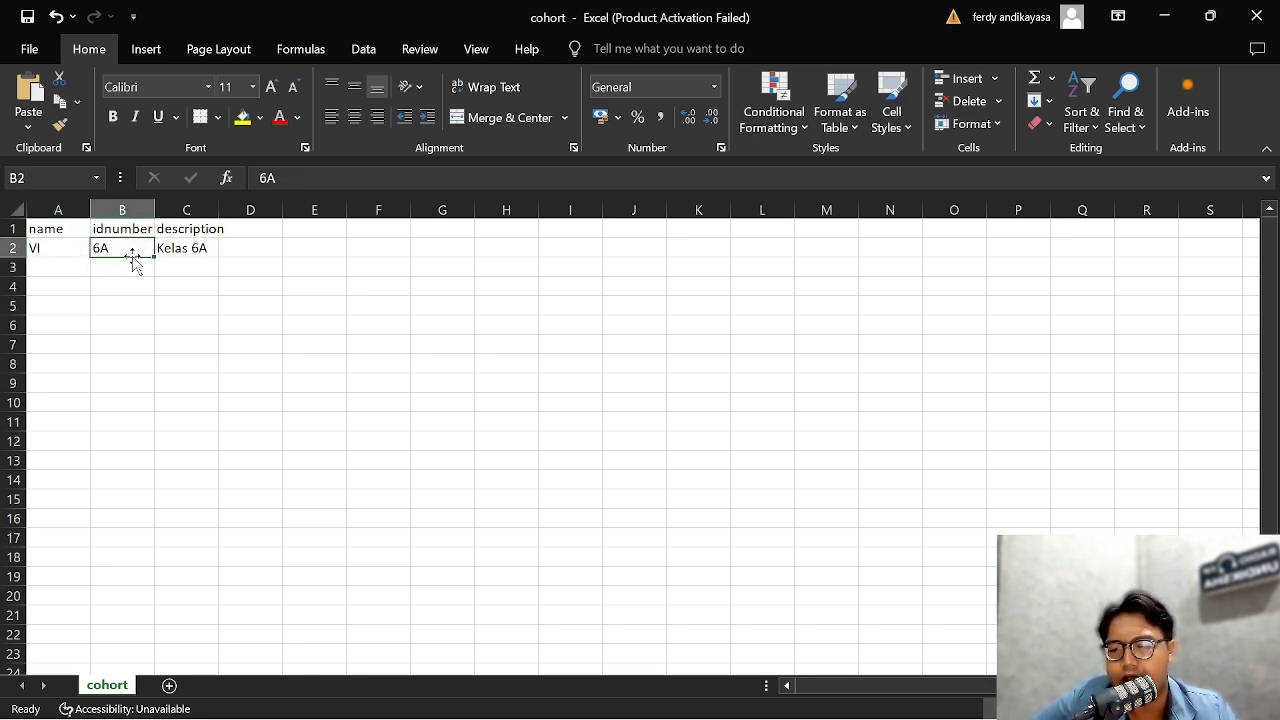
left_click(212, 255)
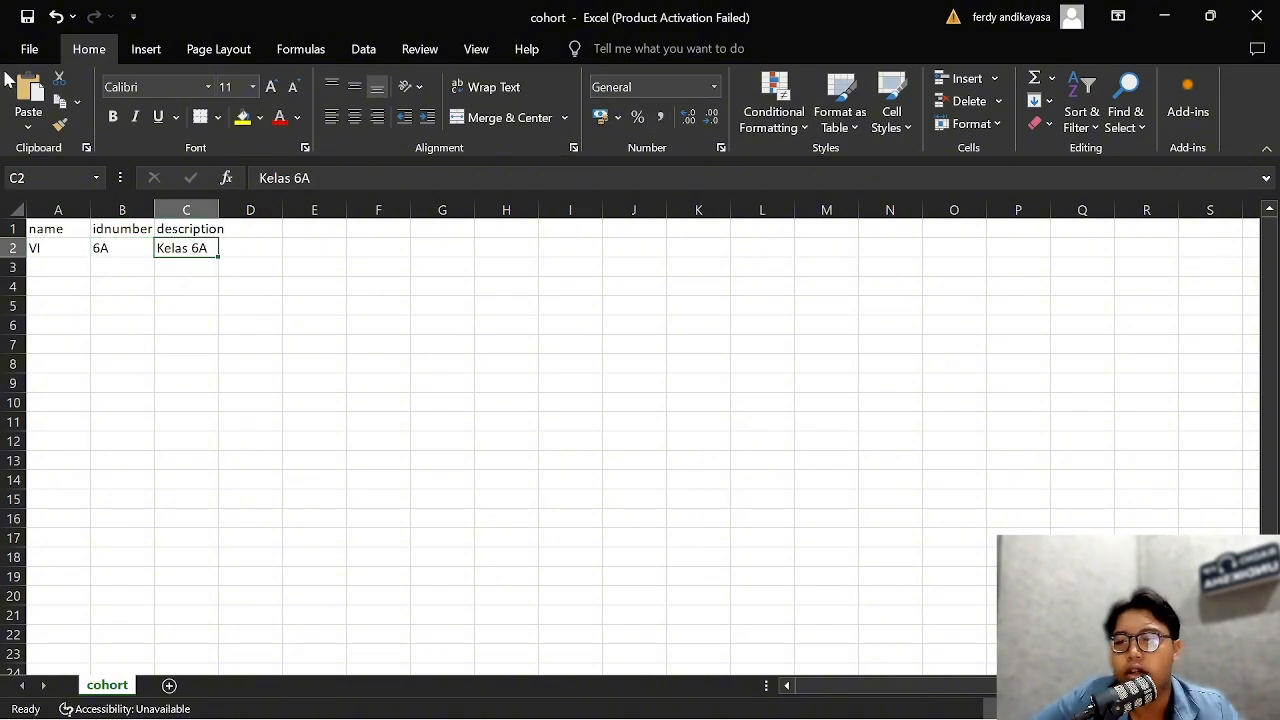
Check the Save As file type for the cohort workbook in the jarkom folder, cancel without saving, and return to the cohort upload form
left_click(38, 48)
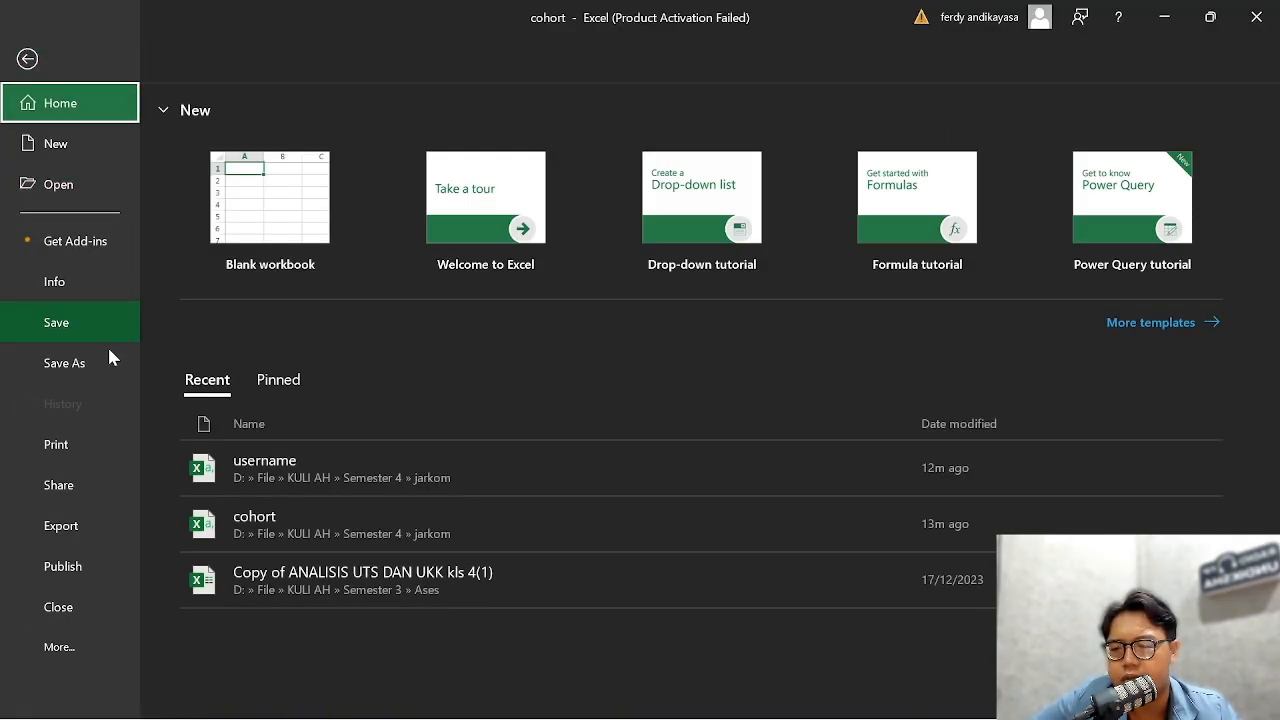
left_click(109, 352)
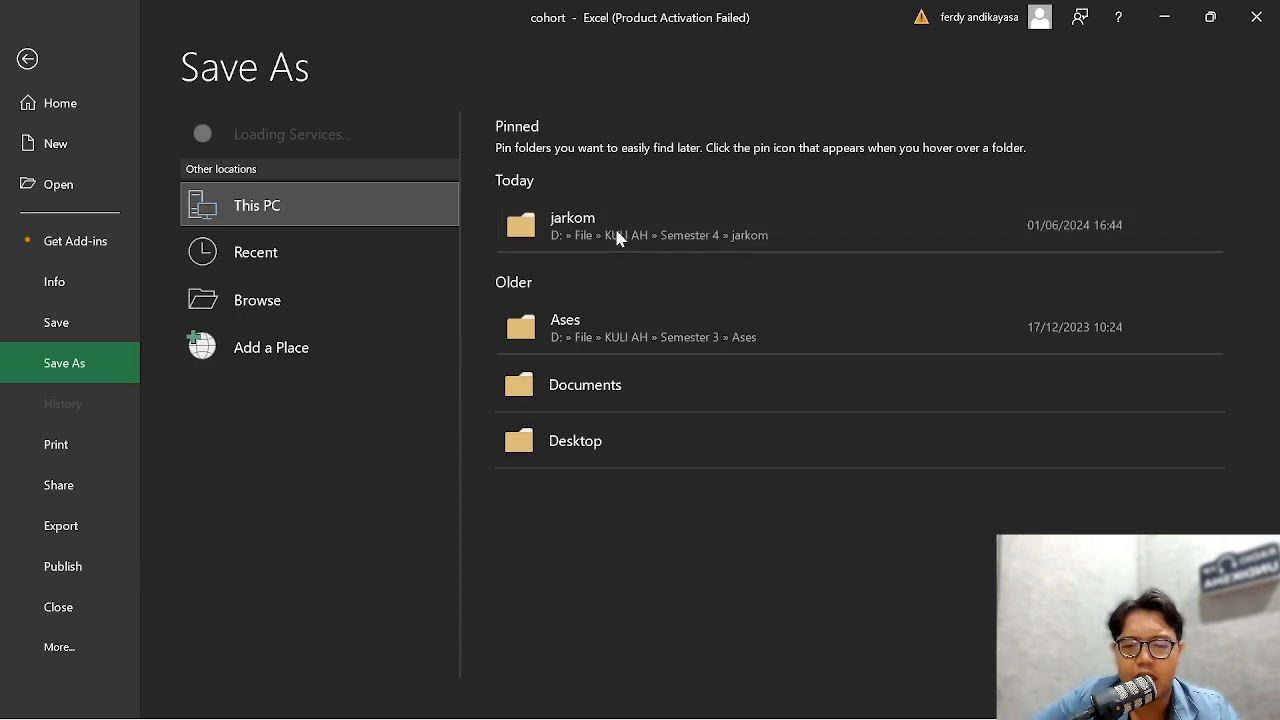
left_click(617, 236)
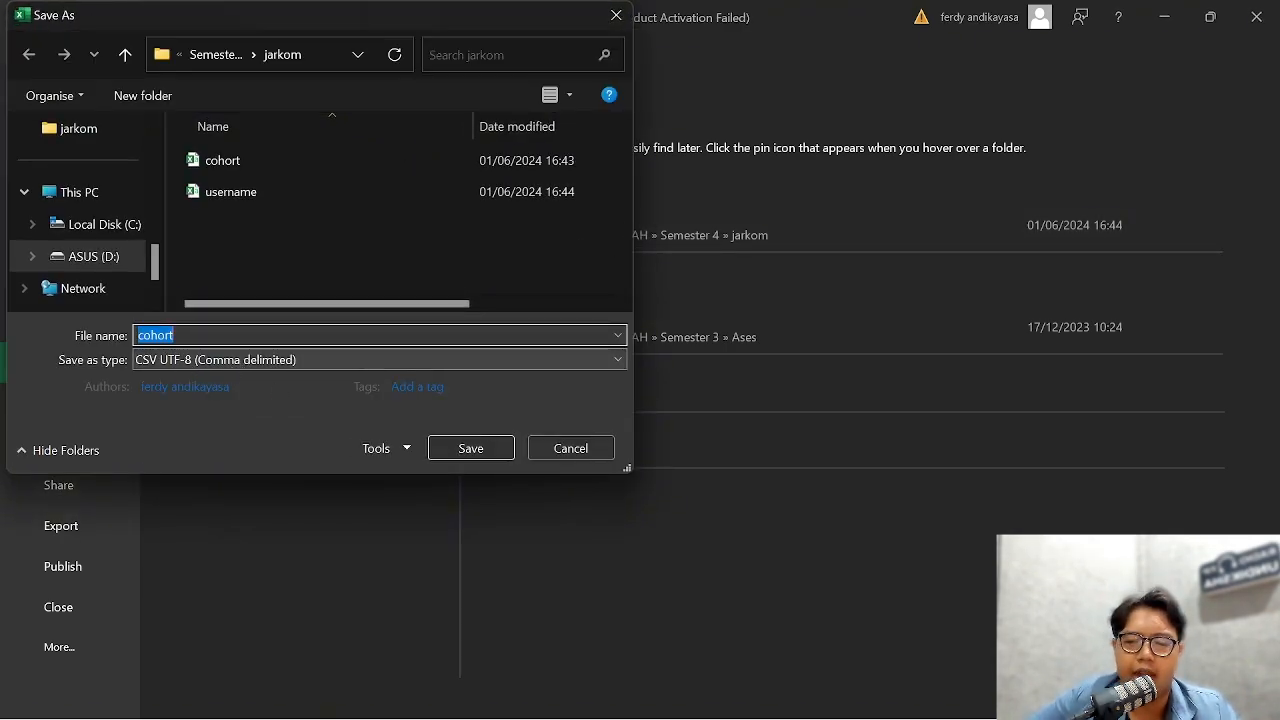
left_click(595, 449)
left_click(1166, 19)
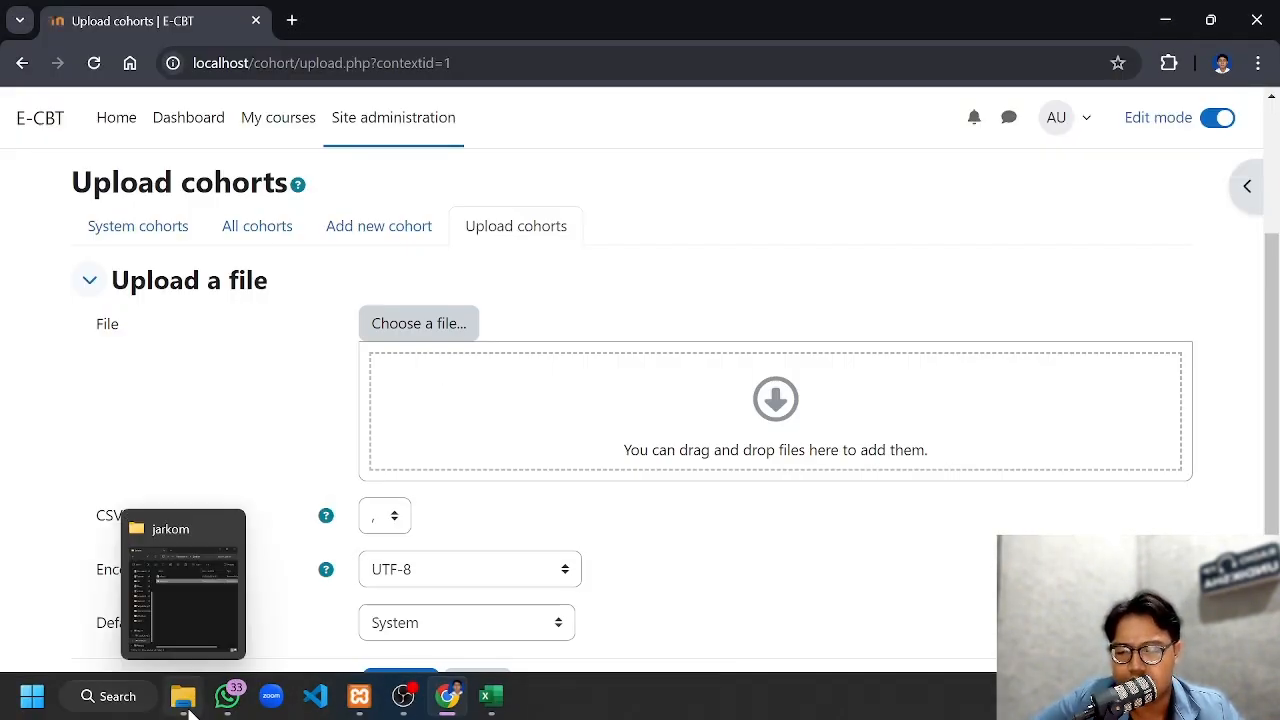
Add cohort.csv from the jarkom folder to the cohort upload form and preview its contents
left_click(189, 707)
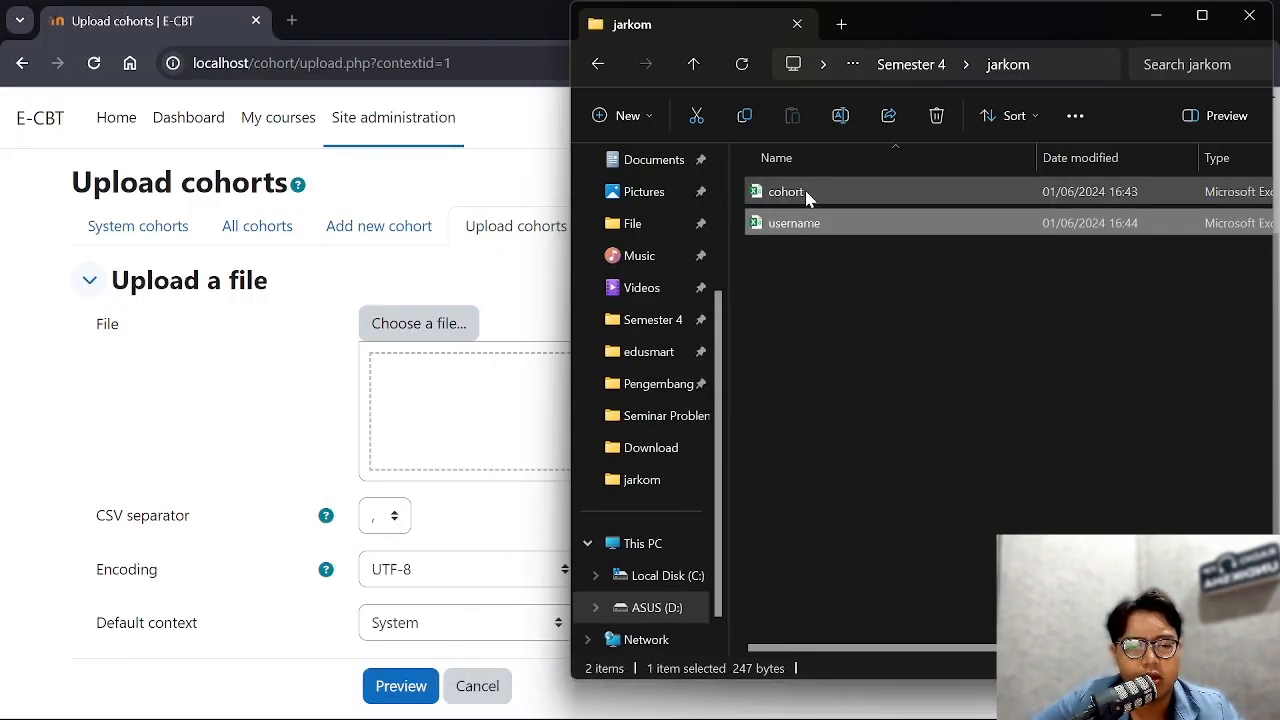
left_click_drag(806, 192, 471, 403)
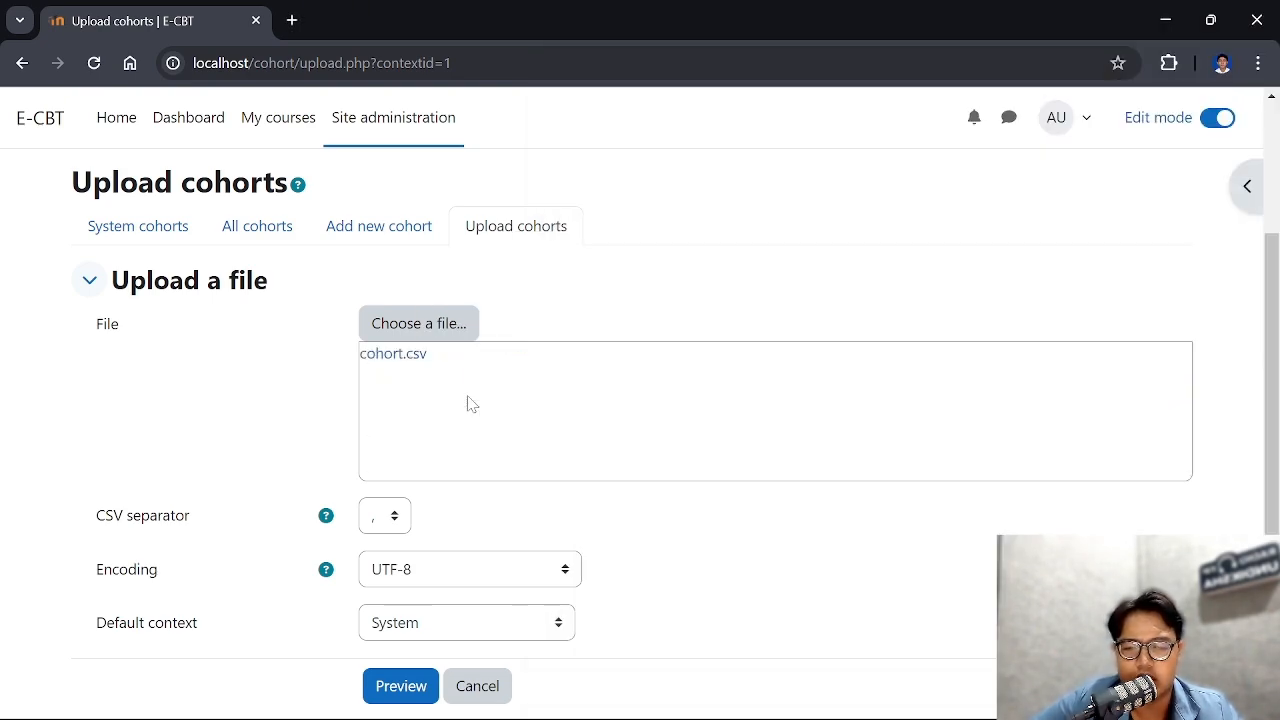
scroll(545, 387, "down", 1)
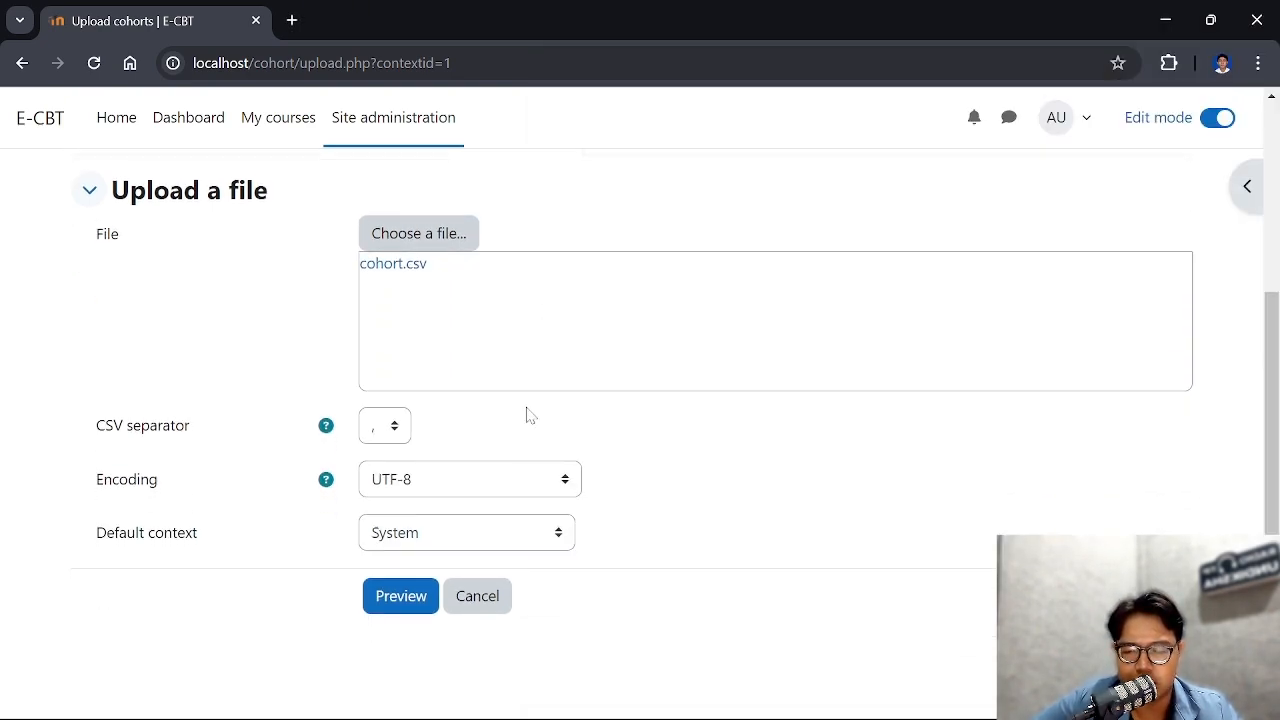
left_click(392, 606)
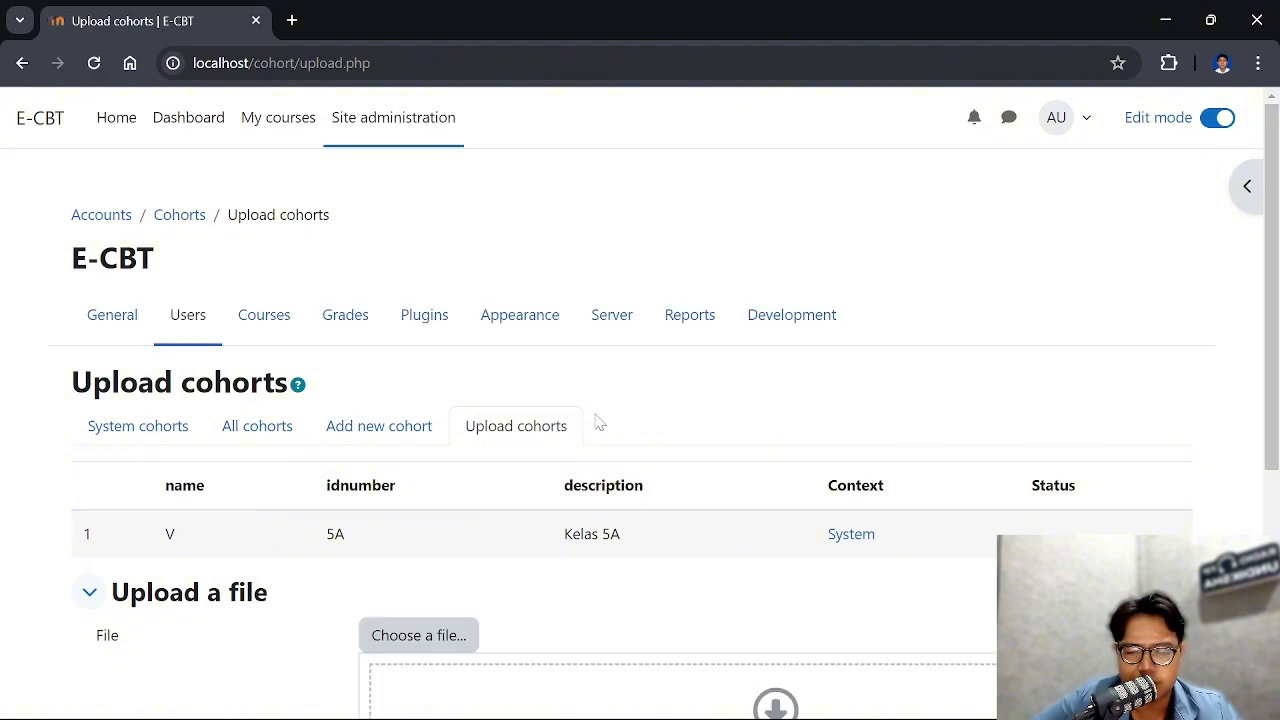
Review the cohort upload preview together with its file, separator, encoding and context settings, and cancel the cohort upload
scroll(555, 405, "up", 3)
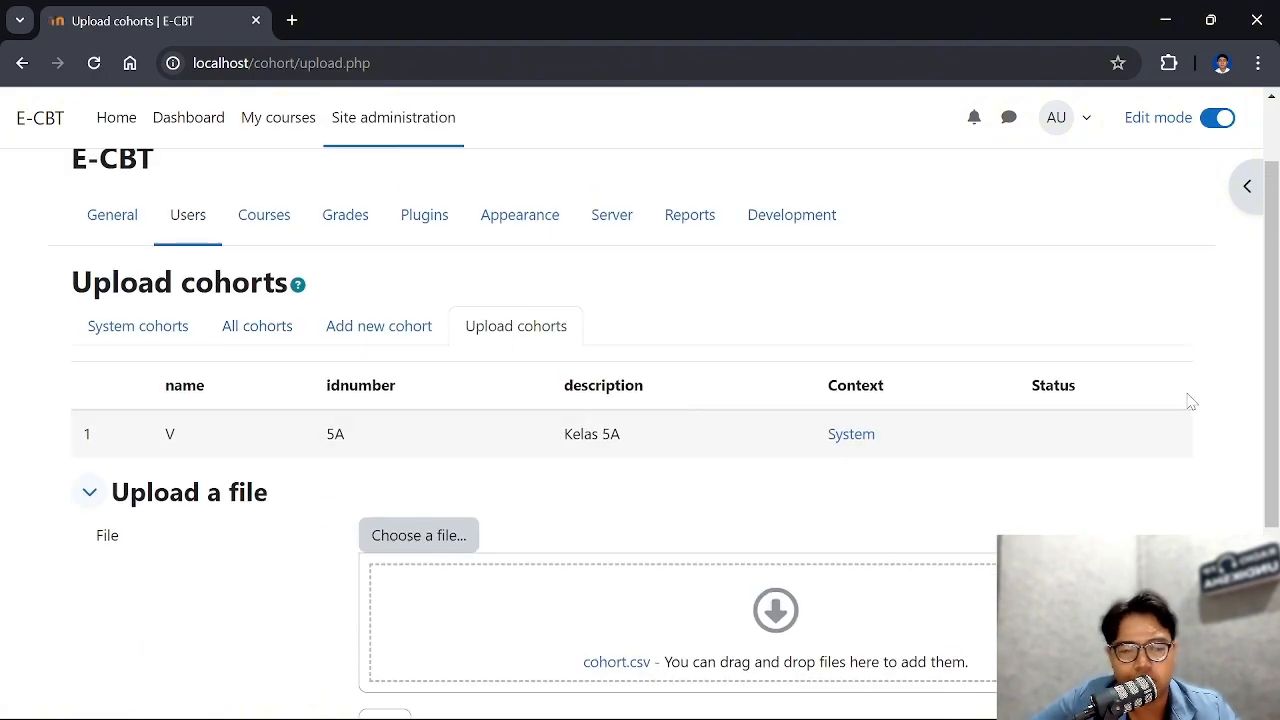
scroll(698, 422, "down", 3)
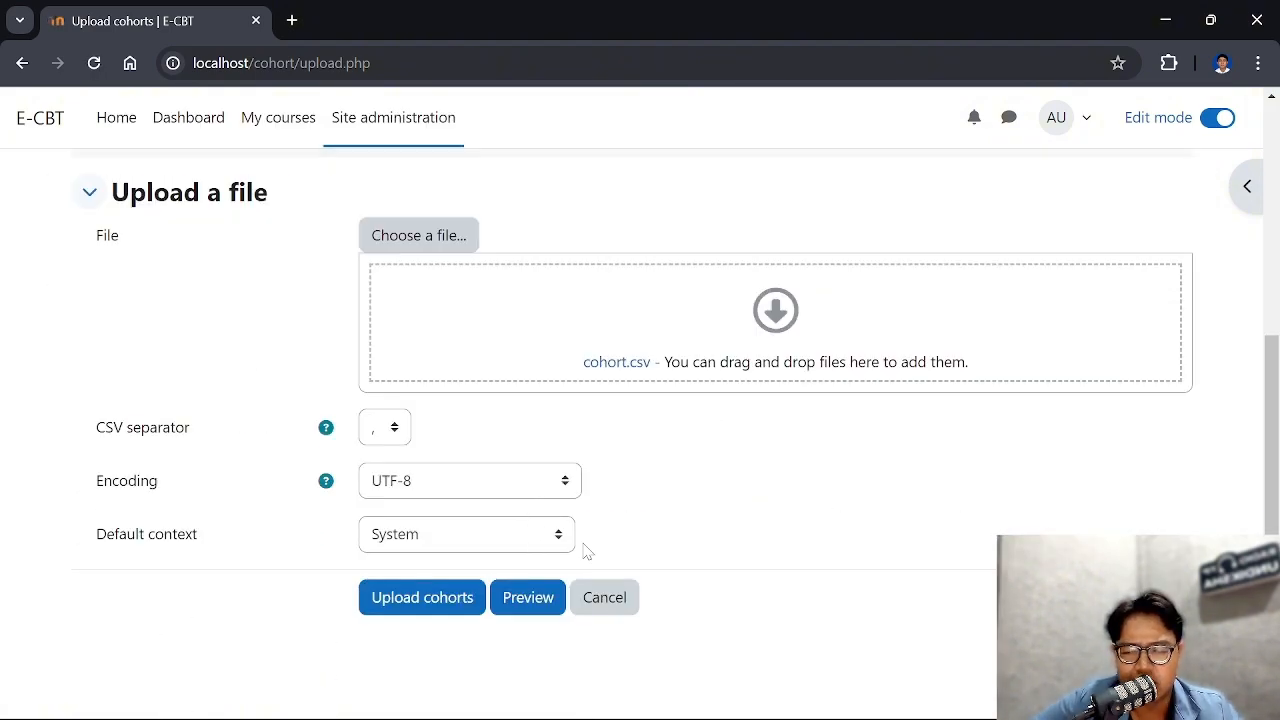
scroll(637, 510, "up", 1)
scroll(640, 510, "up", 2)
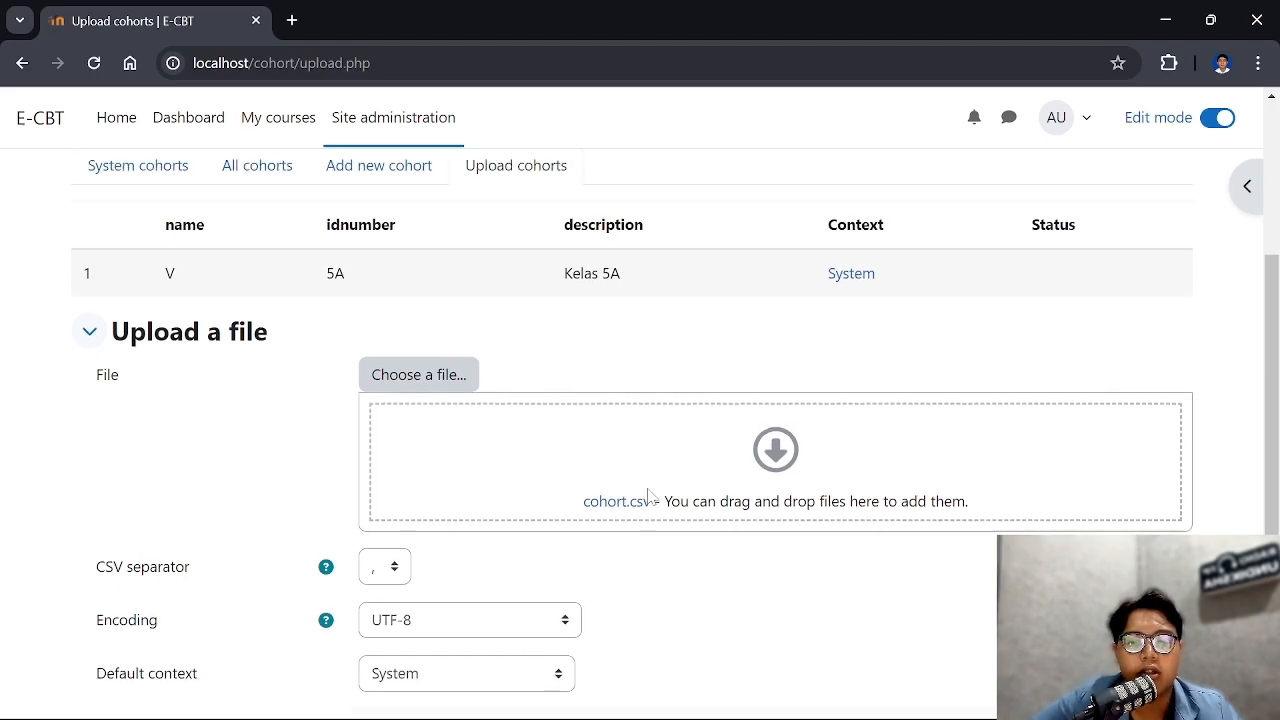
scroll(632, 444, "down", 2)
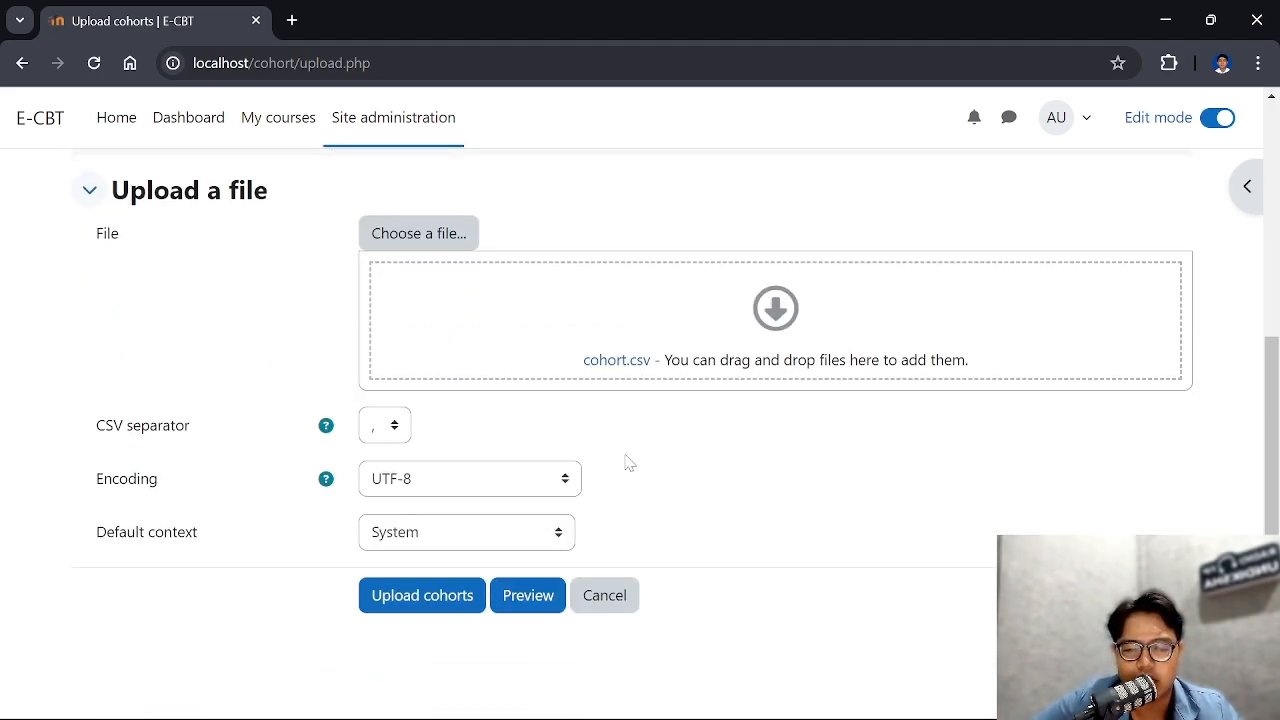
left_click(603, 594)
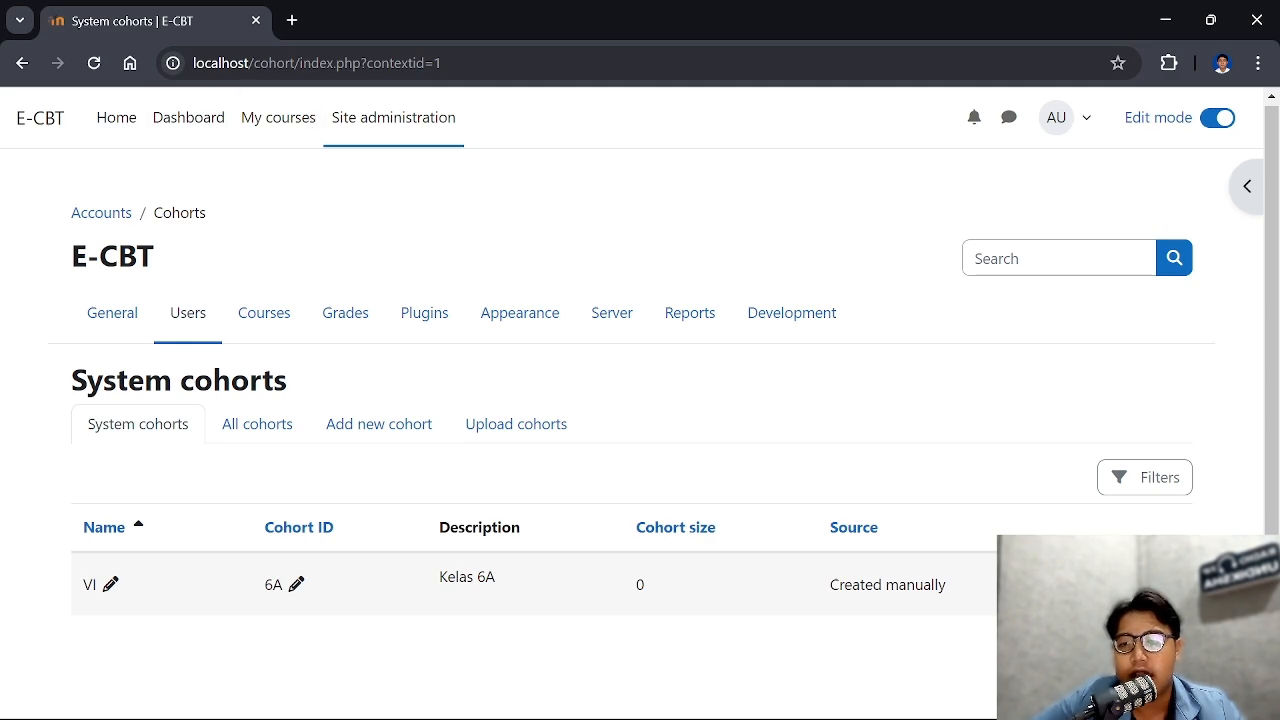
Go to the site's user administration and open the form for uploading users from a file
left_click(418, 128)
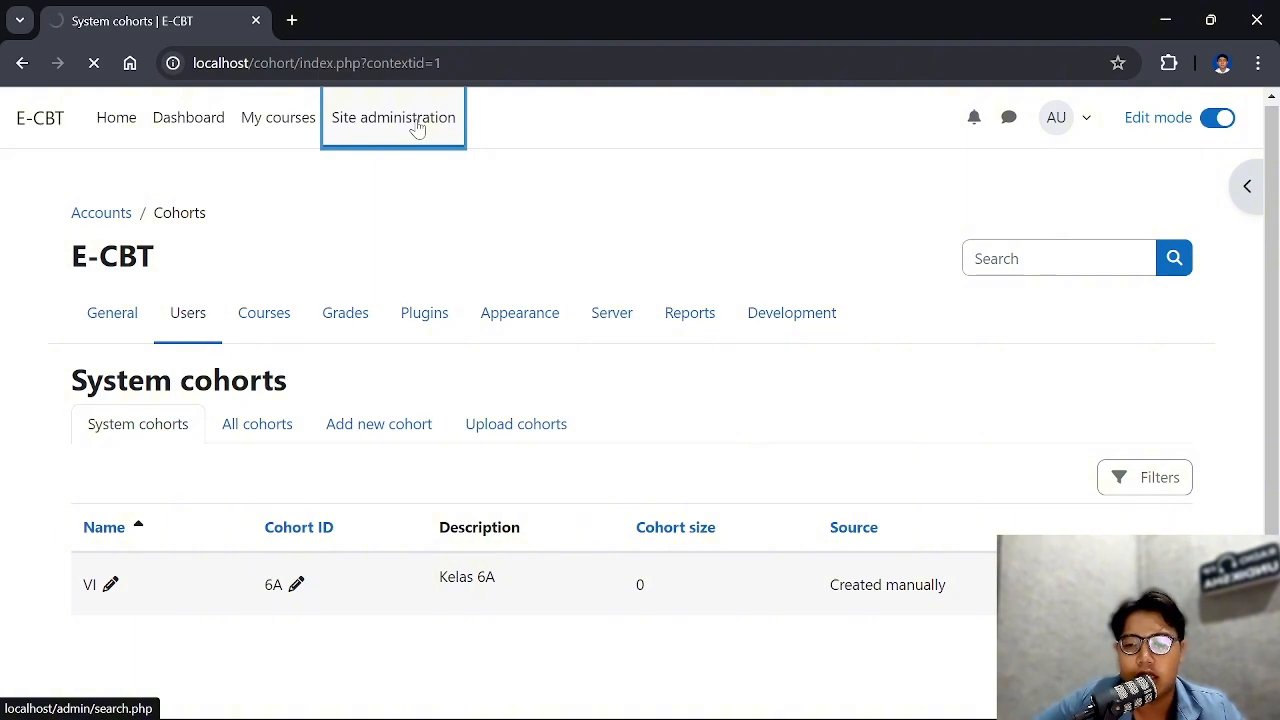
left_click(197, 288)
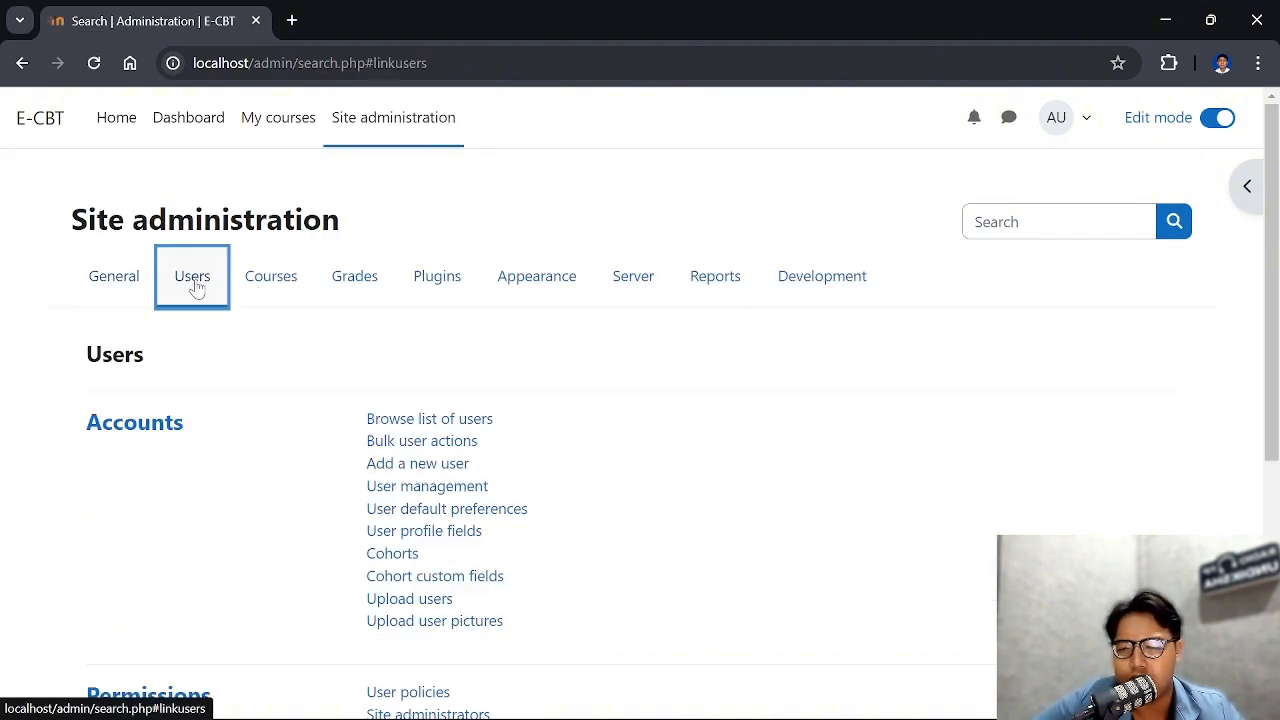
scroll(440, 365, "down", 2)
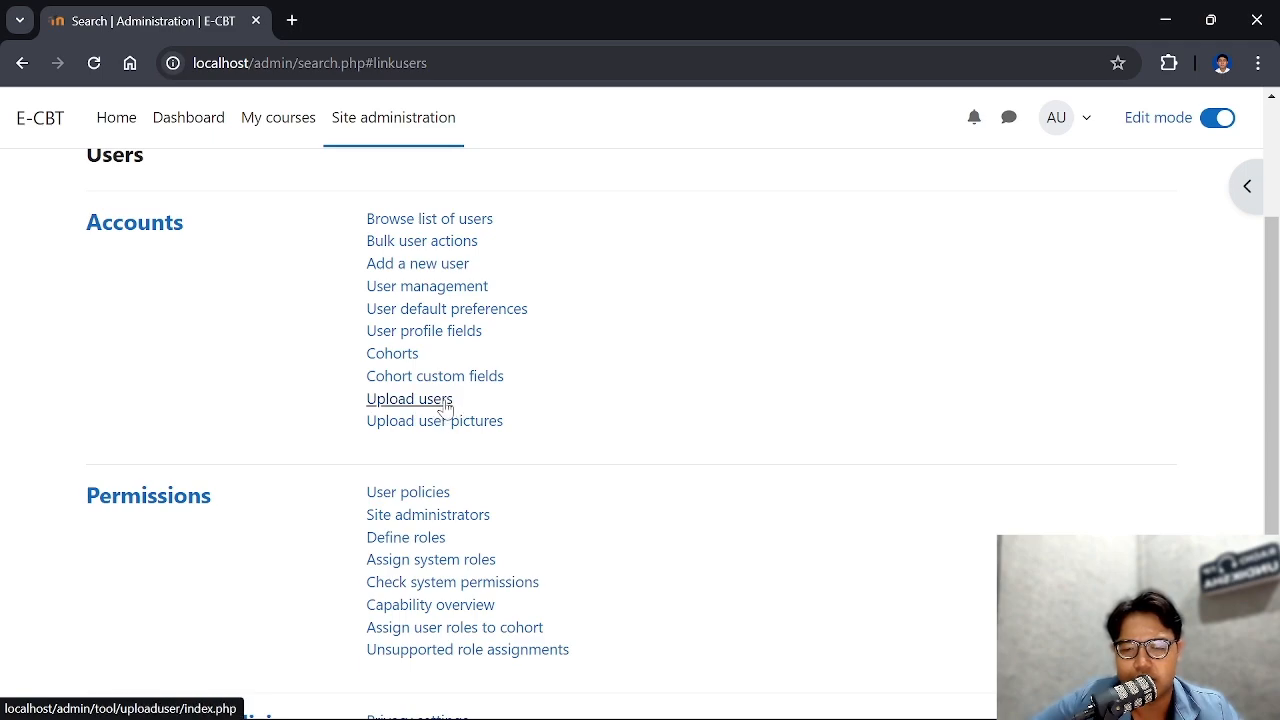
left_click(445, 401)
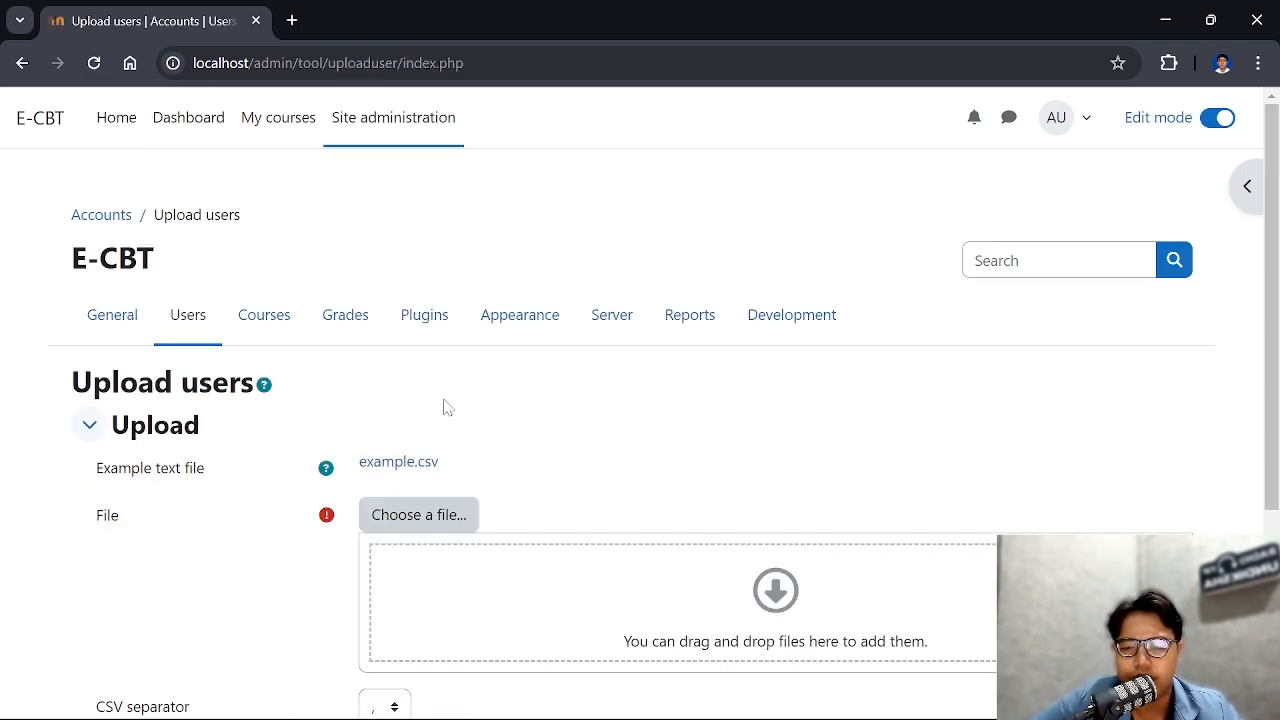
scroll(447, 398, "down", 1)
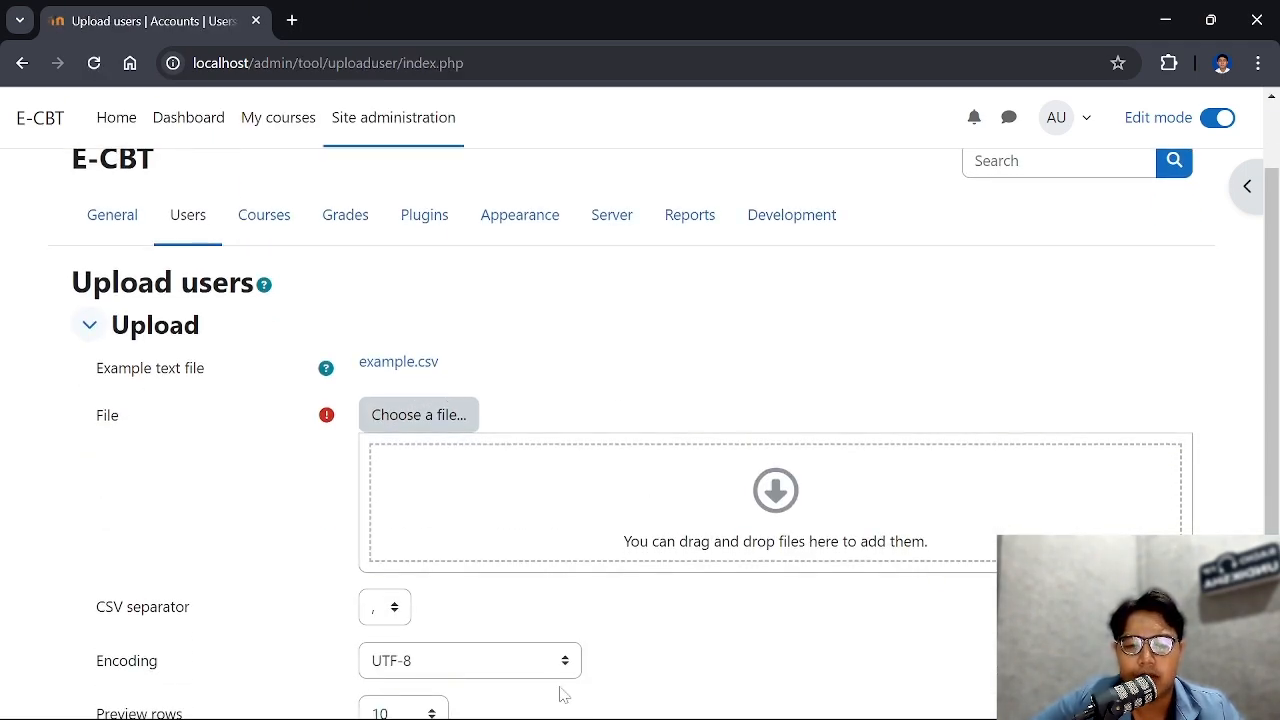
Switch to the username workbook in Excel, examine its username, password, firstname, lastname and email columns, and return to the browser
mouse_move(493, 708)
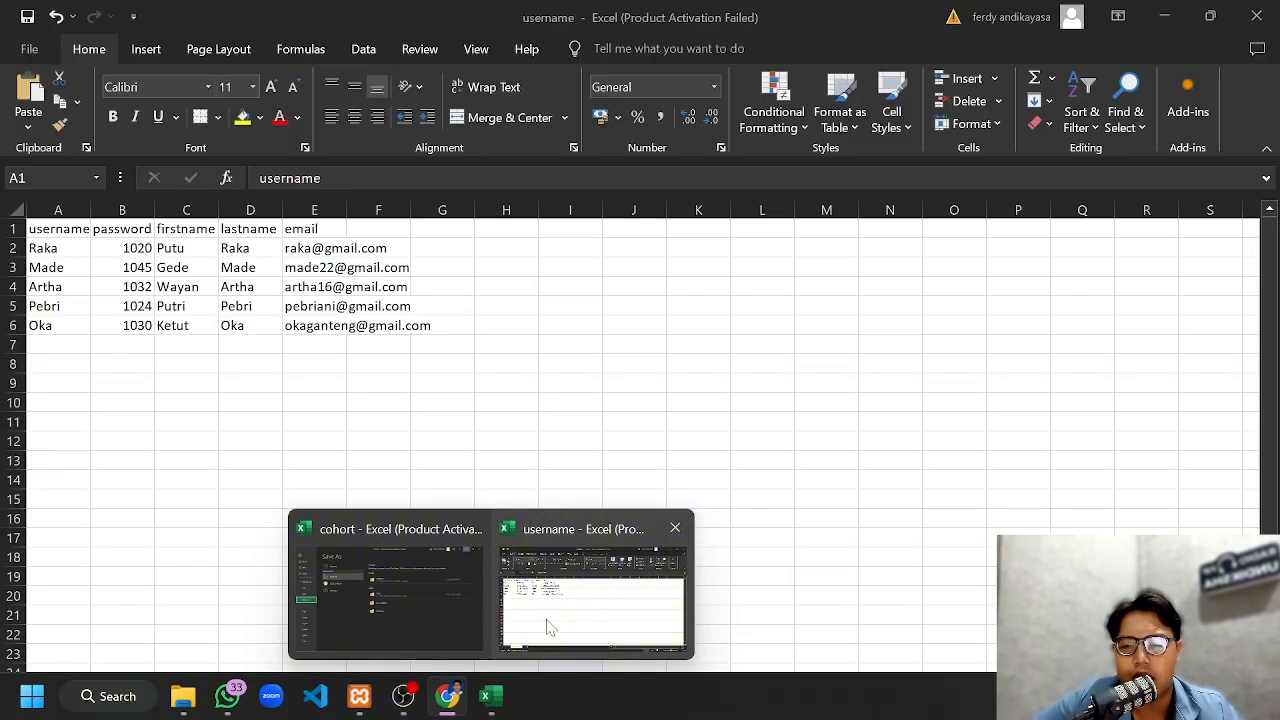
left_click(549, 627)
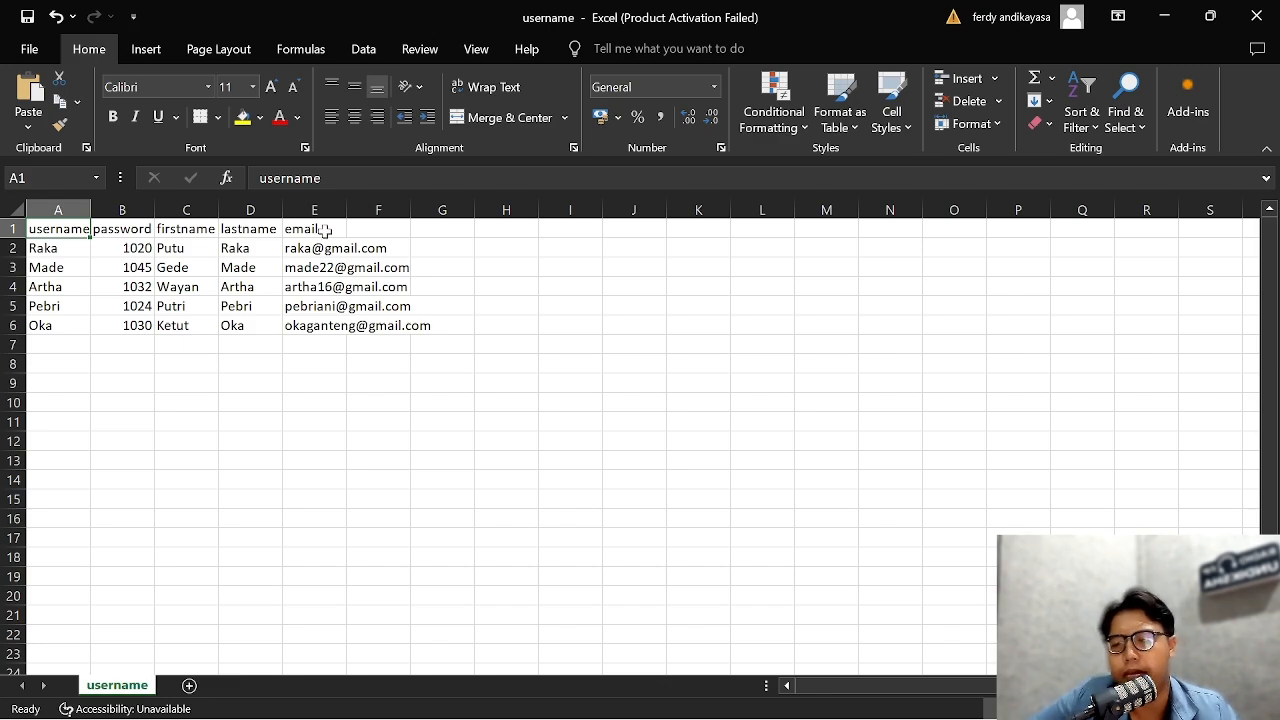
left_click_drag(71, 257, 436, 326)
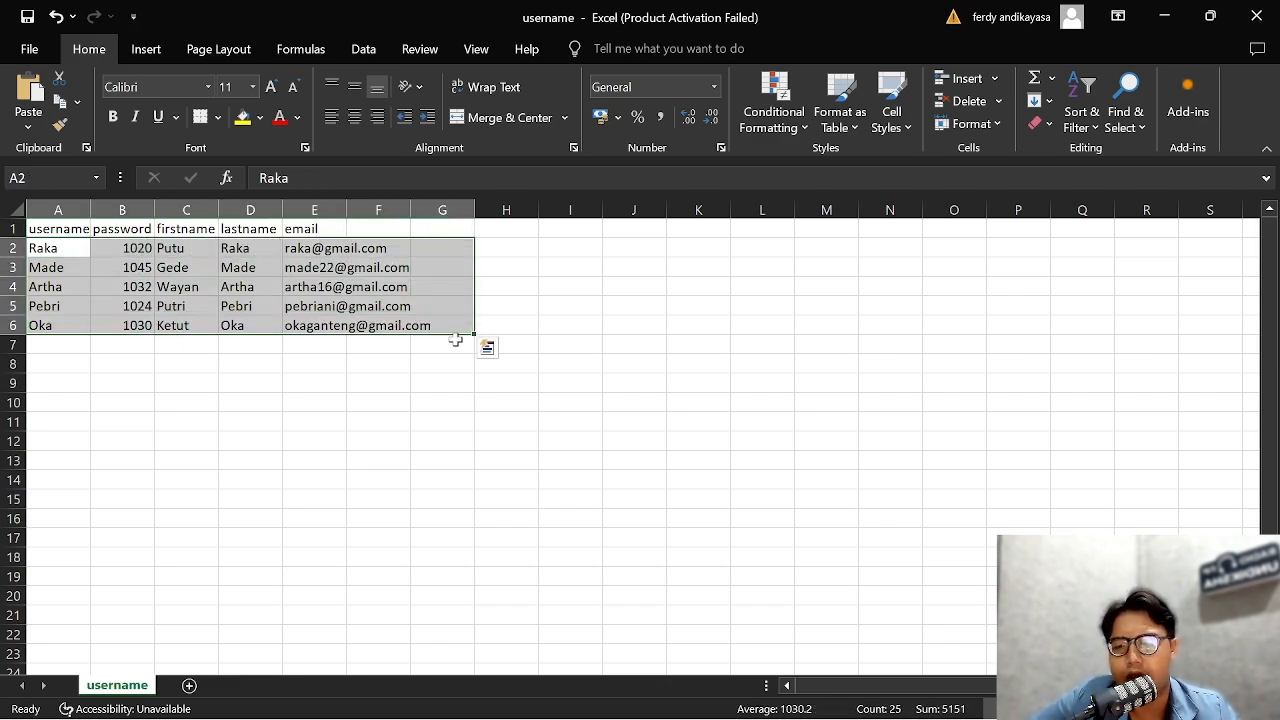
left_click(507, 318)
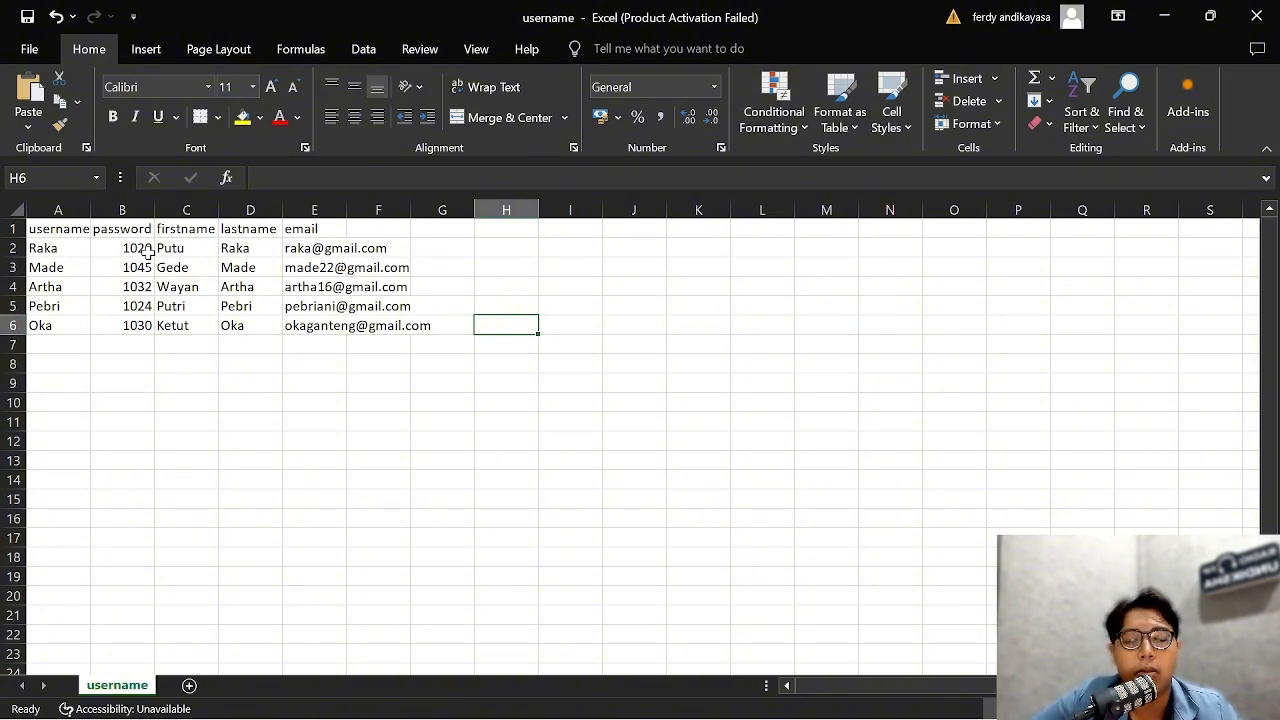
left_click(1160, 21)
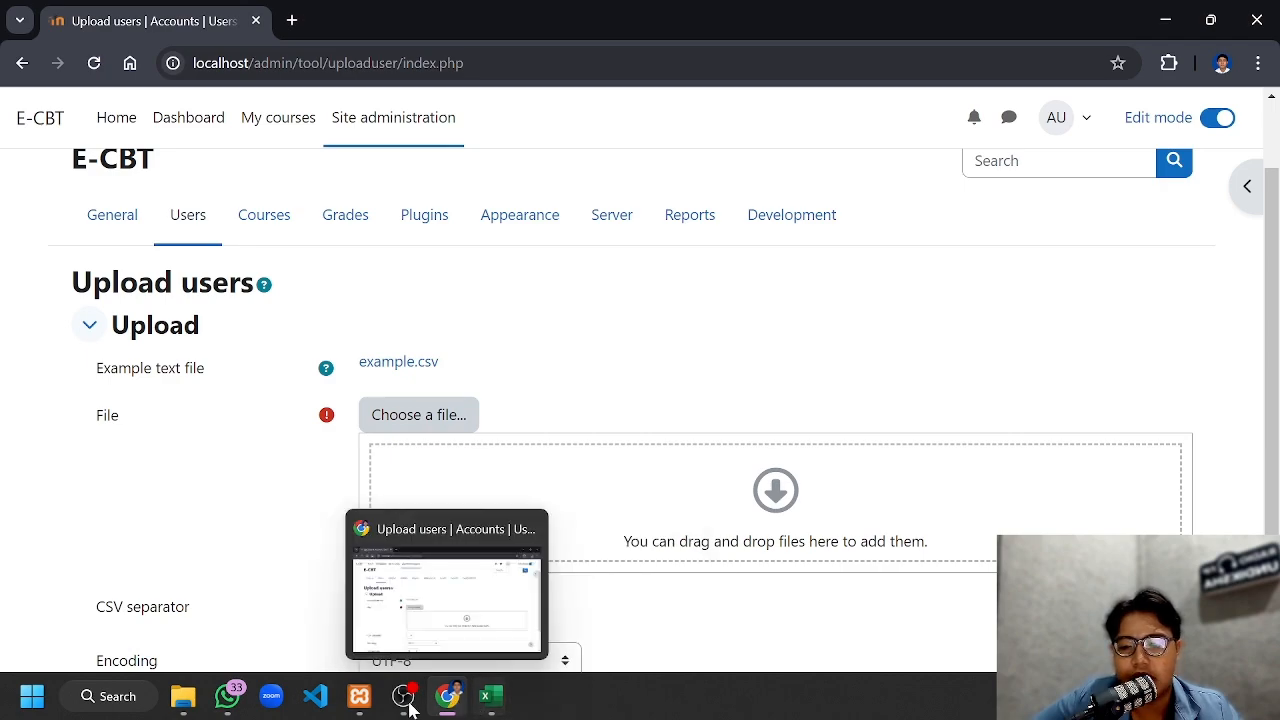
Add username.csv from the jarkom folder to the user upload form and submit it for preview
left_click(183, 696)
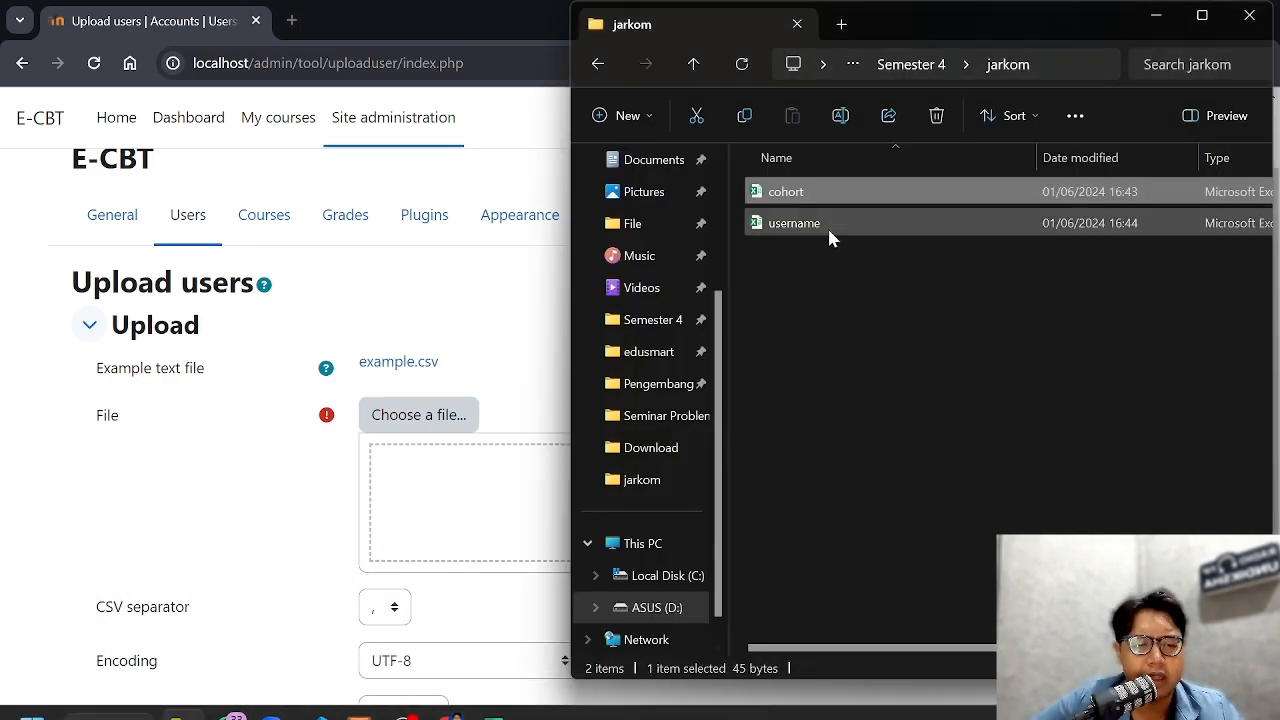
left_click(828, 226)
left_click_drag(838, 228, 507, 511)
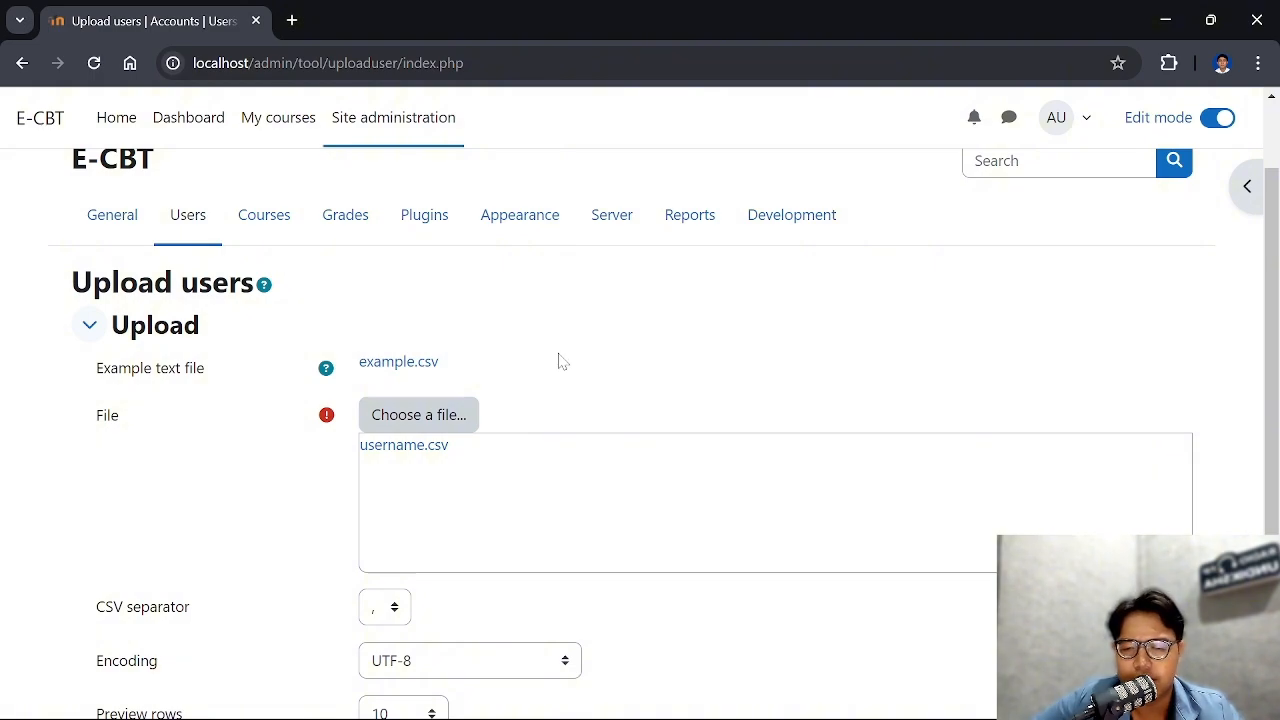
scroll(558, 362, "down", 2)
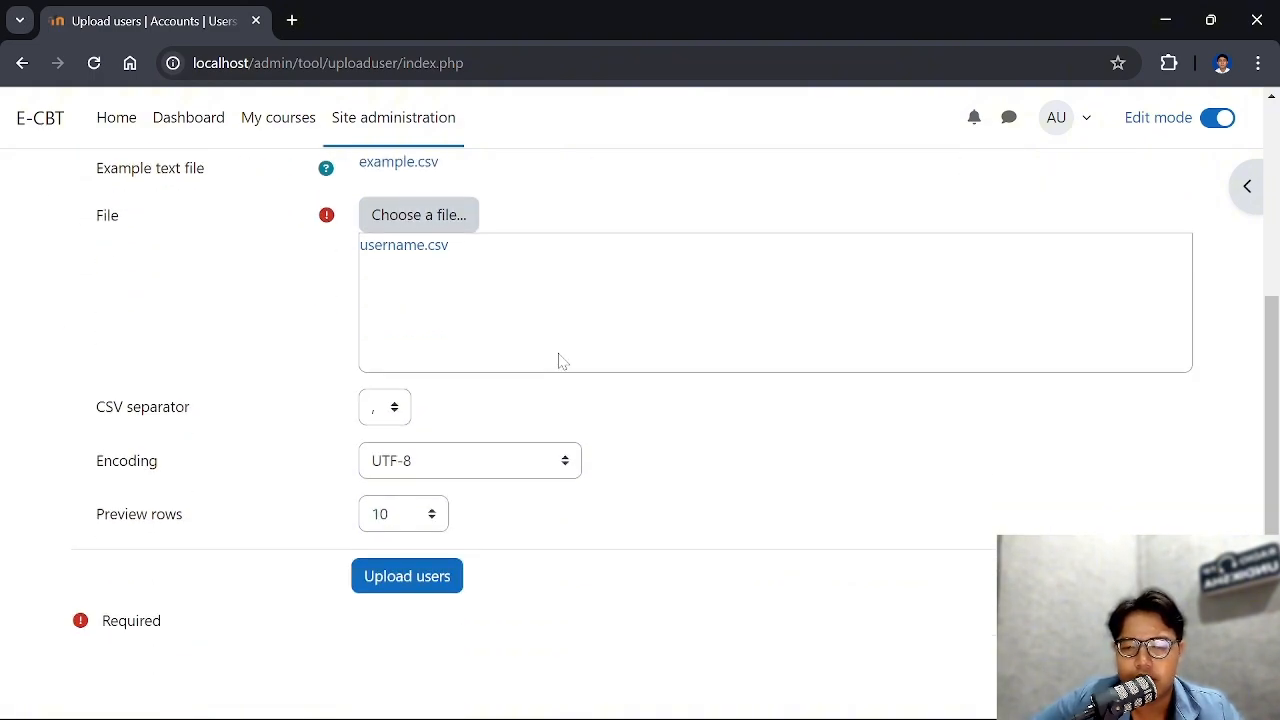
left_click(427, 590)
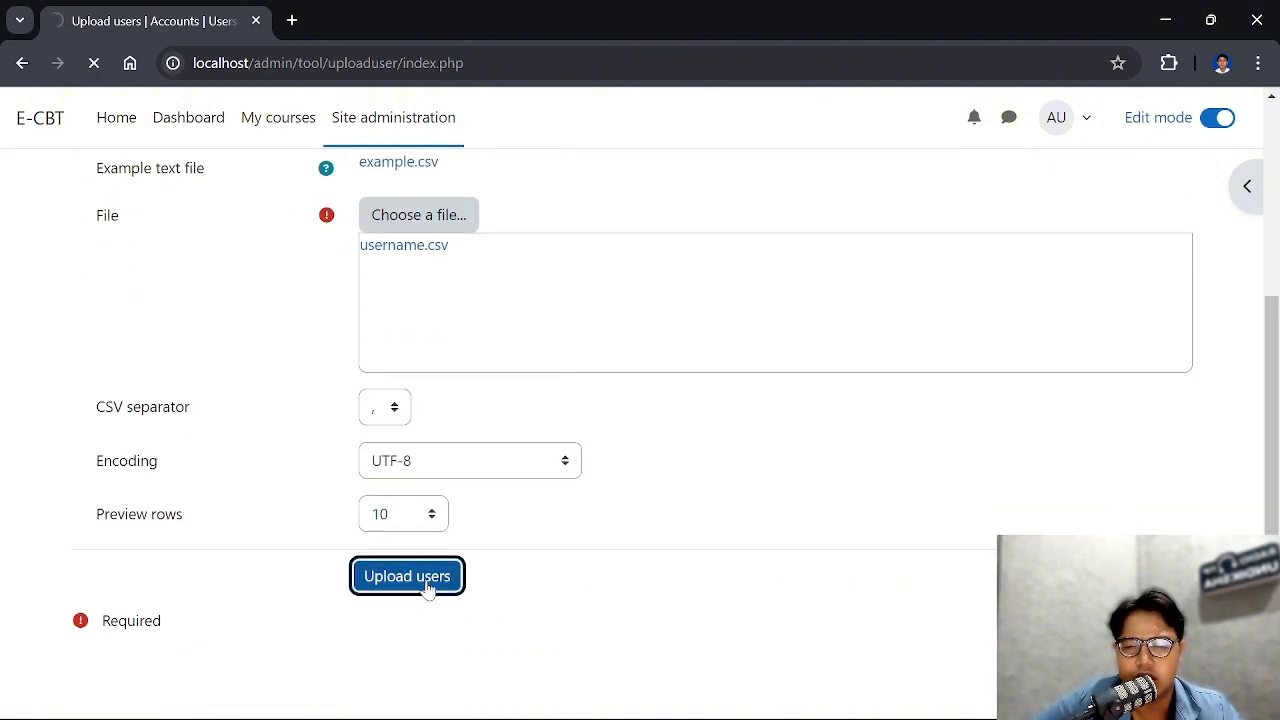
Check the status of each row in the user upload preview, look over the settings and default values, and cancel the upload
scroll(500, 443, "down", 8)
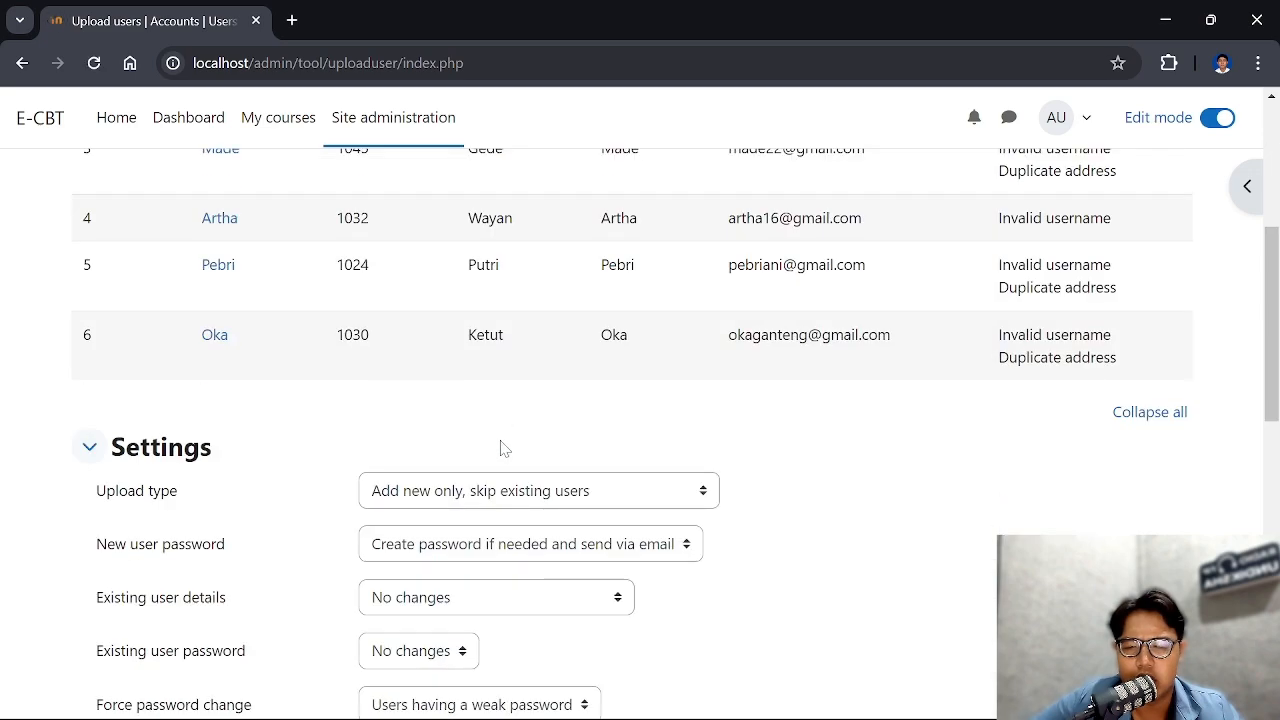
scroll(502, 448, "up", 8)
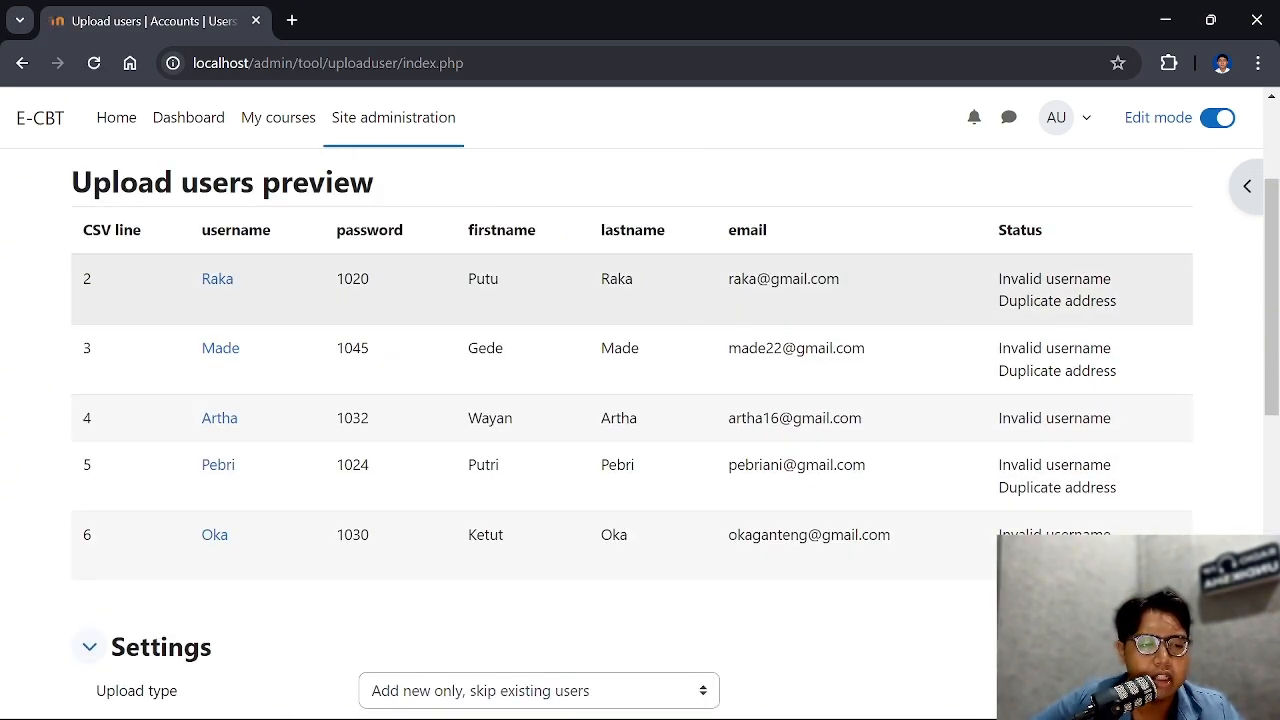
scroll(1065, 428, "down", 2)
scroll(1065, 428, "up", 3)
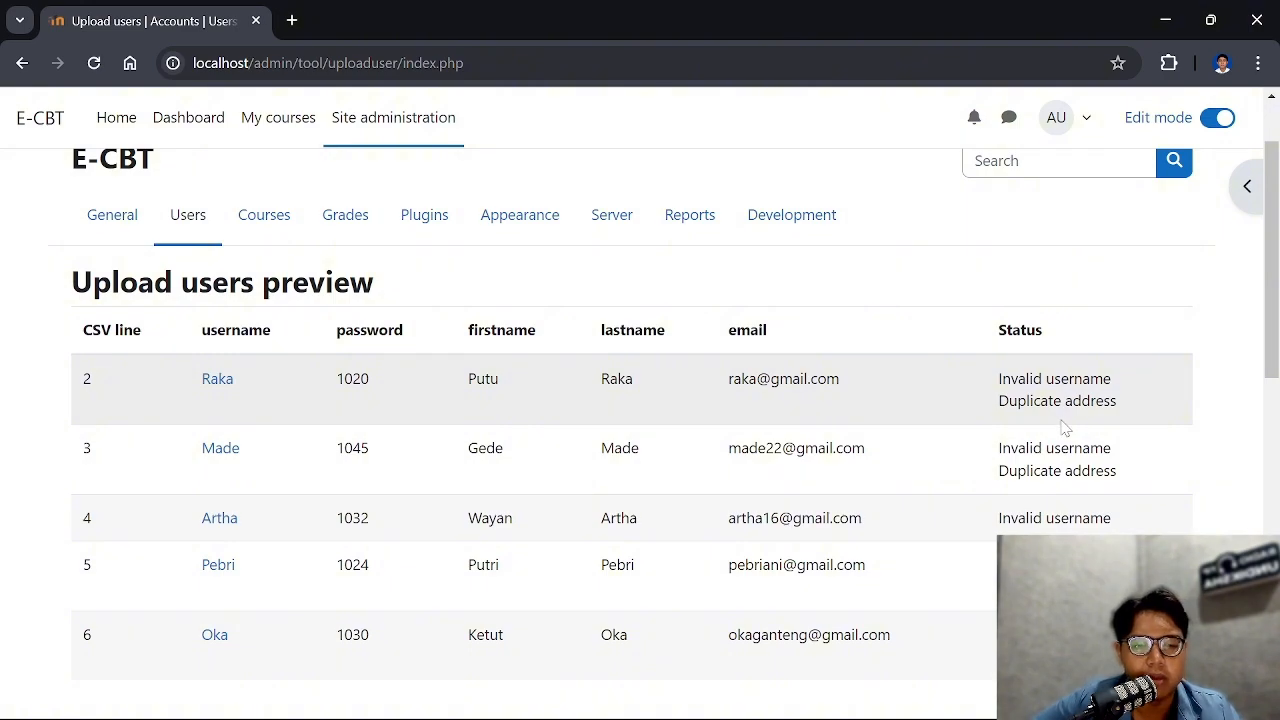
scroll(905, 340, "down", 7)
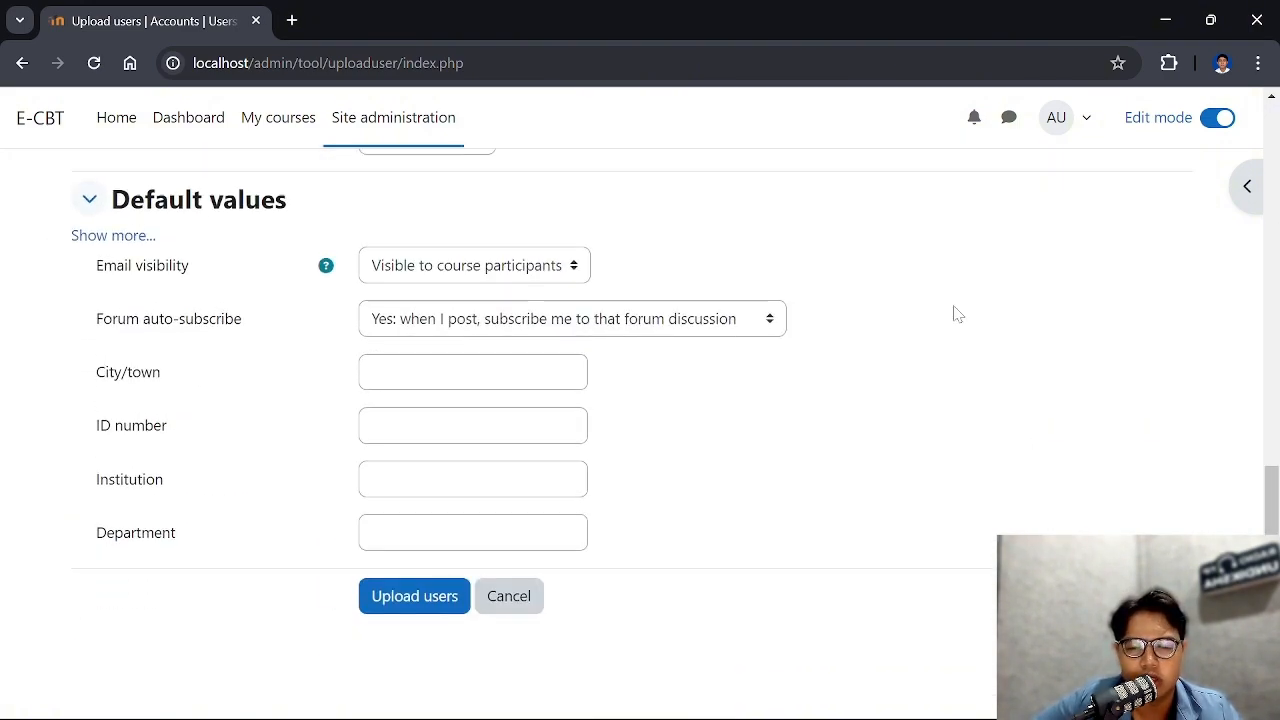
left_click(519, 604)
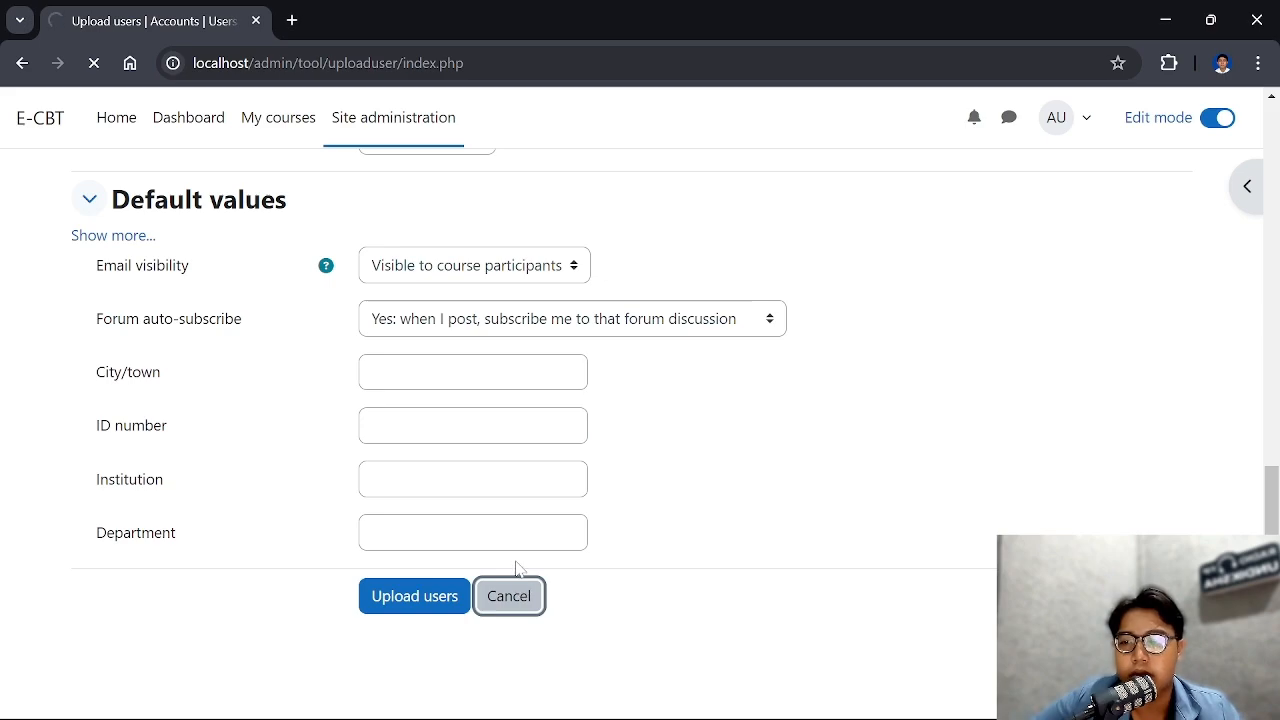
Open the participants list from the site home page and examine the users registered on the site
left_click(138, 143)
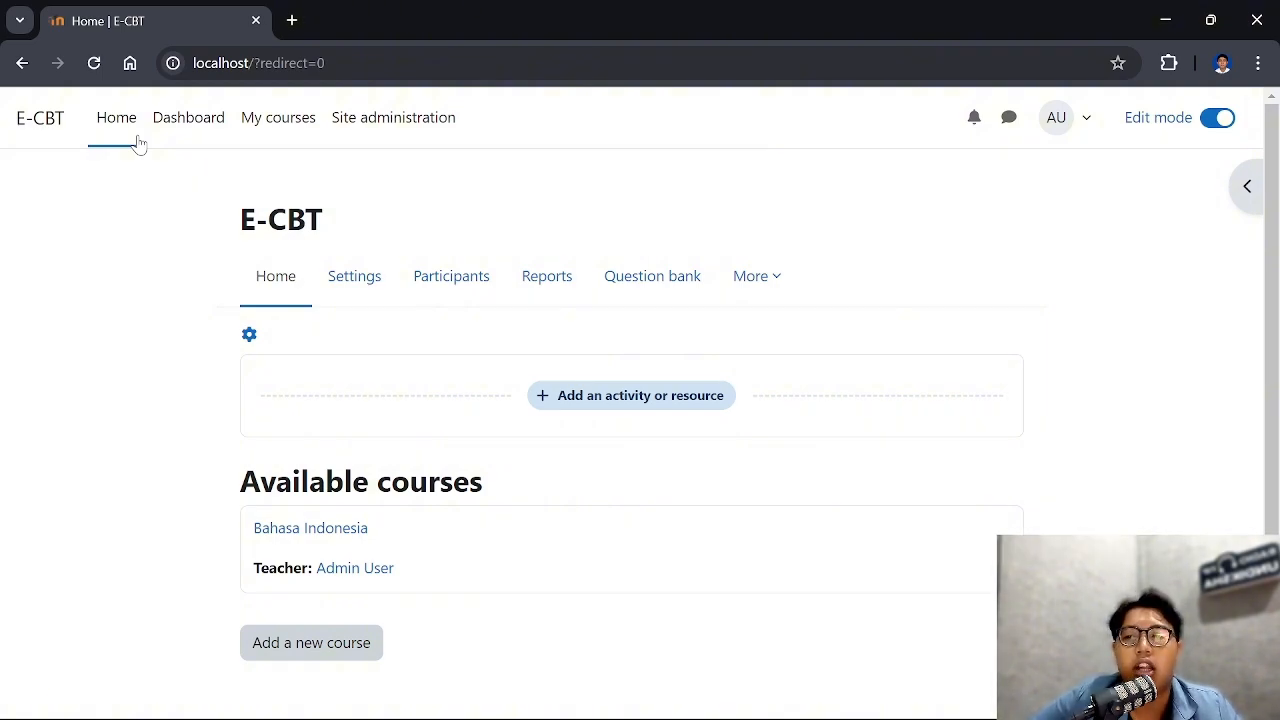
left_click(463, 286)
scroll(465, 290, "down", 4)
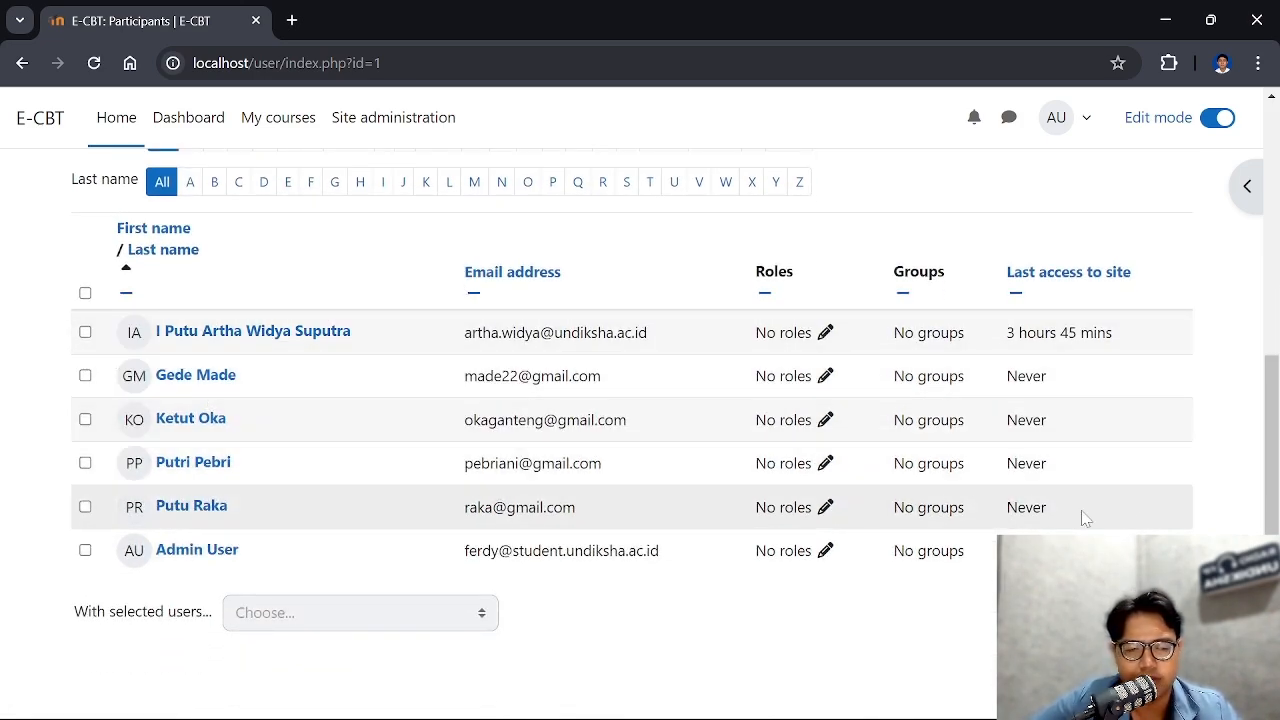
scroll(674, 383, "up", 3)
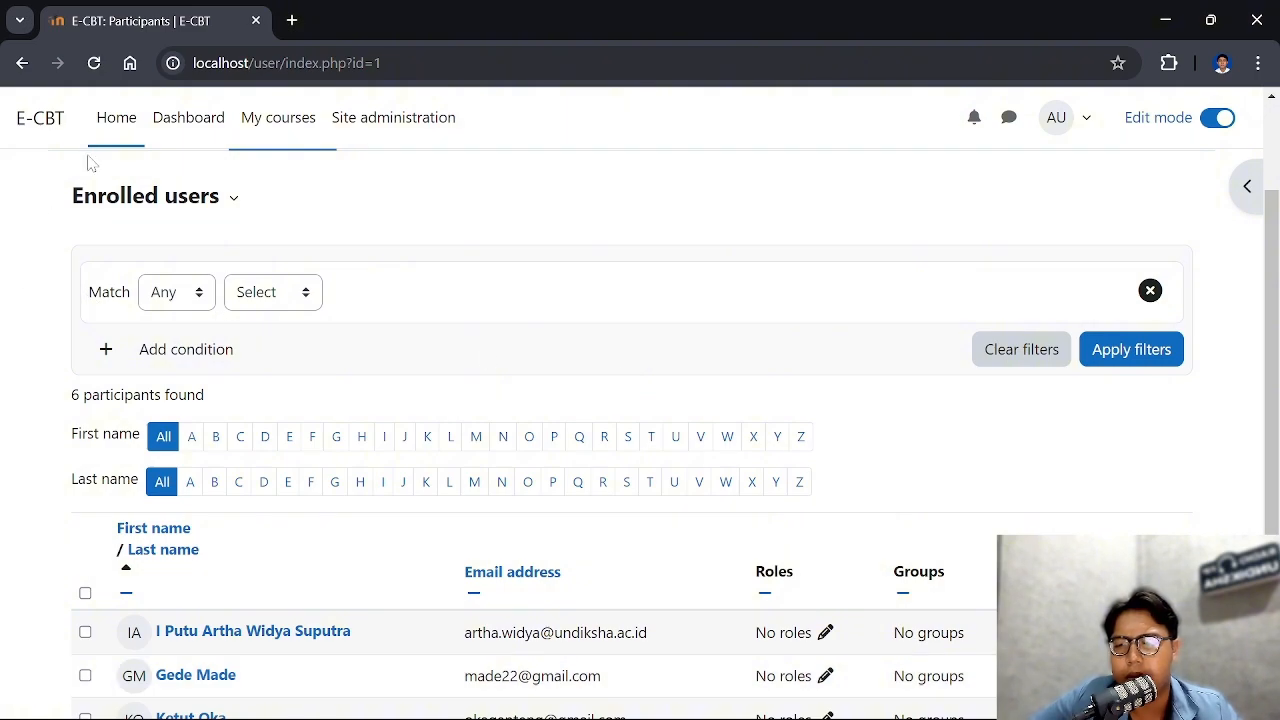
Open the Bahasa Indonesia course from the course overview and check its list of enrolled participants
left_click(185, 137)
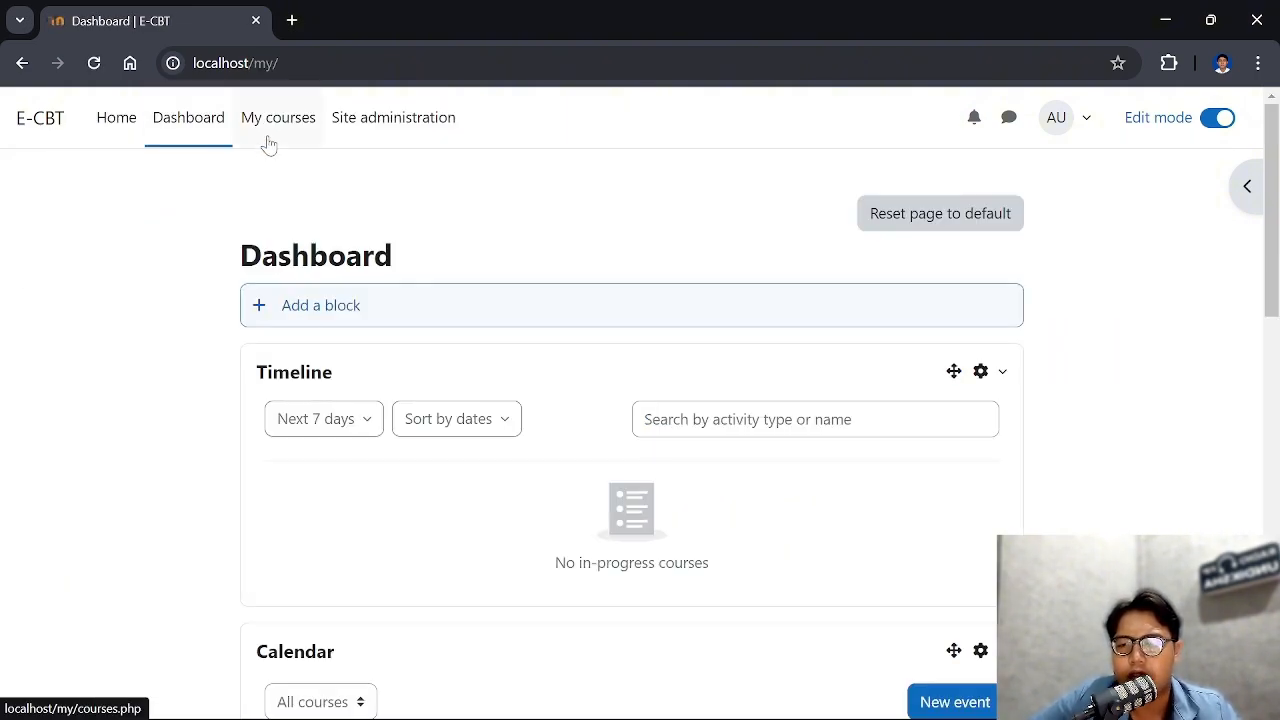
left_click(263, 131)
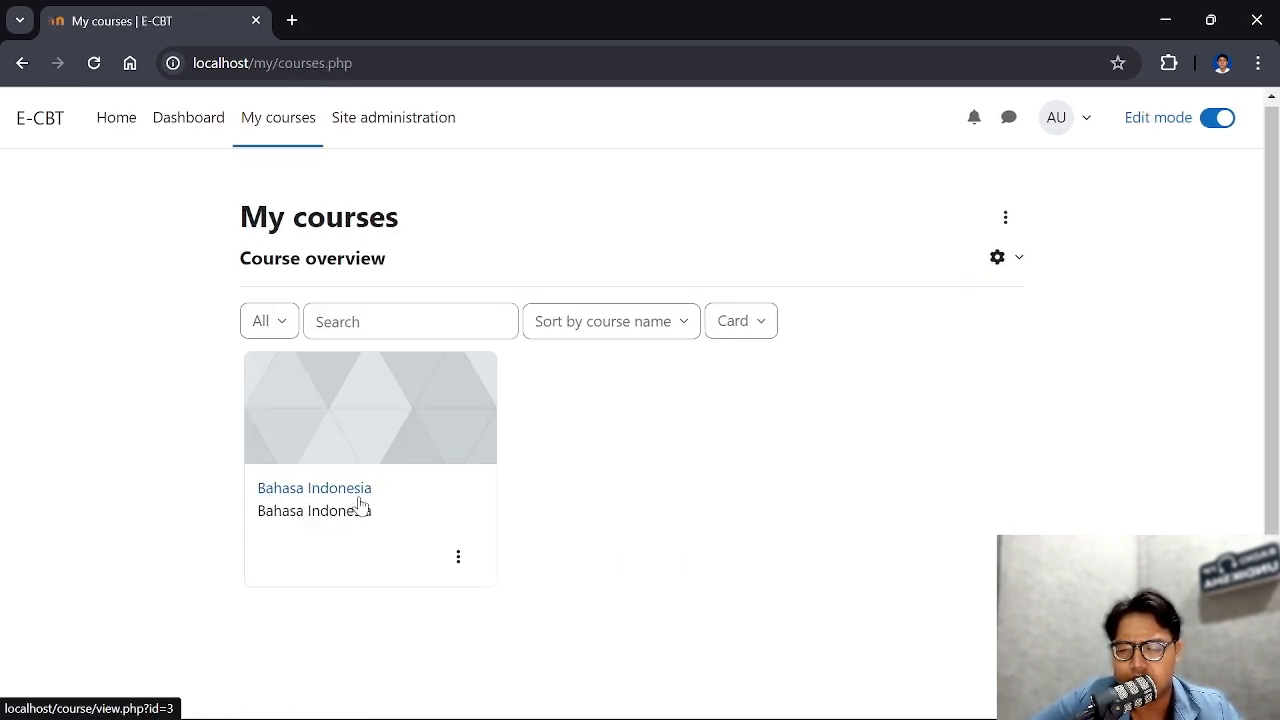
left_click(360, 499)
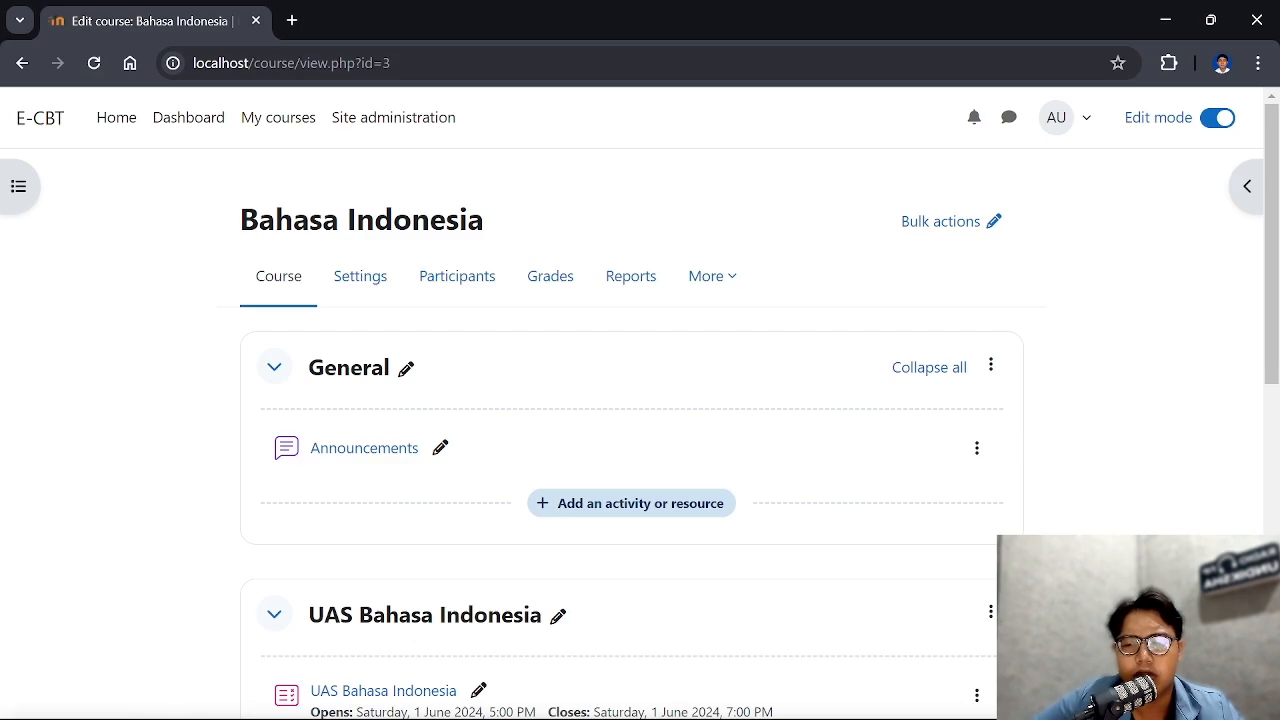
left_click(463, 286)
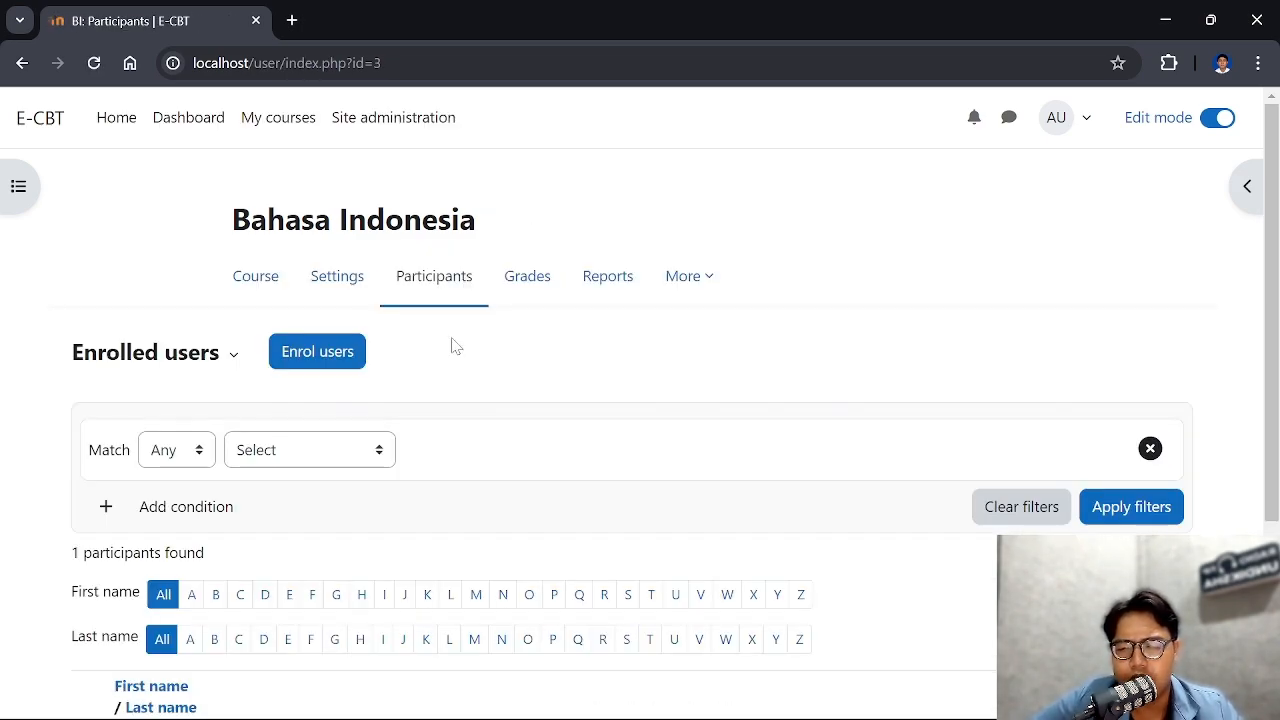
scroll(457, 331, "down", 2)
scroll(400, 340, "up", 2)
scroll(478, 343, "down", 1)
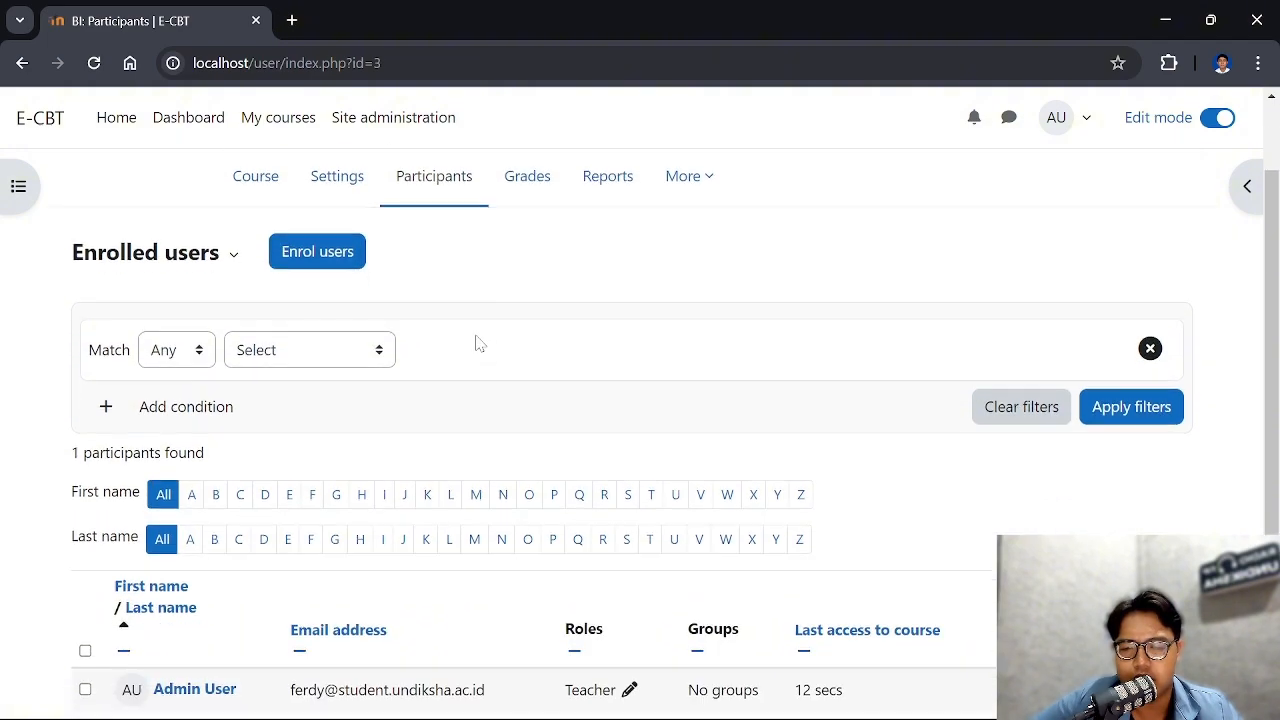
scroll(478, 343, "down", 2)
scroll(343, 357, "up", 3)
Start enrolling users in the Bahasa Indonesia course and select all five suggested users
left_click(338, 355)
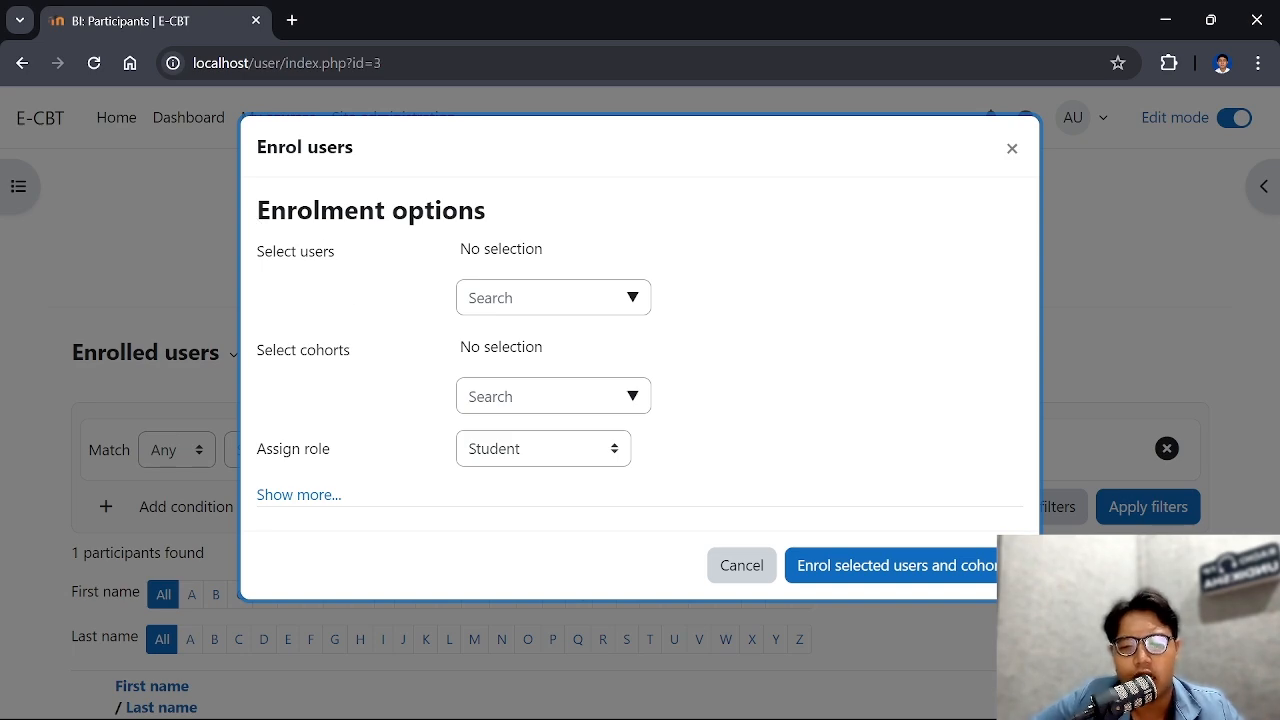
left_click(634, 302)
left_click(637, 341)
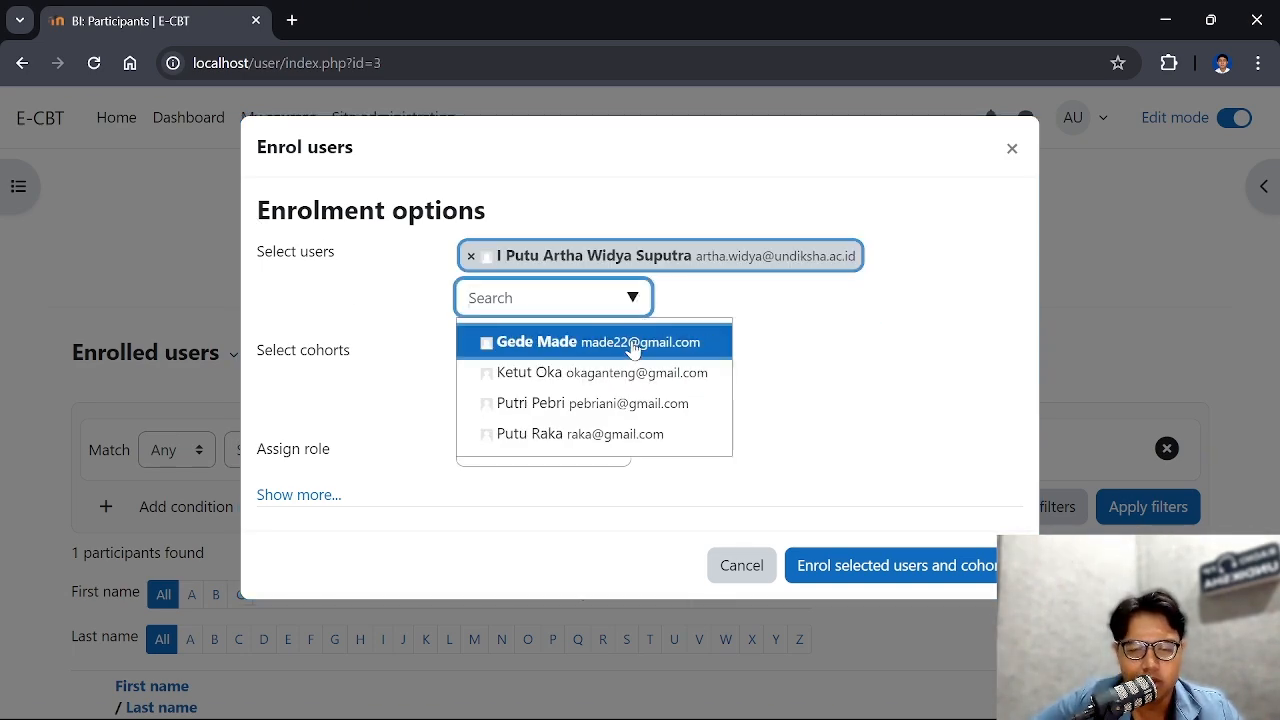
left_click(633, 343)
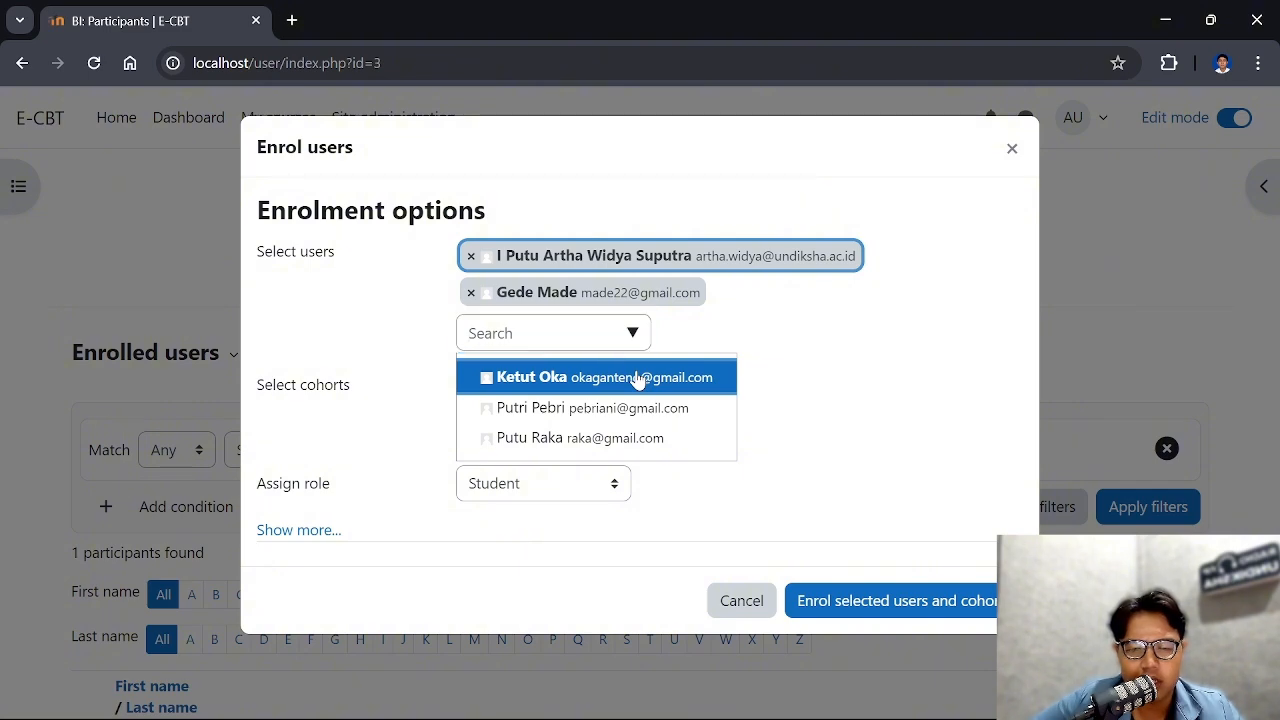
left_click(637, 377)
left_click(634, 375)
left_click(640, 411)
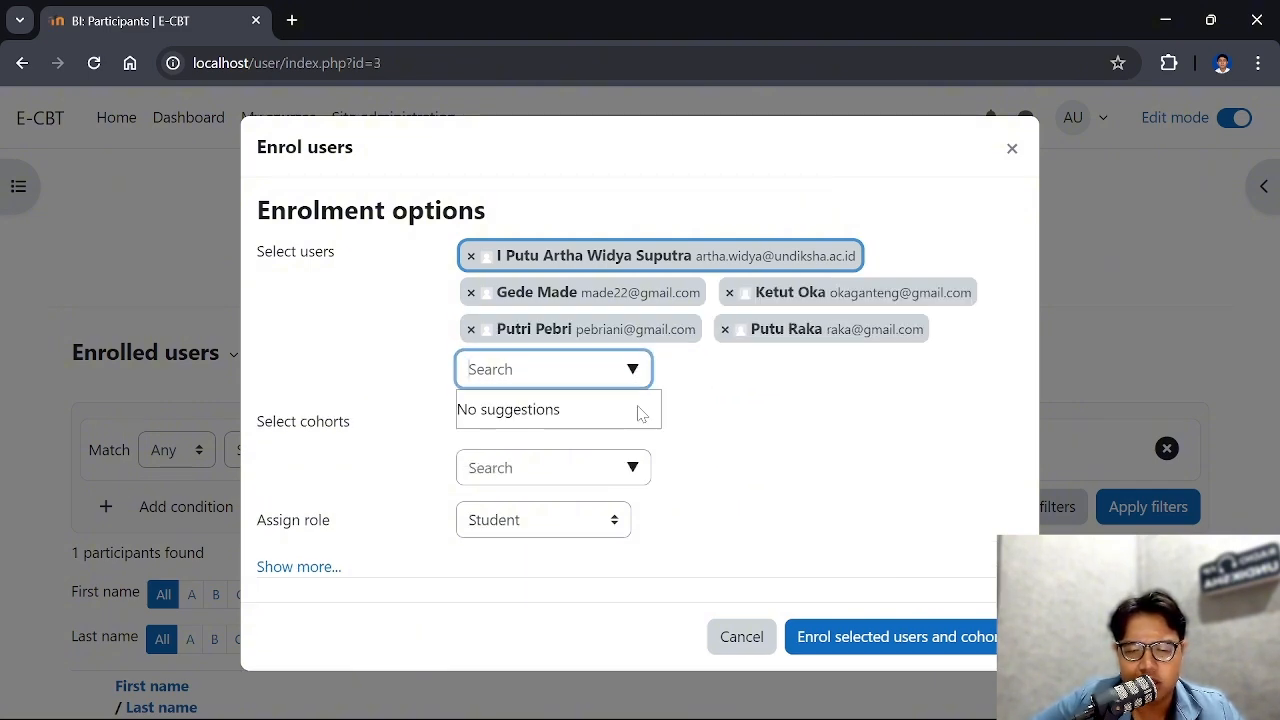
Add the VI cohort to the enrolment, keep the assigned role as Student, and enrol the selected users and cohort
left_click(630, 474)
left_click(617, 517)
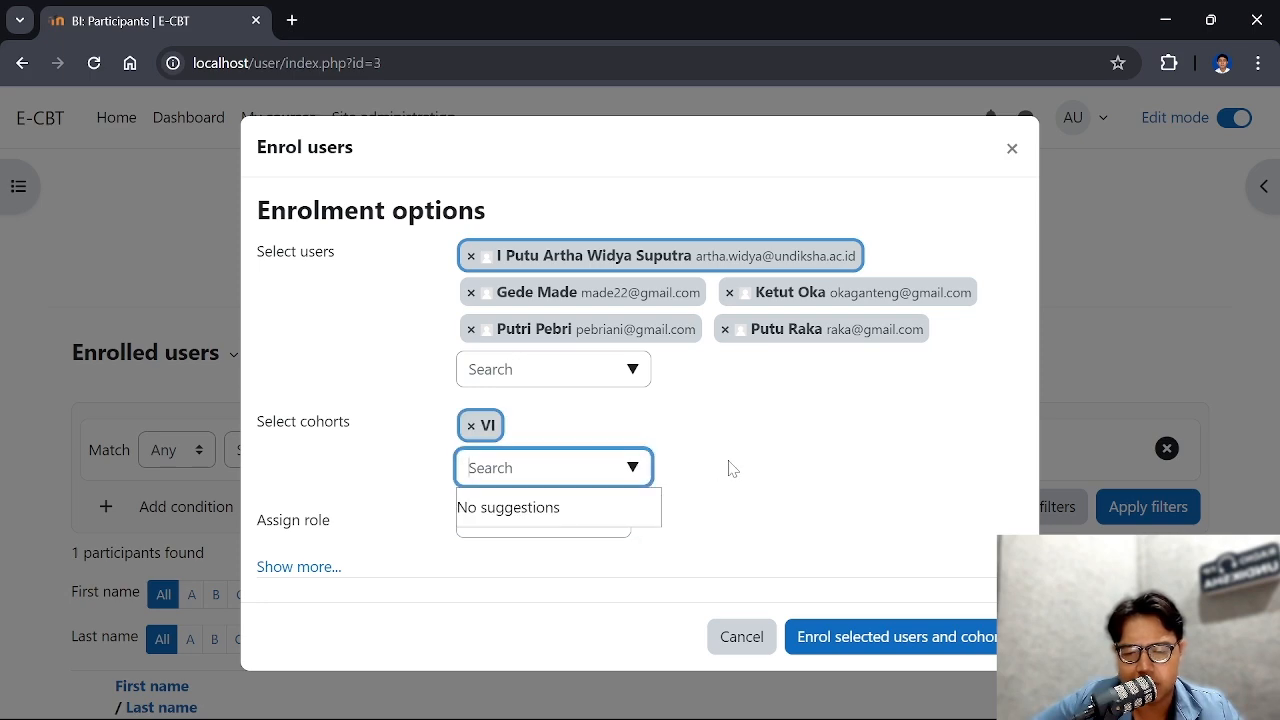
left_click(545, 532)
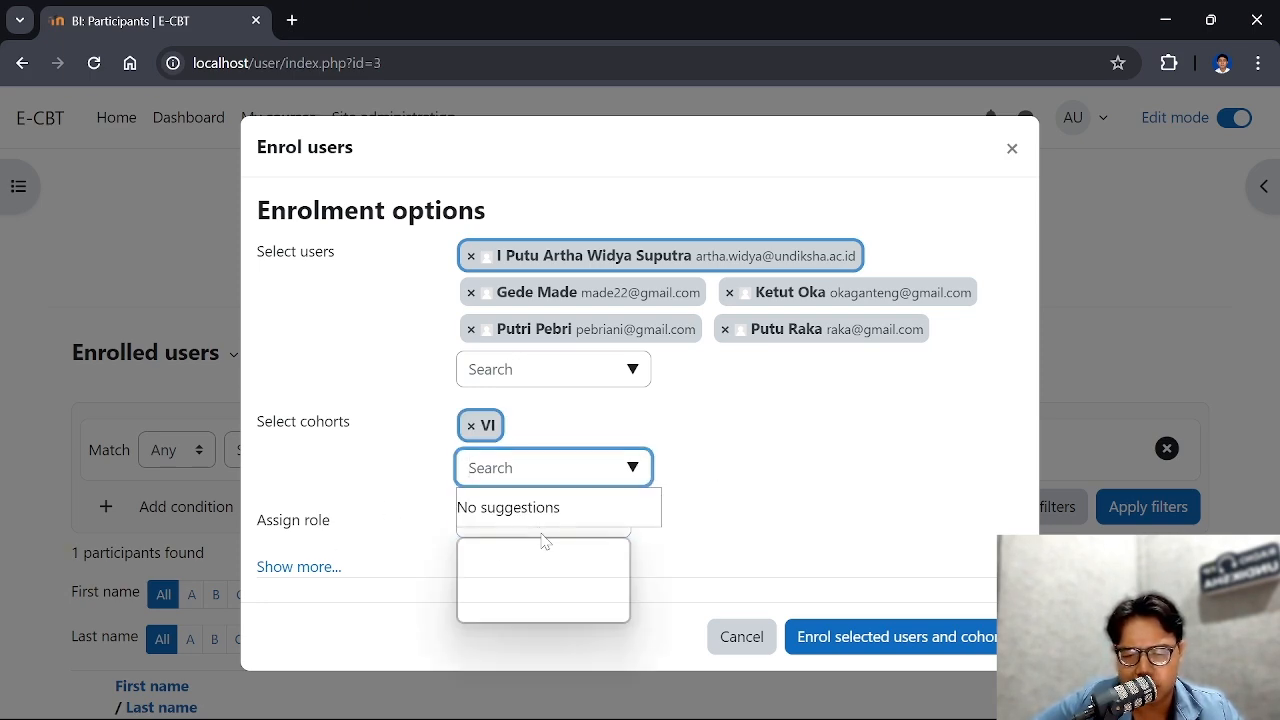
left_click(548, 614)
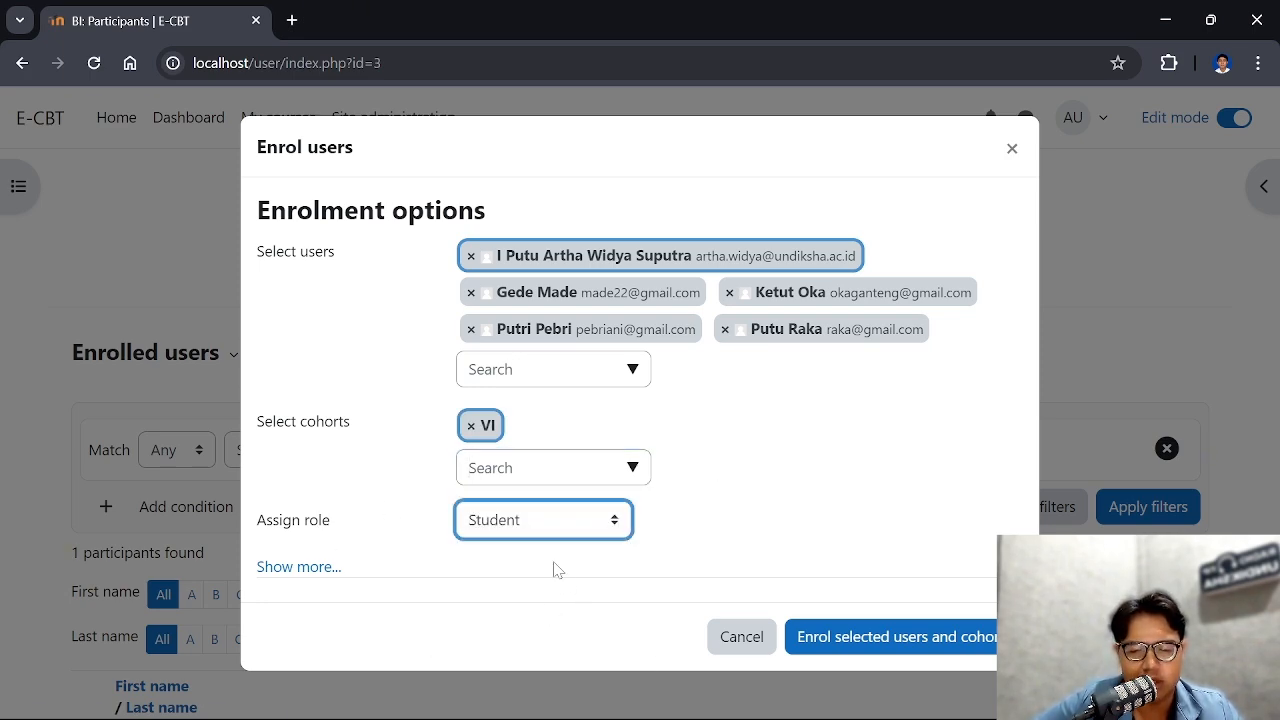
left_click(925, 643)
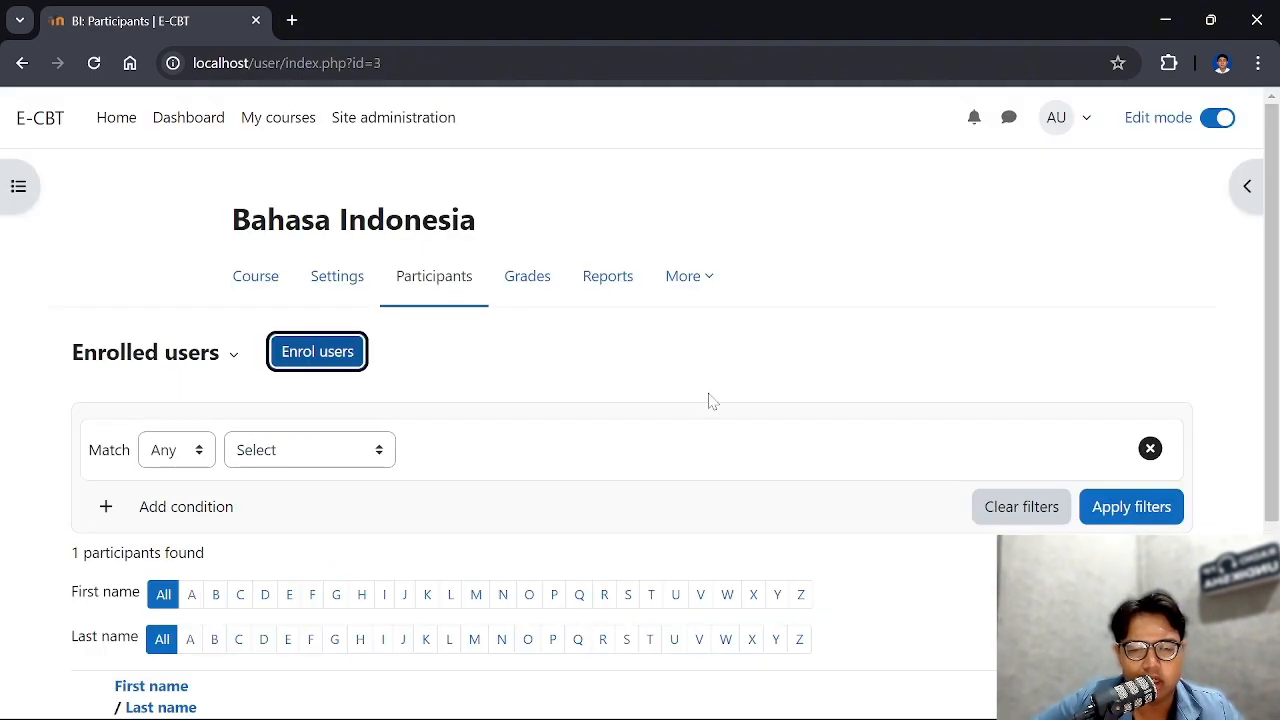
Reload the course participants page and check the enrolled users with their roles and status
scroll(720, 373, "down", 3)
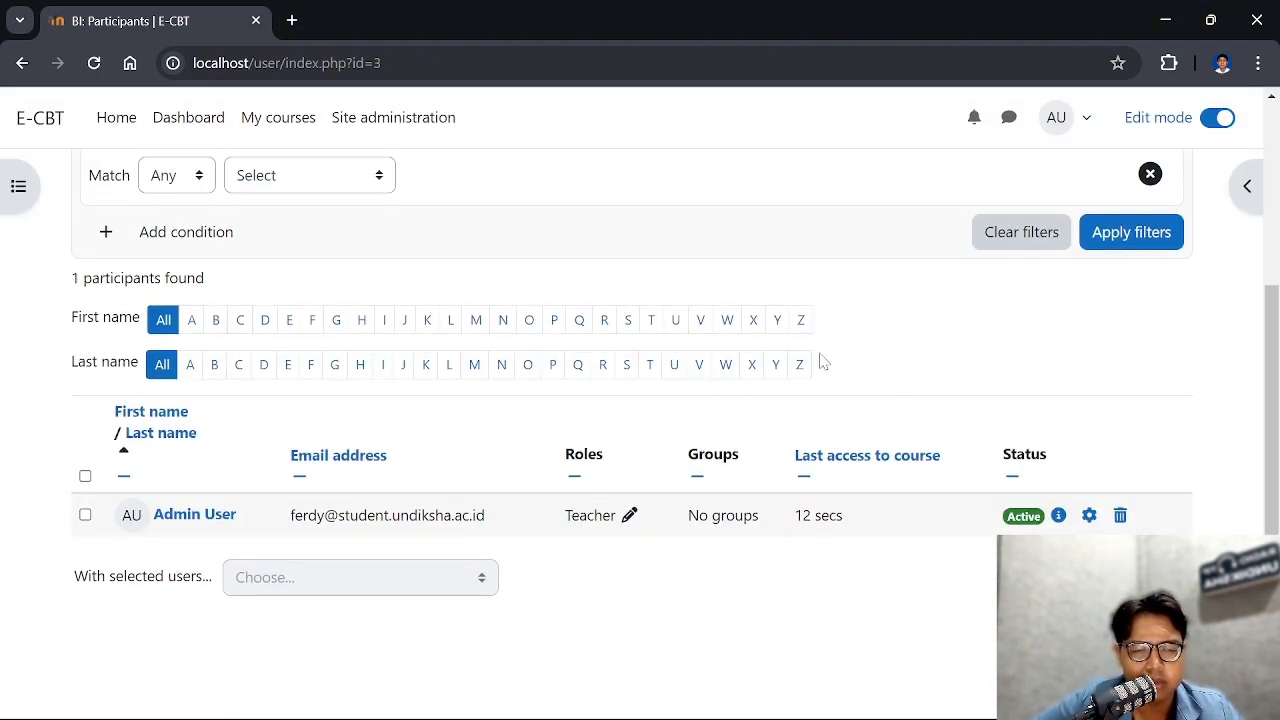
scroll(820, 362, "up", 2)
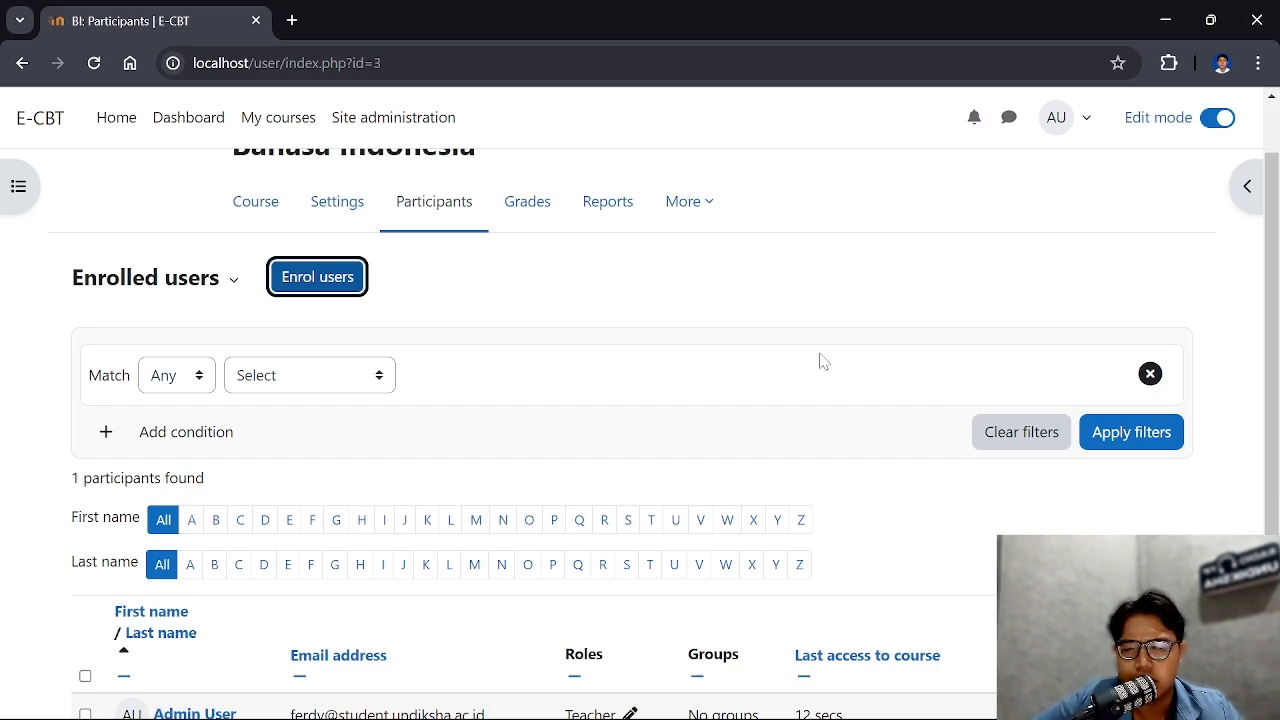
left_click(94, 63)
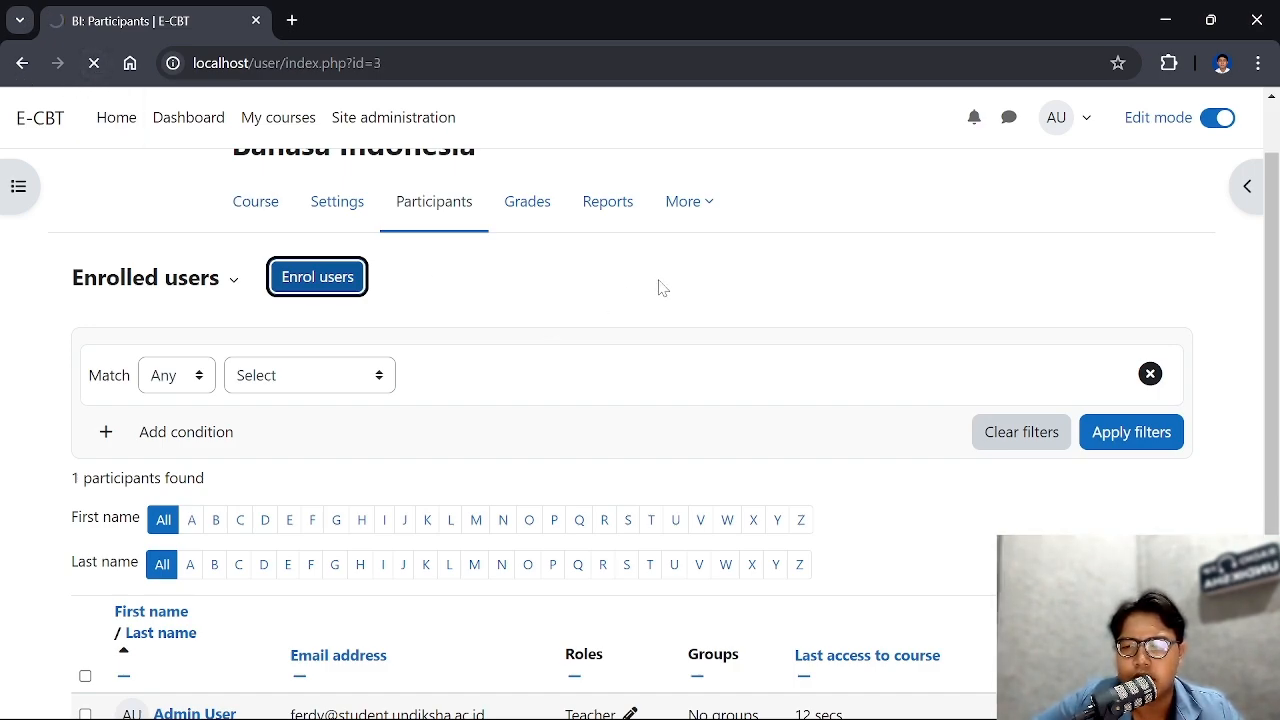
scroll(673, 280, "down", 4)
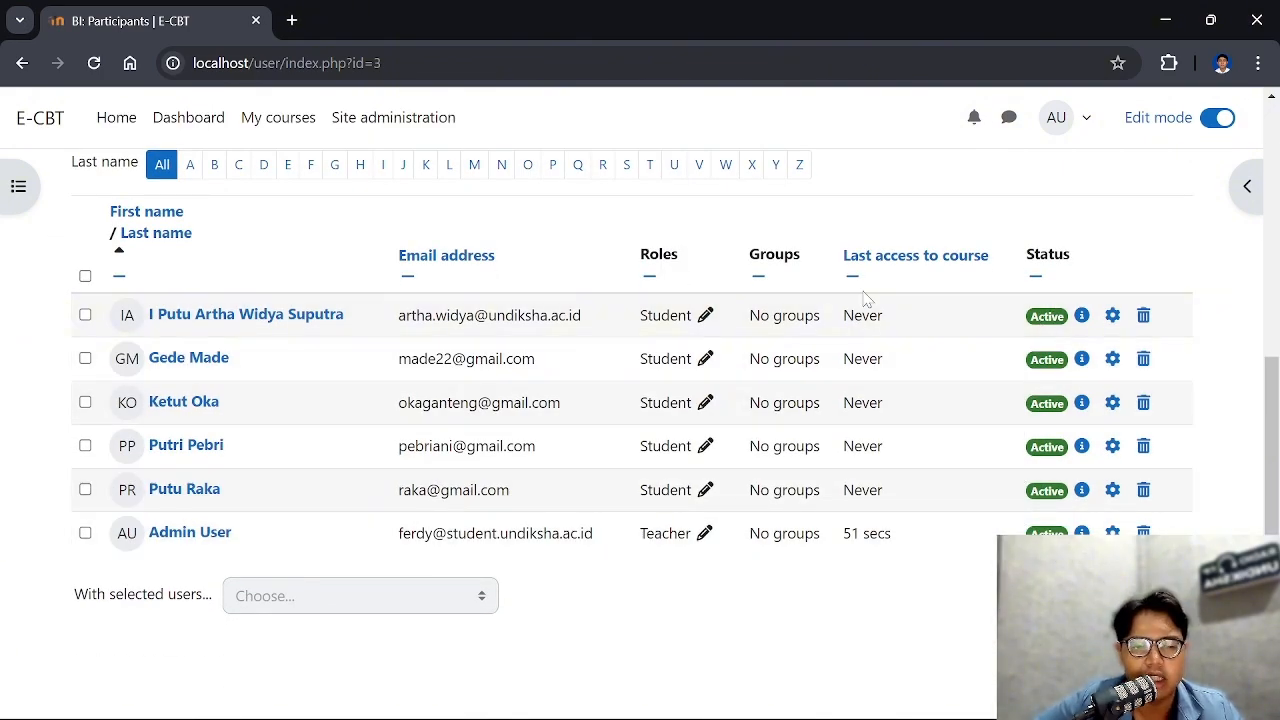
scroll(866, 311, "up", 2)
scroll(866, 311, "up", 1)
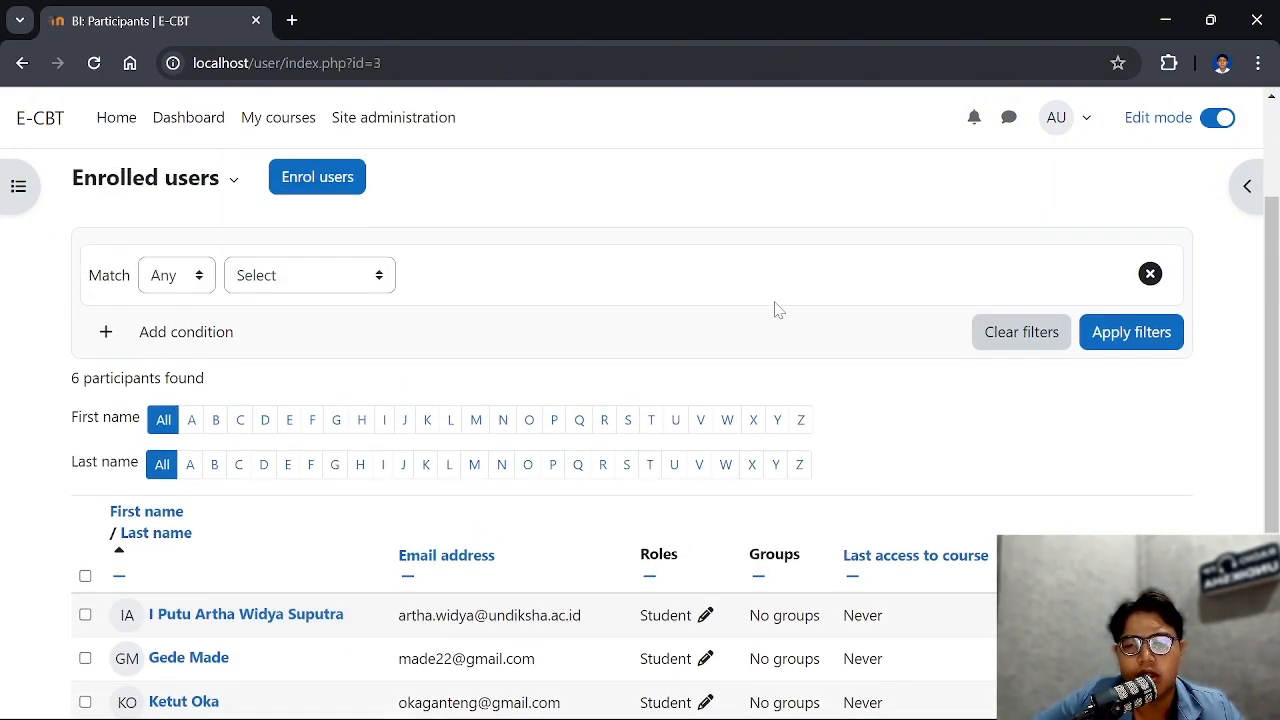
left_click(356, 186)
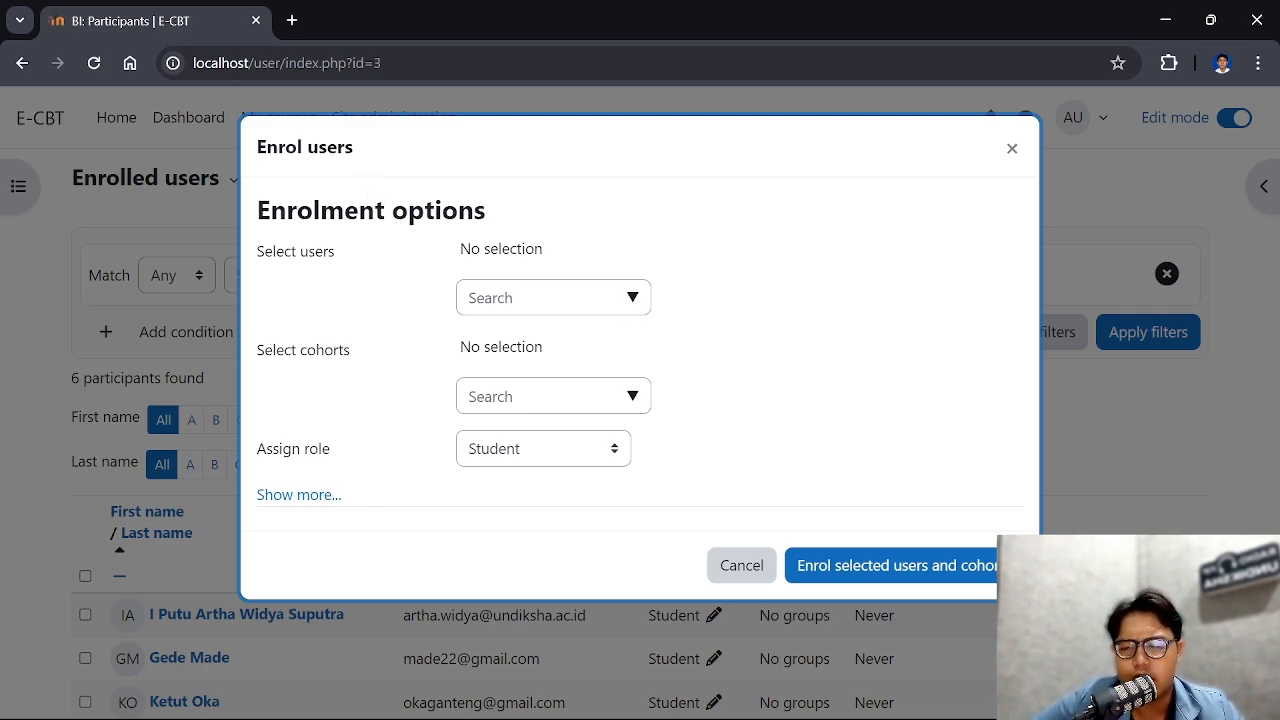
left_click(614, 456)
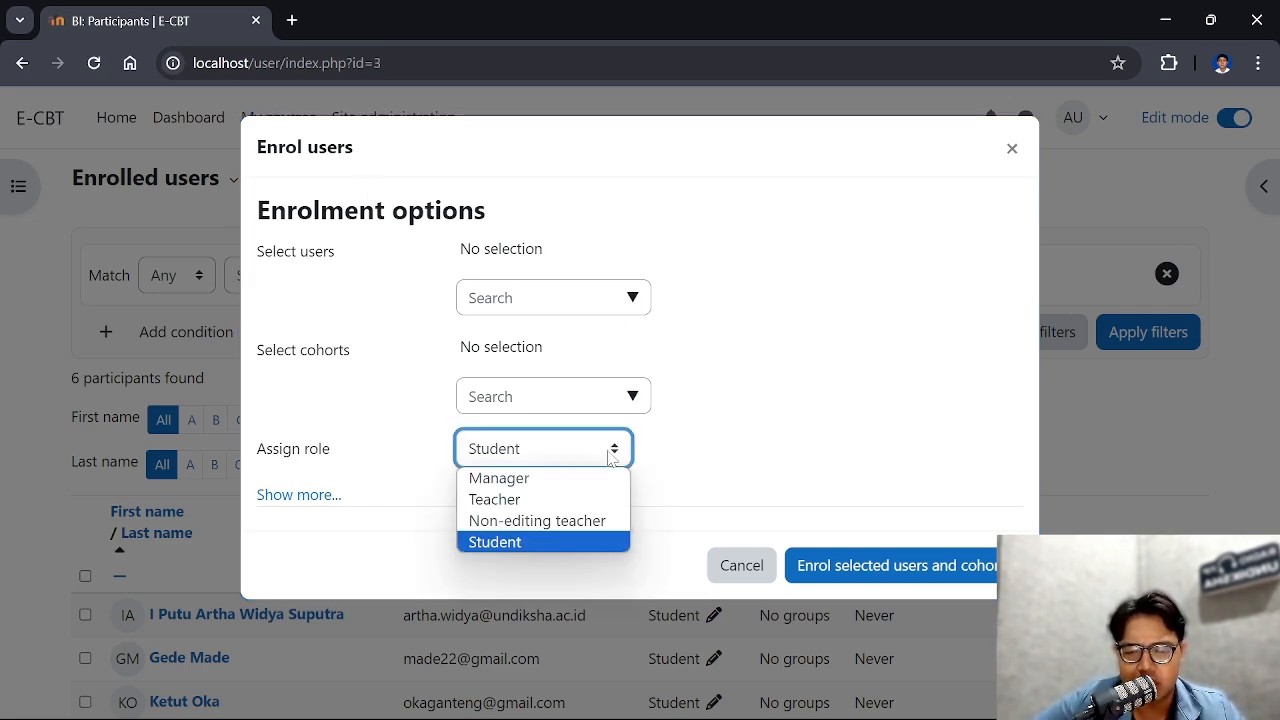
left_click(589, 500)
left_click(633, 398)
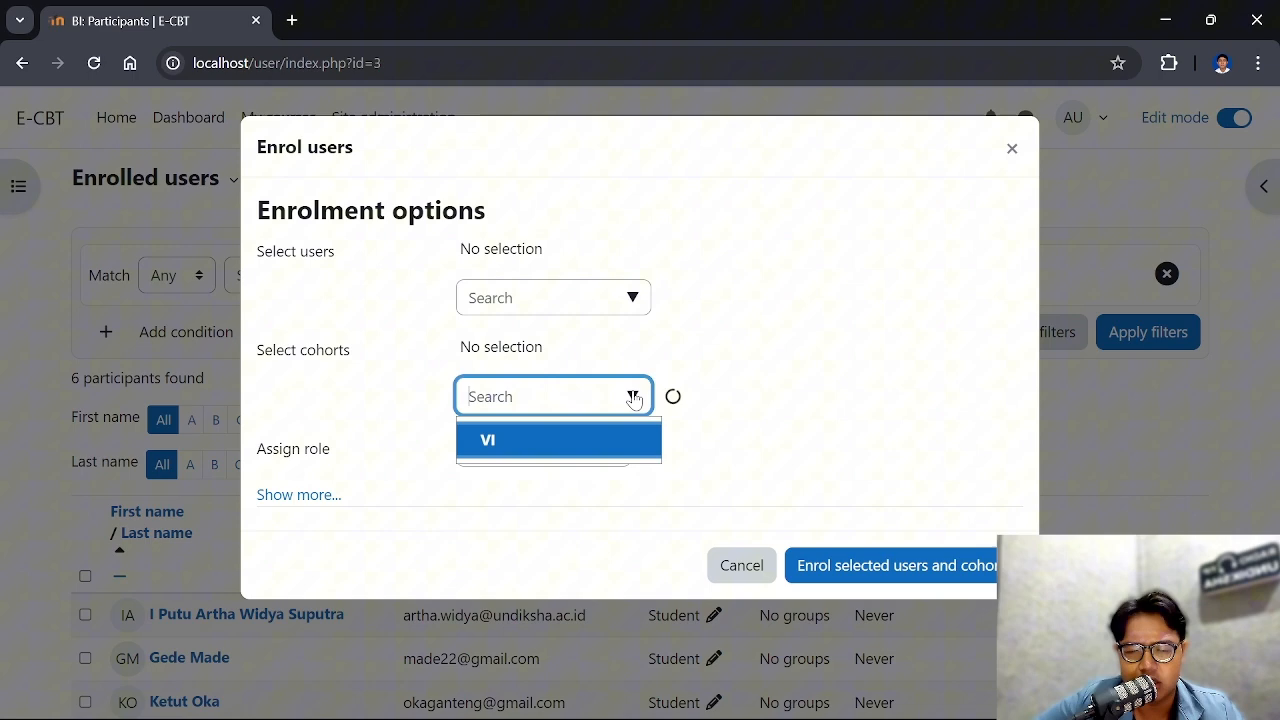
left_click(580, 450)
left_click(632, 299)
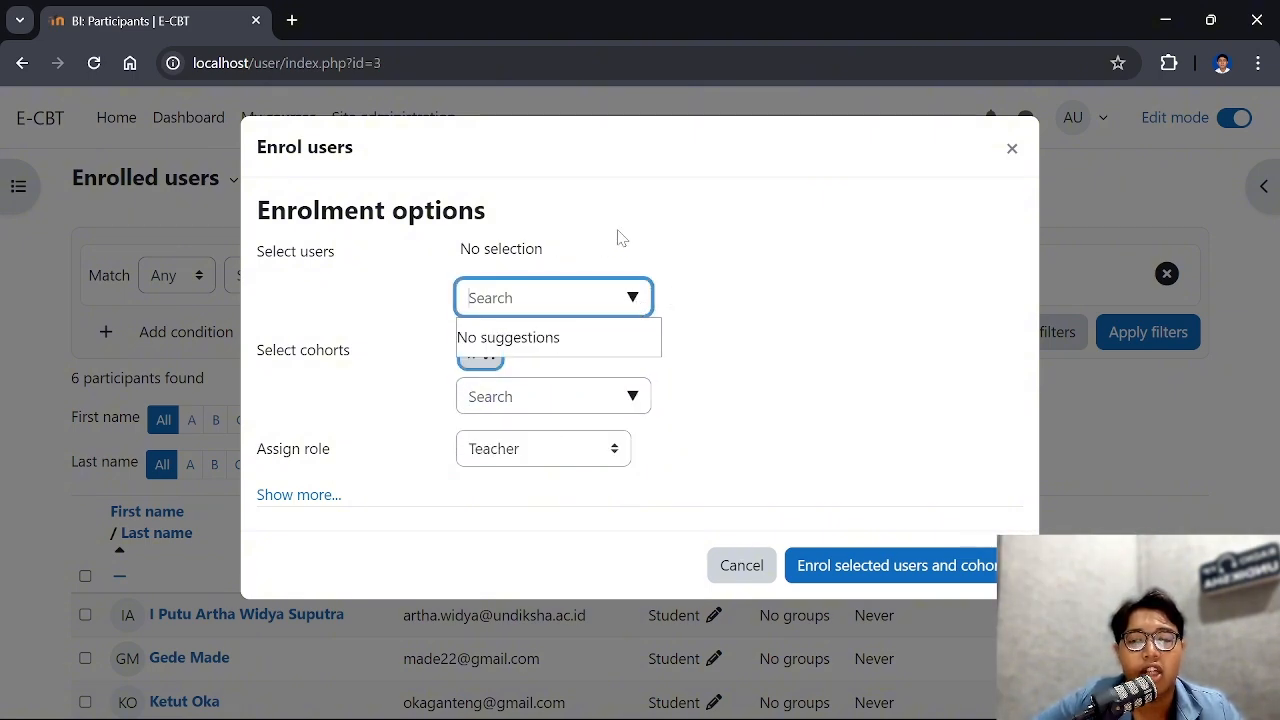
left_click(636, 254)
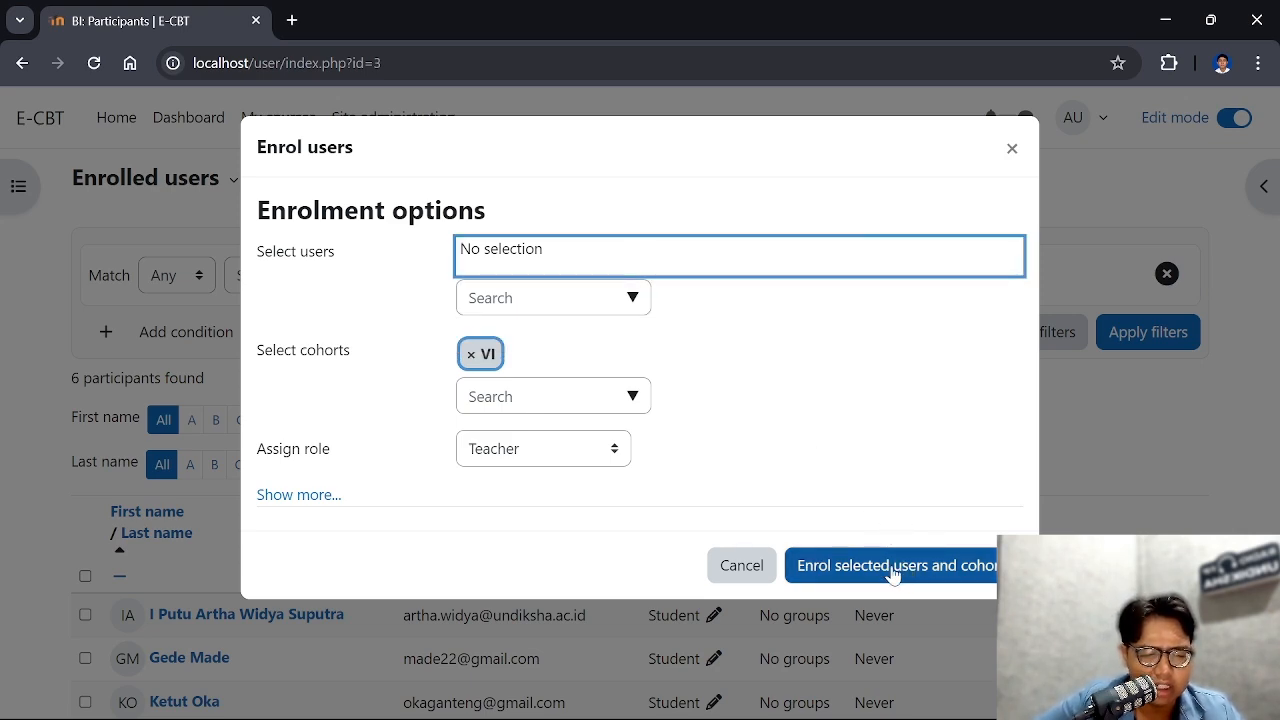
left_click(741, 566)
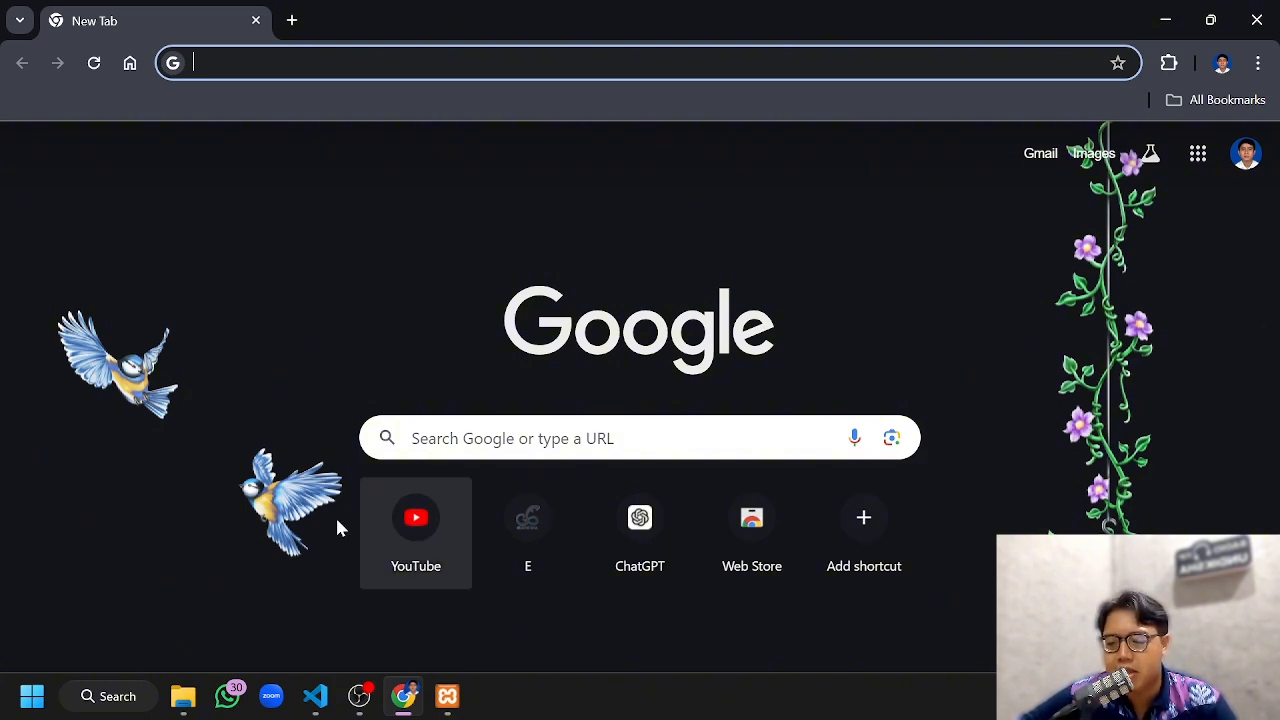
Open Command Prompt and run ipconfig to list the computer's network addresses
left_click(123, 697)
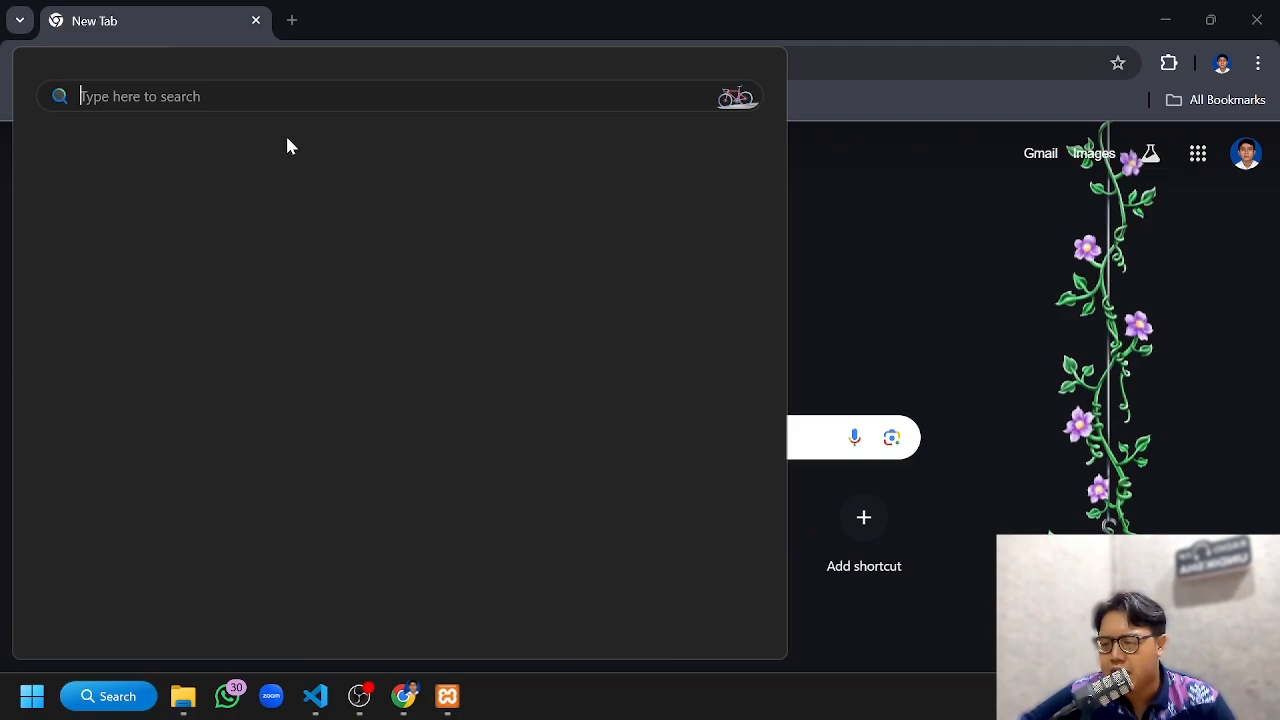
type("cmd")
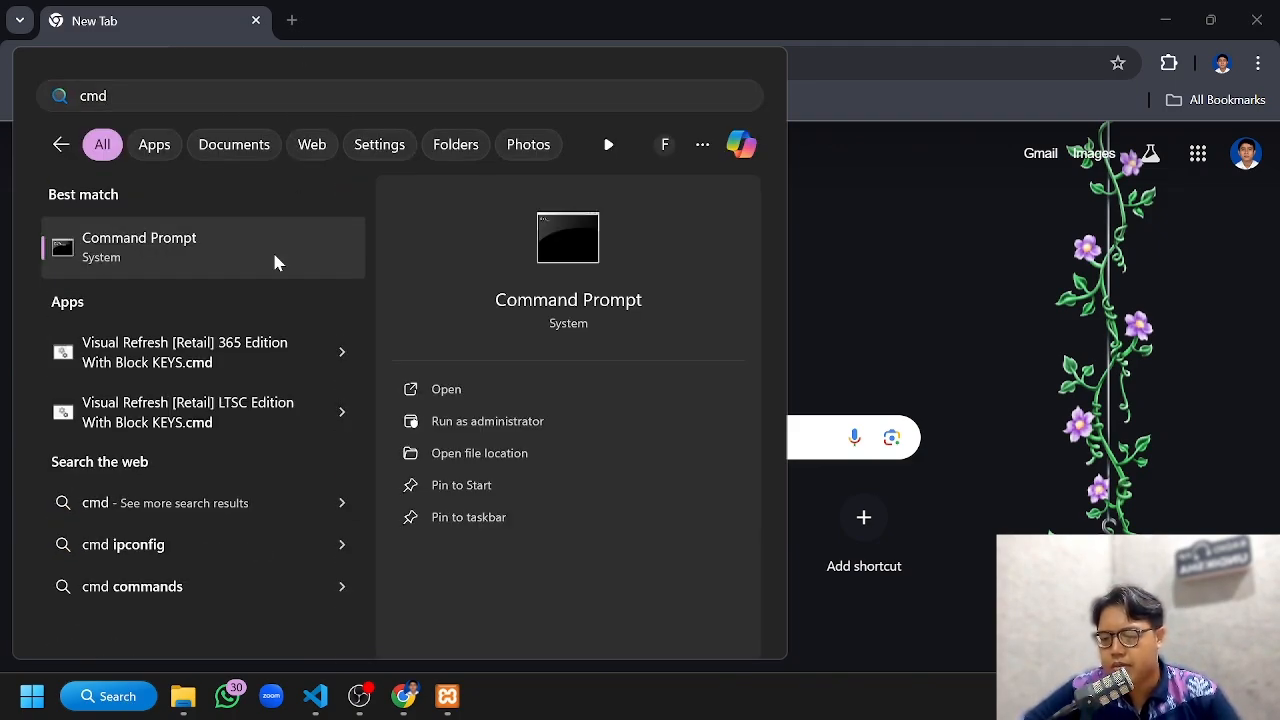
left_click(277, 260)
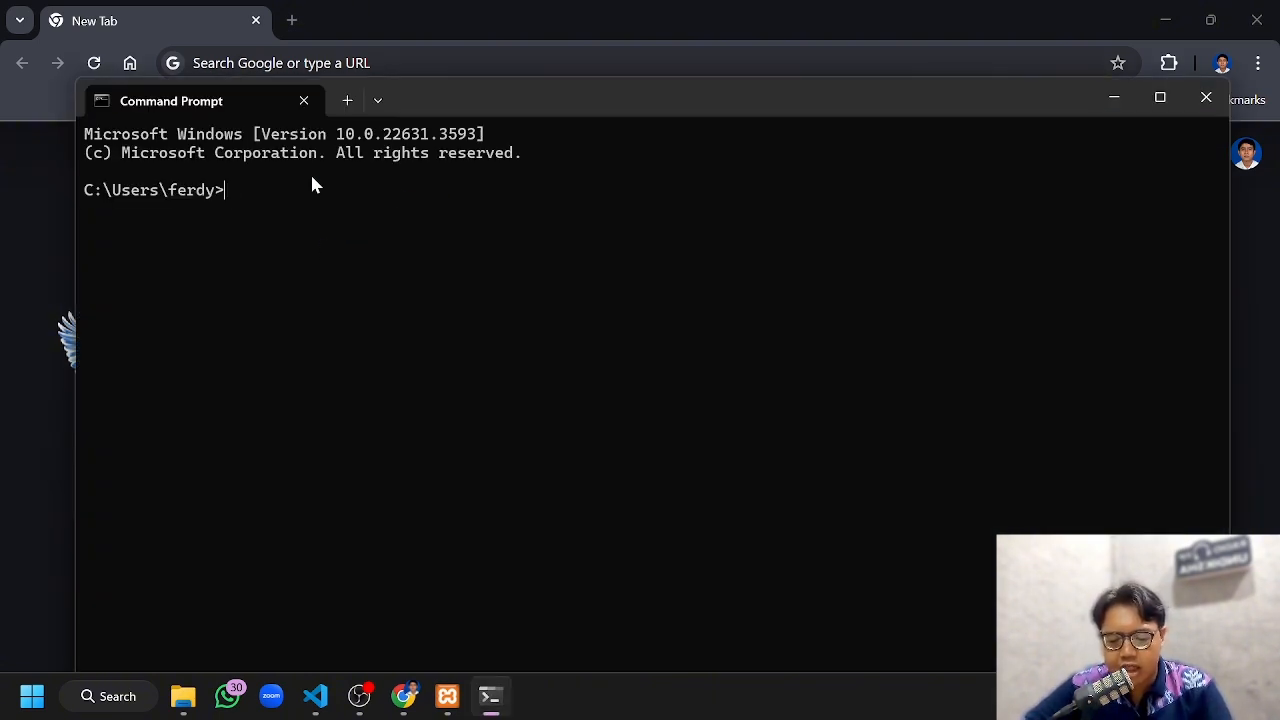
type("ipconfig")
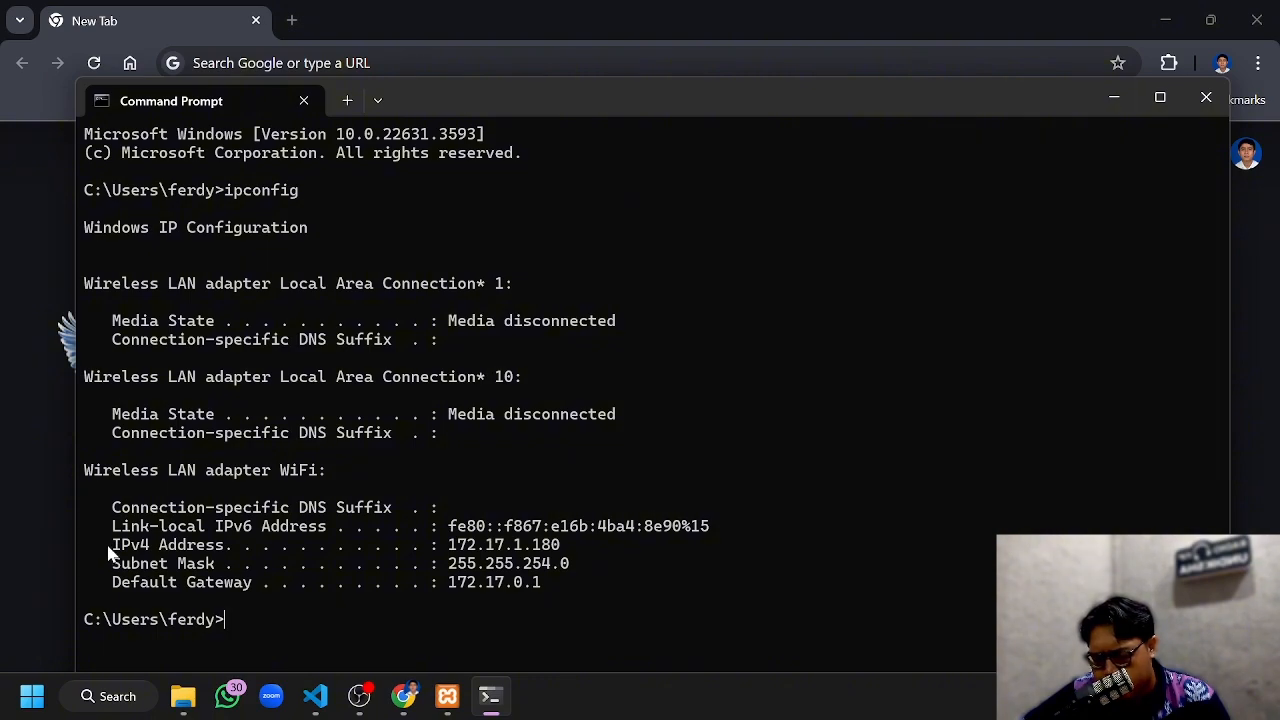
Copy the IPv4 address of the WiFi adapter from the ipconfig output
left_click_drag(108, 546, 588, 541)
left_click(631, 544)
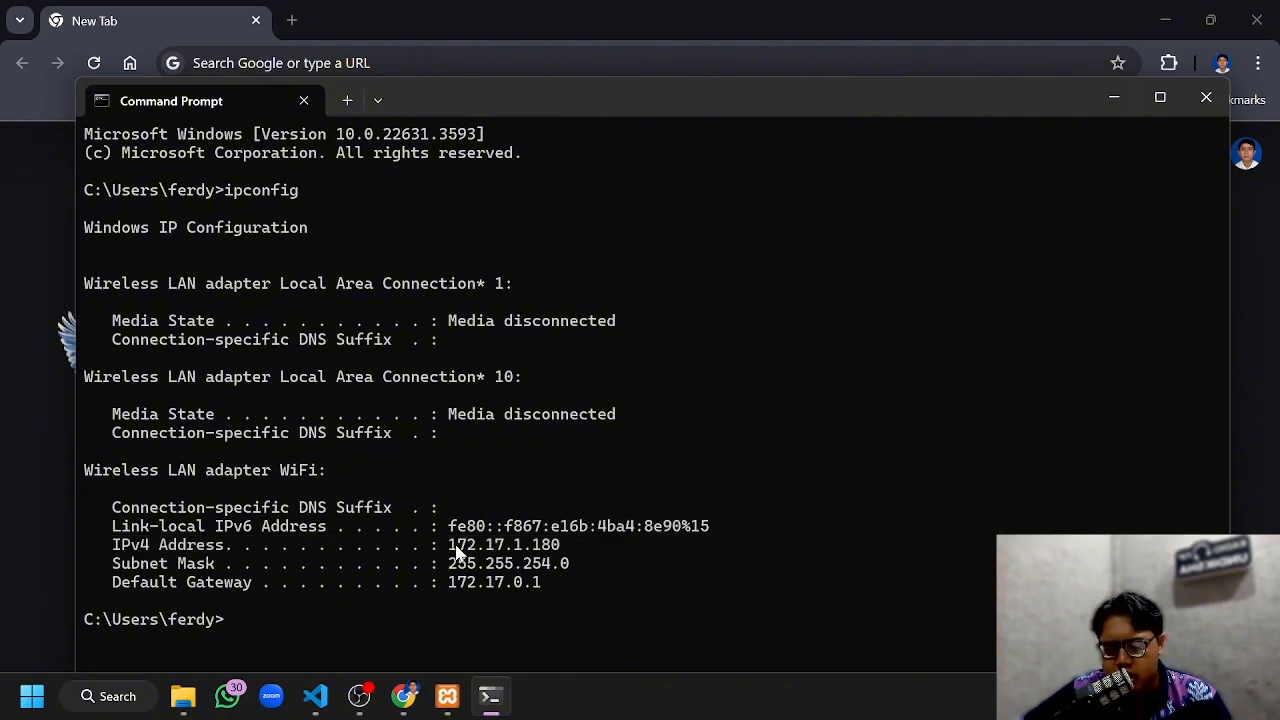
left_click_drag(450, 548, 573, 547)
left_click(548, 551)
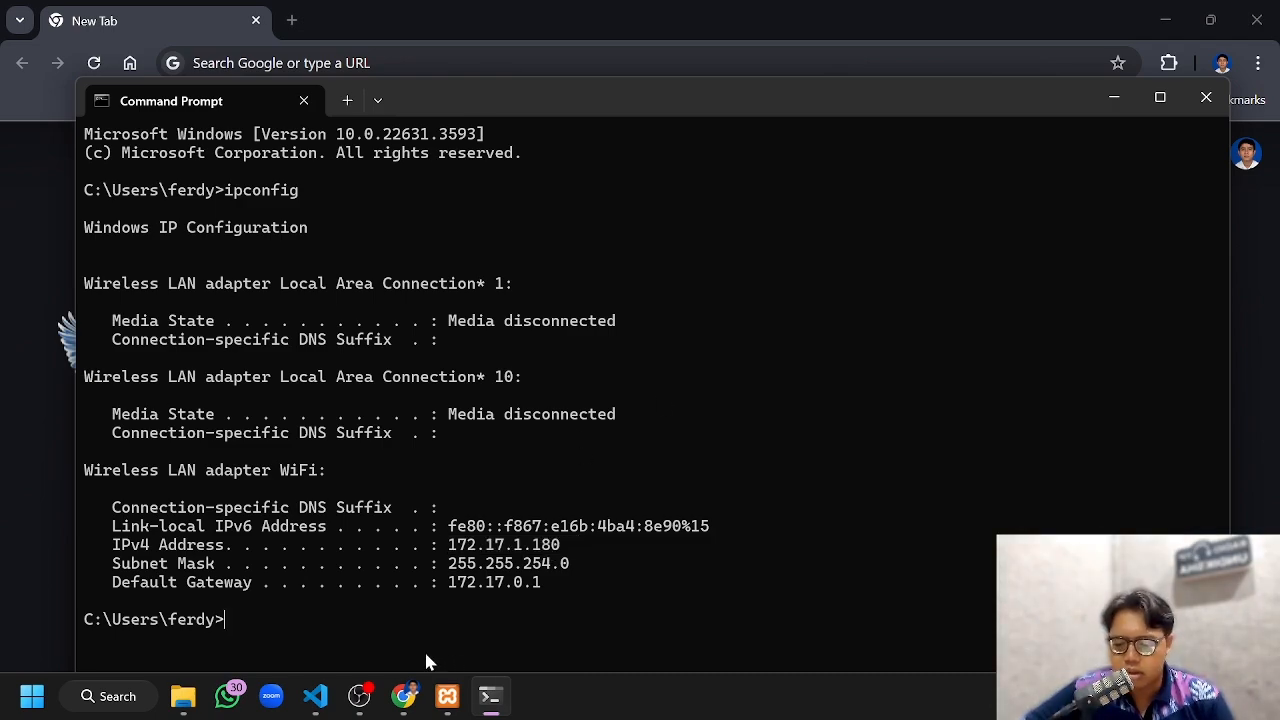
Find config.php from C:\xampp\htdocs\server\moodle in File Explorer, switch to it in Visual Studio Code, and go to the wwwroot setting
left_click(183, 696)
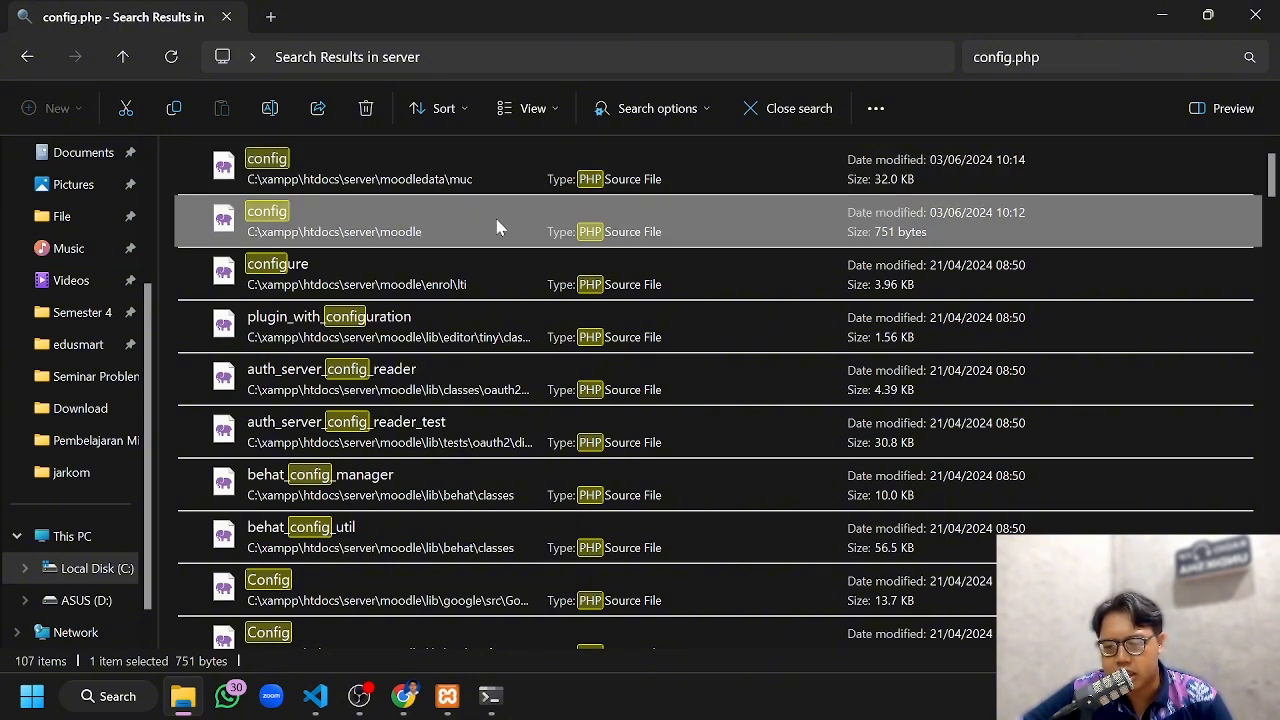
right_click(497, 226)
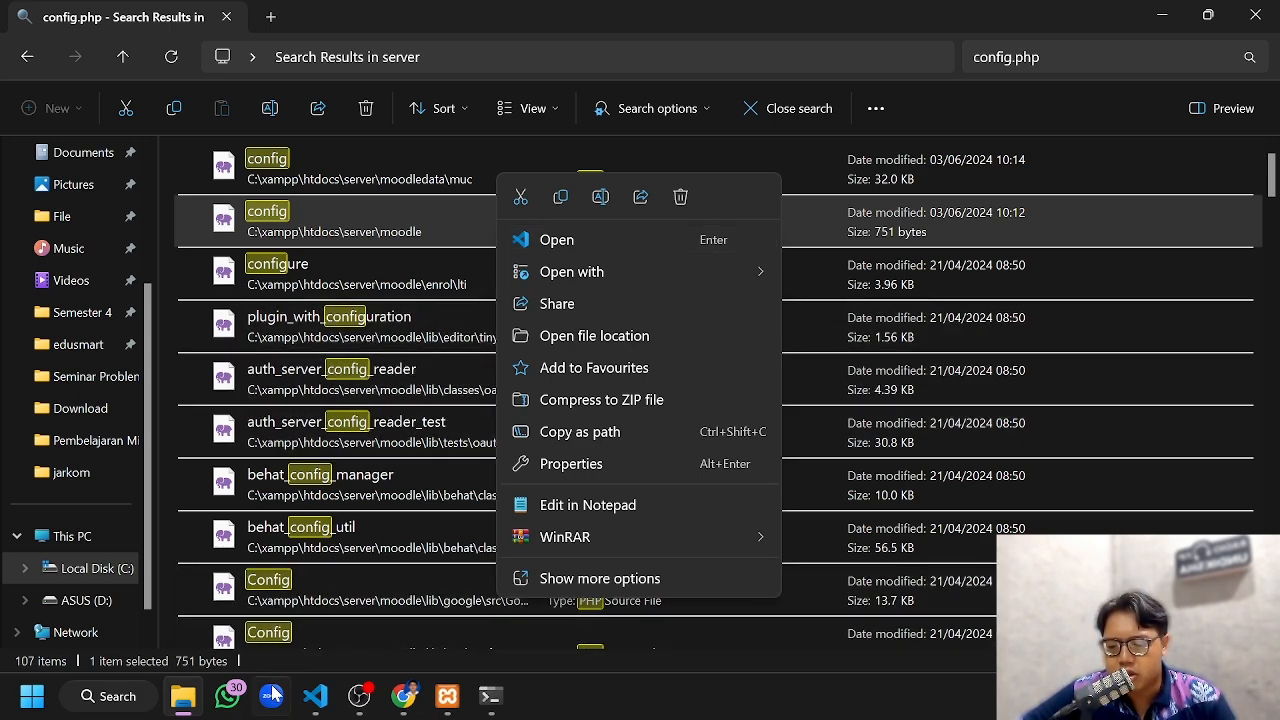
left_click(316, 698)
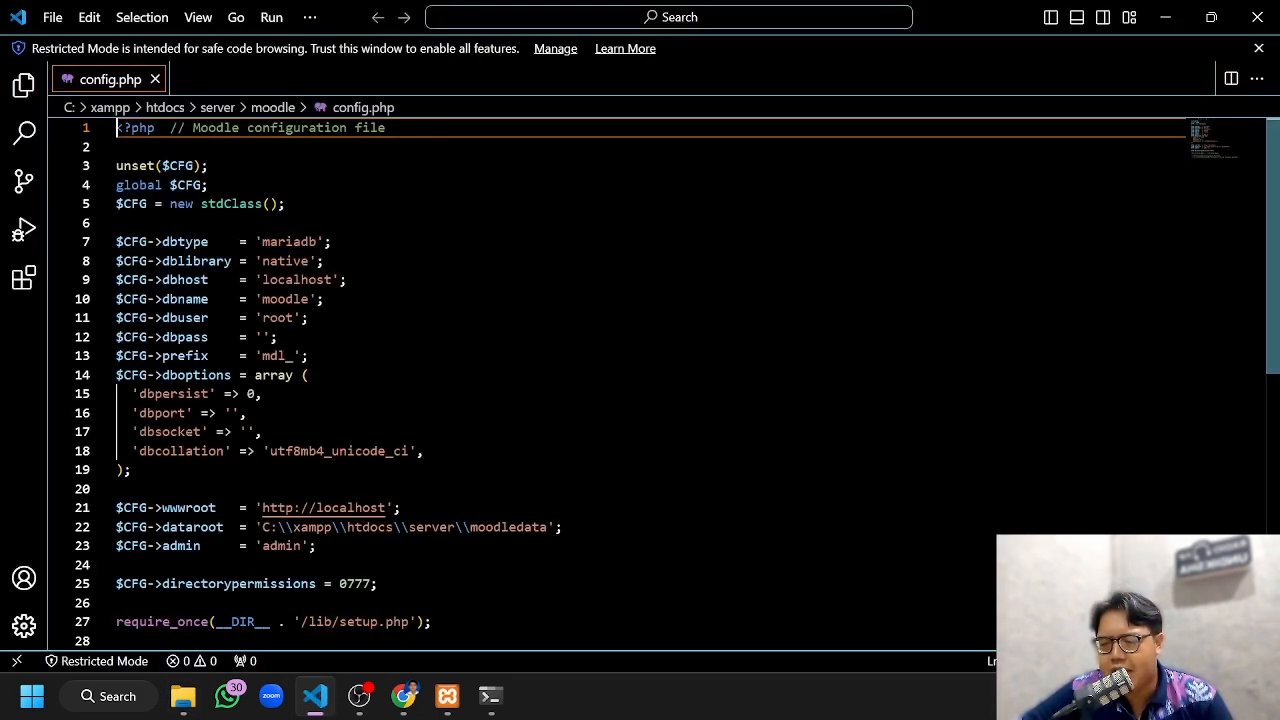
scroll(640, 380, "down", 3)
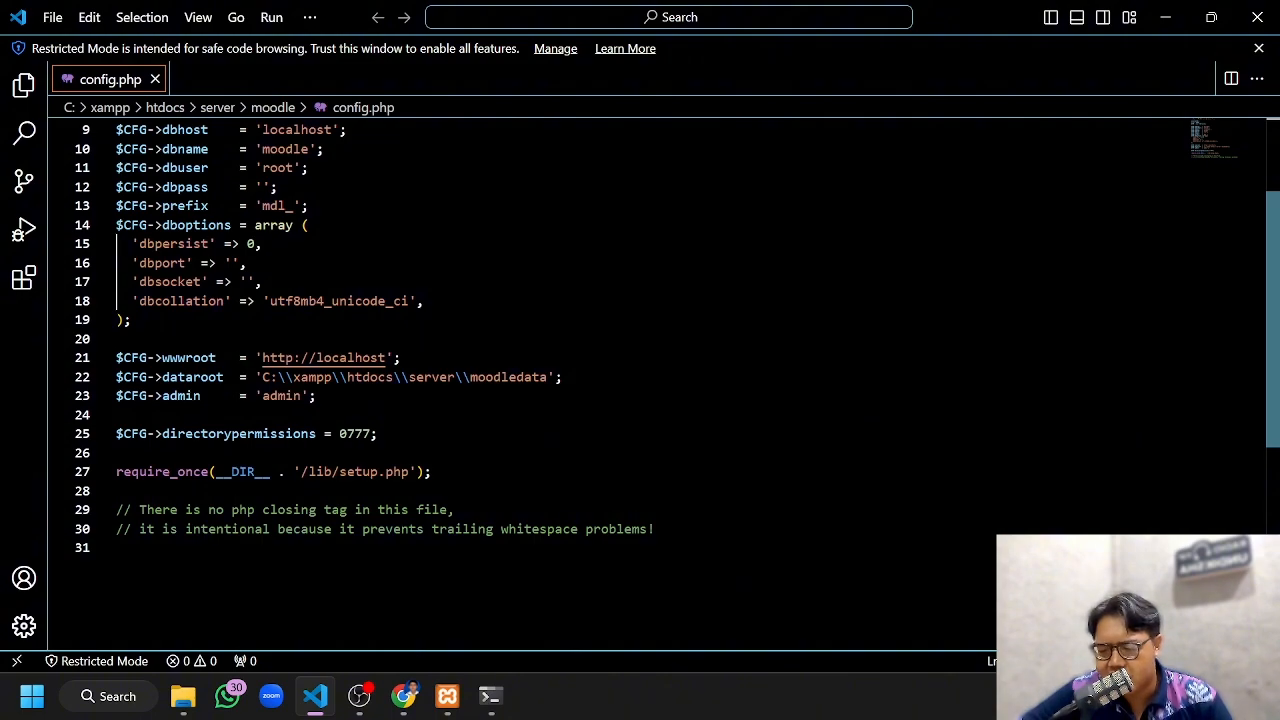
Replace localhost in the $CFG->wwwroot address with 172.17.1.180, save config.php, and minimize the editor
left_click_drag(316, 358, 386, 362)
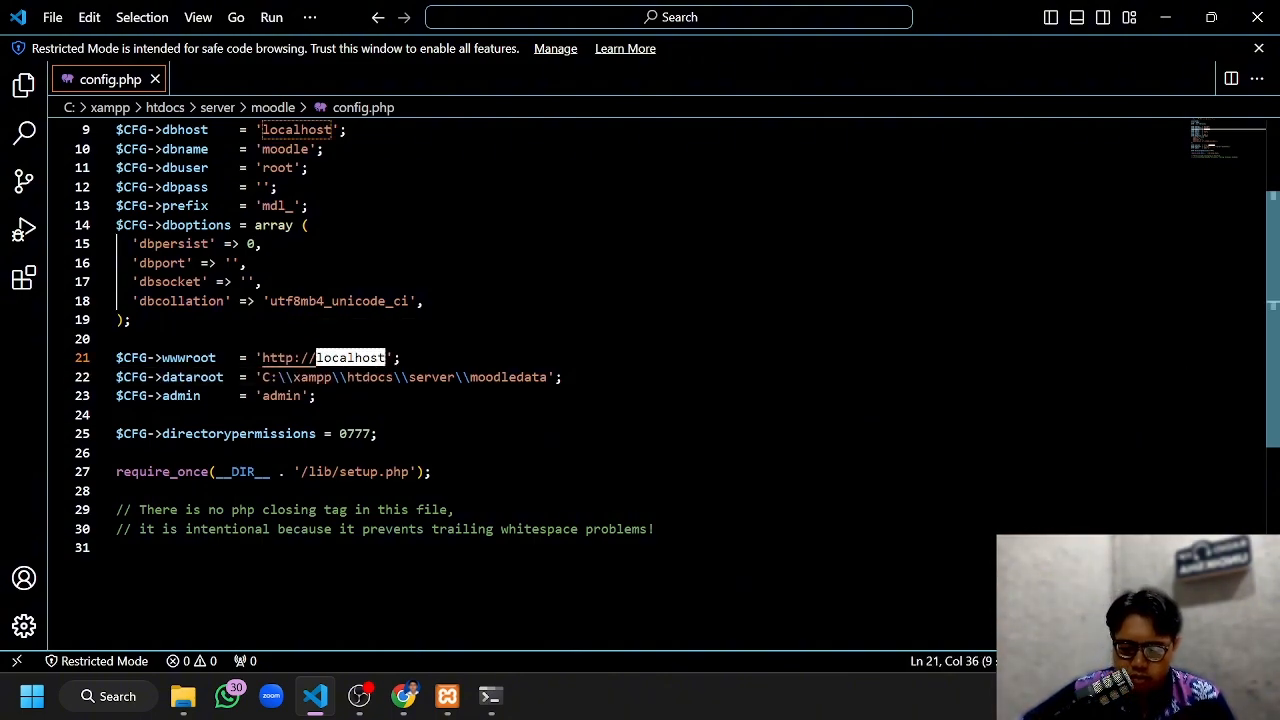
type("172.17.1.180")
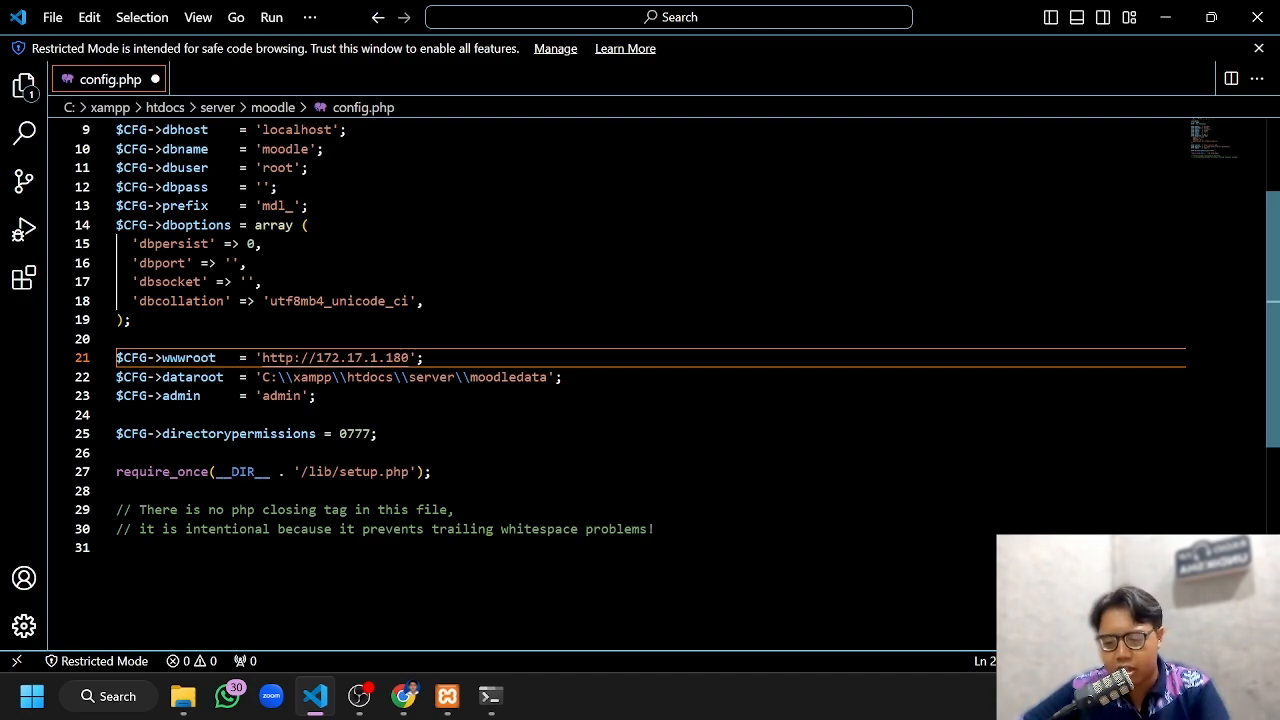
type("/")
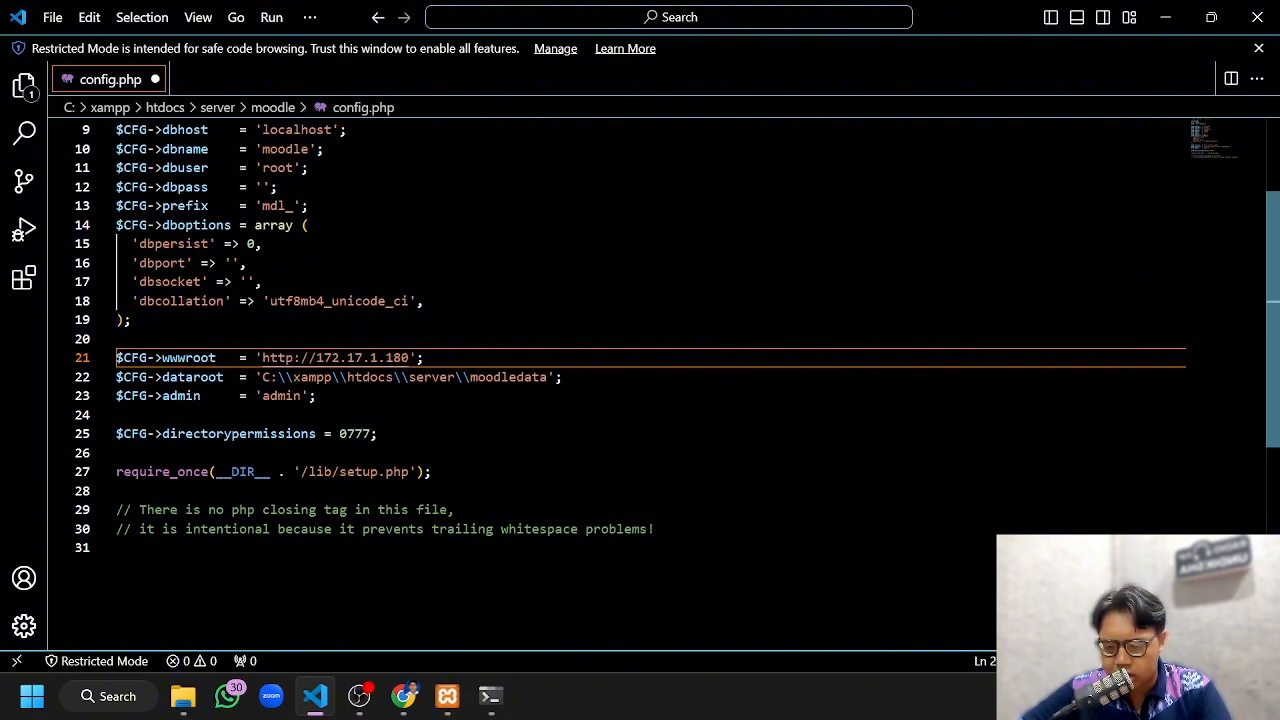
key("ctrl+s")
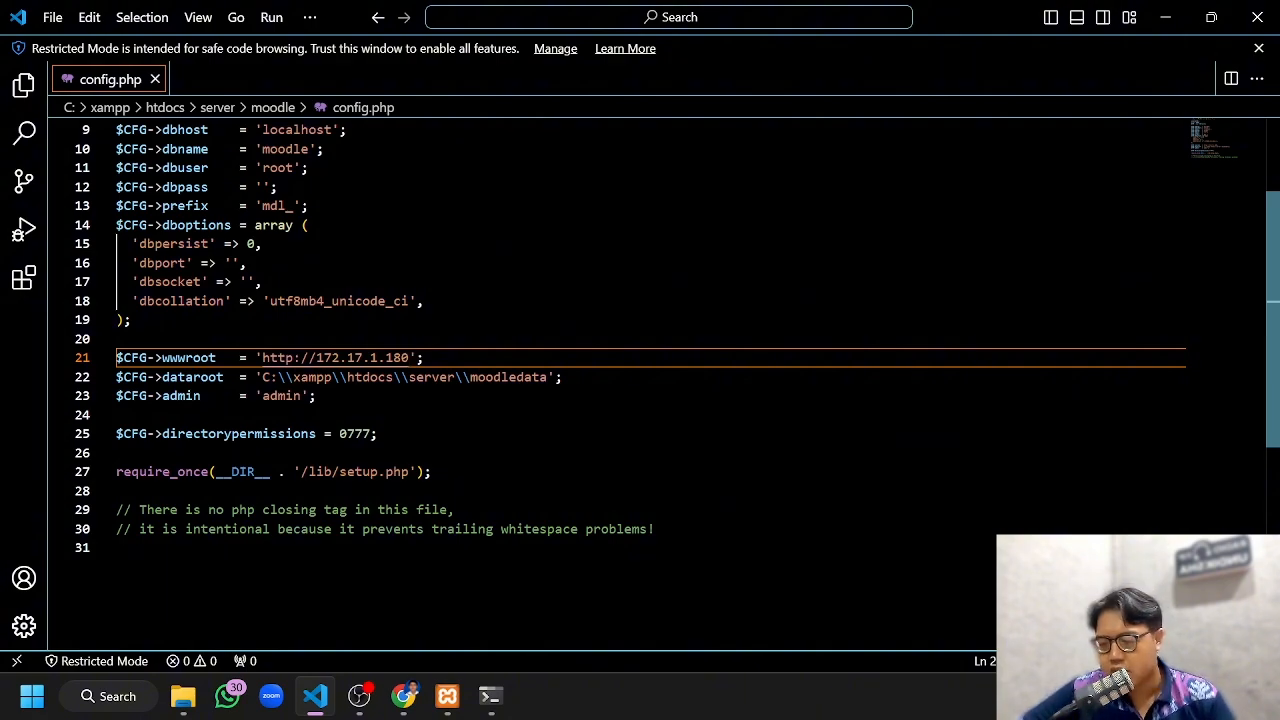
left_click(48, 16)
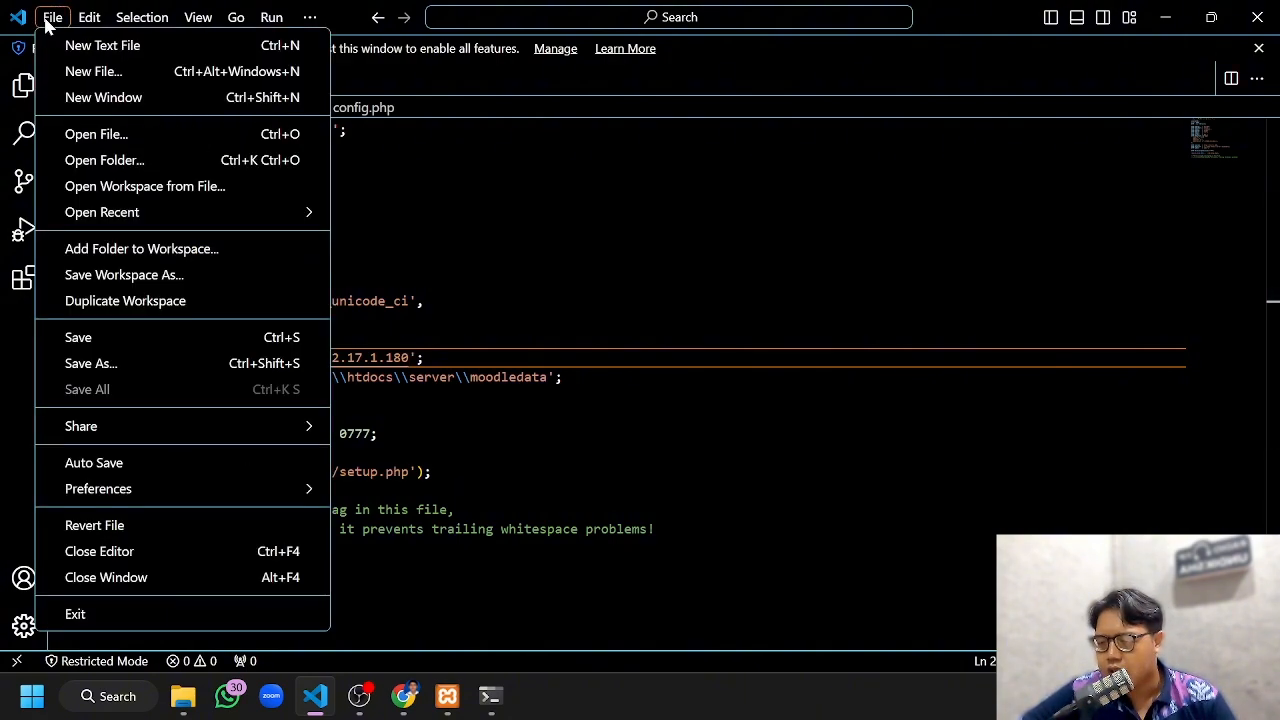
left_click(176, 336)
left_click(1165, 17)
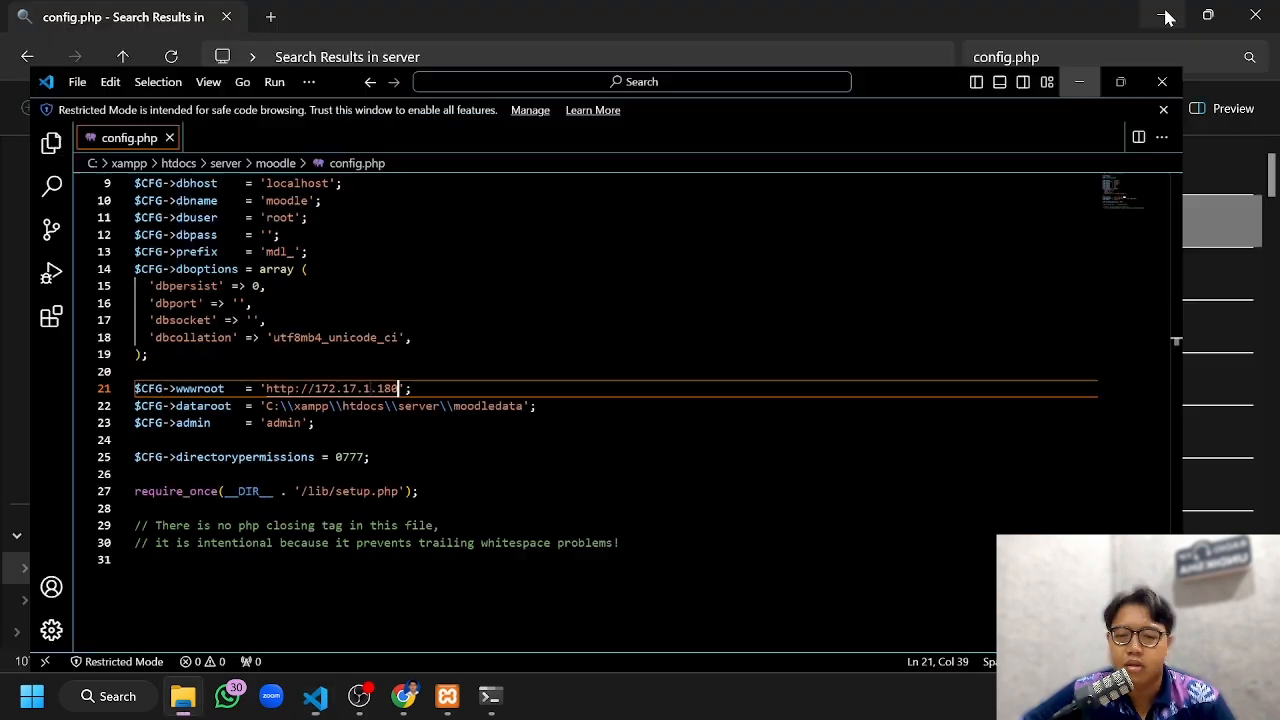
Switch to Chrome and load the Moodle site at the copied address 172.17.1.180
left_click(404, 696)
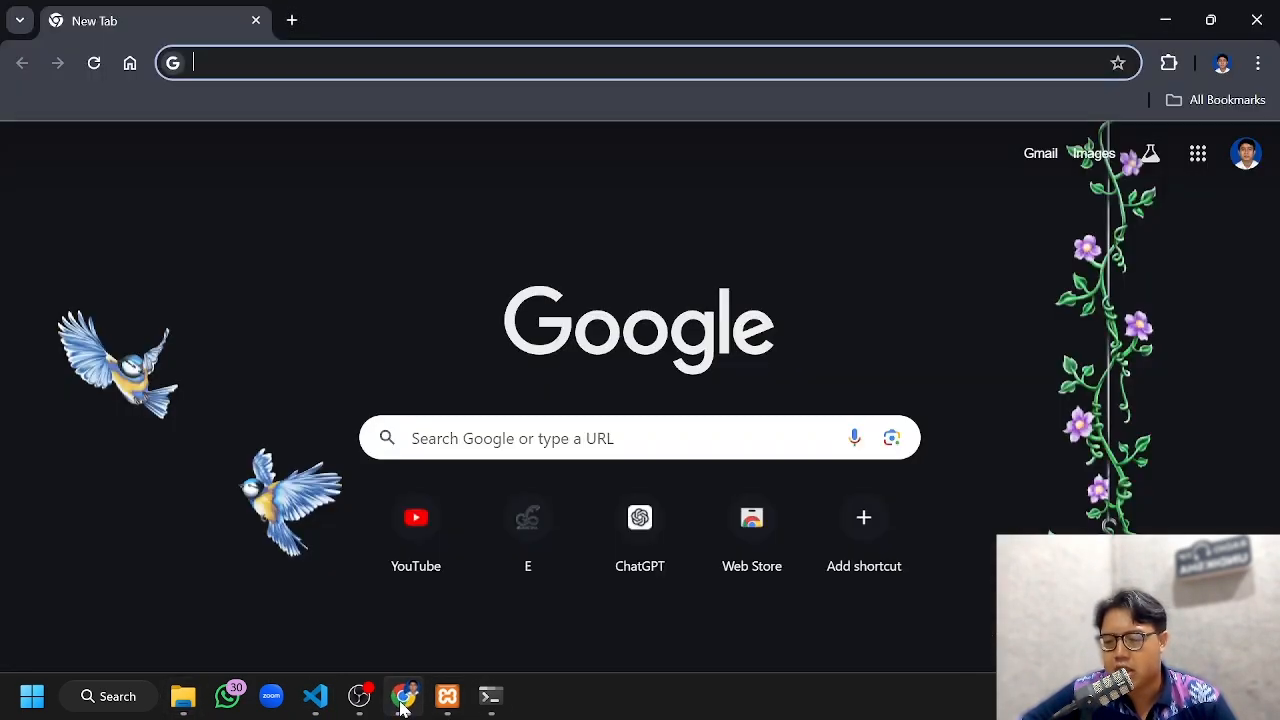
left_click(420, 62)
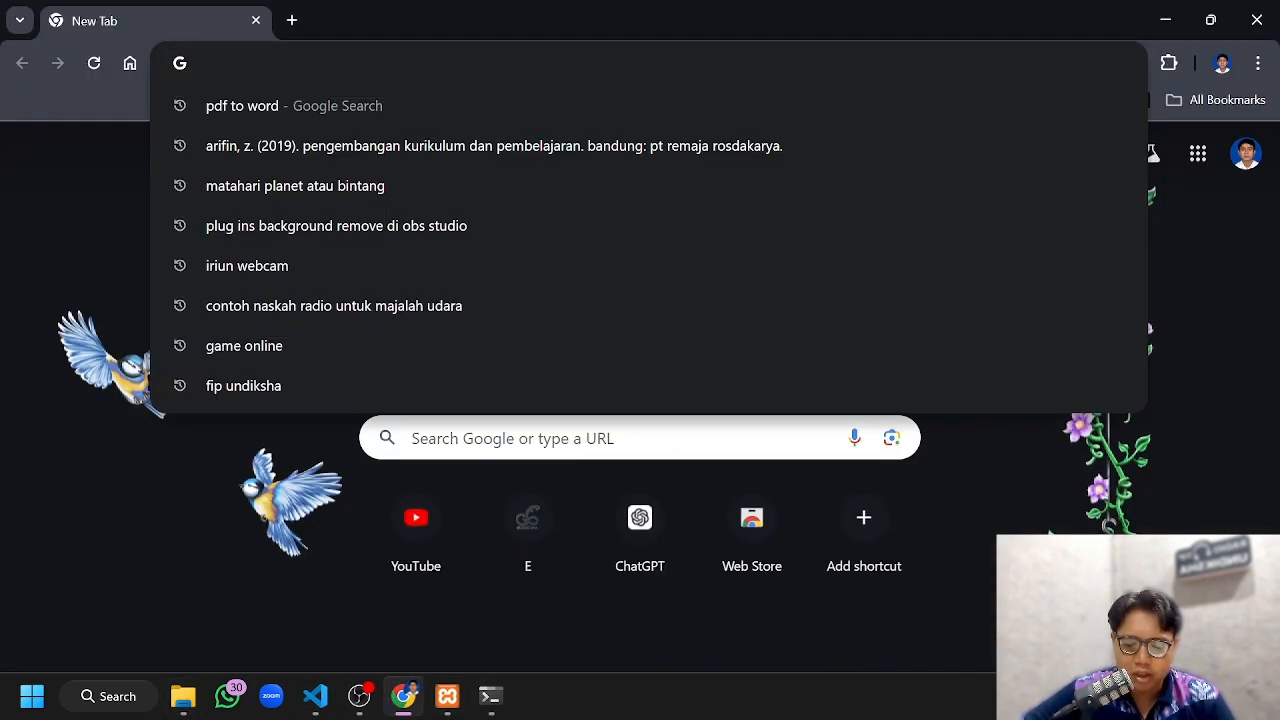
type("V")
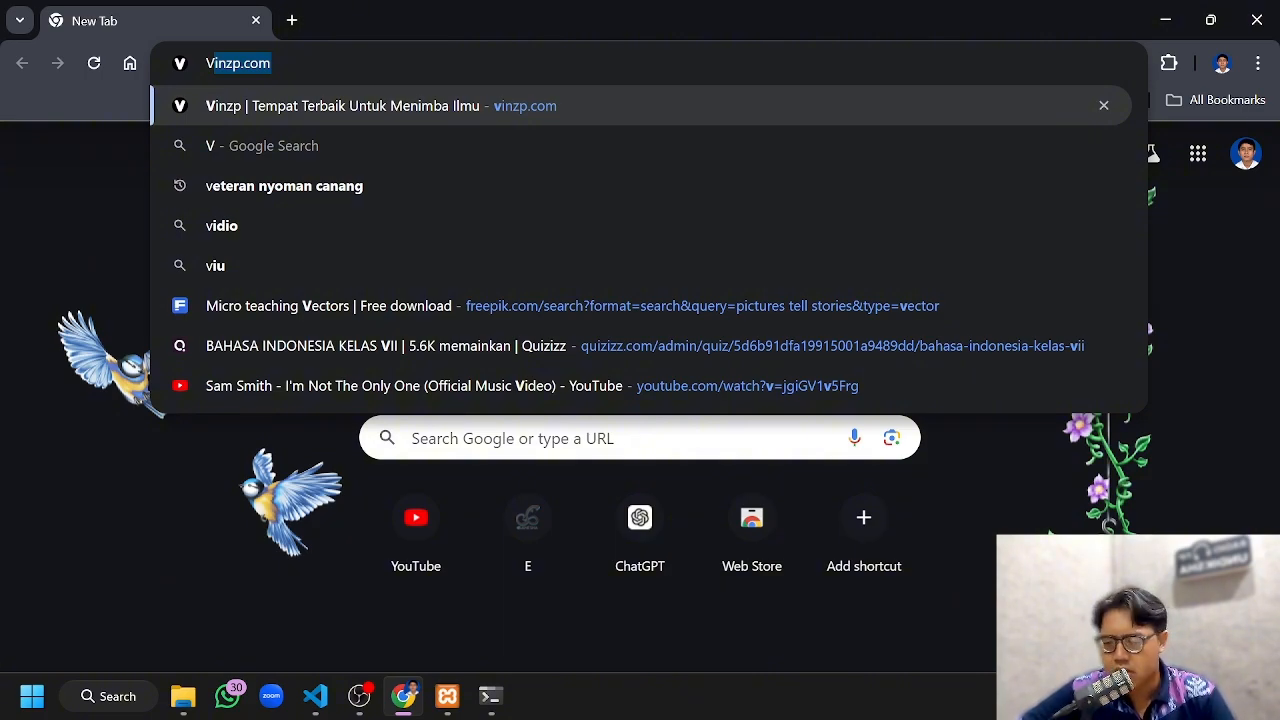
key("BackSpace")
key("BackSpace")
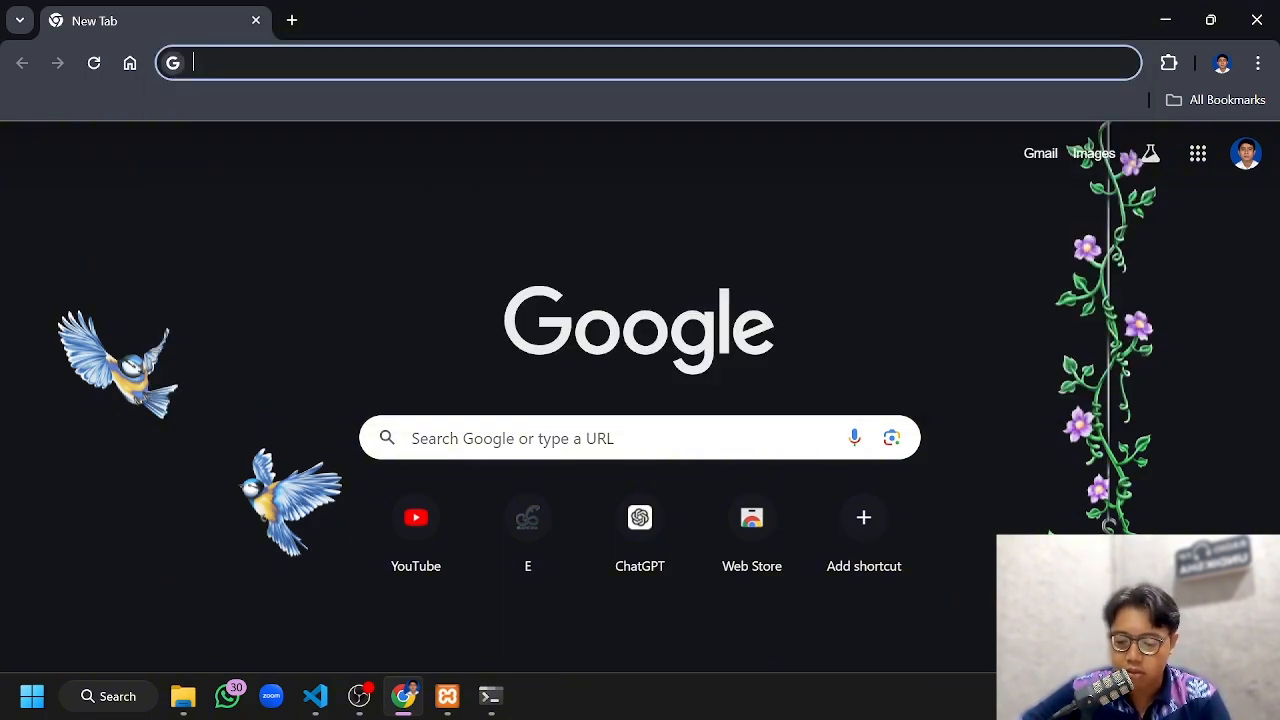
type("172.17.1.180")
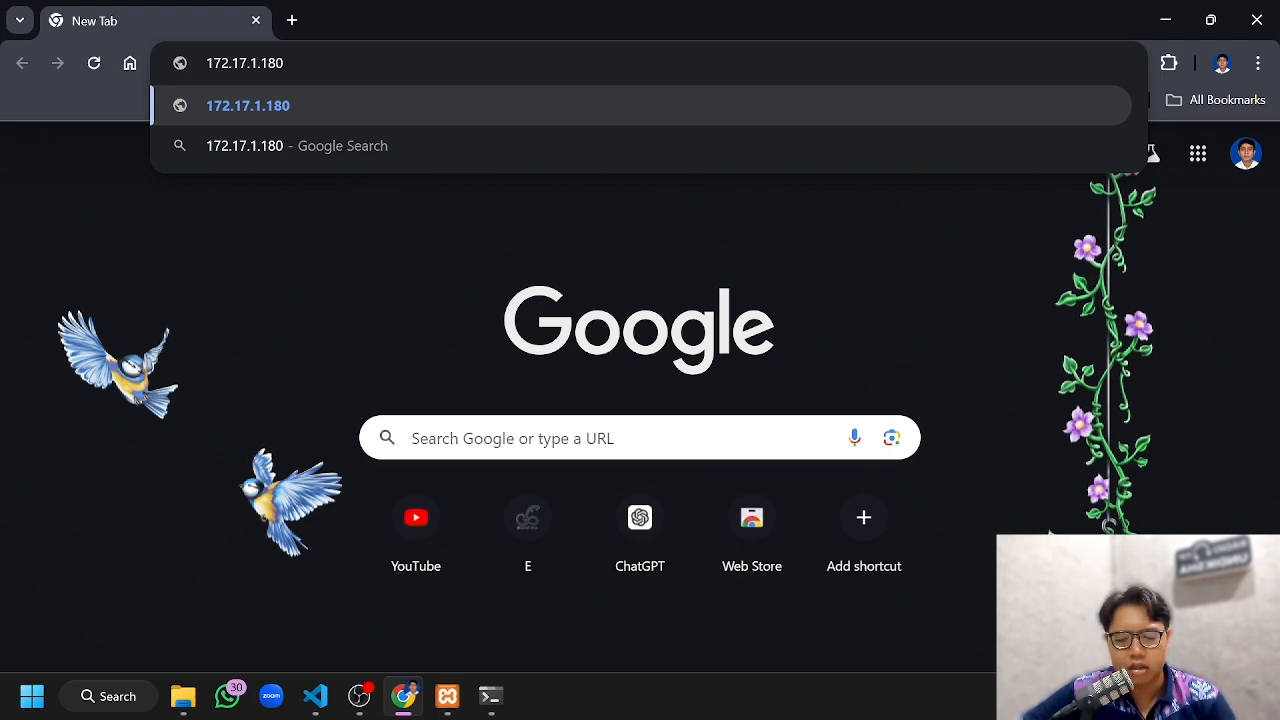
key("Return")
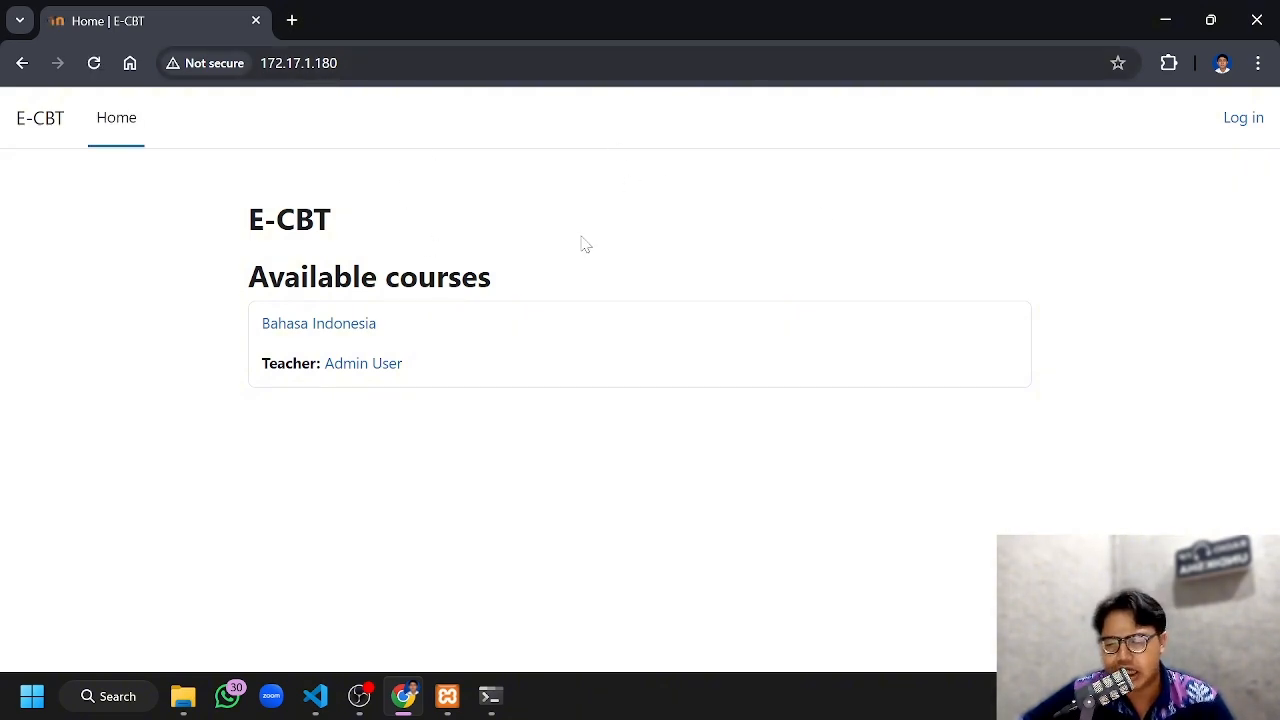
Log in to E-CBT with the student's username and account password, dismissing the browser's password prompt
left_click(1243, 119)
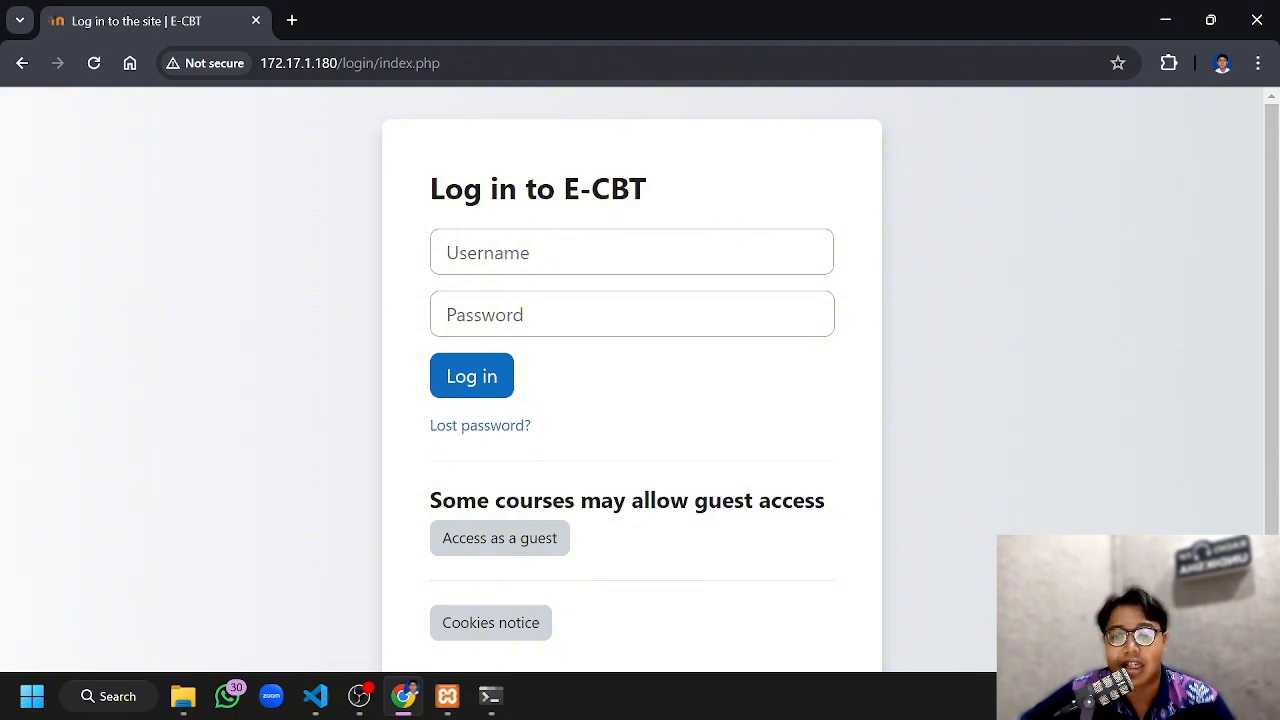
left_click(620, 252)
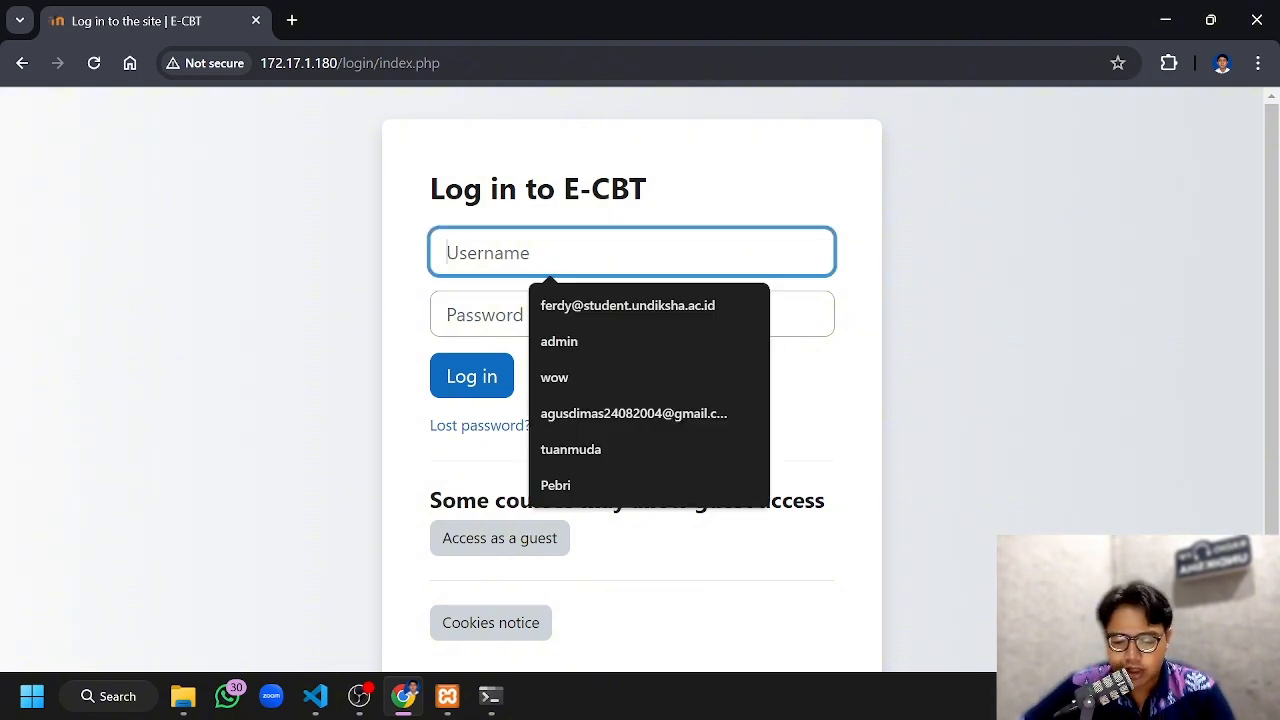
type("Peb")
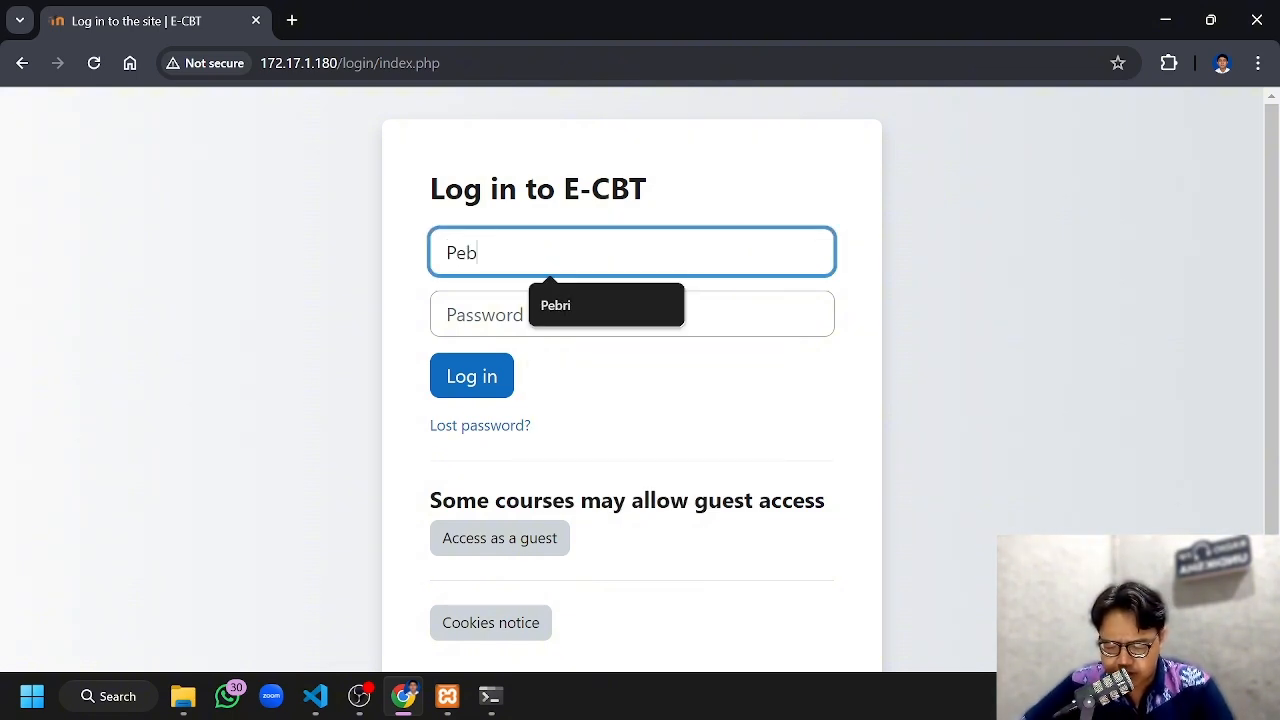
type("ri")
key("Tab")
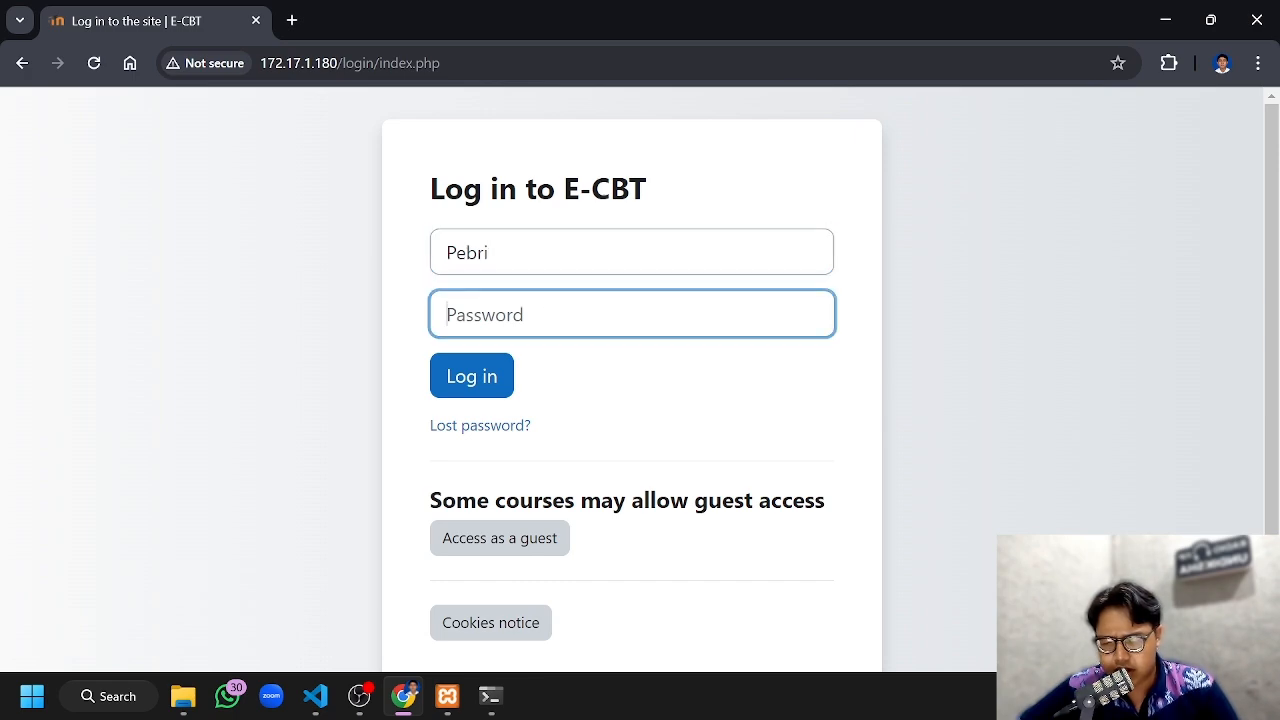
type("•")
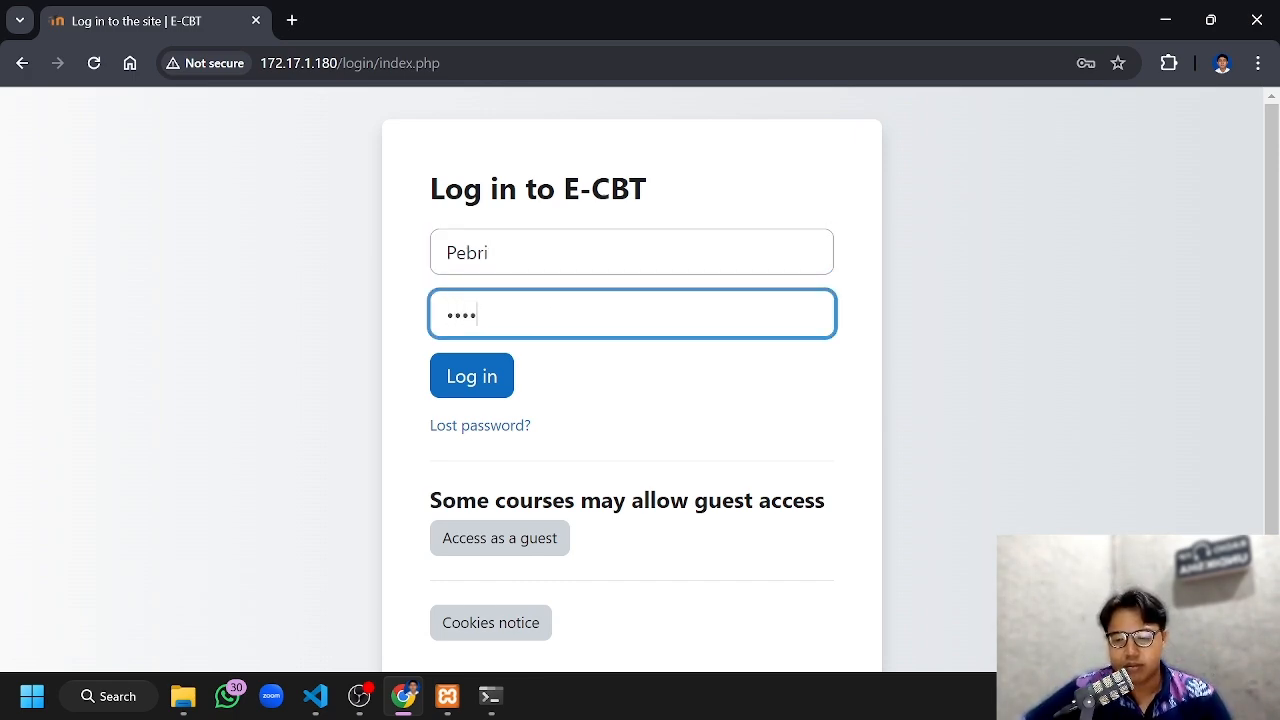
type("•••")
left_click(468, 379)
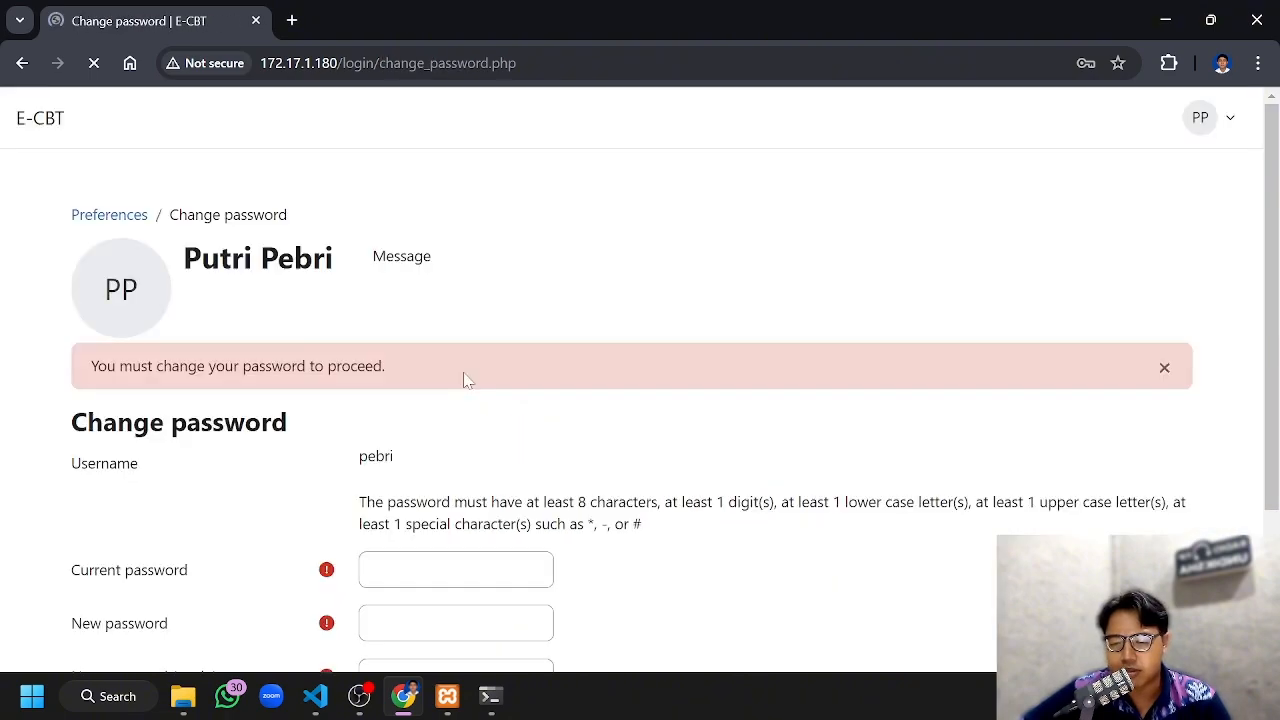
left_click(1111, 115)
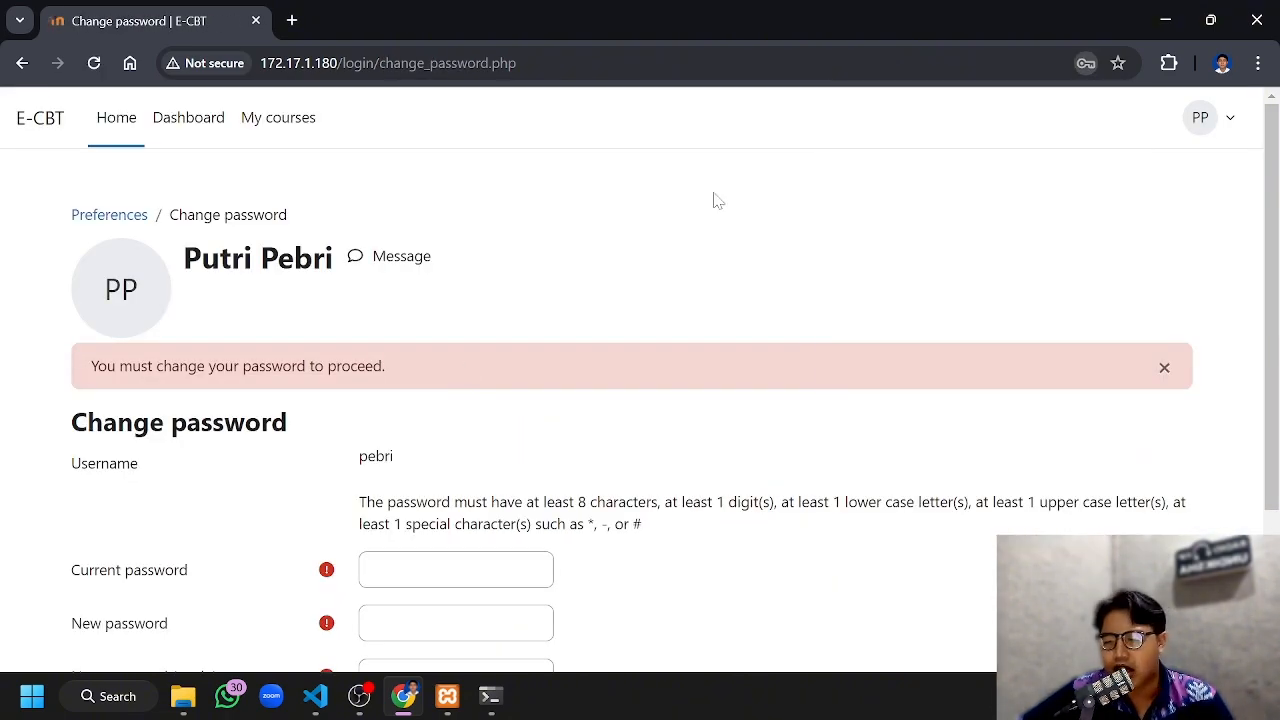
Change the student's account password by entering the current password and the new password twice, save it, and dismiss the browser's save-password offer
scroll(340, 229, "down", 2)
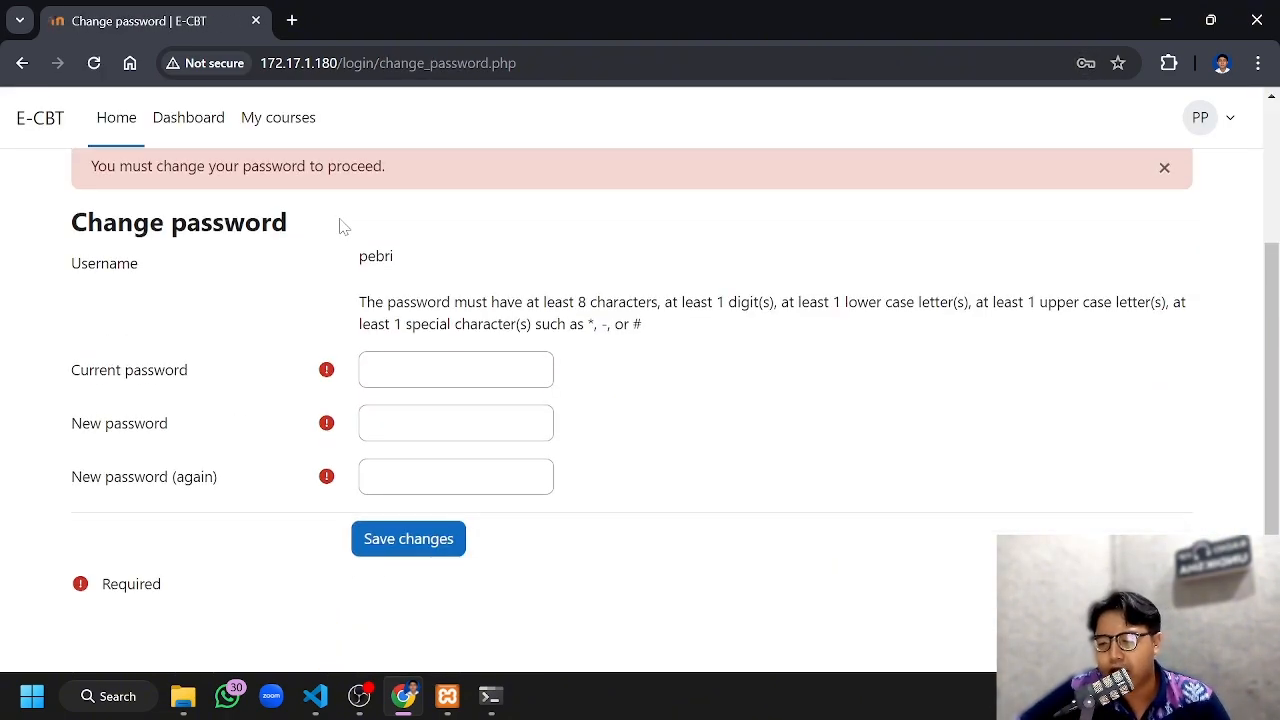
scroll(330, 230, "up", 2)
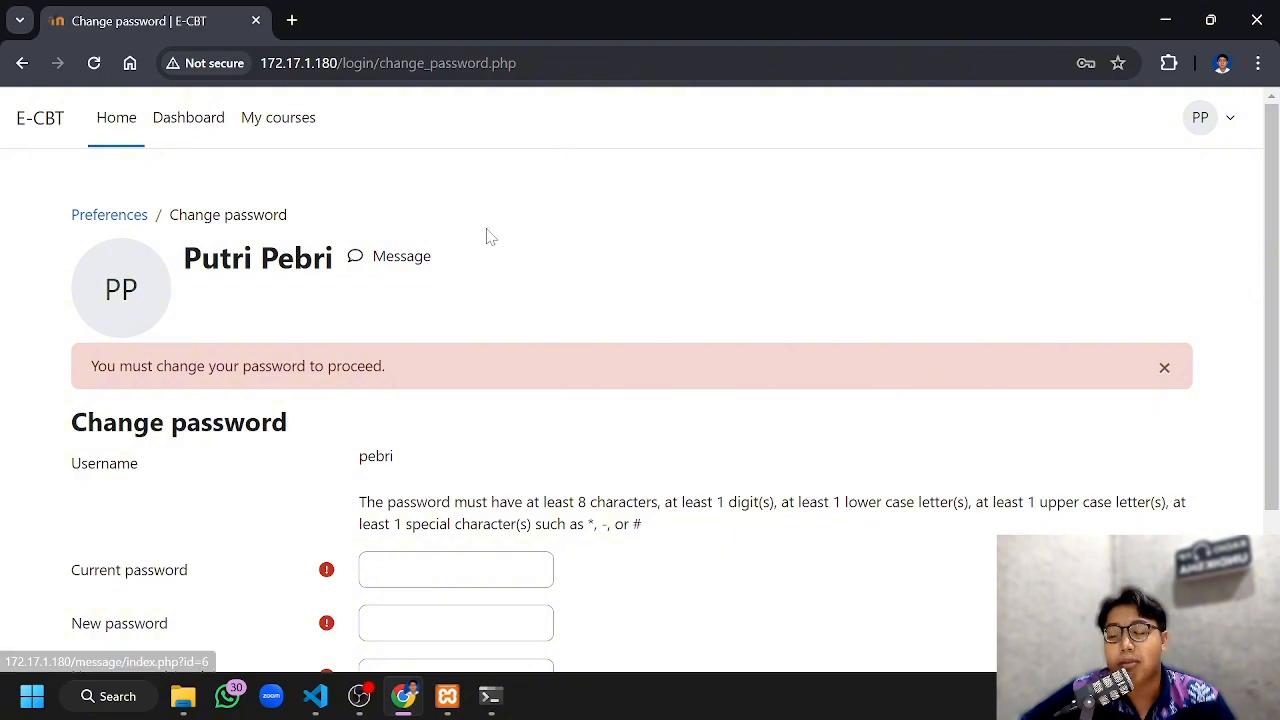
scroll(482, 245, "down", 2)
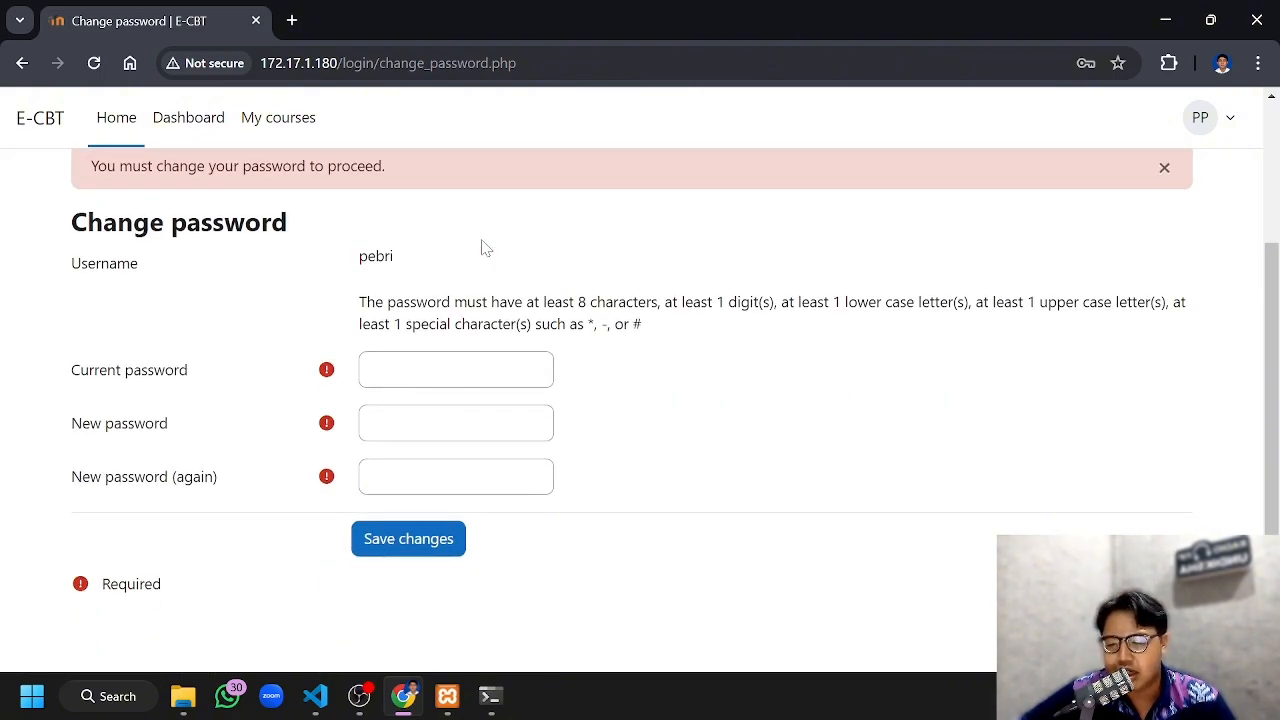
scroll(482, 248, "up", 1)
scroll(505, 258, "down", 1)
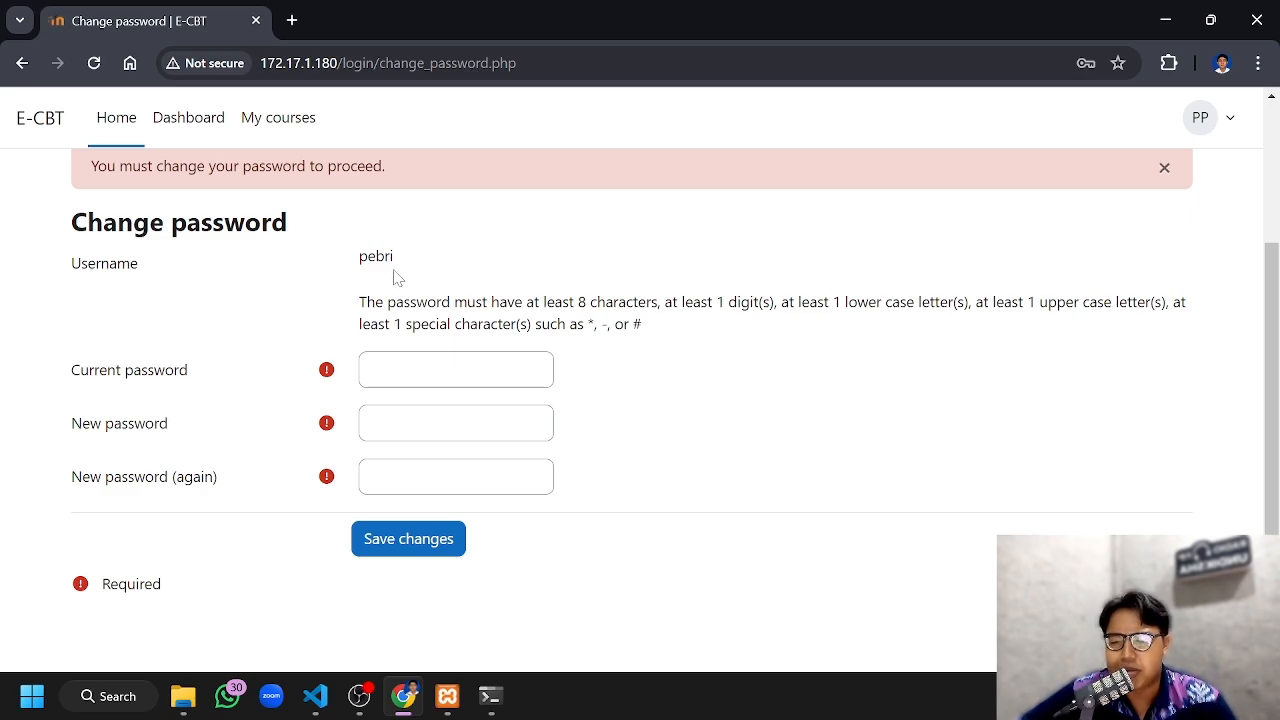
left_click(392, 370)
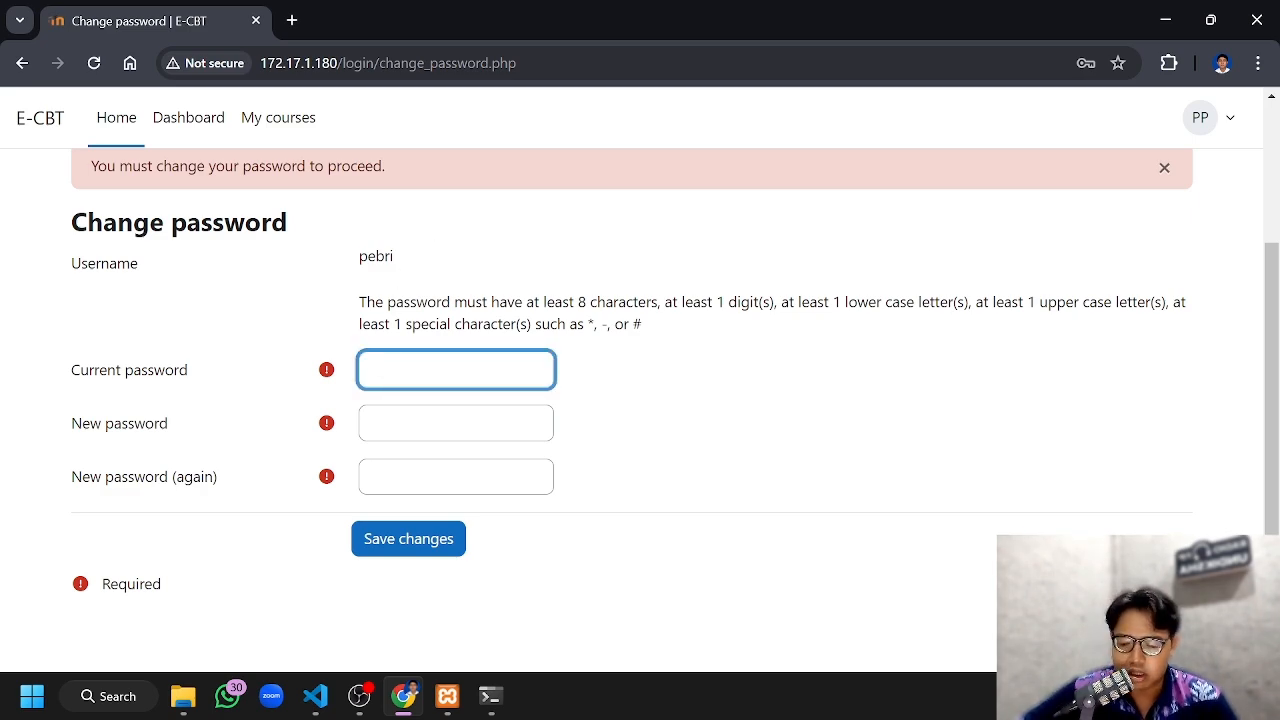
type("****")
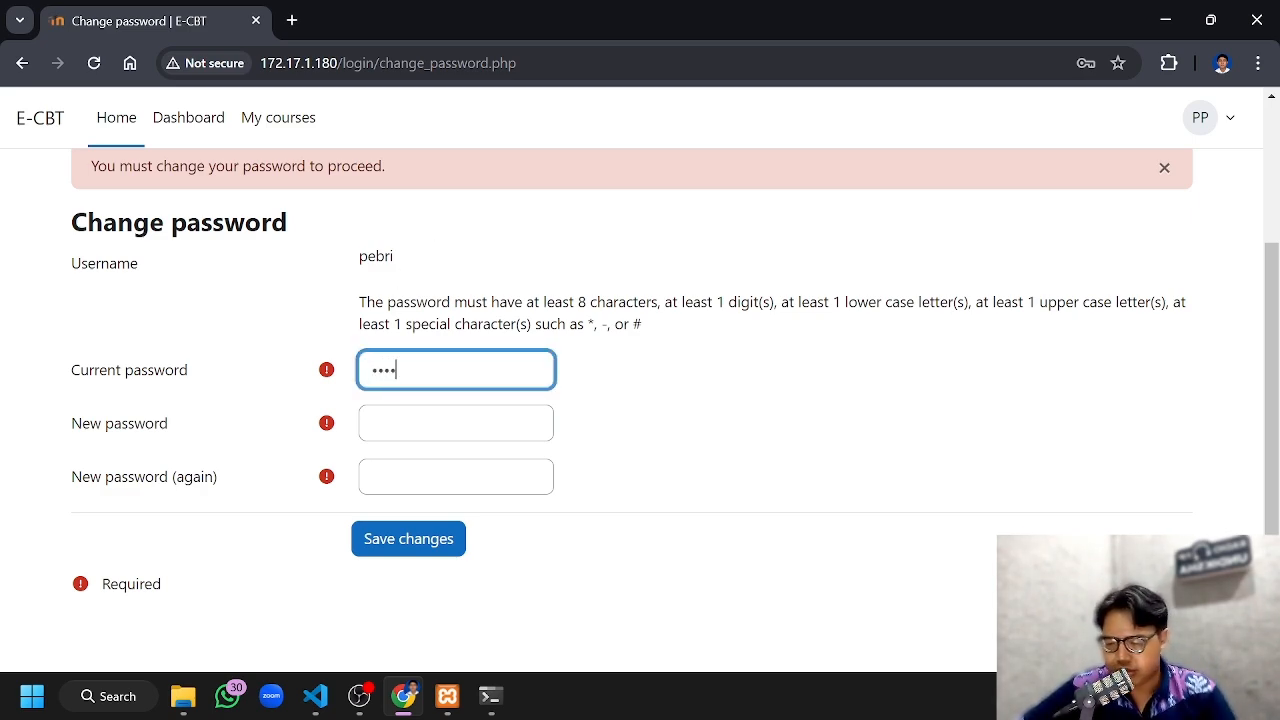
key("Tab")
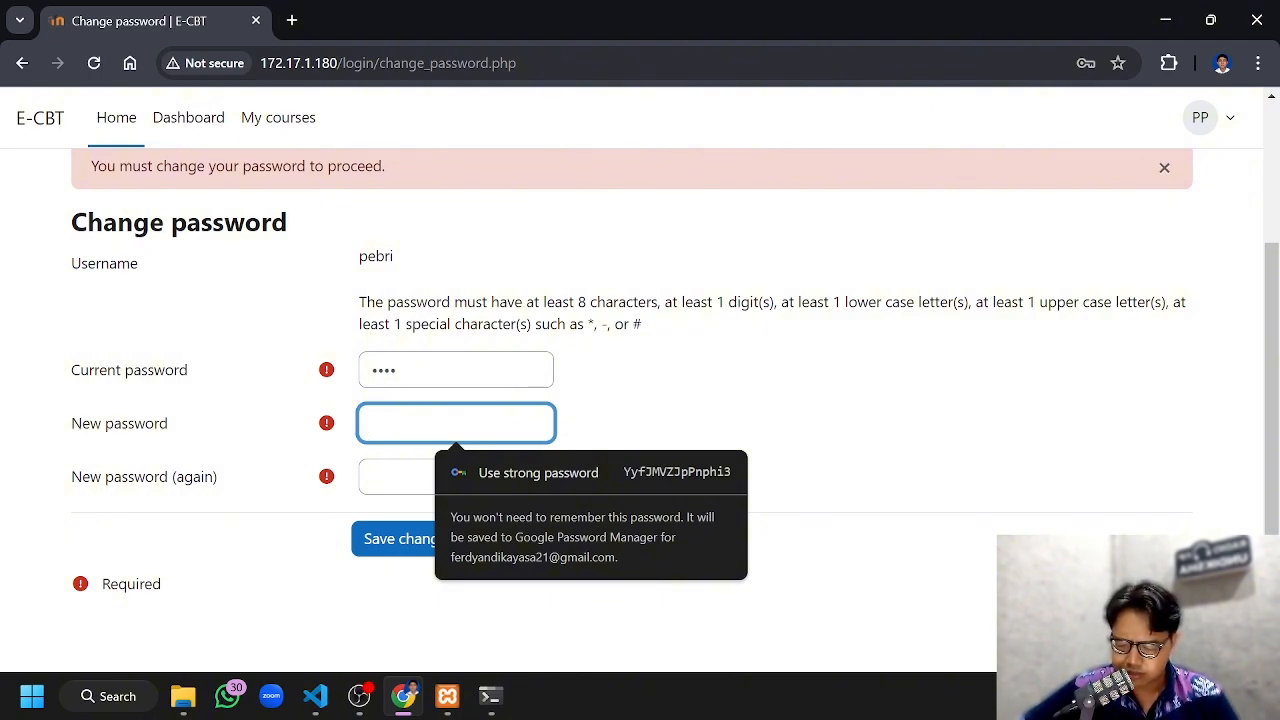
type("*******")
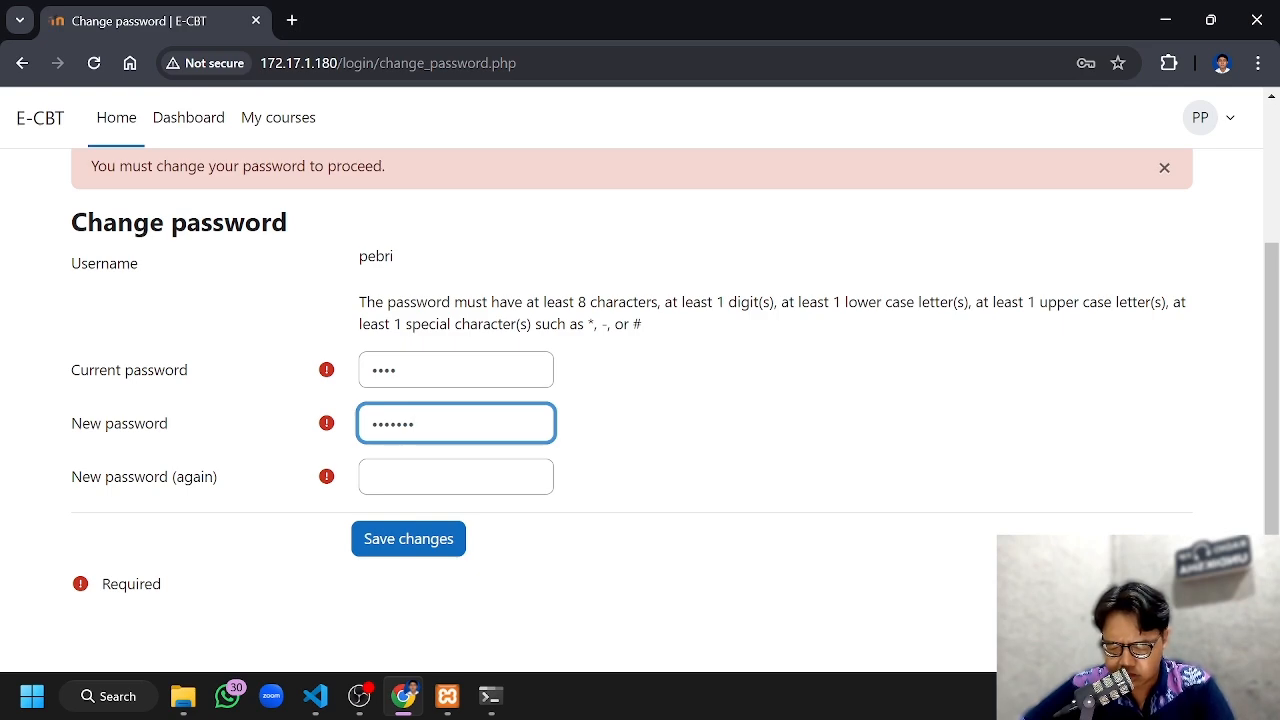
type("**")
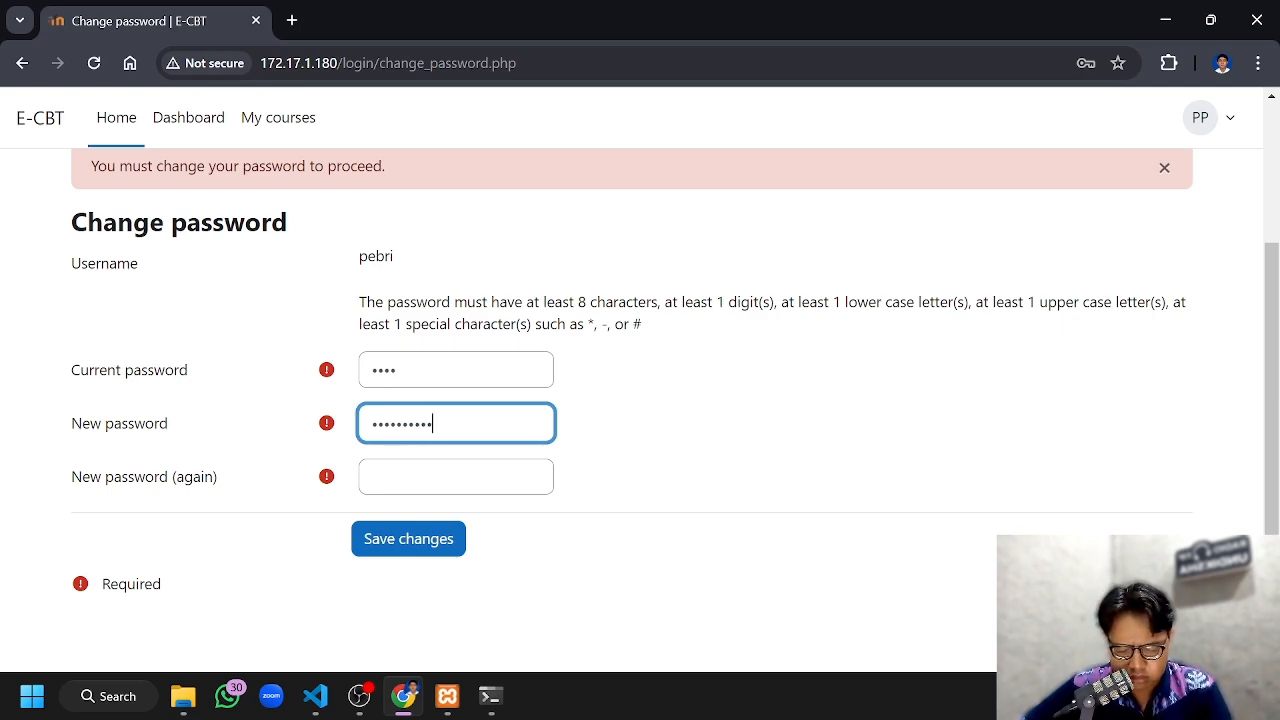
key("Tab")
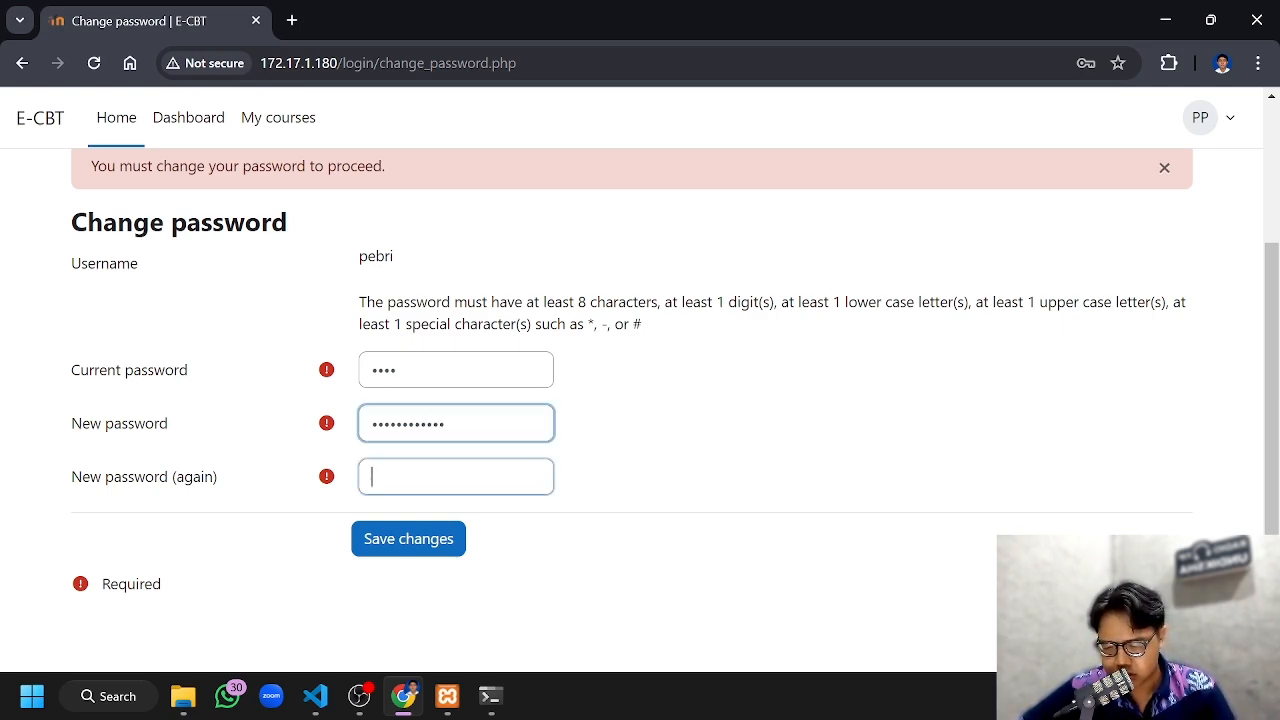
type("*******")
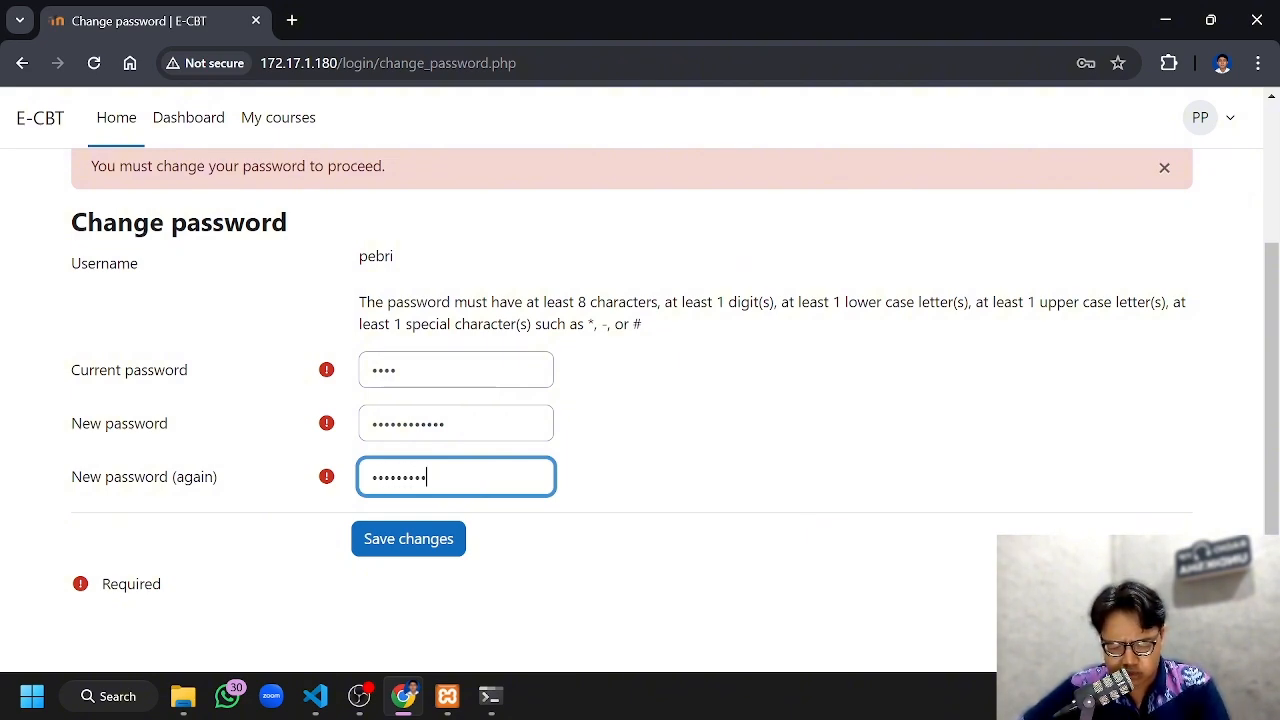
left_click(438, 530)
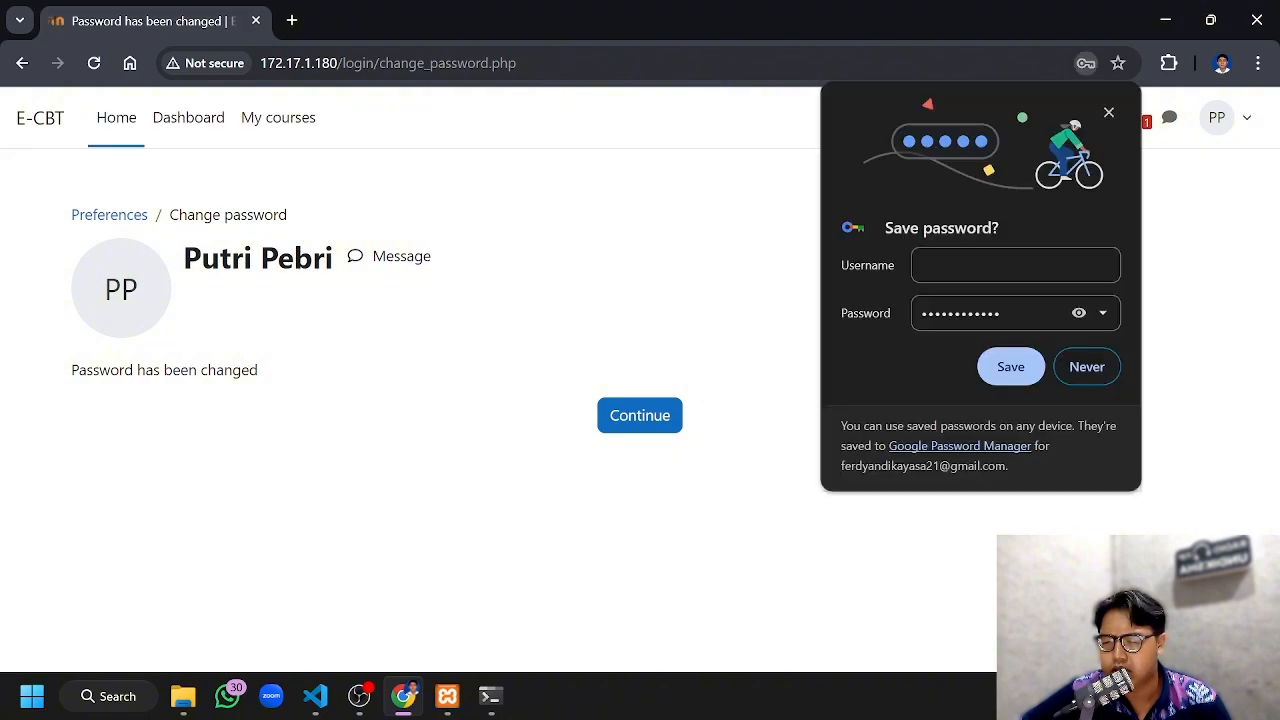
left_click(1108, 112)
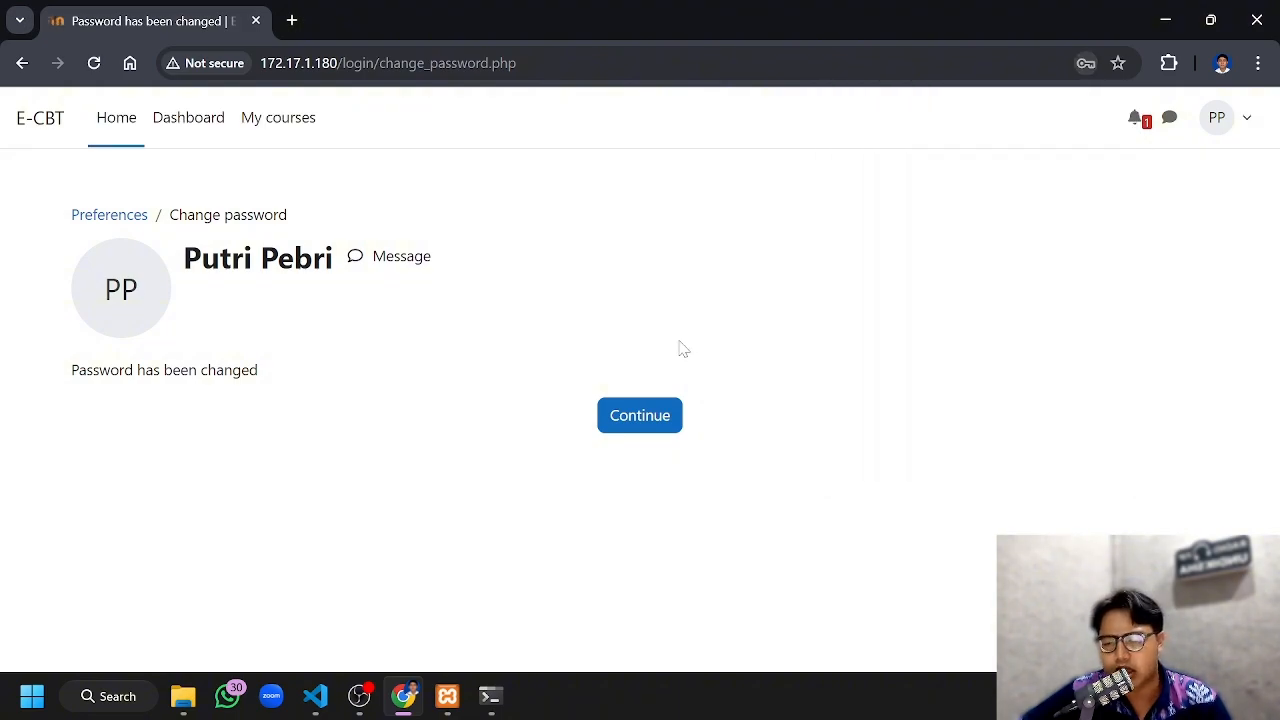
Continue to the student dashboard, dismiss the side panel tip, and open the Bahasa Indonesia course from the student's courses
left_click(661, 424)
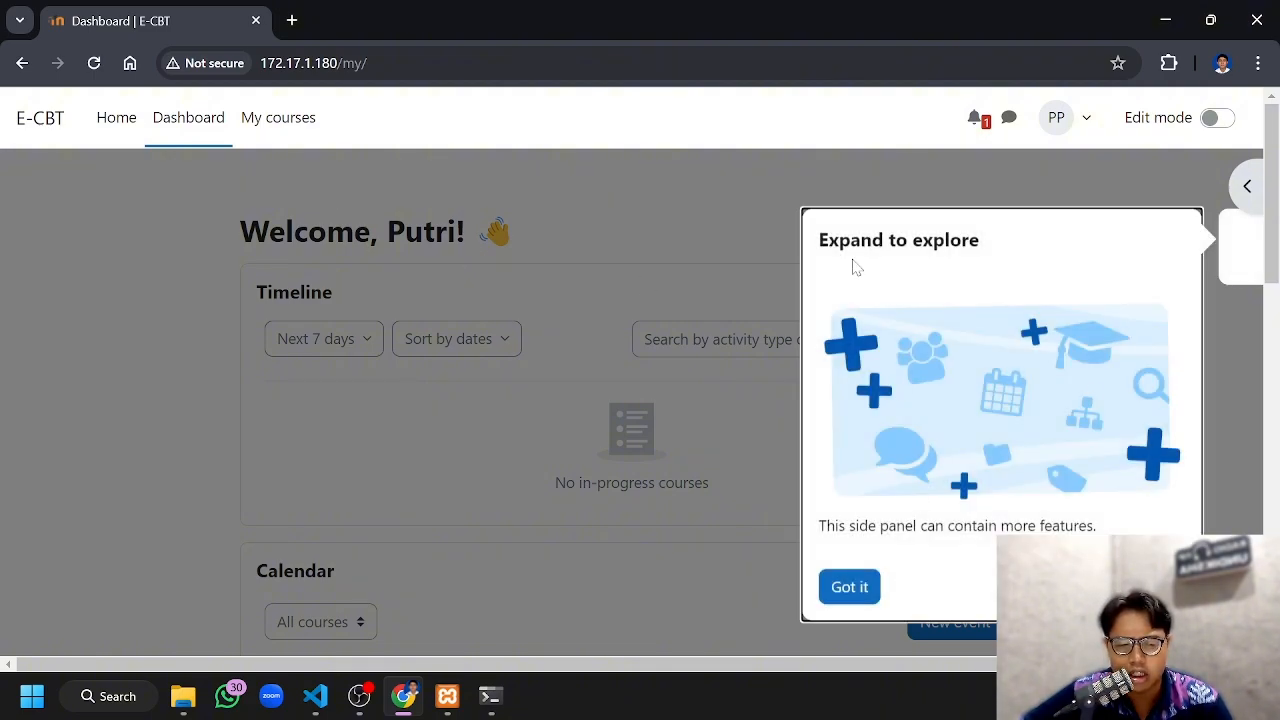
left_click(852, 587)
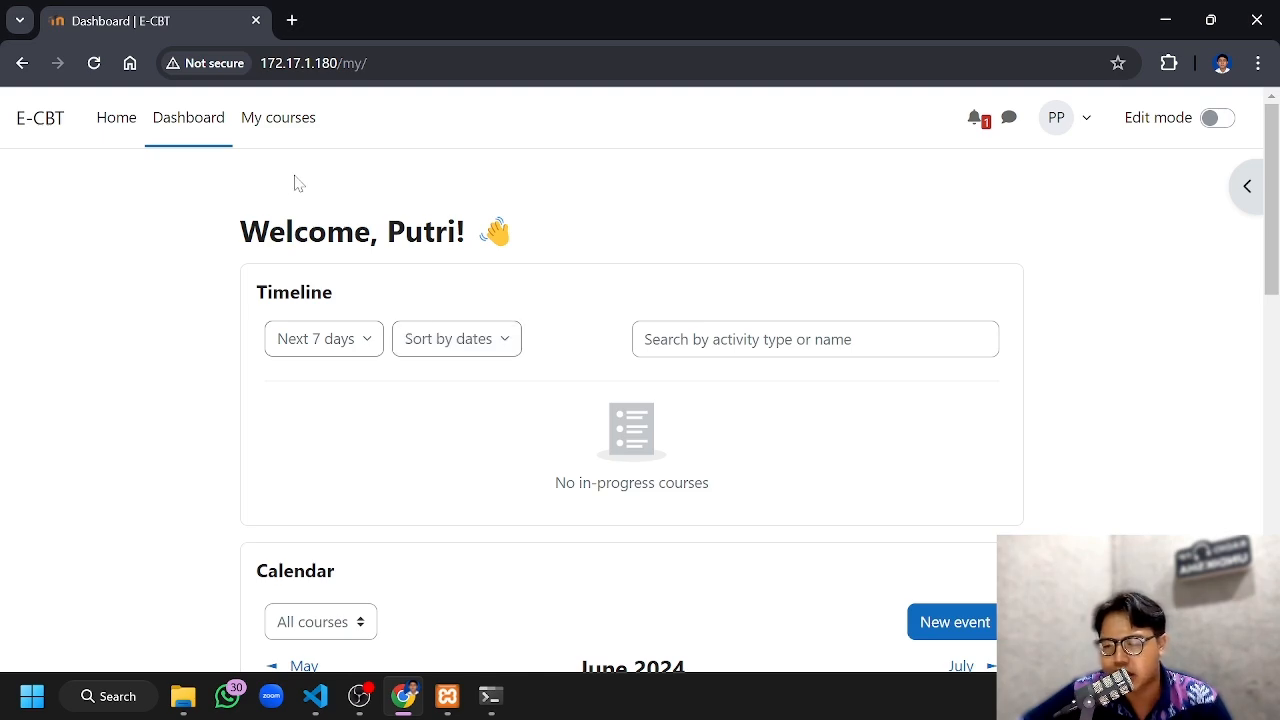
left_click(278, 130)
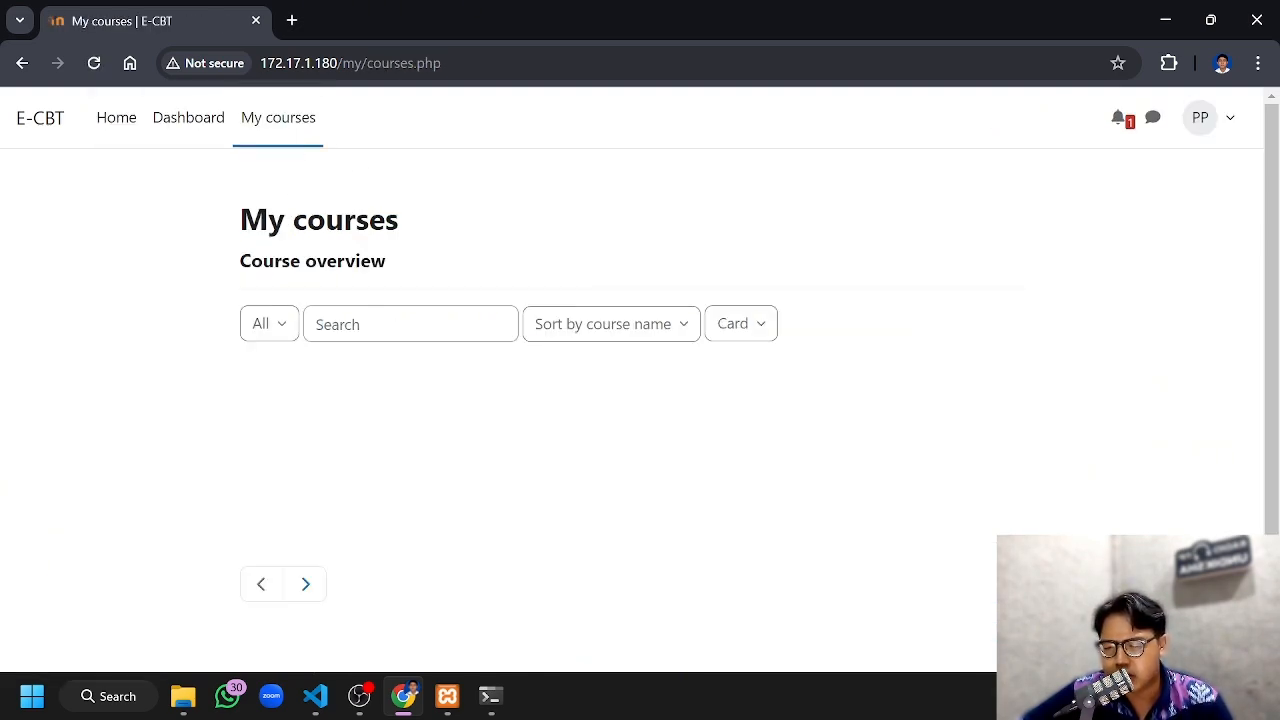
scroll(370, 417, "down", 1)
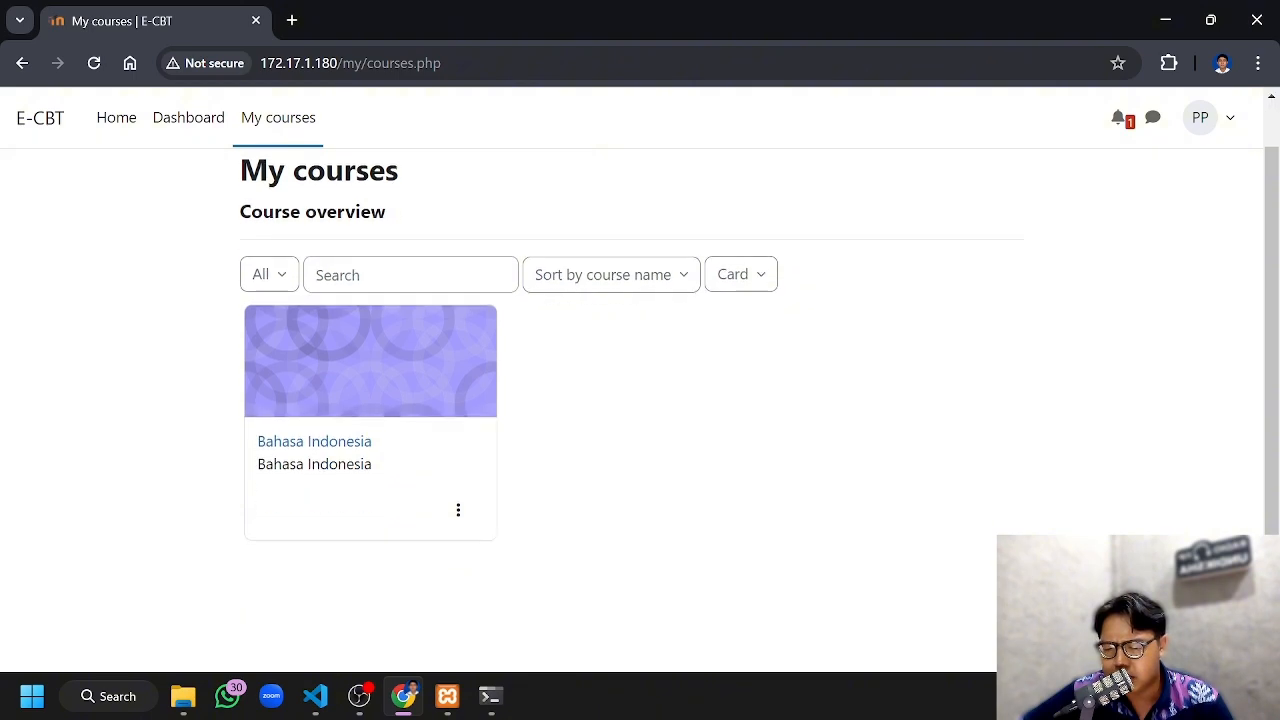
left_click(362, 445)
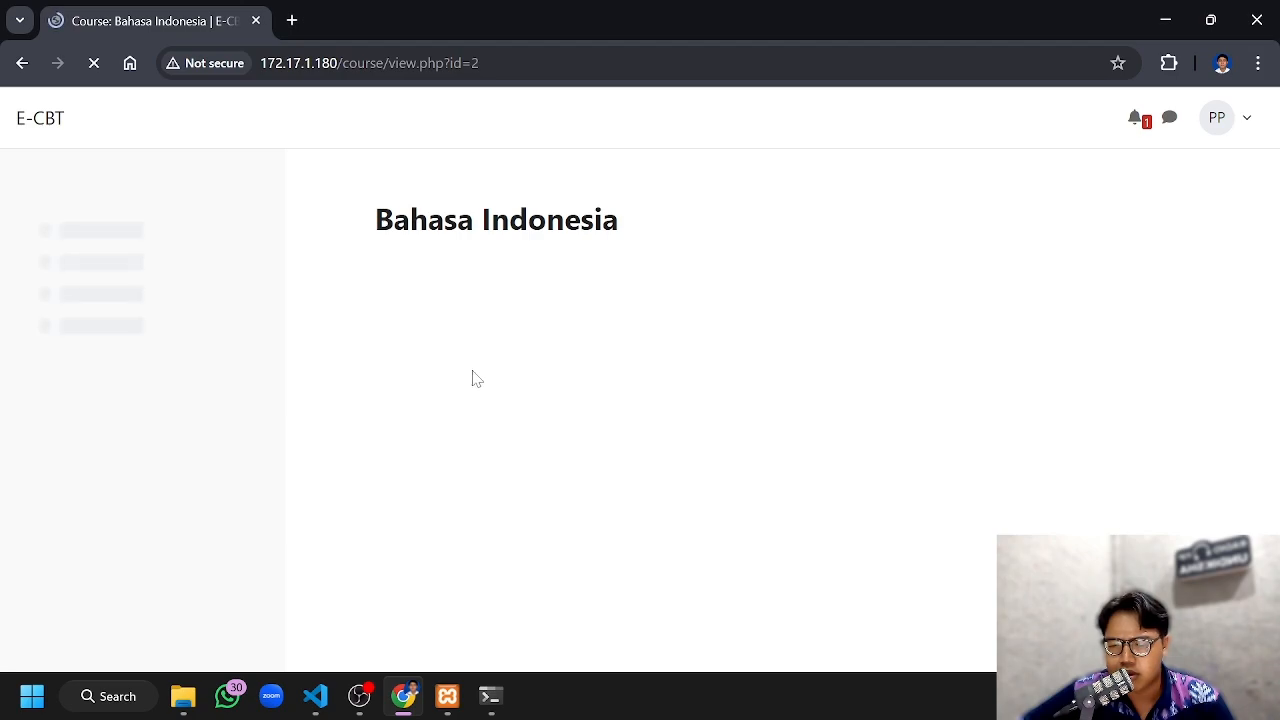
Dismiss the course navigation tip, open the UAS Bahasa Indonesia quiz, and start a timed attempt
scroll(522, 280, "down", 4)
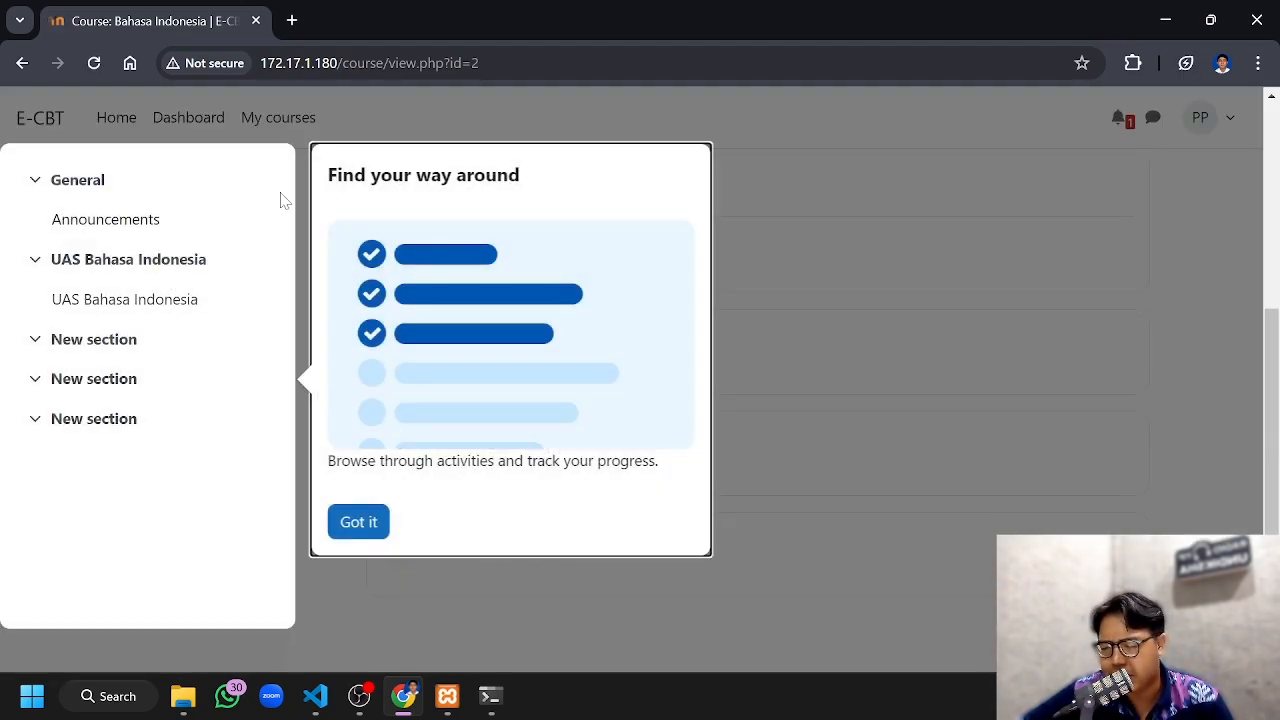
left_click(371, 538)
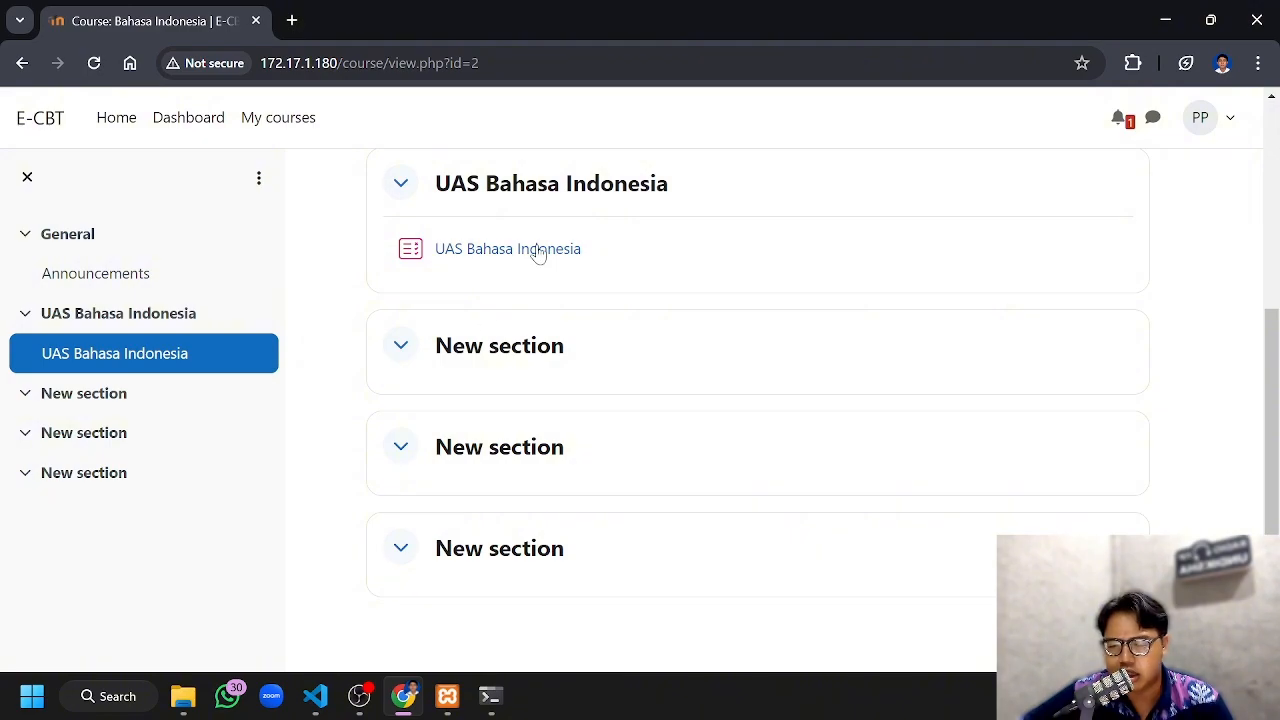
left_click(529, 258)
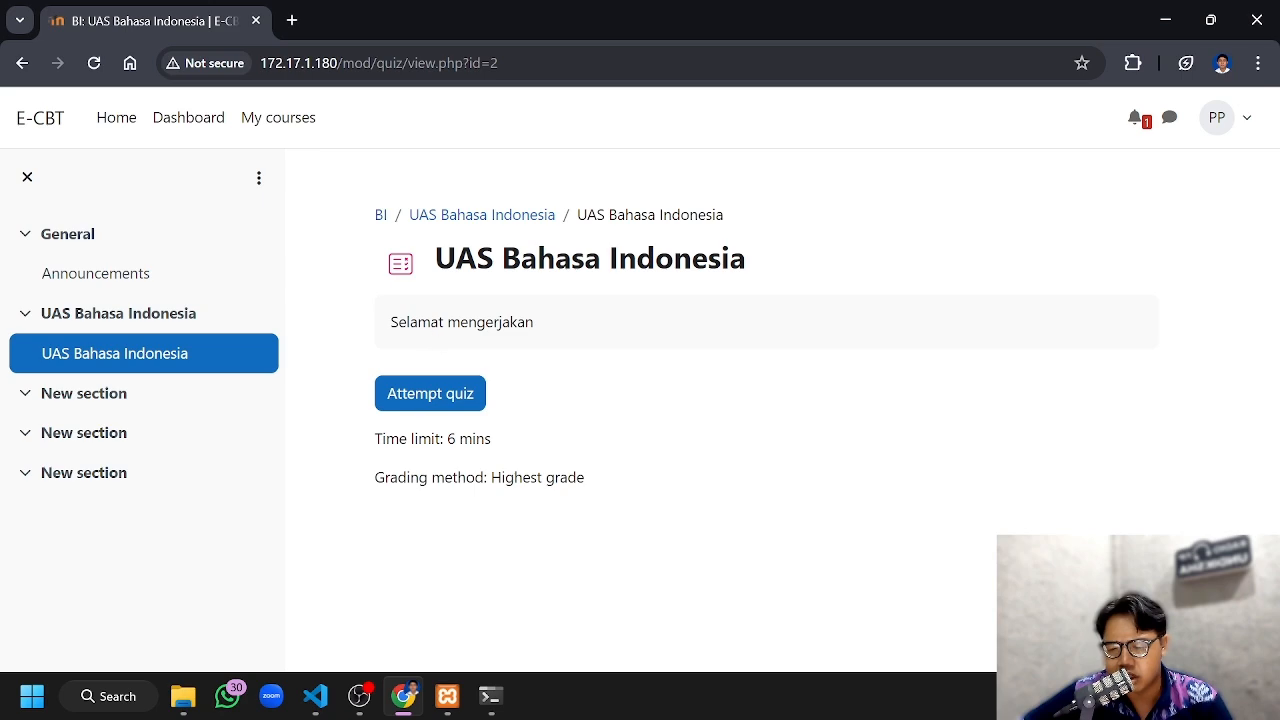
left_click(460, 396)
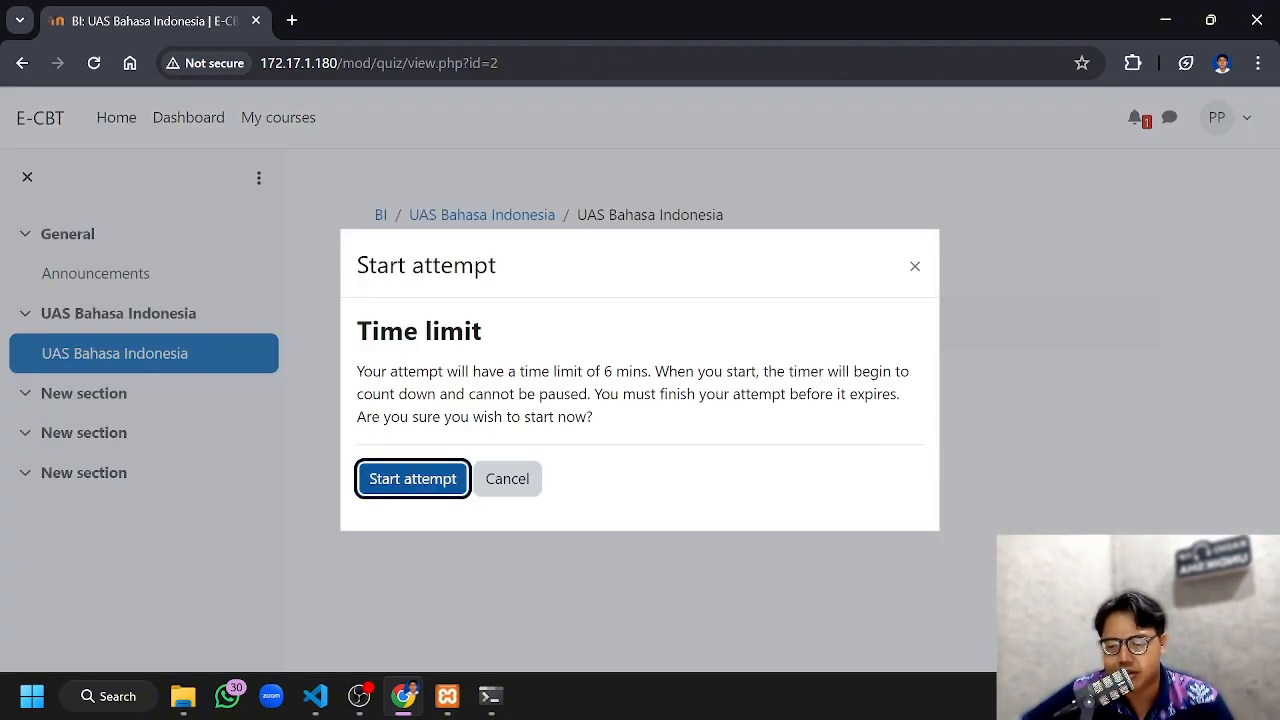
left_click(432, 477)
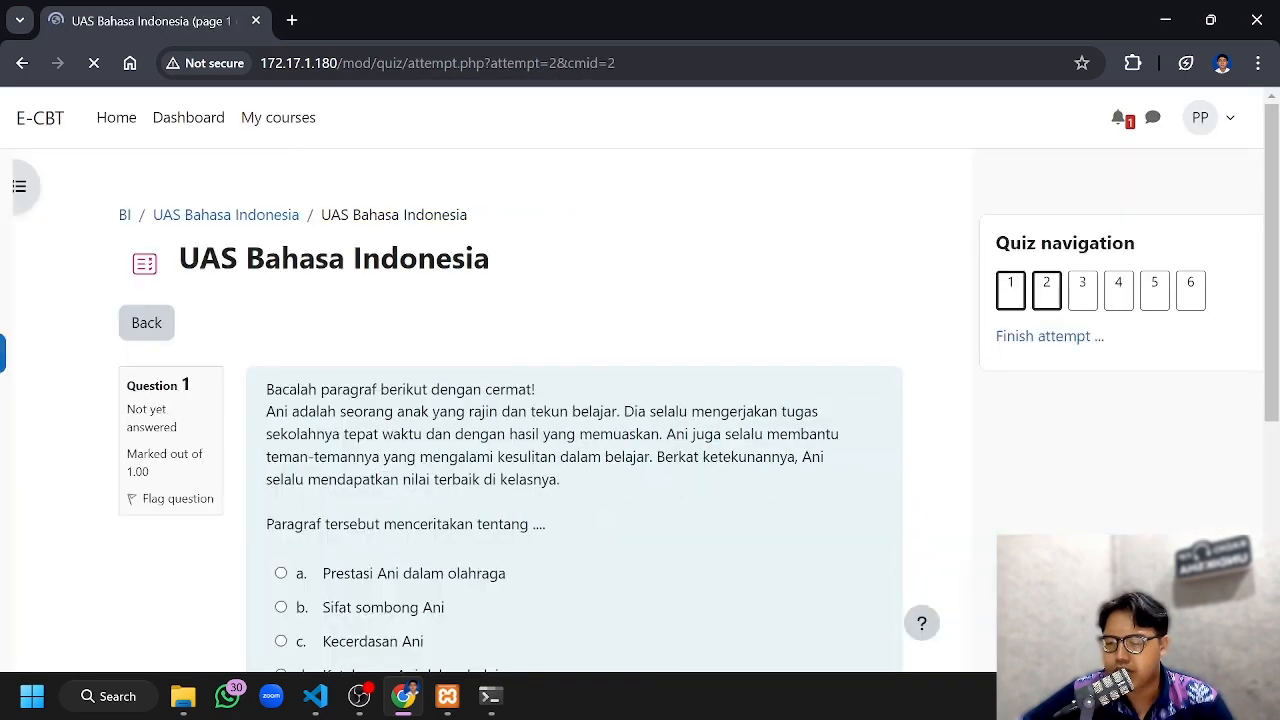
Answer question 1 with "Prestasi Ani dalam olahraga" and question 2 with "Kapan kamu akan pergi ke sekolah?", and continue to question 3
scroll(563, 288, "down", 2)
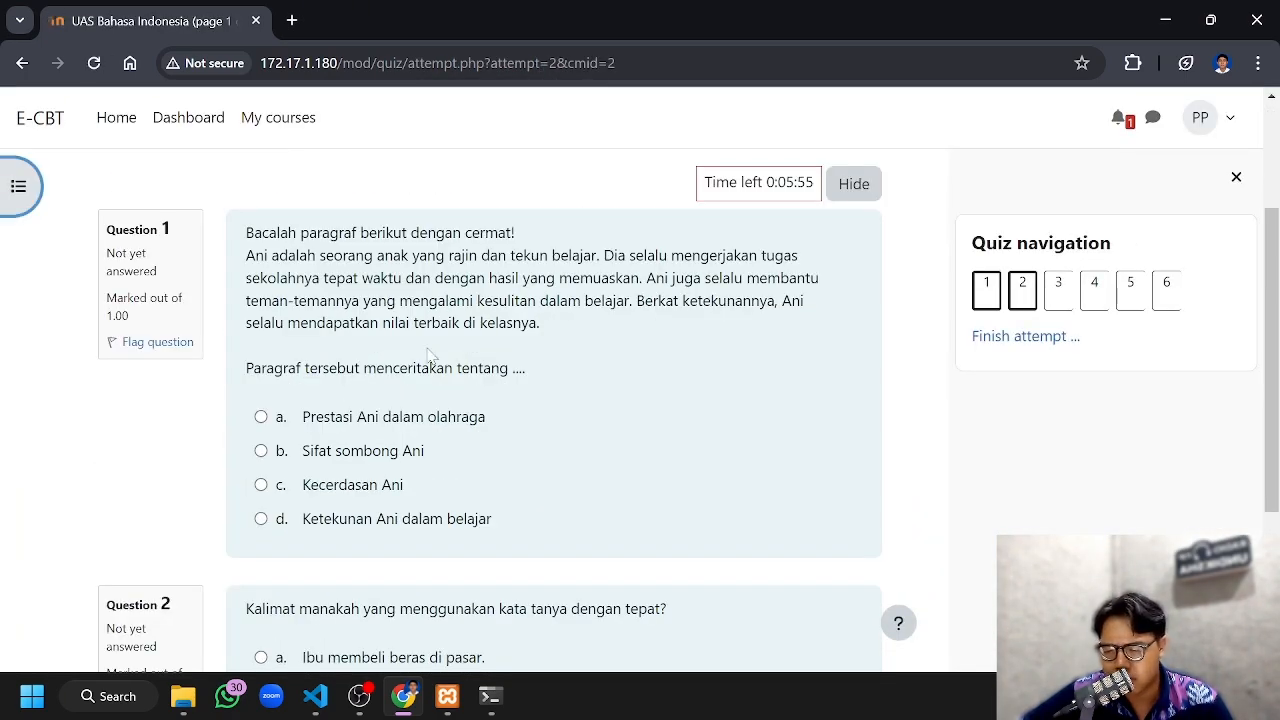
scroll(430, 355, "down", 3)
scroll(237, 323, "up", 5)
scroll(350, 320, "down", 3)
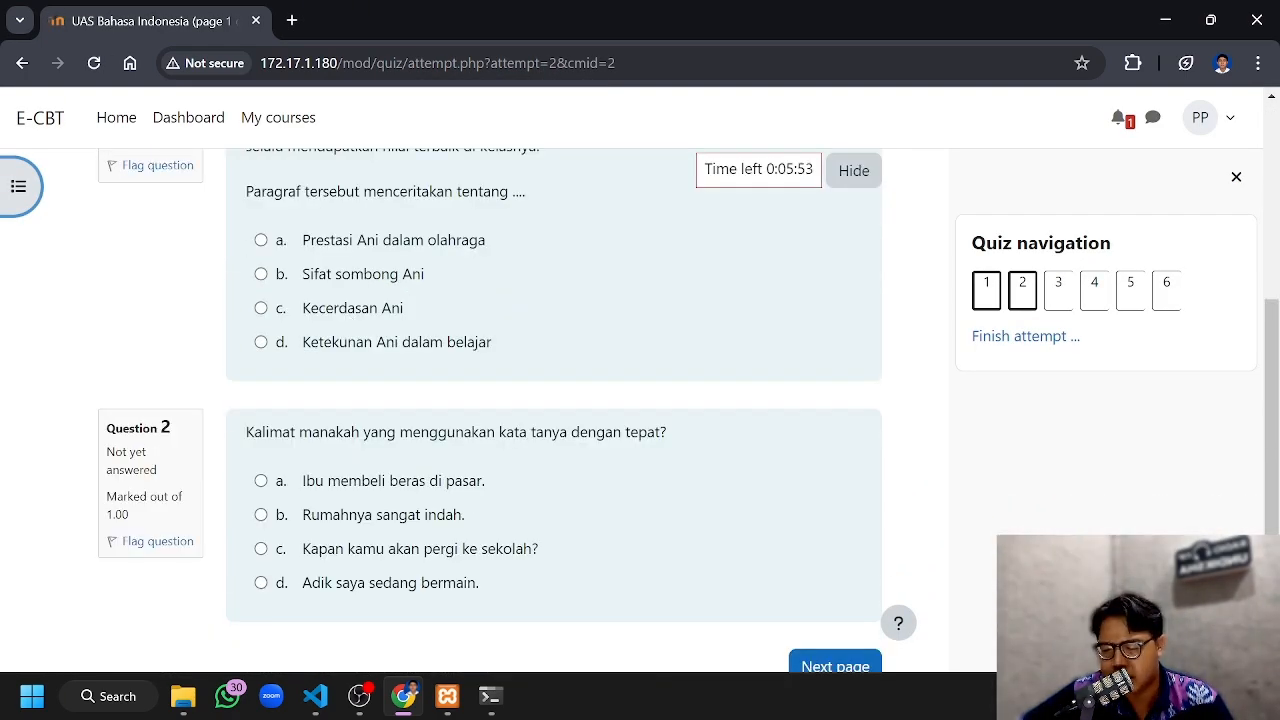
left_click(261, 240)
scroll(423, 393, "down", 1)
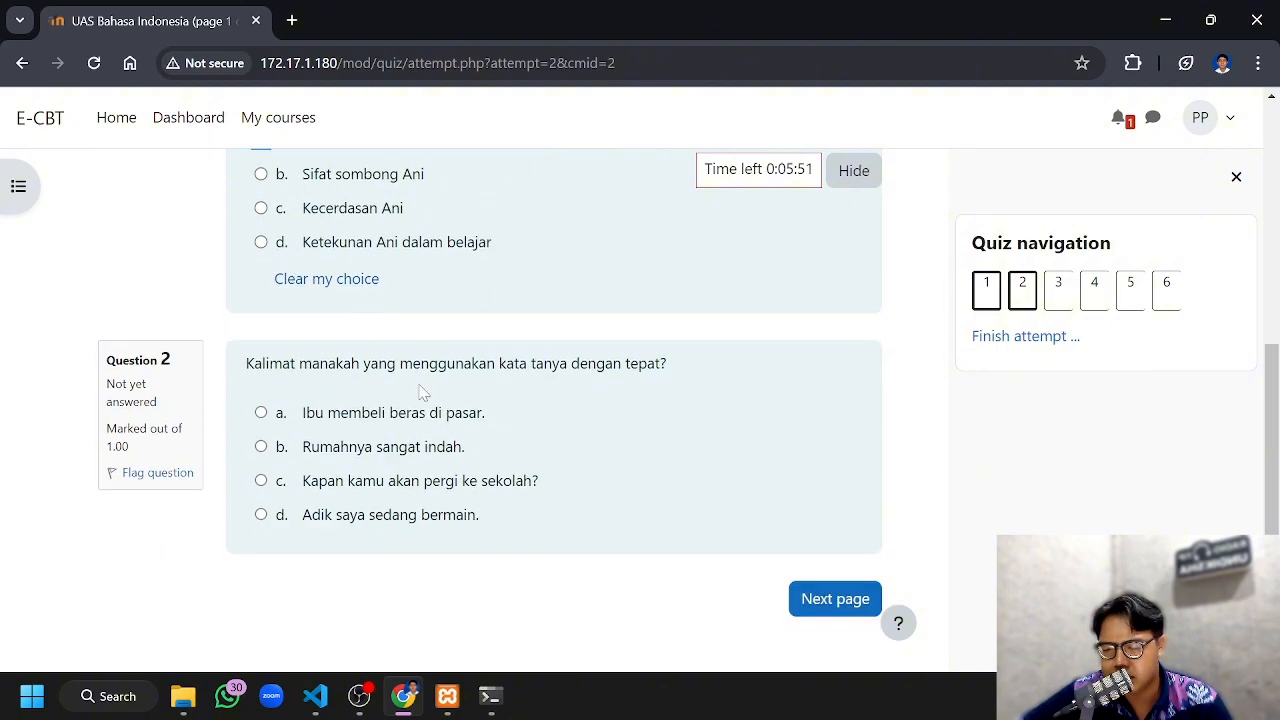
left_click(260, 480)
left_click(838, 640)
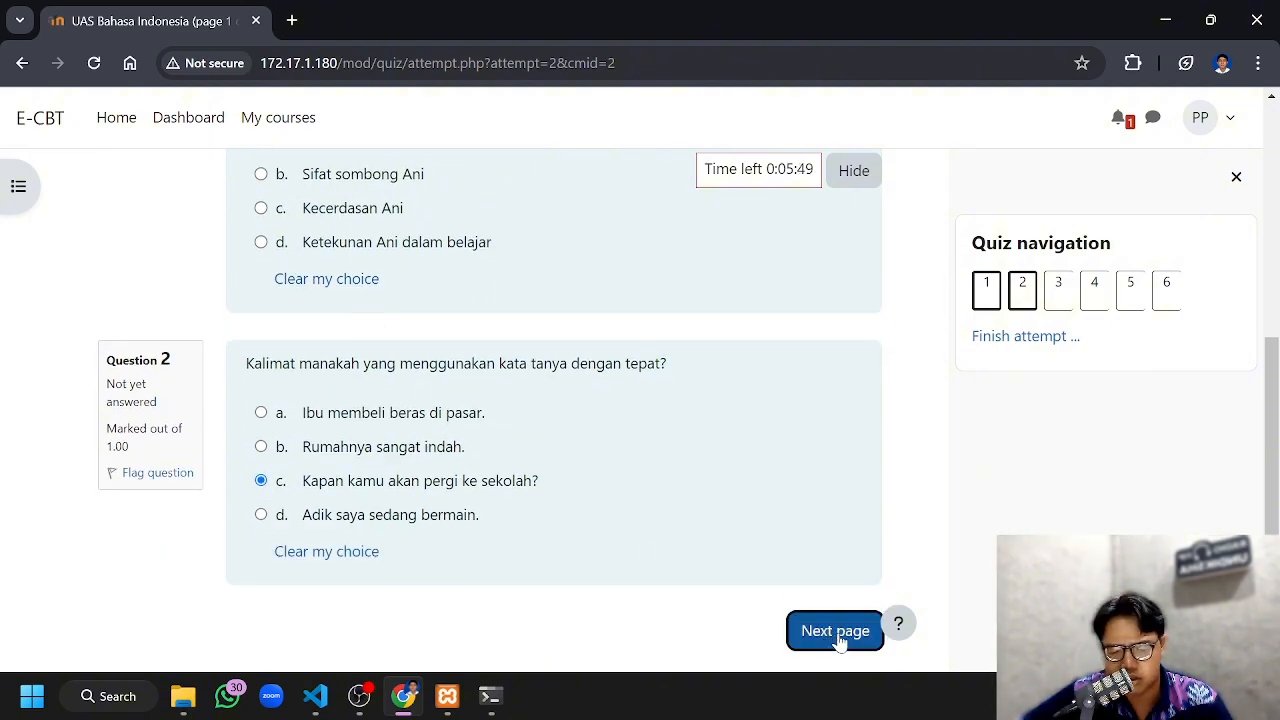
Answer question 3 with "Pendek", question 4 with "Cerah" and question 5 with "Deklaratif", advancing to question 6
scroll(400, 400, "down", 1)
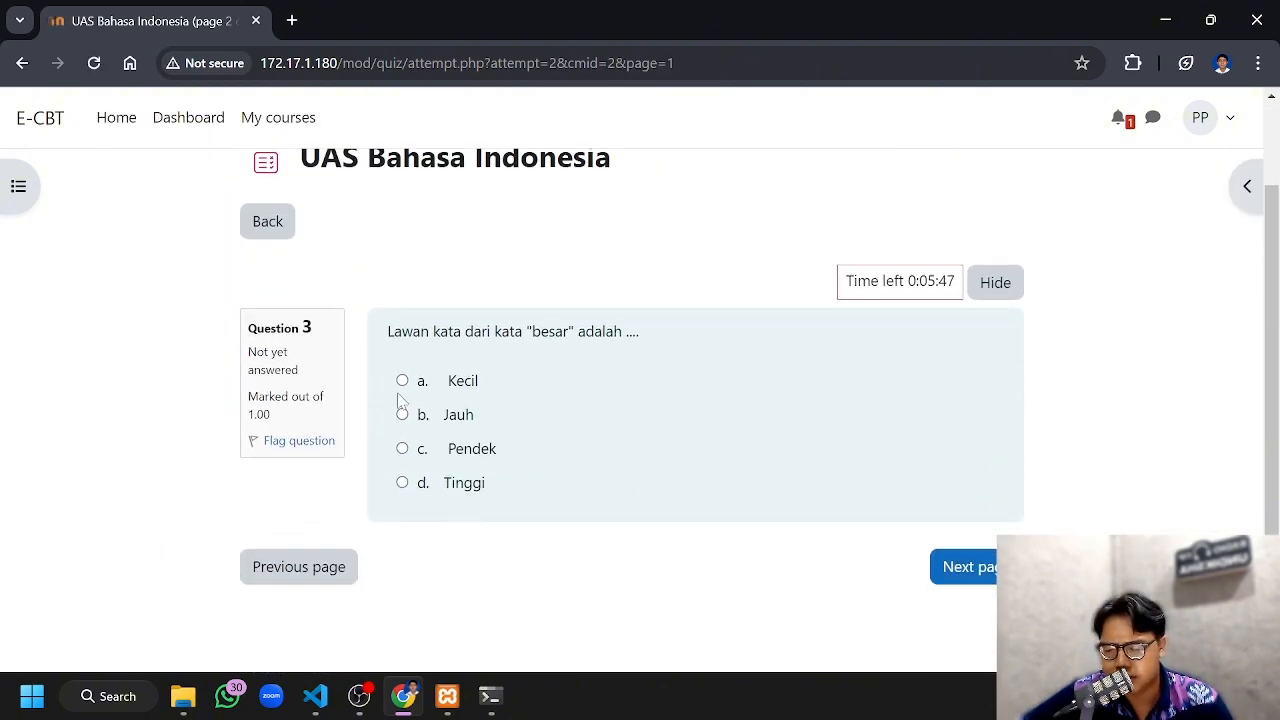
left_click(402, 448)
scroll(674, 466, "down", 1)
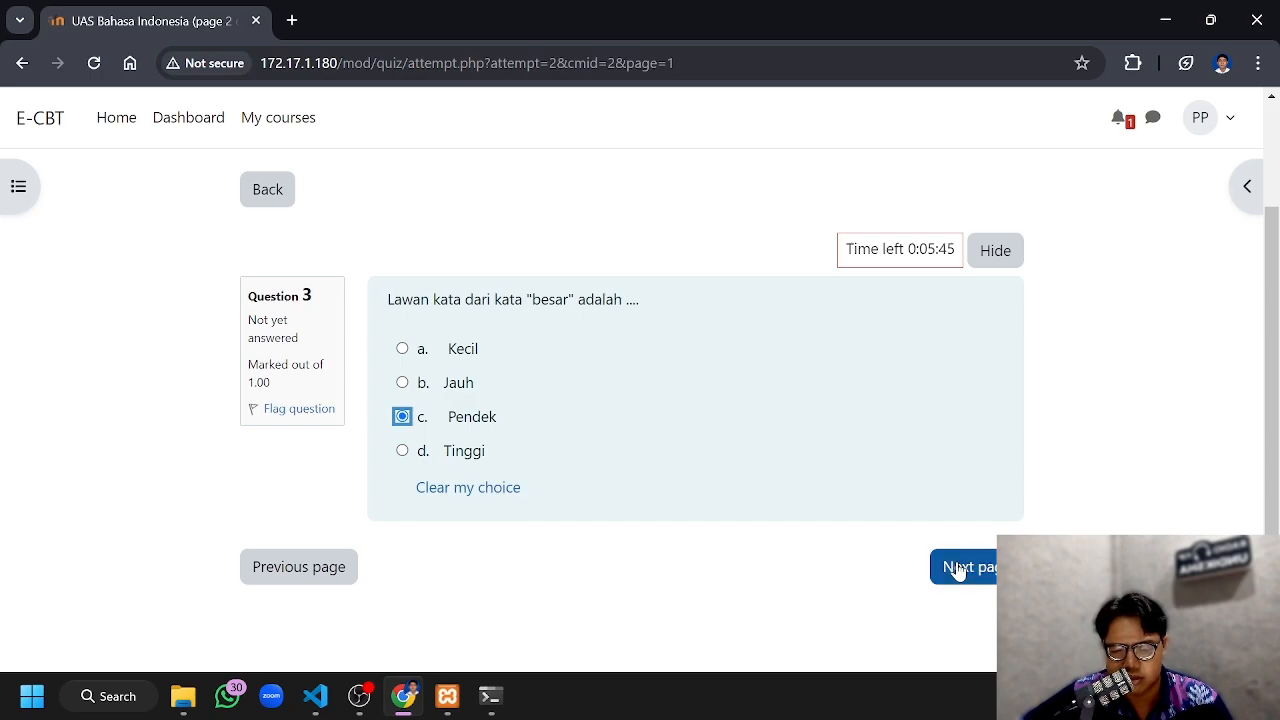
left_click(957, 569)
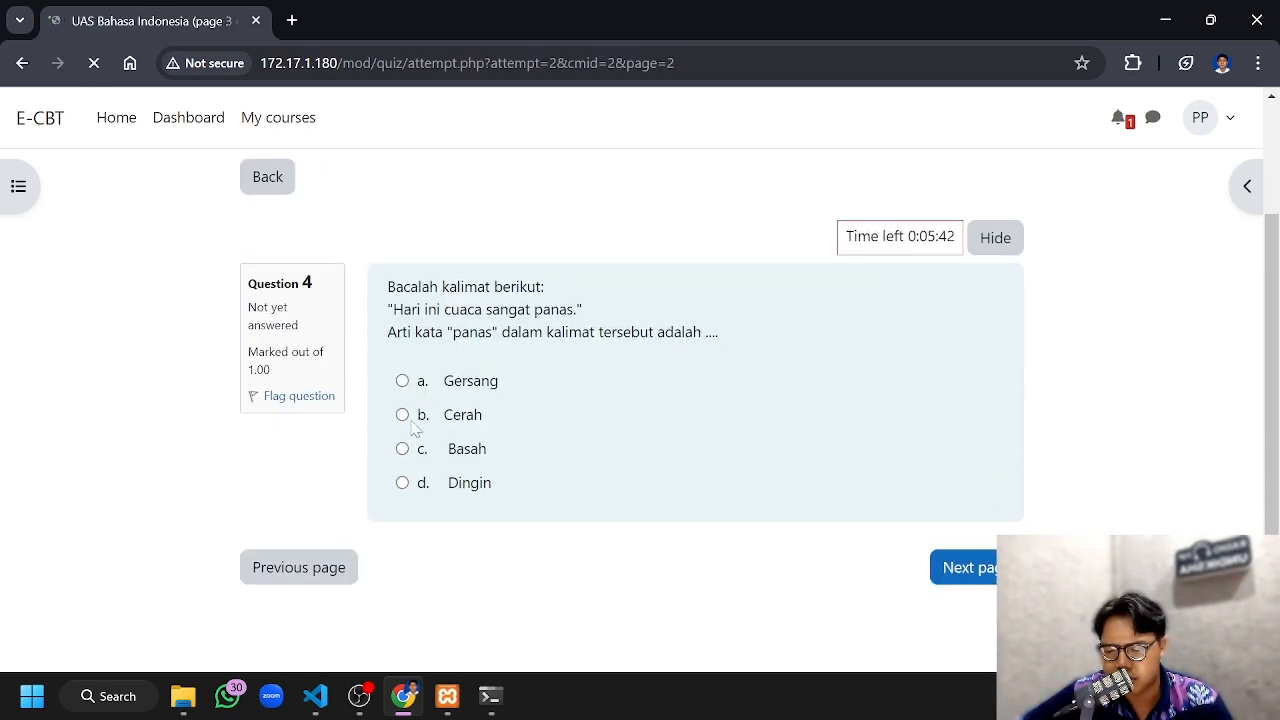
left_click(403, 416)
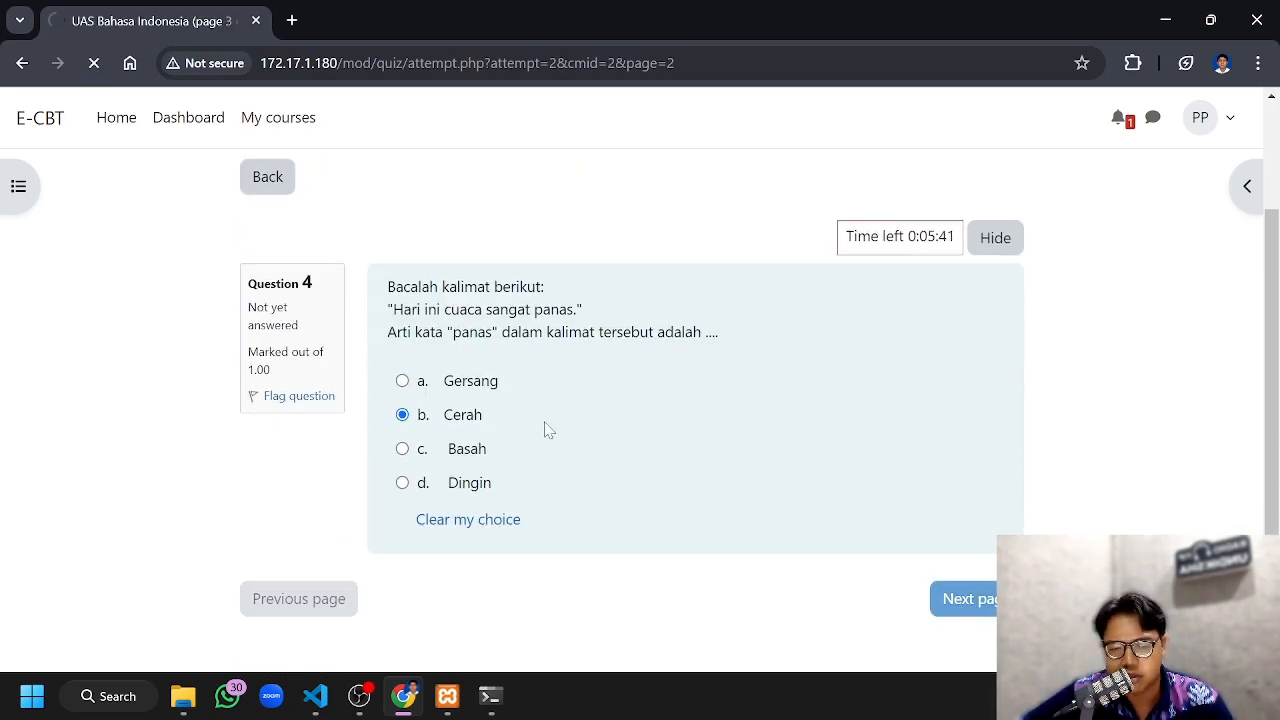
left_click(402, 483)
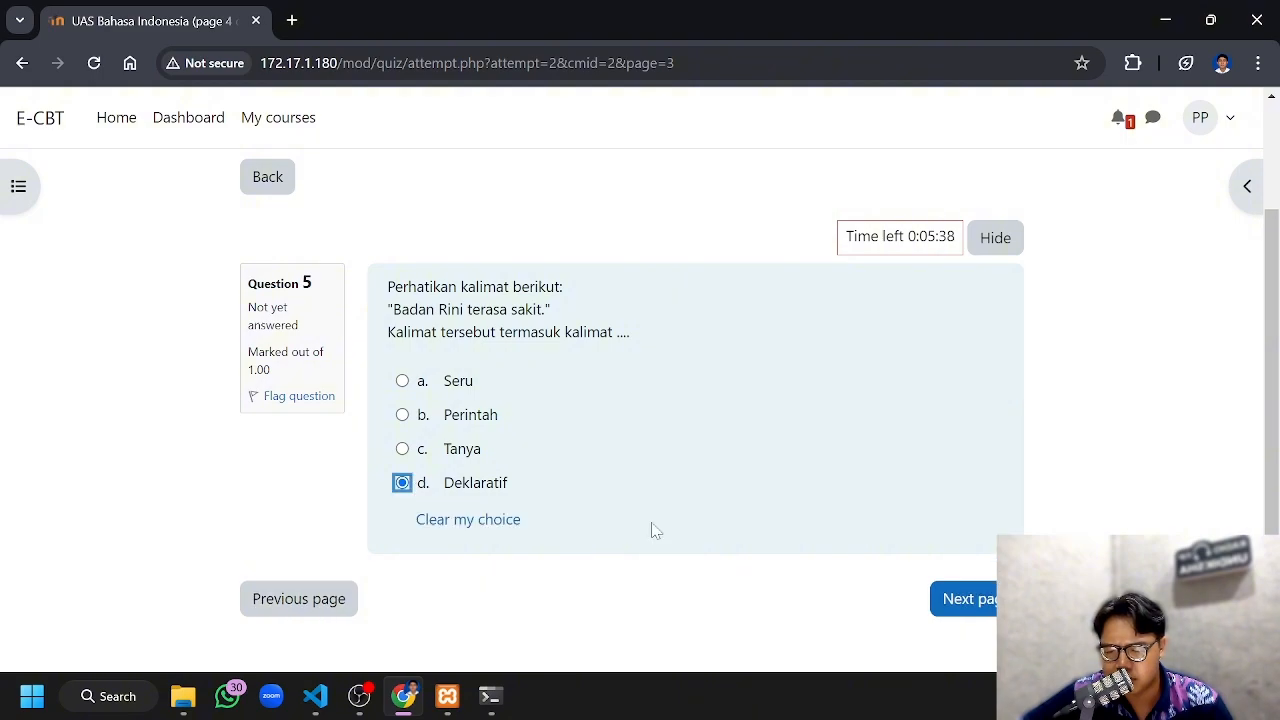
left_click(946, 598)
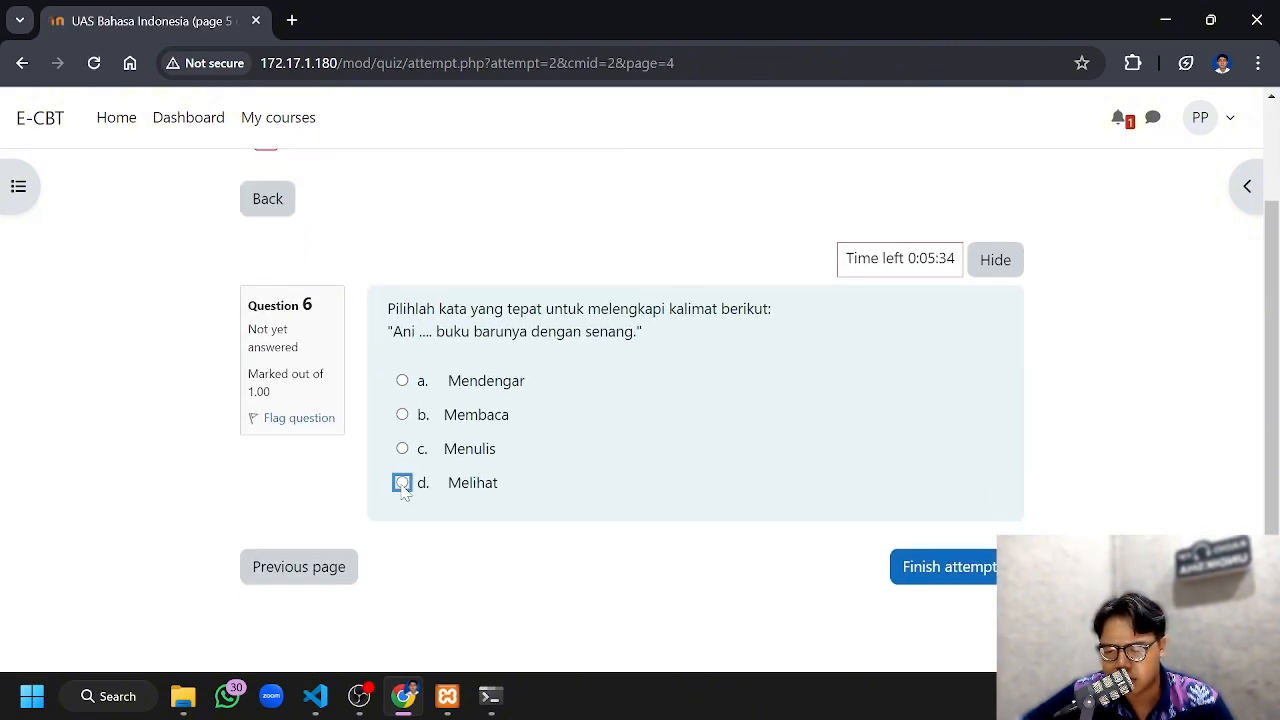
Choose "Mendengar" as the final answer to question 6 and finish the attempt to reach its summary
left_click(402, 483)
left_click(402, 381)
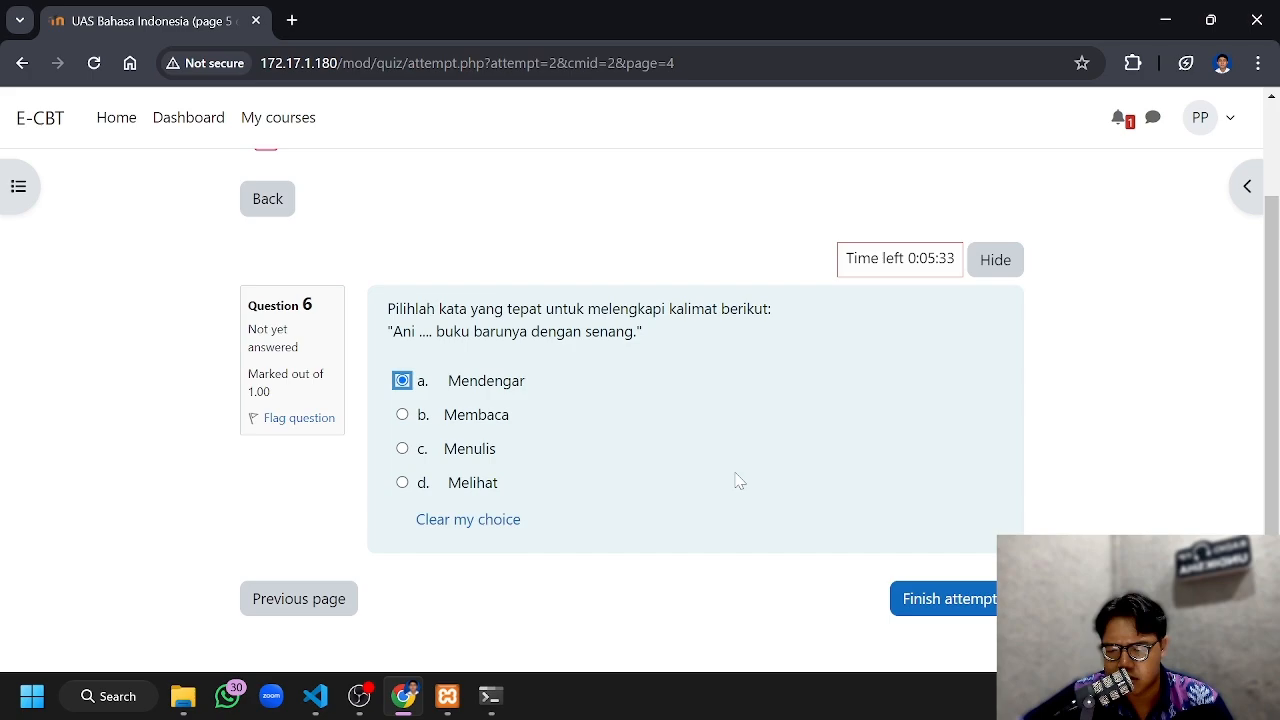
left_click(903, 600)
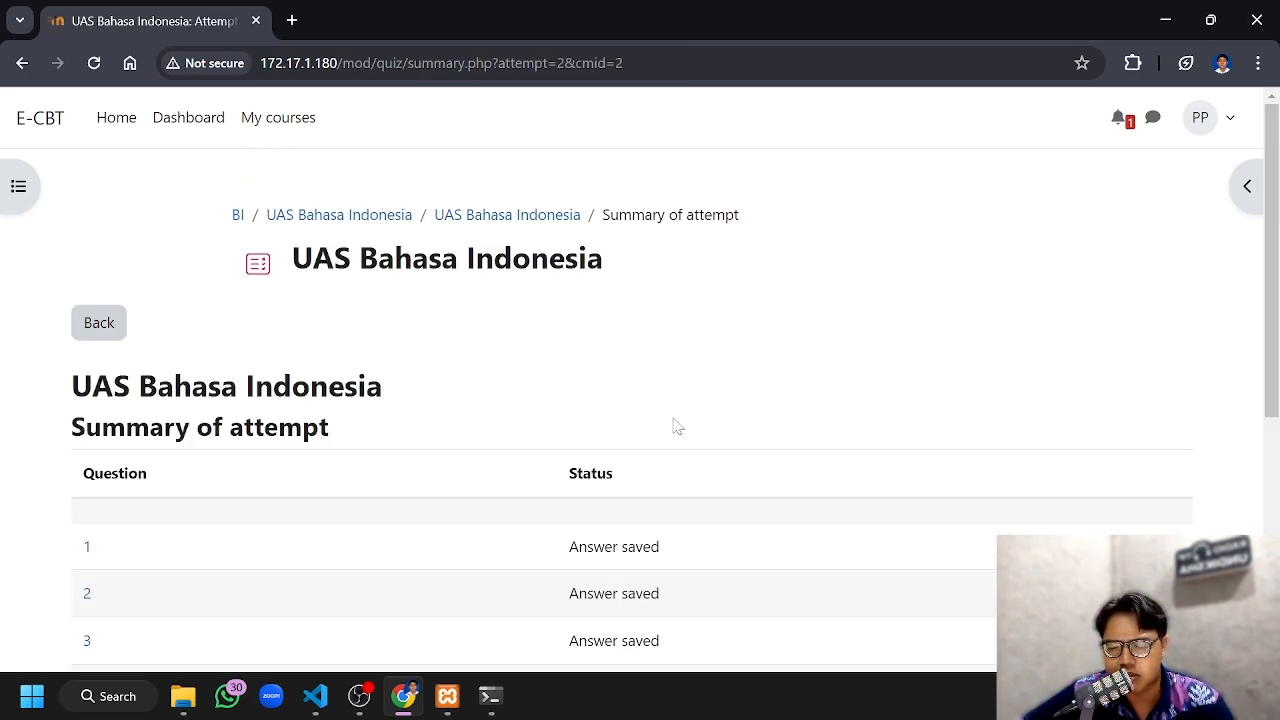
Check the answer status of all questions in the attempt summary and submit the whole quiz, confirming the submission
scroll(660, 369, "down", 1)
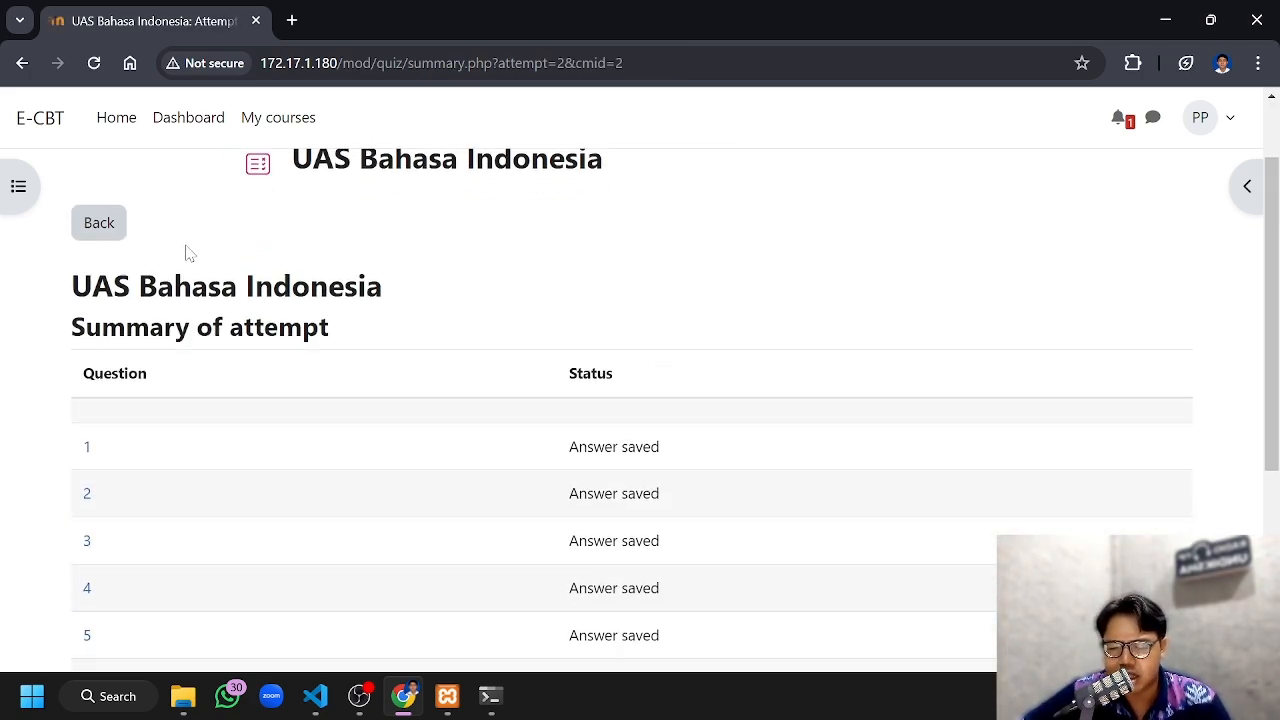
scroll(837, 331, "down", 4)
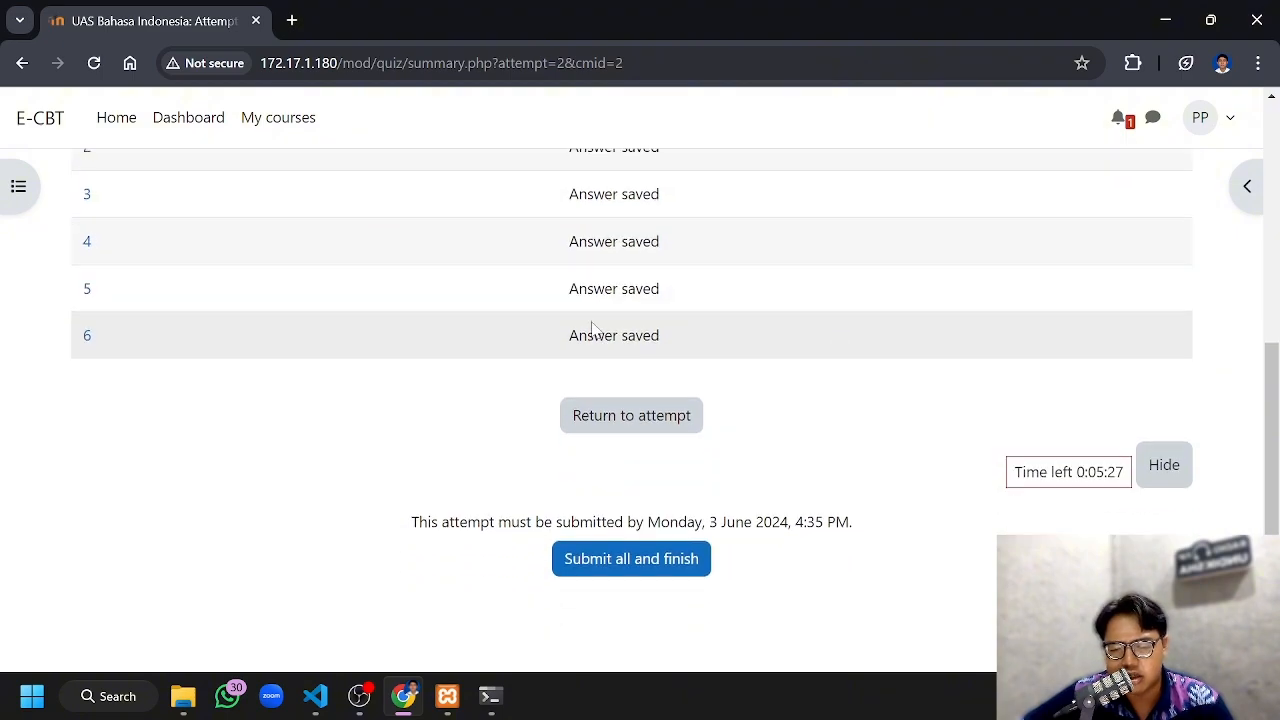
left_click(678, 563)
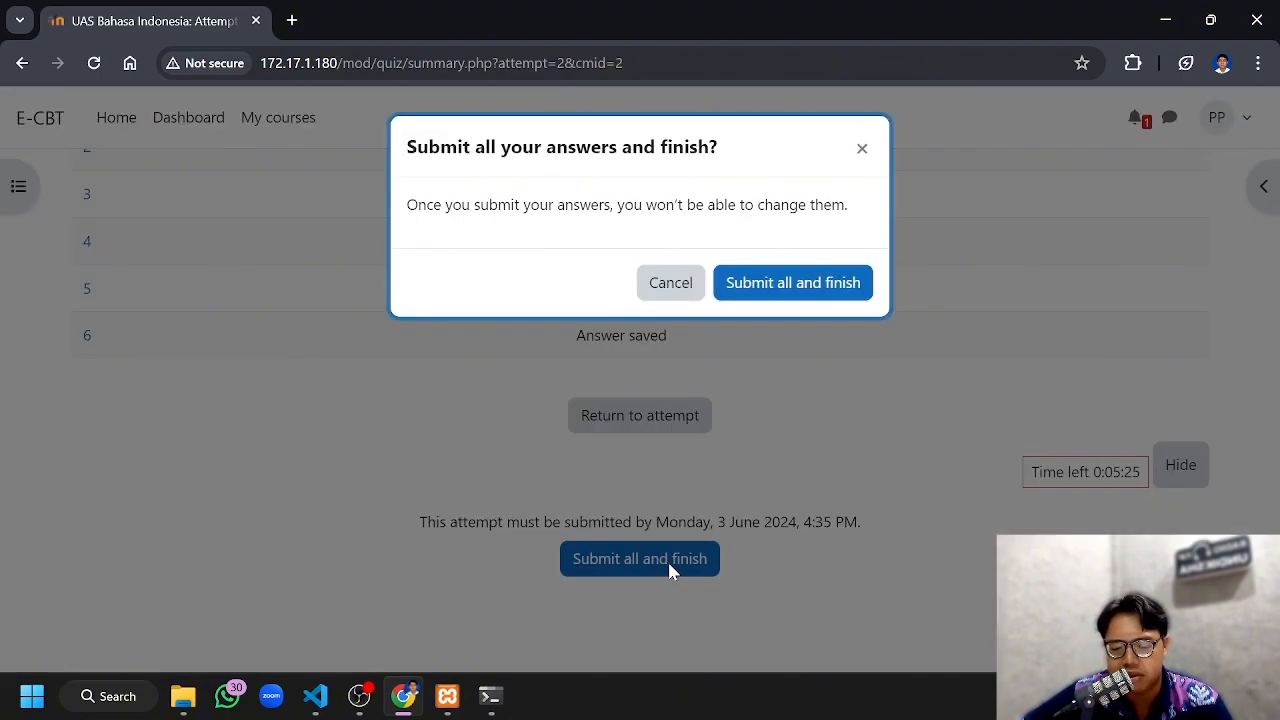
left_click(810, 286)
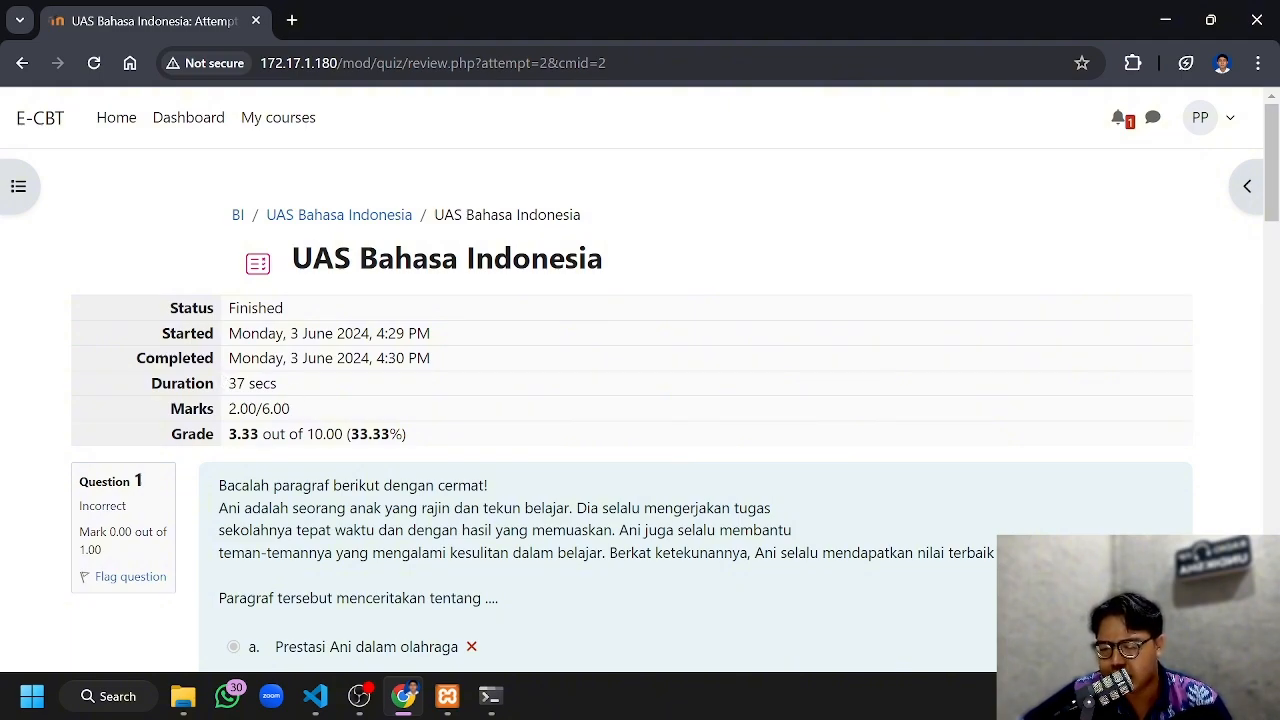
Review the submitted attempt's grade and the correction of each question, and finish the review
scroll(410, 300, "down", 1)
scroll(410, 300, "up", 1)
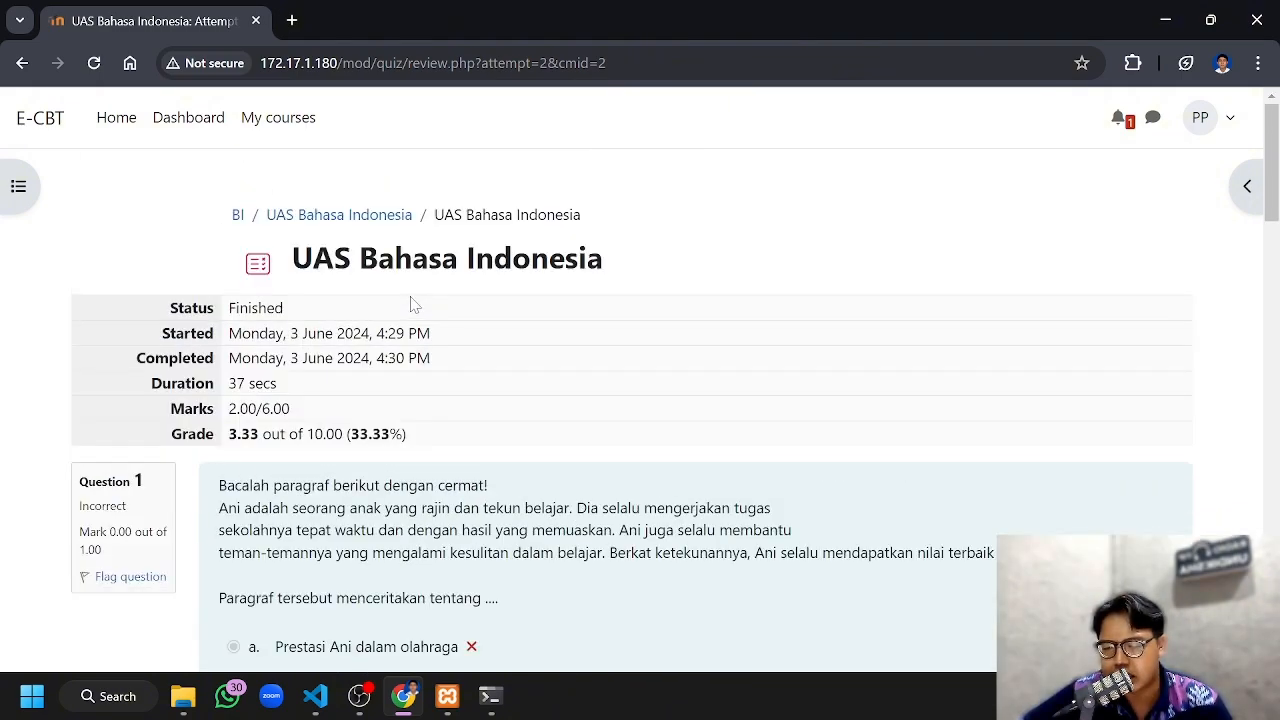
scroll(414, 304, "down", 4)
scroll(414, 304, "down", 17)
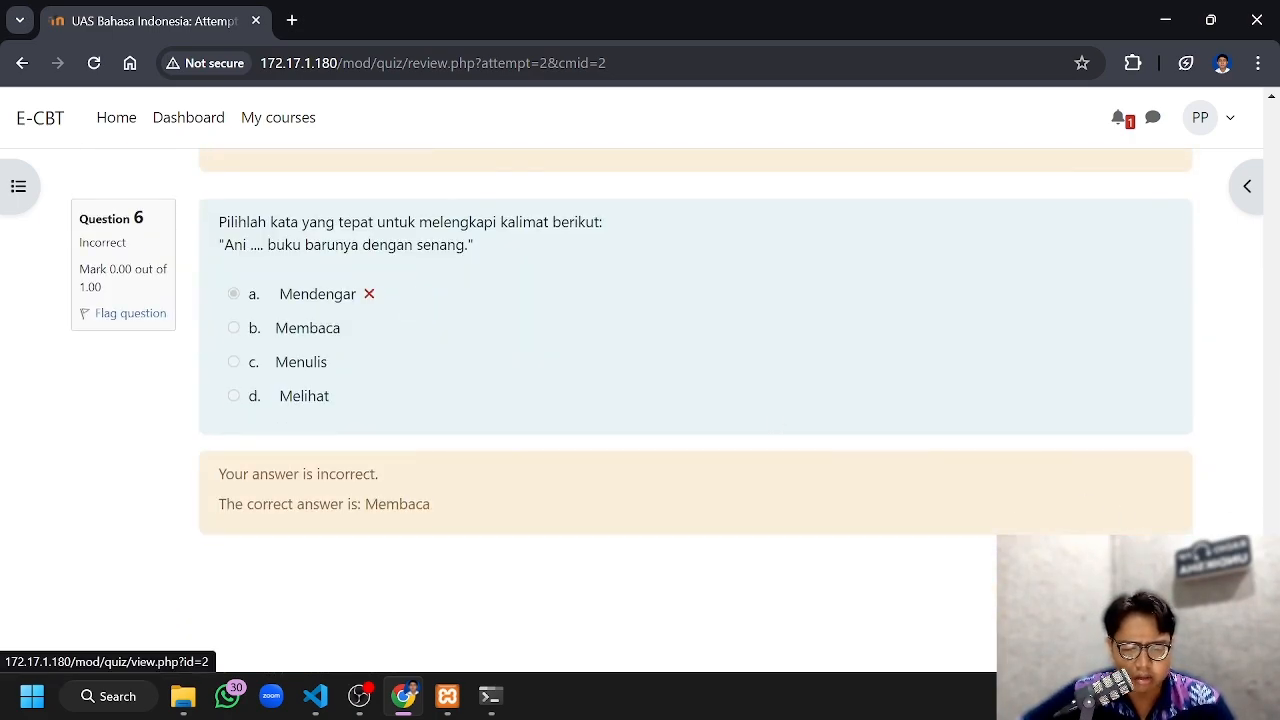
left_click(1146, 563)
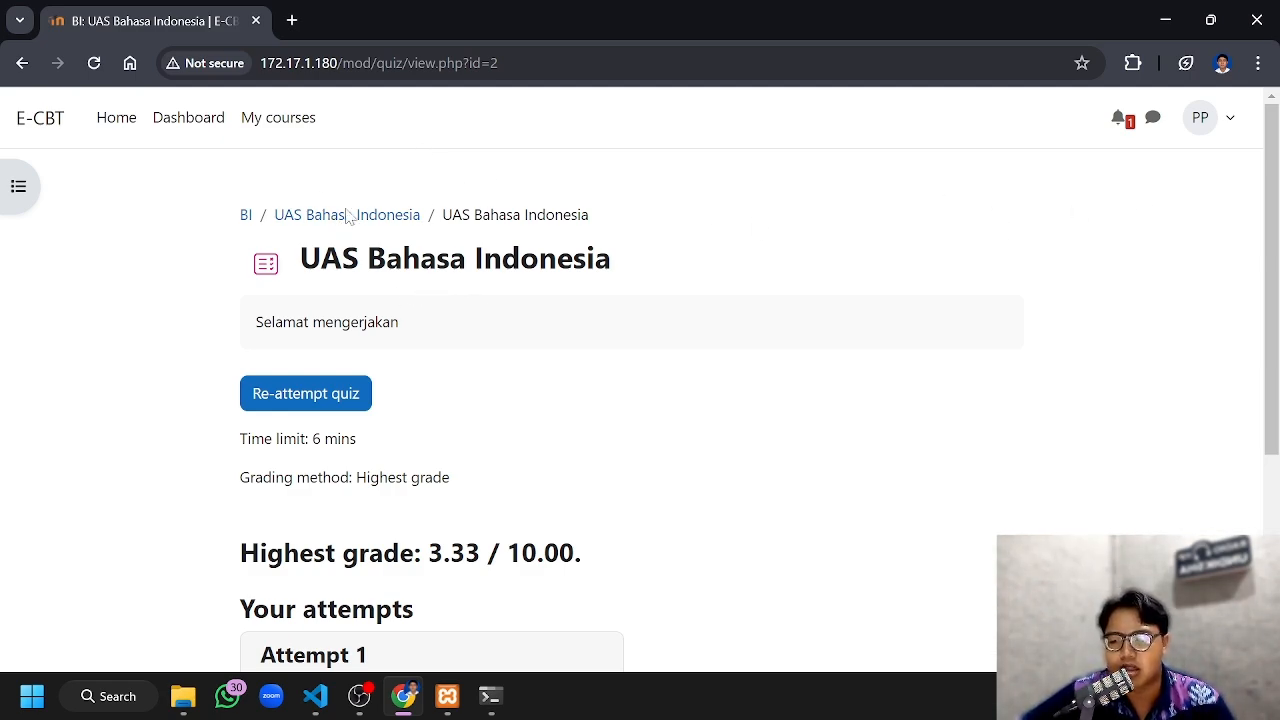
Examine the quiz's highest grade and the details of the first attempt, and return to the site's home page
scroll(446, 265, "down", 2)
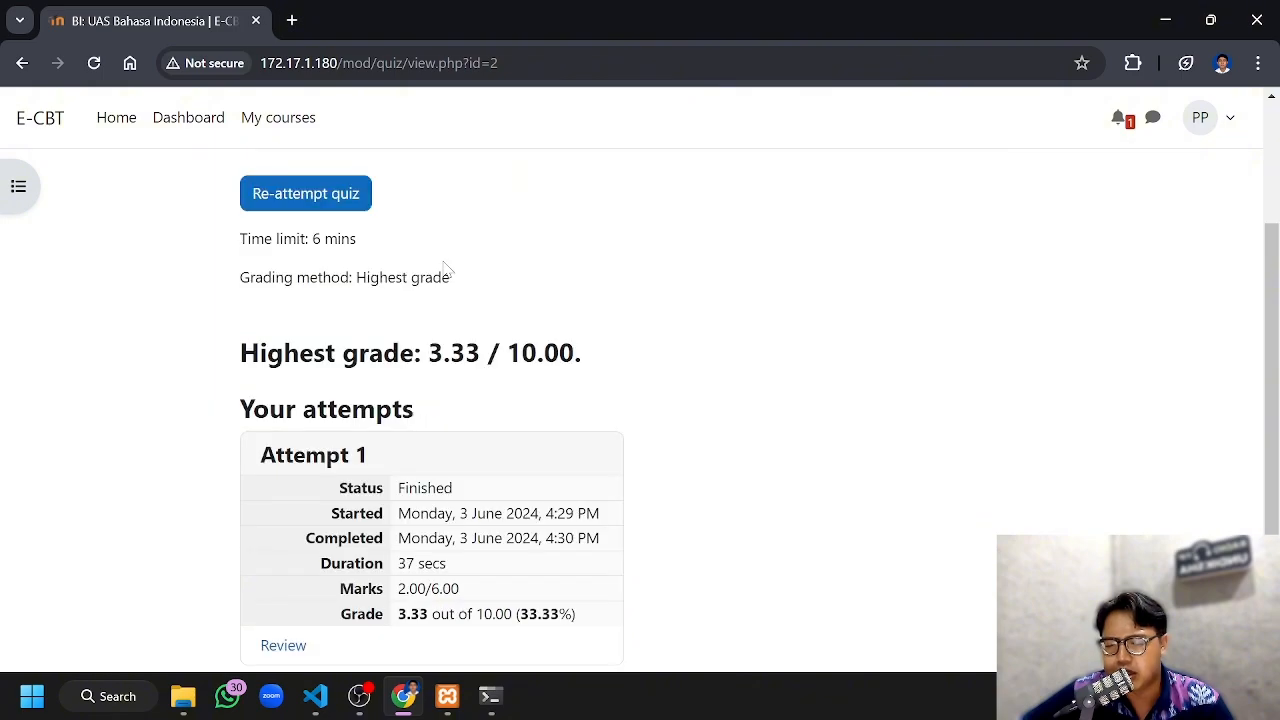
scroll(446, 400, "down", 1)
scroll(557, 311, "down", 1)
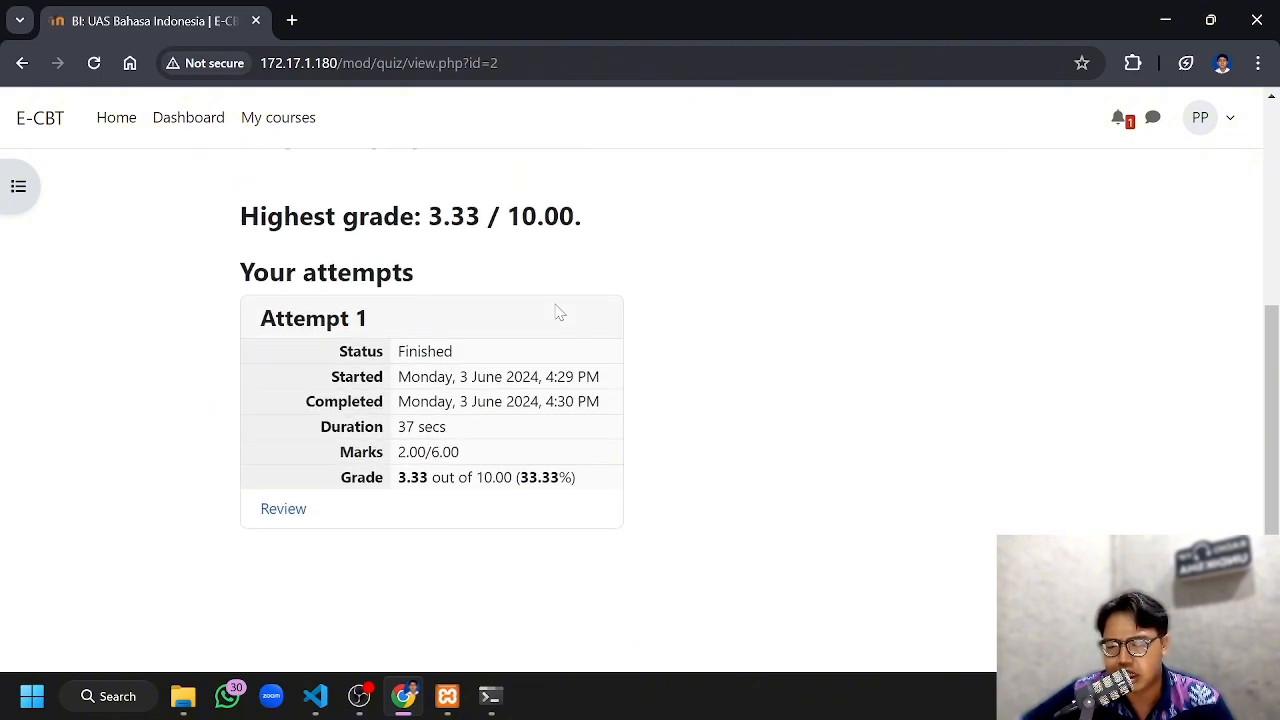
scroll(557, 315, "up", 3)
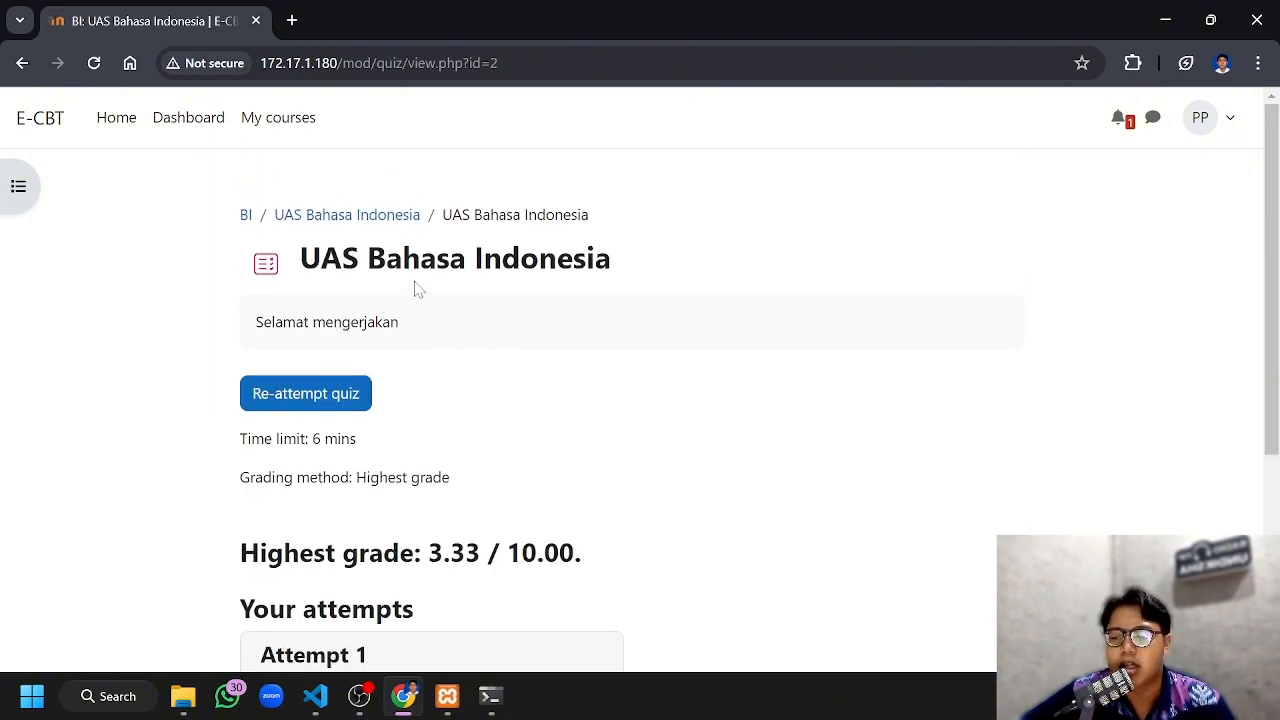
left_click(111, 122)
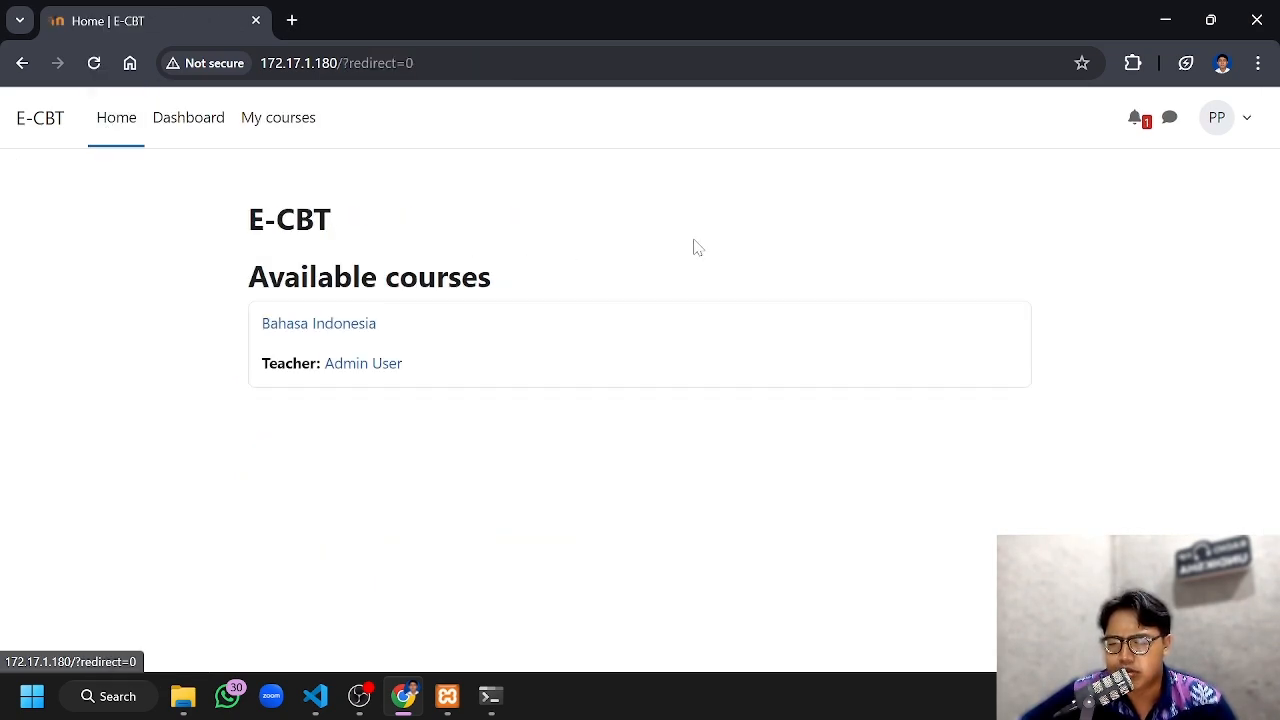